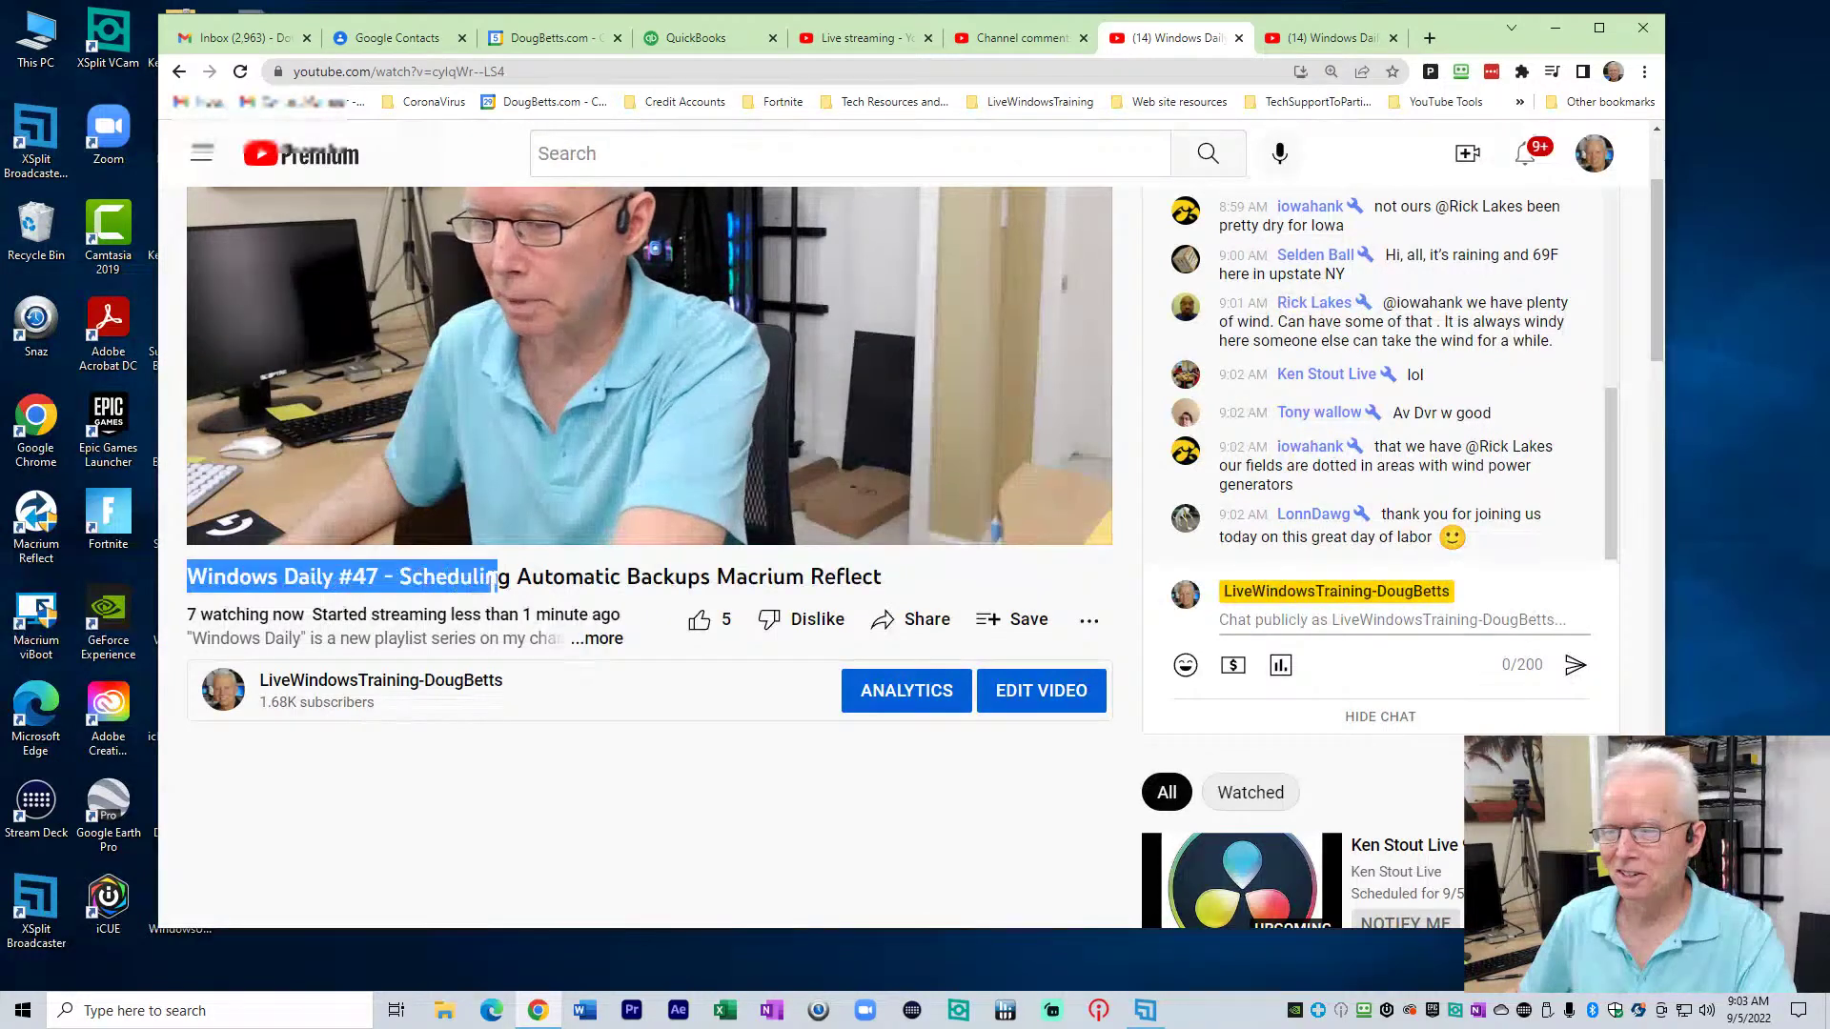
{"action": "scroll", "coordinate": [904, 575], "scroll_direction": "down", "scroll_amount": 1}
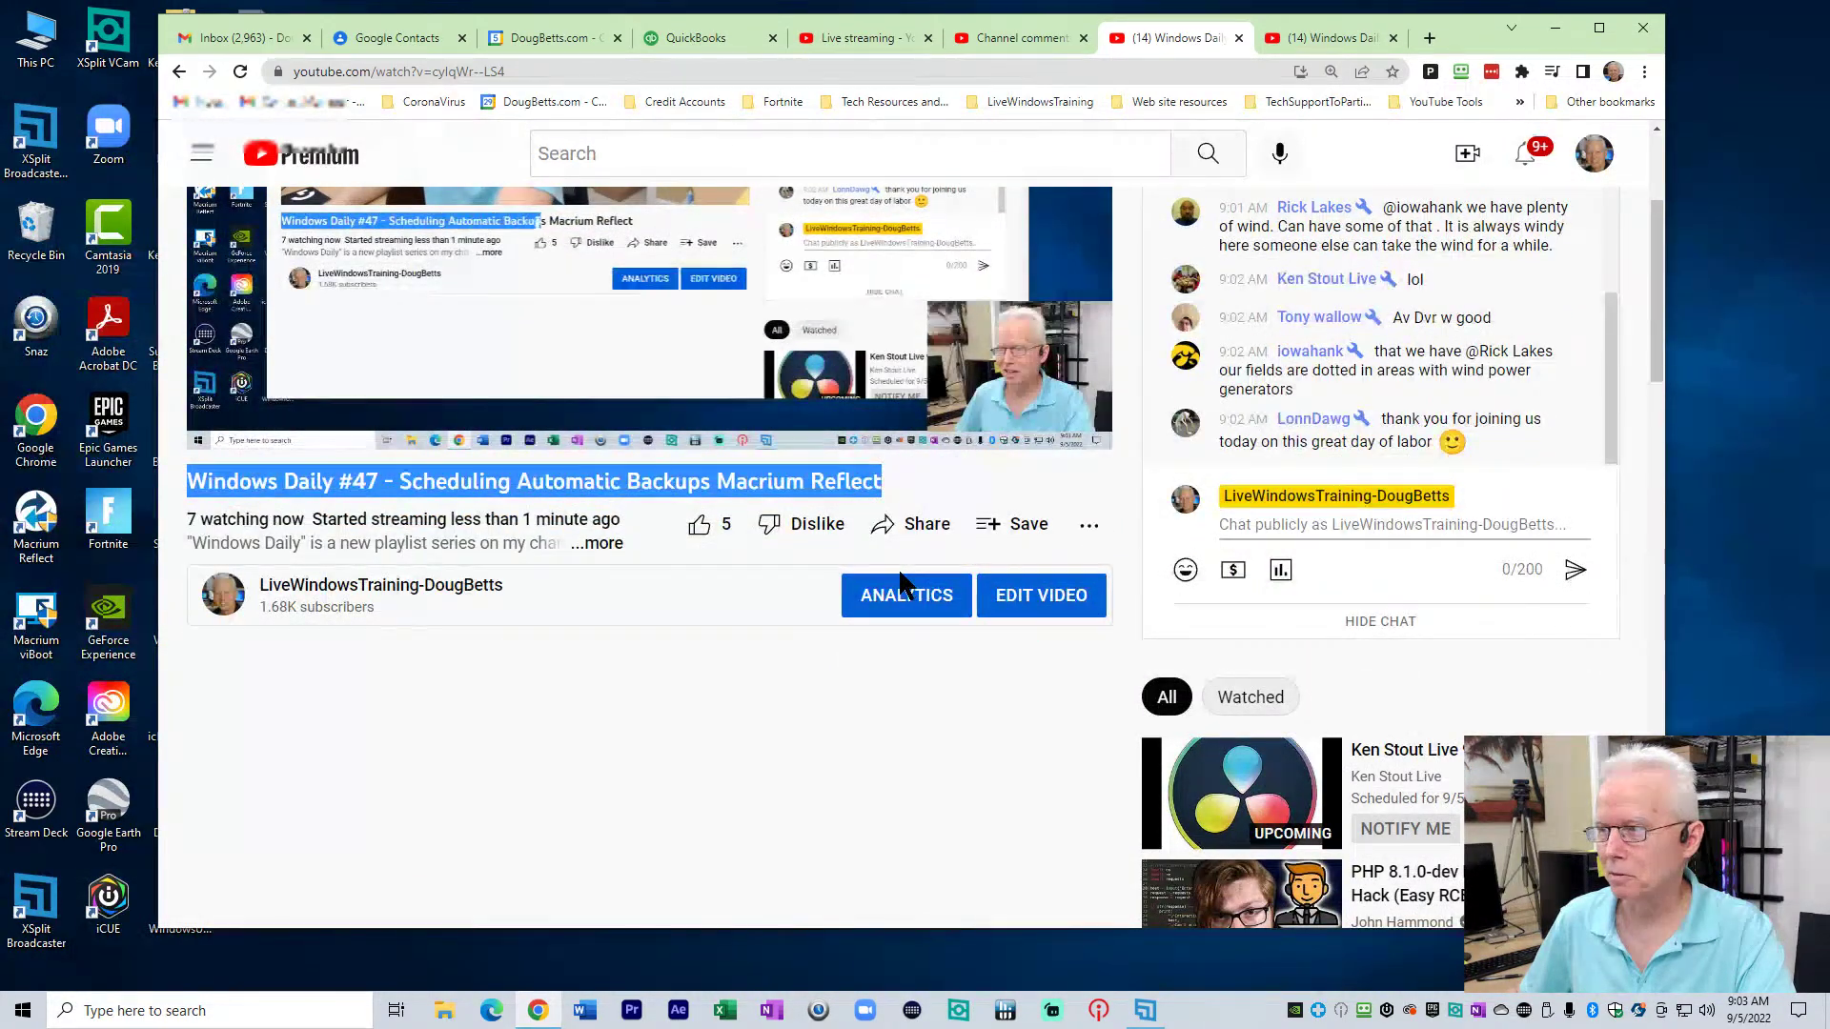
{"action": "scroll", "coordinate": [903, 583], "scroll_direction": "up", "scroll_amount": 1}
{"action": "scroll", "coordinate": [898, 569], "scroll_direction": "up", "scroll_amount": 2}
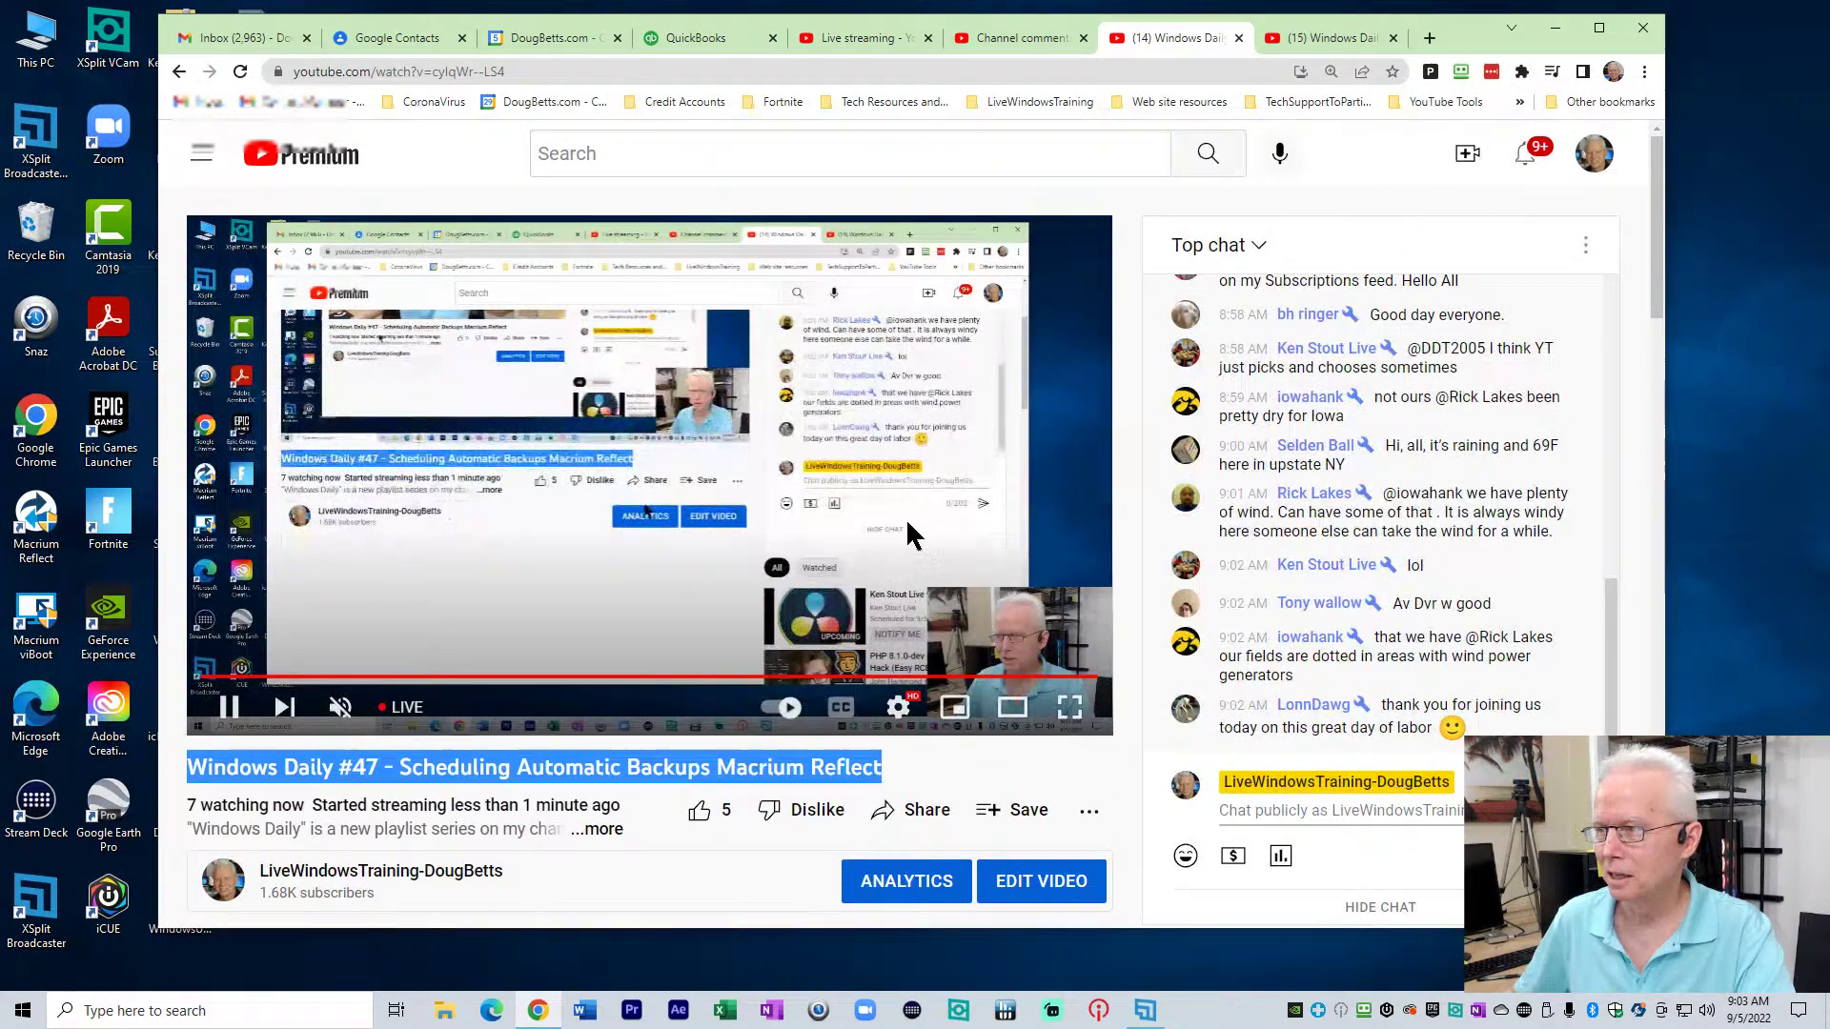
Bring up the Windows Daily #46 video, pause it, and highlight its title and the notice about live chat replay
{"action": "left_click", "coordinate": [1325, 38]}
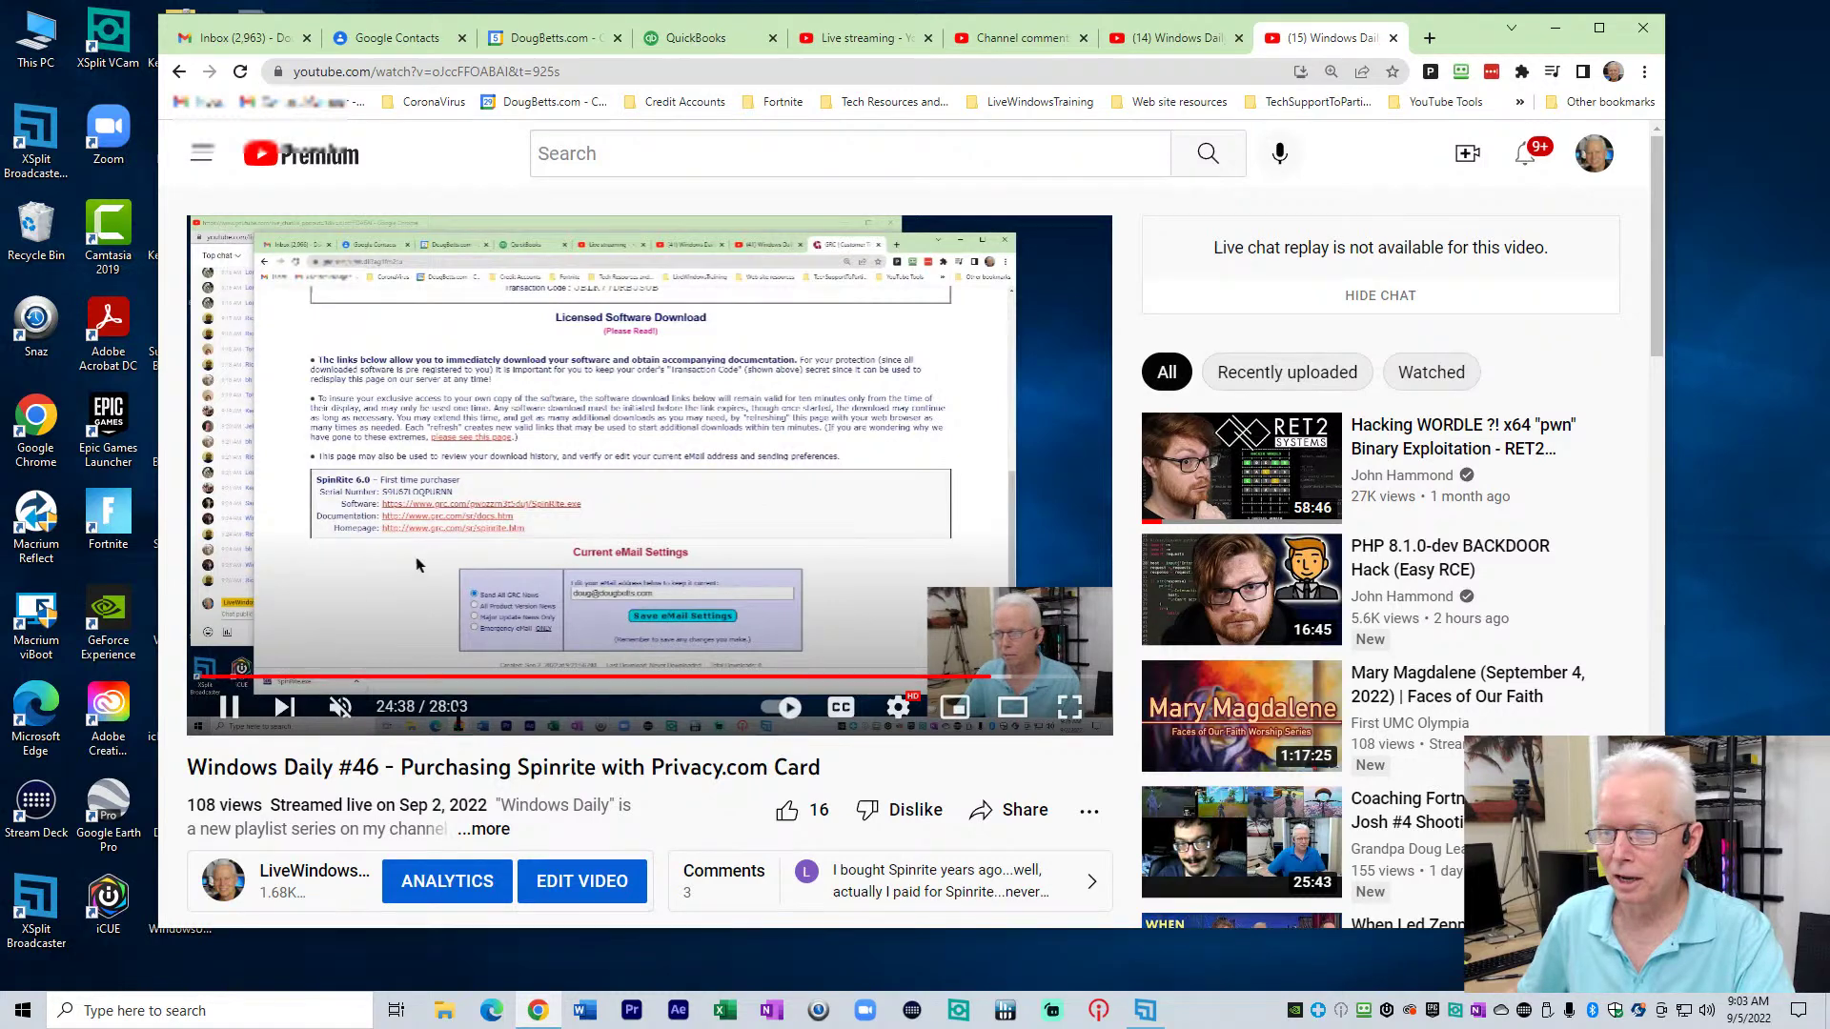
{"action": "left_click", "coordinate": [229, 706]}
{"action": "left_click_drag", "start_coordinate": [190, 767], "coordinate": [832, 767]}
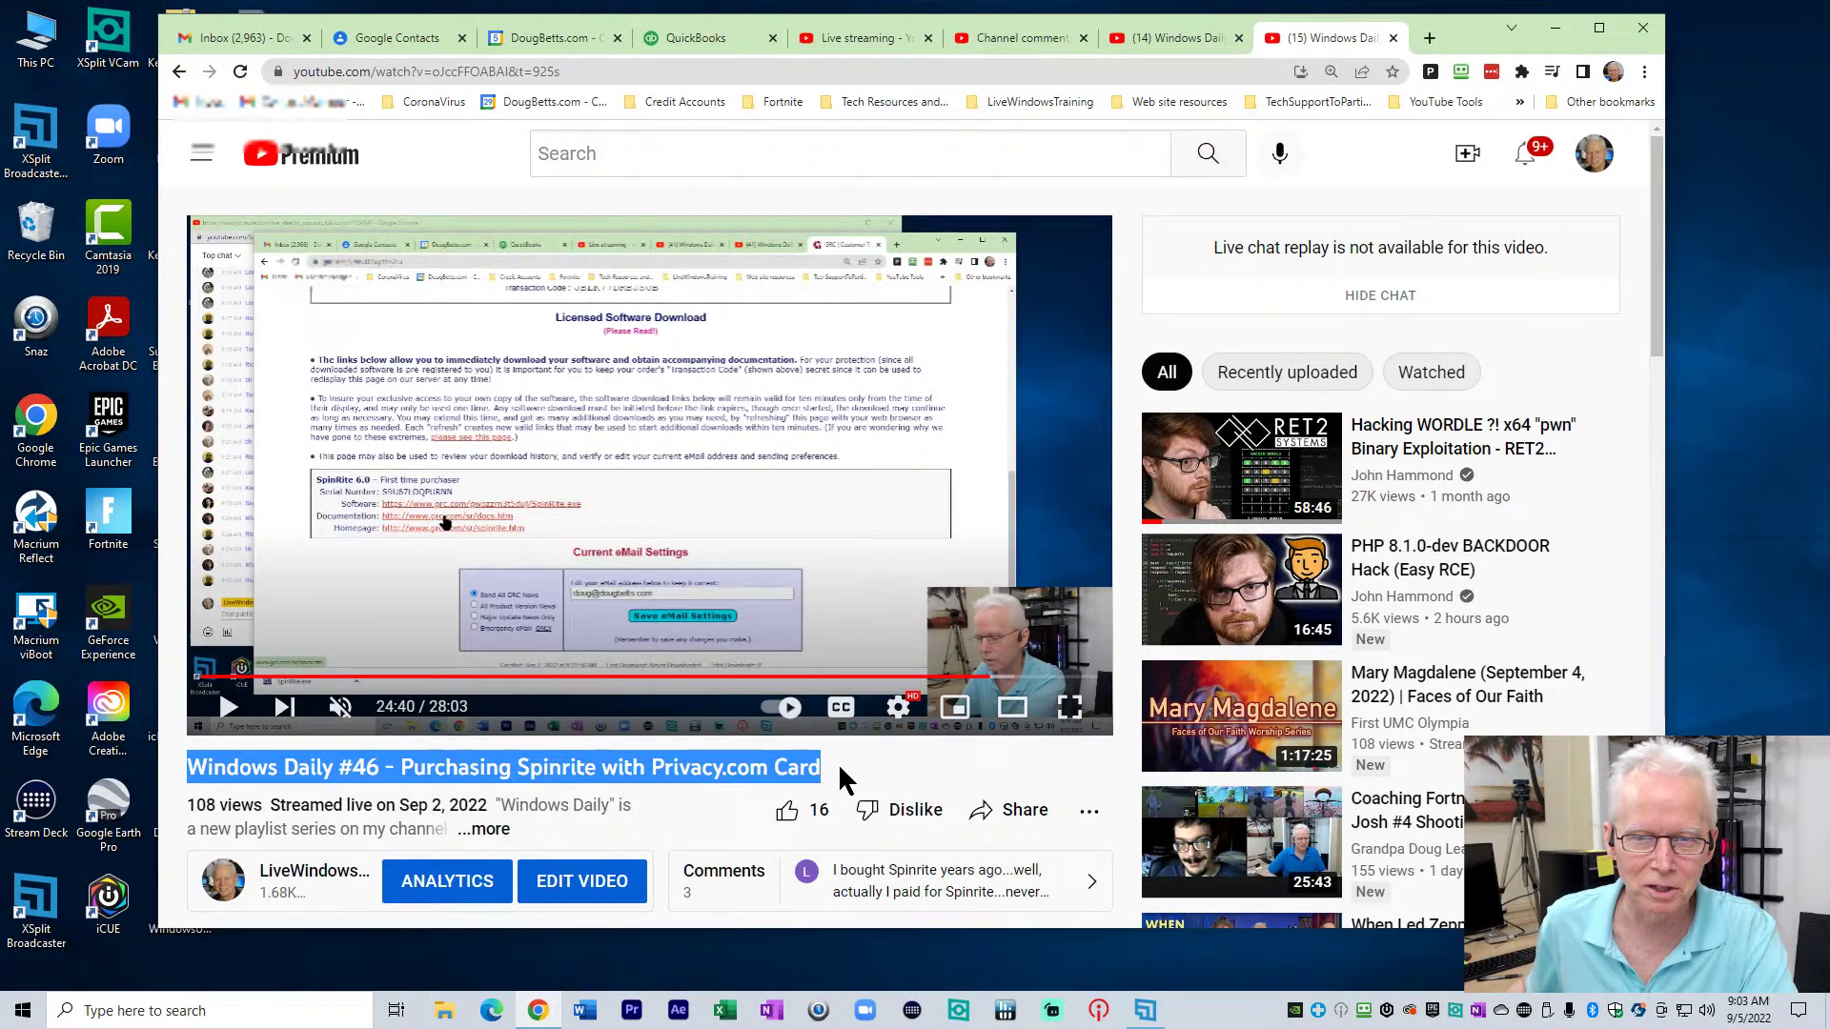
{"action": "left_click_drag", "start_coordinate": [1210, 246], "coordinate": [1549, 248]}
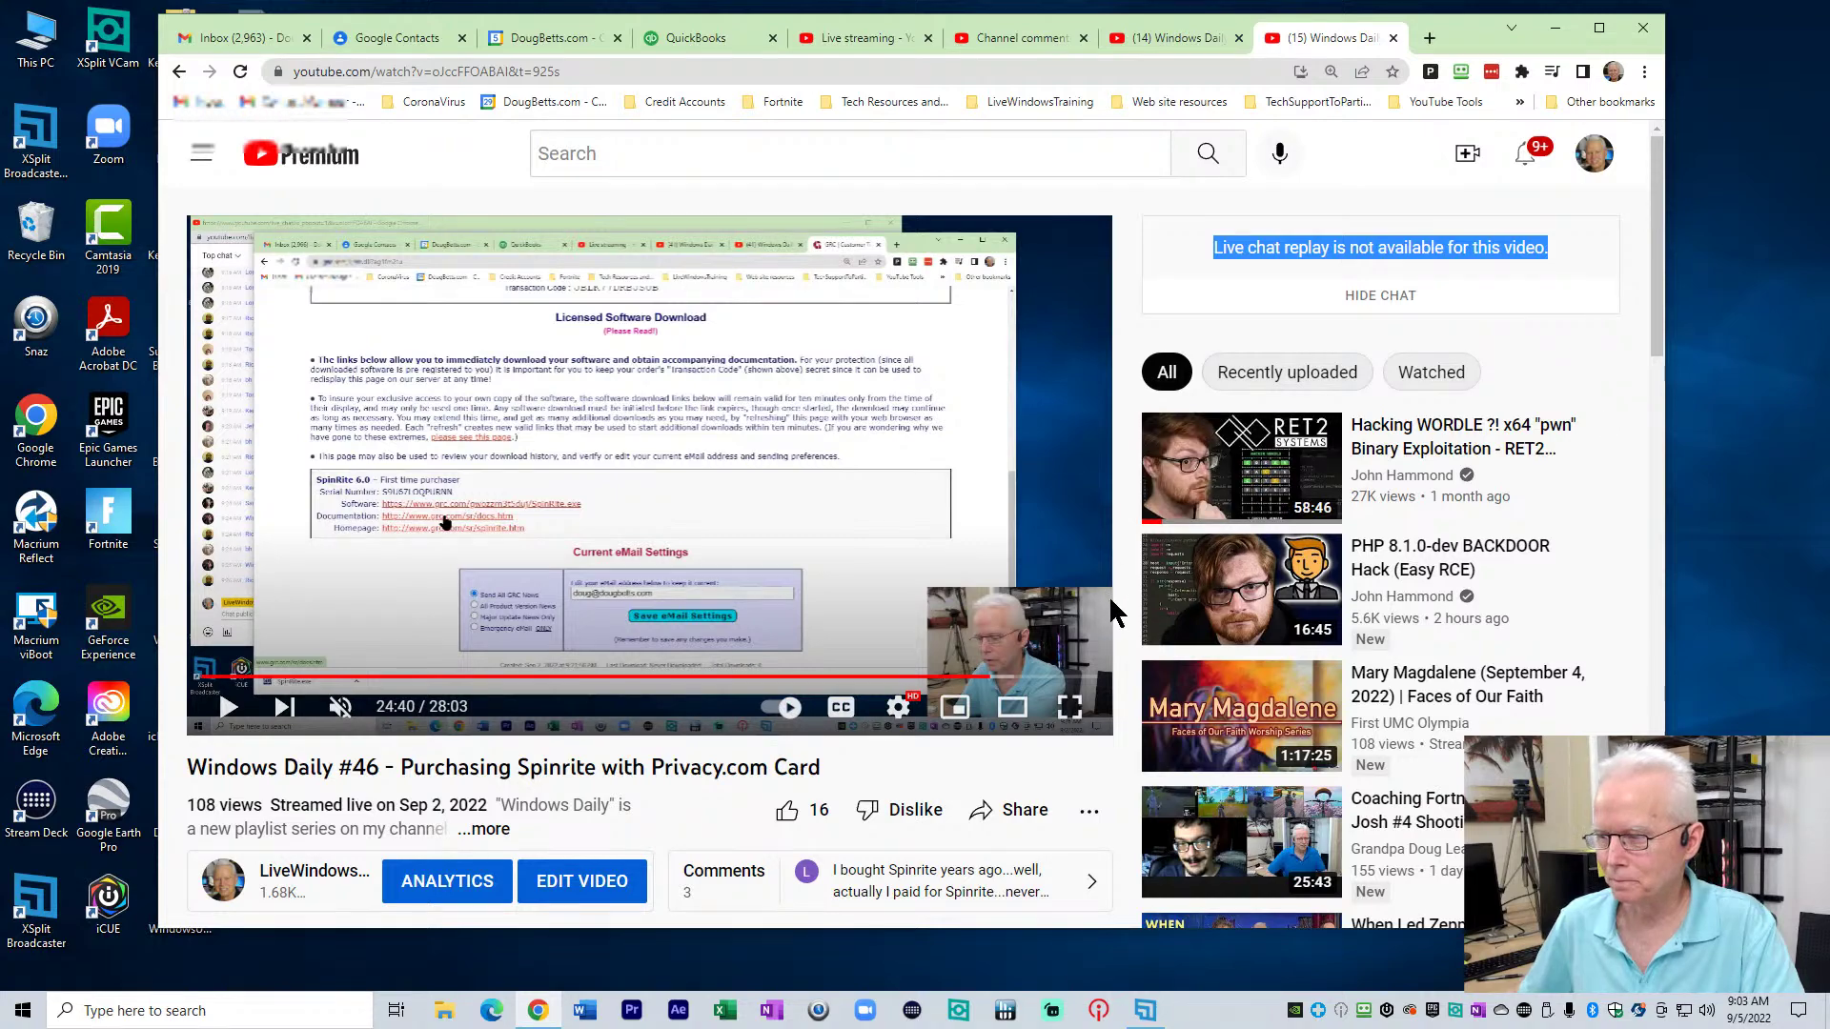
Move the paused Windows Daily #46 video forward to 27:16
{"action": "scroll", "coordinate": [1115, 610], "scroll_direction": "down", "scroll_amount": 1}
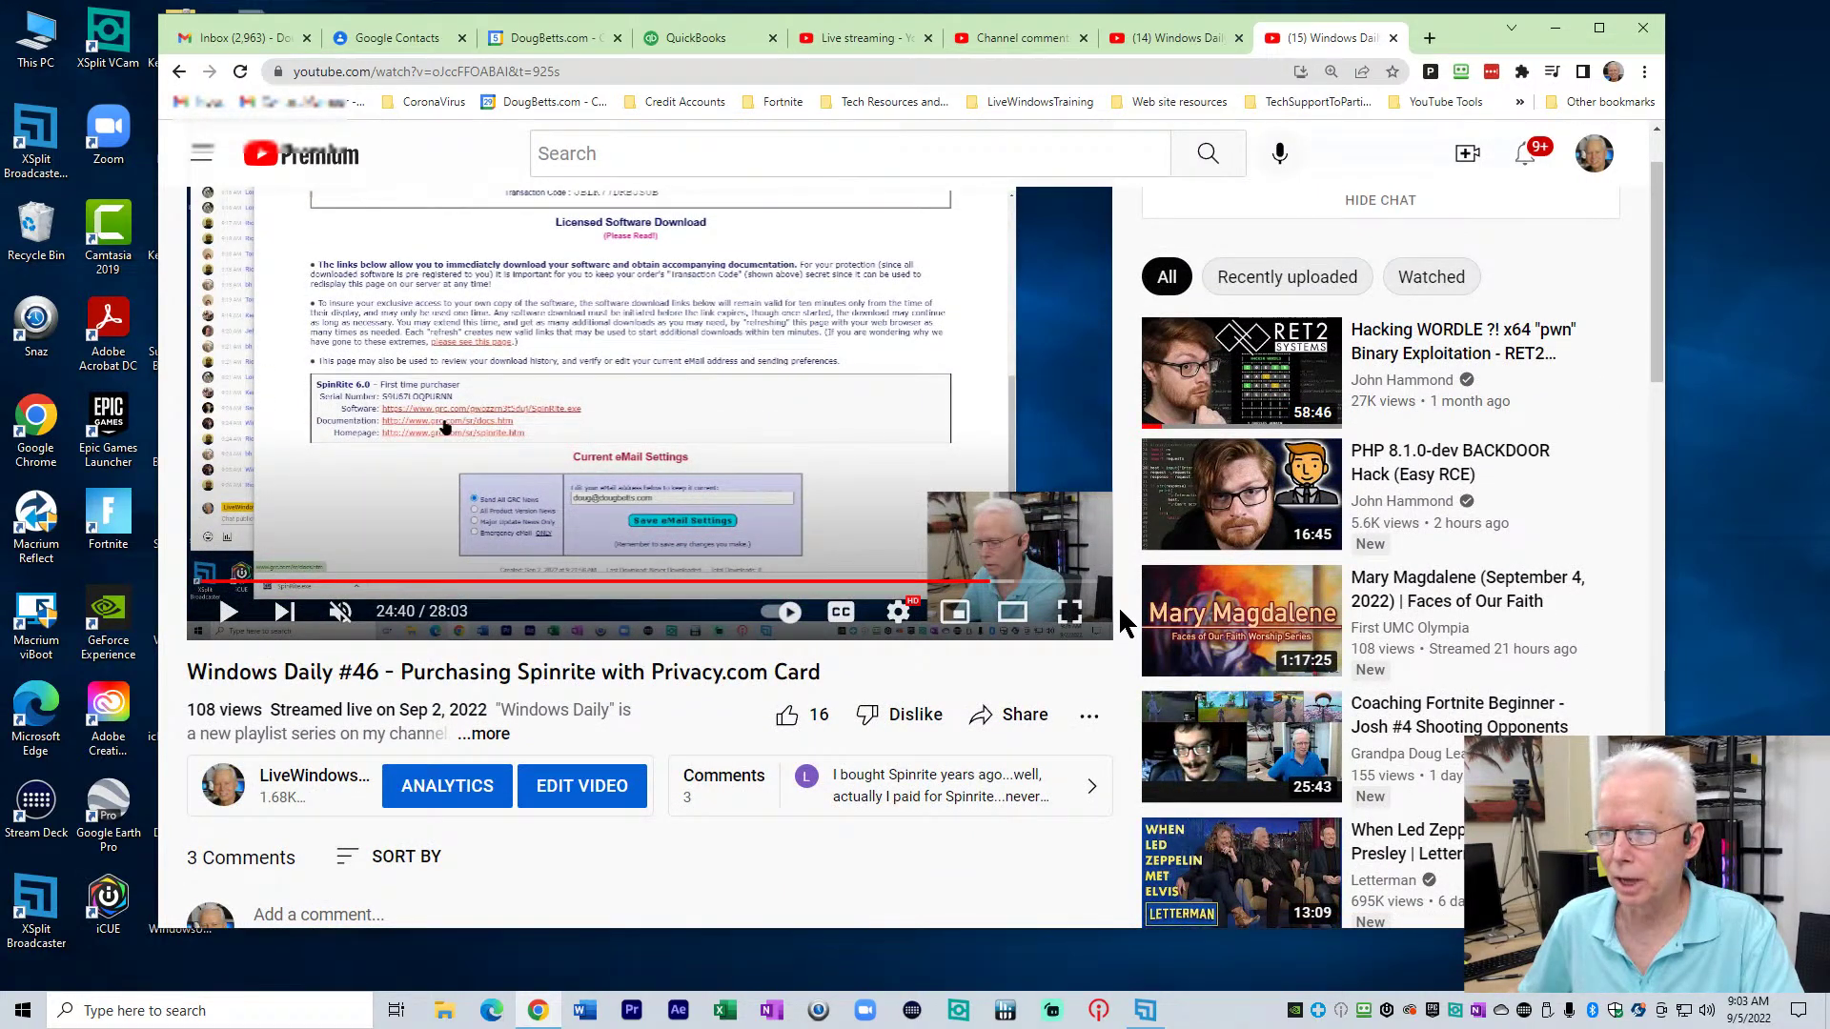
{"action": "left_click", "coordinate": [1071, 583]}
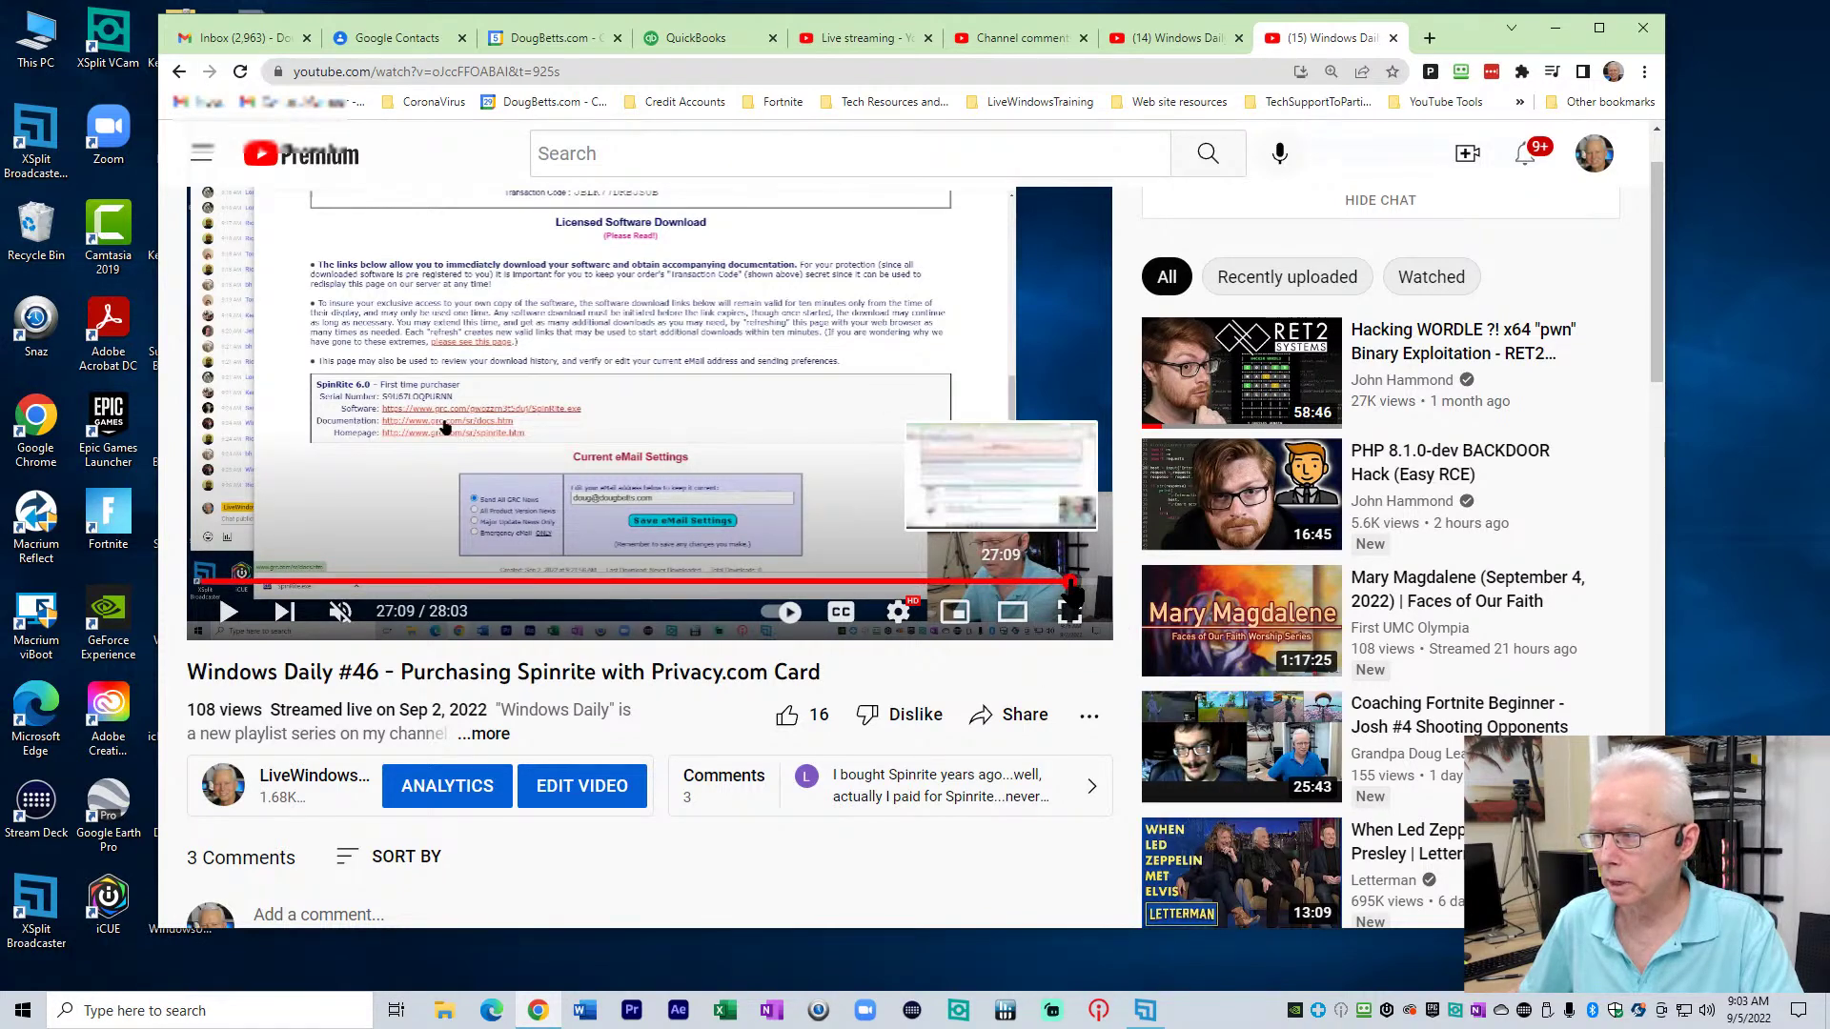
{"action": "mouse_move", "coordinate": [1070, 583]}
{"action": "left_mouse_down"}
{"action": "mouse_move", "coordinate": [1091, 583]}
{"action": "mouse_move", "coordinate": [1076, 584]}
{"action": "left_mouse_up"}
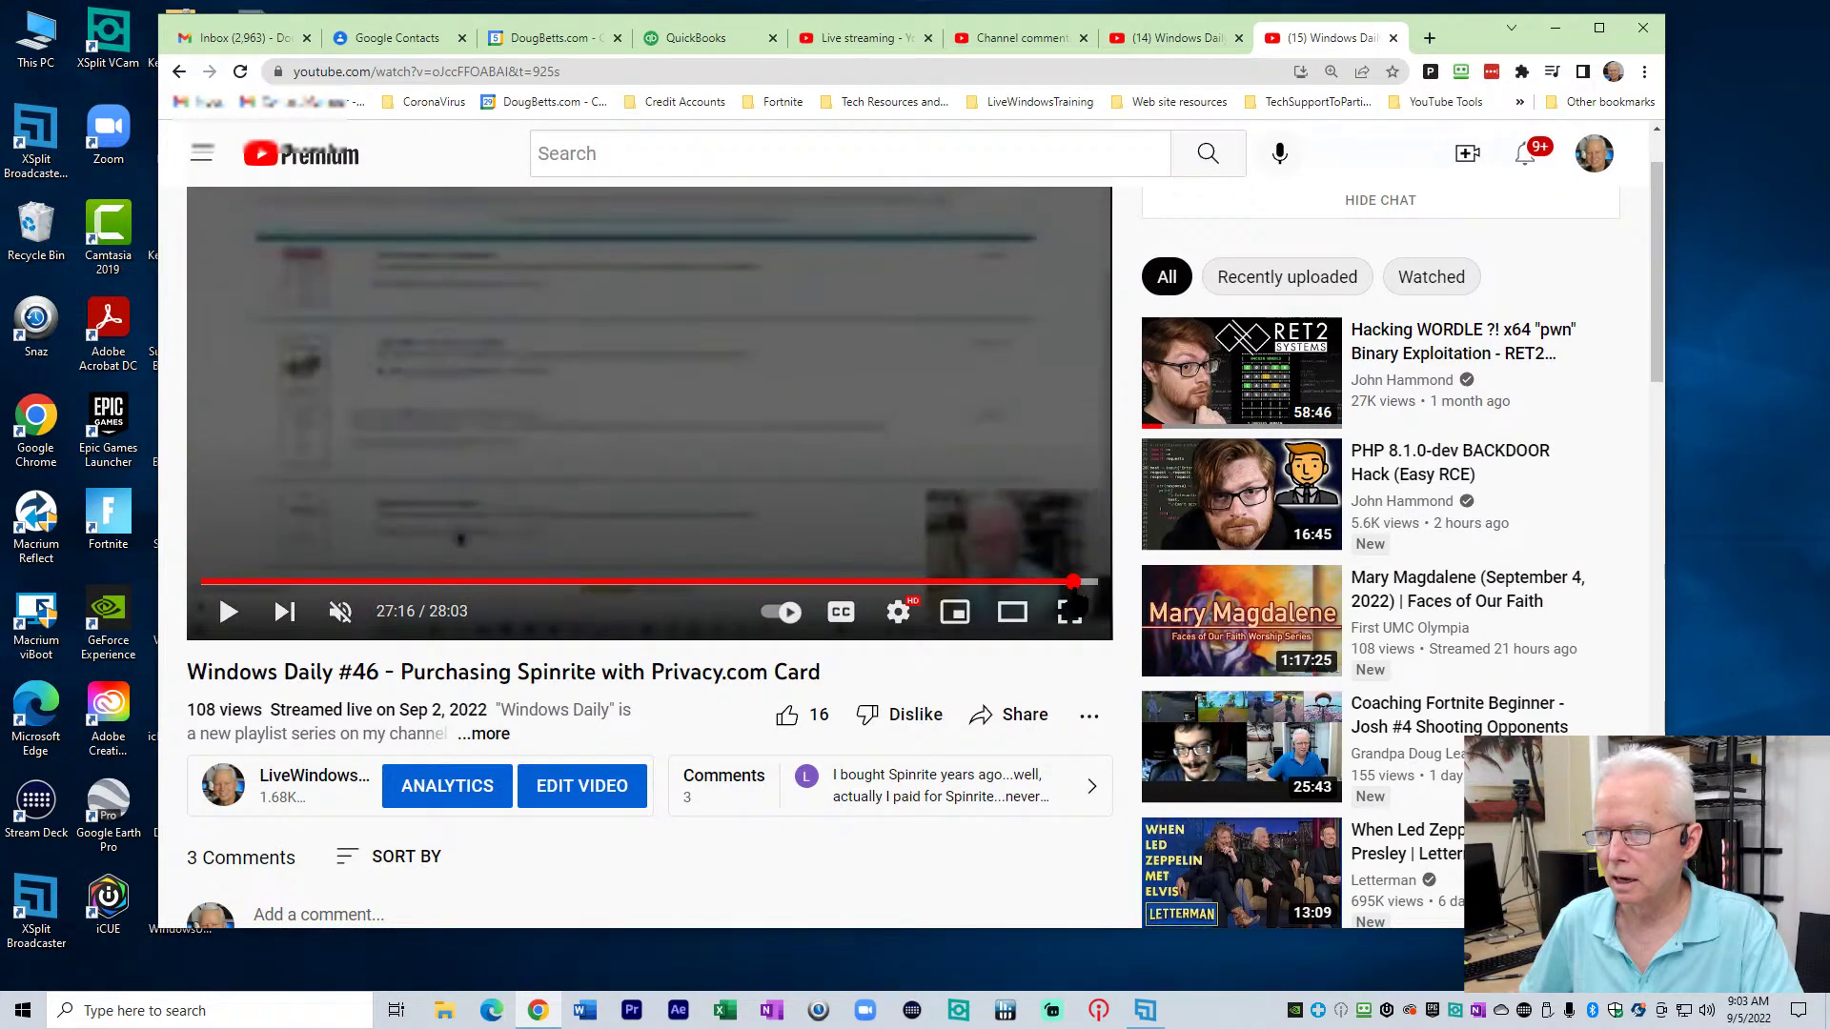
Read the viewer comments under the Windows Daily #46 video and highlight the one about paying for Spinrite years ago
{"action": "scroll", "coordinate": [584, 662], "scroll_direction": "down", "scroll_amount": 7}
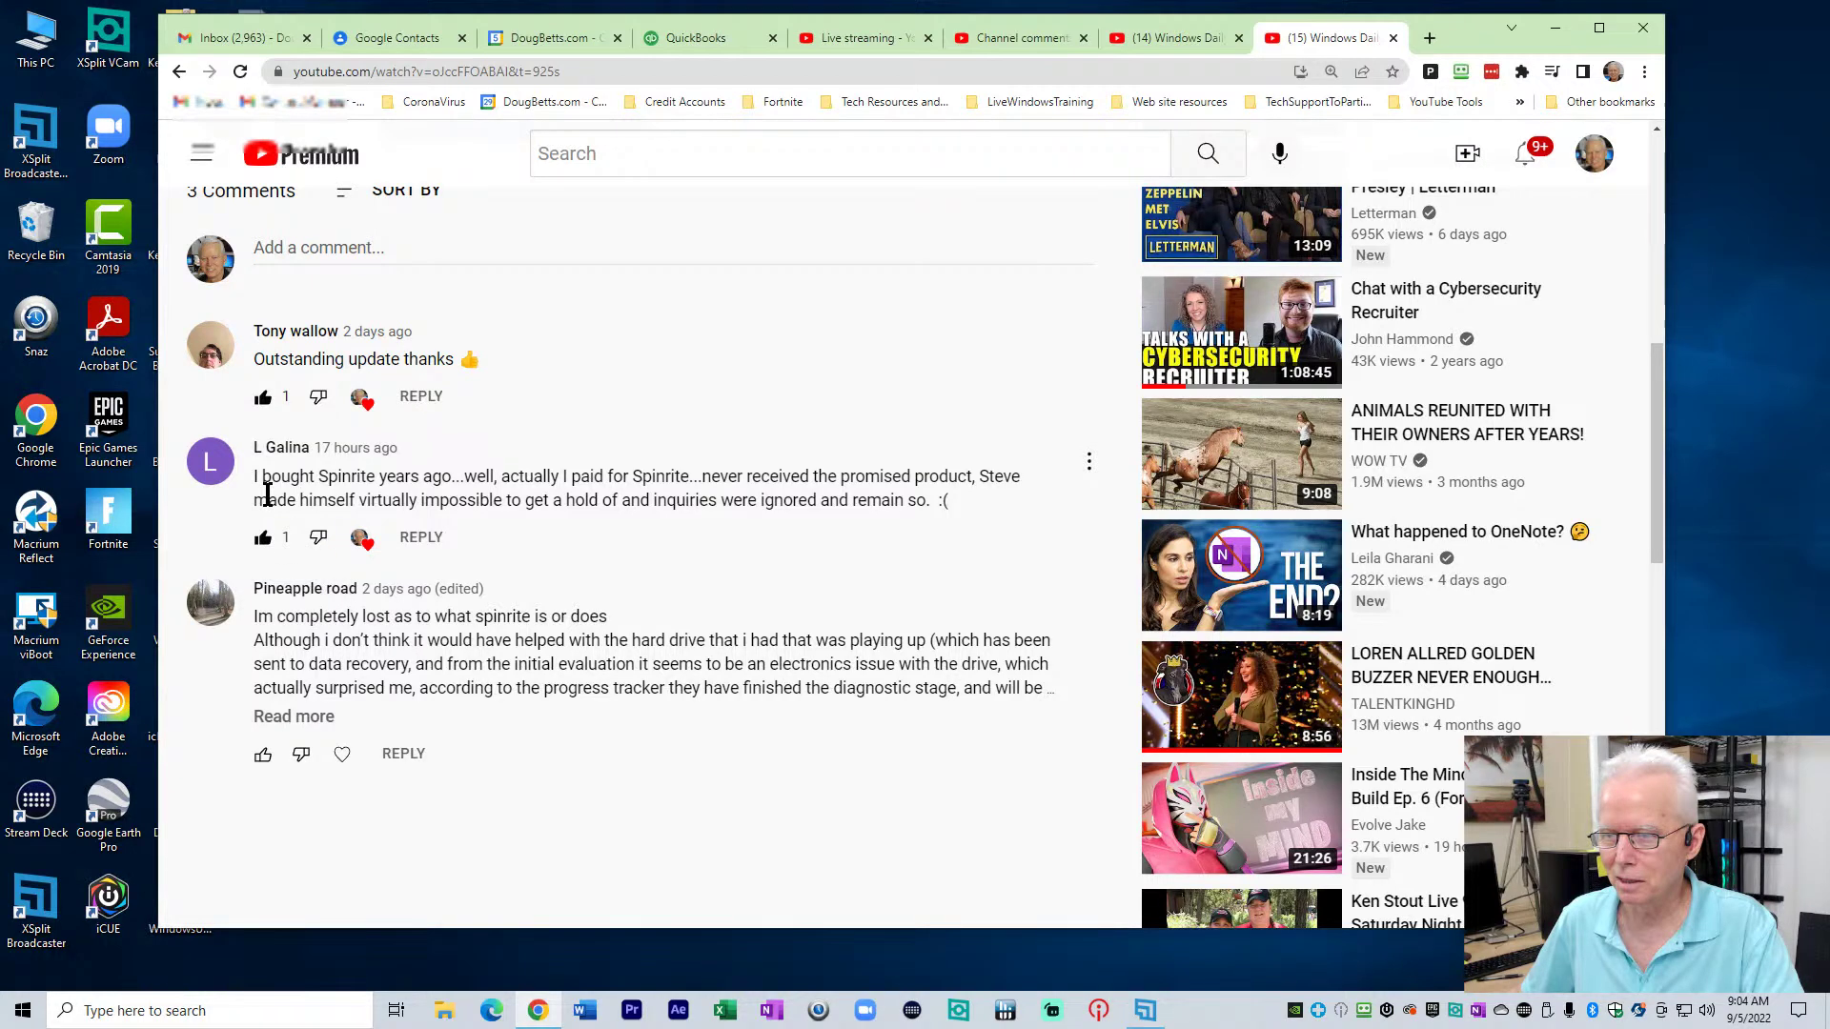
{"action": "scroll", "coordinate": [359, 473], "scroll_direction": "down", "scroll_amount": 1}
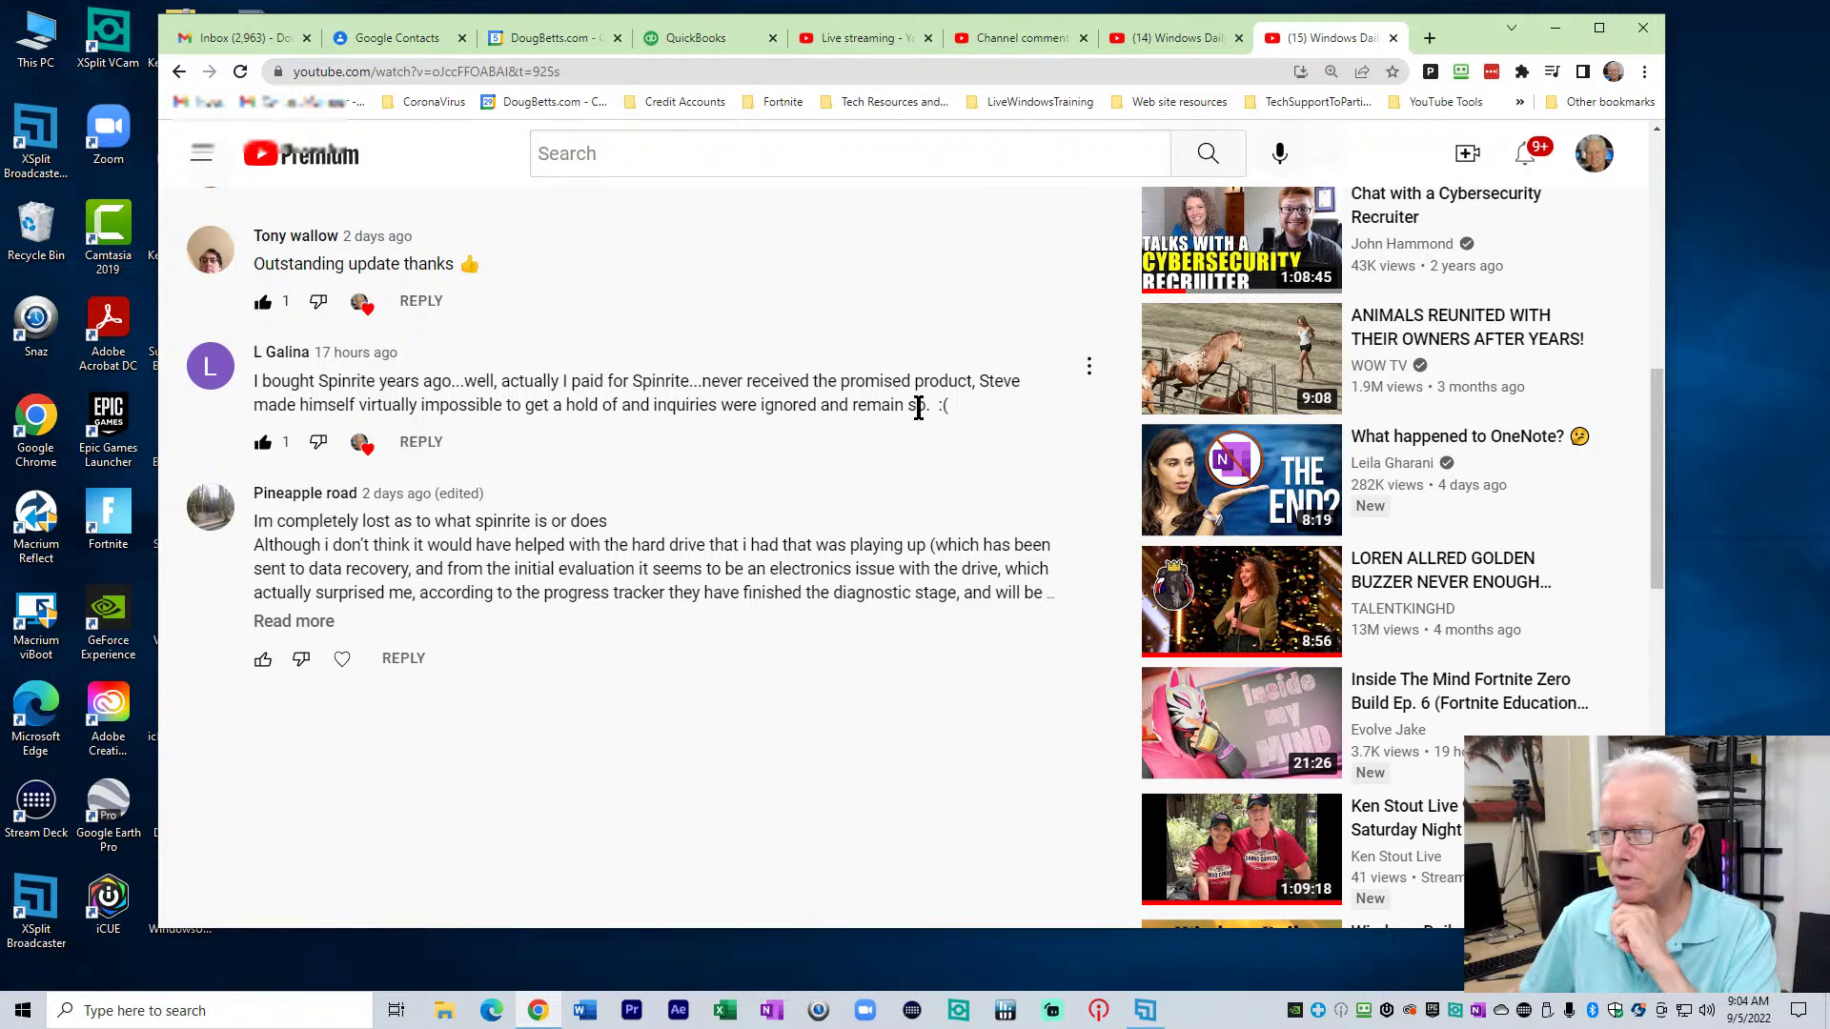
{"action": "left_click_drag", "start_coordinate": [922, 408], "coordinate": [832, 413]}
{"action": "left_click", "coordinate": [823, 412]}
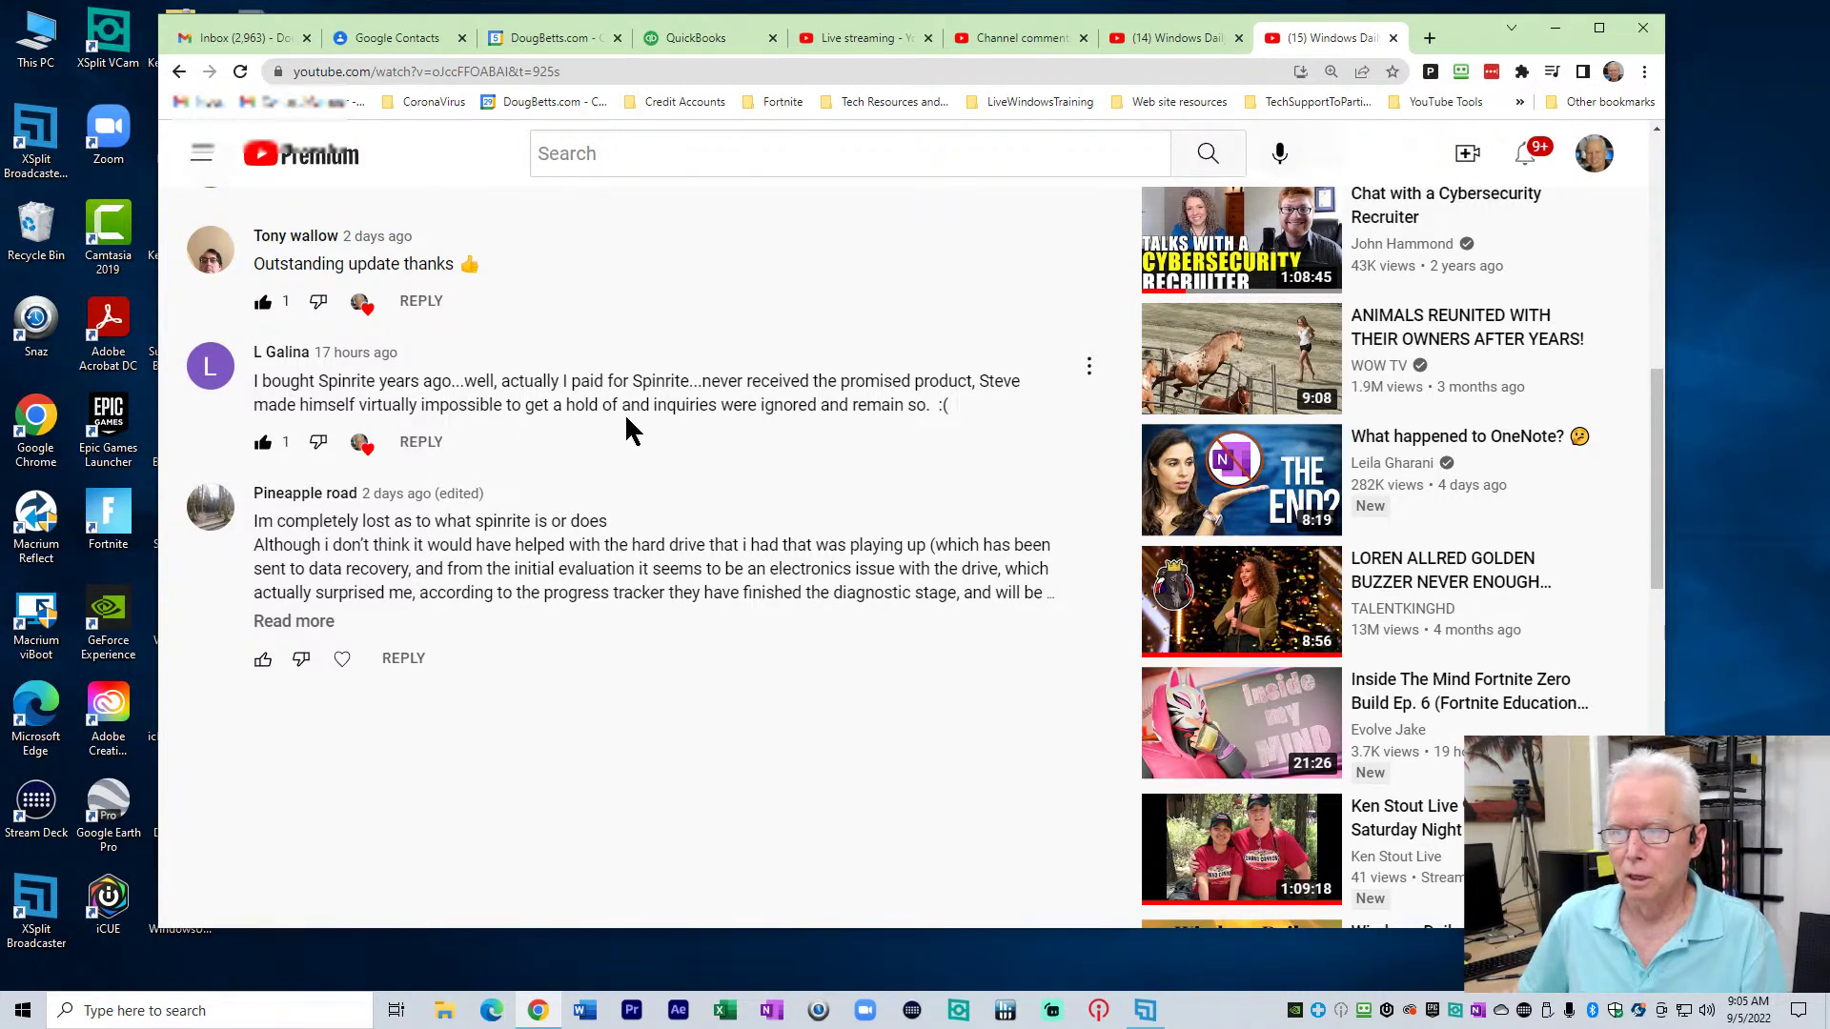
{"action": "scroll", "coordinate": [639, 412], "scroll_direction": "down", "scroll_amount": 1}
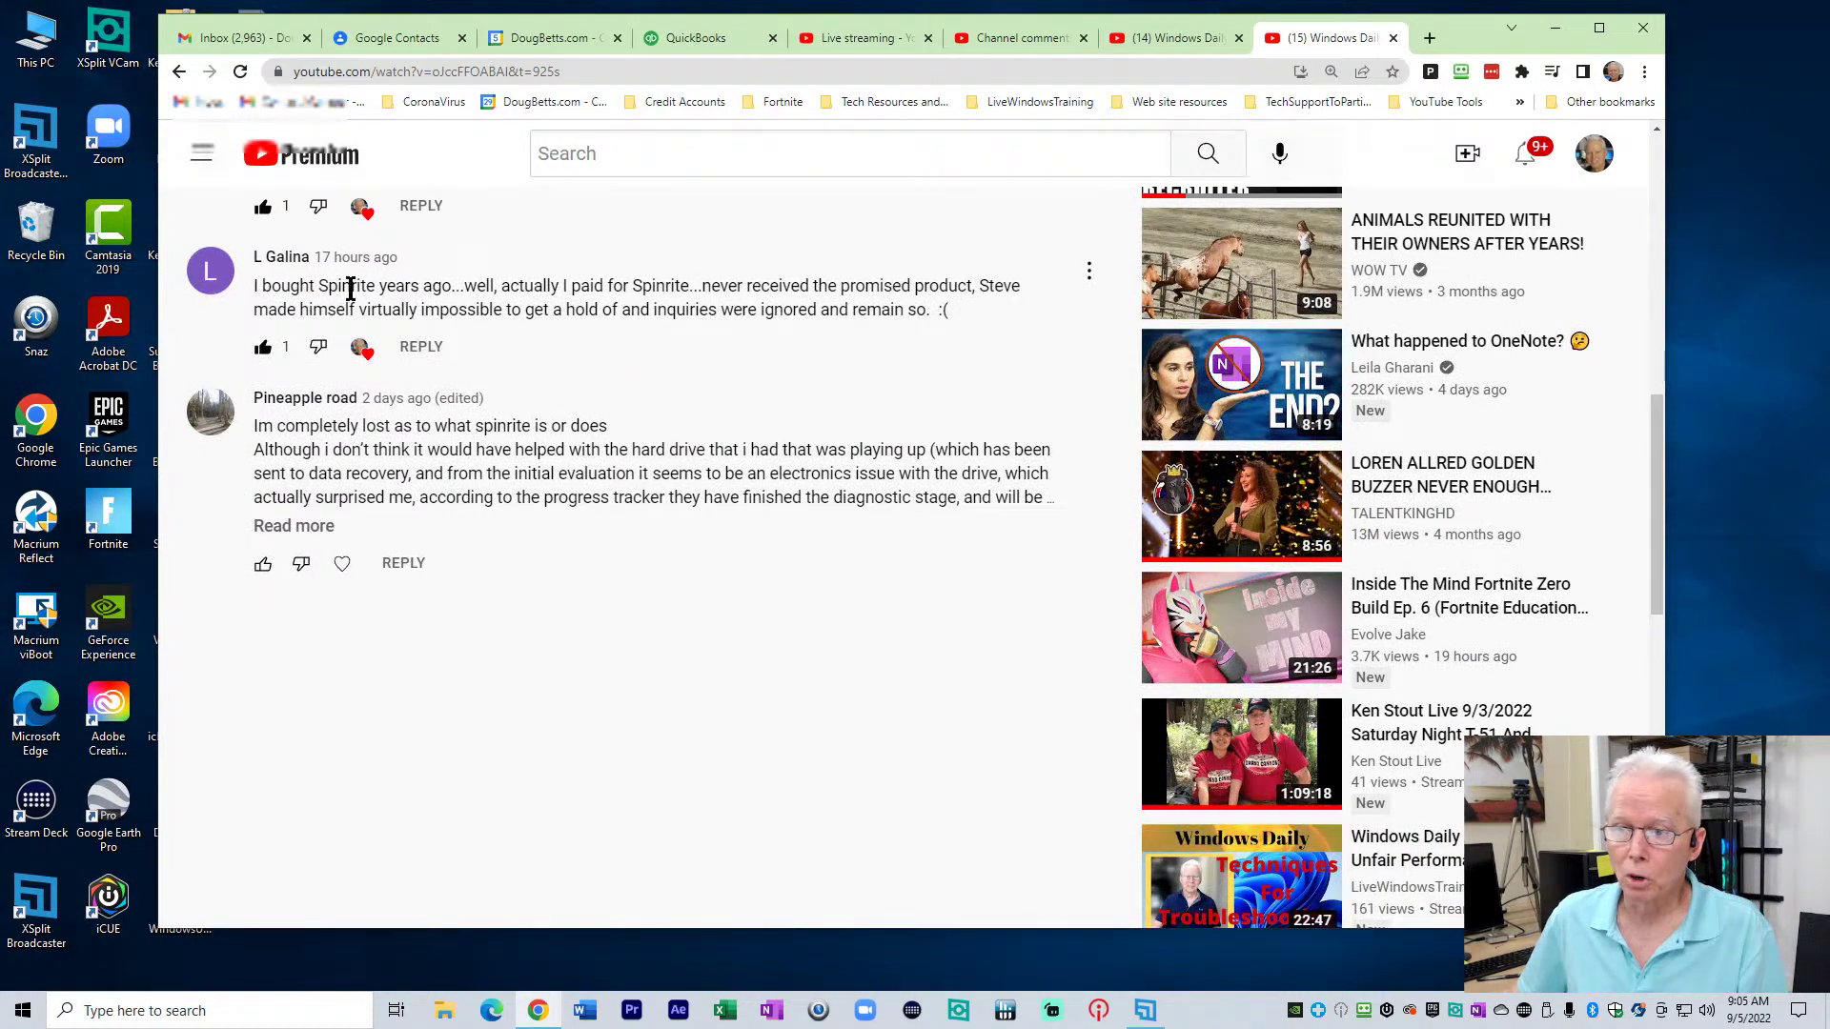
{"action": "left_click_drag", "start_coordinate": [317, 285], "coordinate": [900, 329]}
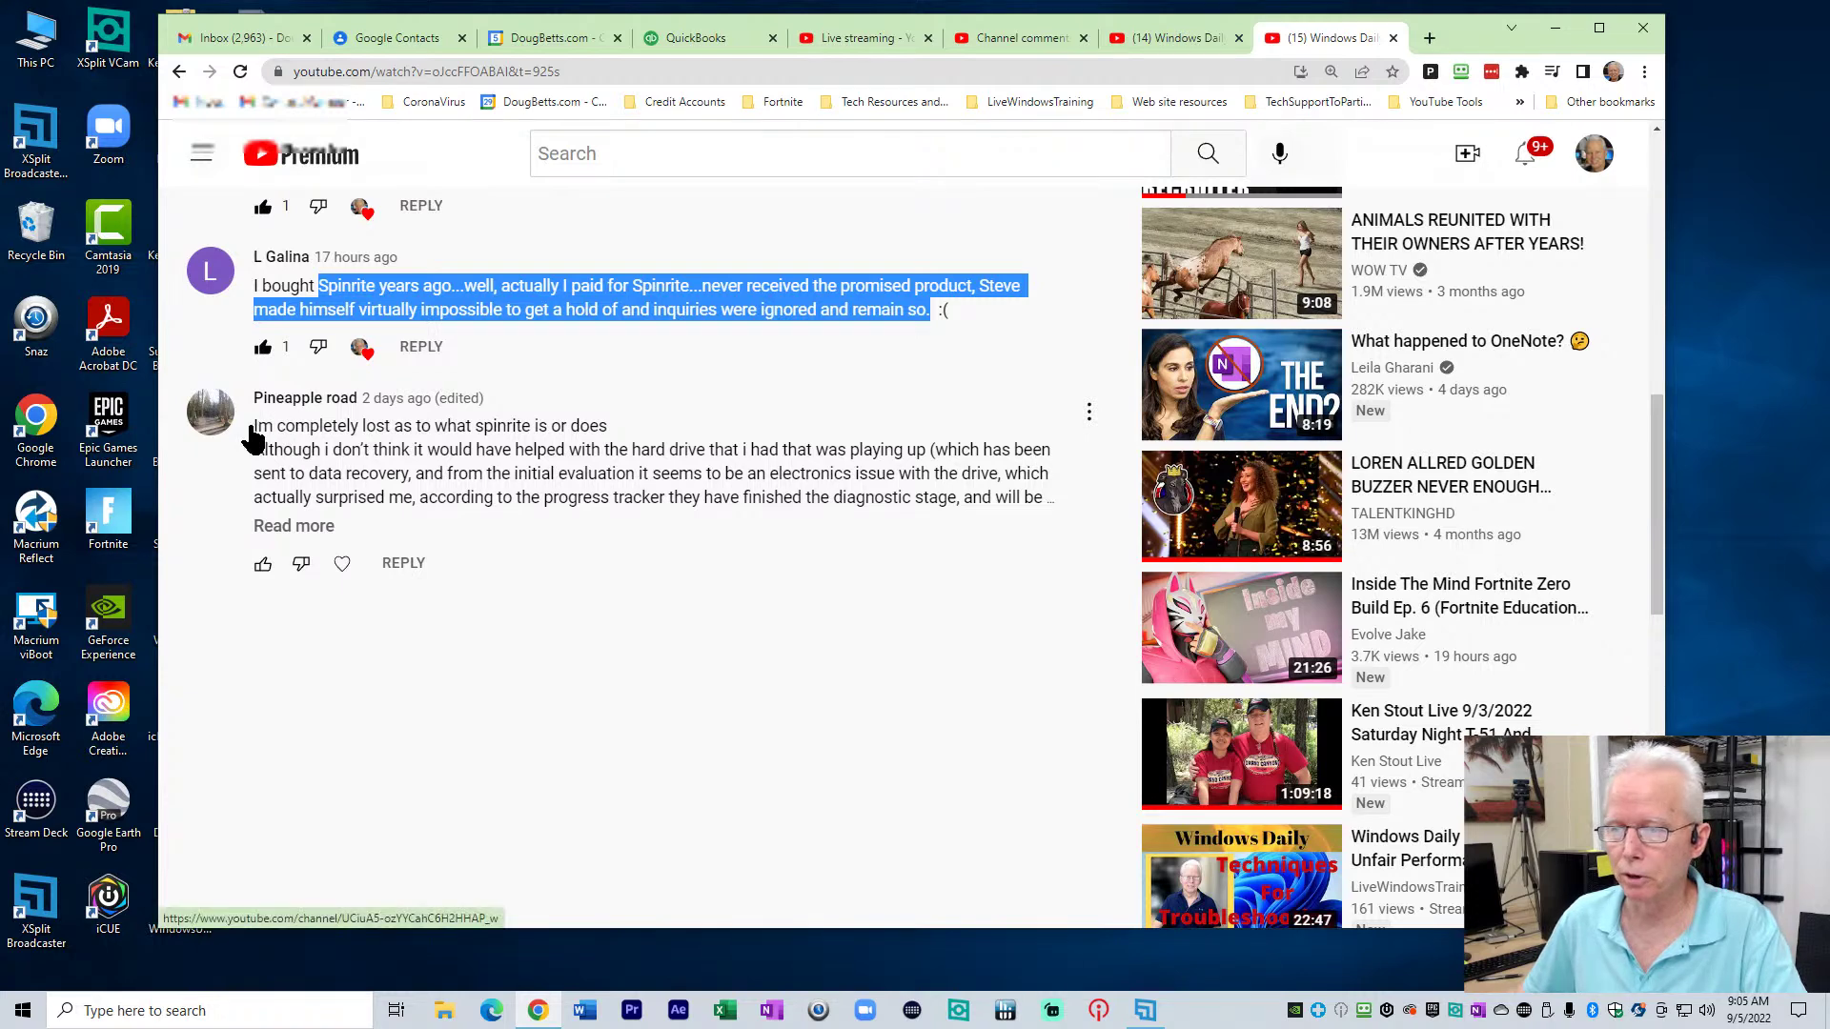
Expand the full comment asking what Spinrite does and highlight its text, ending on the phrase about the drive's electronics issue
{"action": "left_click_drag", "start_coordinate": [253, 425], "coordinate": [1048, 498]}
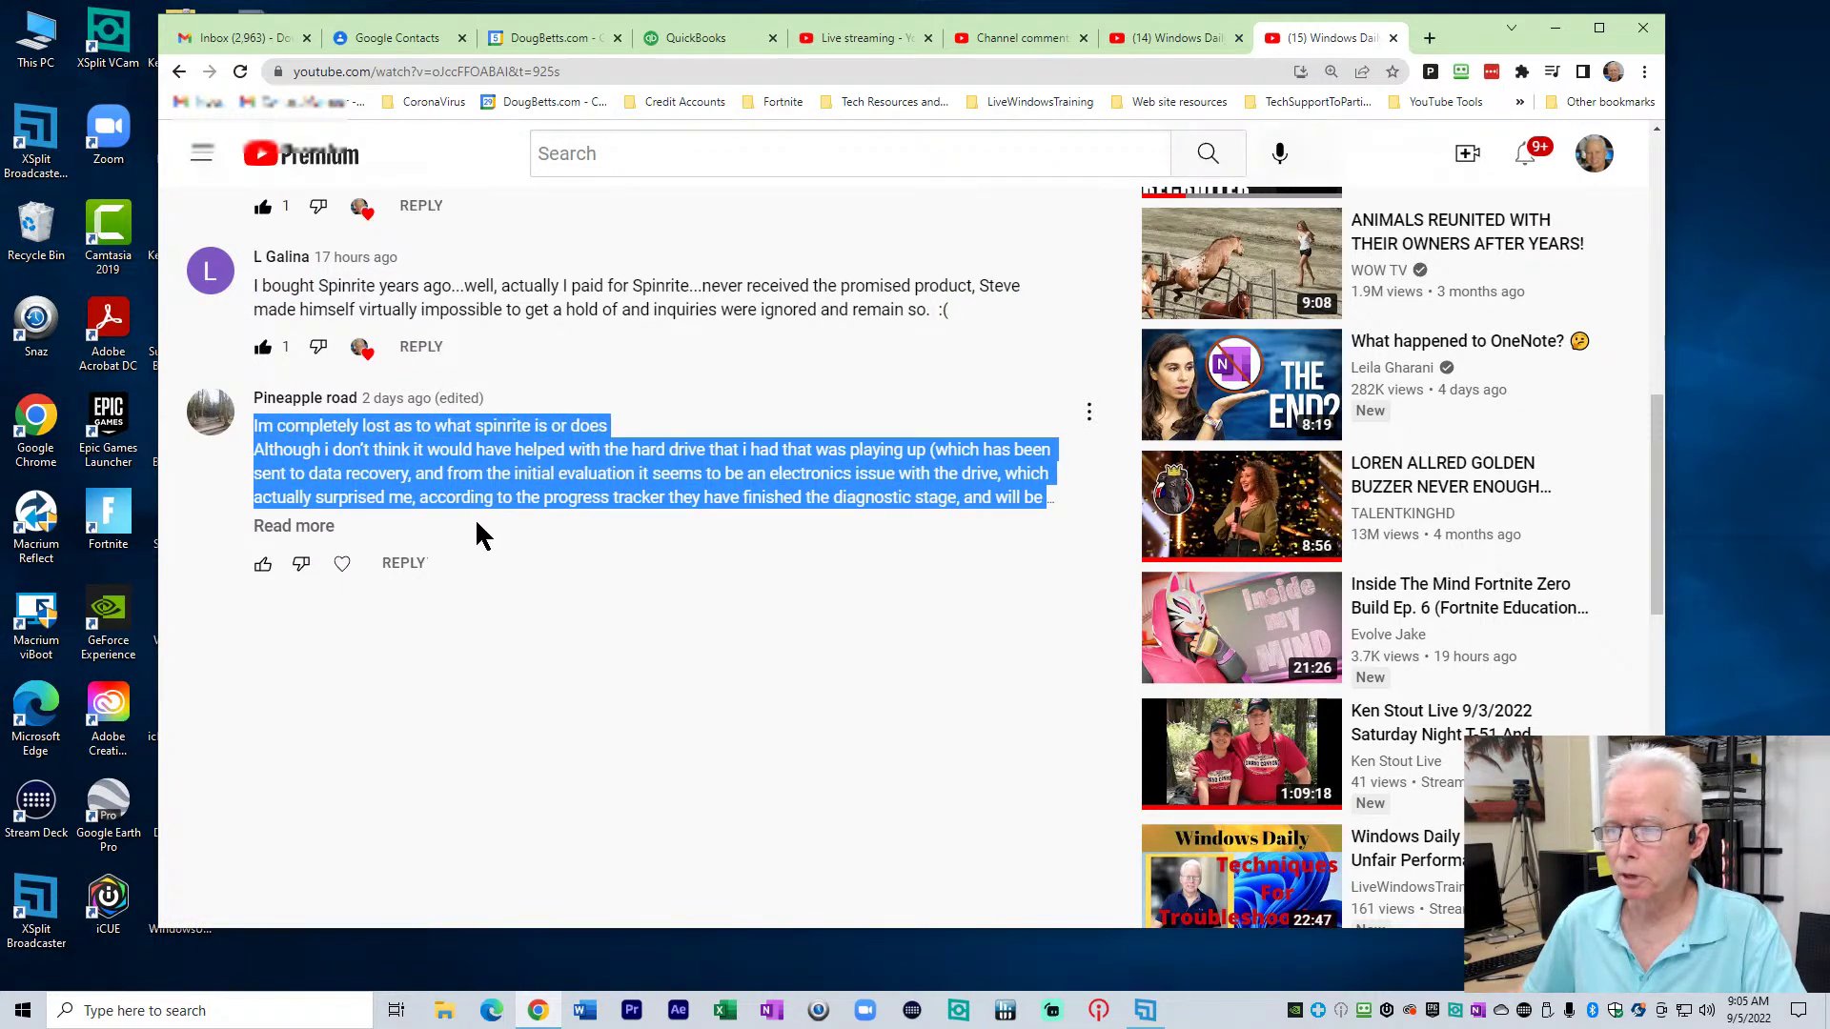
{"action": "scroll", "coordinate": [589, 517], "scroll_direction": "down", "scroll_amount": 1}
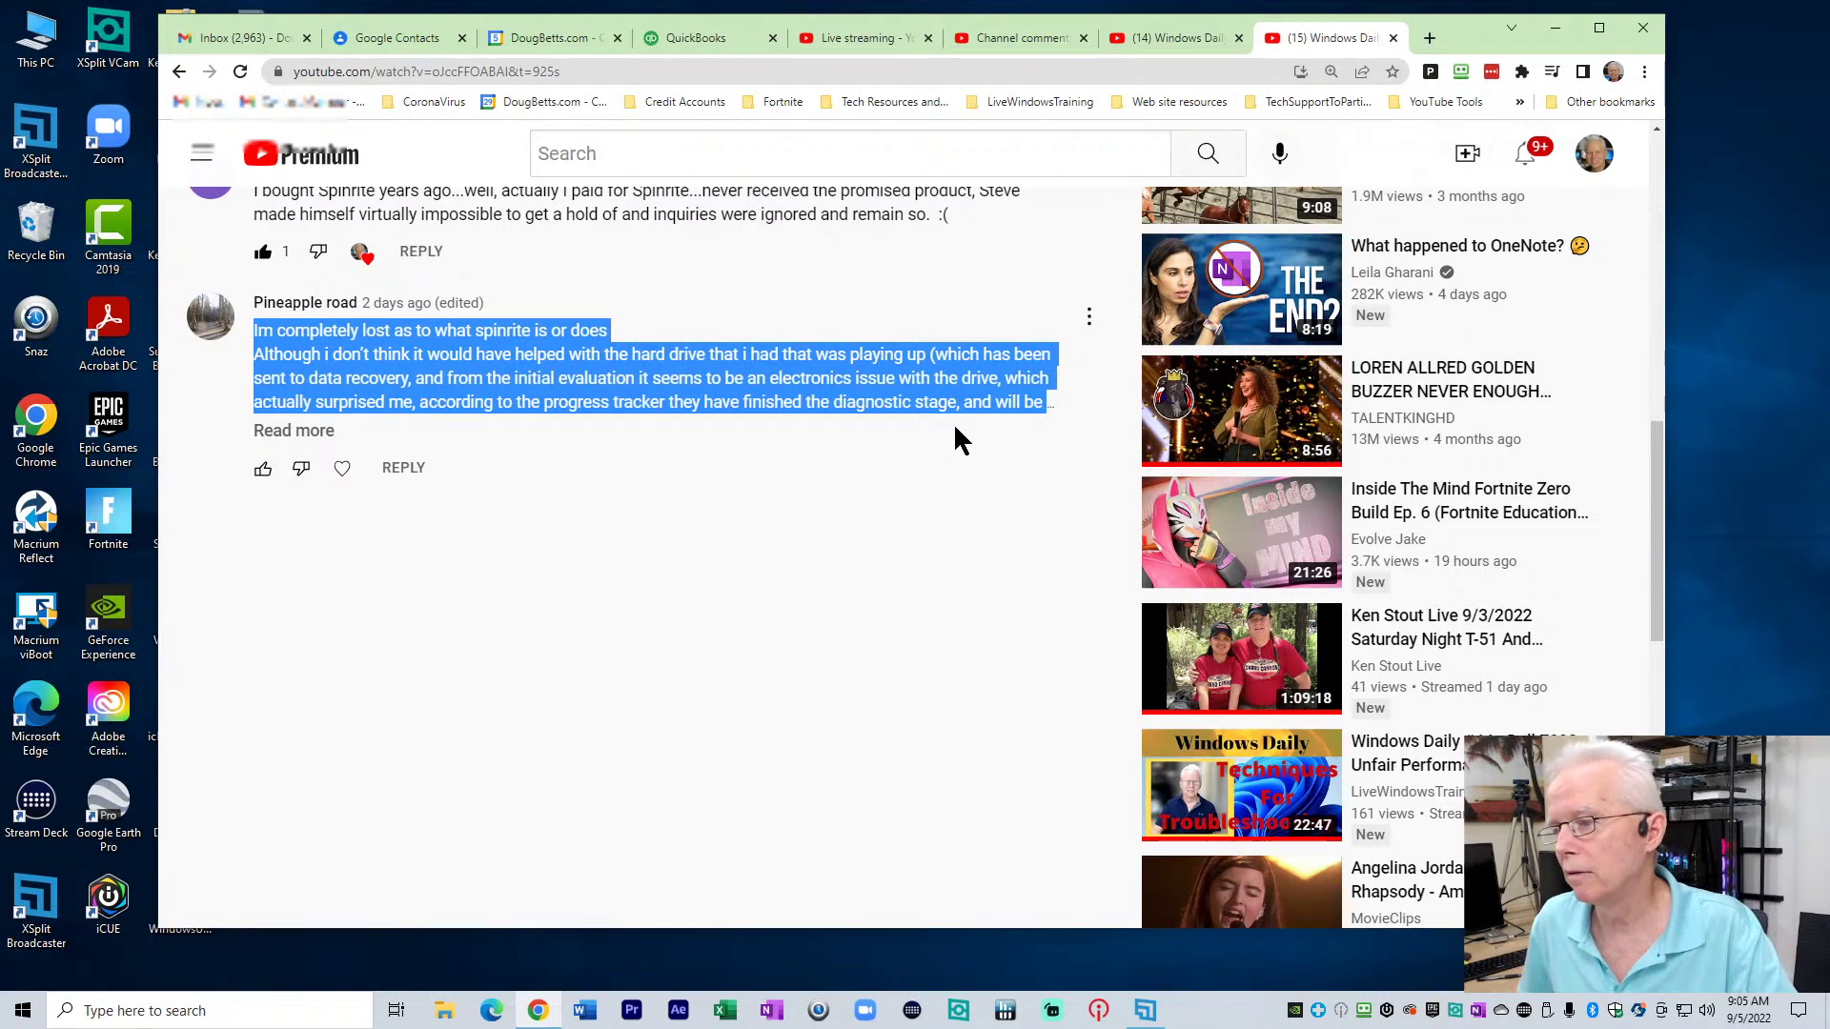
{"action": "left_click", "coordinate": [1006, 424]}
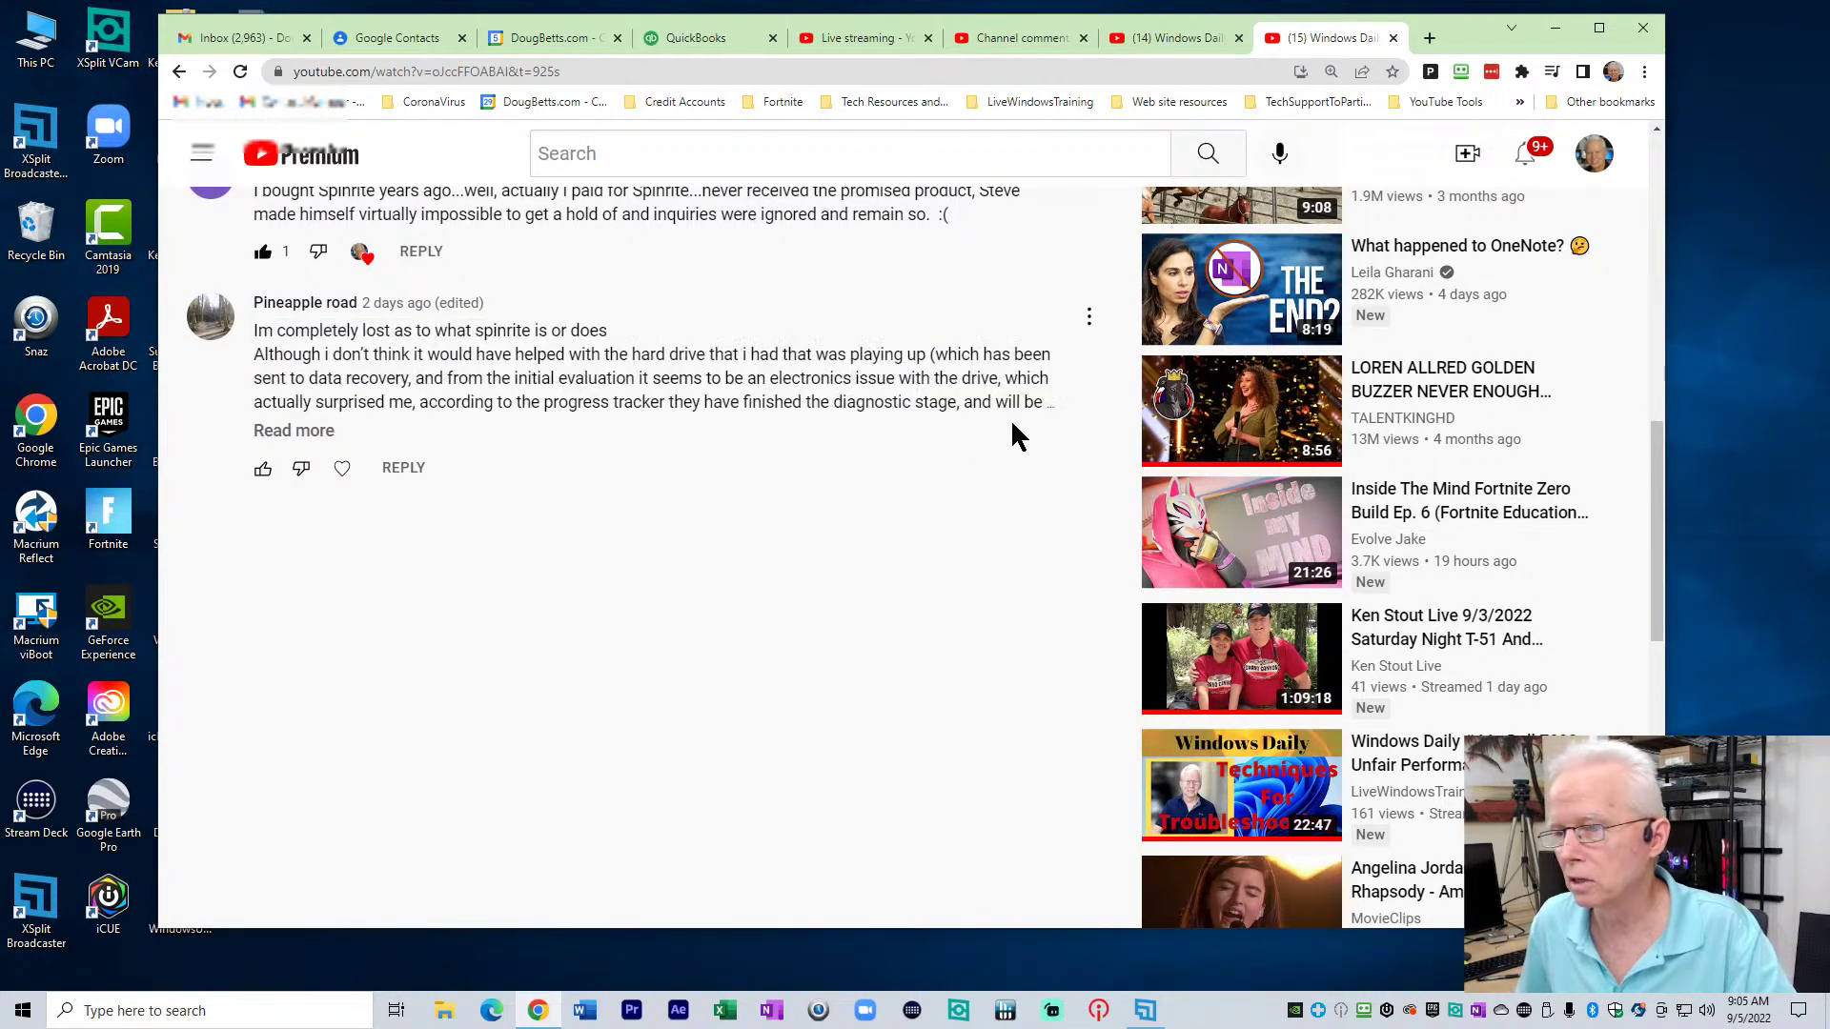
{"action": "left_click", "coordinate": [326, 431]}
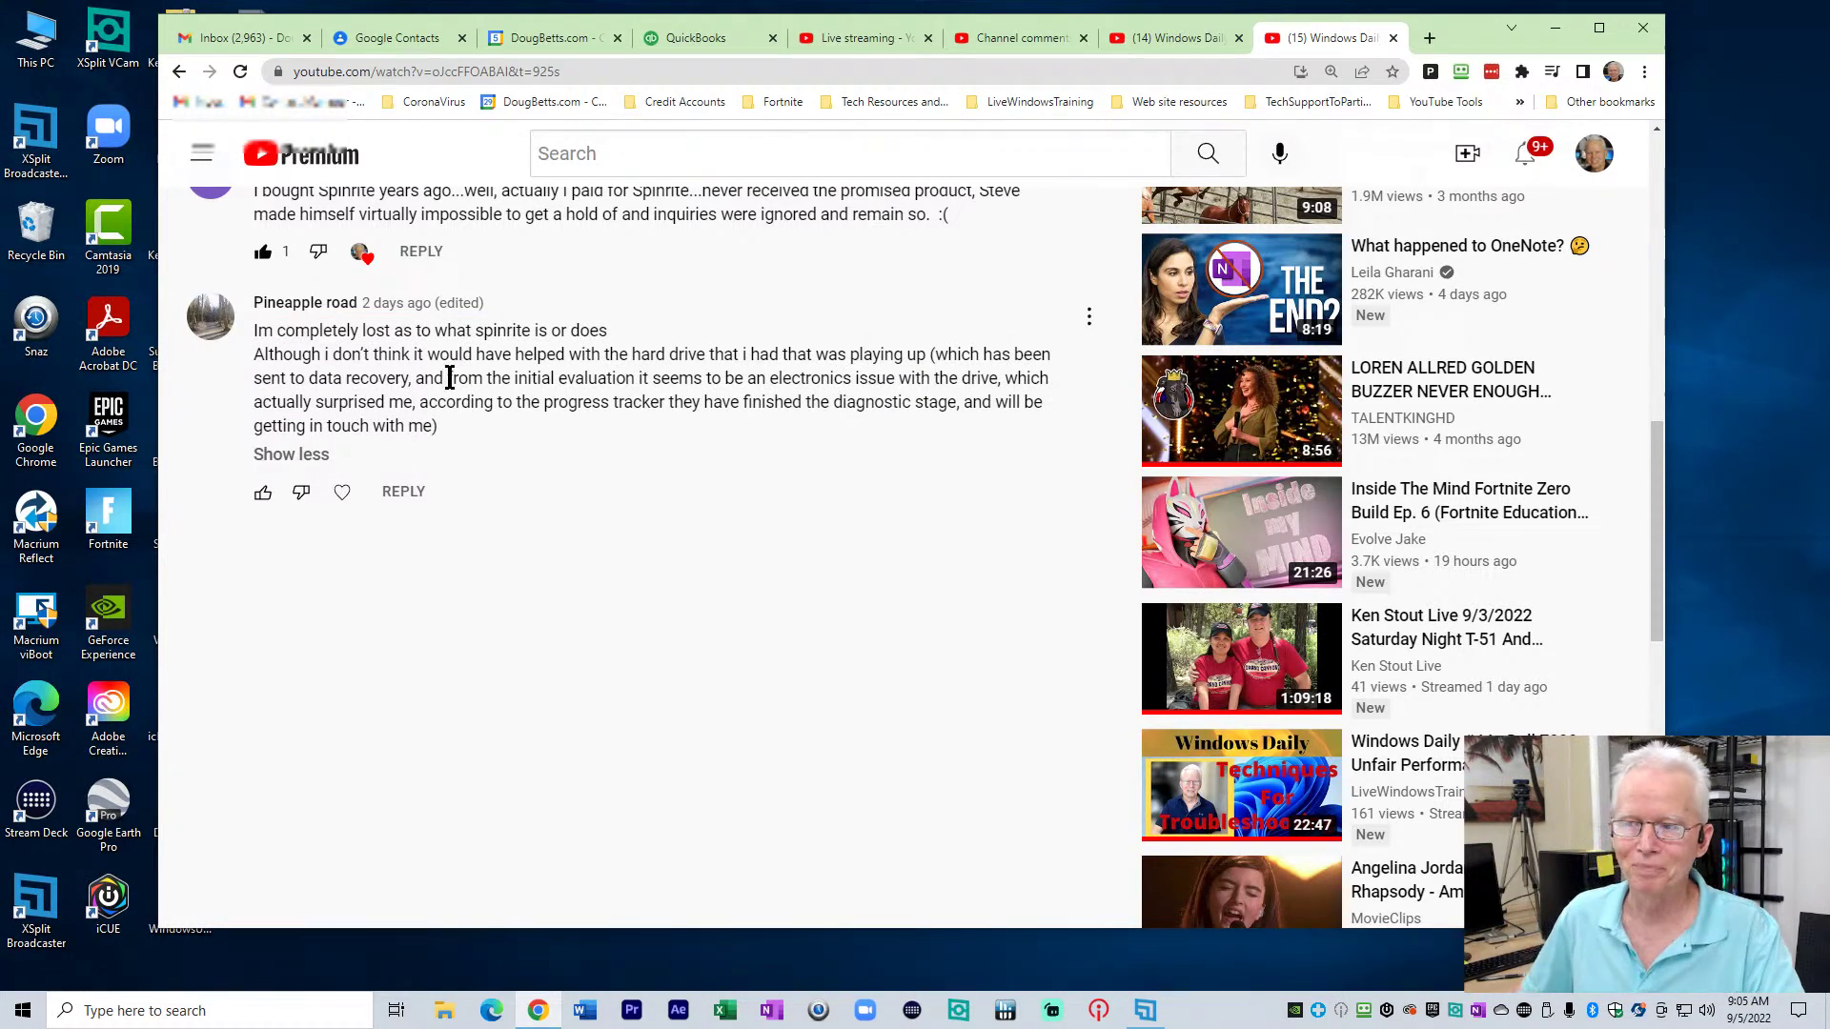
{"action": "left_click_drag", "start_coordinate": [260, 331], "coordinate": [610, 333]}
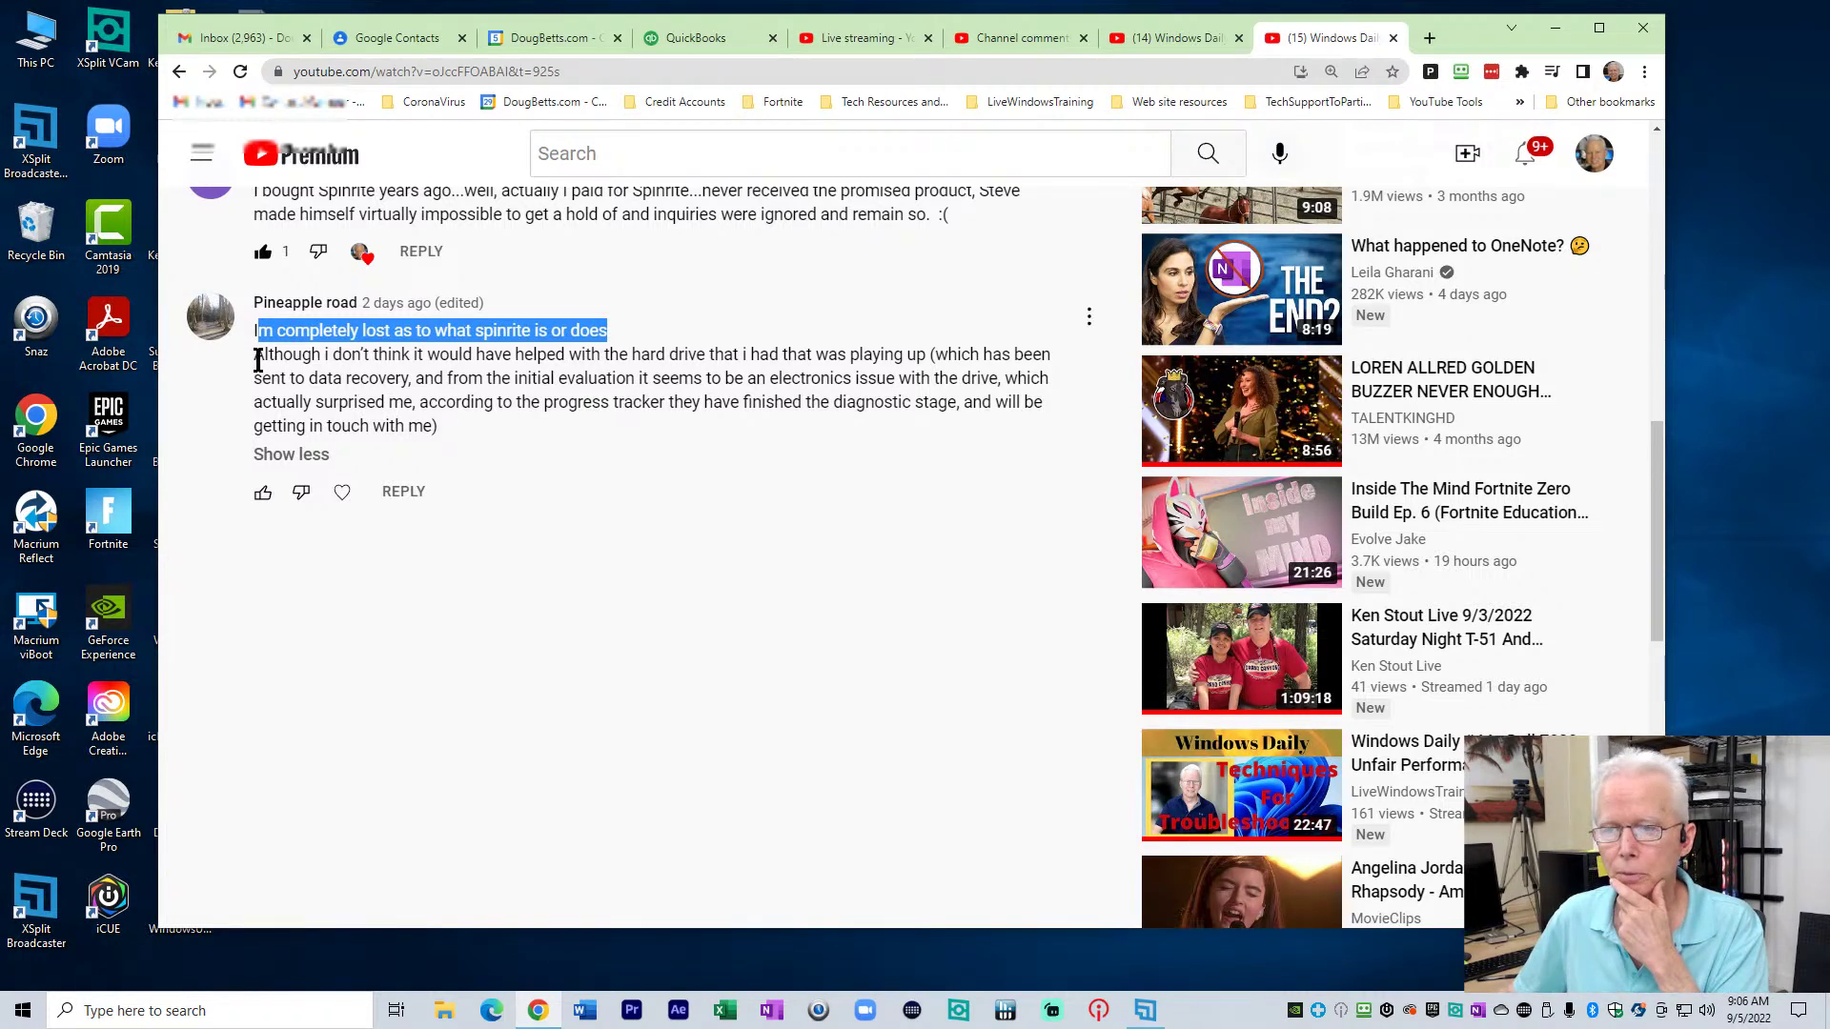
{"action": "left_click_drag", "start_coordinate": [255, 355], "coordinate": [437, 427]}
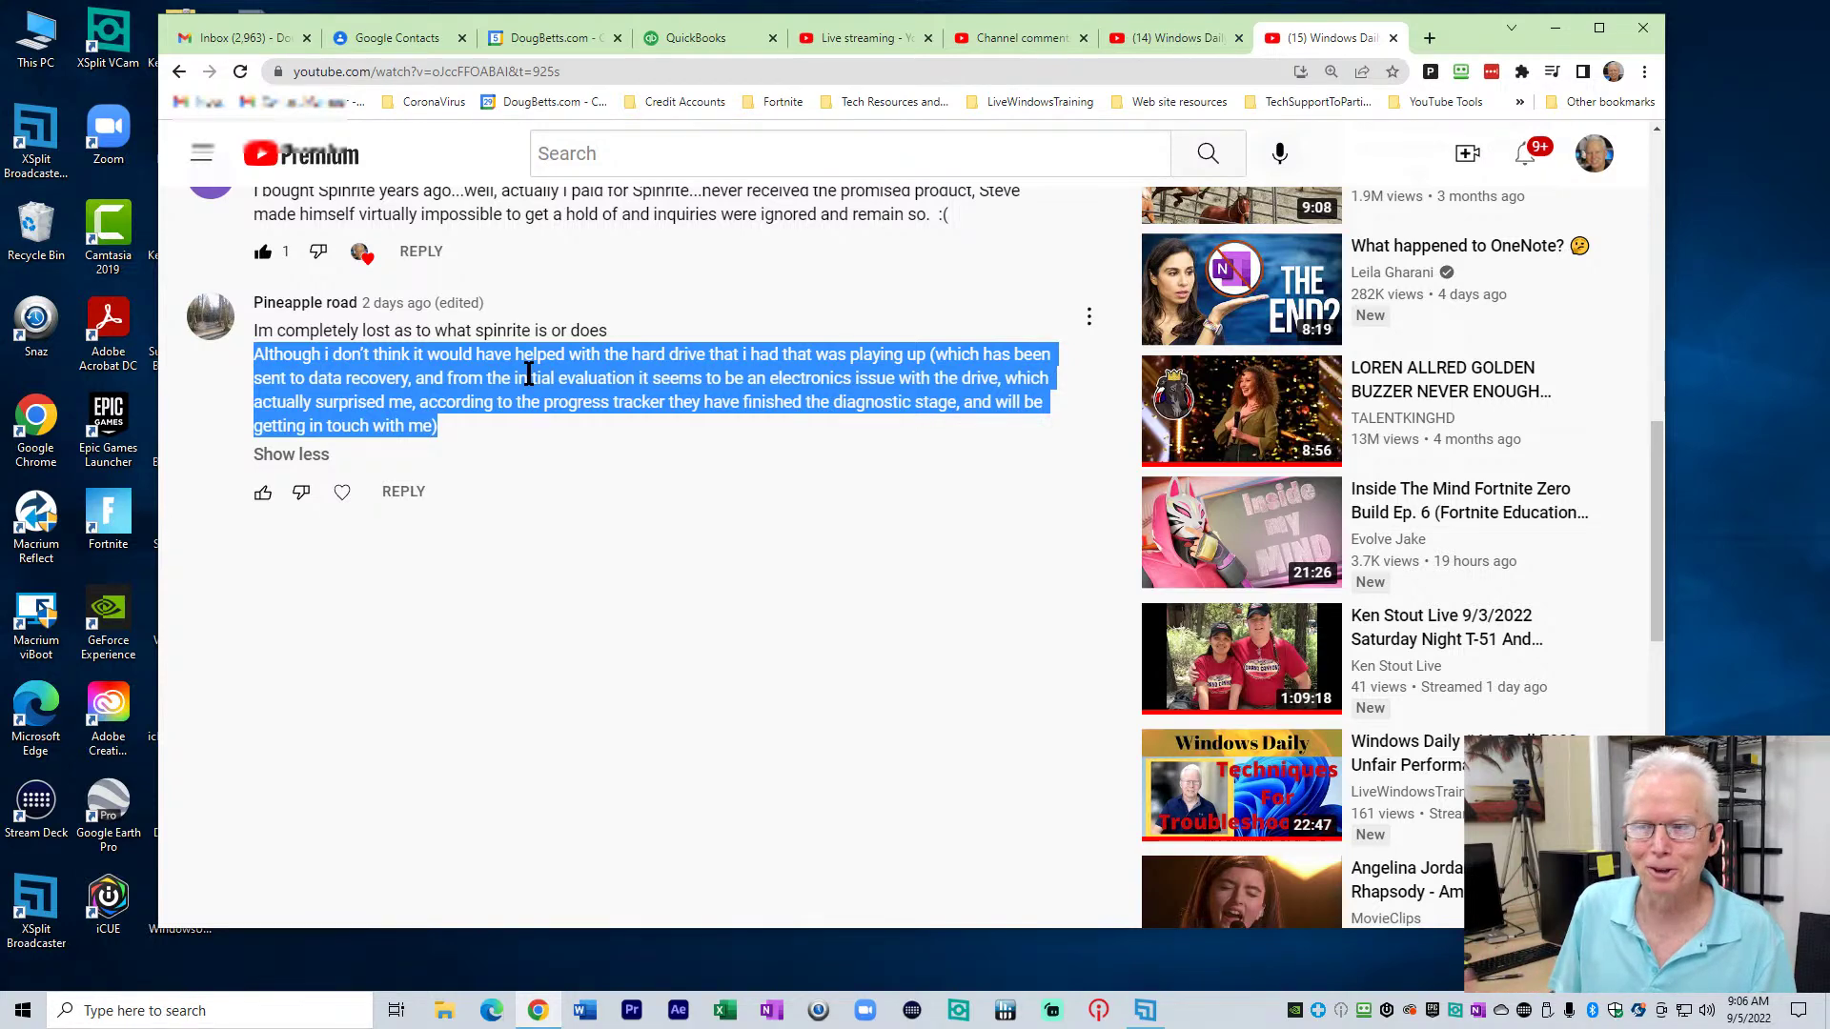
{"action": "left_click_drag", "start_coordinate": [769, 381], "coordinate": [938, 380]}
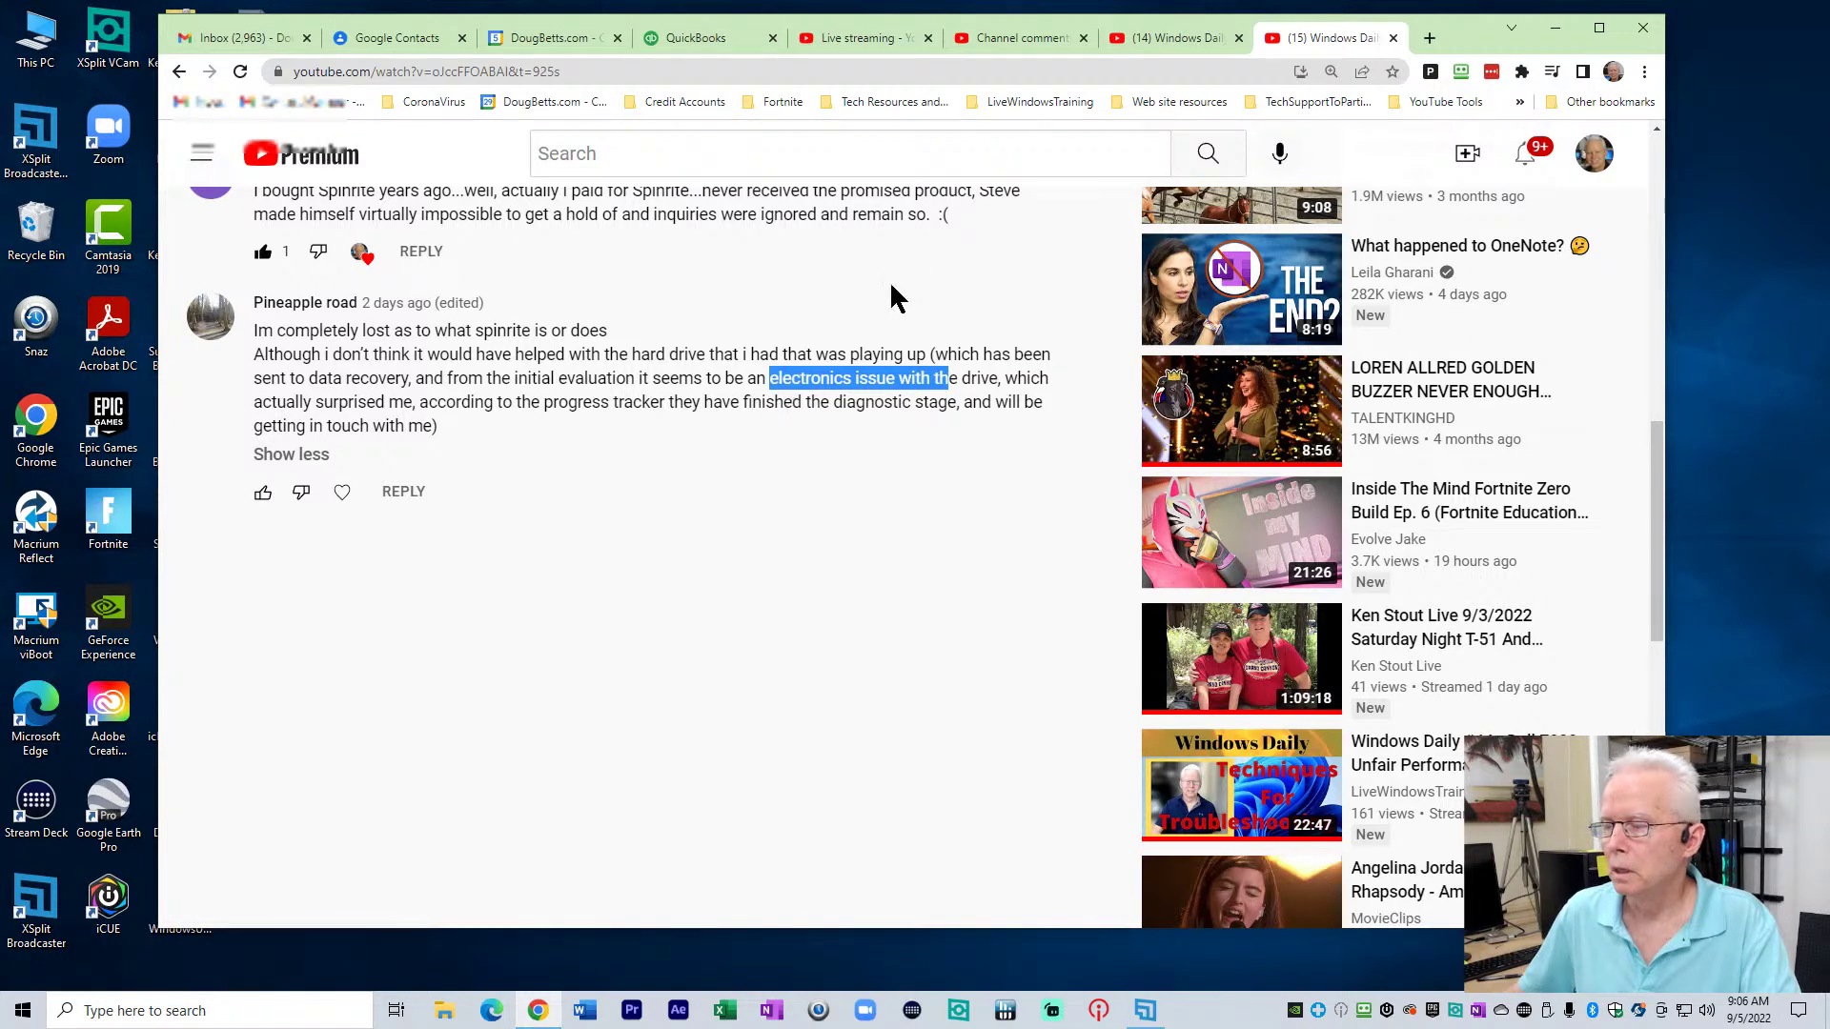
Go to the channel comments page in YouTube Studio and expand the full comment about the WPS PIN method
{"action": "mouse_move", "coordinate": [1178, 38]}
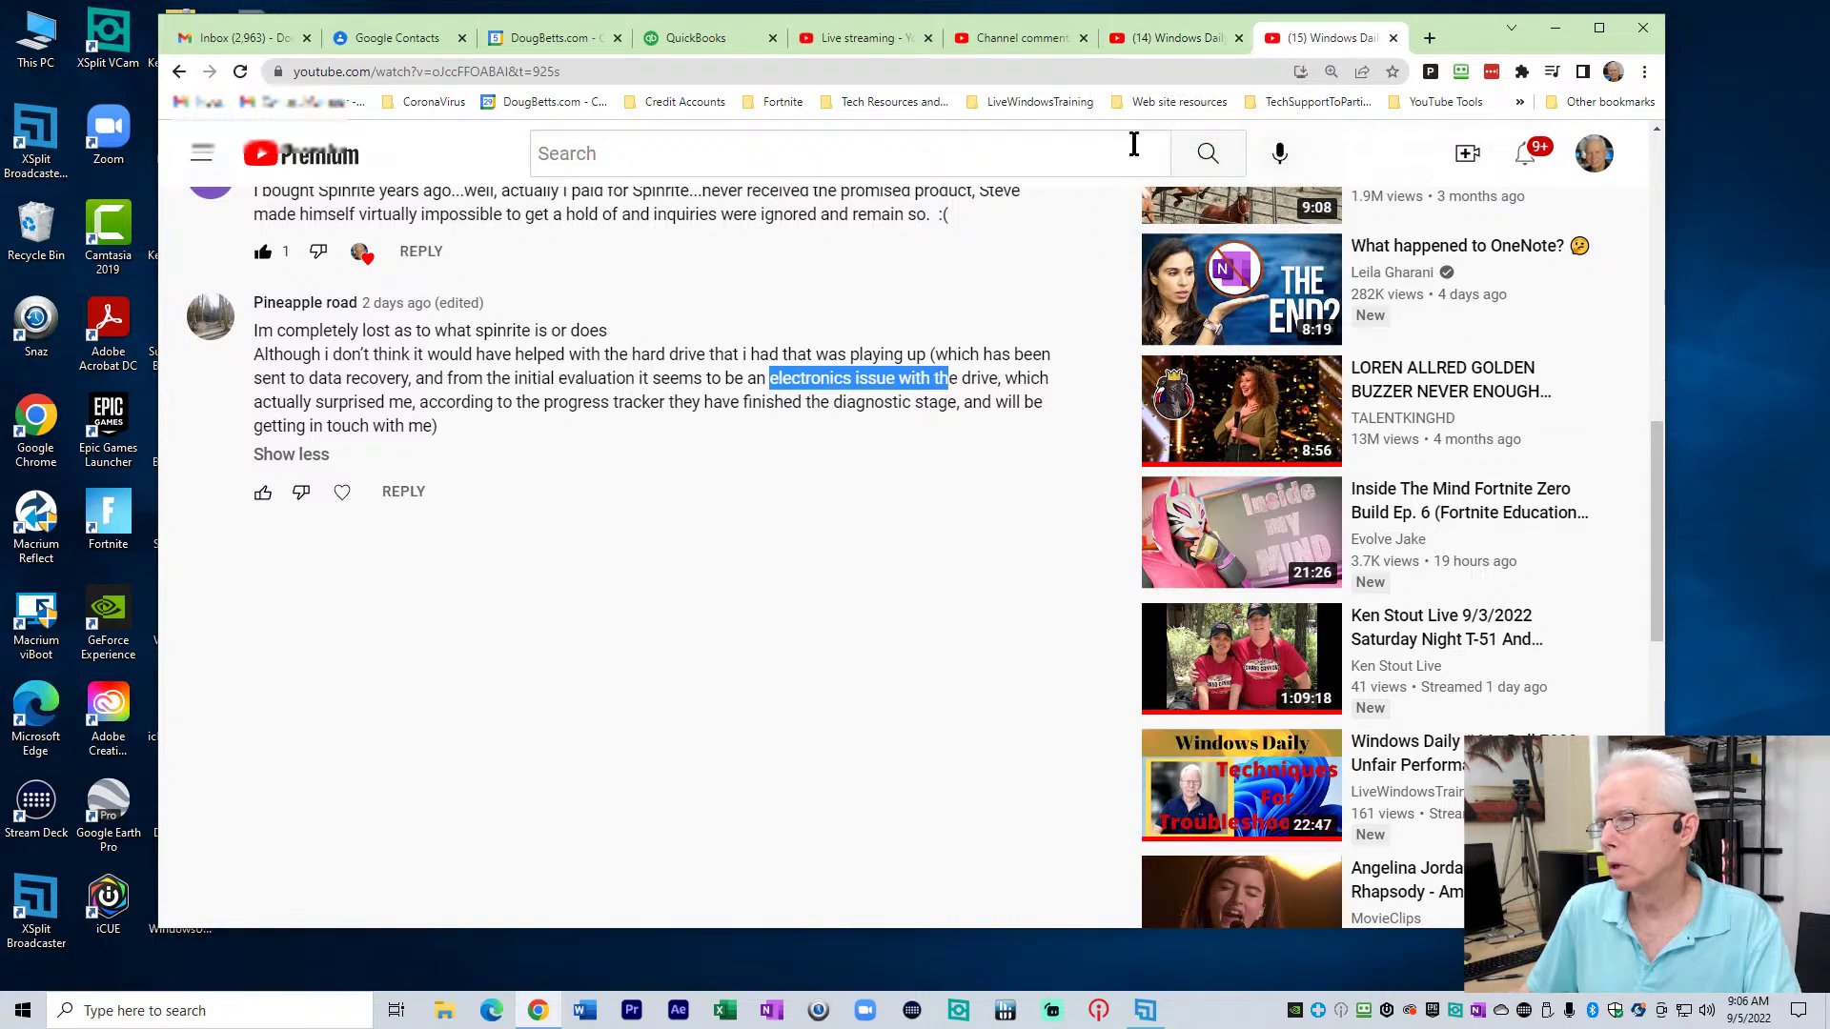
{"action": "left_click", "coordinate": [1176, 40]}
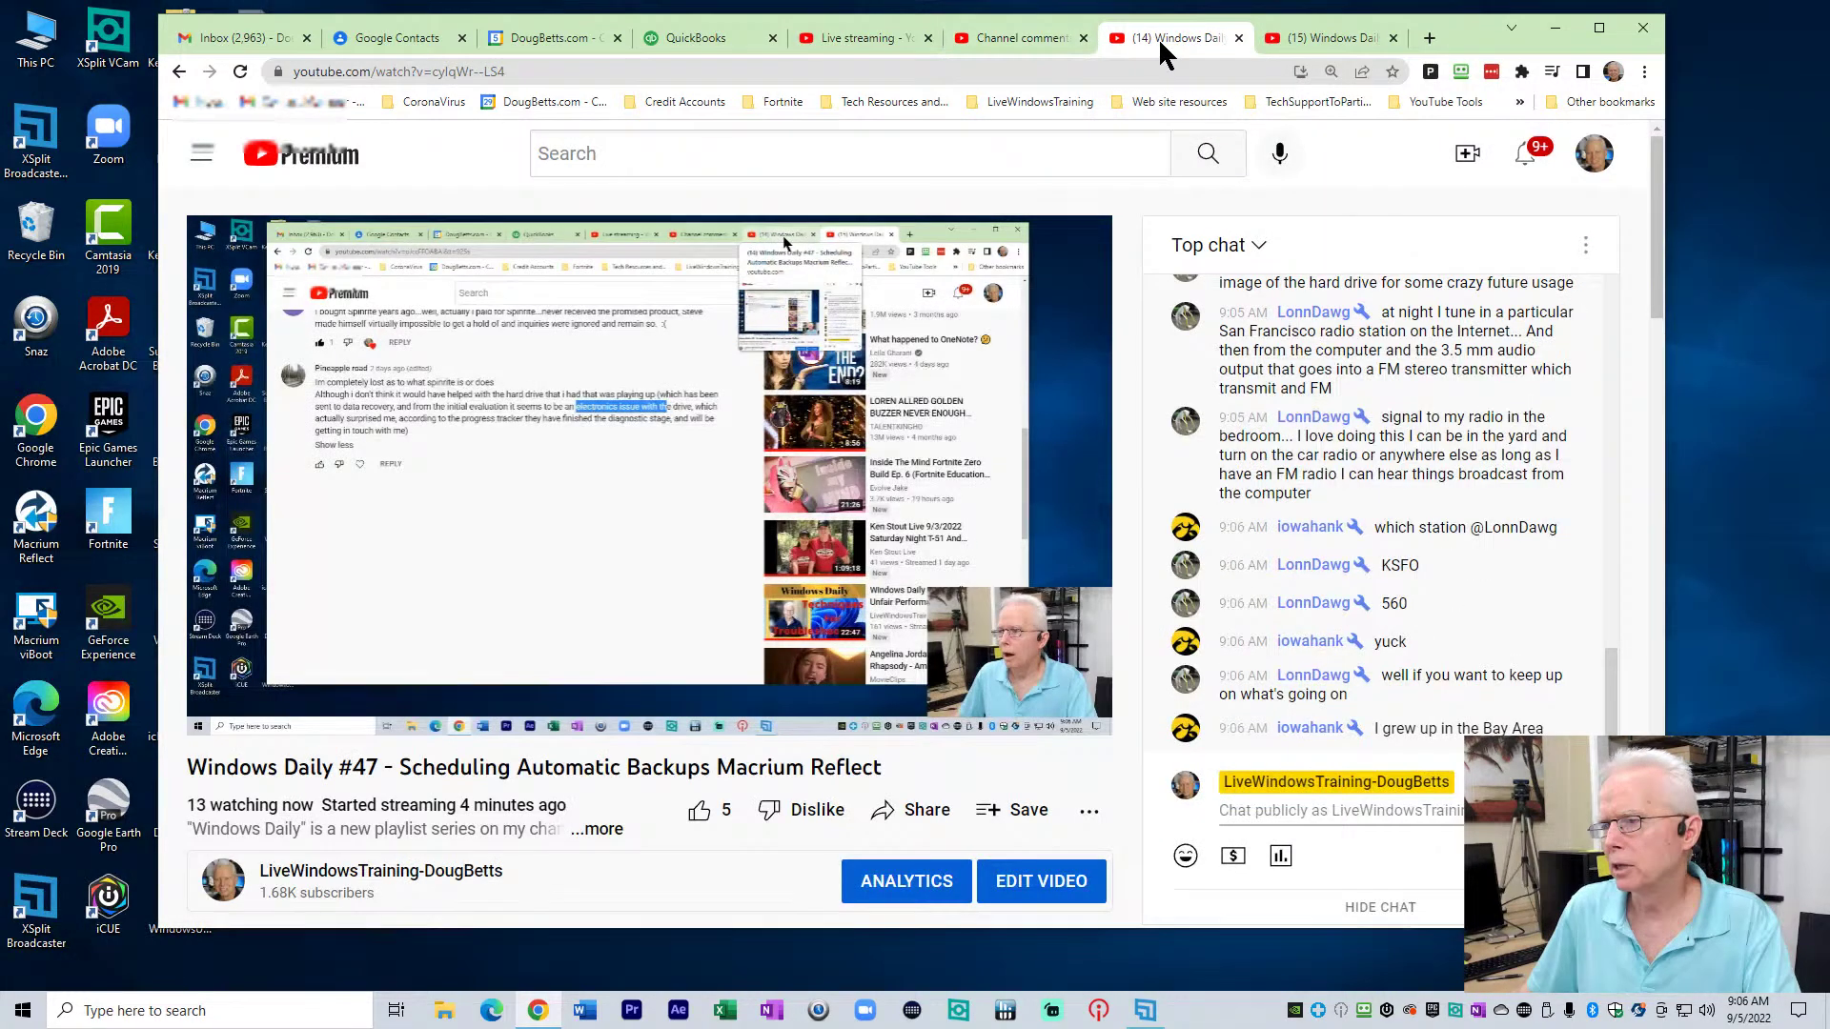
{"action": "left_click", "coordinate": [1015, 43]}
{"action": "left_click", "coordinate": [863, 40]}
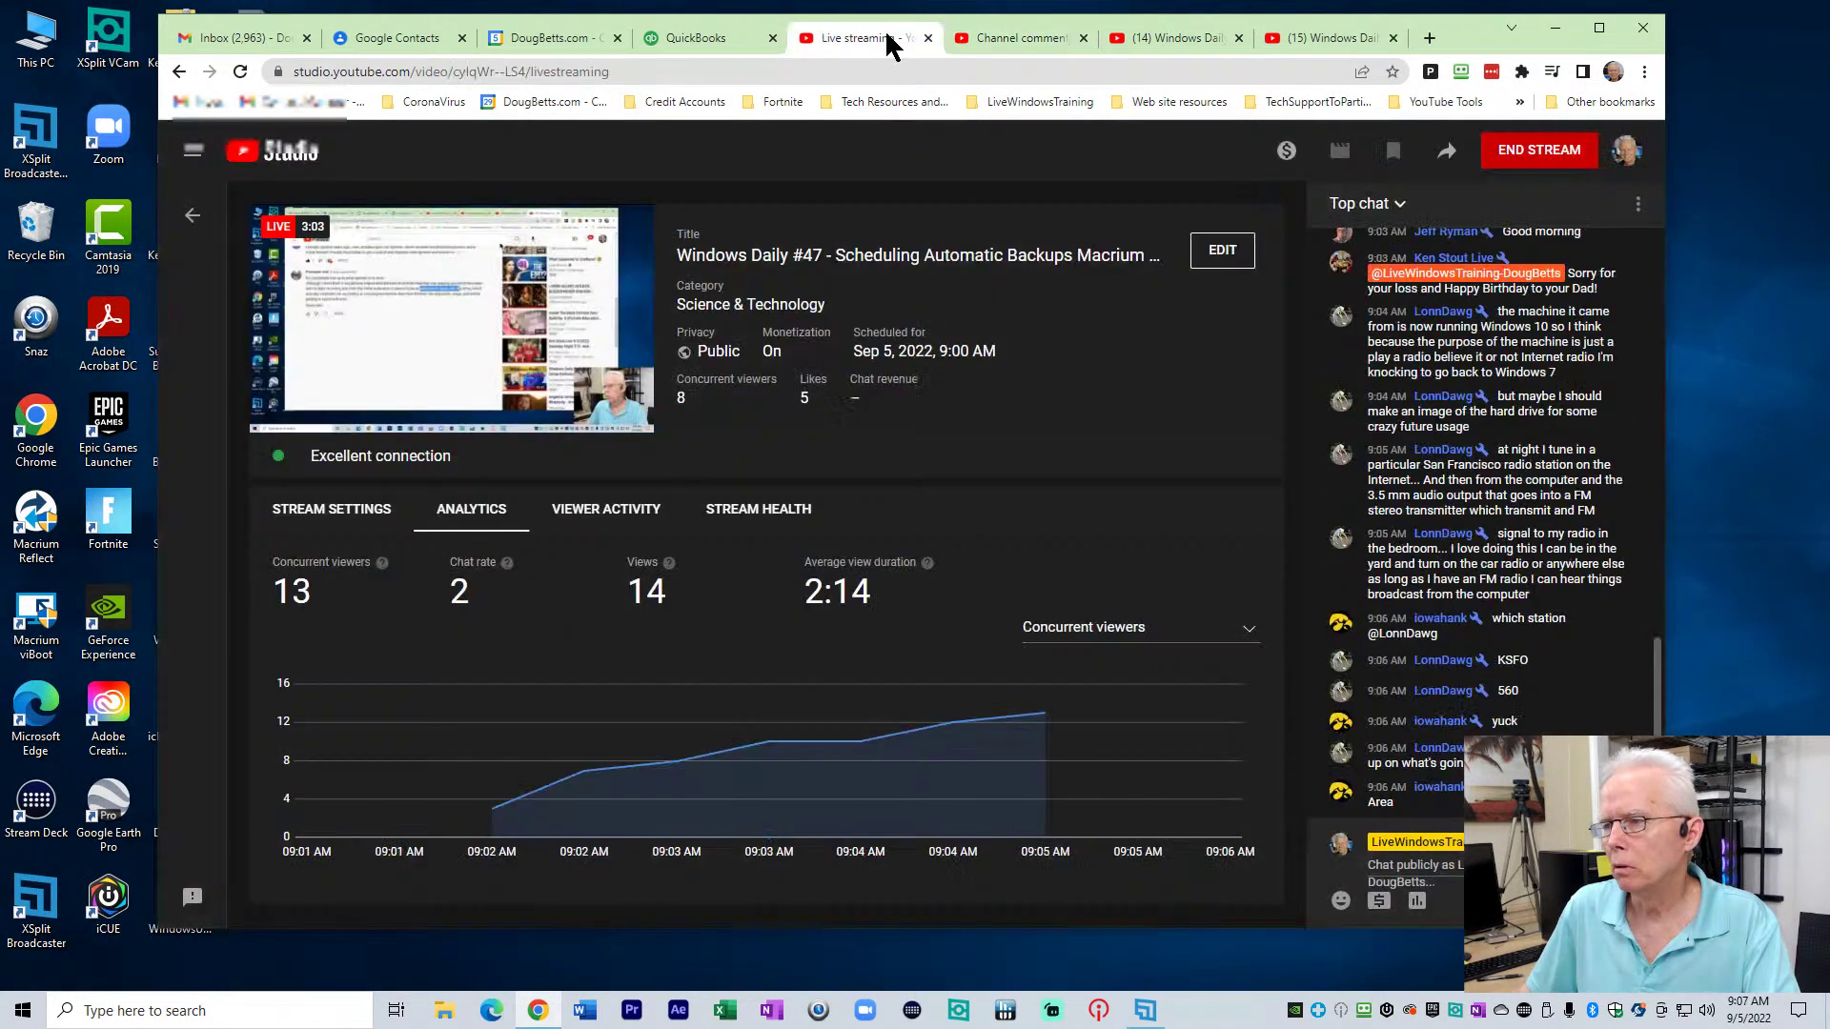
{"action": "left_click", "coordinate": [1053, 43]}
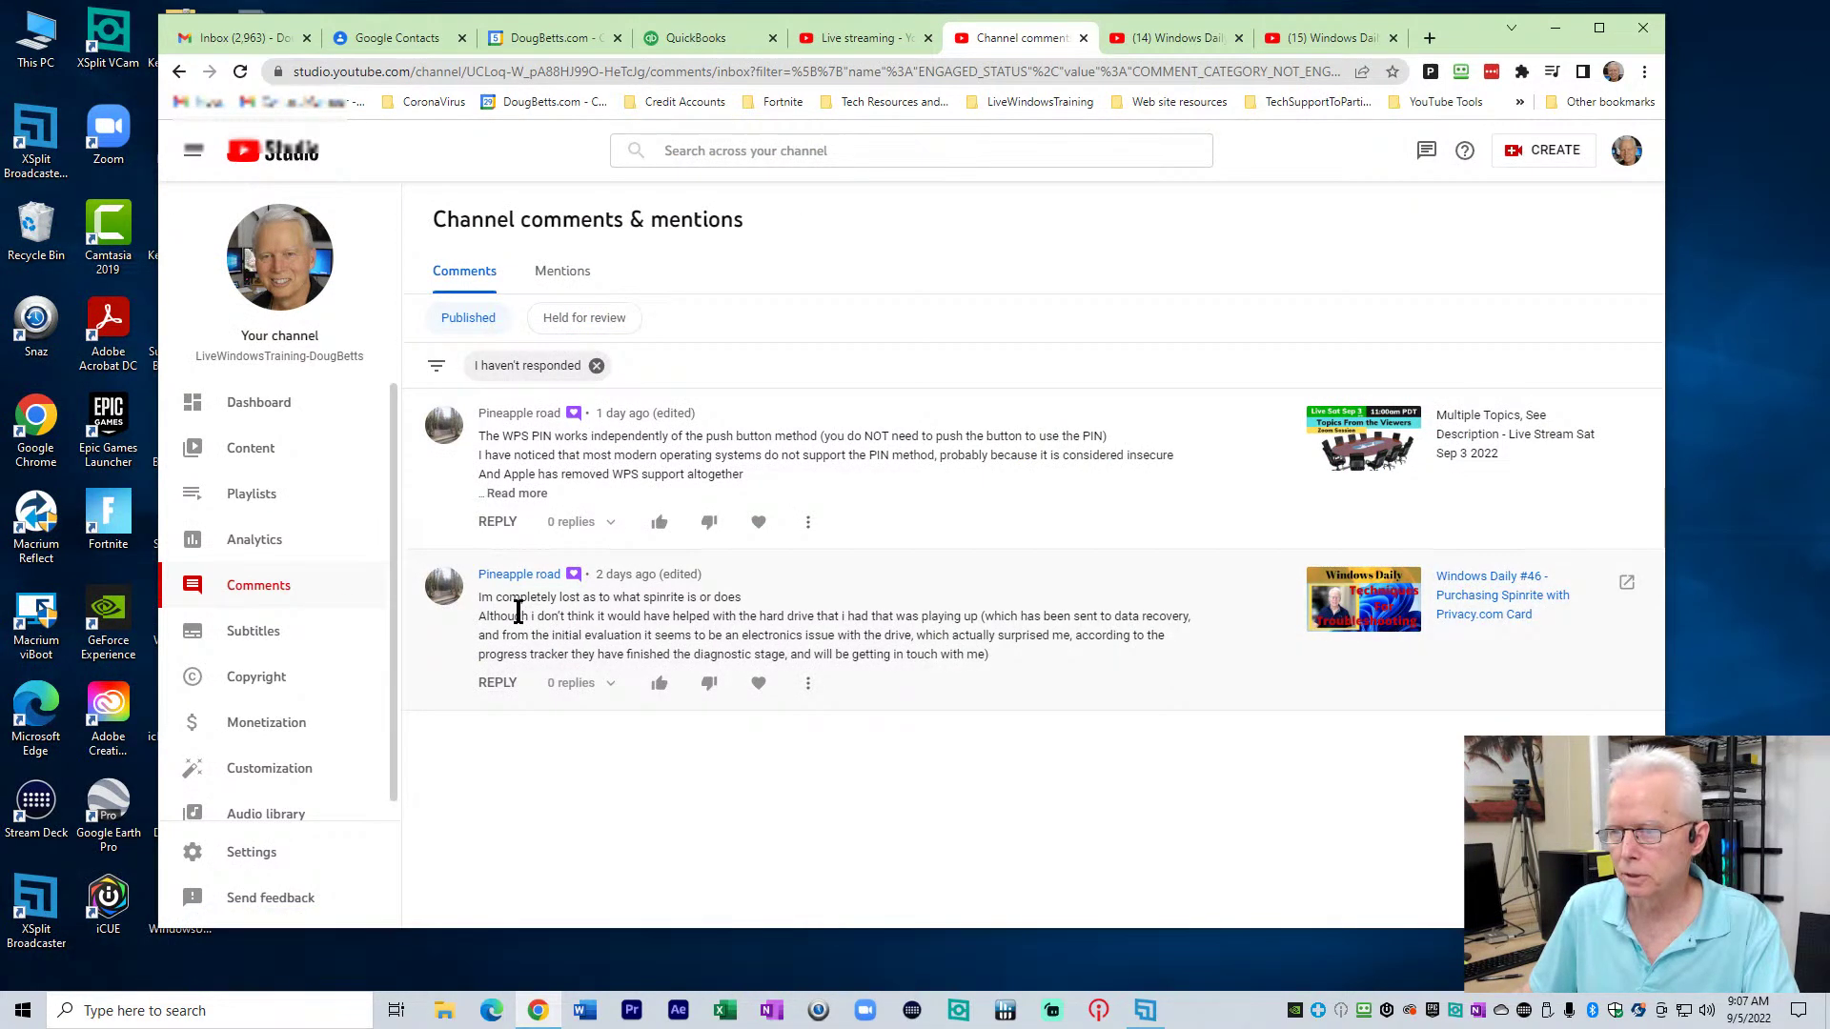
{"action": "left_click_drag", "start_coordinate": [492, 598], "coordinate": [583, 633]}
{"action": "left_click", "coordinate": [509, 492]}
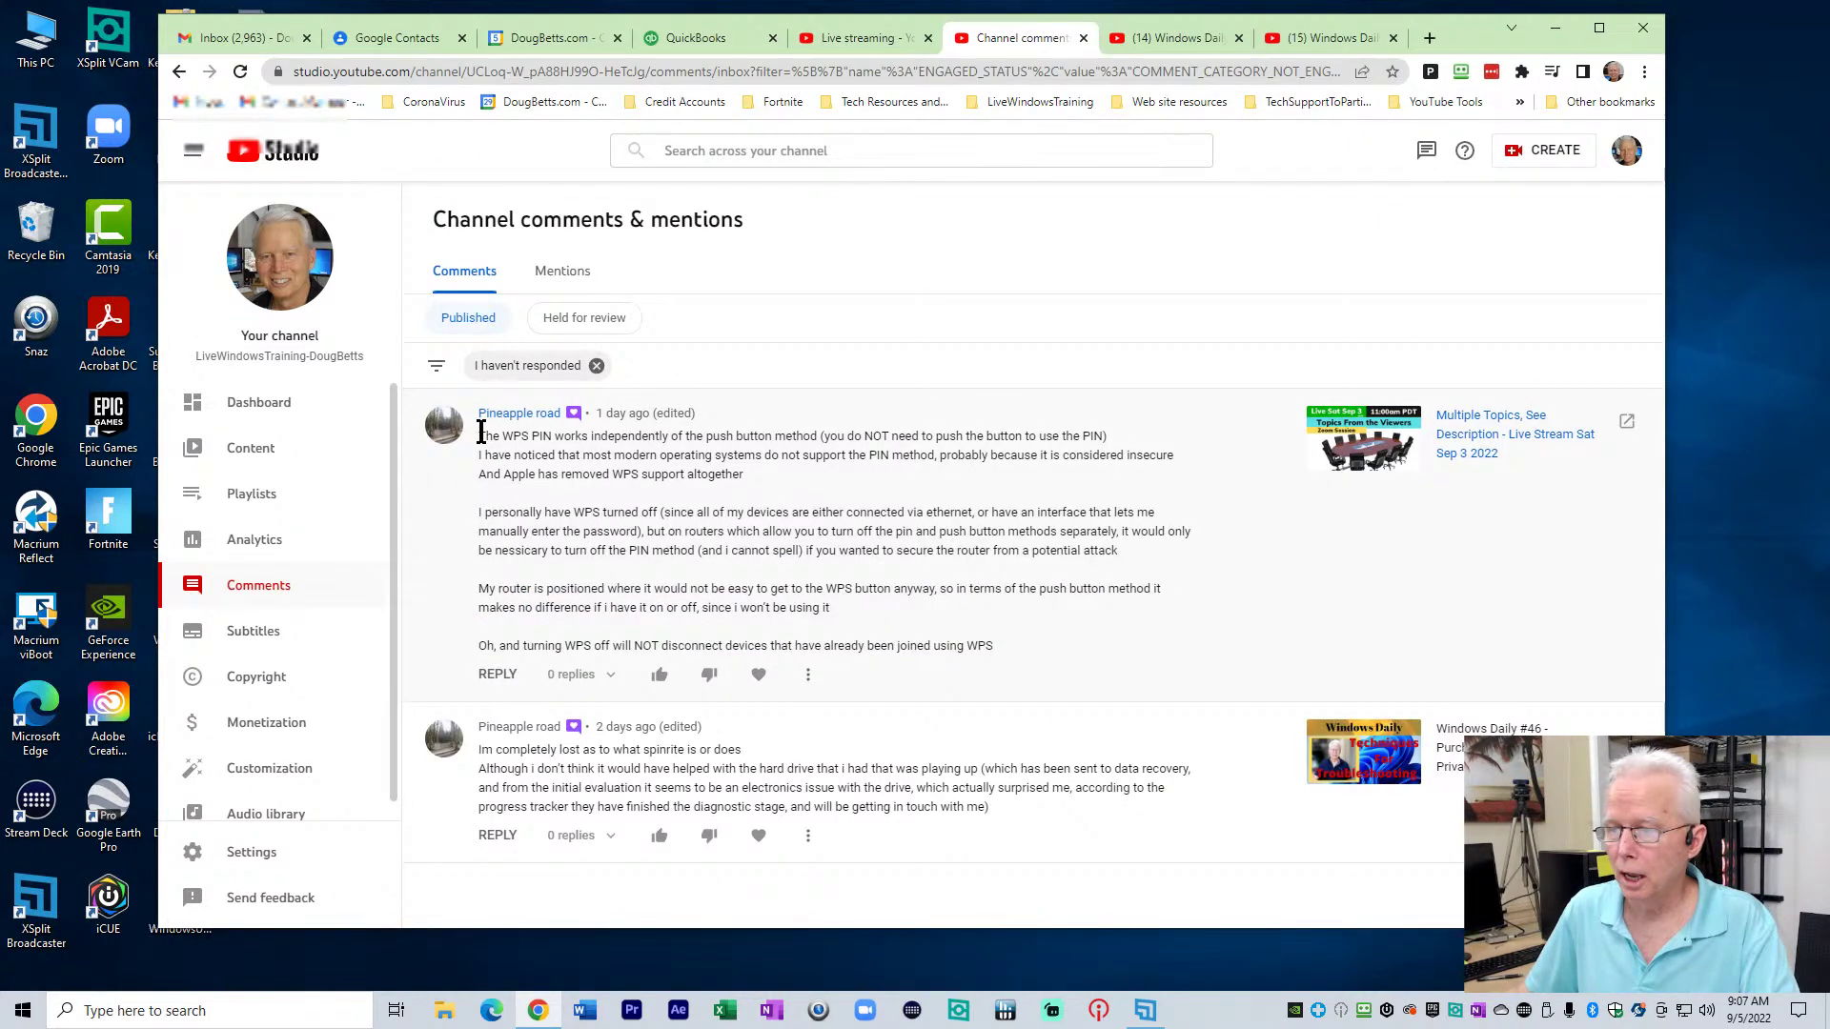
Read through the expanded WPS comment, highlighting it passage by passage down to the line about turning WPS off
{"action": "left_click_drag", "start_coordinate": [479, 435], "coordinate": [991, 646]}
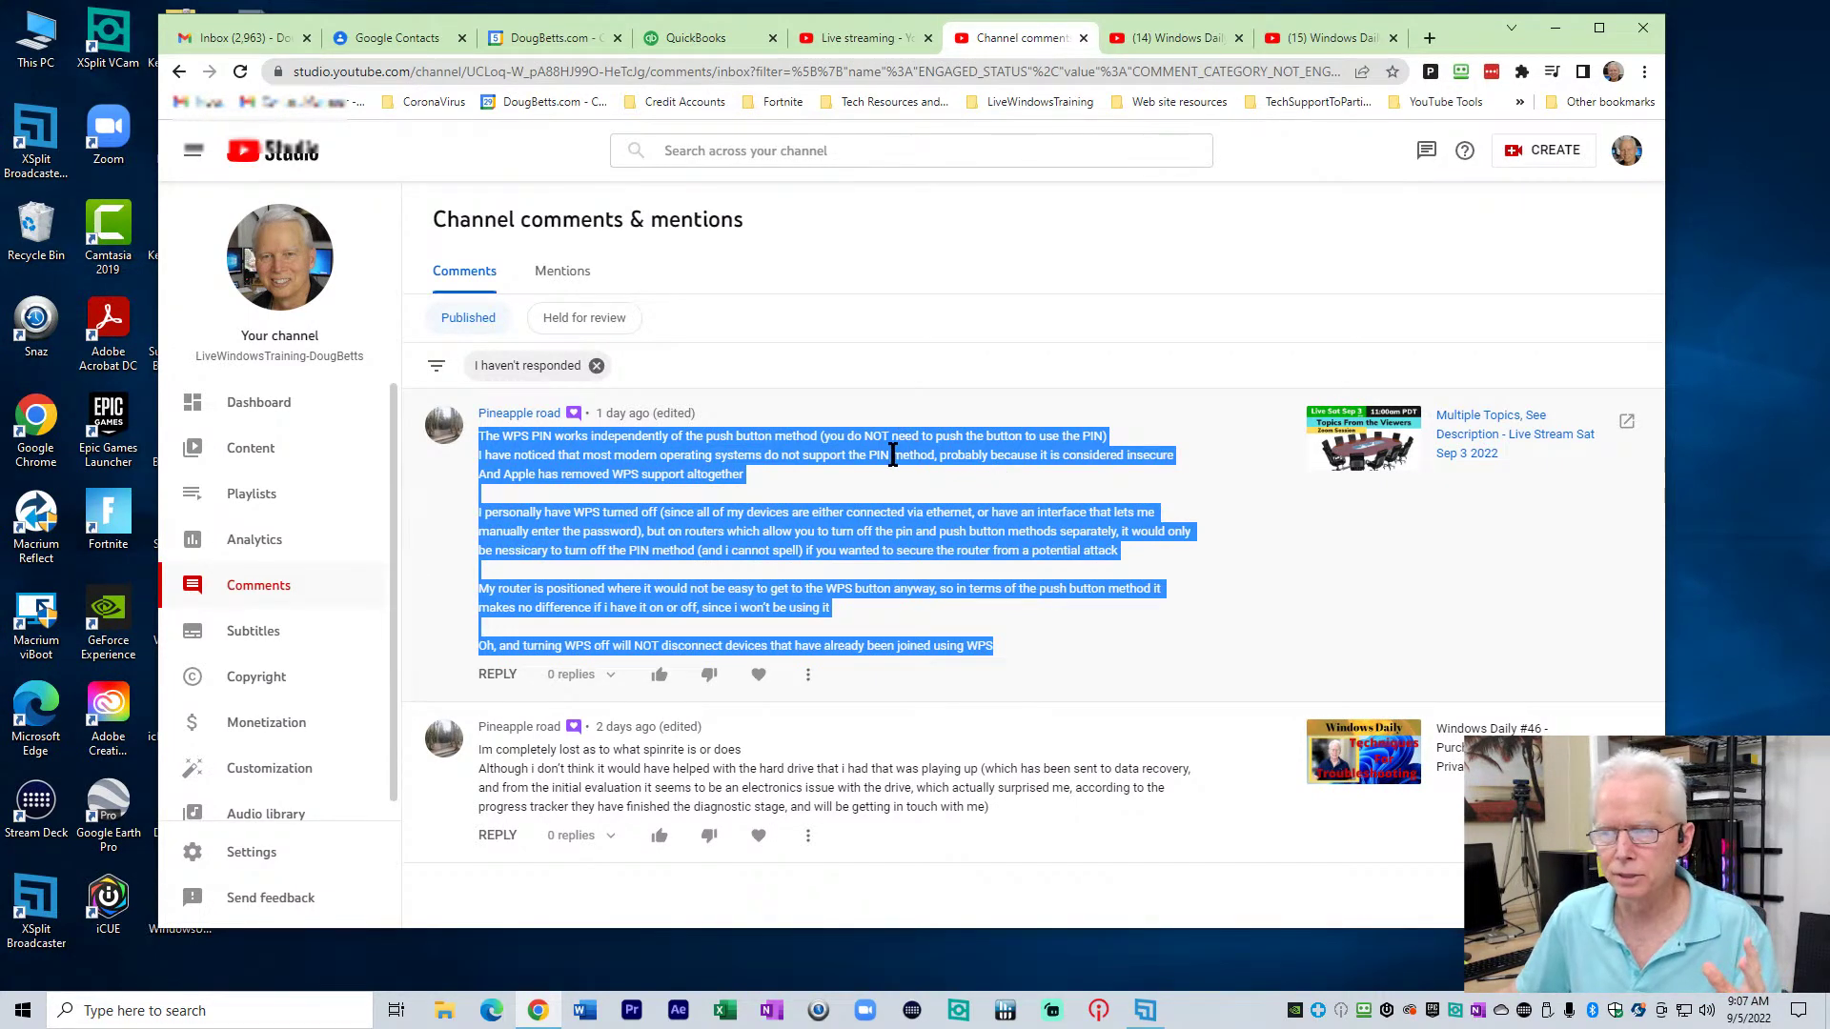
{"action": "left_click", "coordinate": [555, 437]}
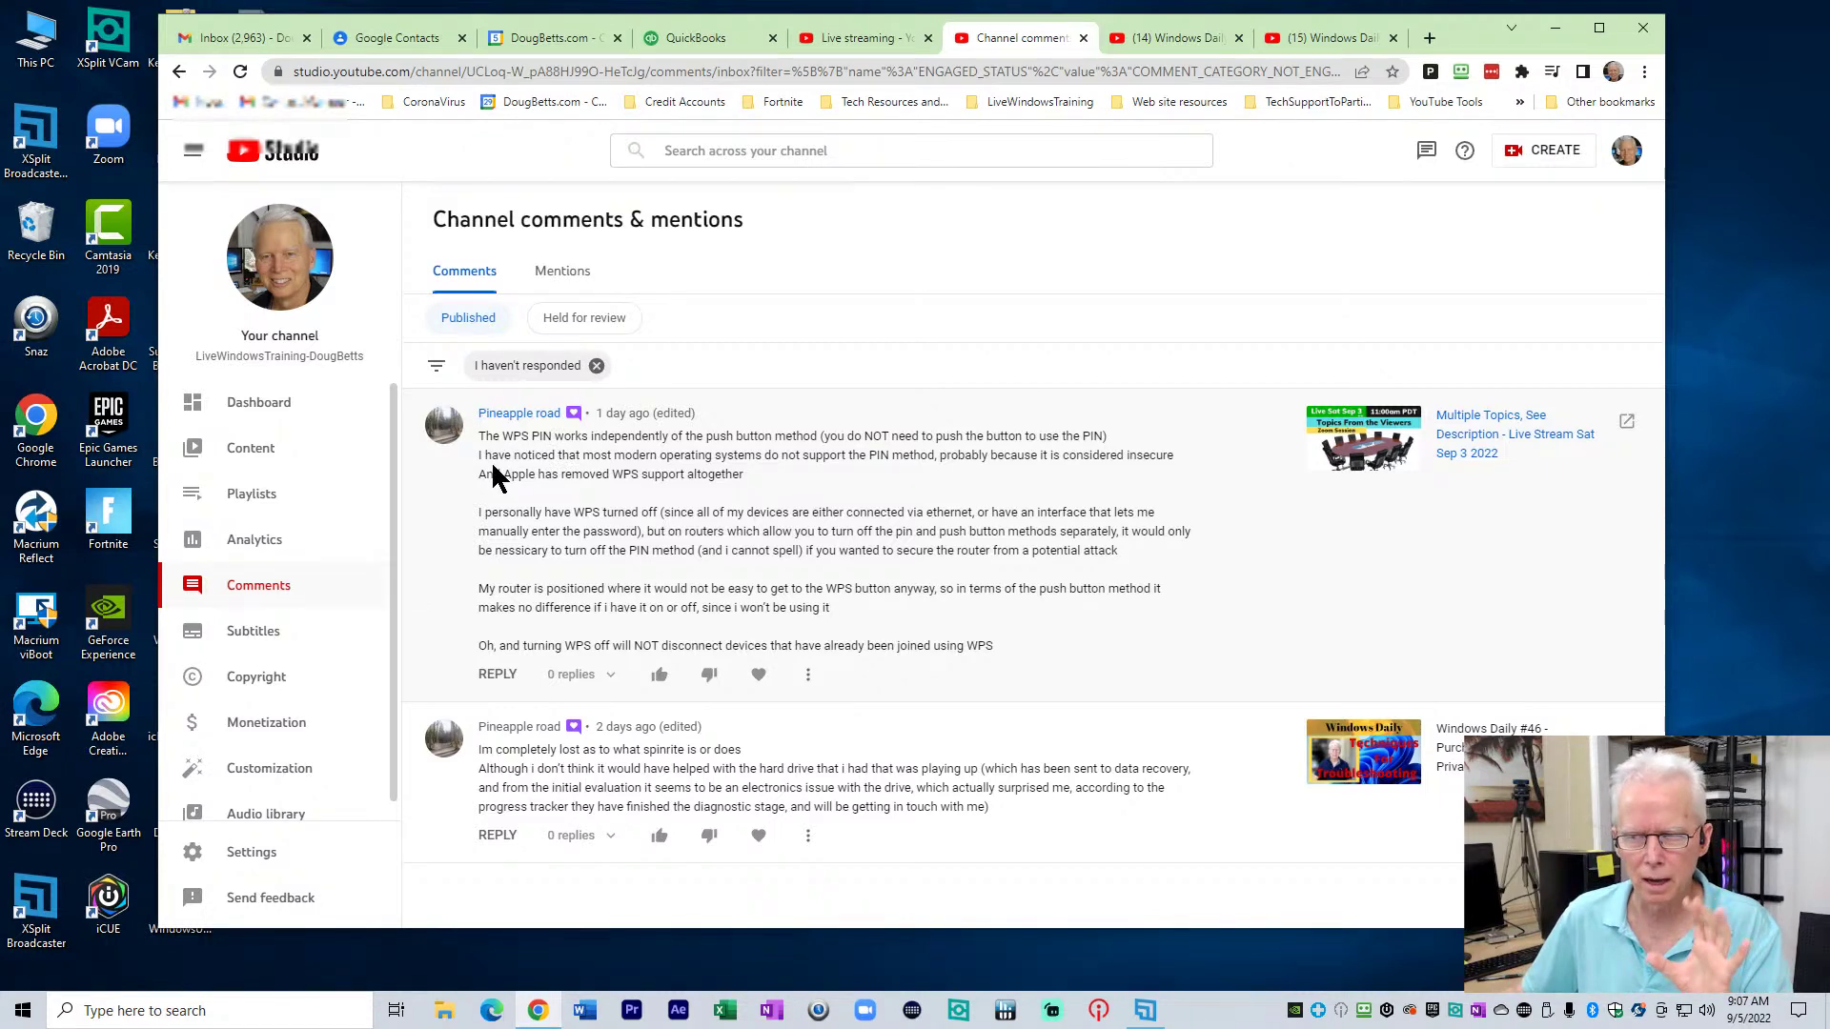
{"action": "left_click_drag", "start_coordinate": [483, 456], "coordinate": [748, 476]}
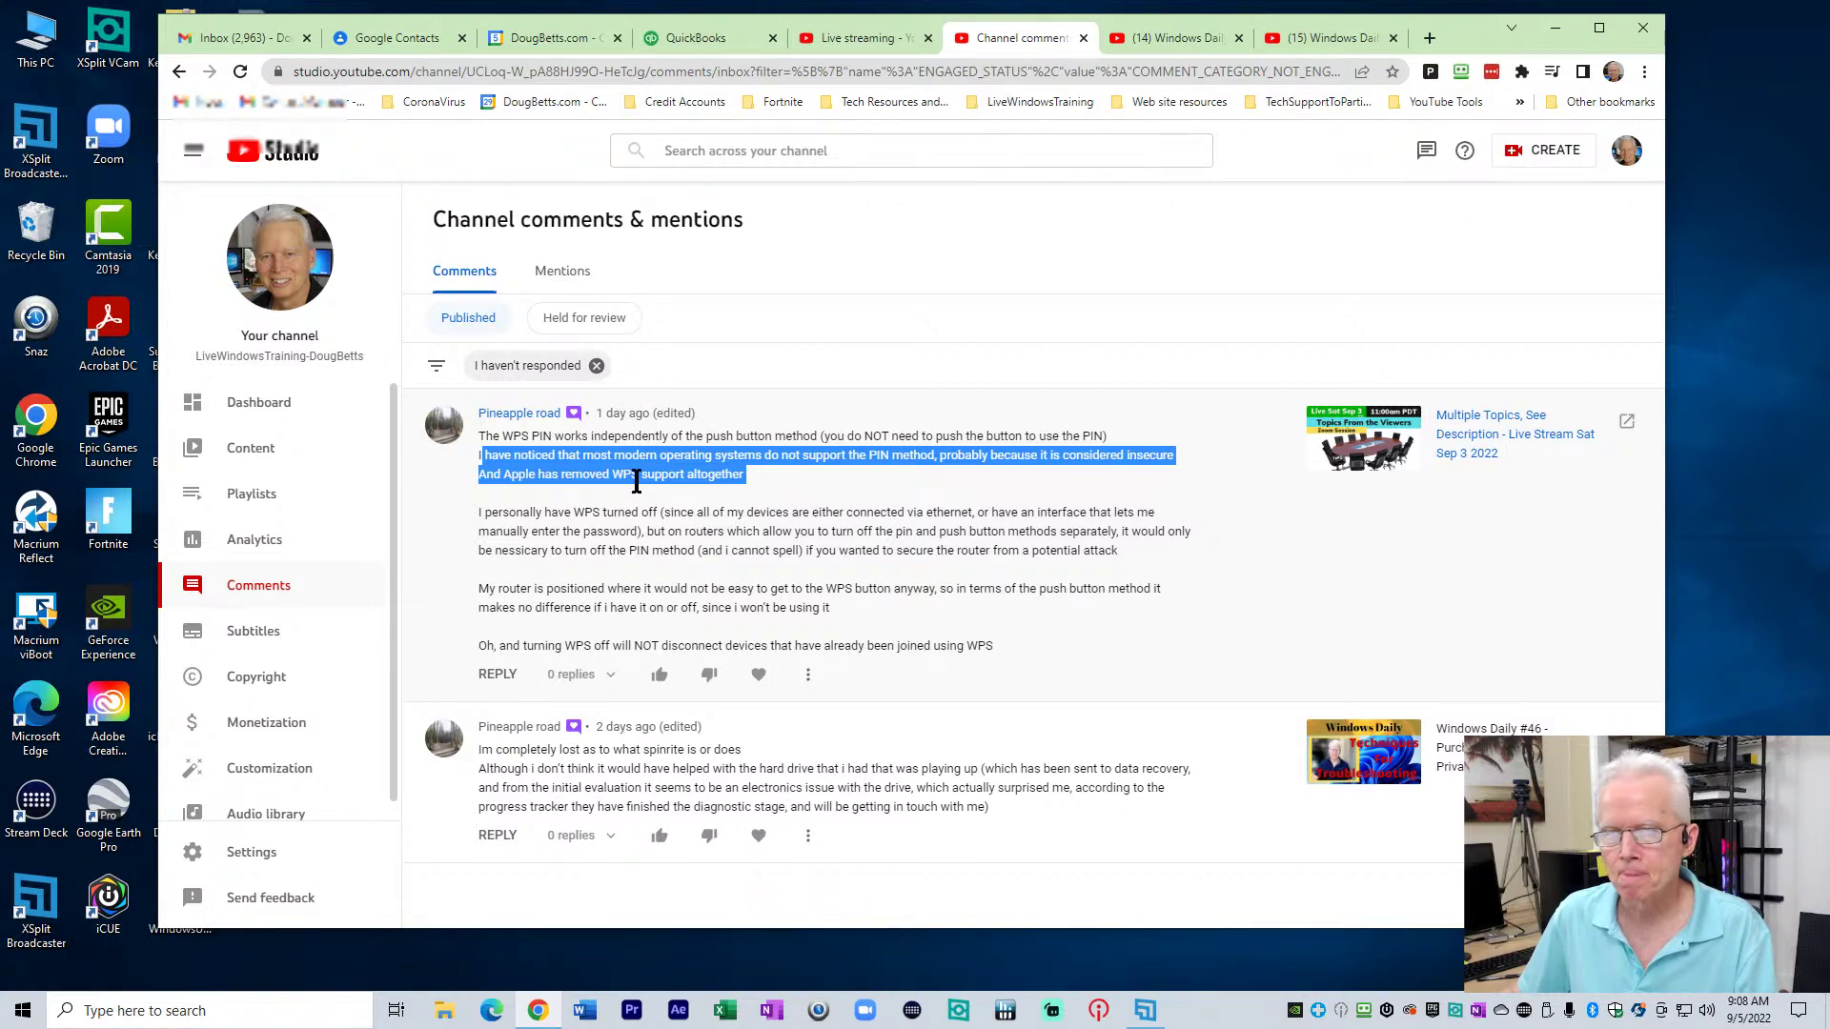
{"action": "left_click", "coordinate": [569, 492]}
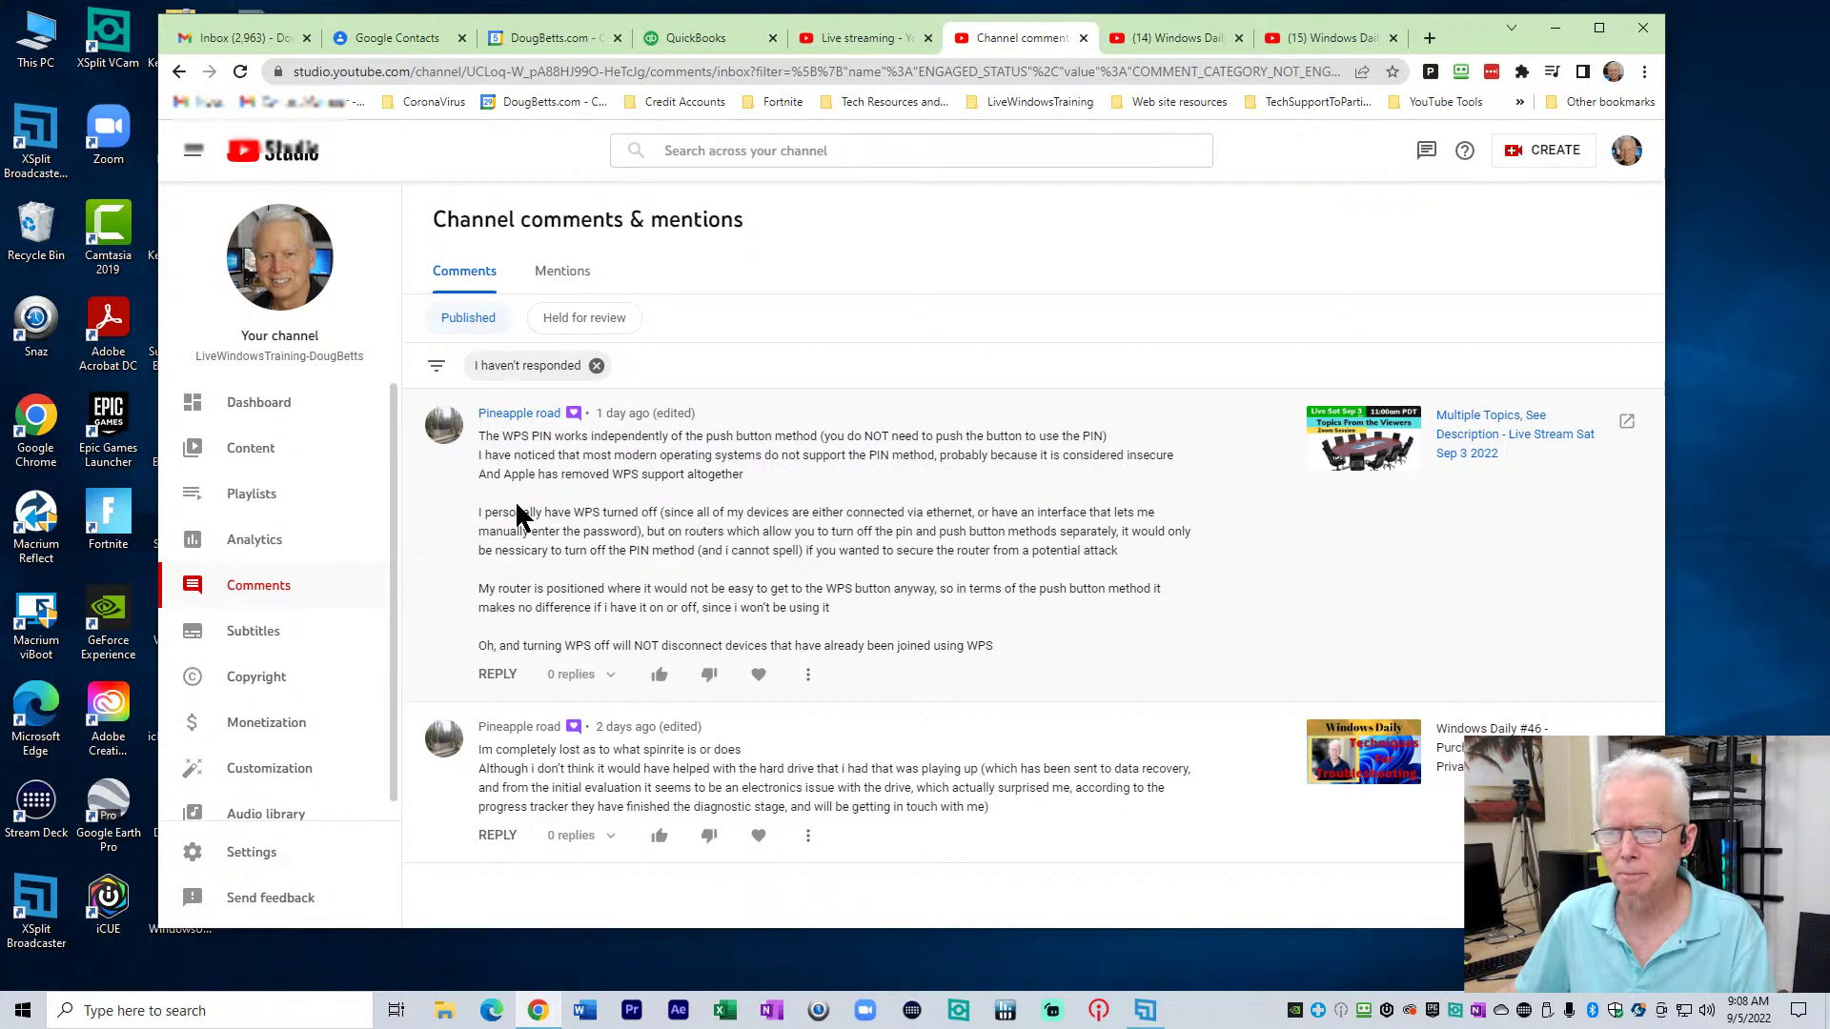
{"action": "left_click_drag", "start_coordinate": [481, 511], "coordinate": [1120, 551]}
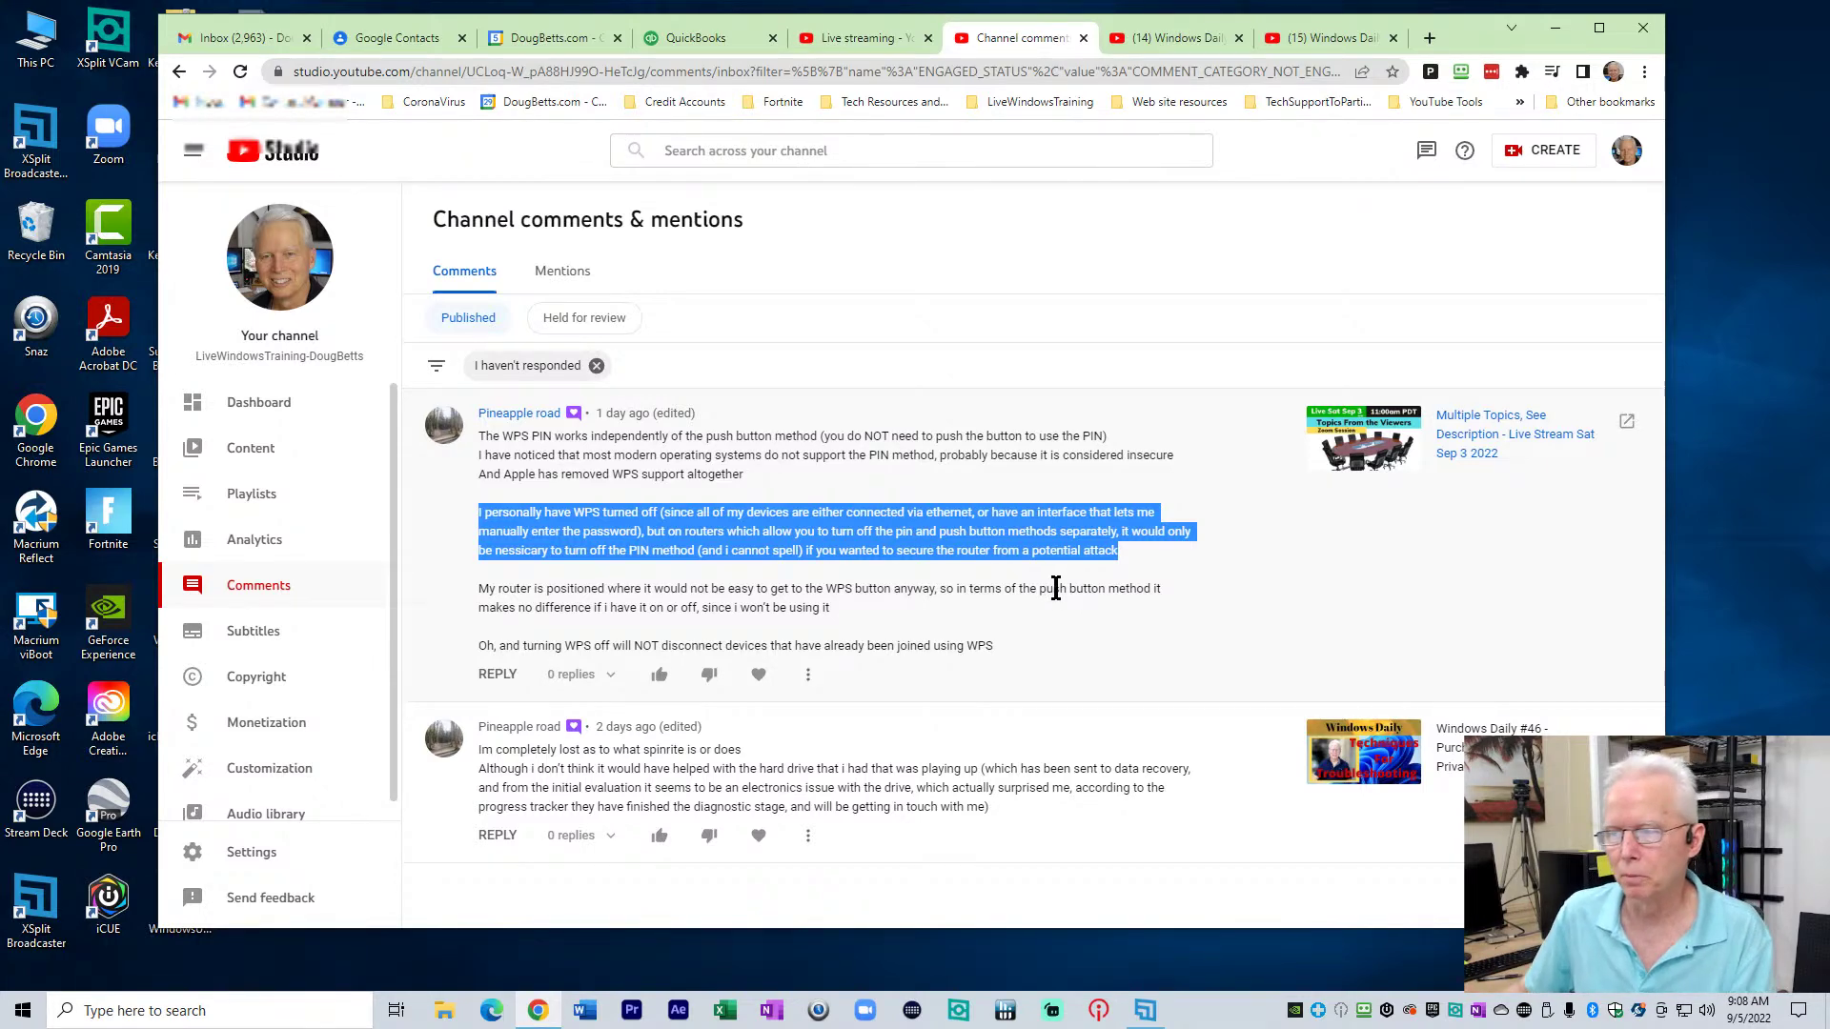
{"action": "left_click", "coordinate": [655, 530]}
{"action": "left_click_drag", "start_coordinate": [655, 530], "coordinate": [1118, 551]}
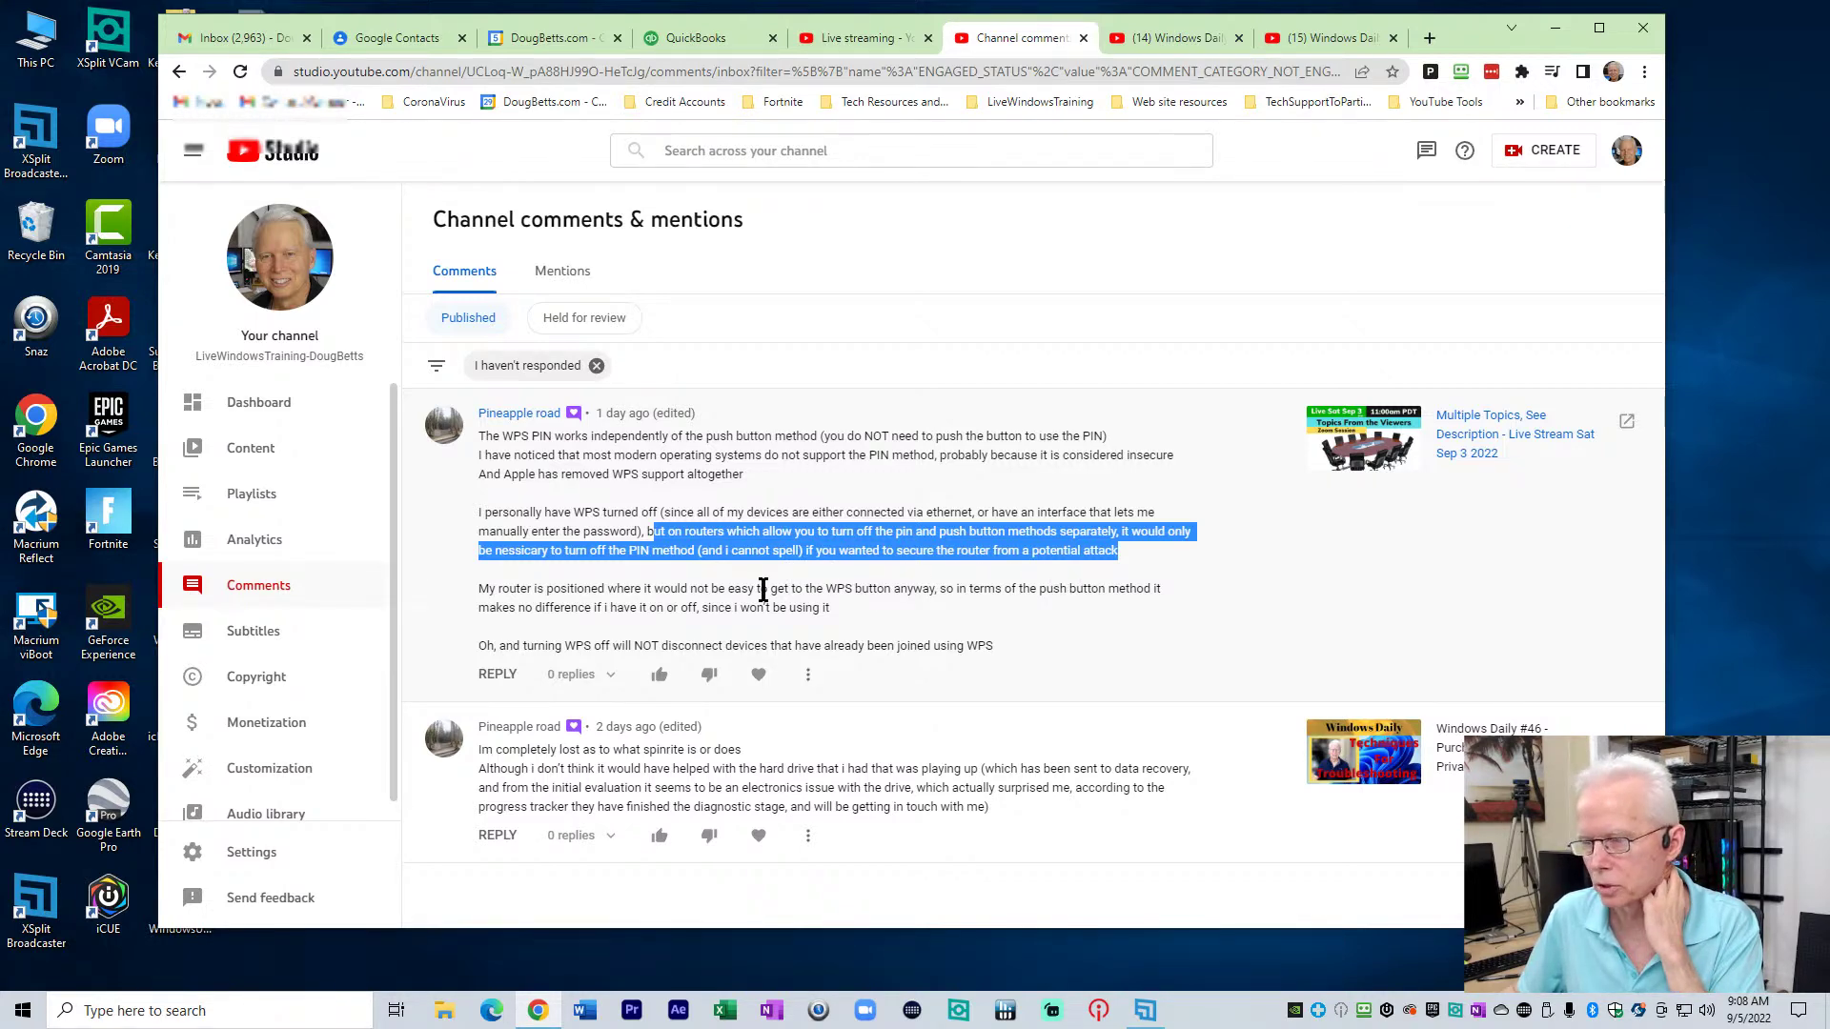
{"action": "left_click_drag", "start_coordinate": [479, 590], "coordinate": [829, 608]}
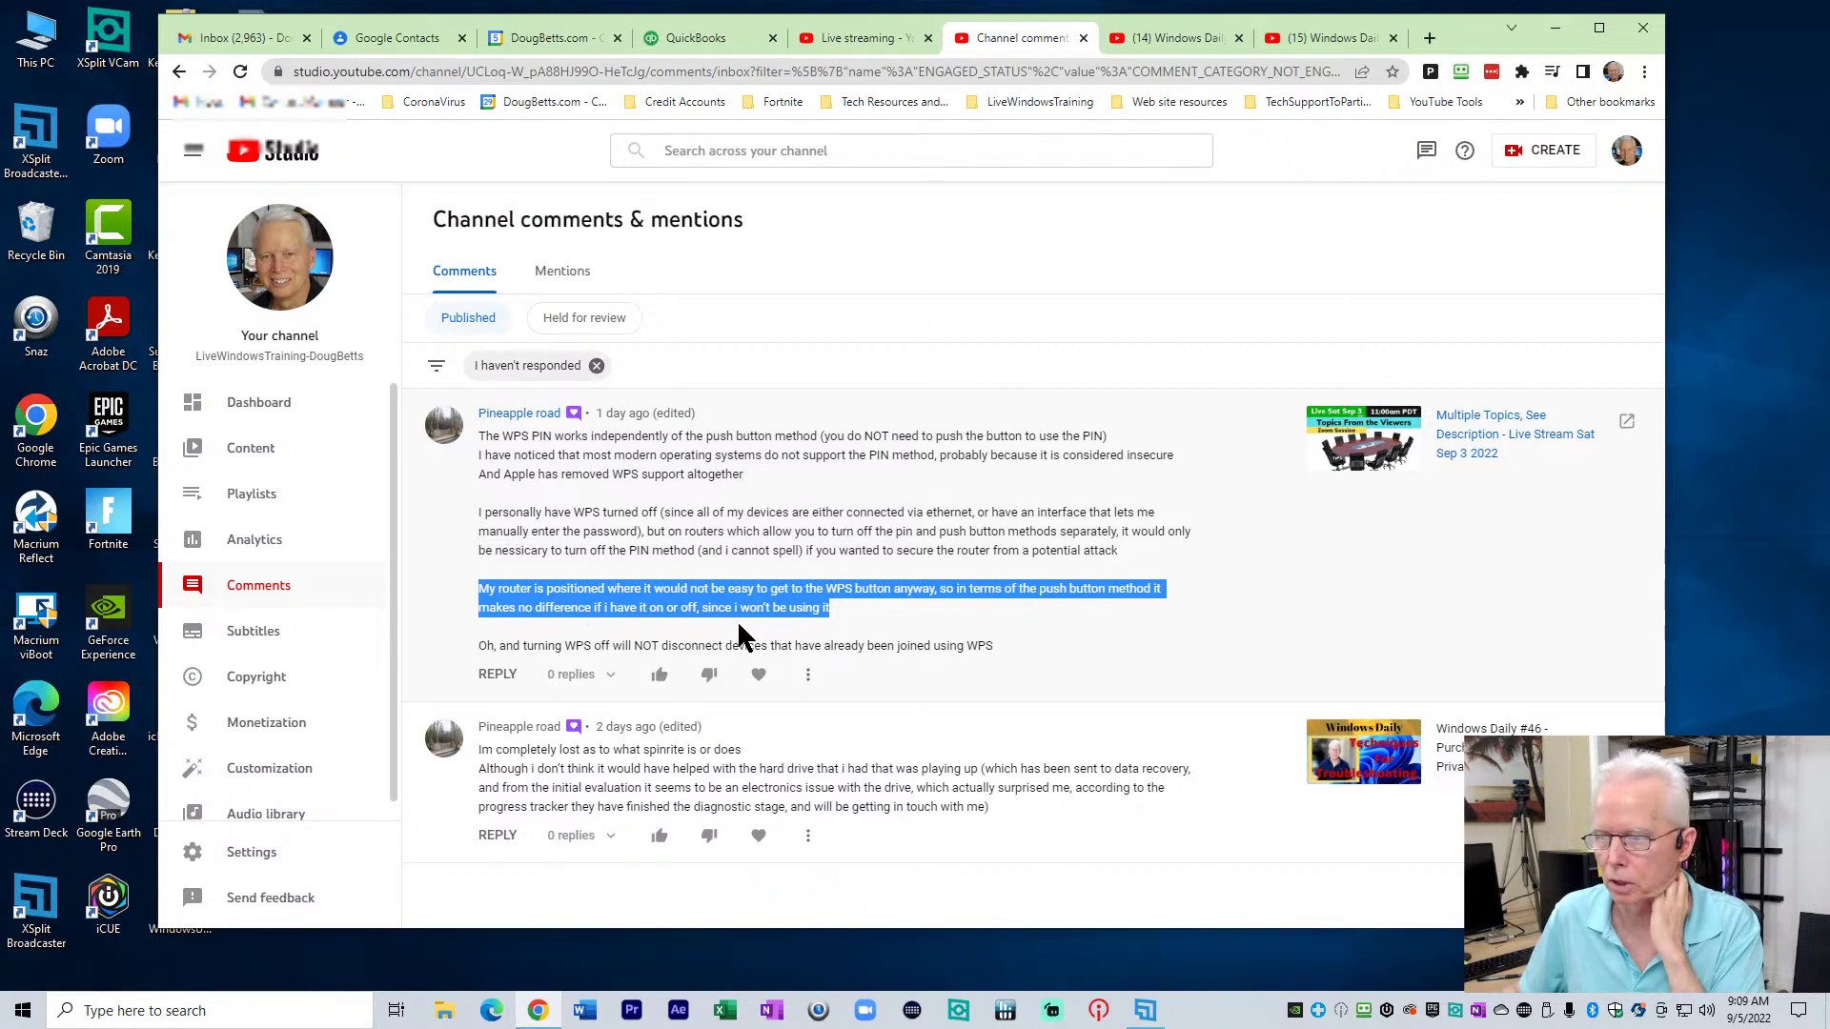
{"action": "left_click_drag", "start_coordinate": [487, 646], "coordinate": [995, 648]}
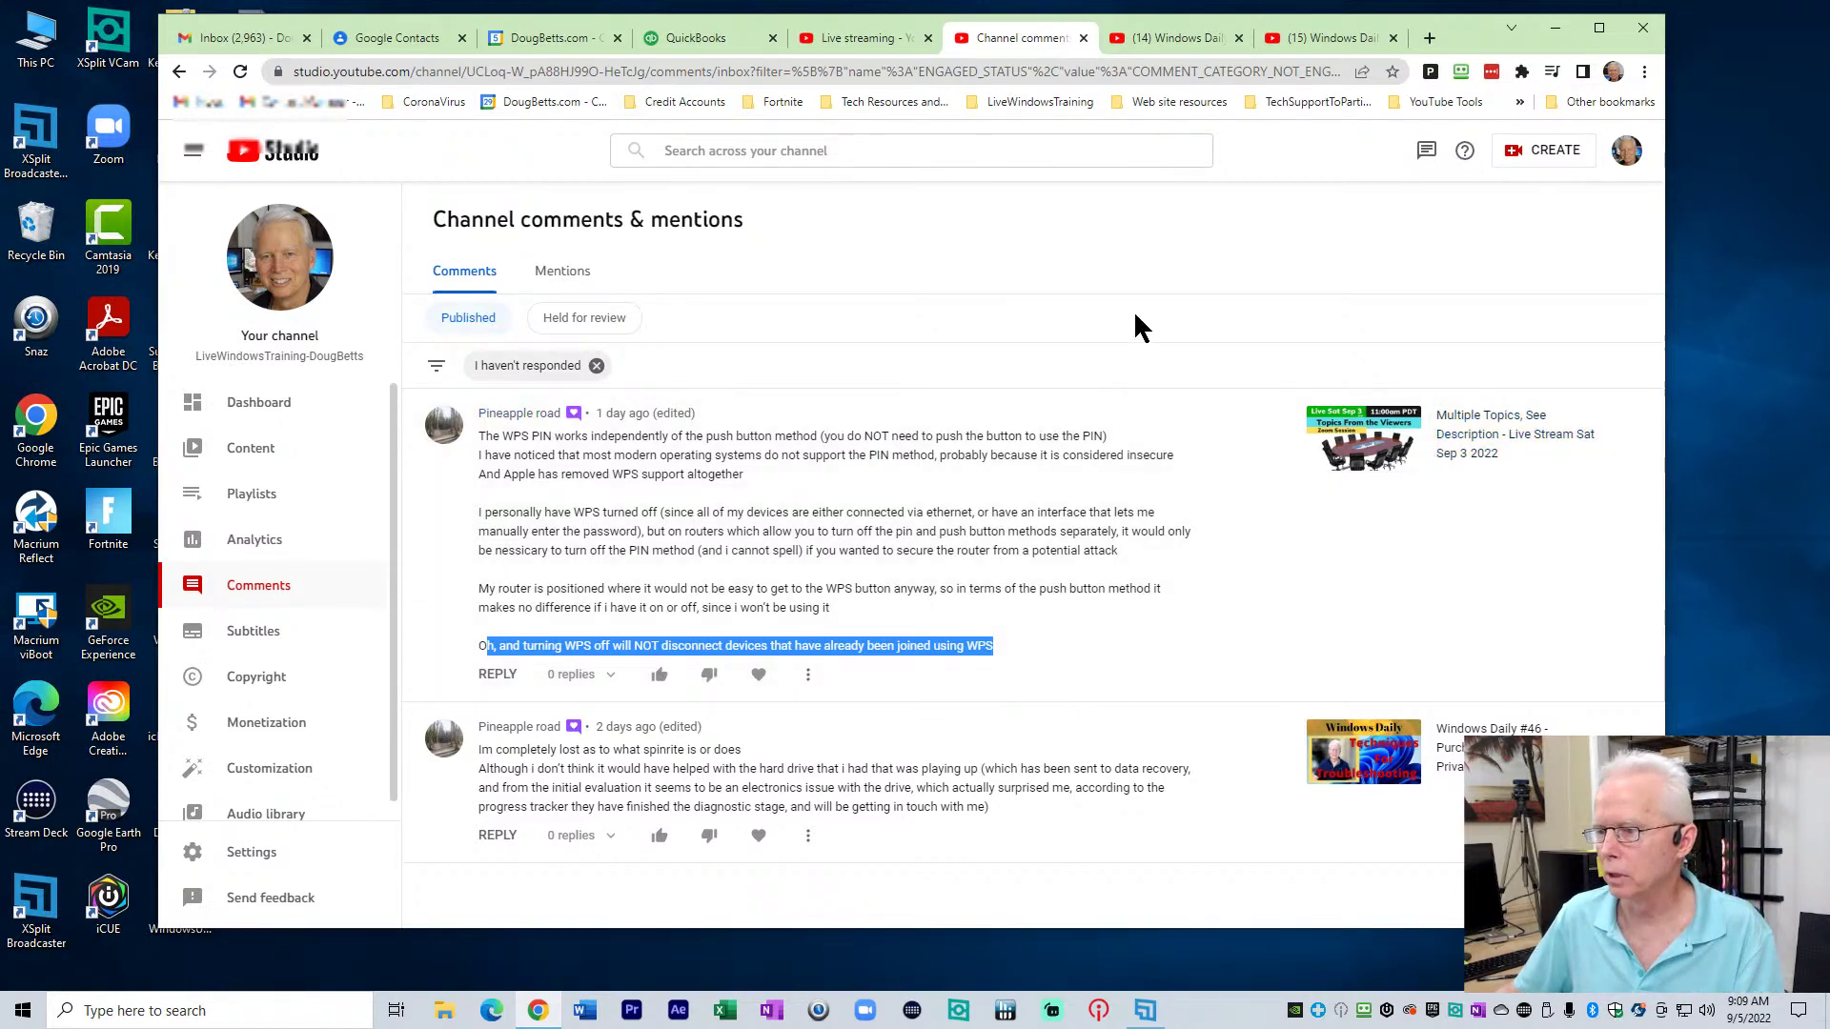
Return to the Windows Daily #47 live stream page and check the latest chat messages
{"action": "left_click", "coordinate": [1188, 36]}
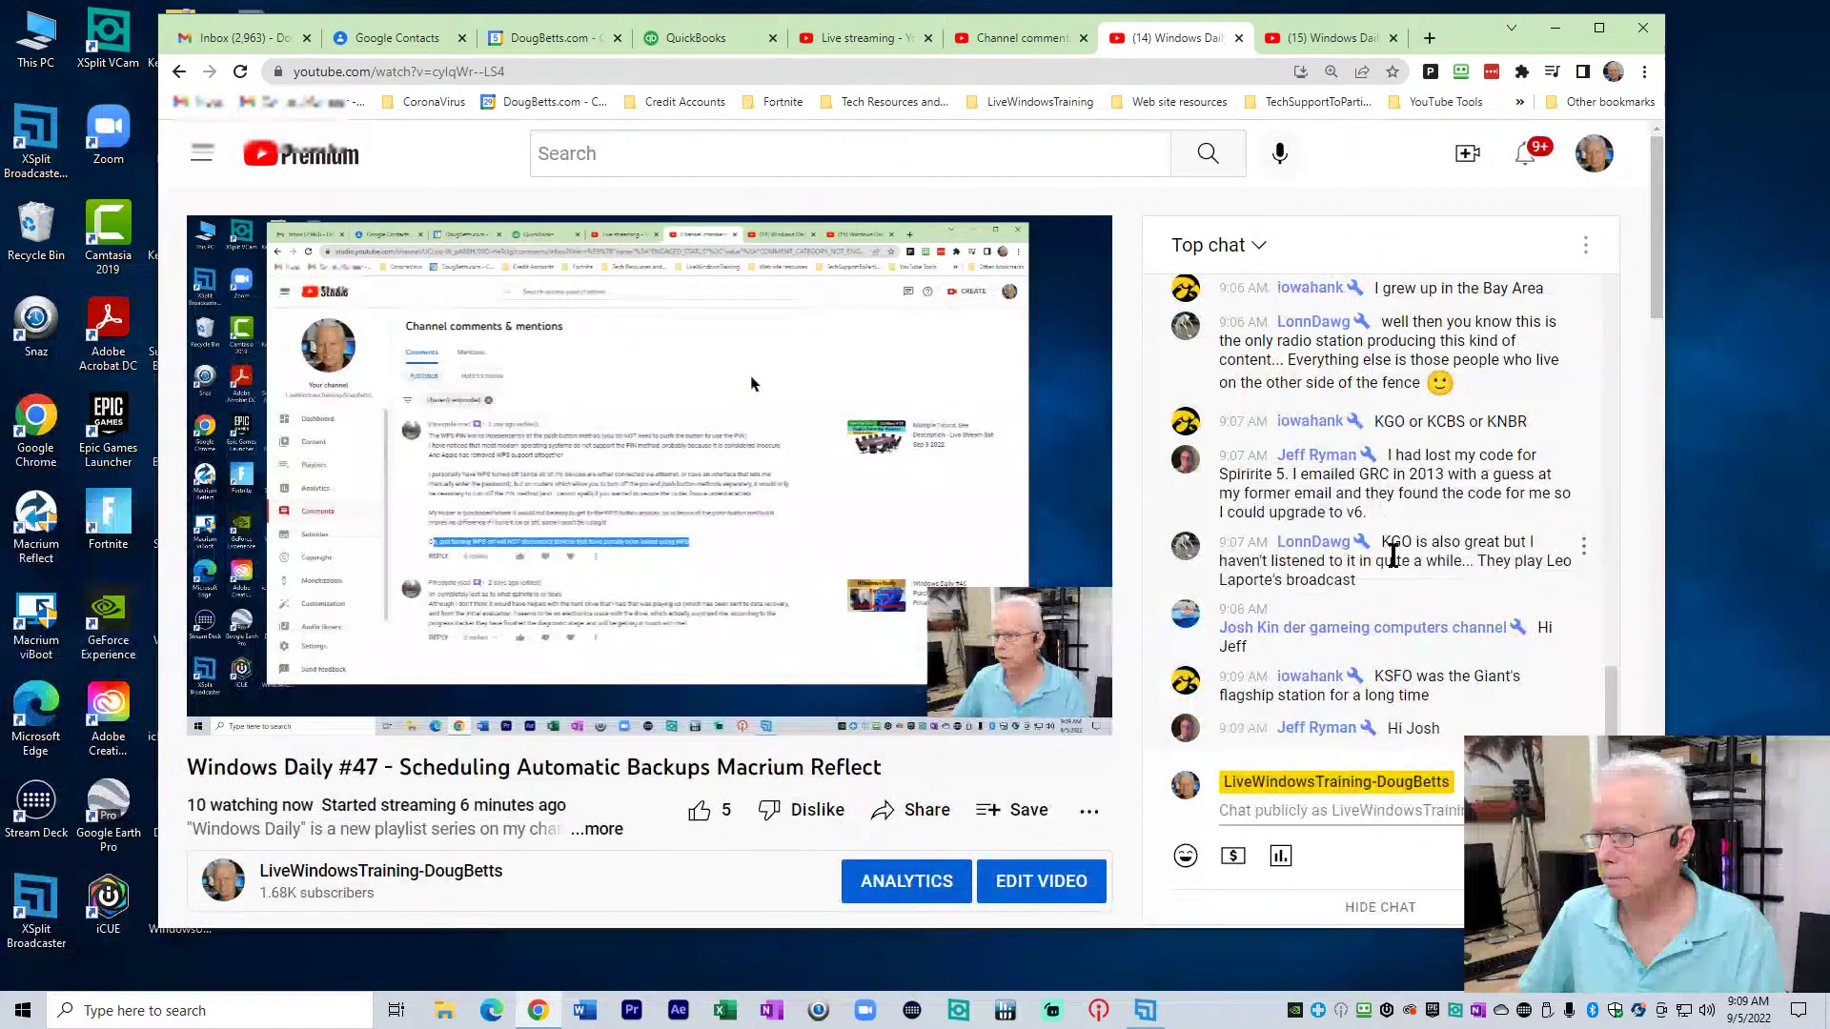
{"action": "scroll", "coordinate": [1396, 581], "scroll_direction": "up", "scroll_amount": 1}
{"action": "scroll", "coordinate": [1396, 582], "scroll_direction": "down", "scroll_amount": 2}
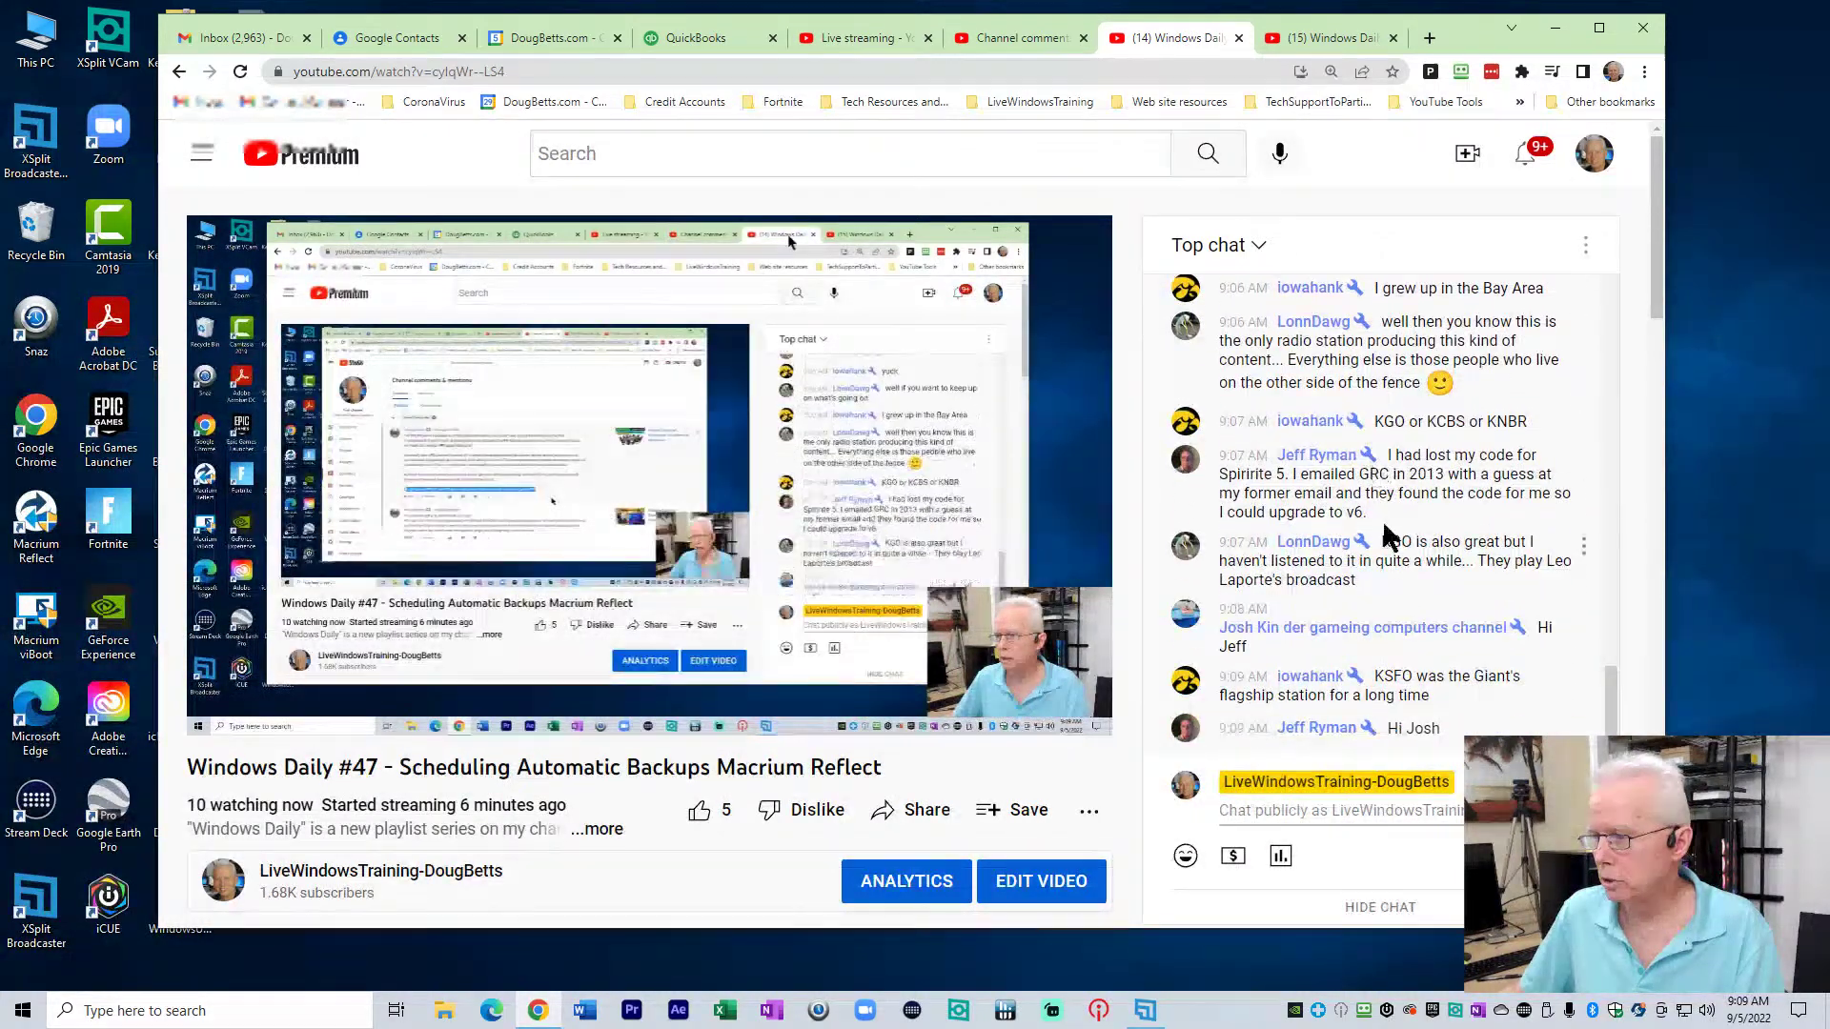
Minimize the browser window with the Windows Daily #47 live stream to reveal the desktop
{"action": "left_click", "coordinate": [839, 707]}
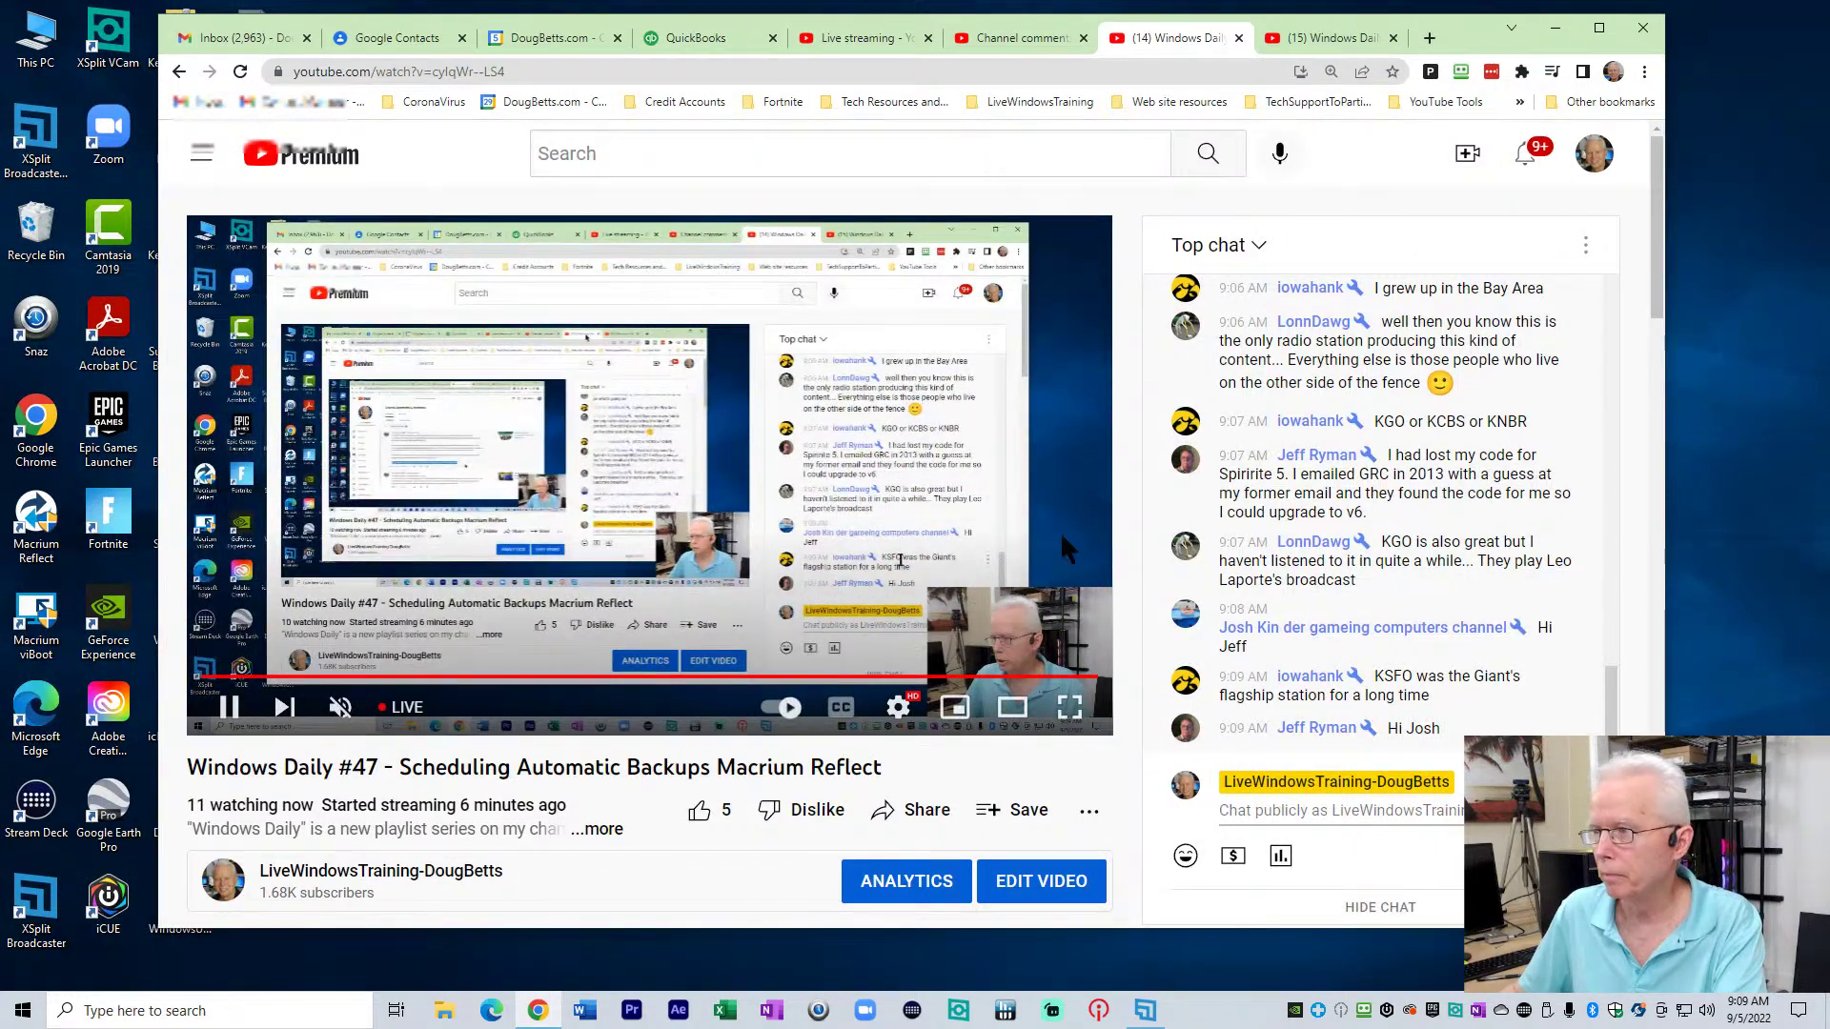
{"action": "left_click", "coordinate": [1556, 27]}
{"action": "key", "text": "alt+Tab"}
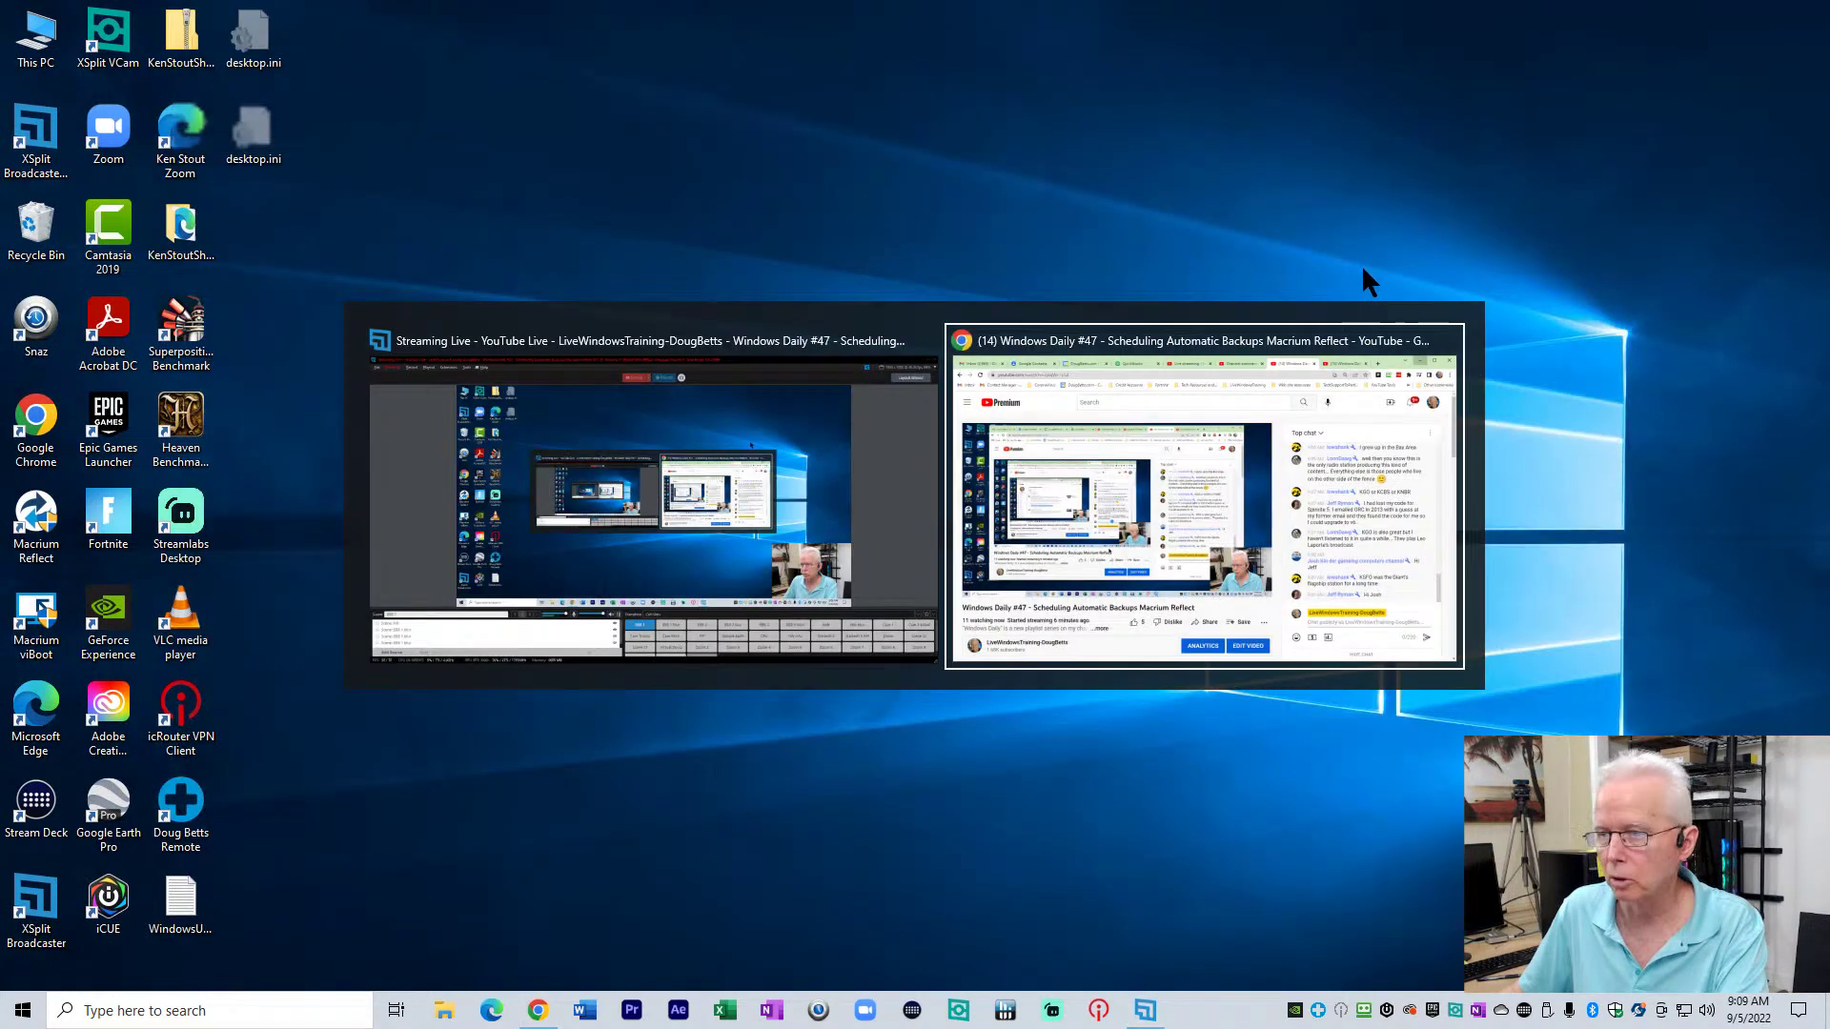
{"action": "key", "text": "Escape"}
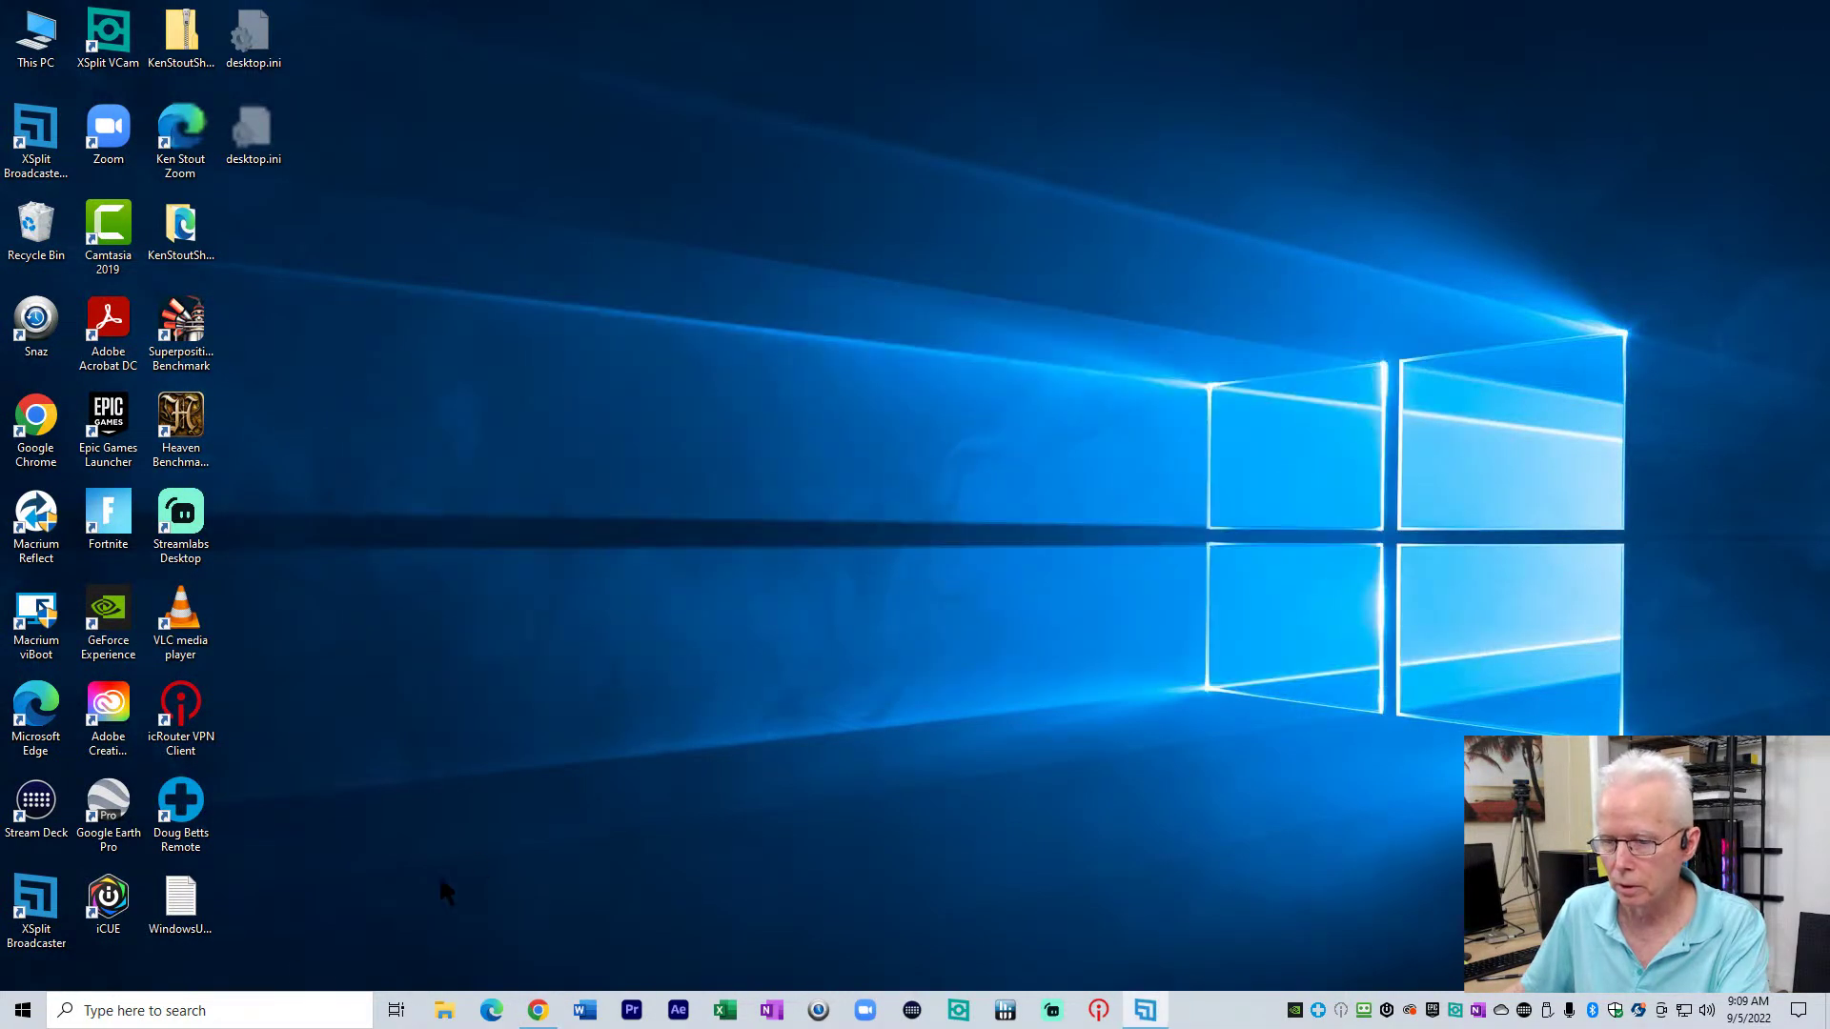
Search Windows for "refle", launch Macrium Reflect and reposition its window on the desktop
{"action": "key", "text": "super"}
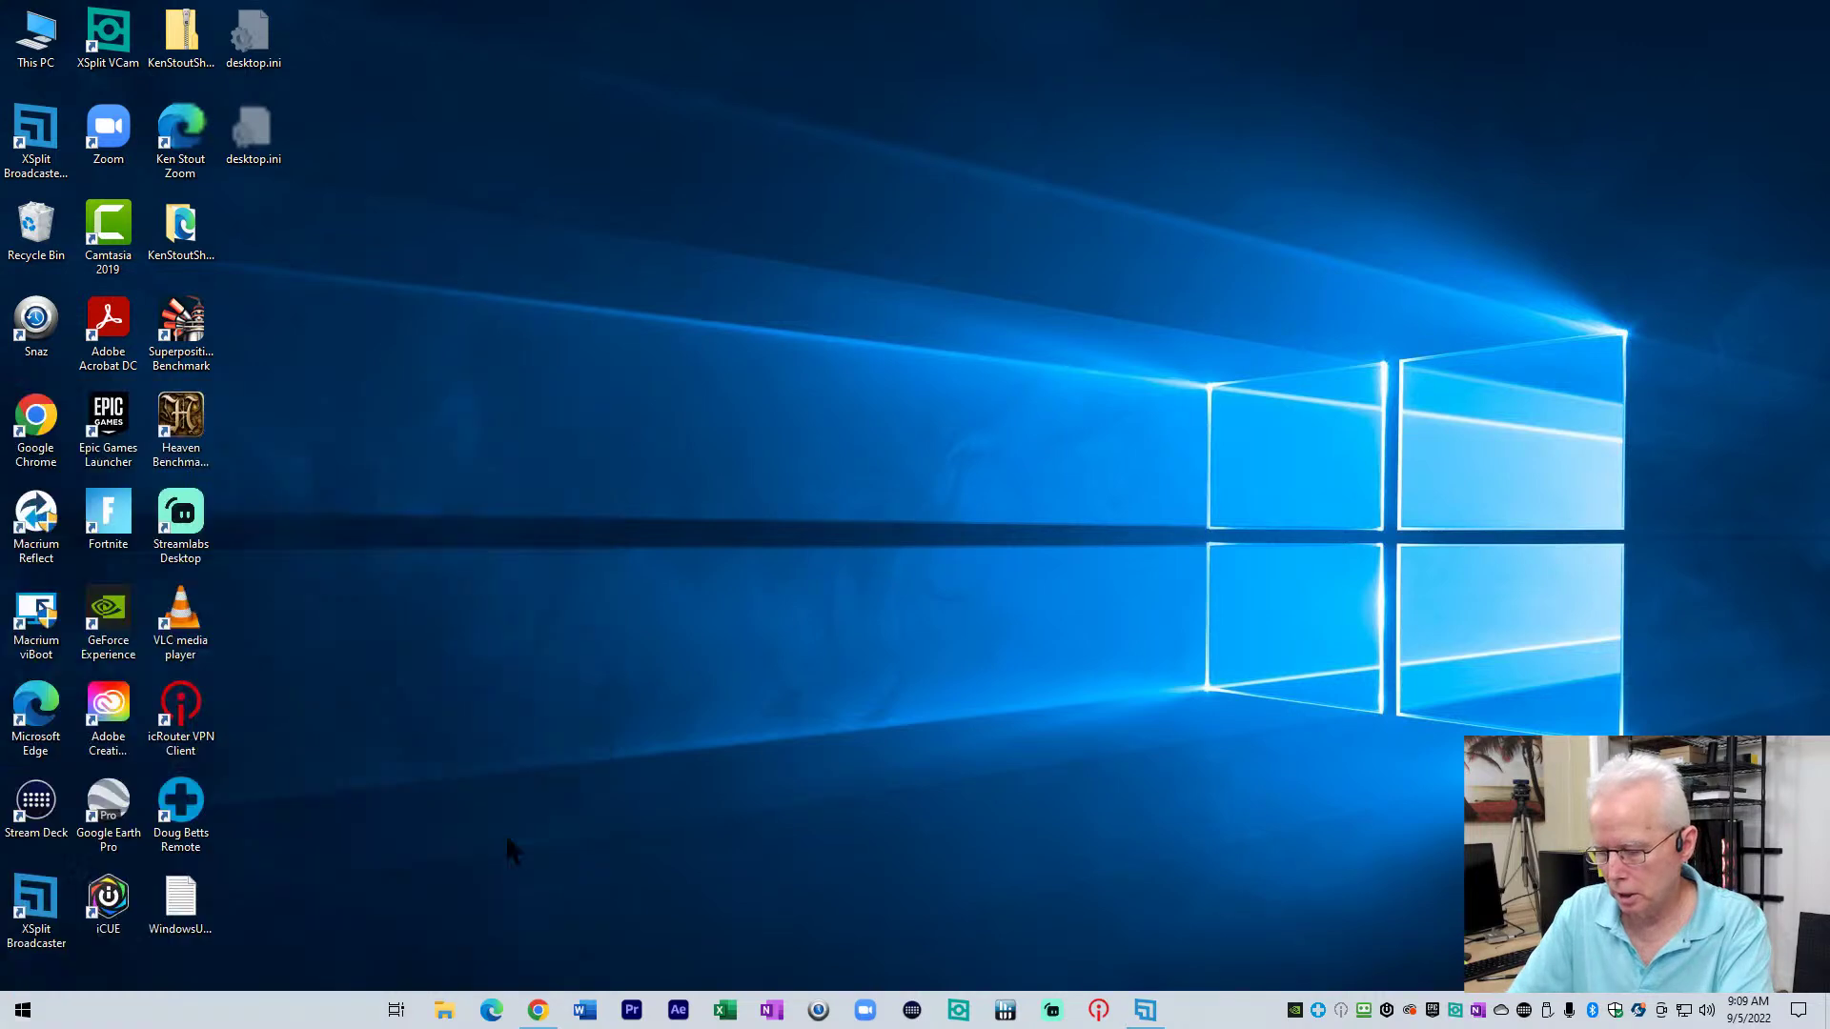
{"action": "type", "text": "refle"}
{"action": "key", "text": "Escape"}
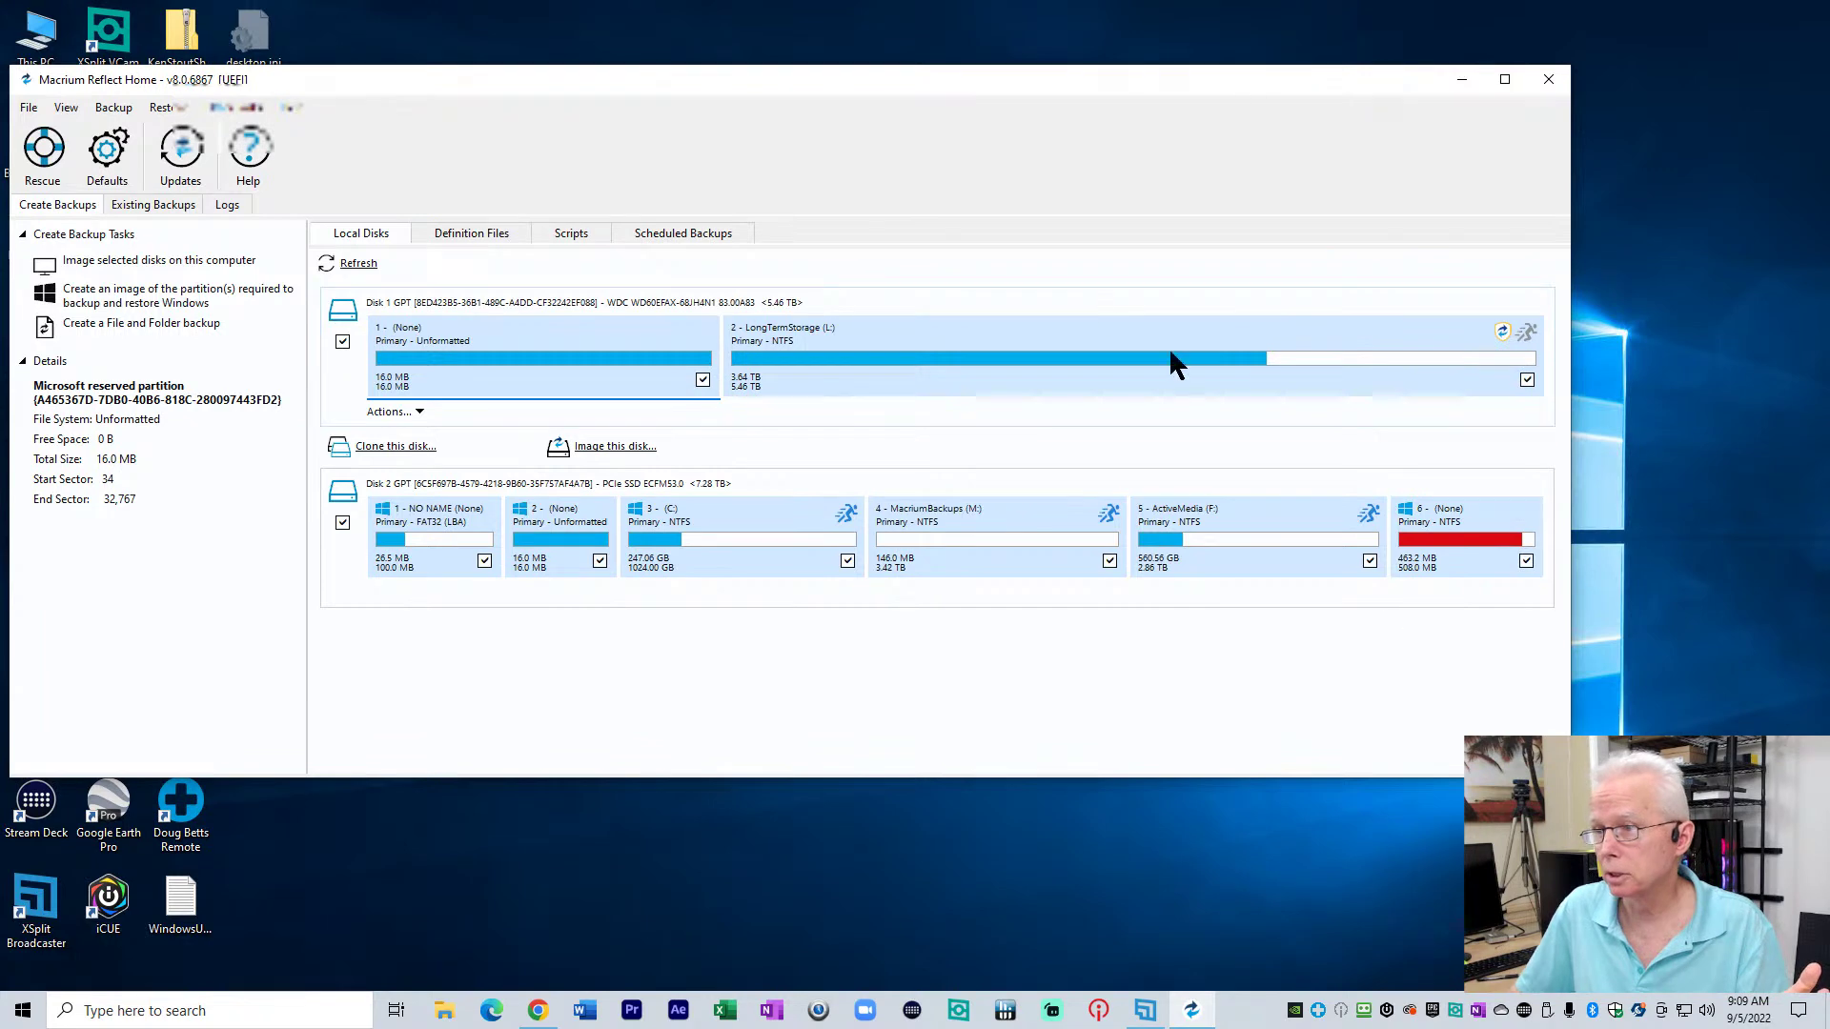
{"action": "left_click_drag", "start_coordinate": [874, 74], "coordinate": [951, 72]}
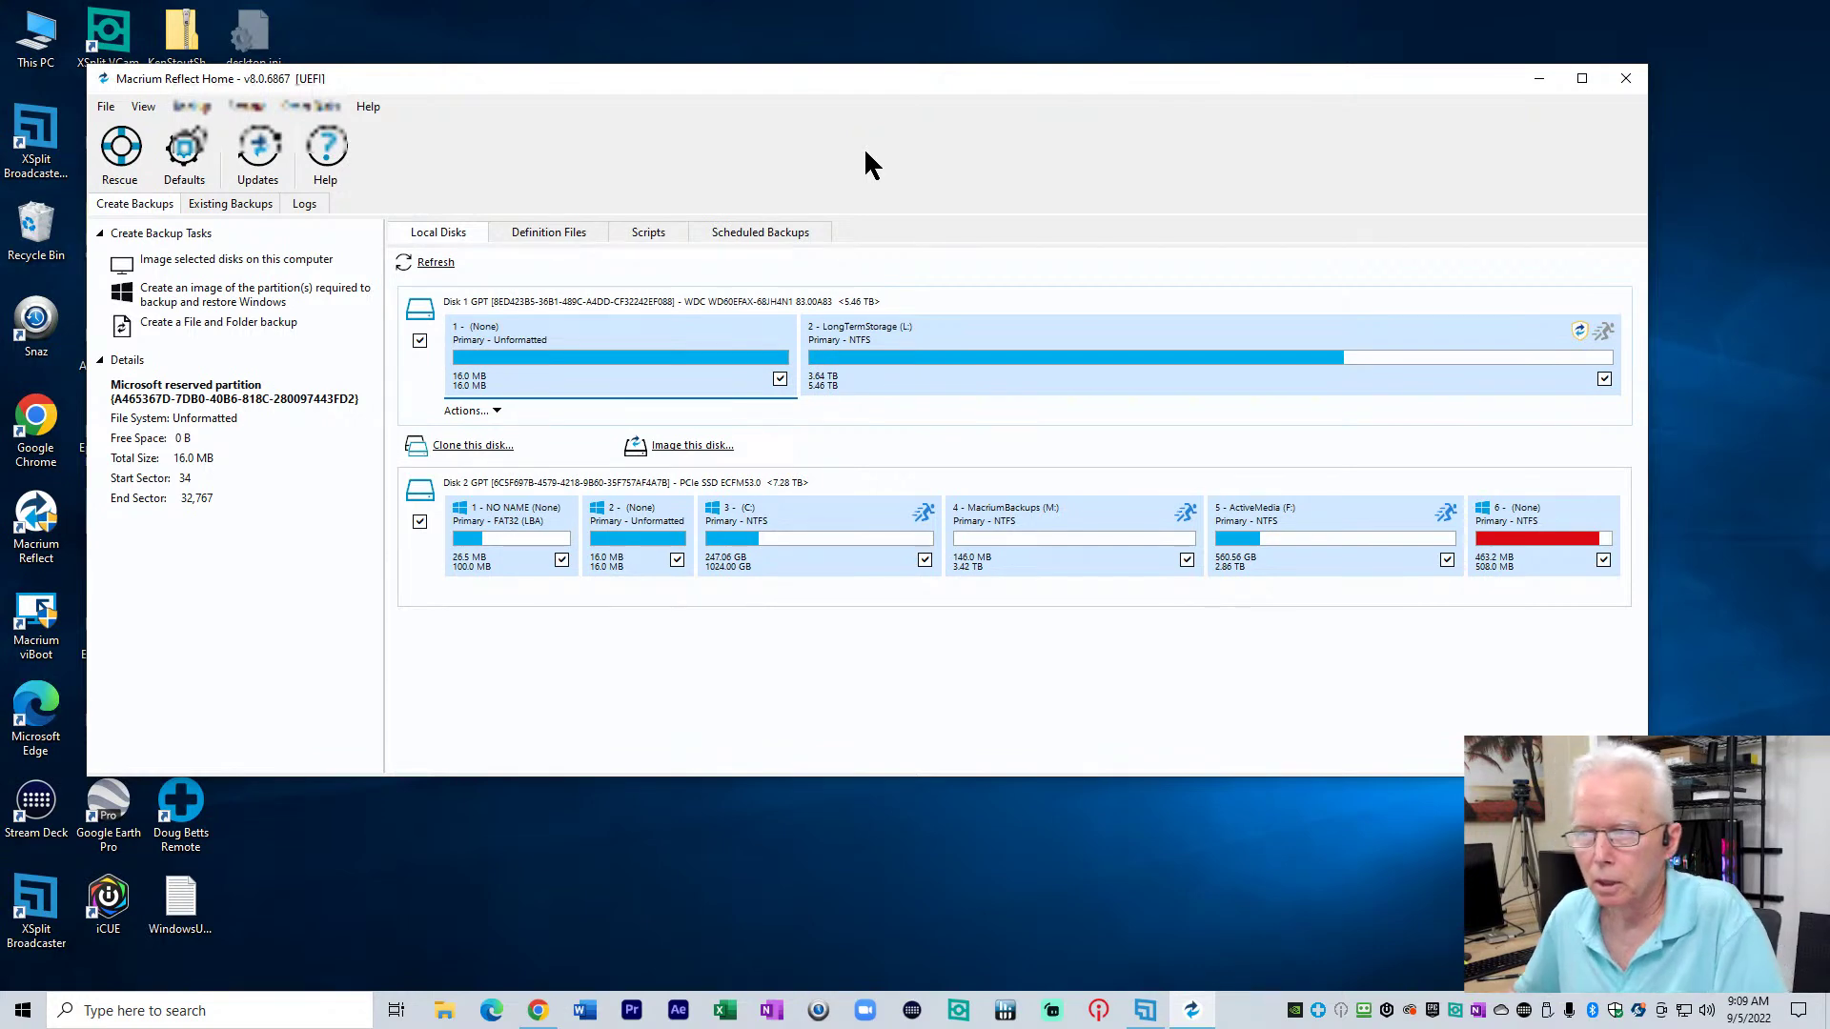
{"action": "left_click_drag", "start_coordinate": [920, 88], "coordinate": [1053, 46]}
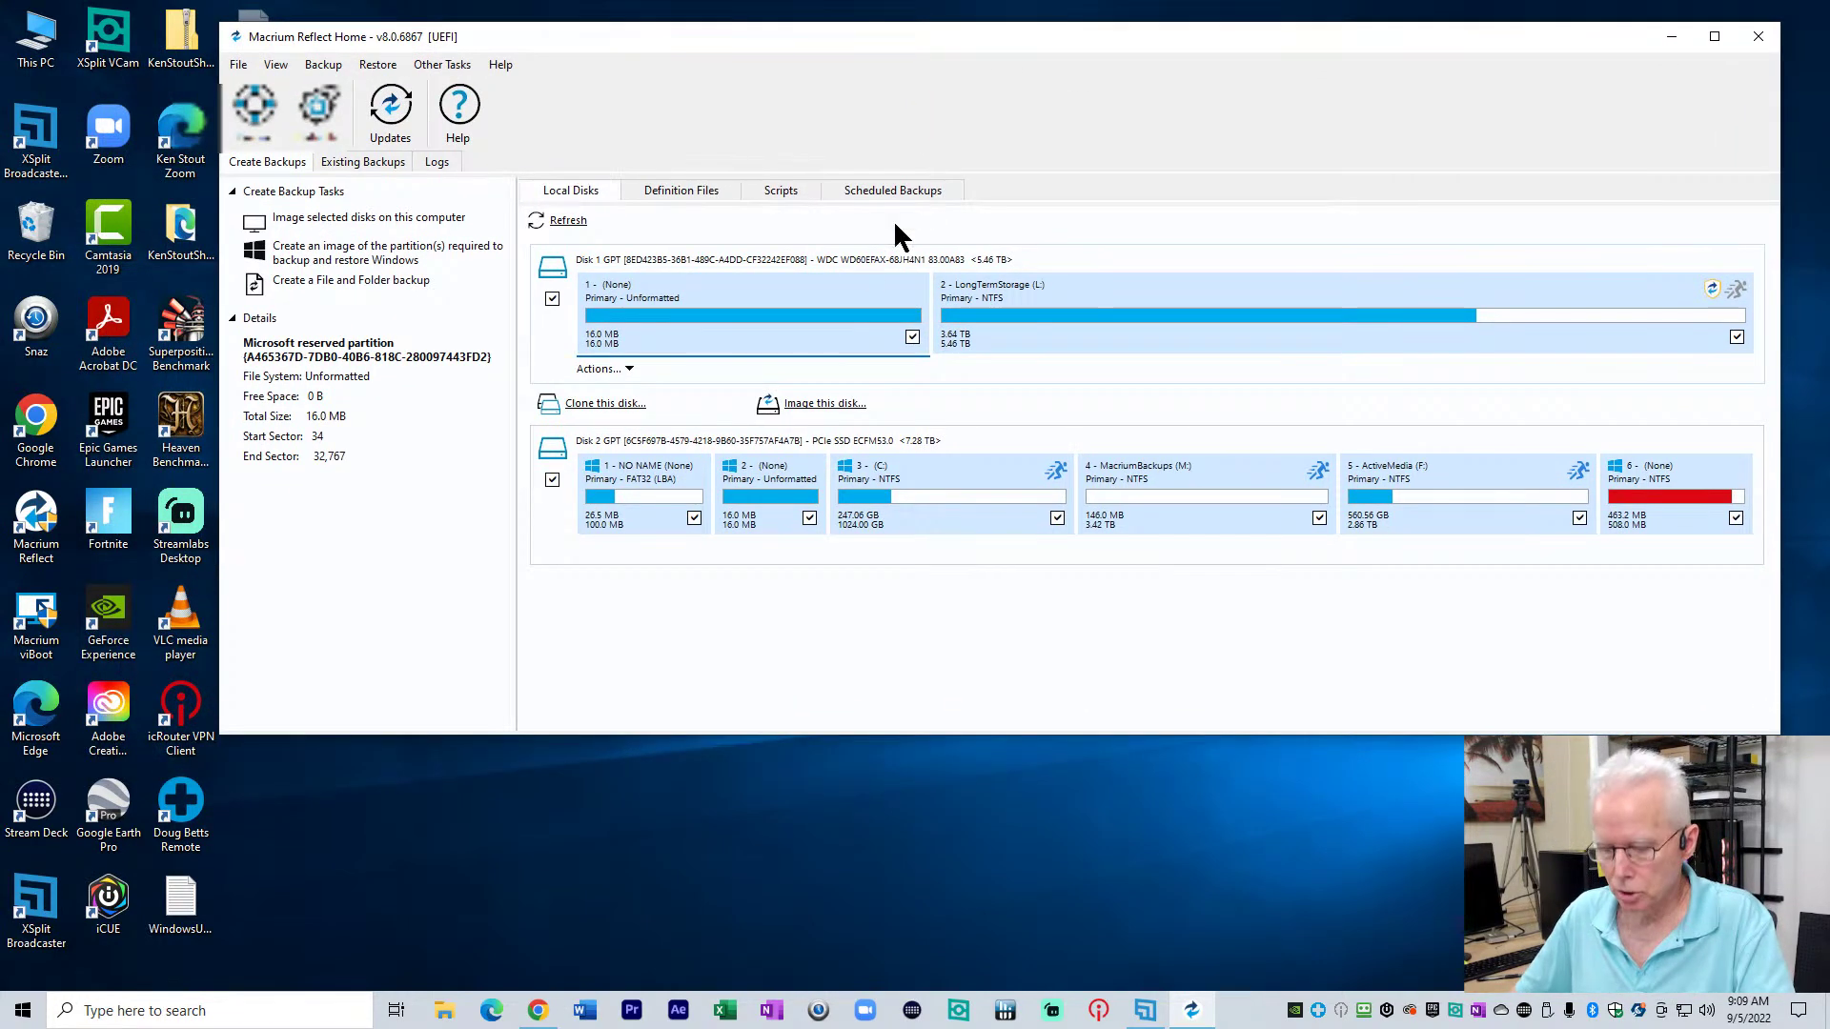
Open a File Explorer window and view the contents of the MacriumBackups (M:) drive
{"action": "key", "text": "super+e"}
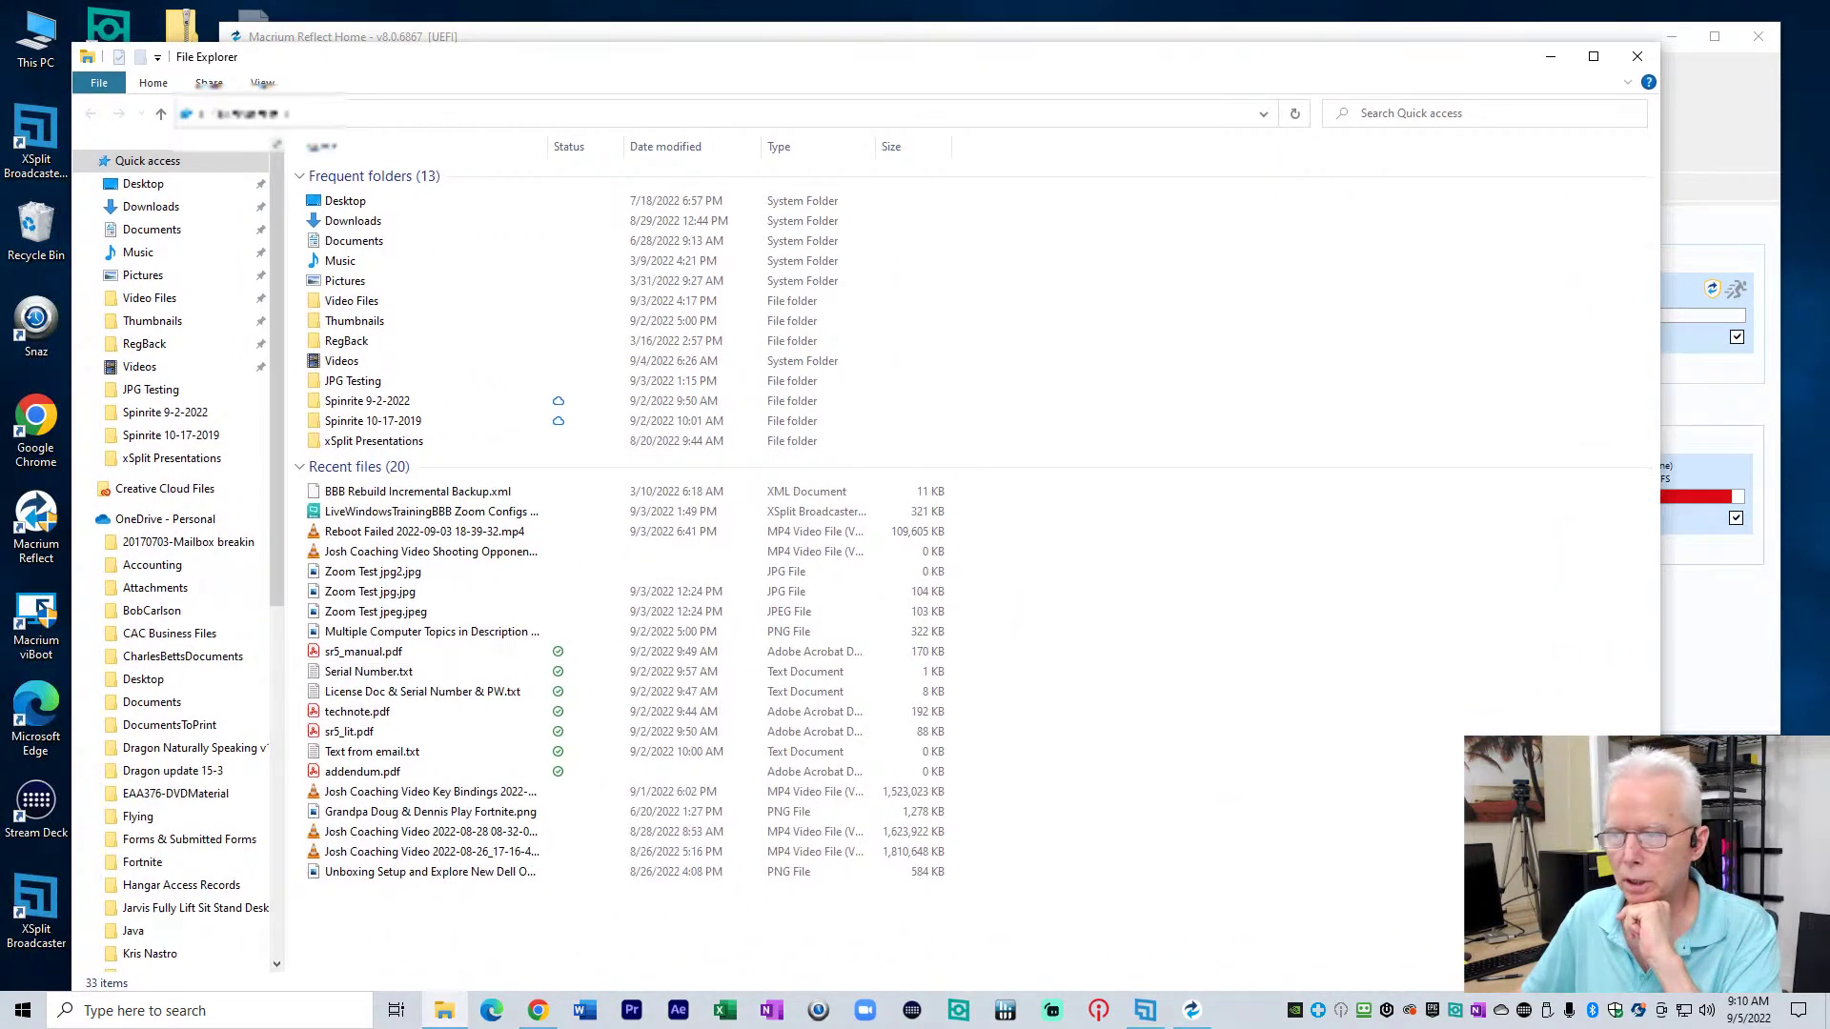
{"action": "left_click_drag", "start_coordinate": [278, 437], "coordinate": [279, 798]}
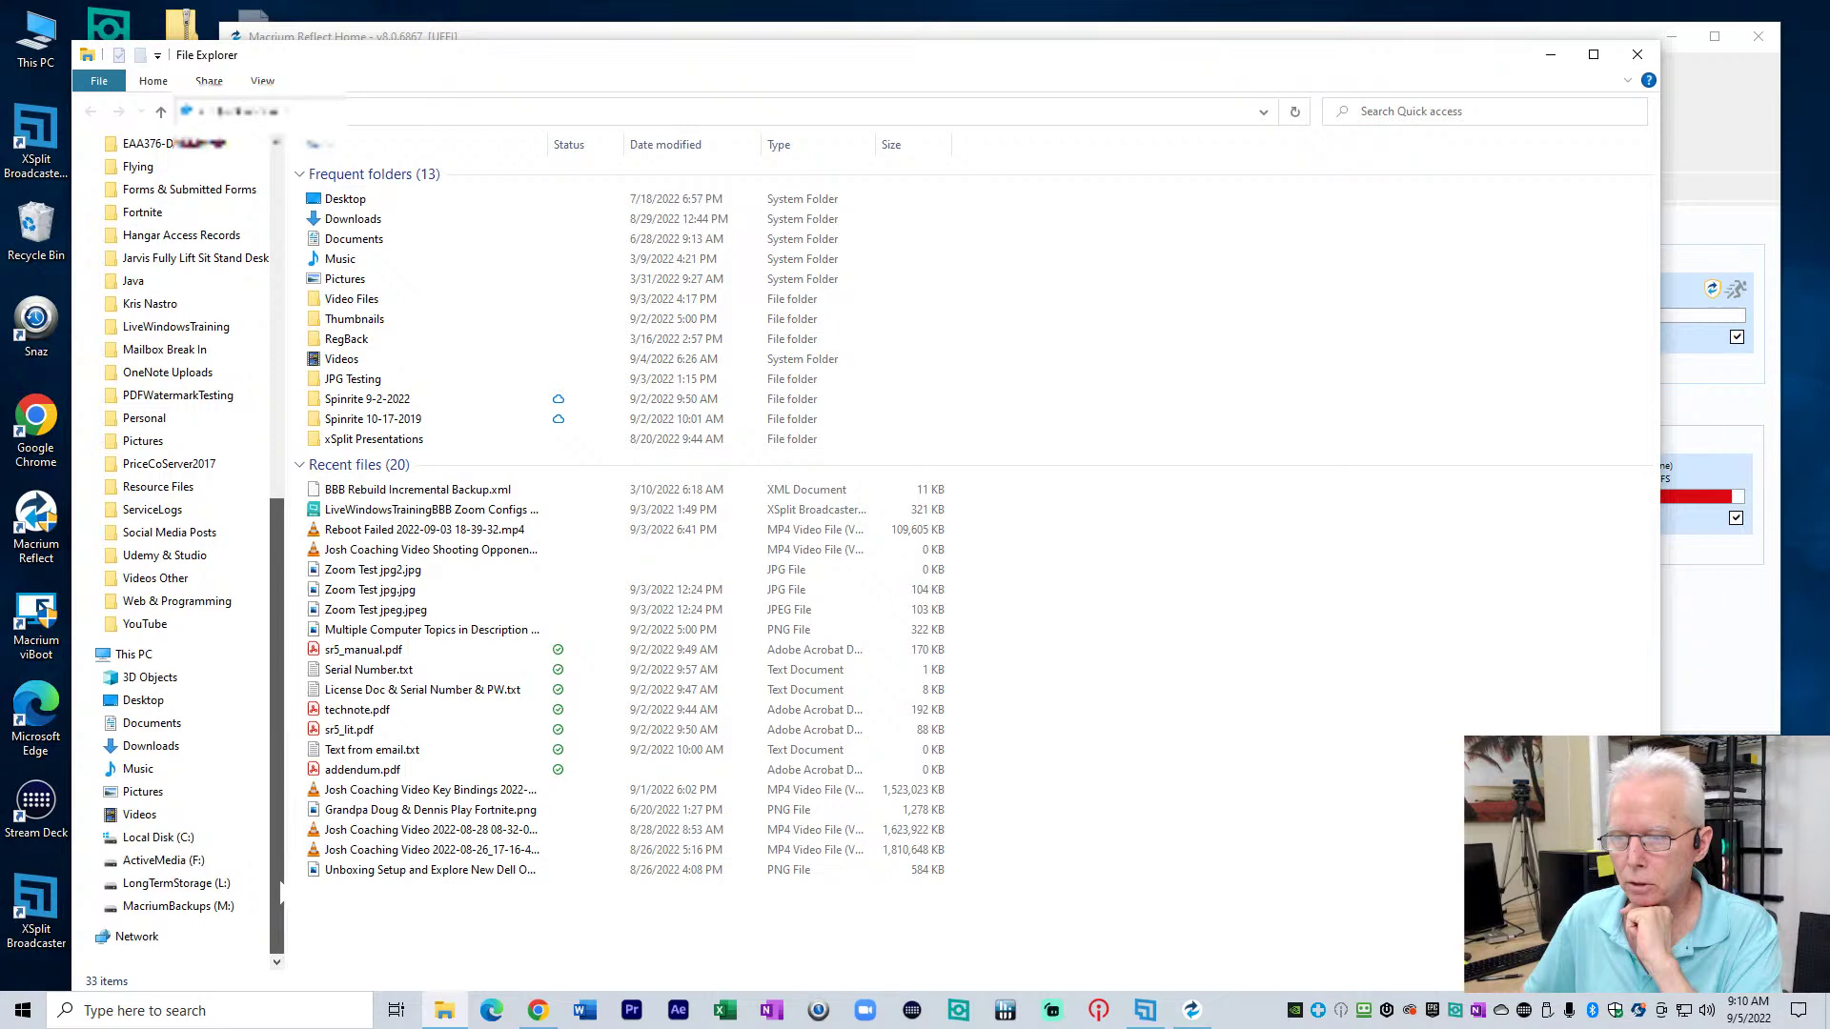
{"action": "left_click", "coordinate": [181, 910]}
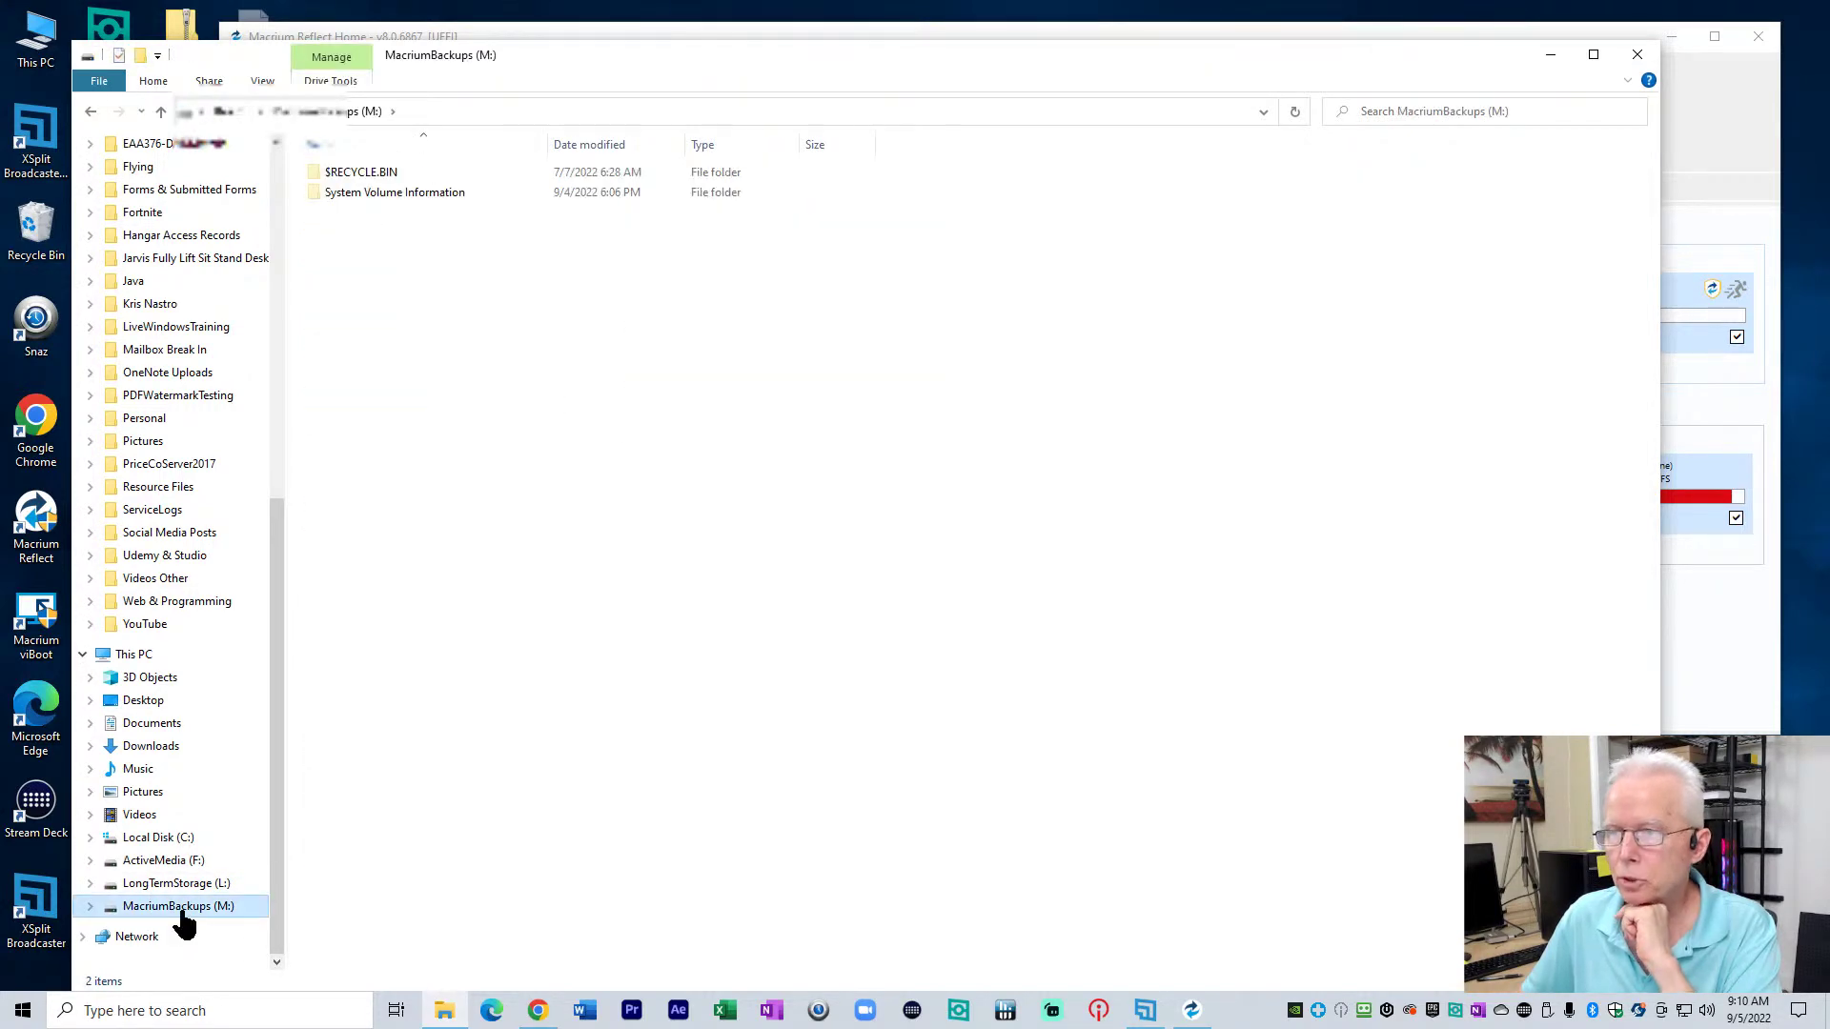
Examine the image files in the BBB ReBuild Incremental Backups folder on LongTermStorage (L:), and return to the MacriumBackups (M:) drive
{"action": "left_click", "coordinate": [171, 885]}
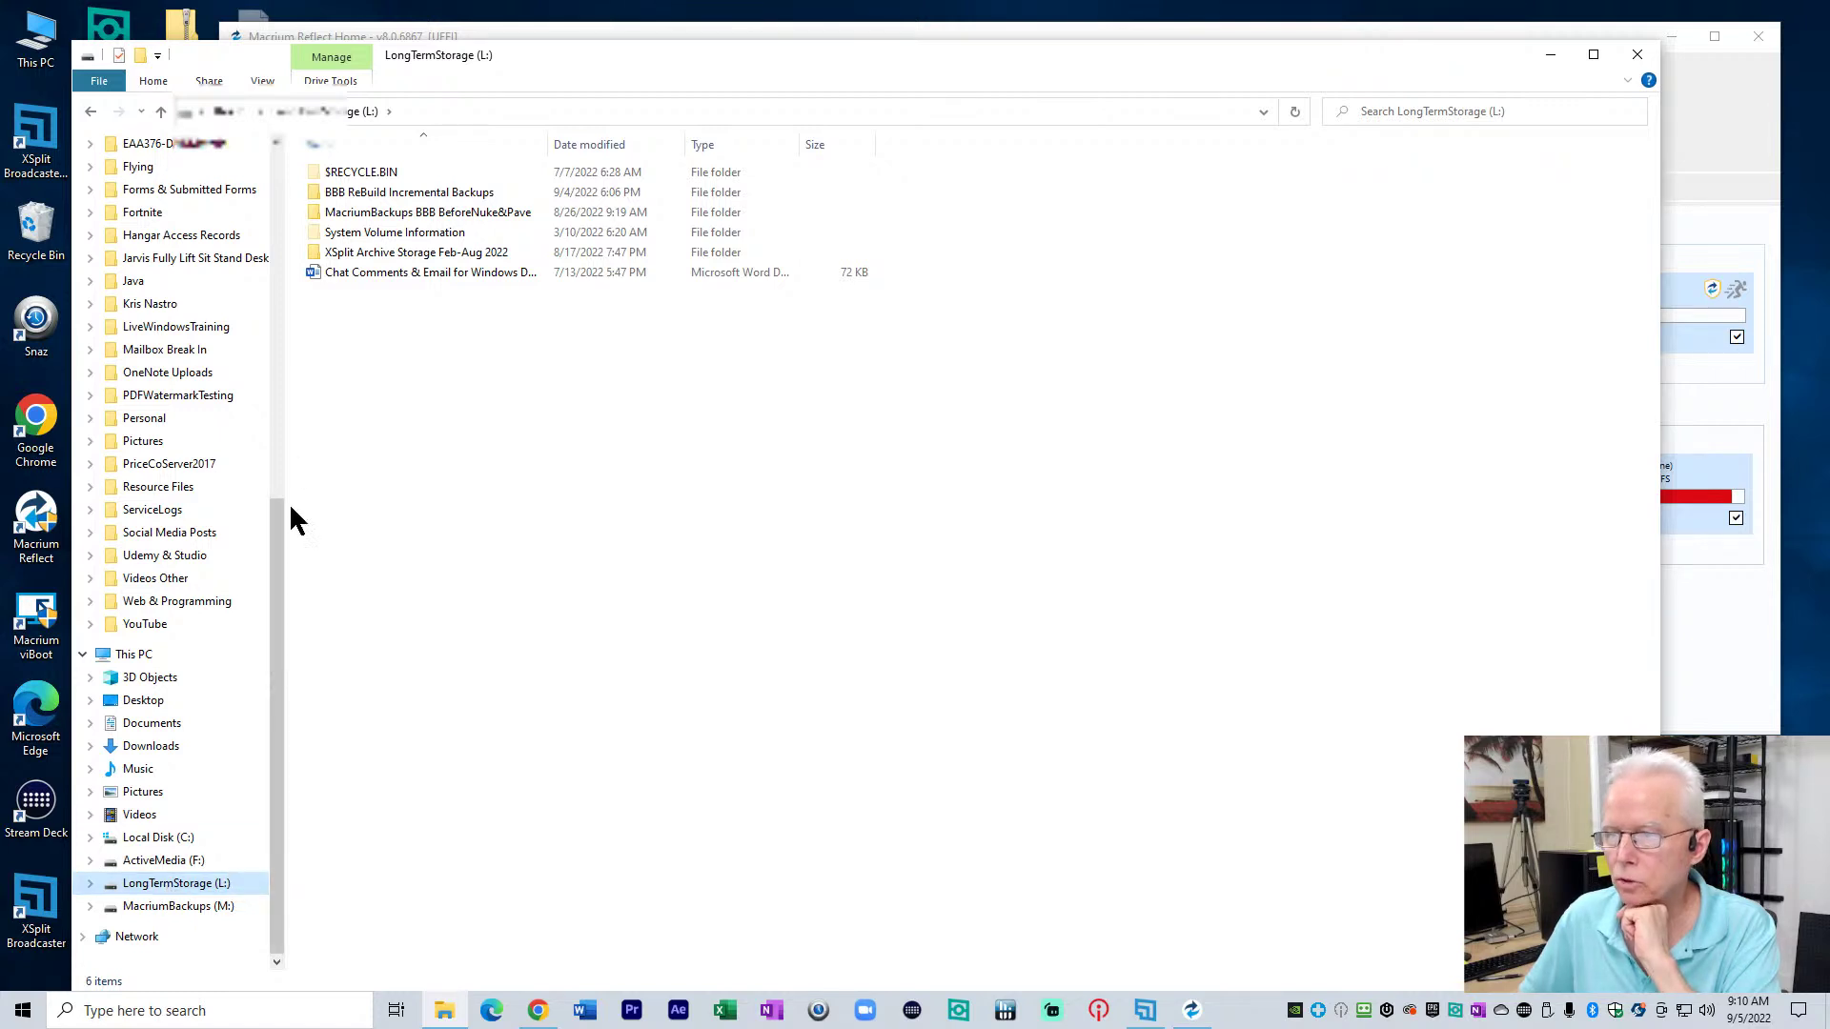
{"action": "mouse_move", "coordinate": [372, 206]}
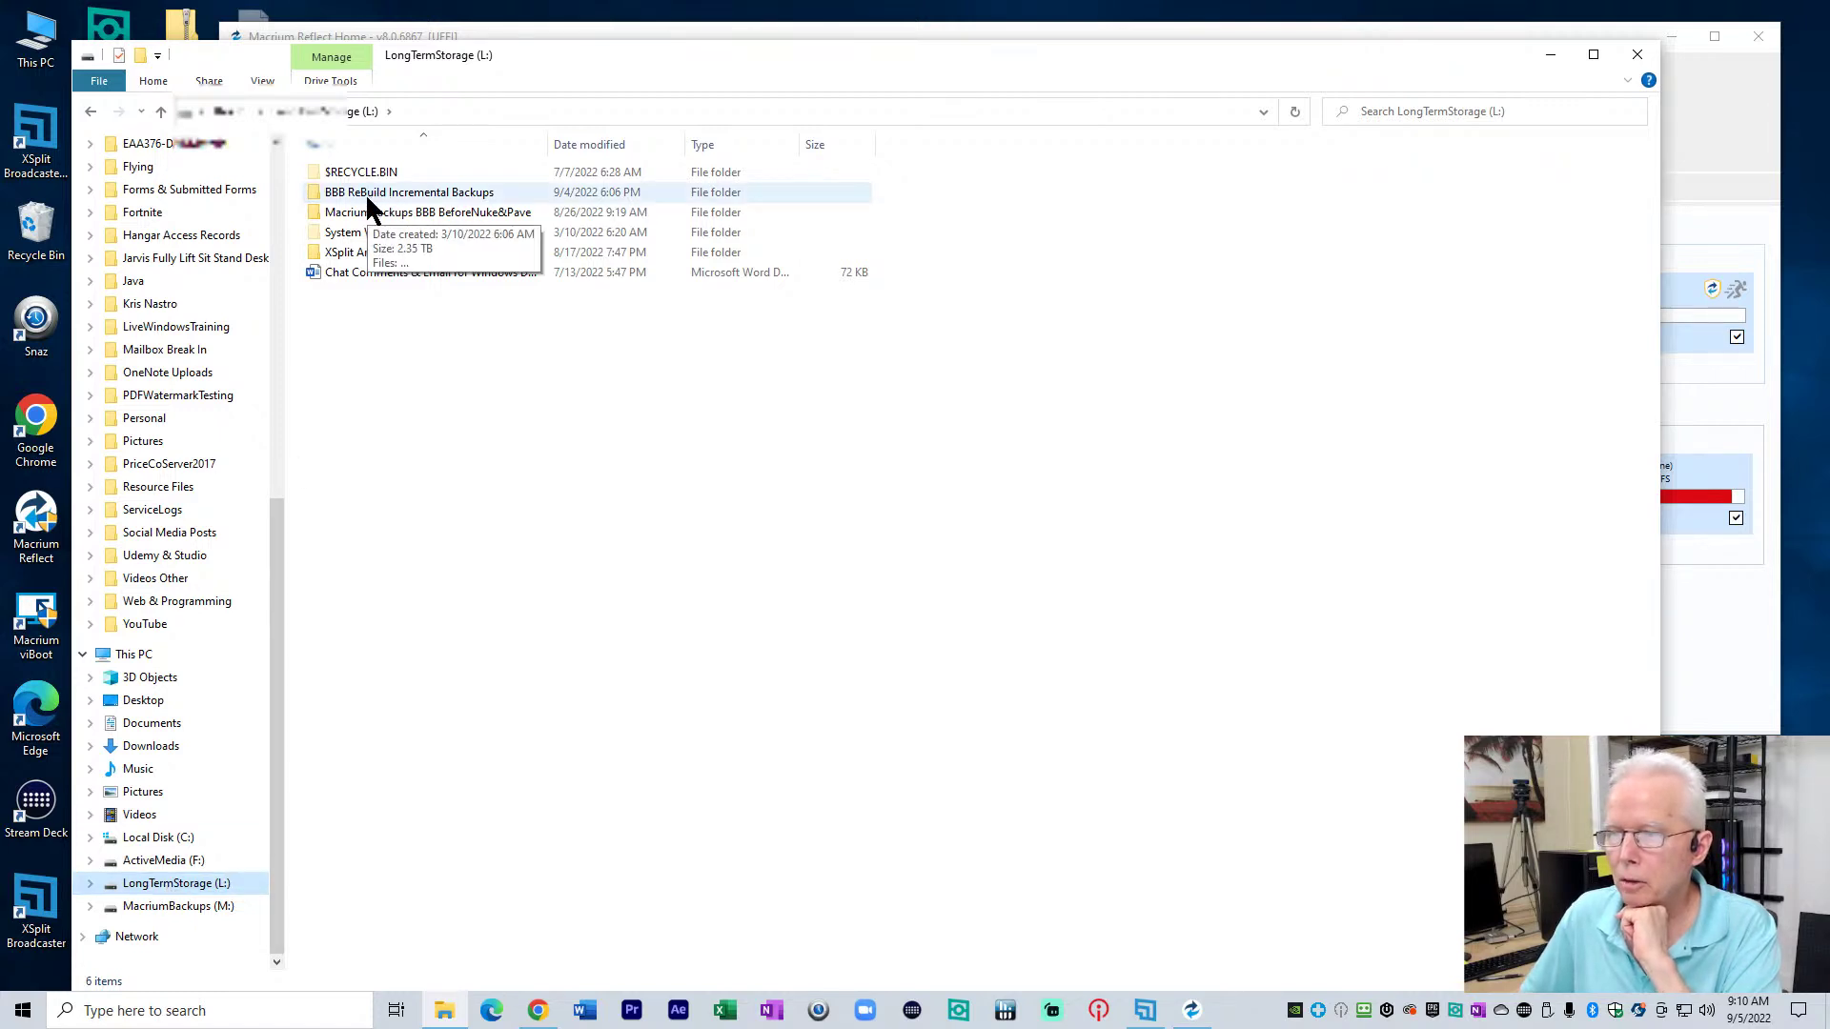
{"action": "double_click", "coordinate": [429, 191]}
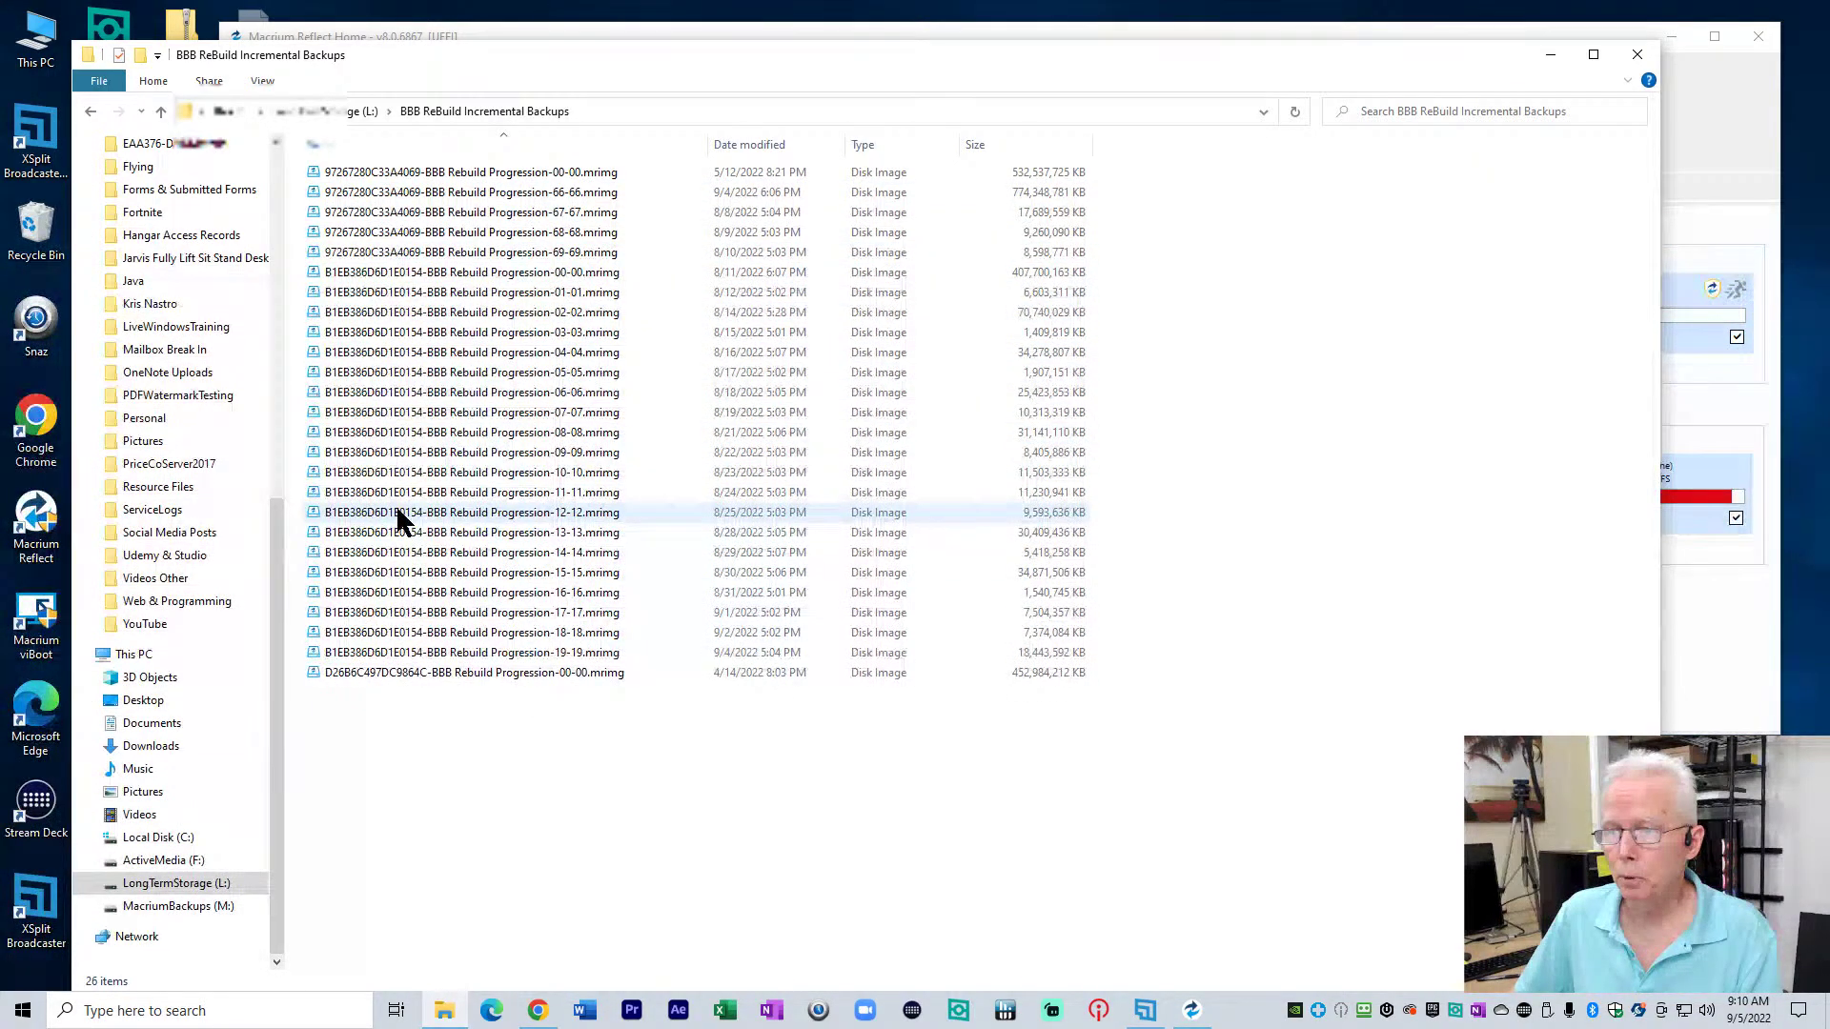
{"action": "mouse_move", "coordinate": [341, 680]}
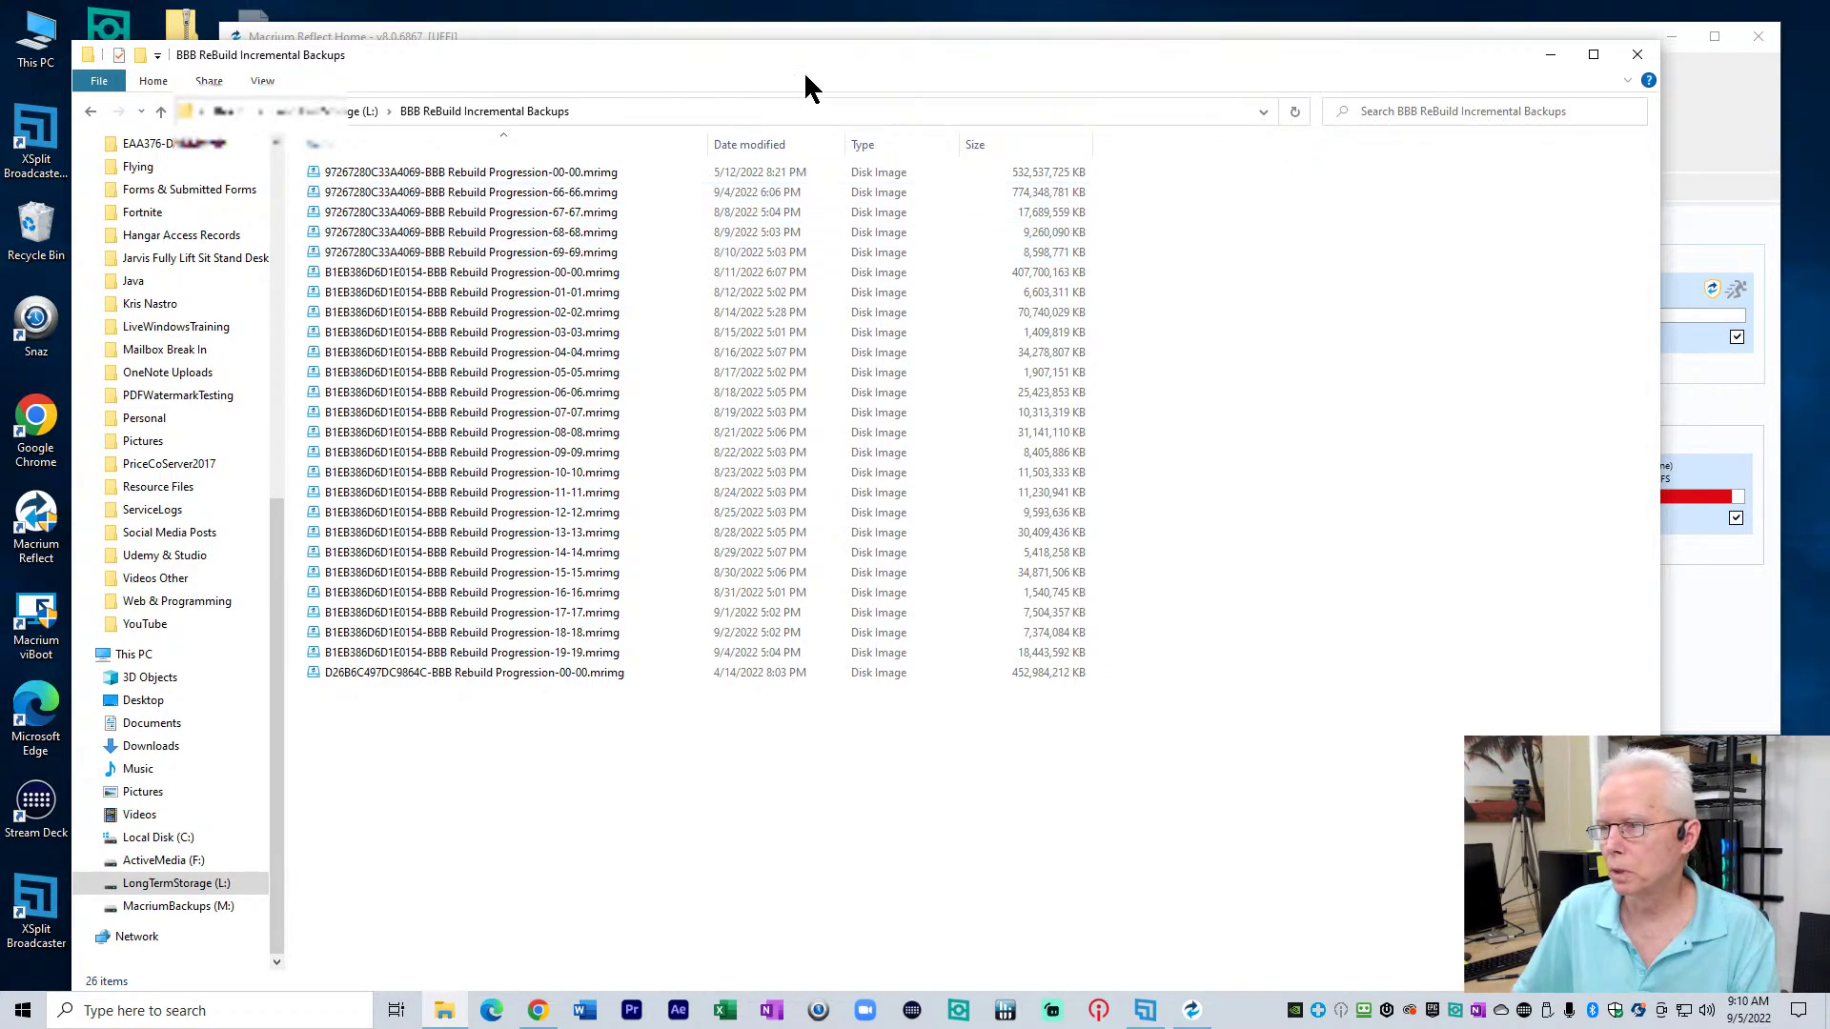
{"action": "left_click_drag", "start_coordinate": [806, 46], "coordinate": [807, 26]}
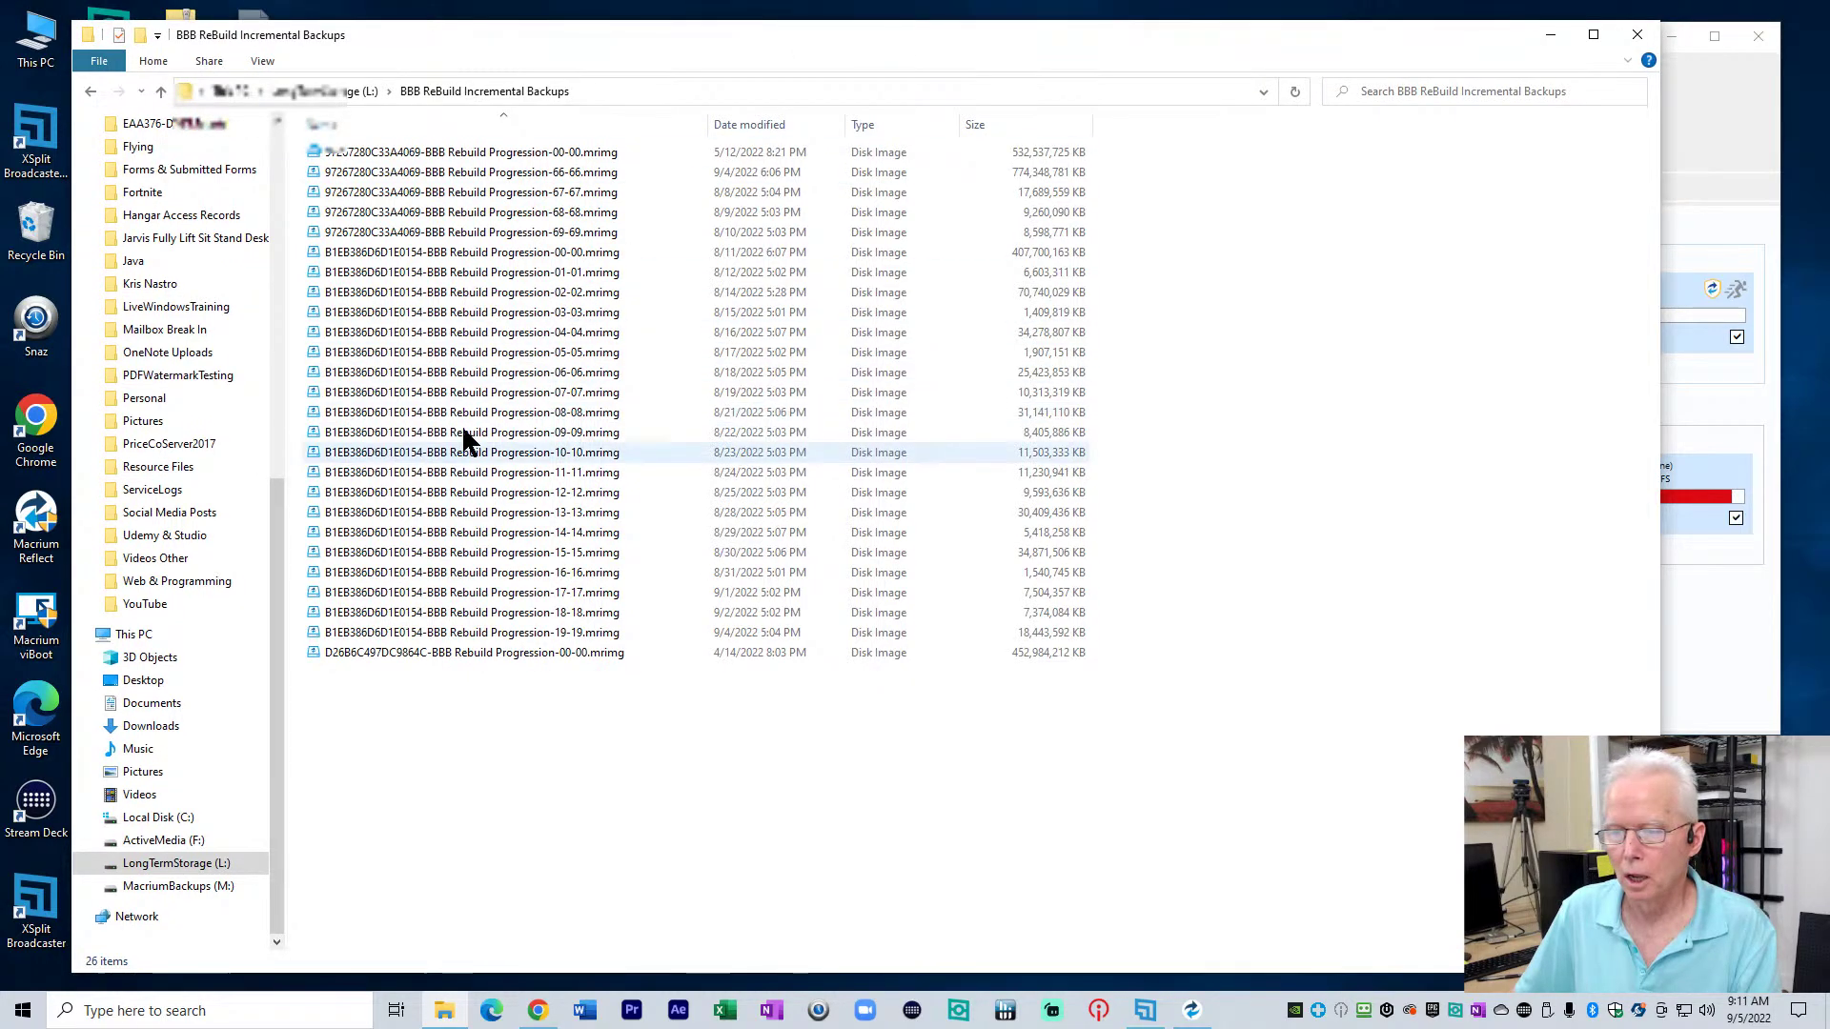
{"action": "left_click", "coordinate": [205, 891]}
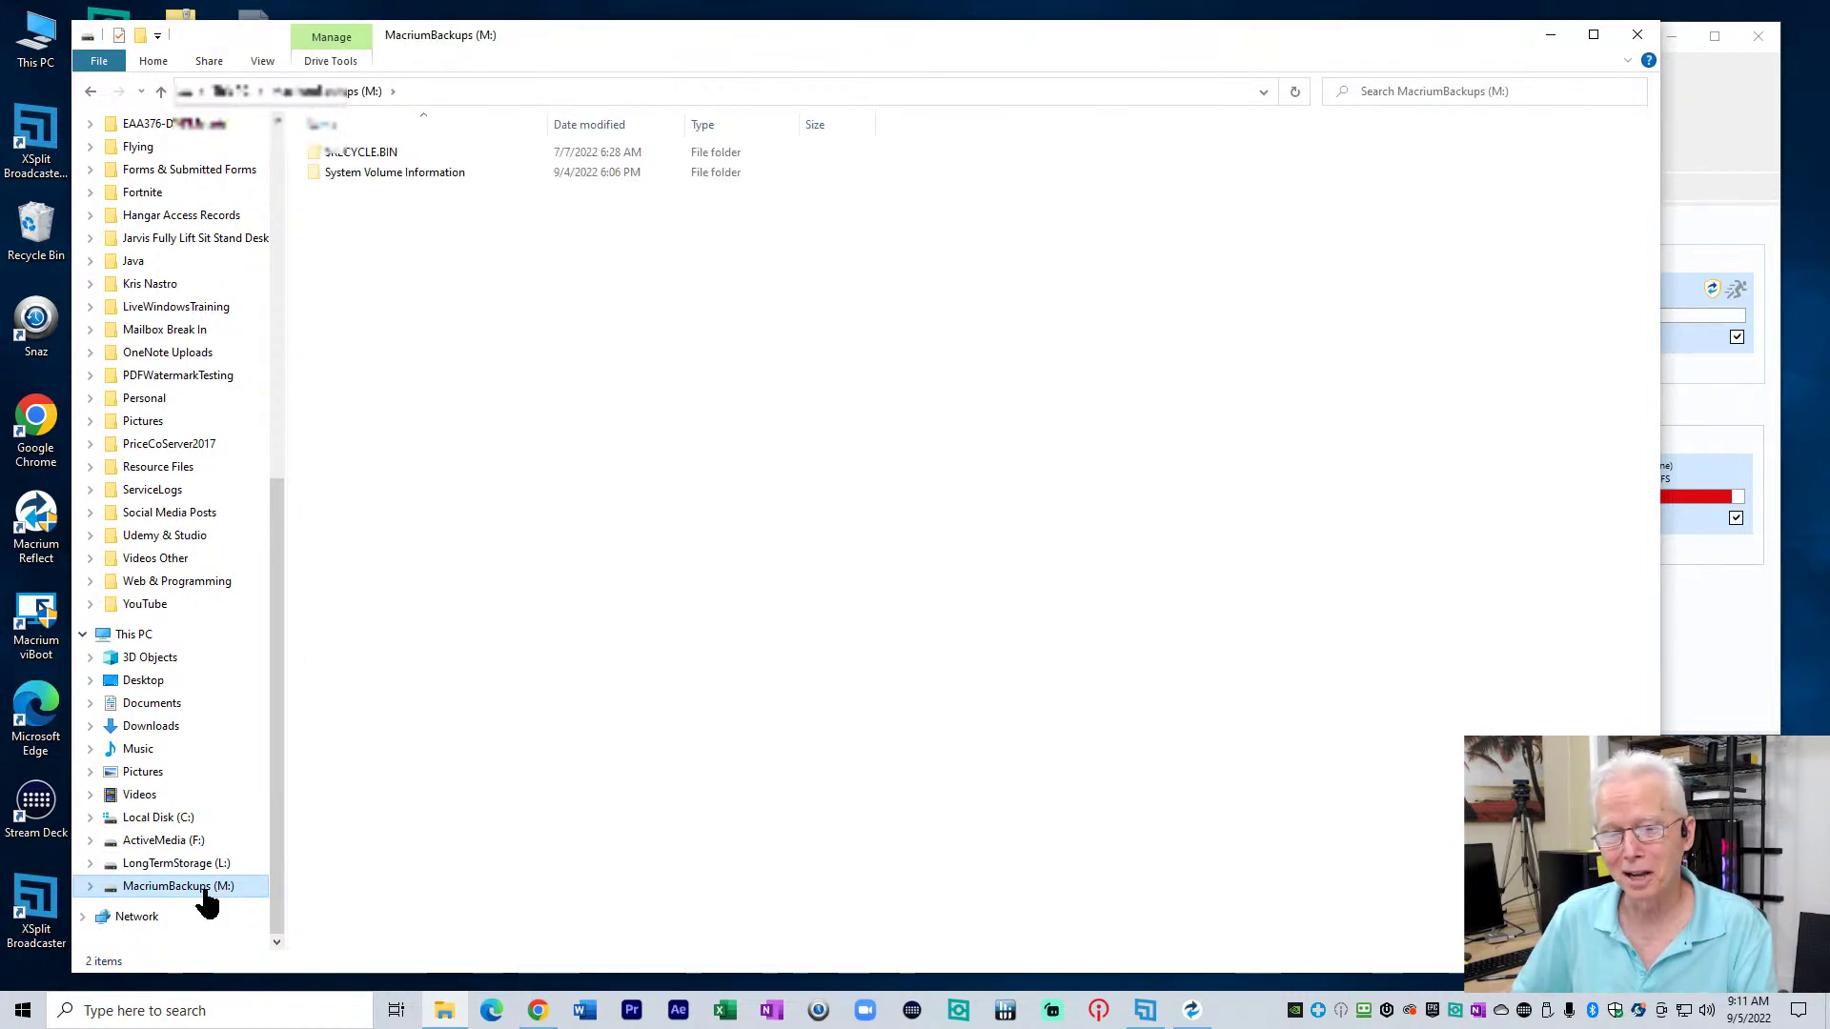
Open Disk Management, move its window clear of the folder tree and select the LongTermStorage (L:) volume on Disk 0
{"action": "right_click", "coordinate": [22, 1012]}
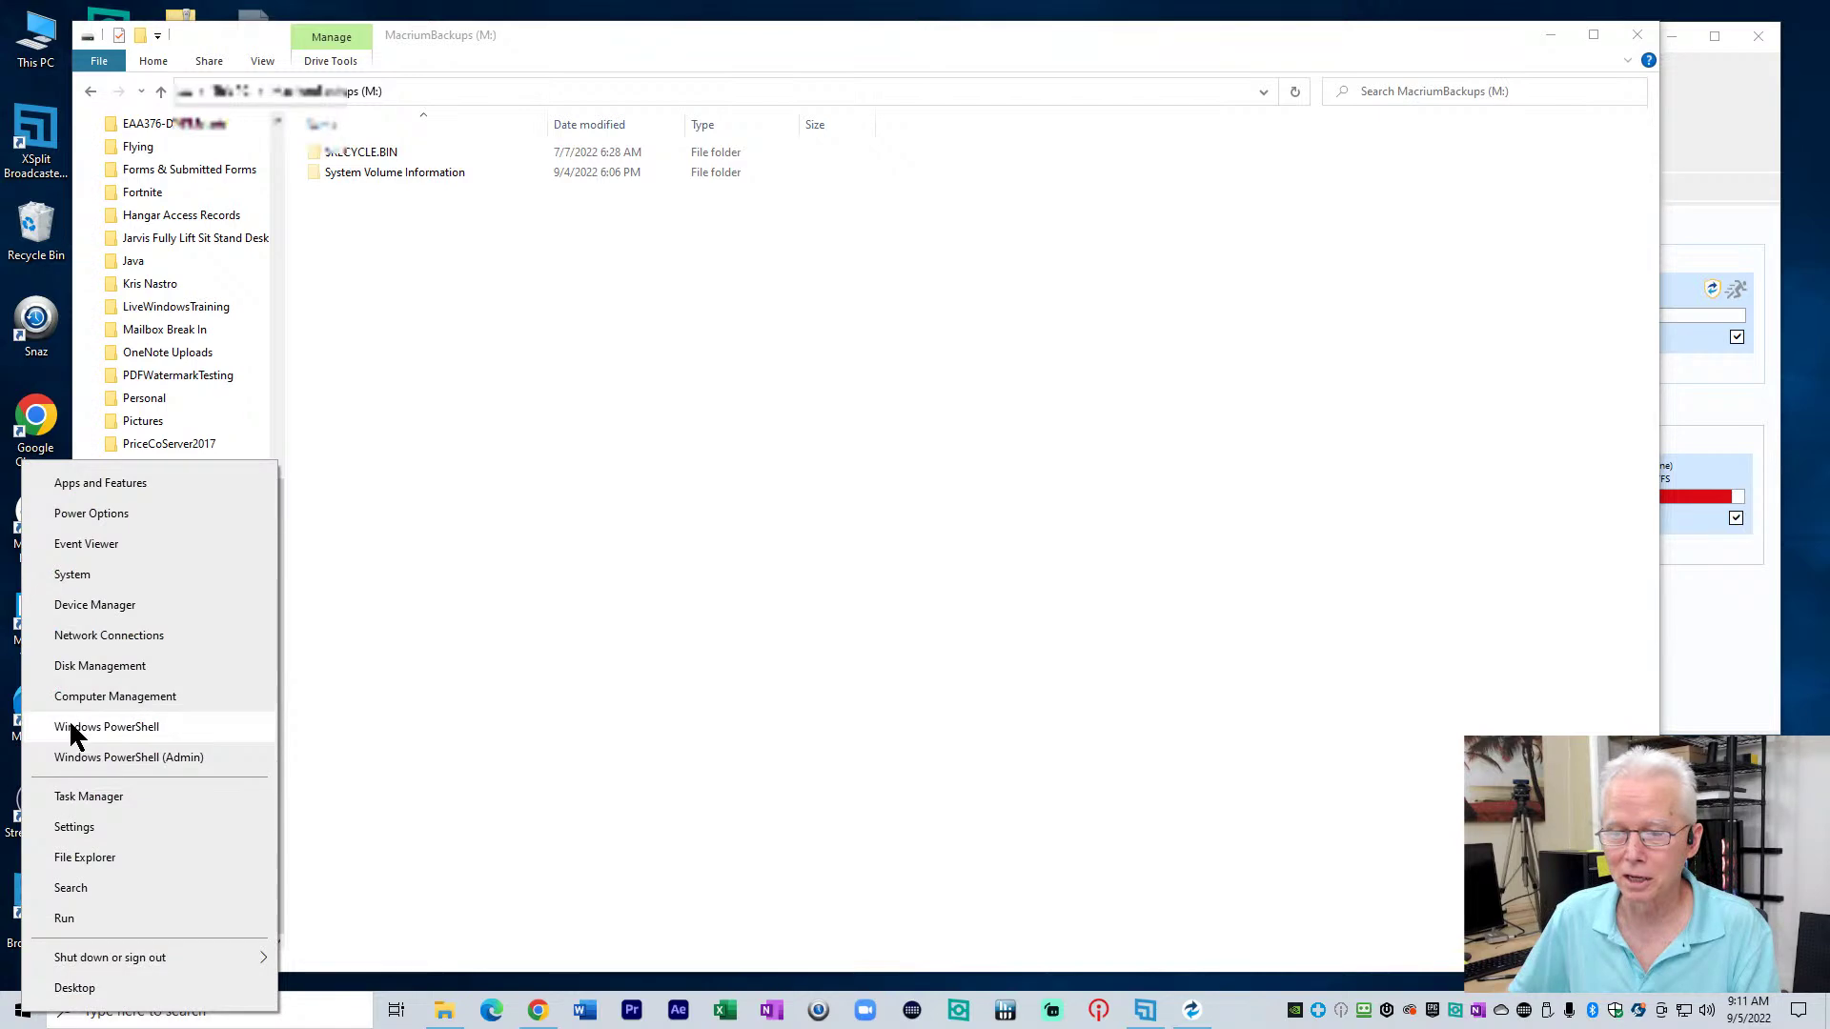
{"action": "left_click", "coordinate": [84, 667]}
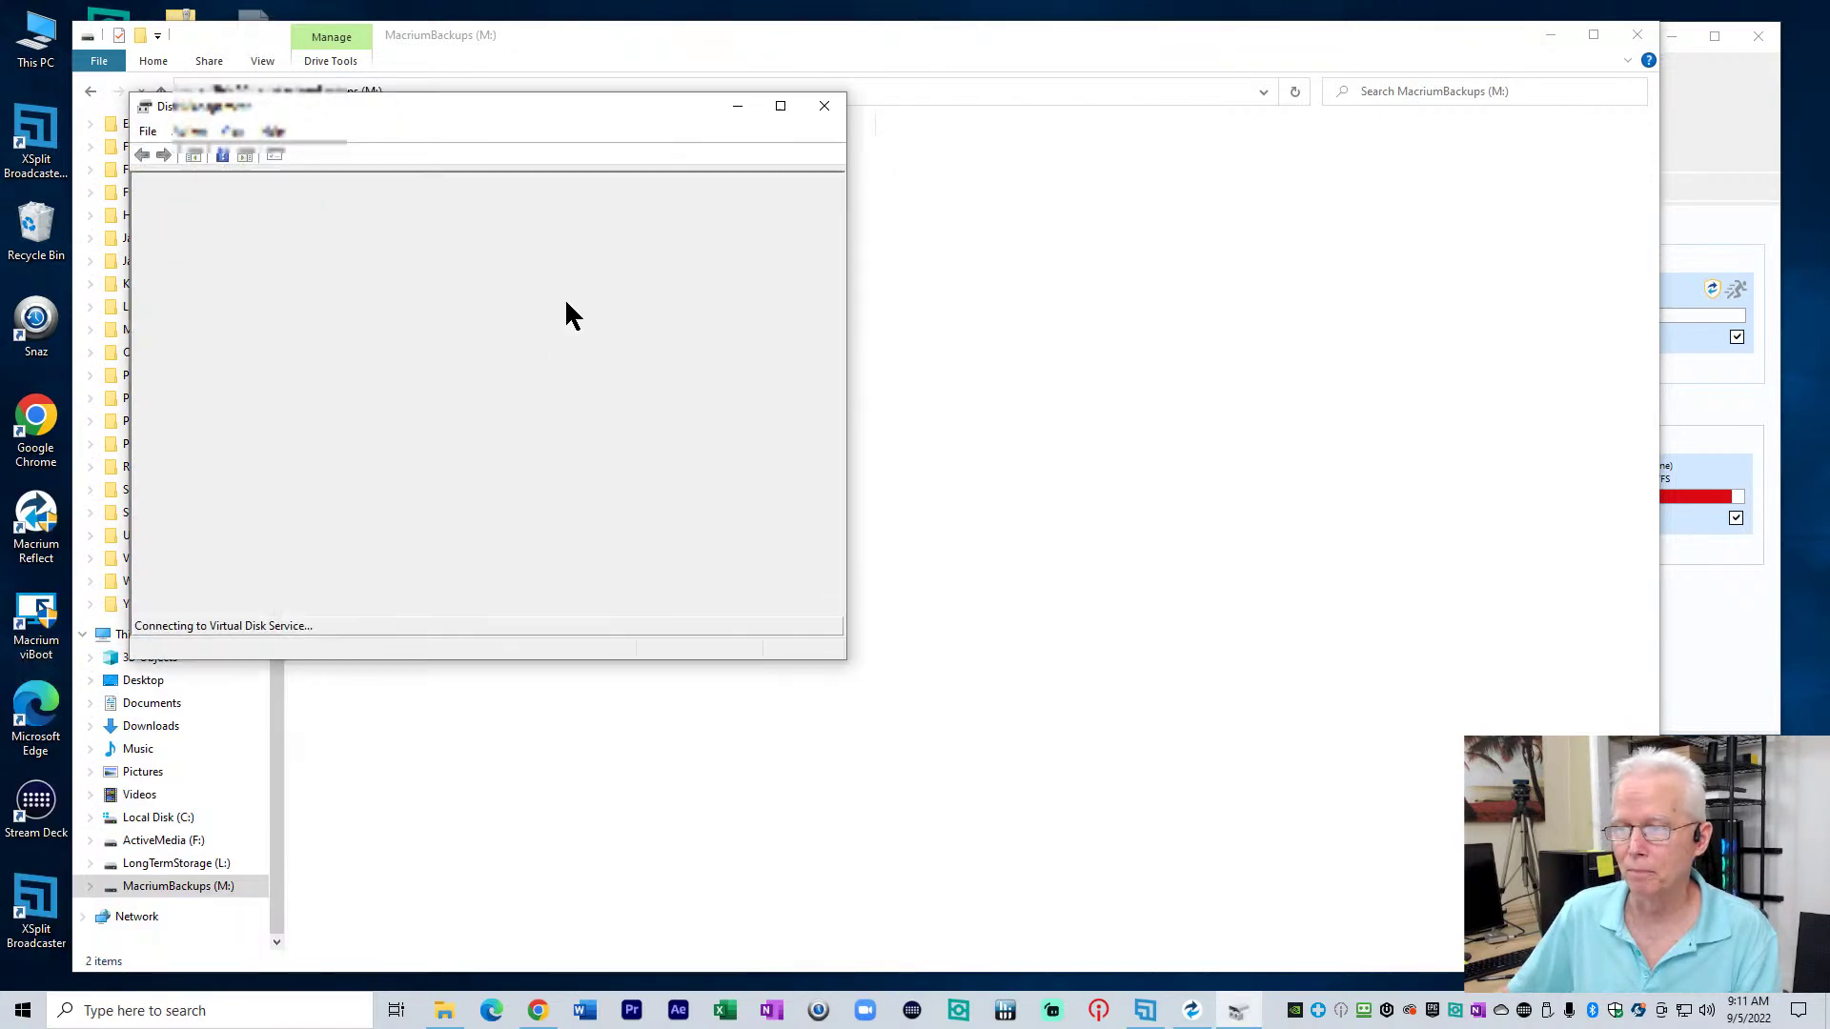
{"action": "left_click_drag", "start_coordinate": [479, 117], "coordinate": [946, 149]}
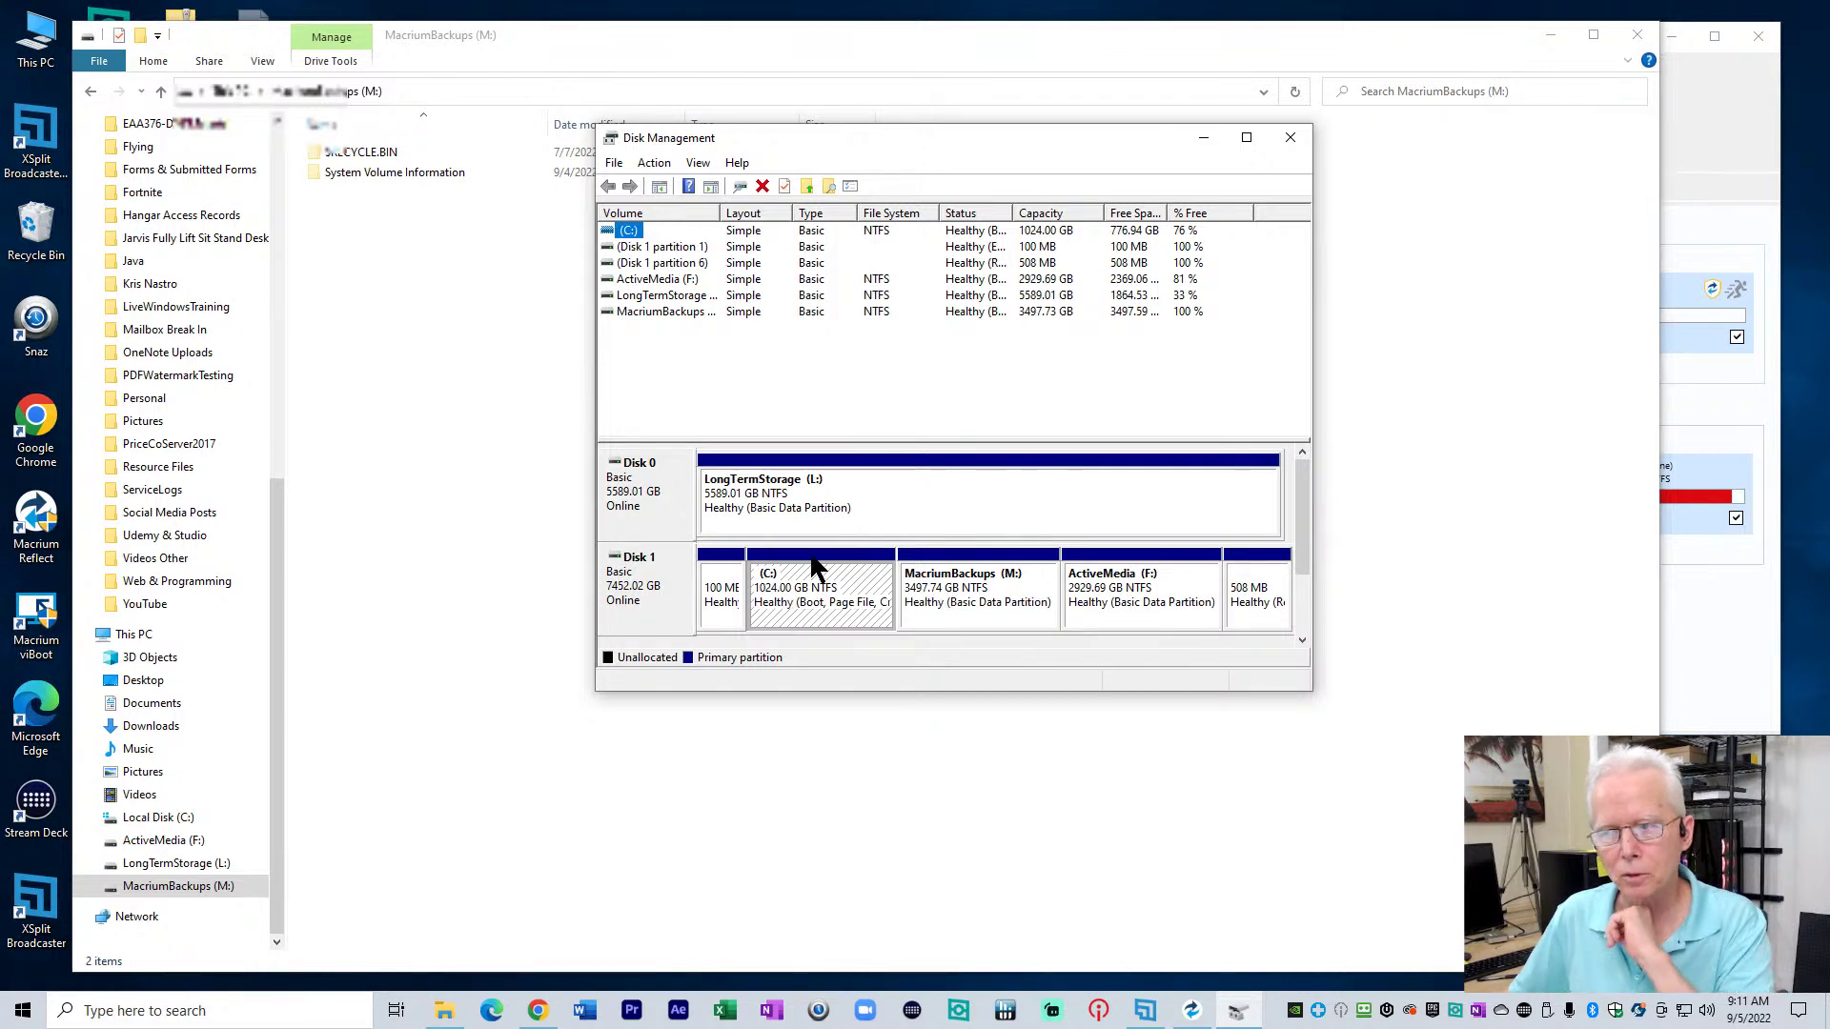
{"action": "left_click", "coordinate": [816, 484]}
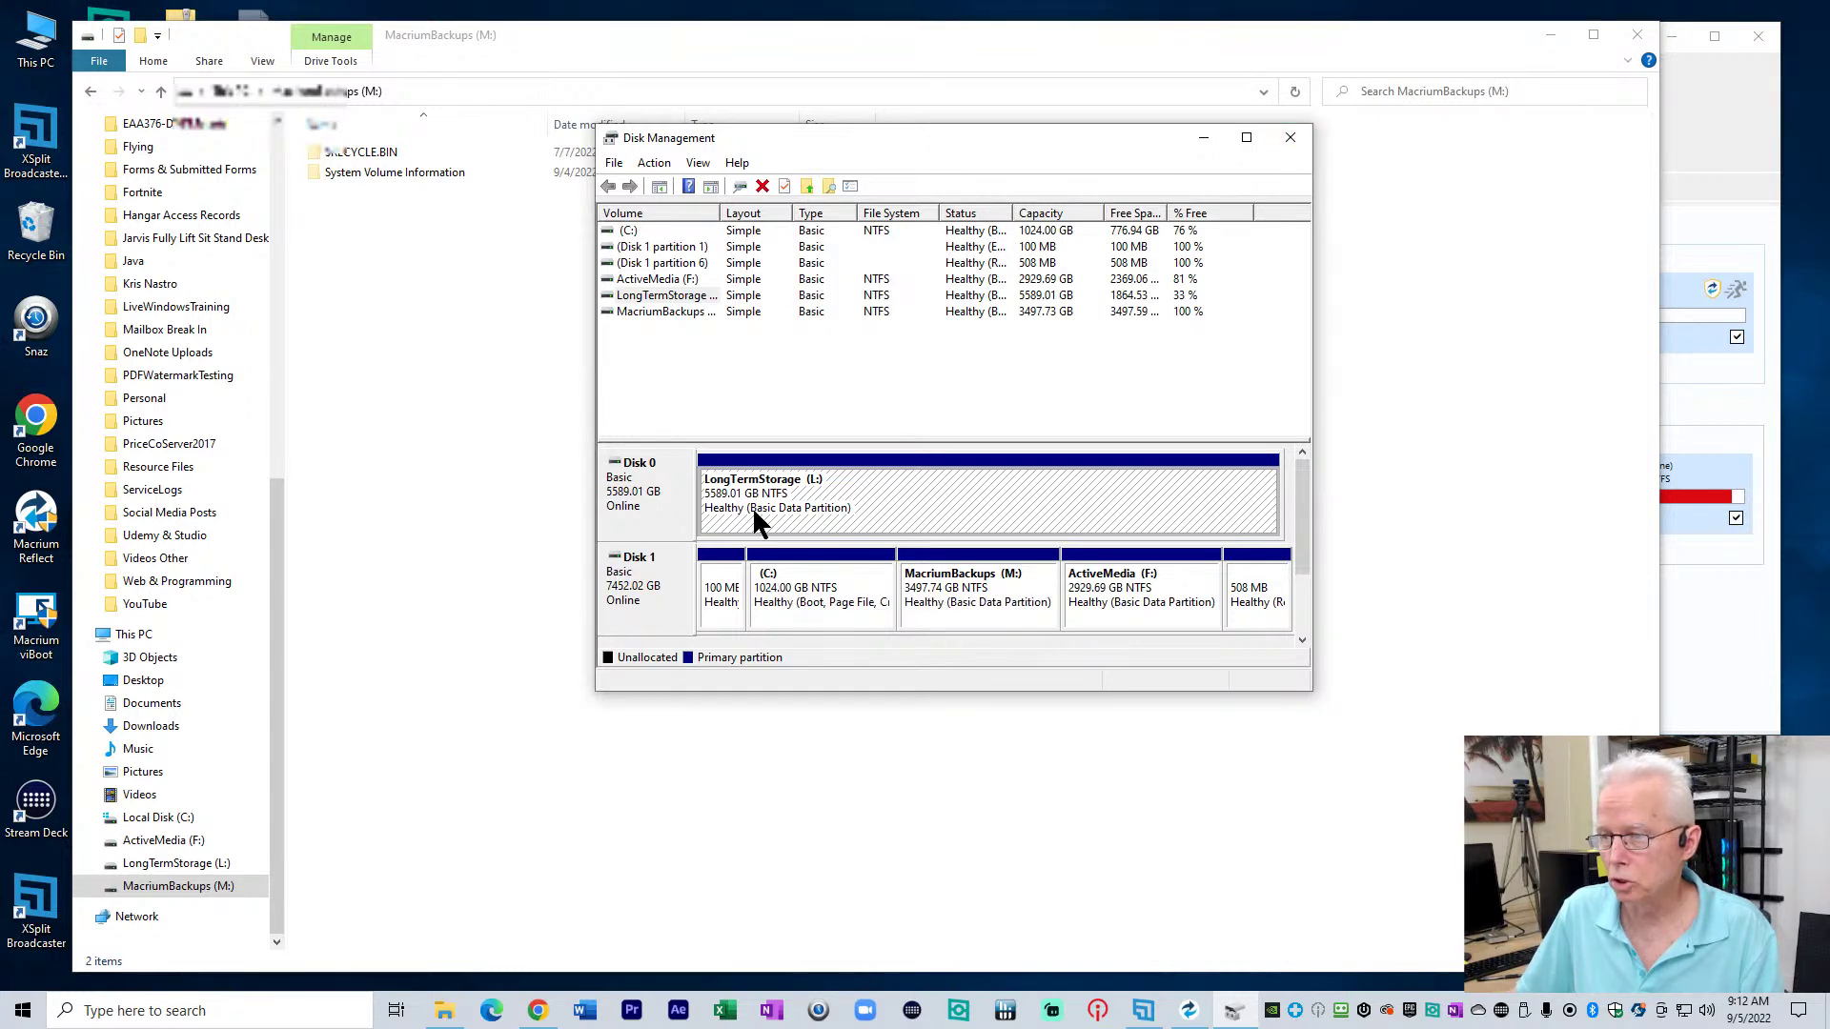
Rename the MacriumBackups (M:) volume on Disk 1 to UnNamed through its properties
{"action": "left_click", "coordinate": [951, 591]}
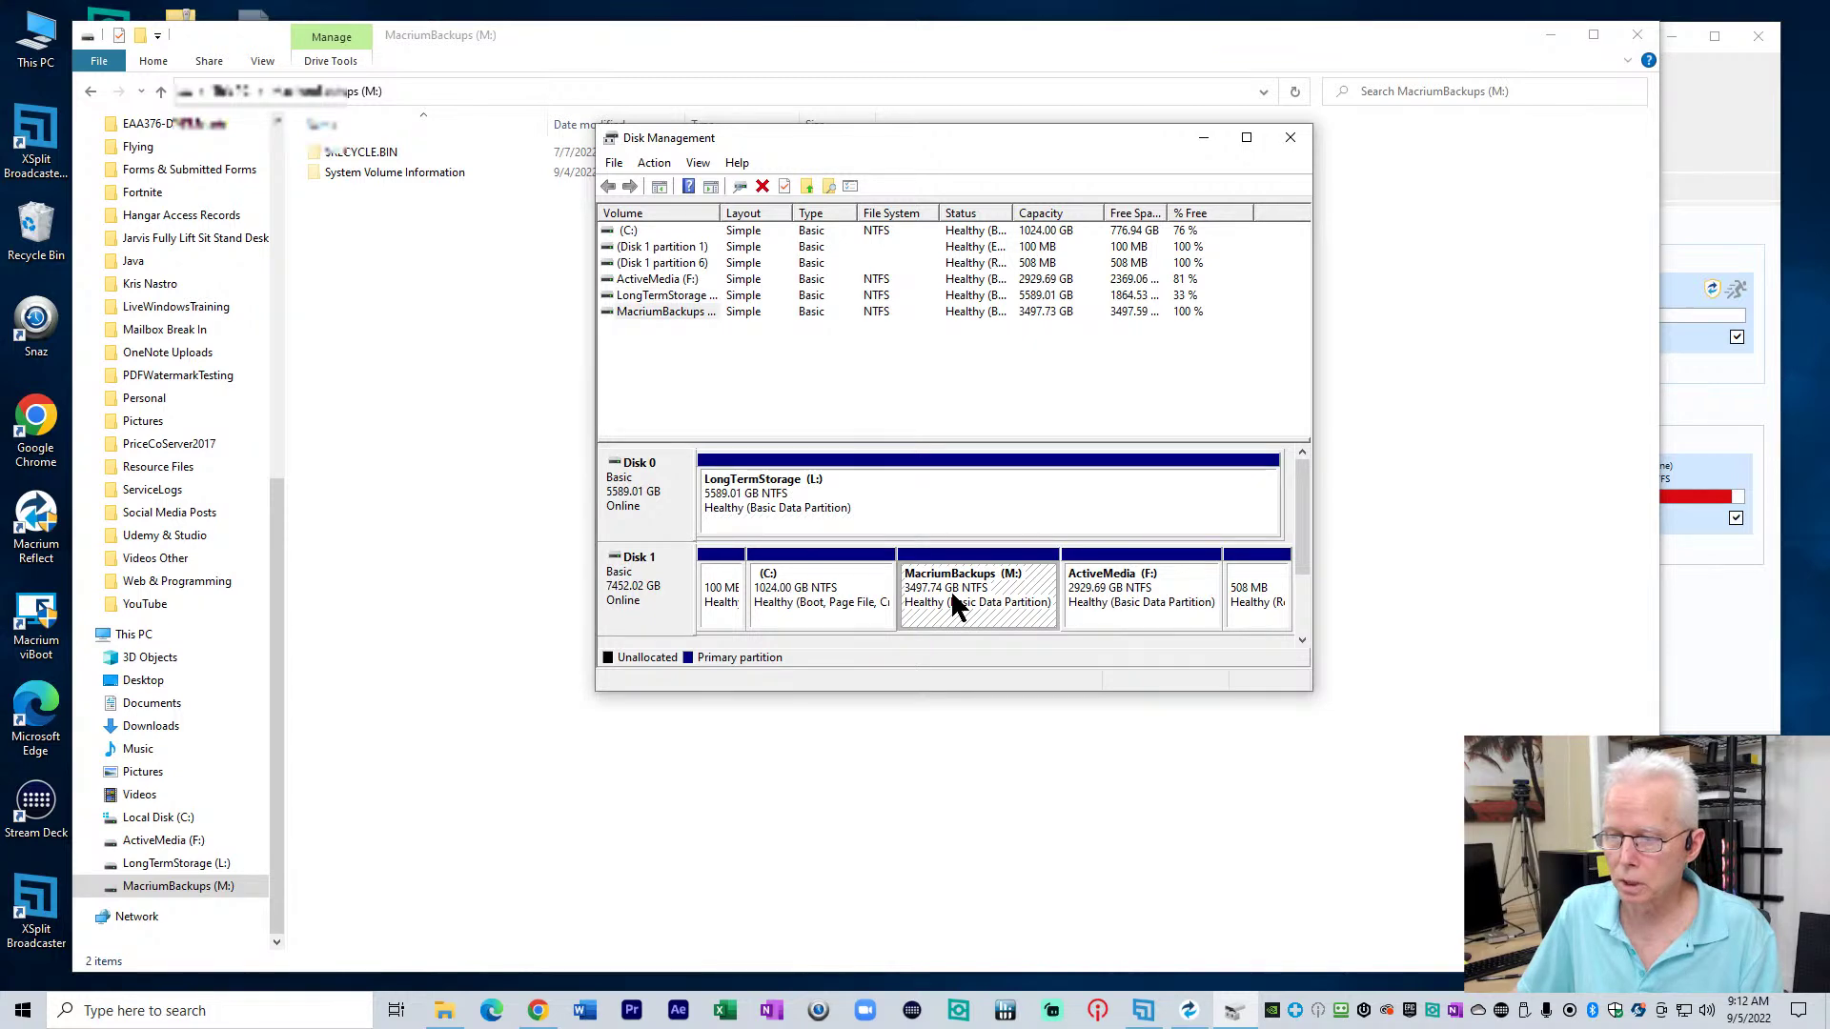
{"action": "right_click", "coordinate": [951, 591]}
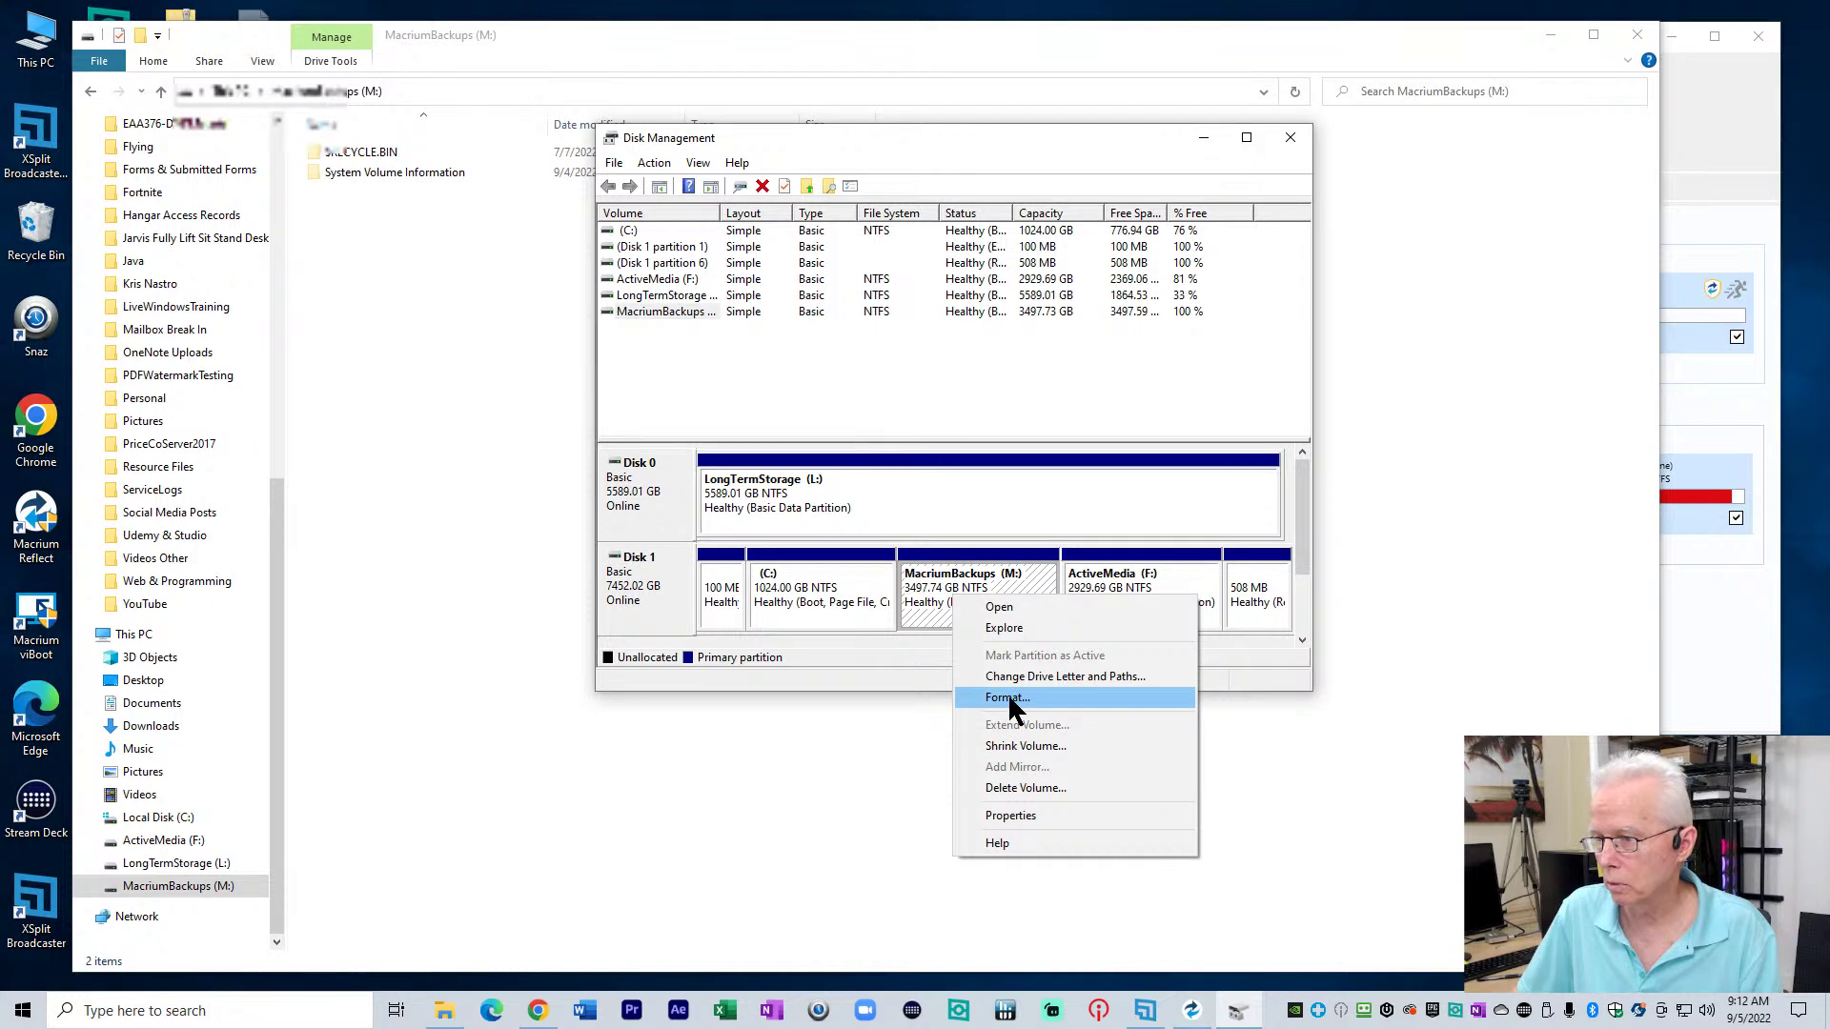
{"action": "left_click", "coordinate": [1027, 820]}
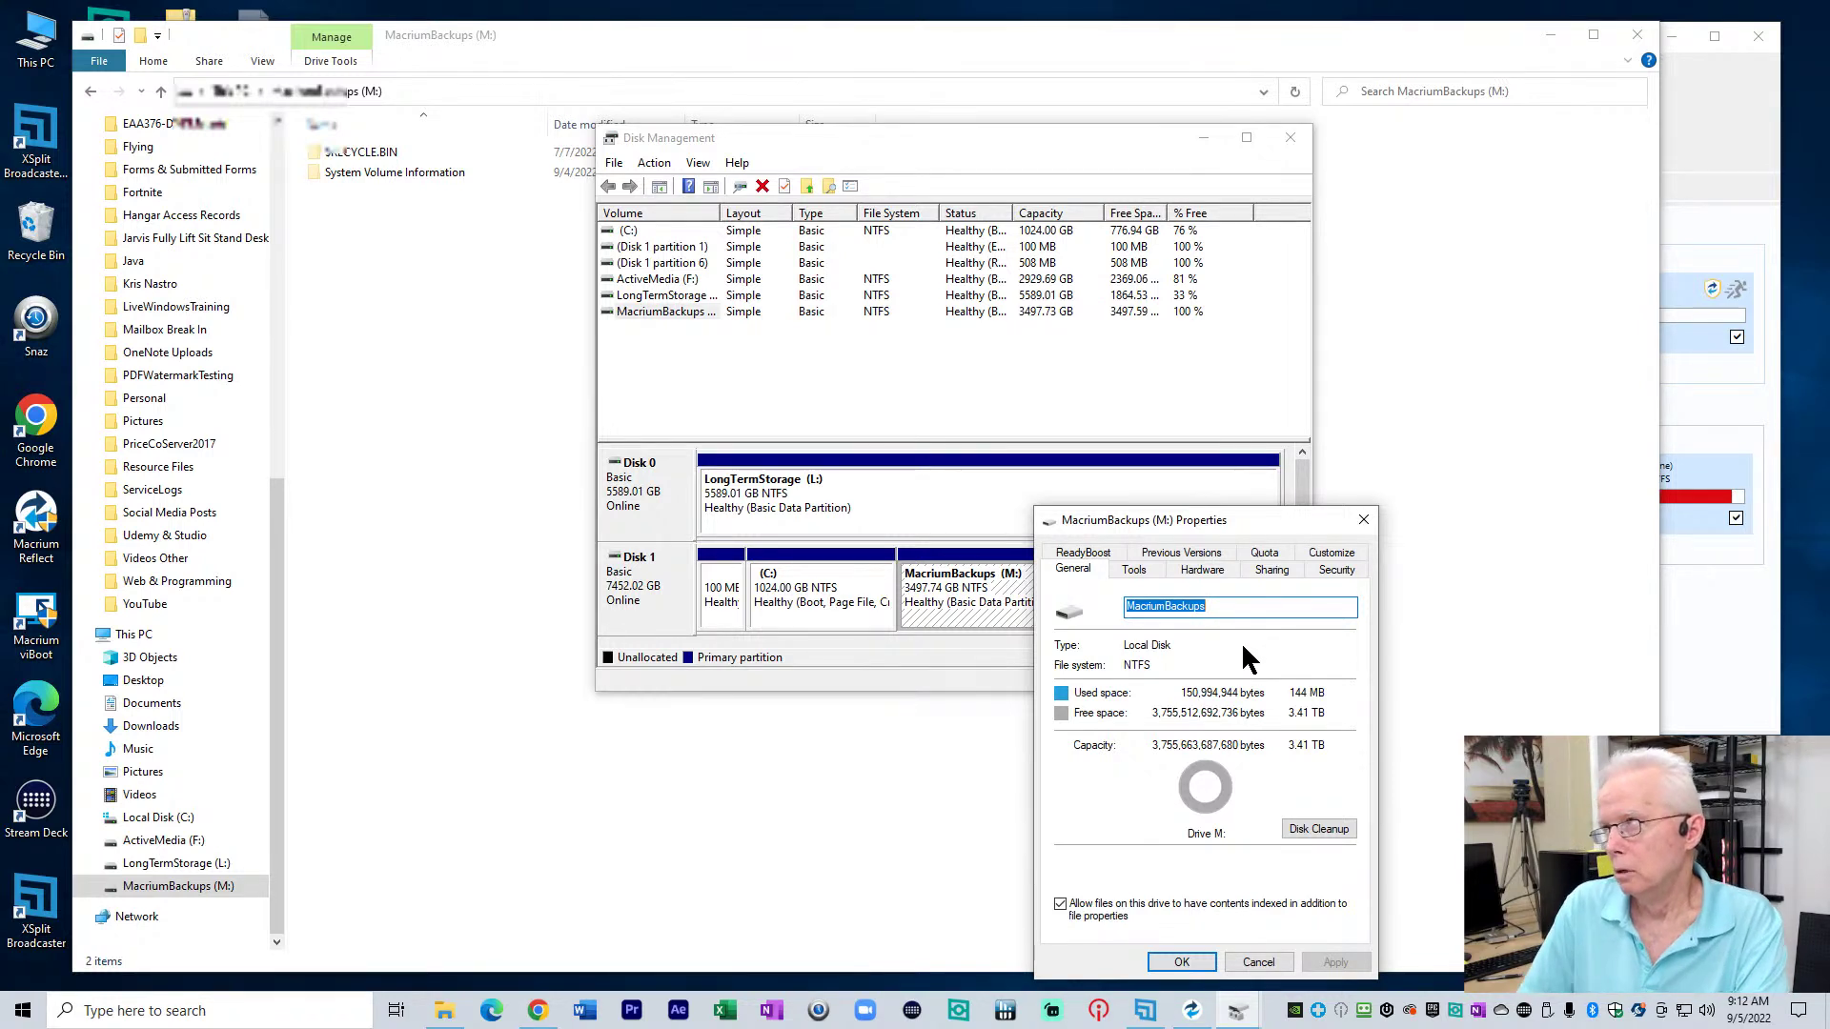
{"action": "type", "text": "UnN"}
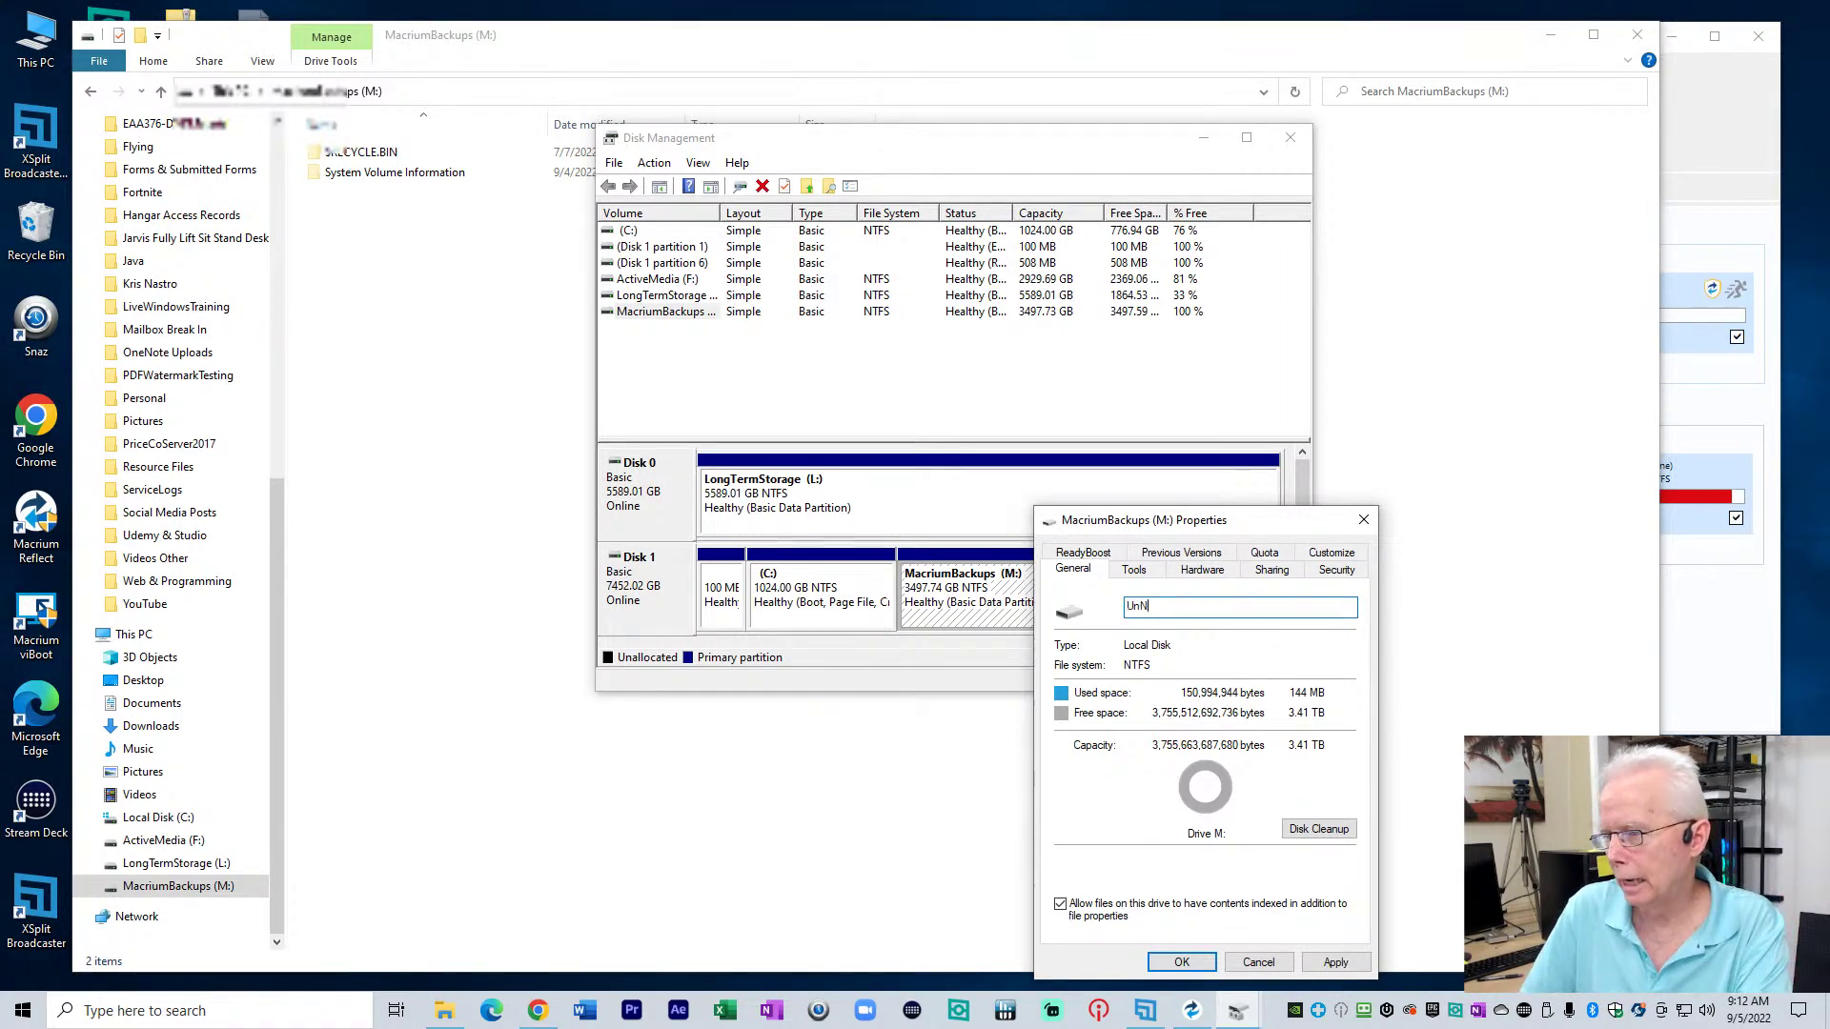
{"action": "type", "text": "amed"}
{"action": "key", "text": "Return"}
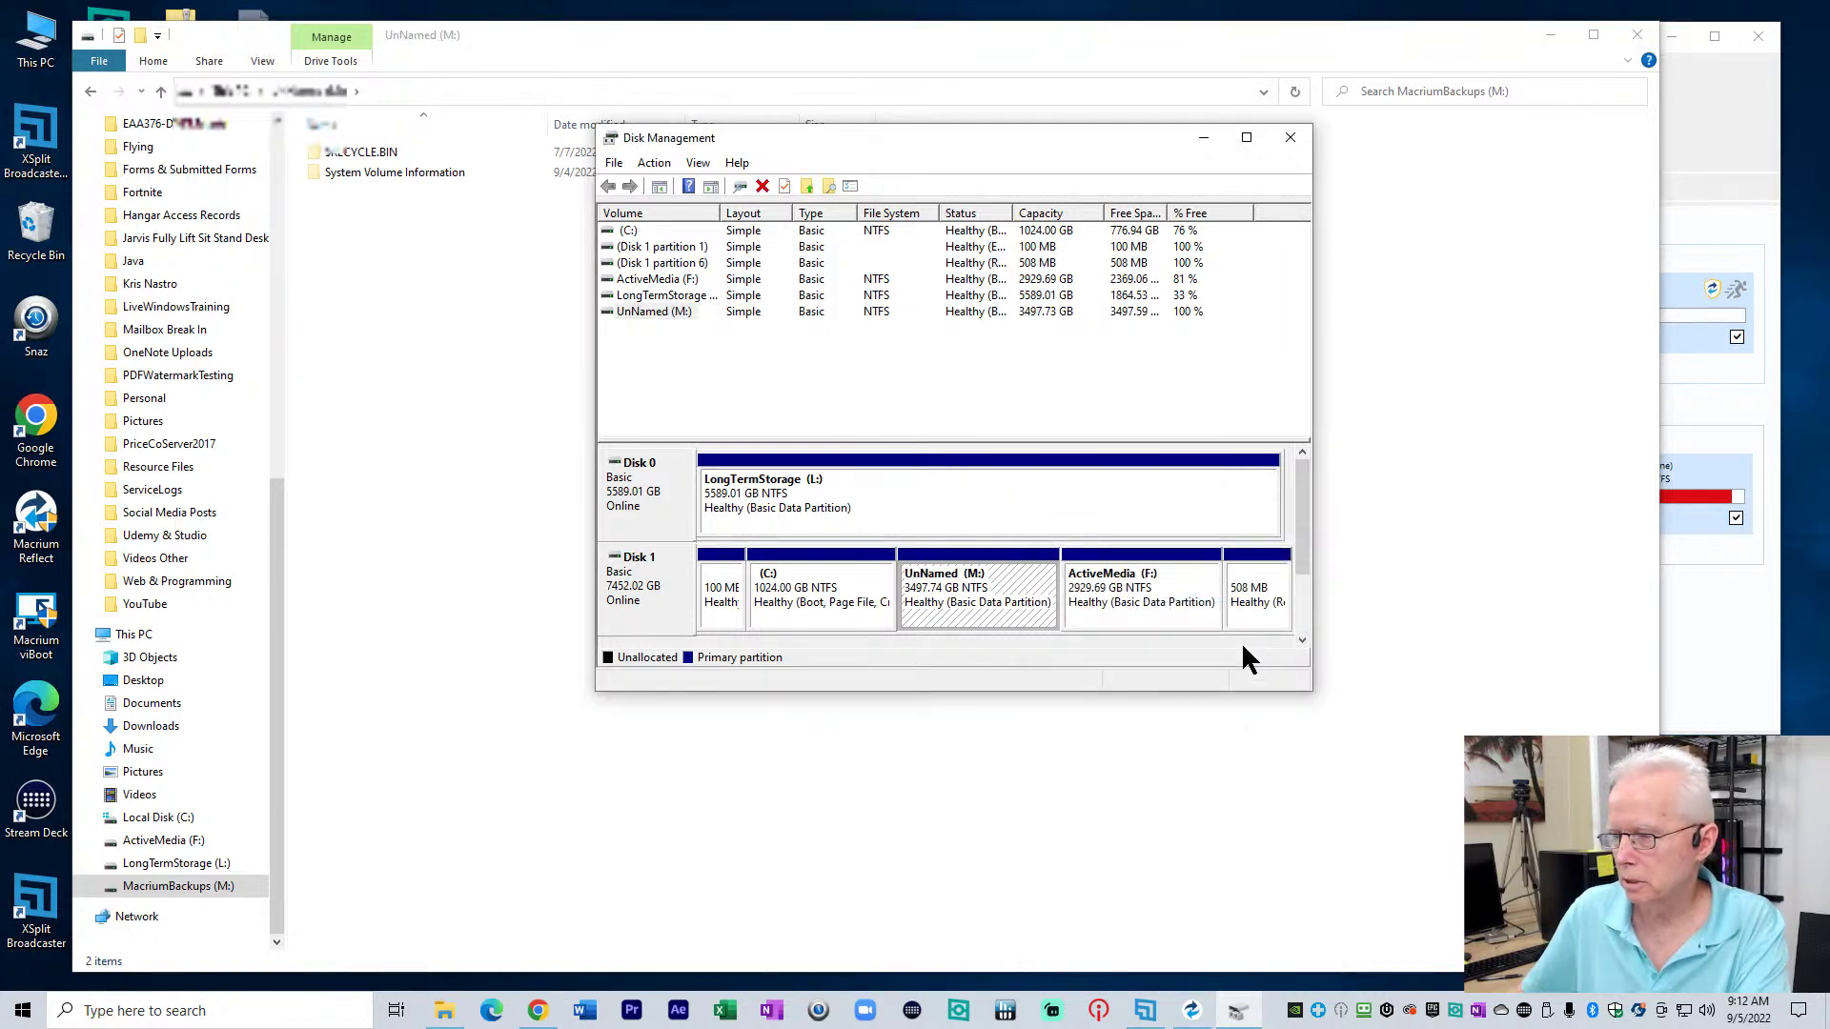
Rename the LongTermStorage (L:) volume on Disk 0 to LongTermStorage&Backups through its properties
{"action": "left_click", "coordinate": [837, 484]}
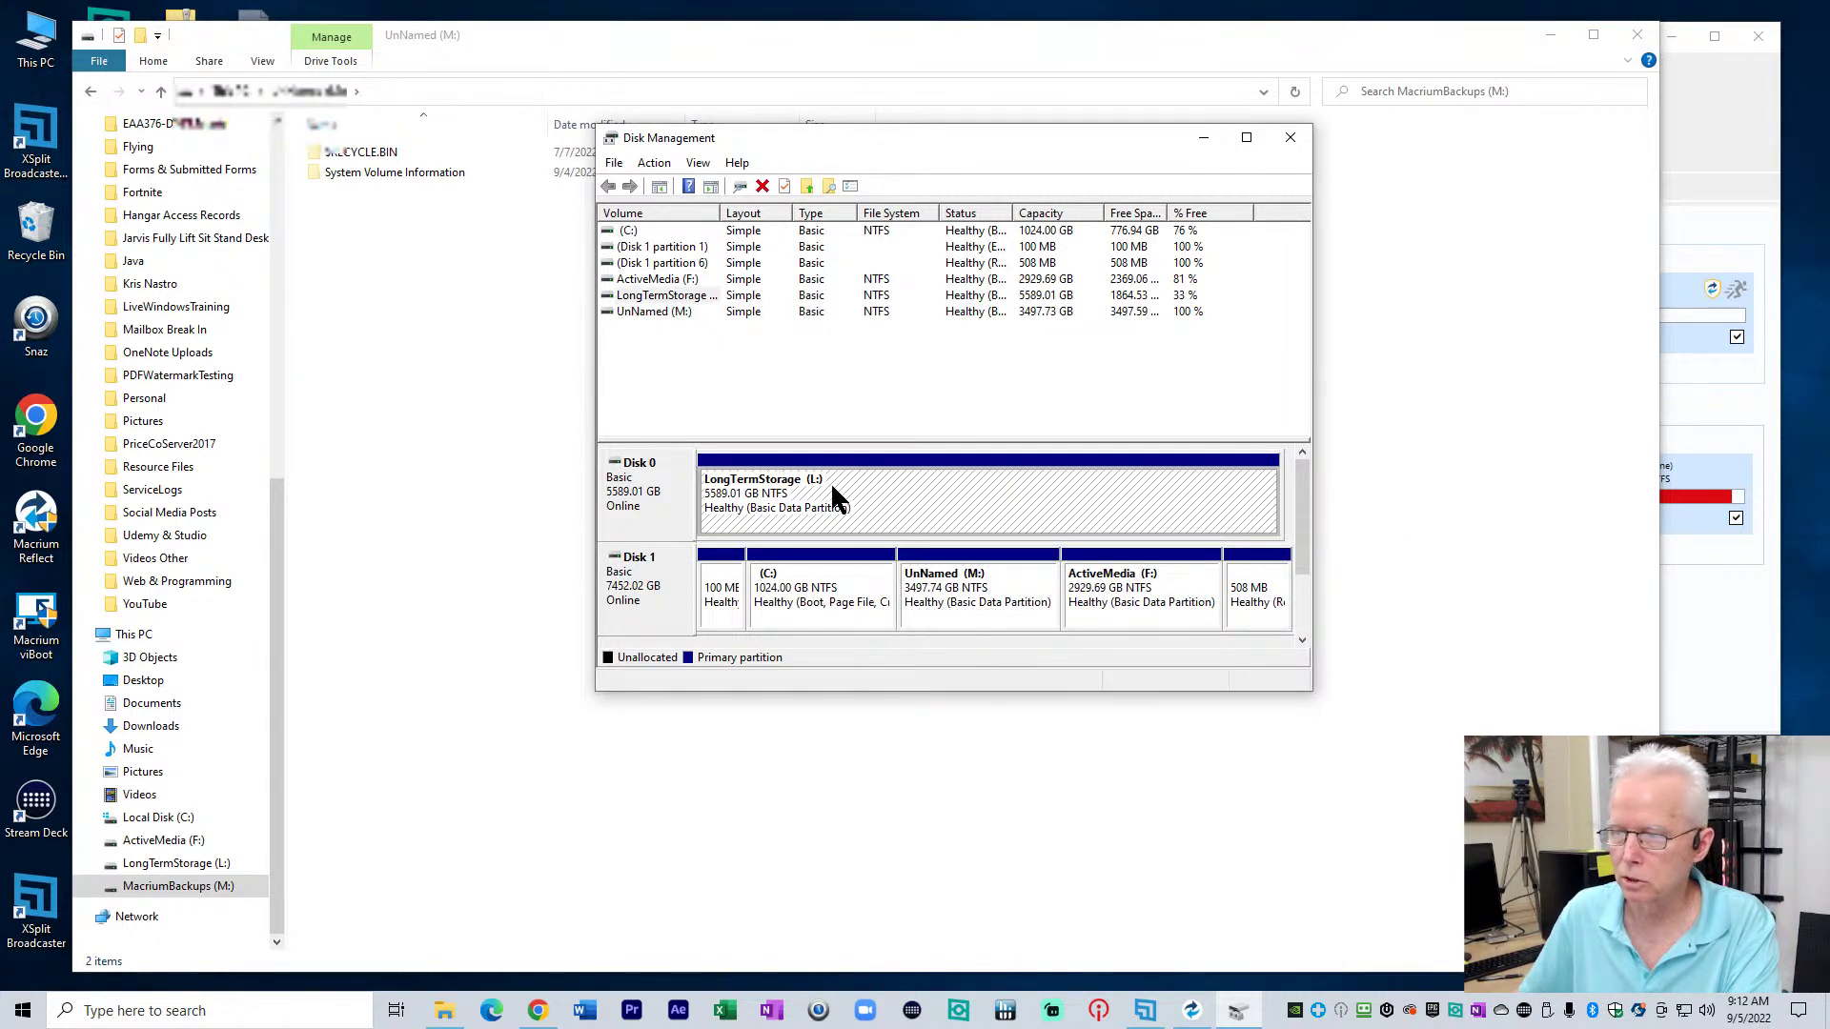
{"action": "right_click", "coordinate": [811, 485]}
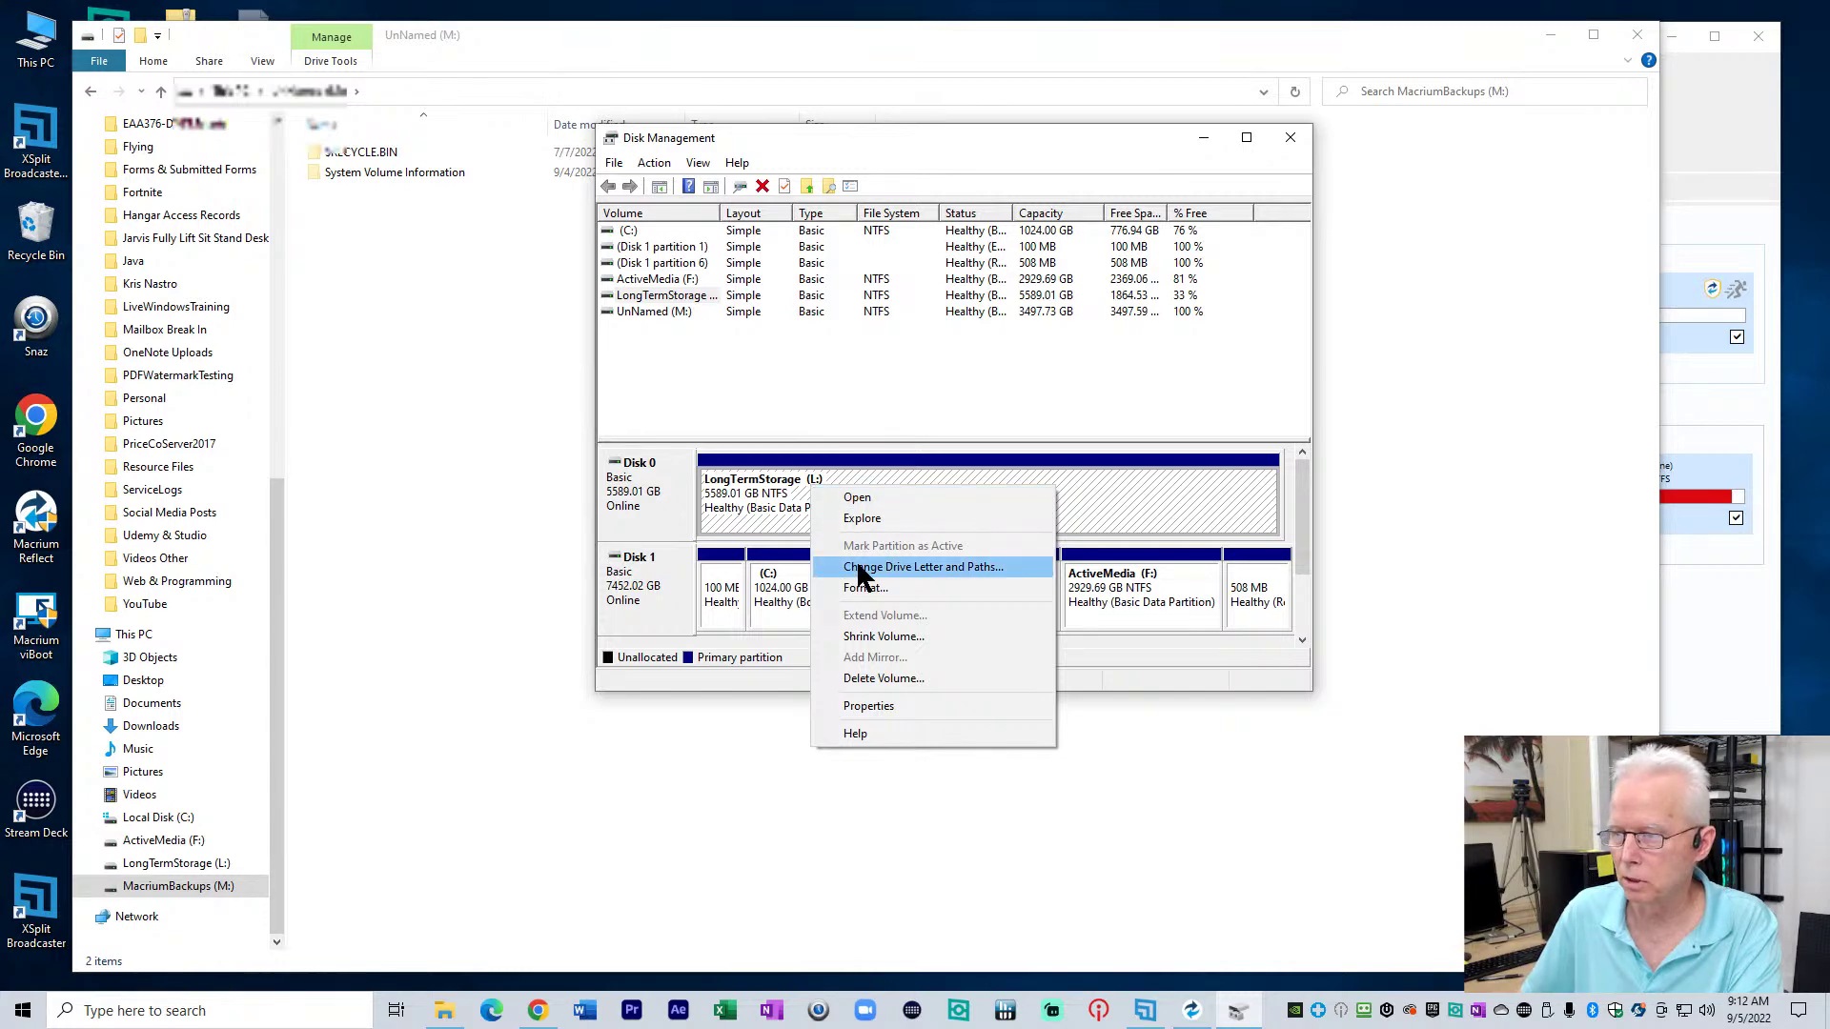
{"action": "left_click", "coordinate": [867, 705]}
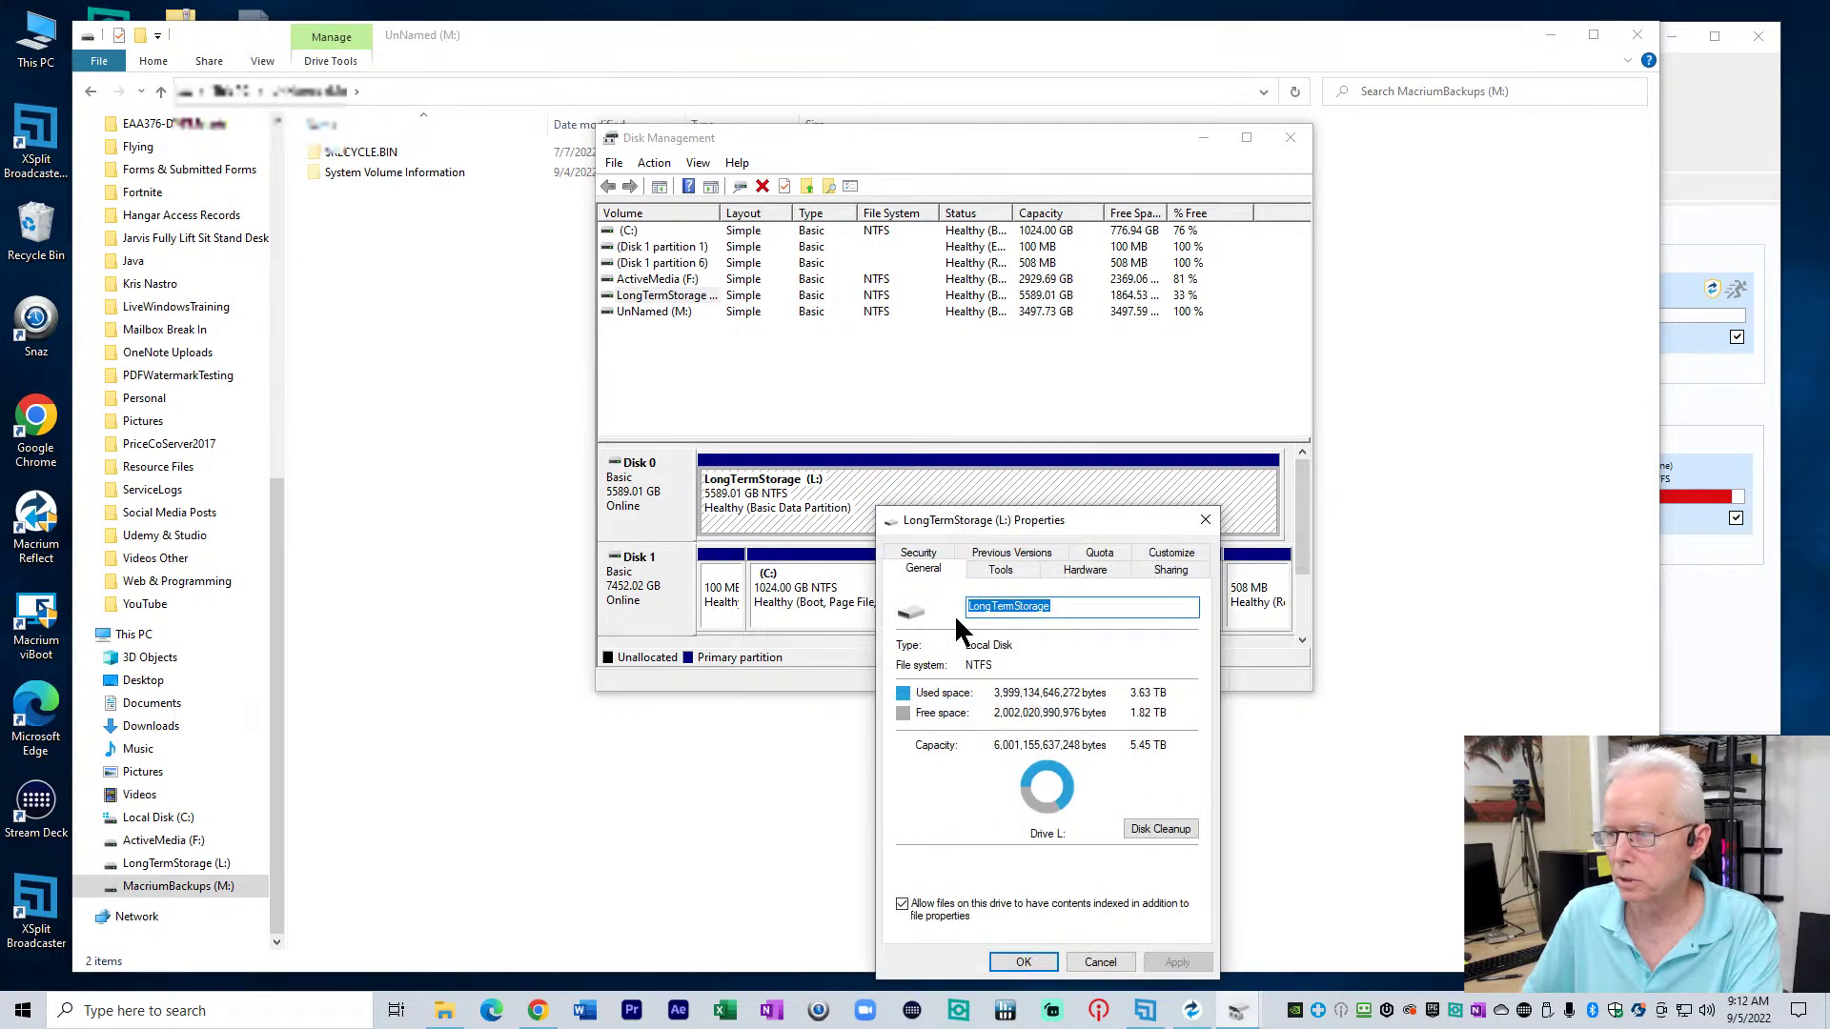
{"action": "left_click", "coordinate": [1060, 606]}
{"action": "type", "text": "&Backups"}
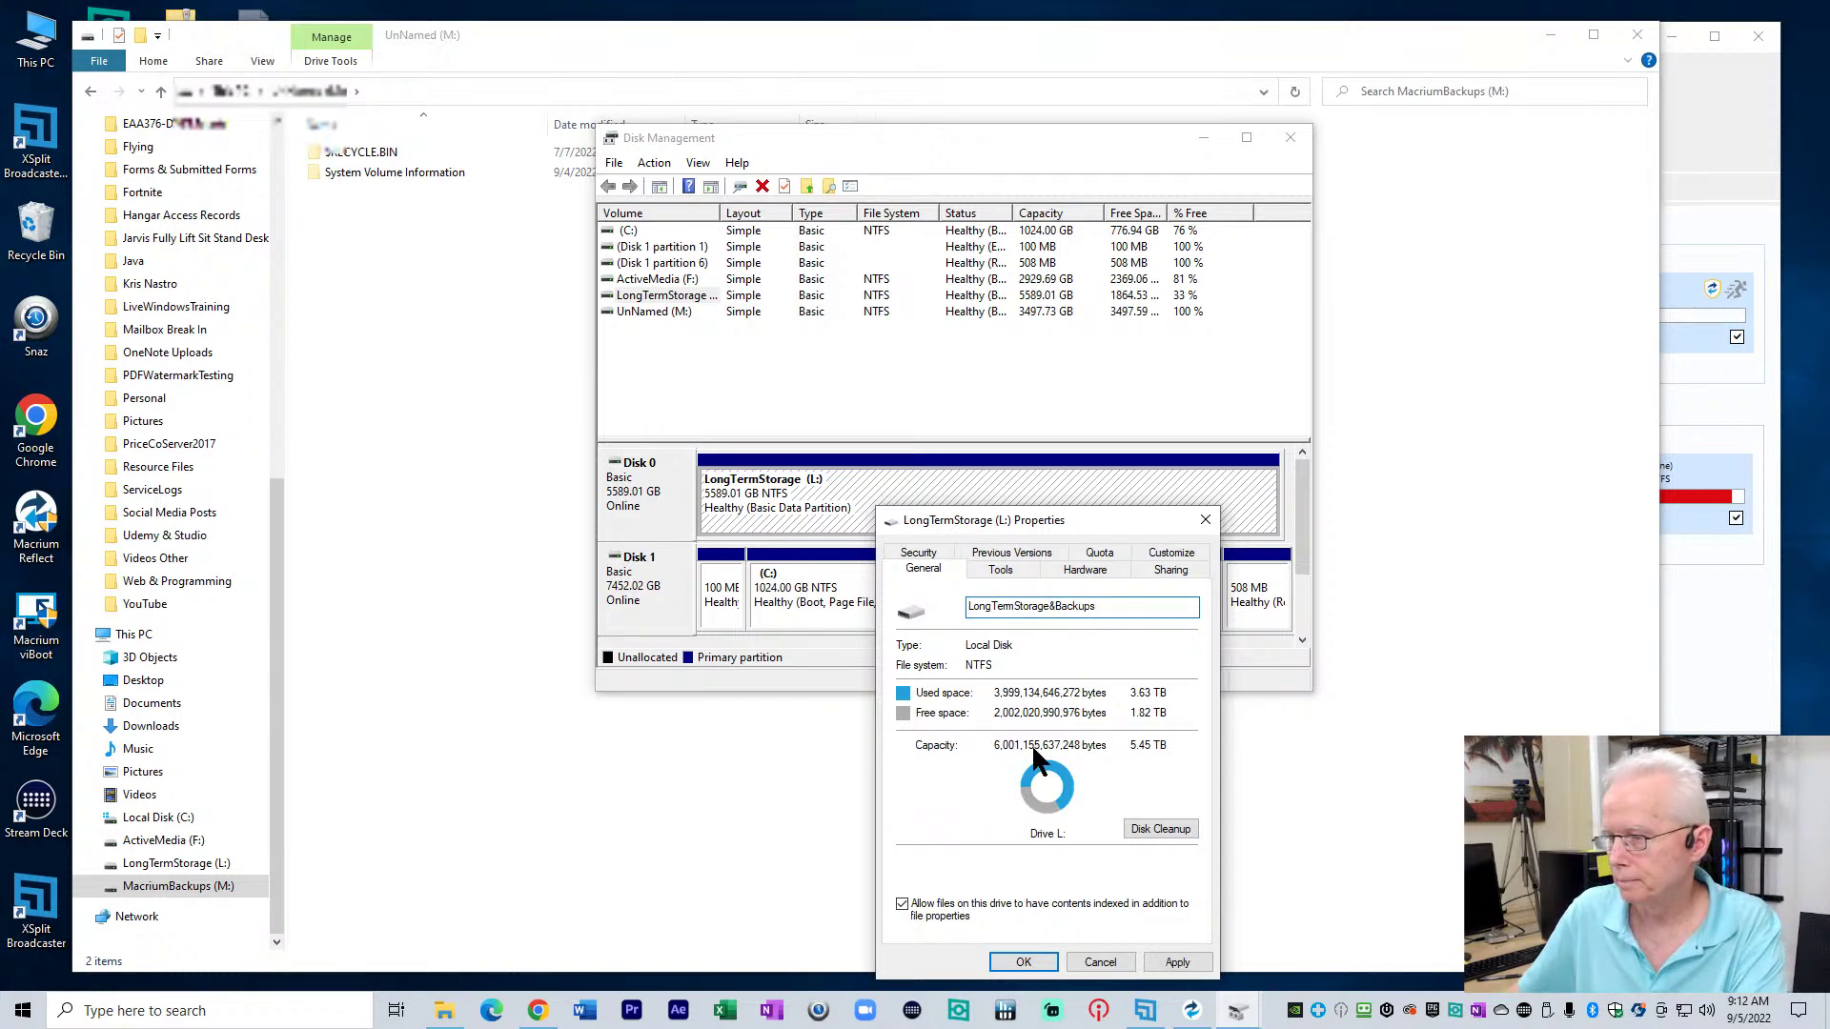
{"action": "left_click", "coordinate": [1034, 966]}
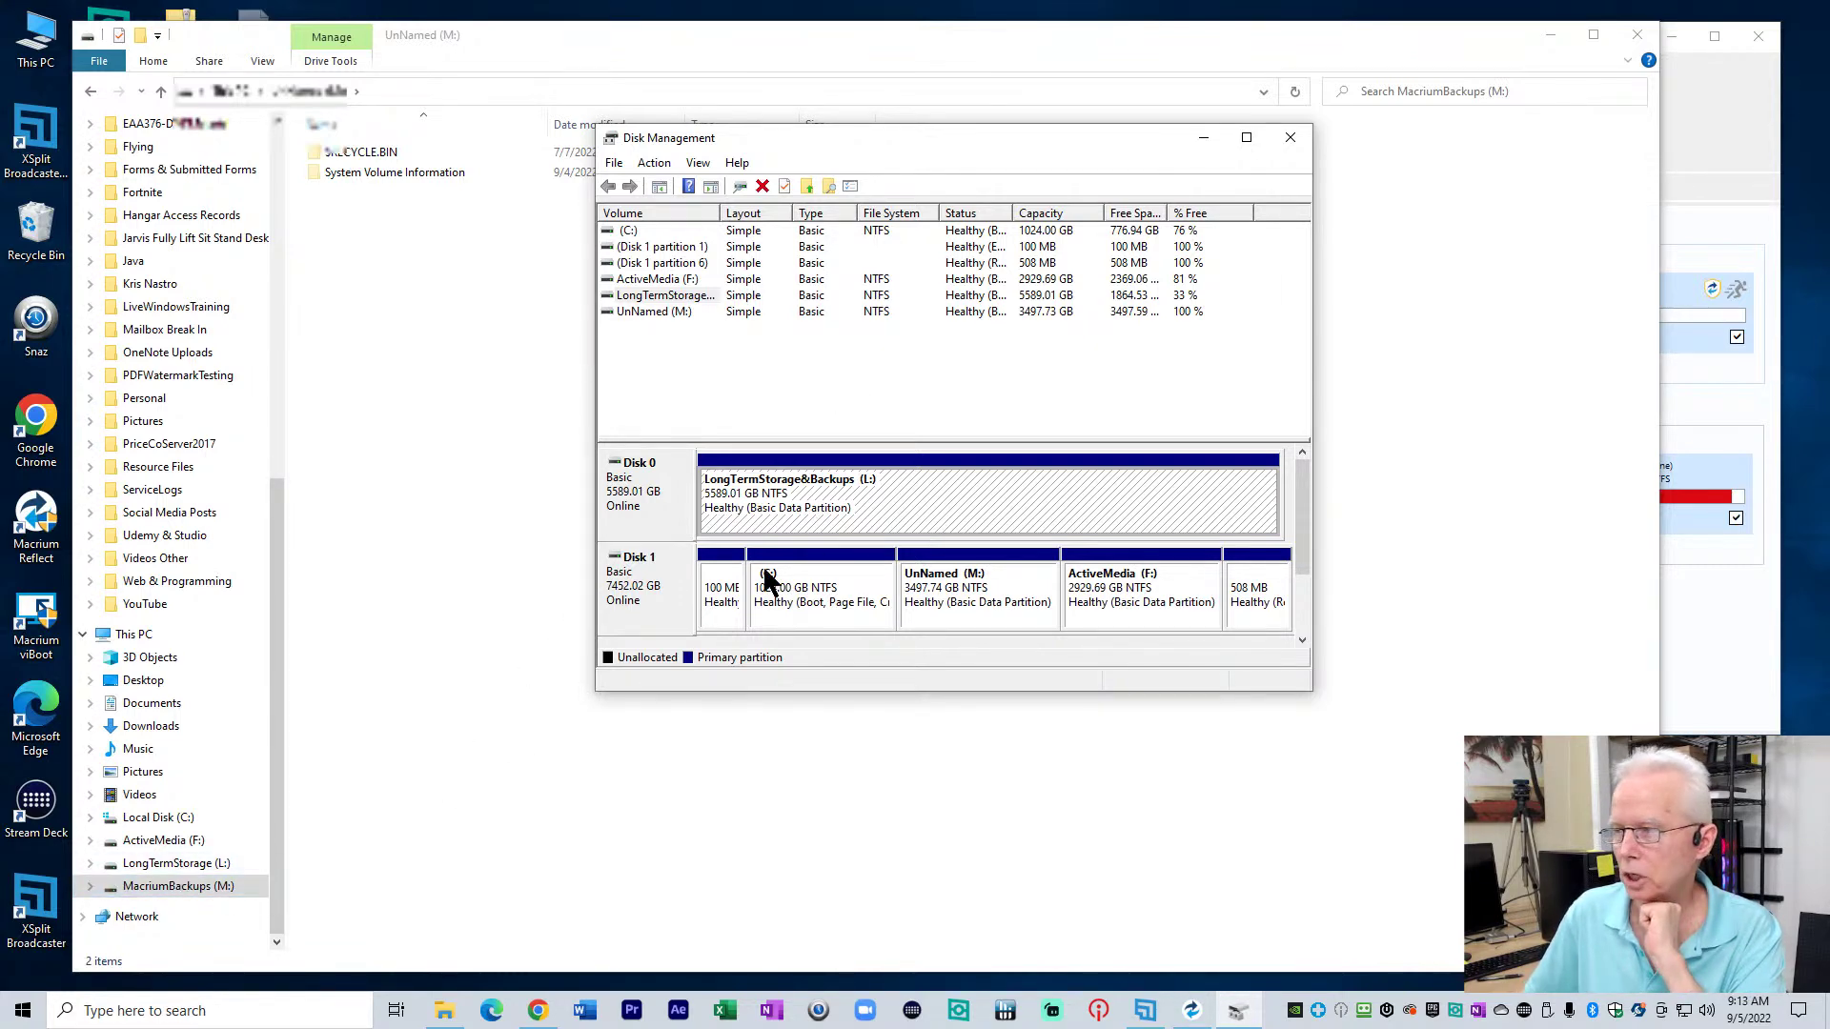
Close Disk Management and reopen File Explorer to view the contents of the LongTermStorage&Backups (L:) drive
{"action": "left_click", "coordinate": [1292, 138]}
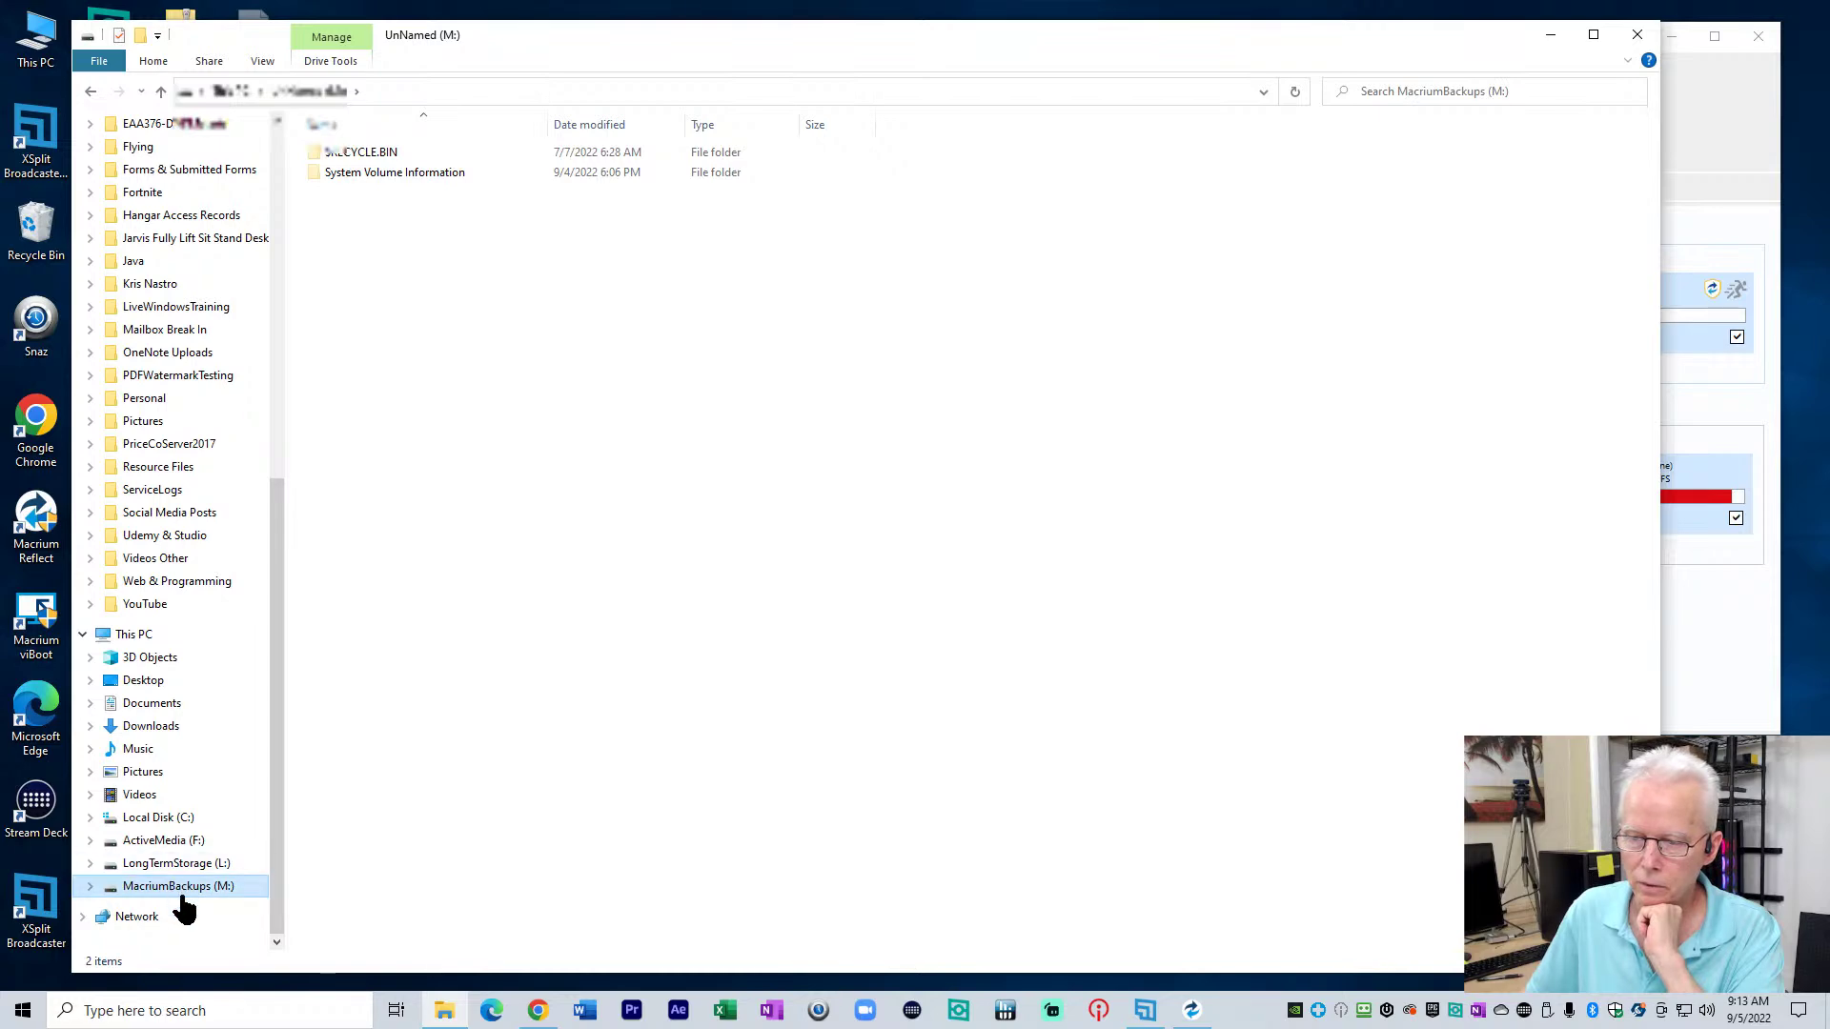
{"action": "left_click", "coordinate": [1637, 36]}
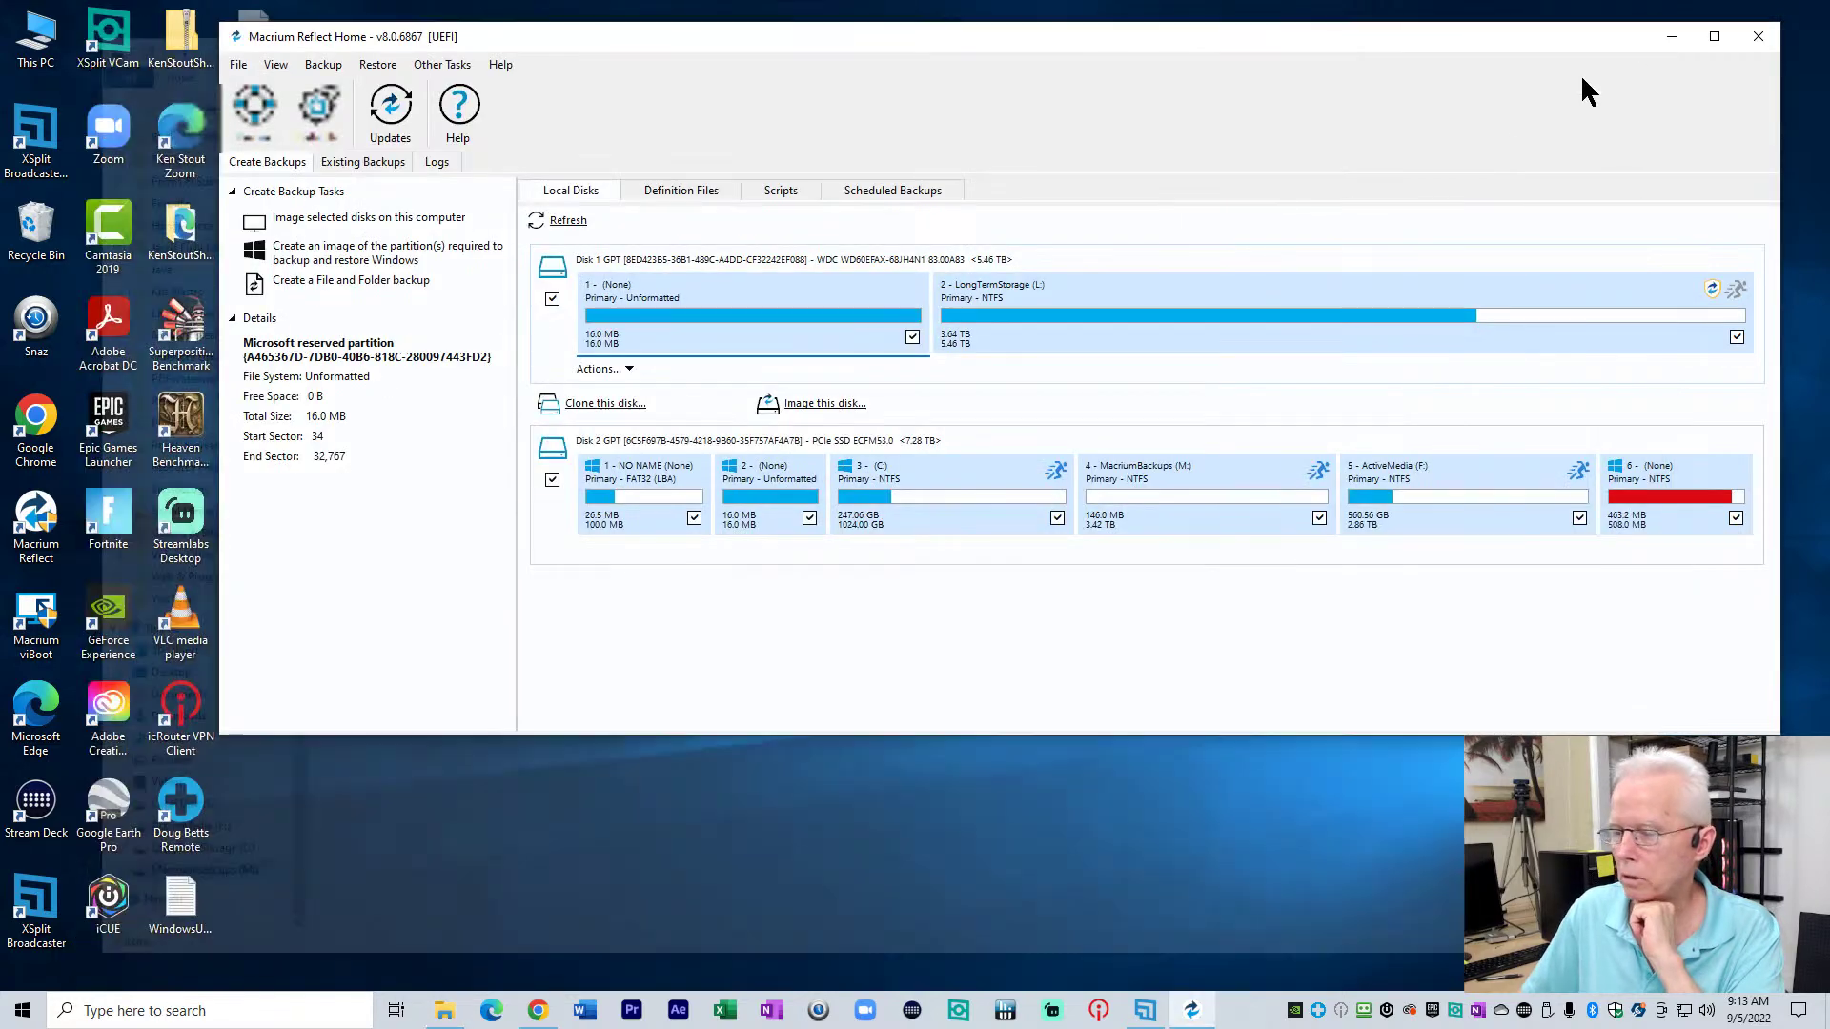
{"action": "left_click", "coordinate": [444, 1009]}
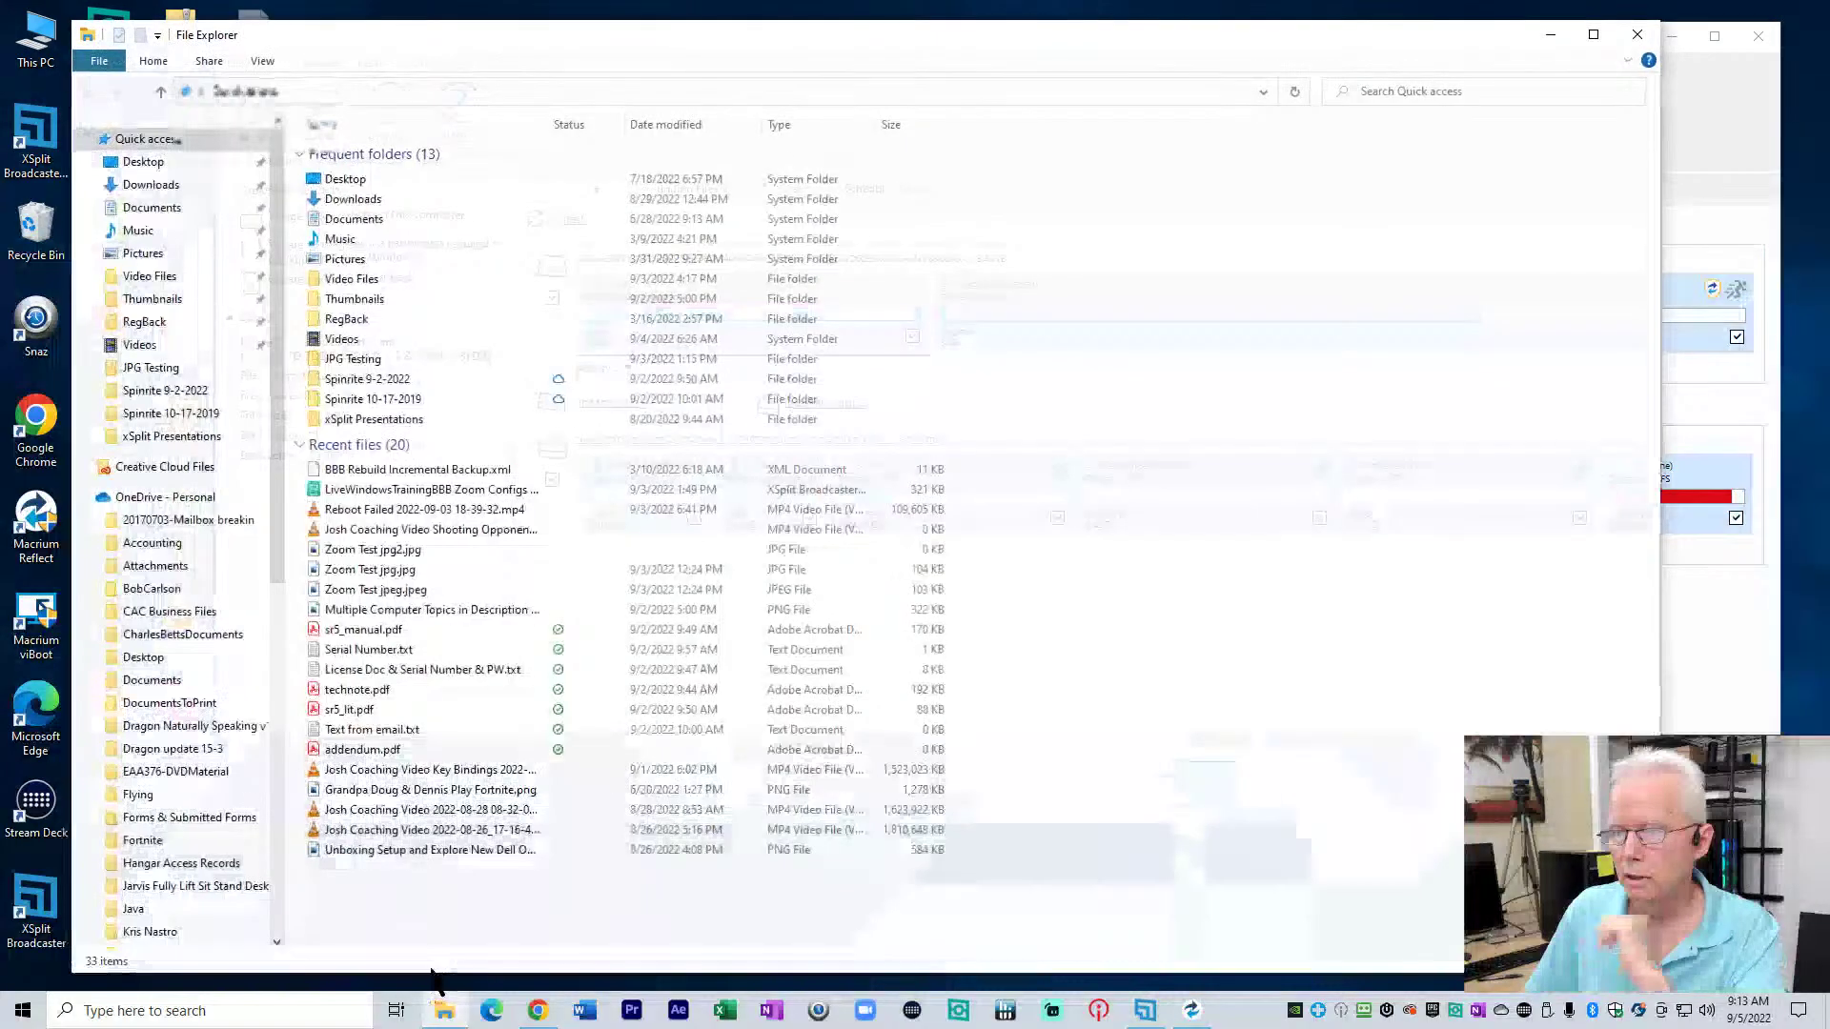
{"action": "scroll", "coordinate": [282, 486], "scroll_direction": "down", "scroll_amount": 10}
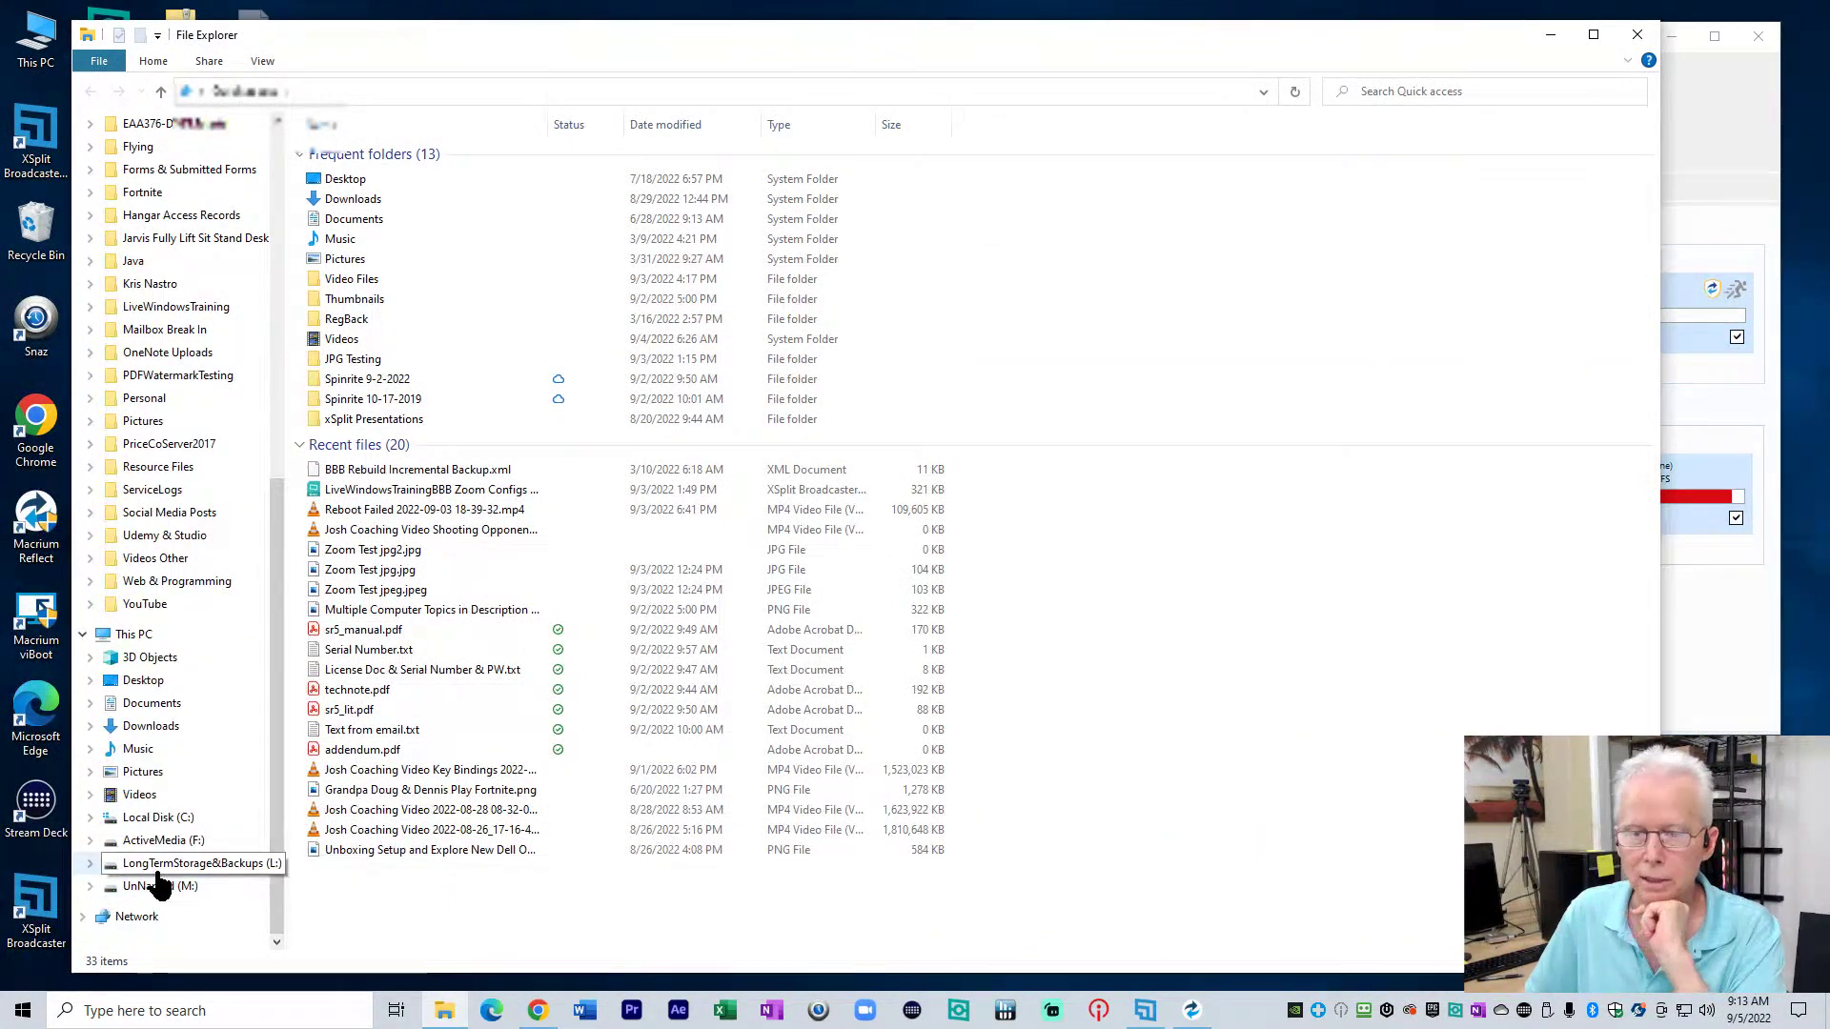
{"action": "left_click", "coordinate": [163, 872]}
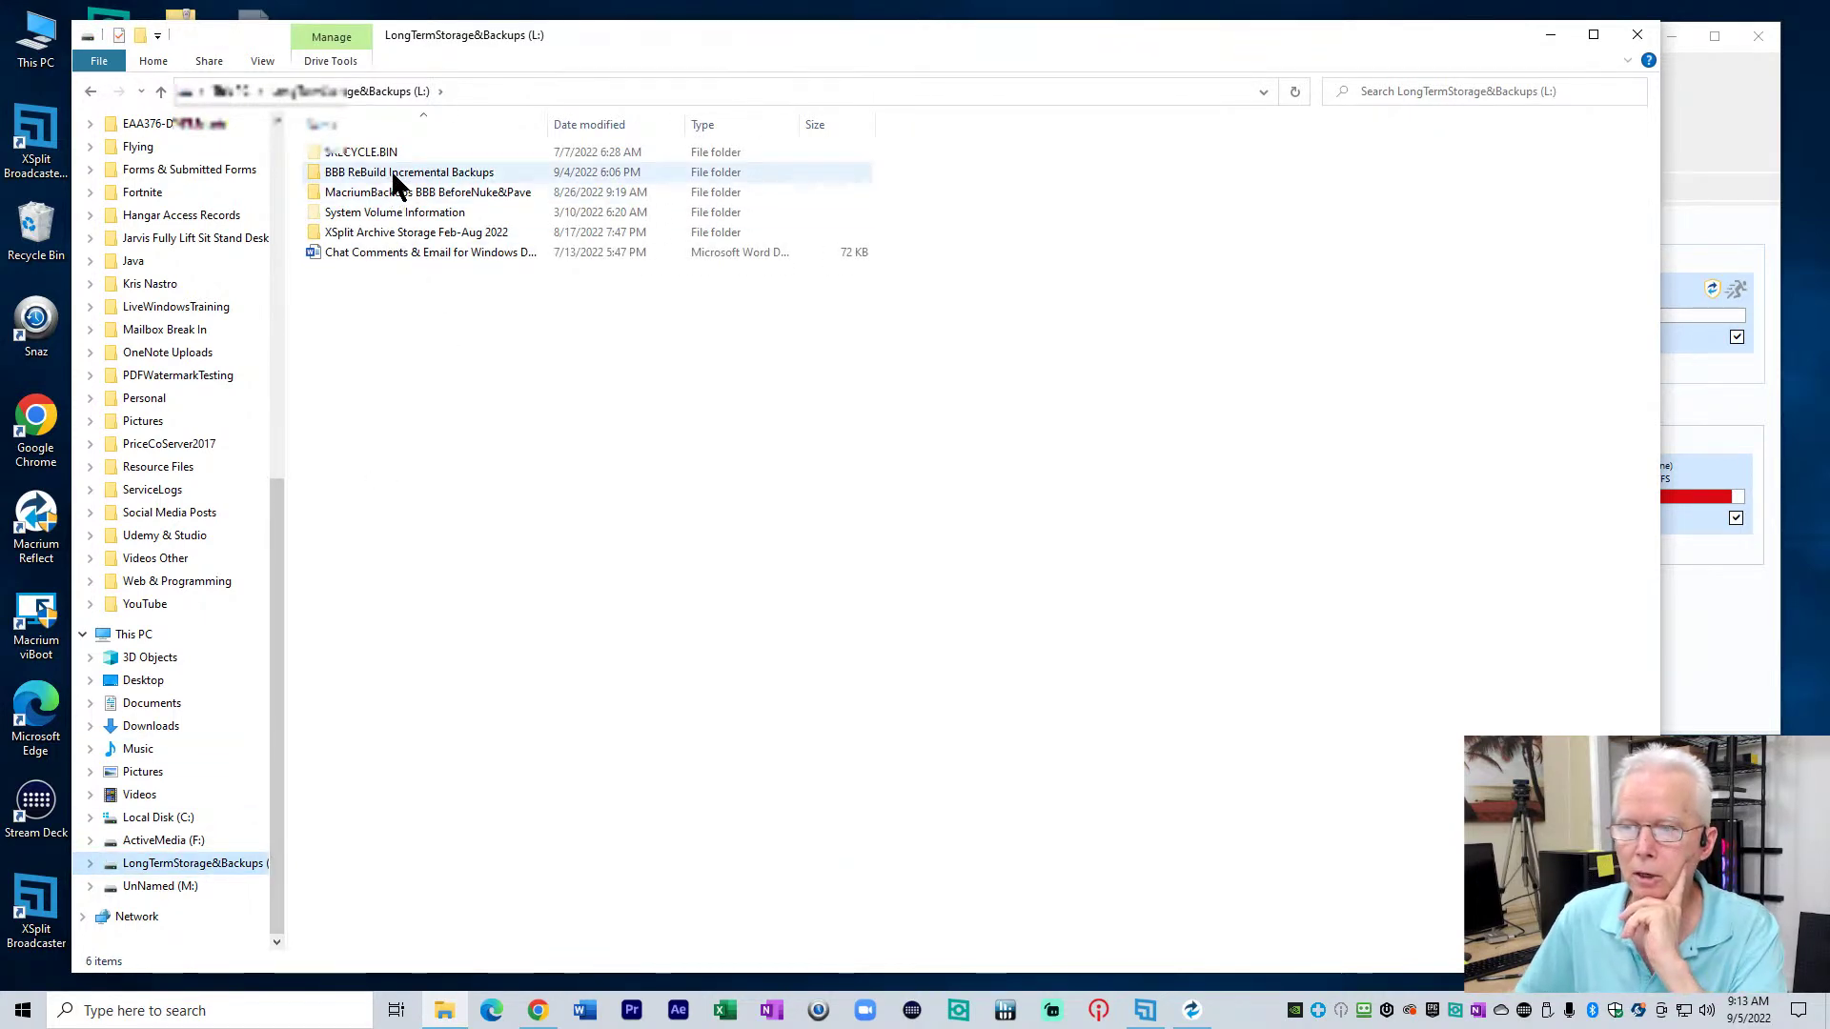
Open the MacriumBackups BBB BeforeNuke&Pave folder and try to delete its 3/7/2022 and 3/6/2022 disk images
{"action": "mouse_move", "coordinate": [407, 183]}
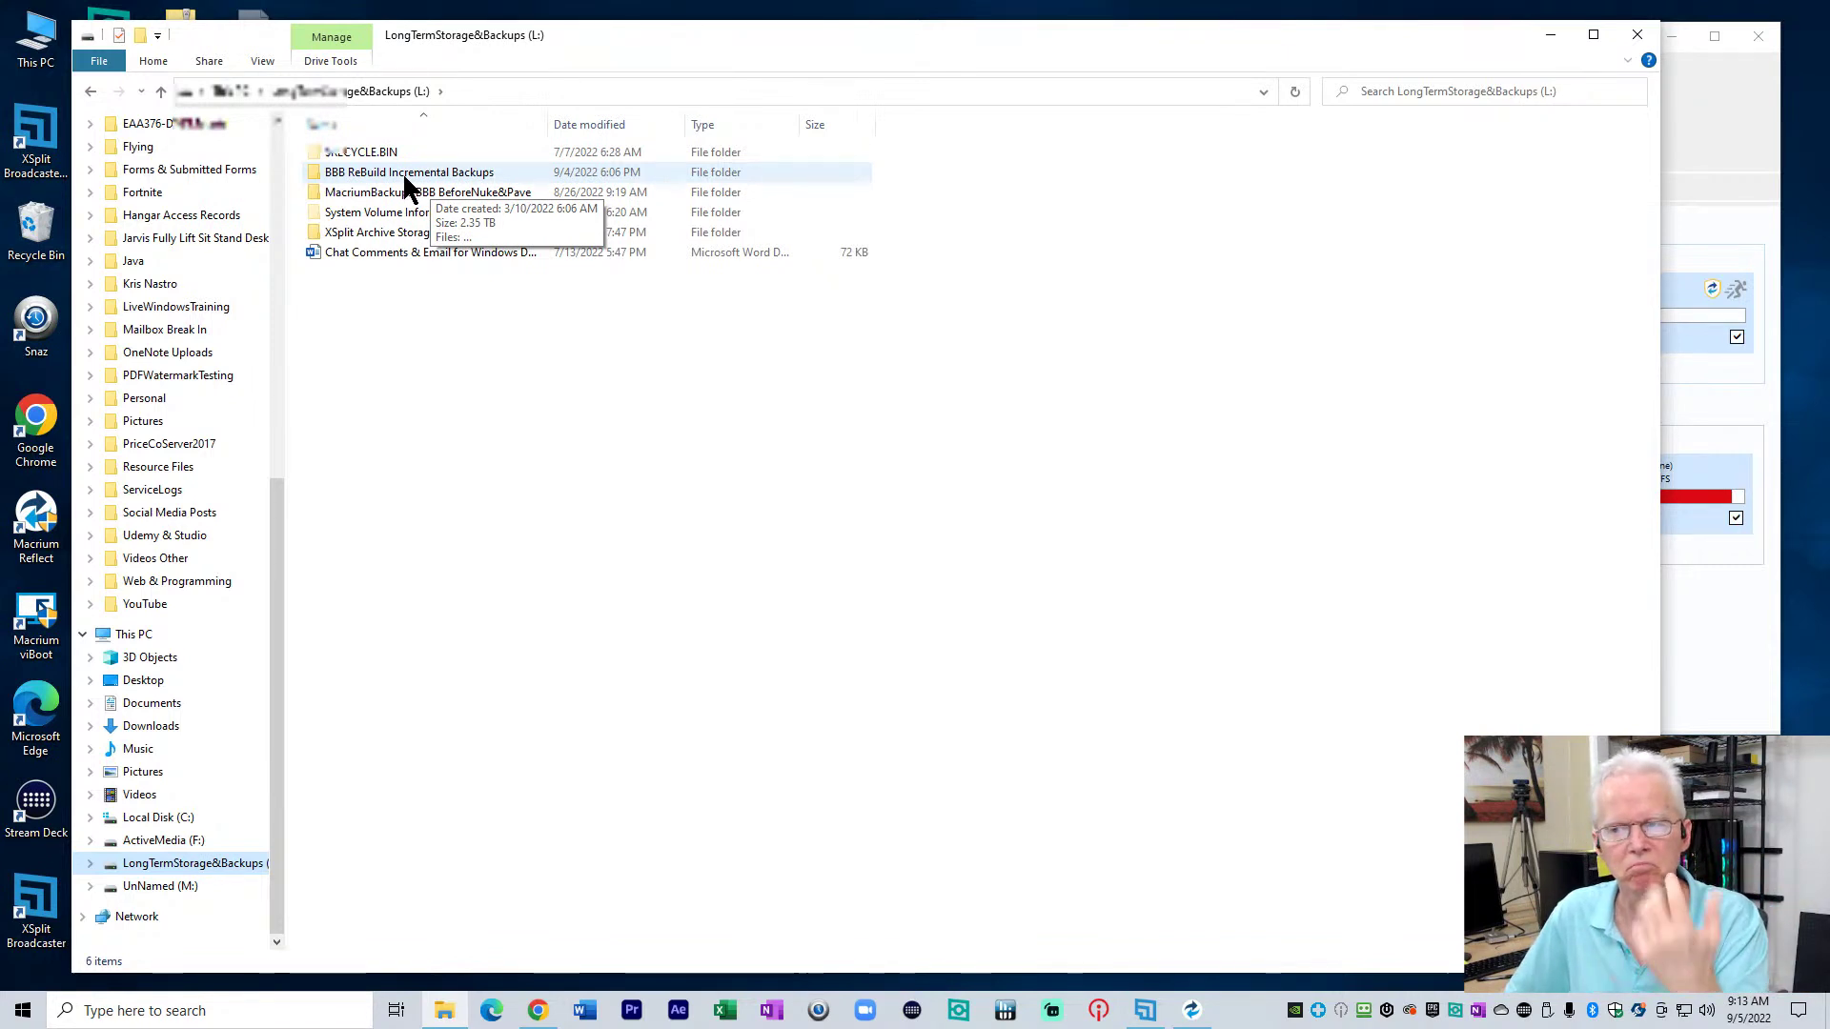
{"action": "left_click", "coordinate": [403, 203]}
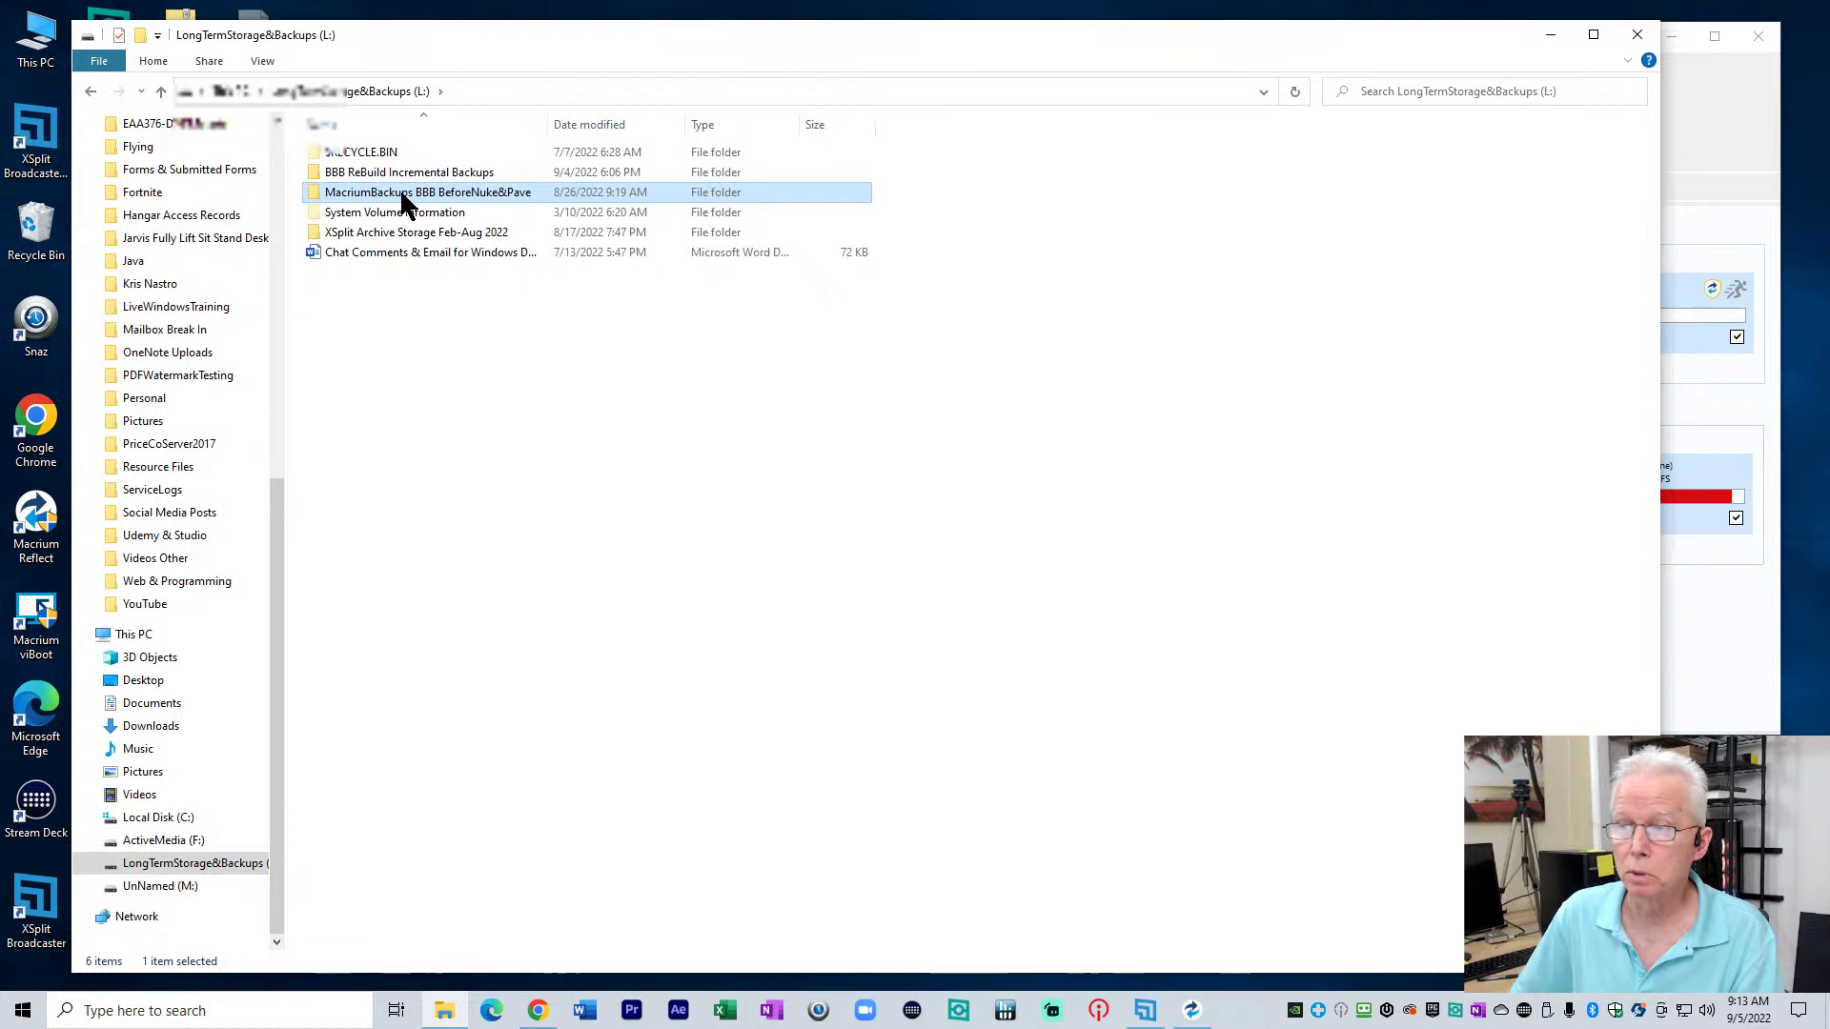
{"action": "double_click", "coordinate": [402, 193]}
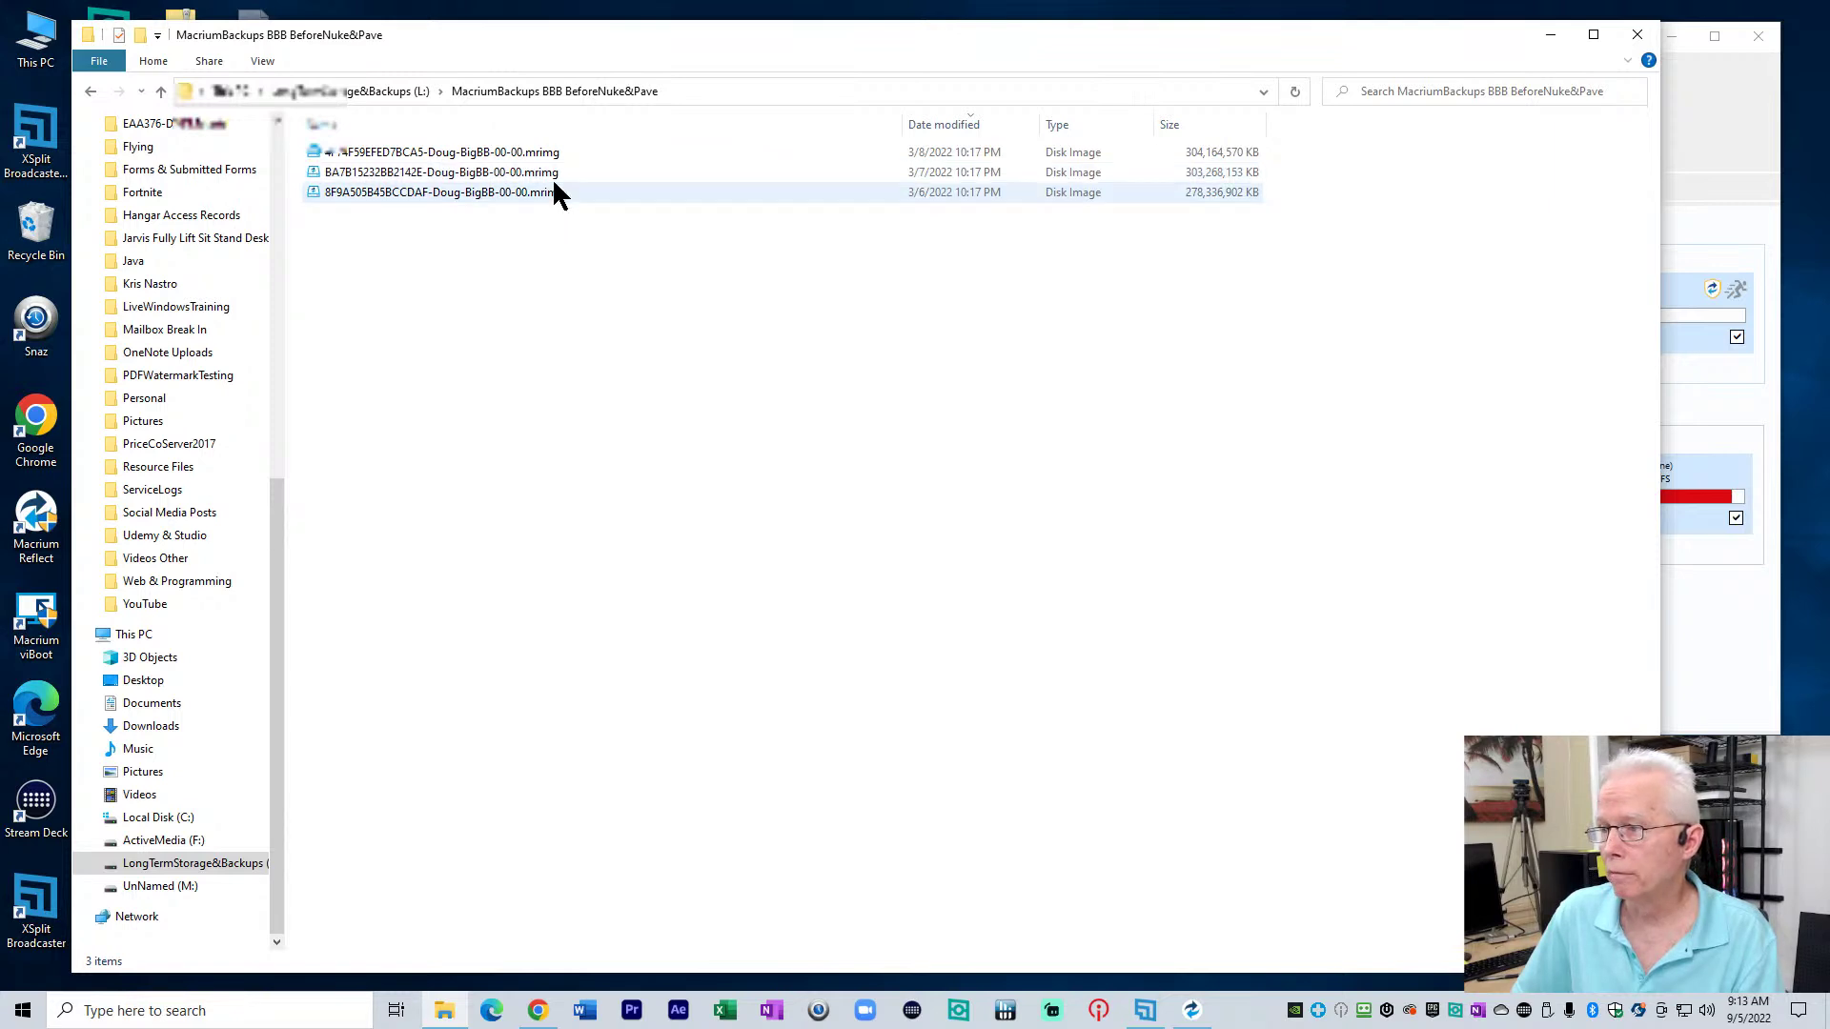
{"action": "left_click", "coordinate": [520, 177]}
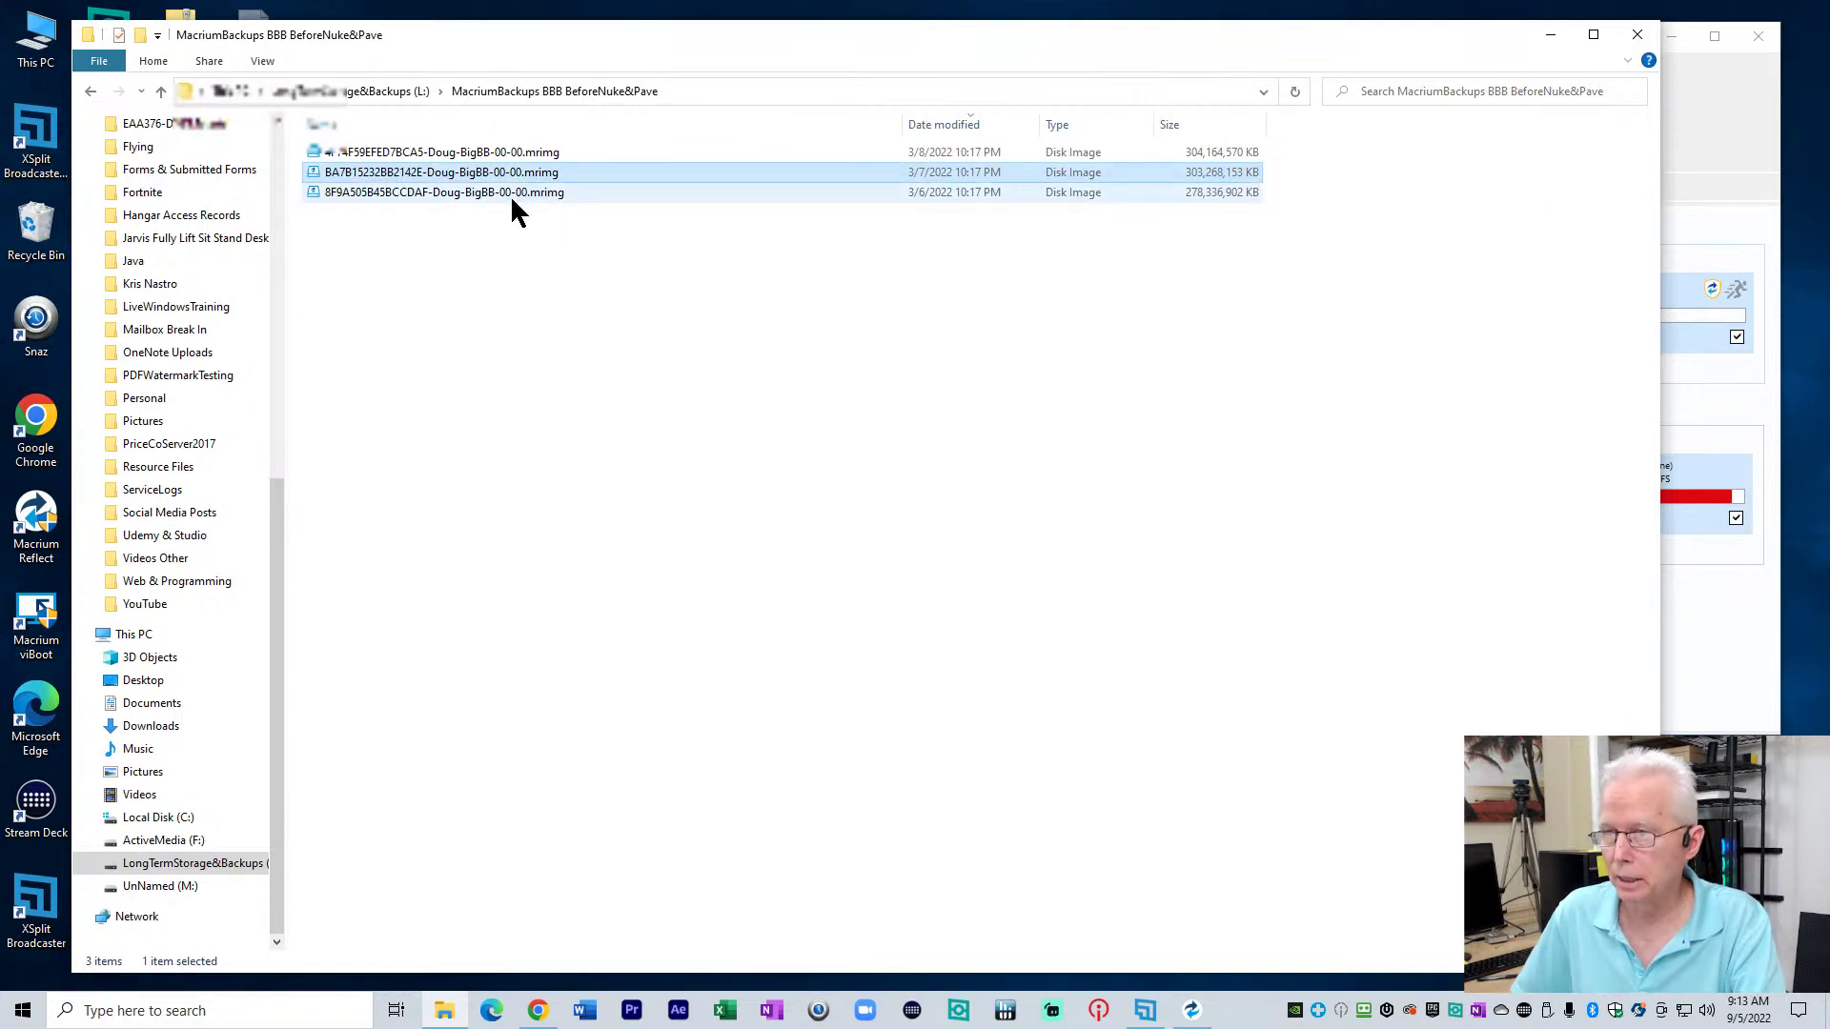
{"action": "left_click", "coordinate": [513, 196], "text": "ctrl"}
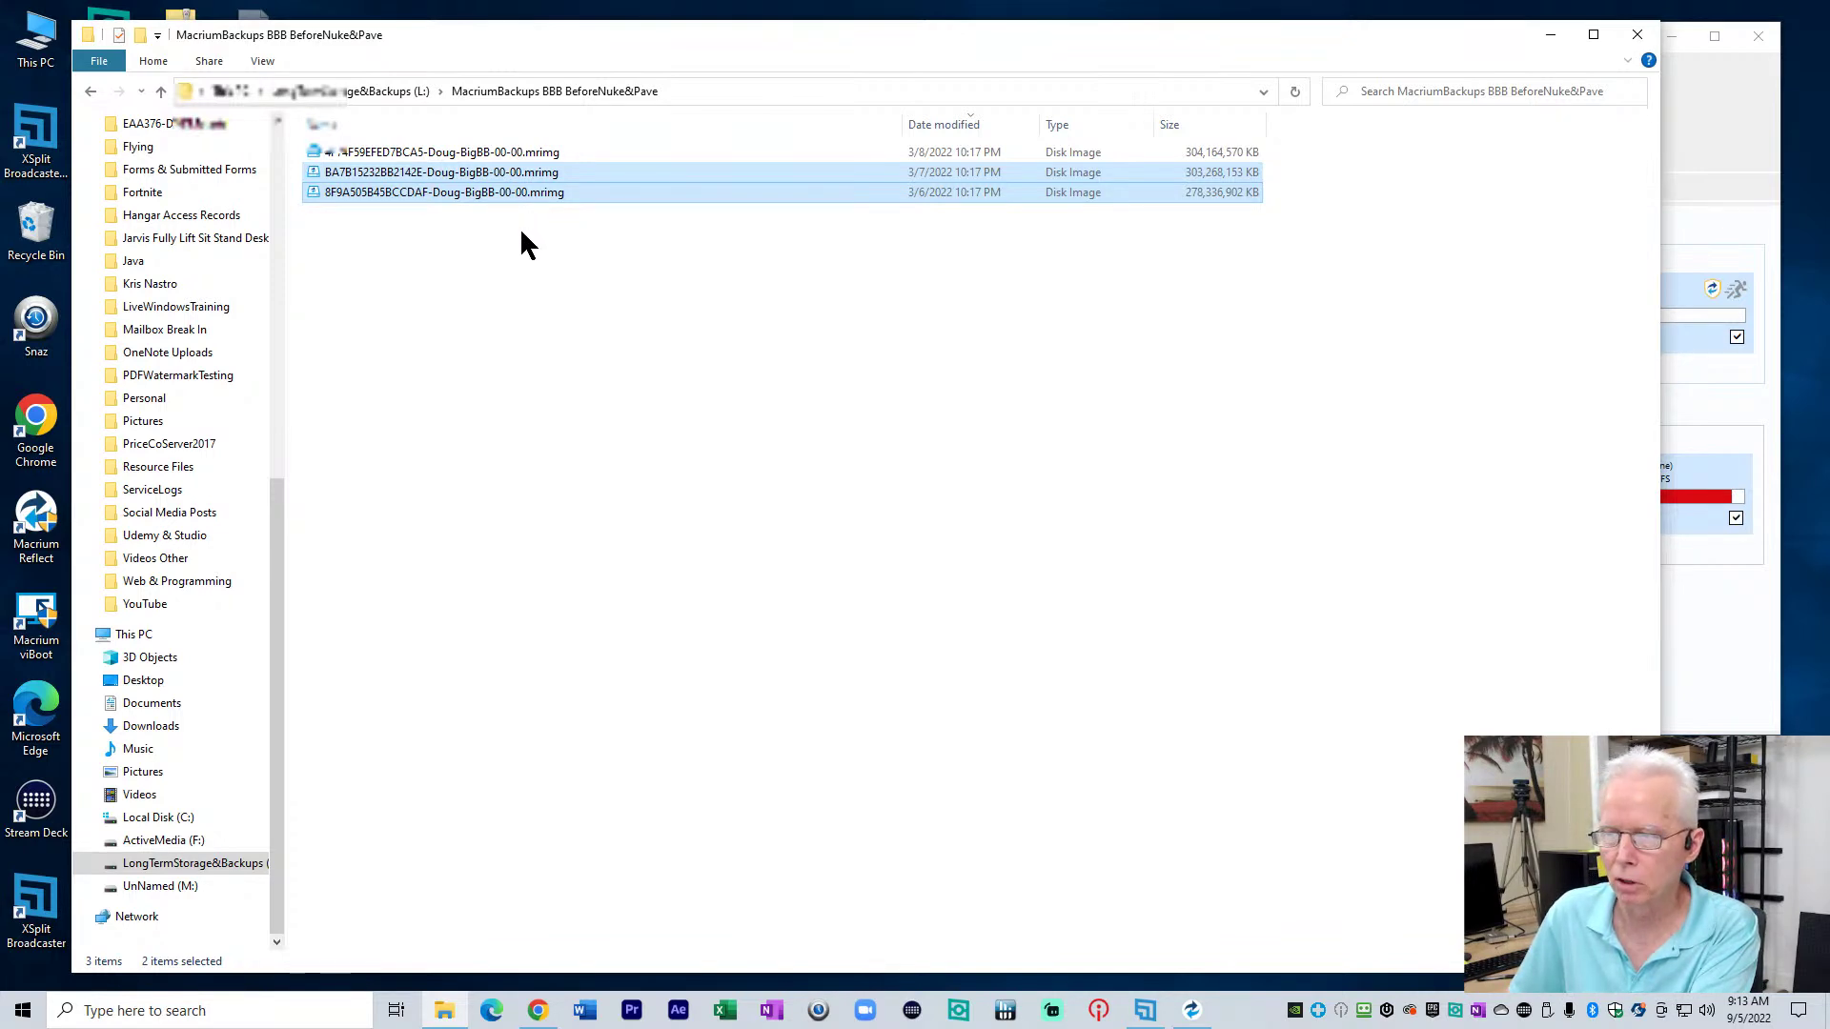
{"action": "key", "text": "Delete"}
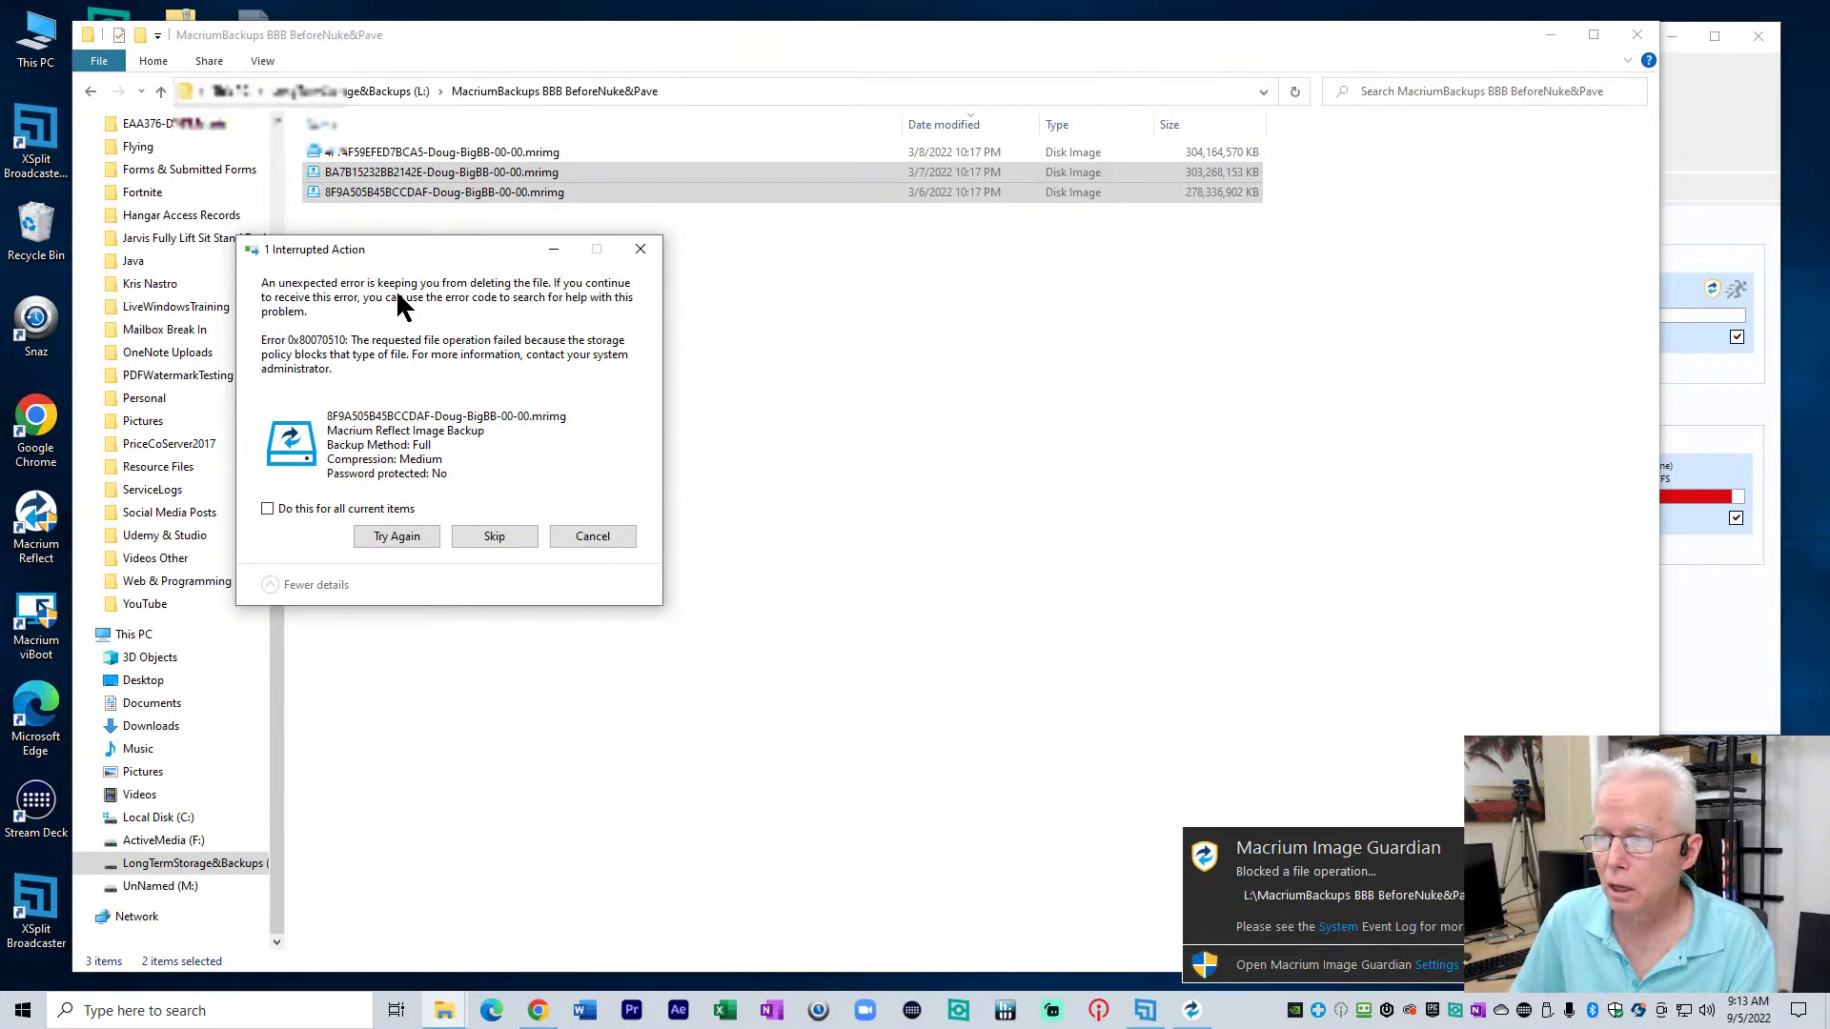
{"action": "left_click", "coordinate": [610, 541]}
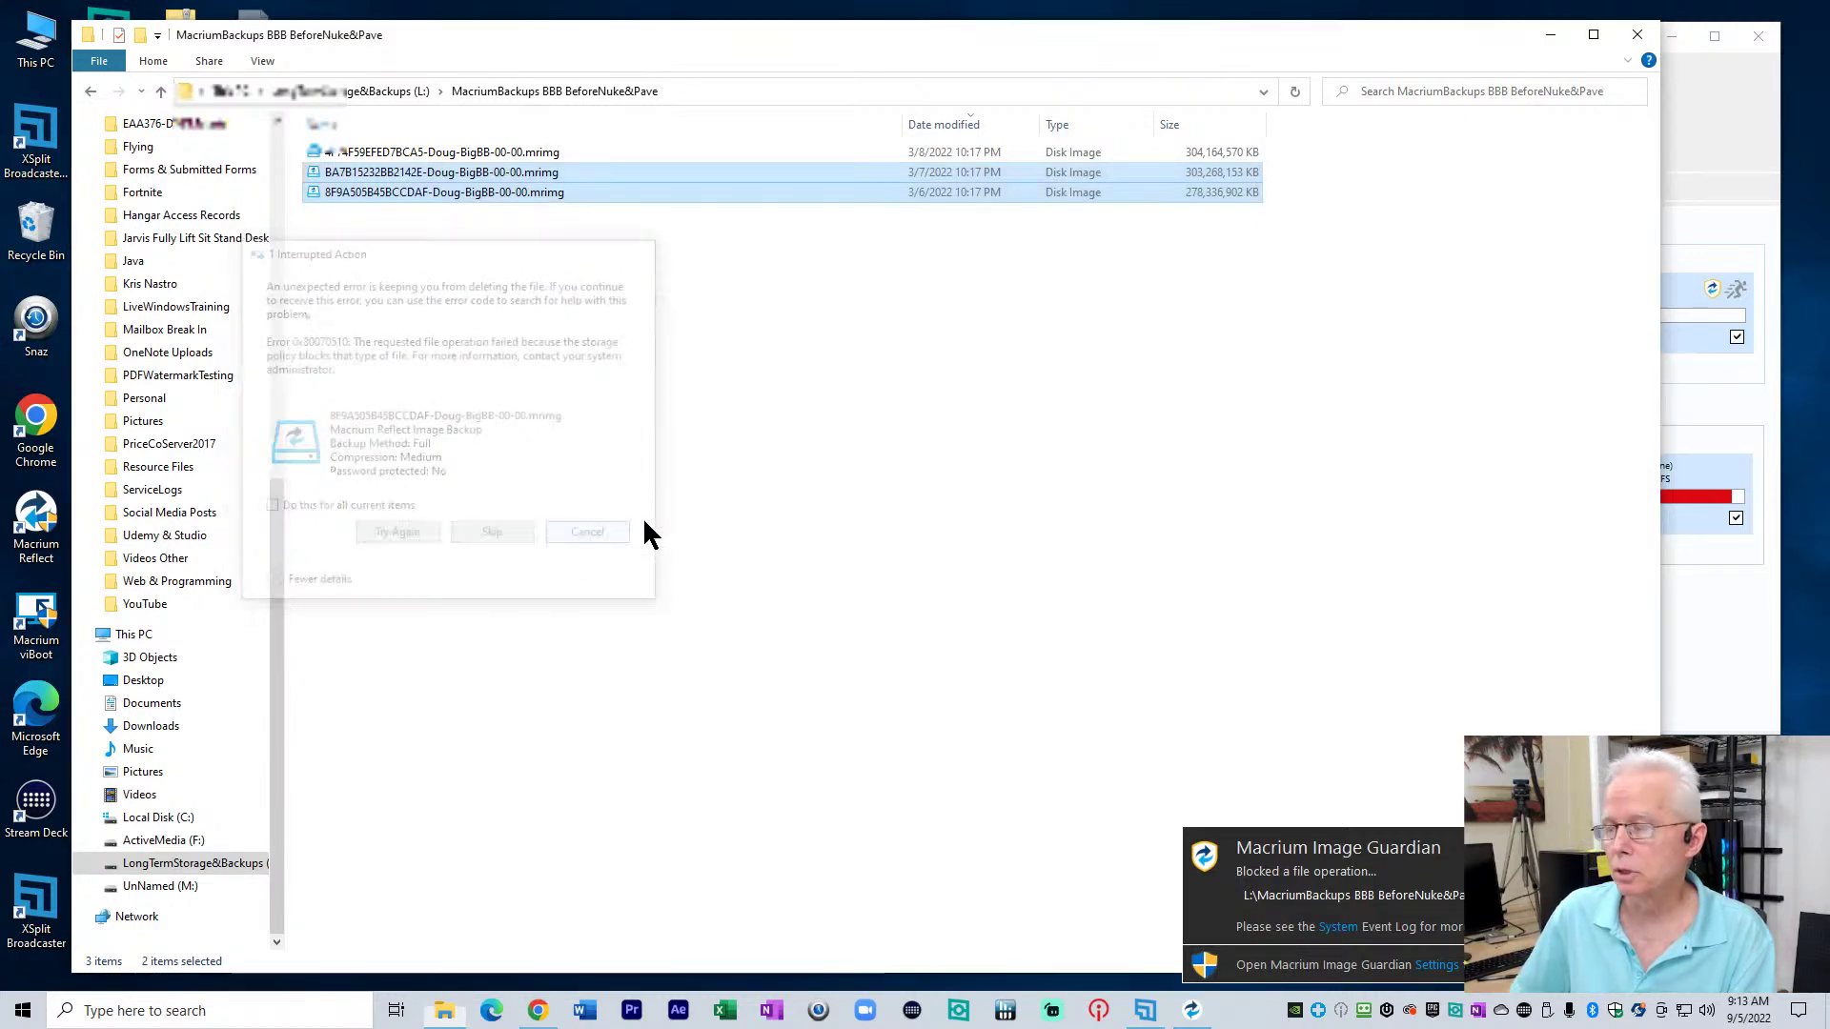
Switch to Macrium Reflect, show the existing backups, and collapse and re-expand the L:\BBB ReBuild Incremental Backups\ entry
{"action": "left_click", "coordinate": [1712, 117]}
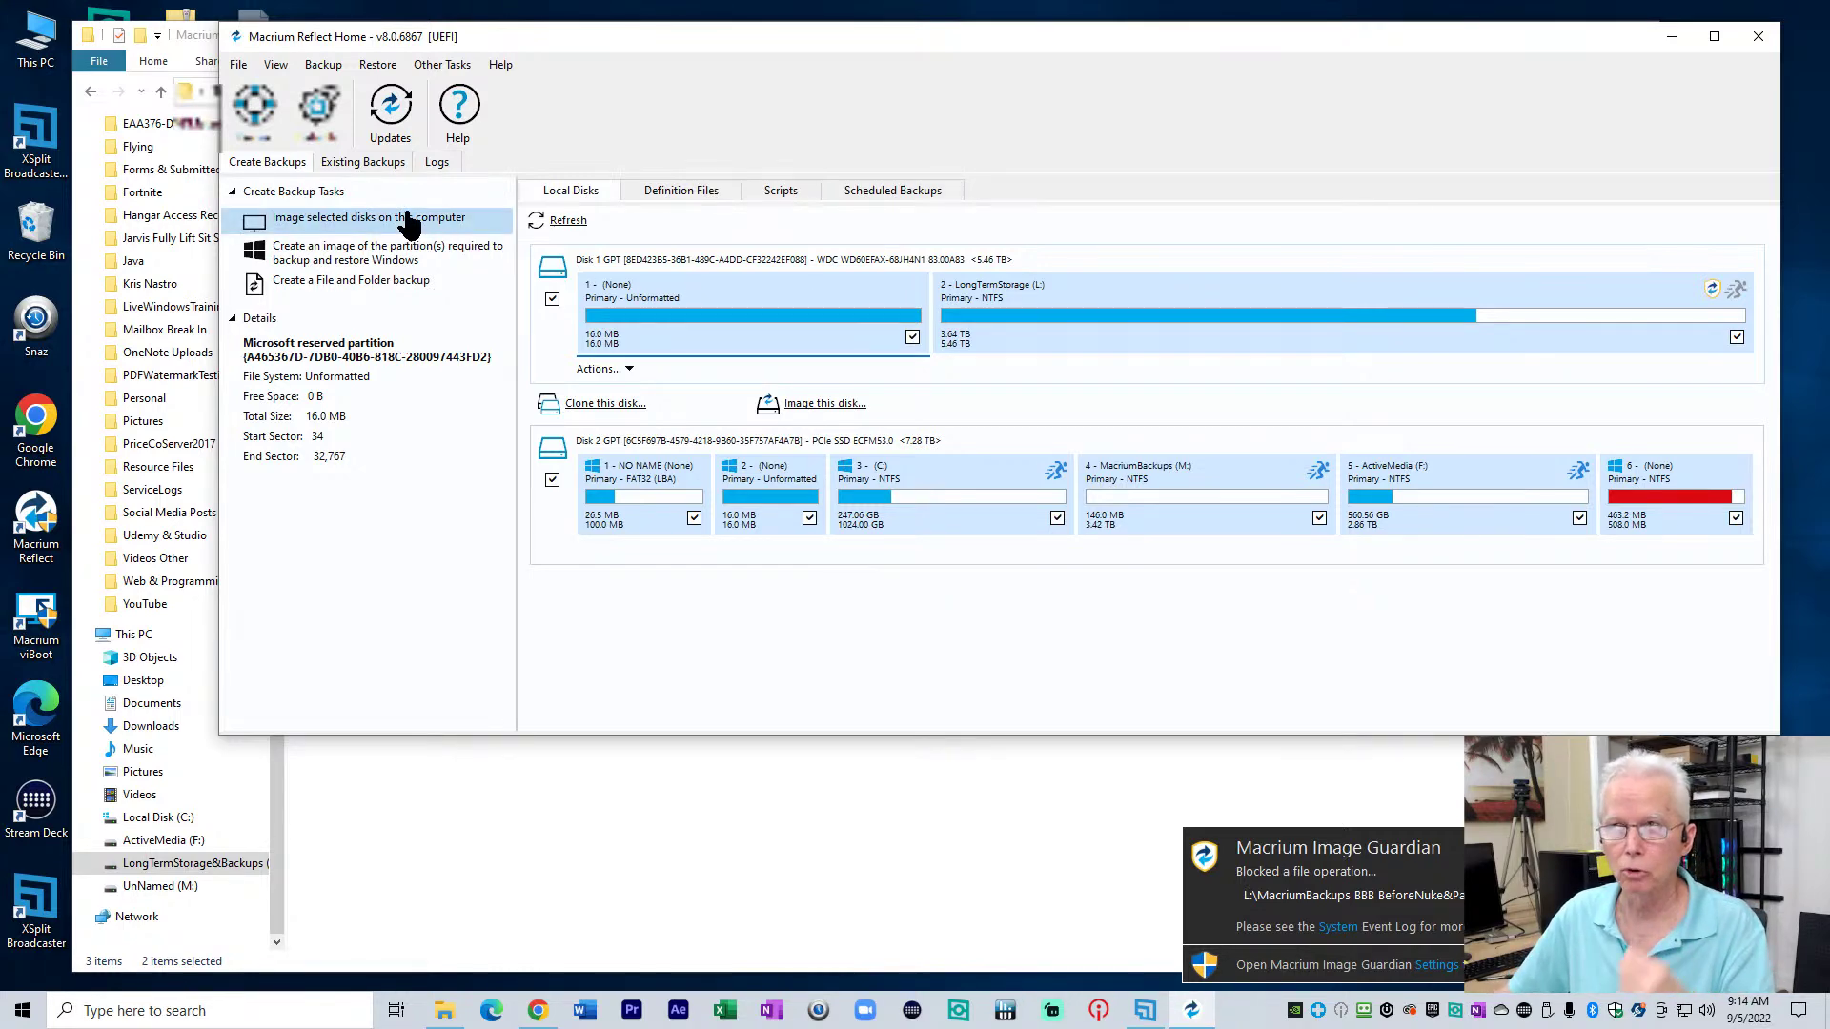
{"action": "left_click", "coordinate": [361, 162]}
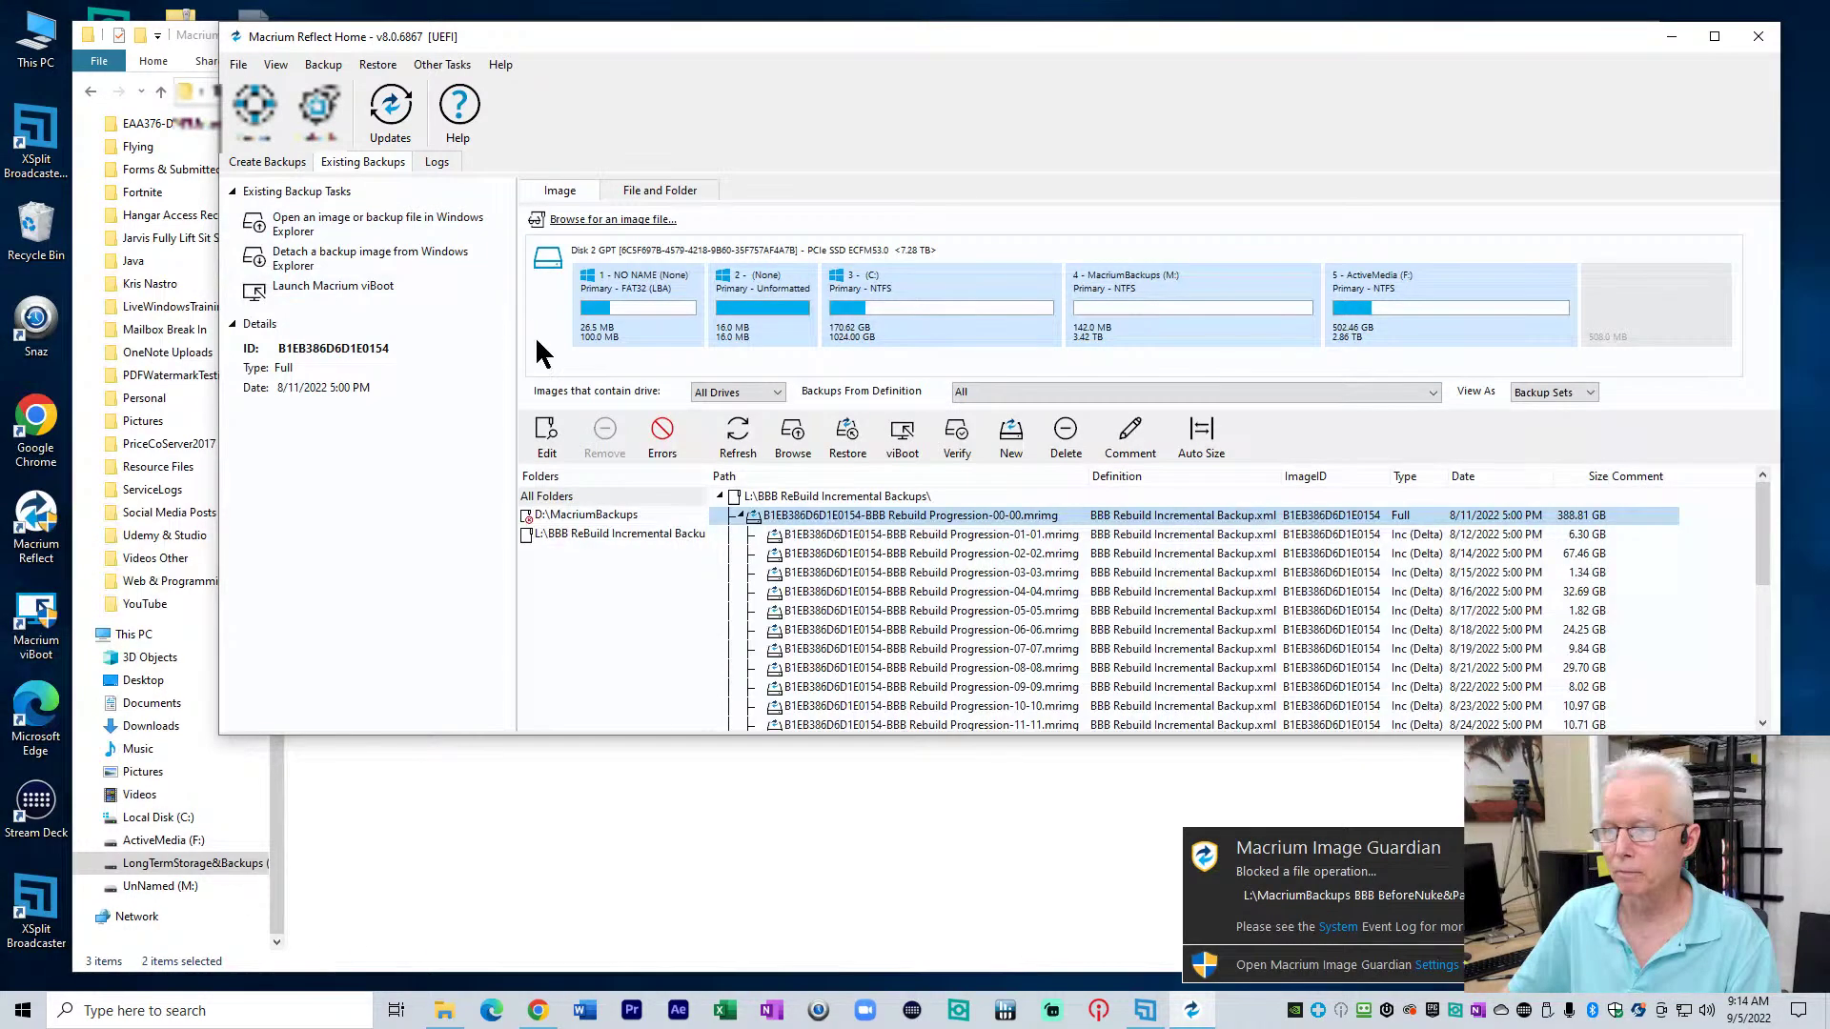
{"action": "left_click", "coordinate": [724, 498]}
{"action": "left_click", "coordinate": [721, 496]}
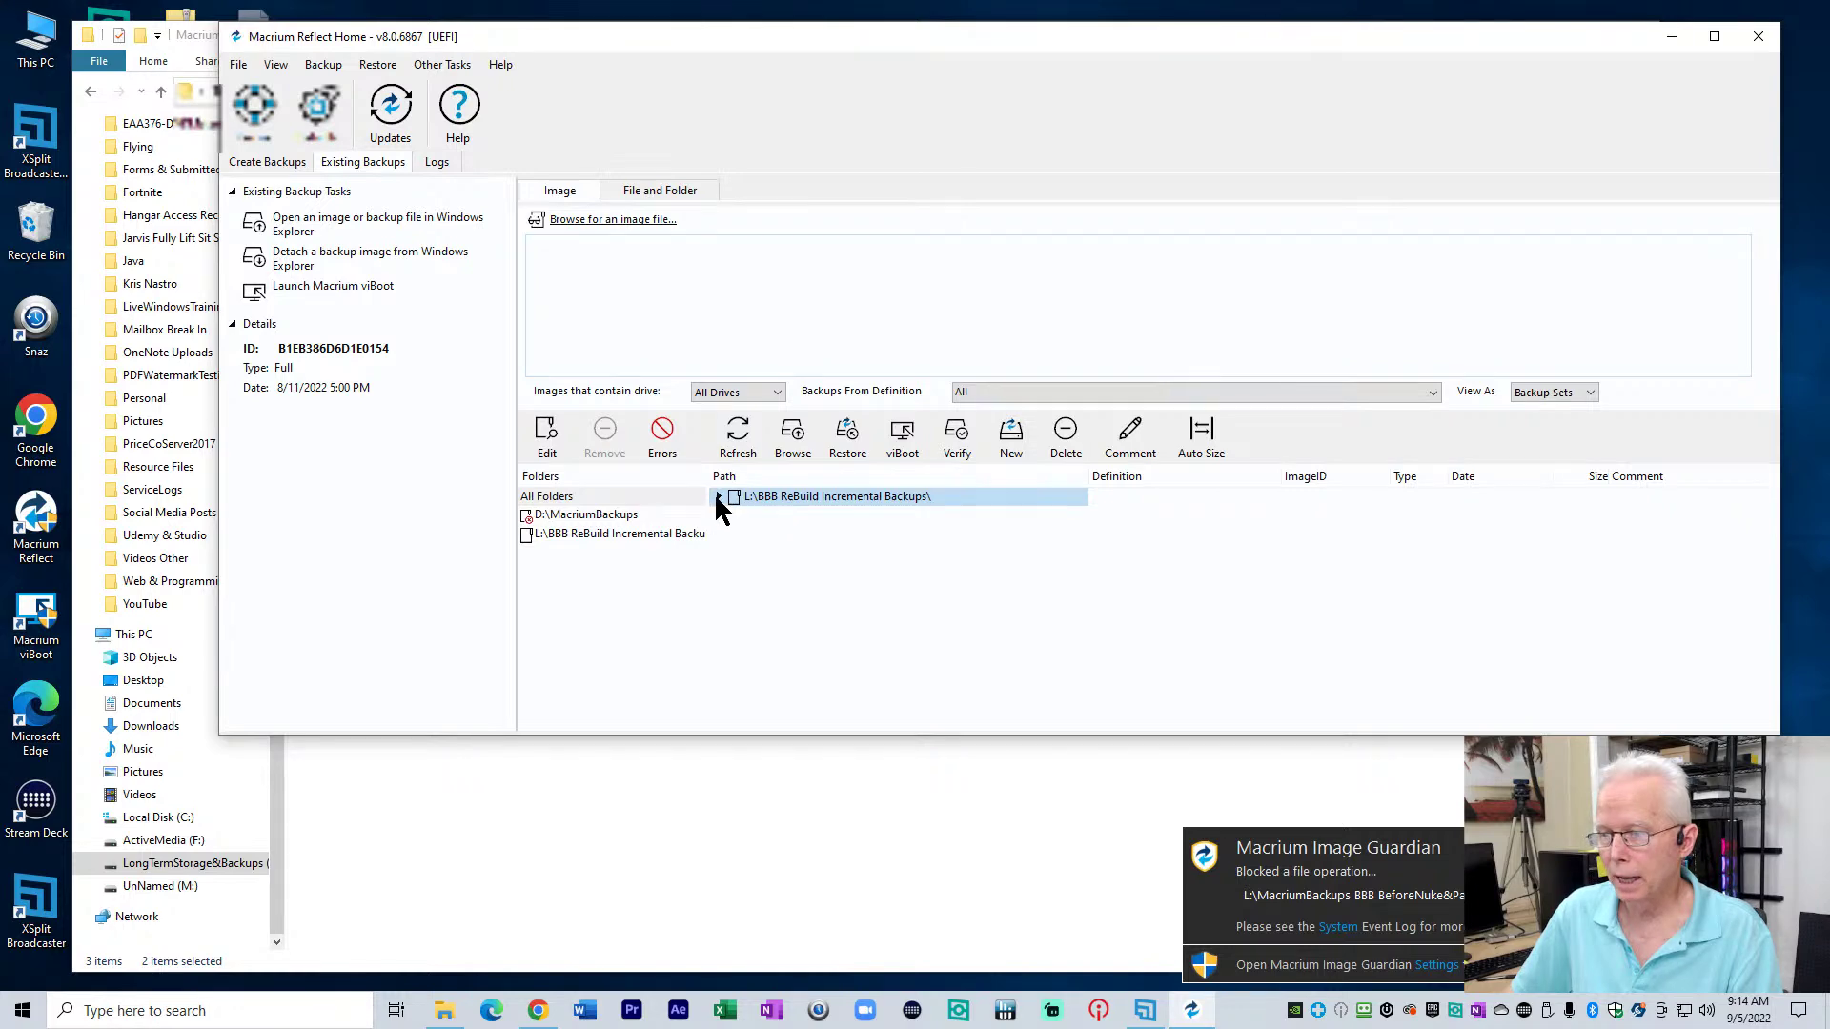
{"action": "left_click", "coordinate": [719, 496]}
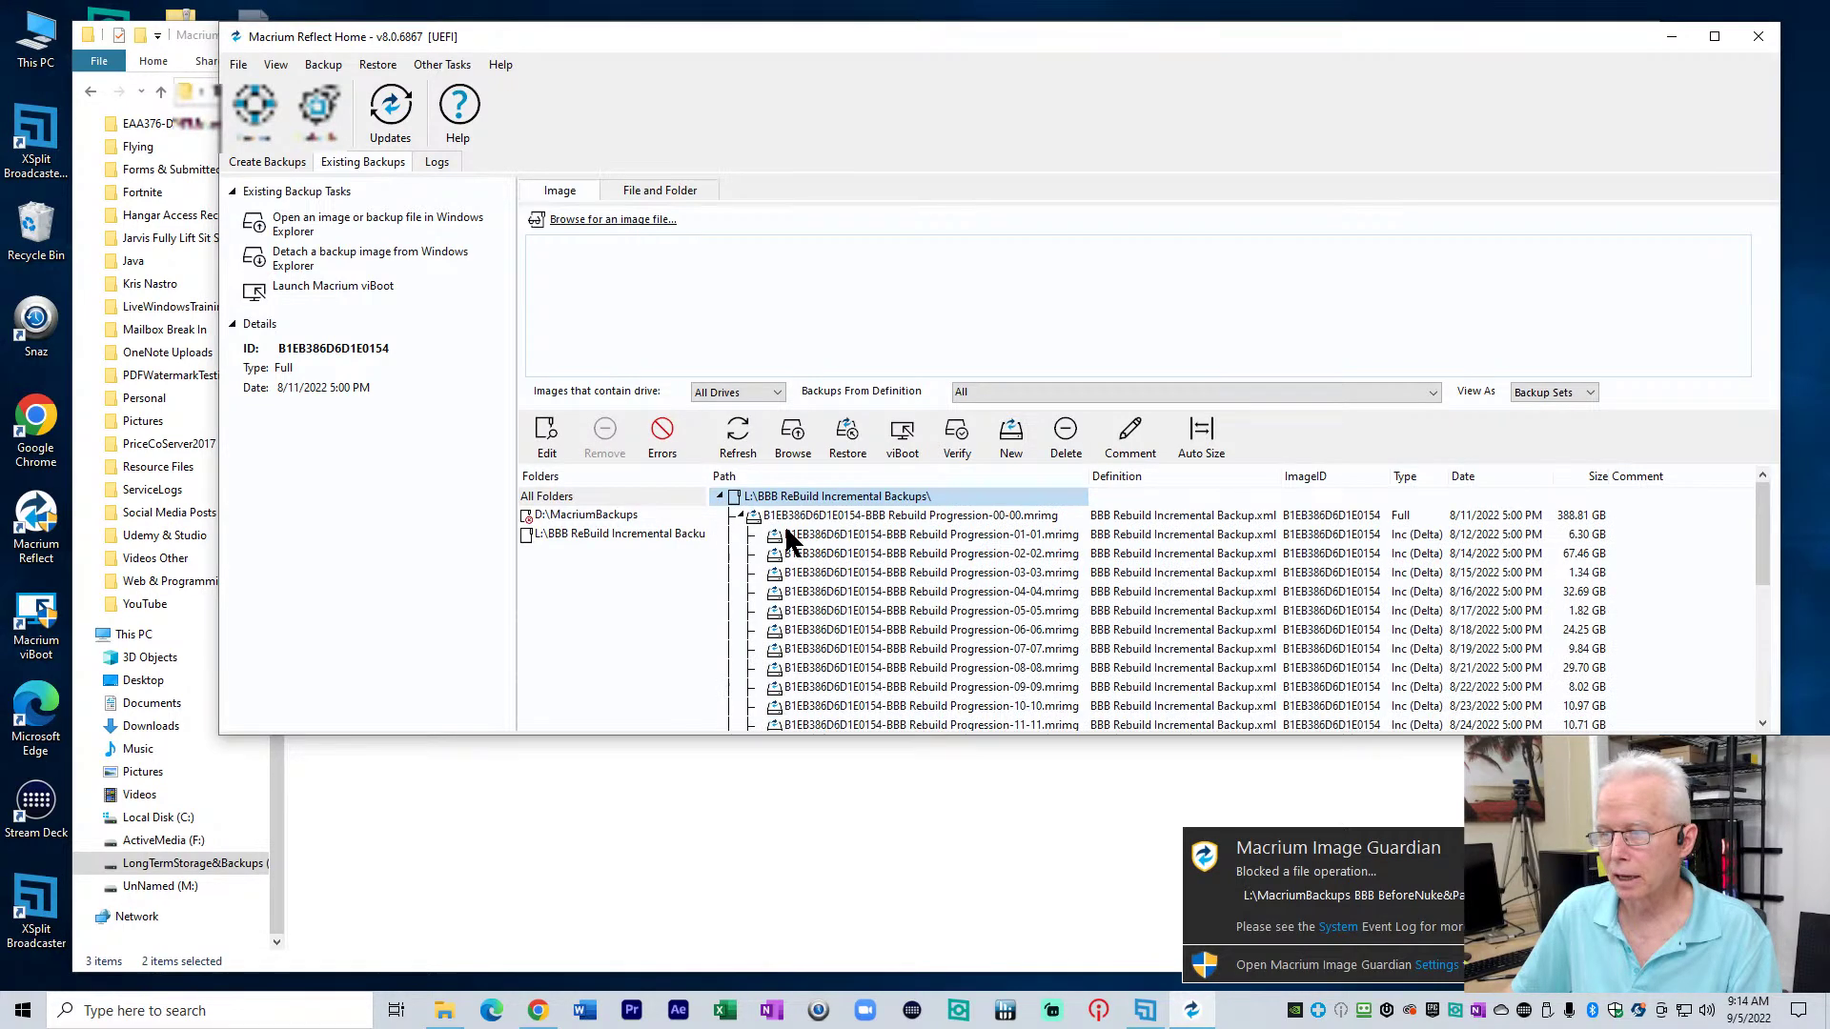
Browse for an image file and open the MacriumBackups BBB BeforeNuke&Pave folder on the LongTermStorage&Backups (L:) drive
{"action": "left_click", "coordinate": [611, 225]}
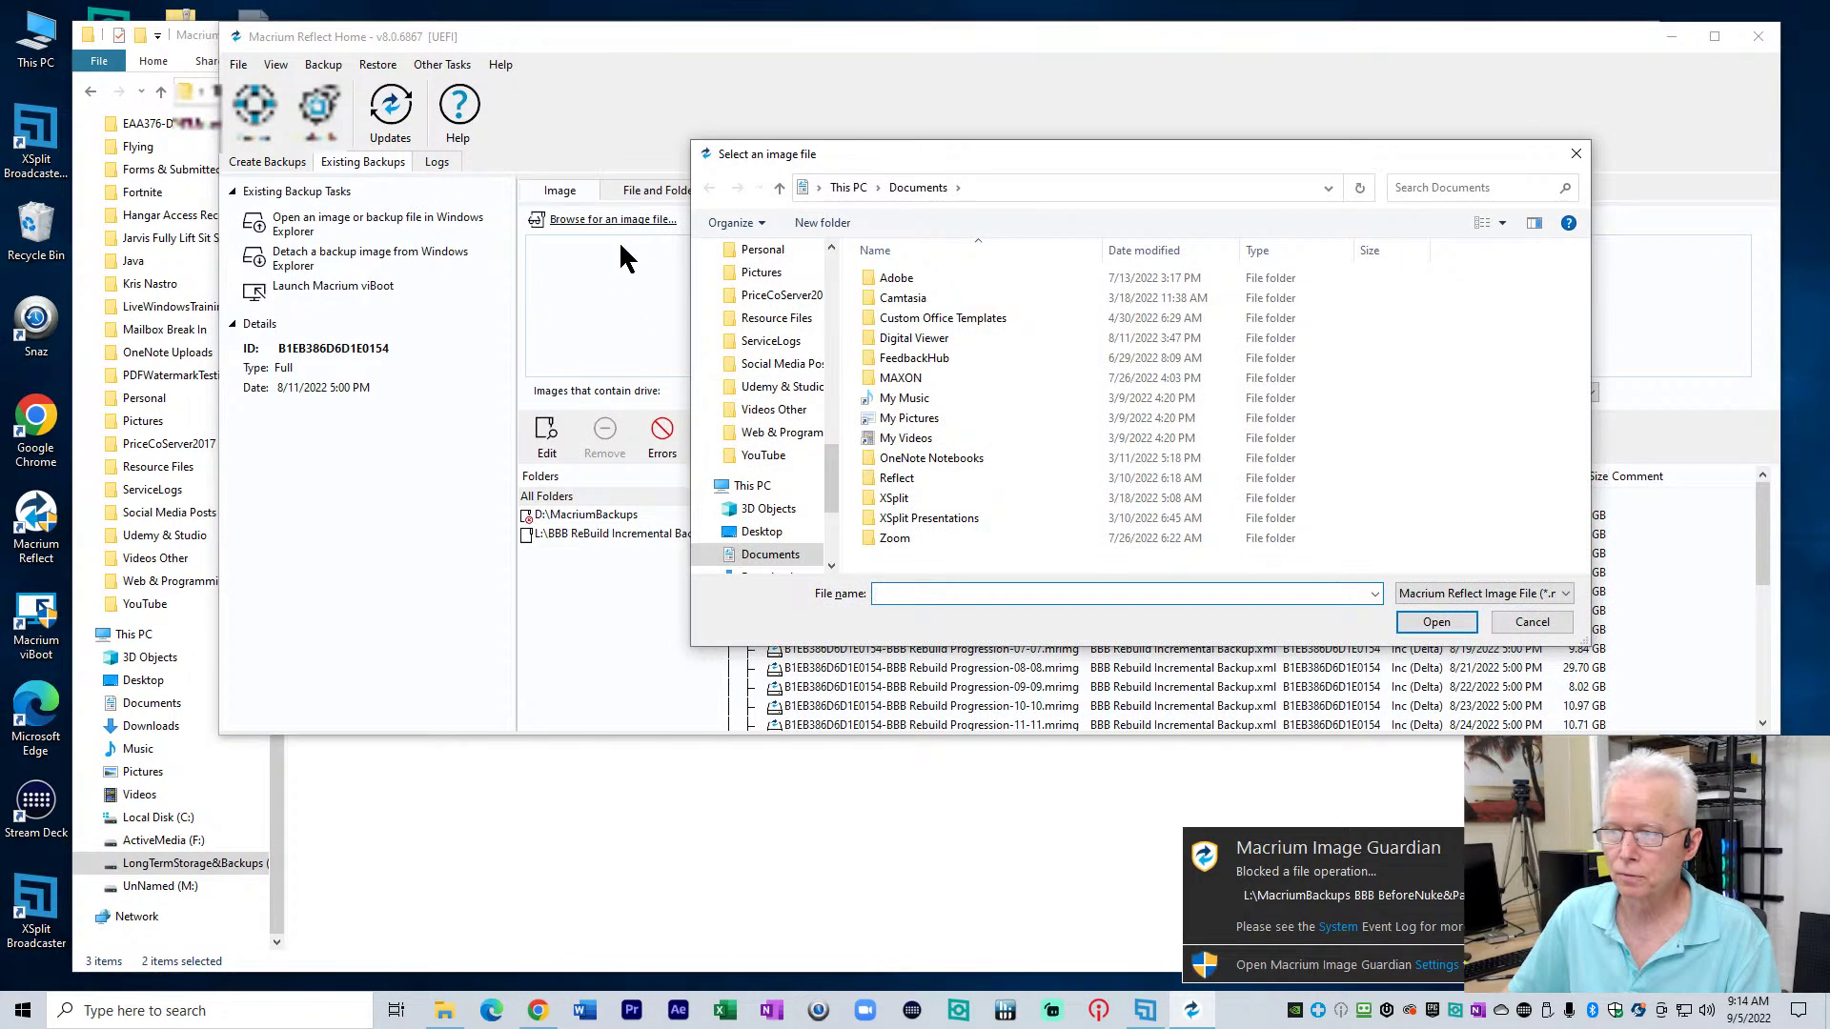
{"action": "scroll", "coordinate": [781, 457], "scroll_direction": "down", "scroll_amount": 4}
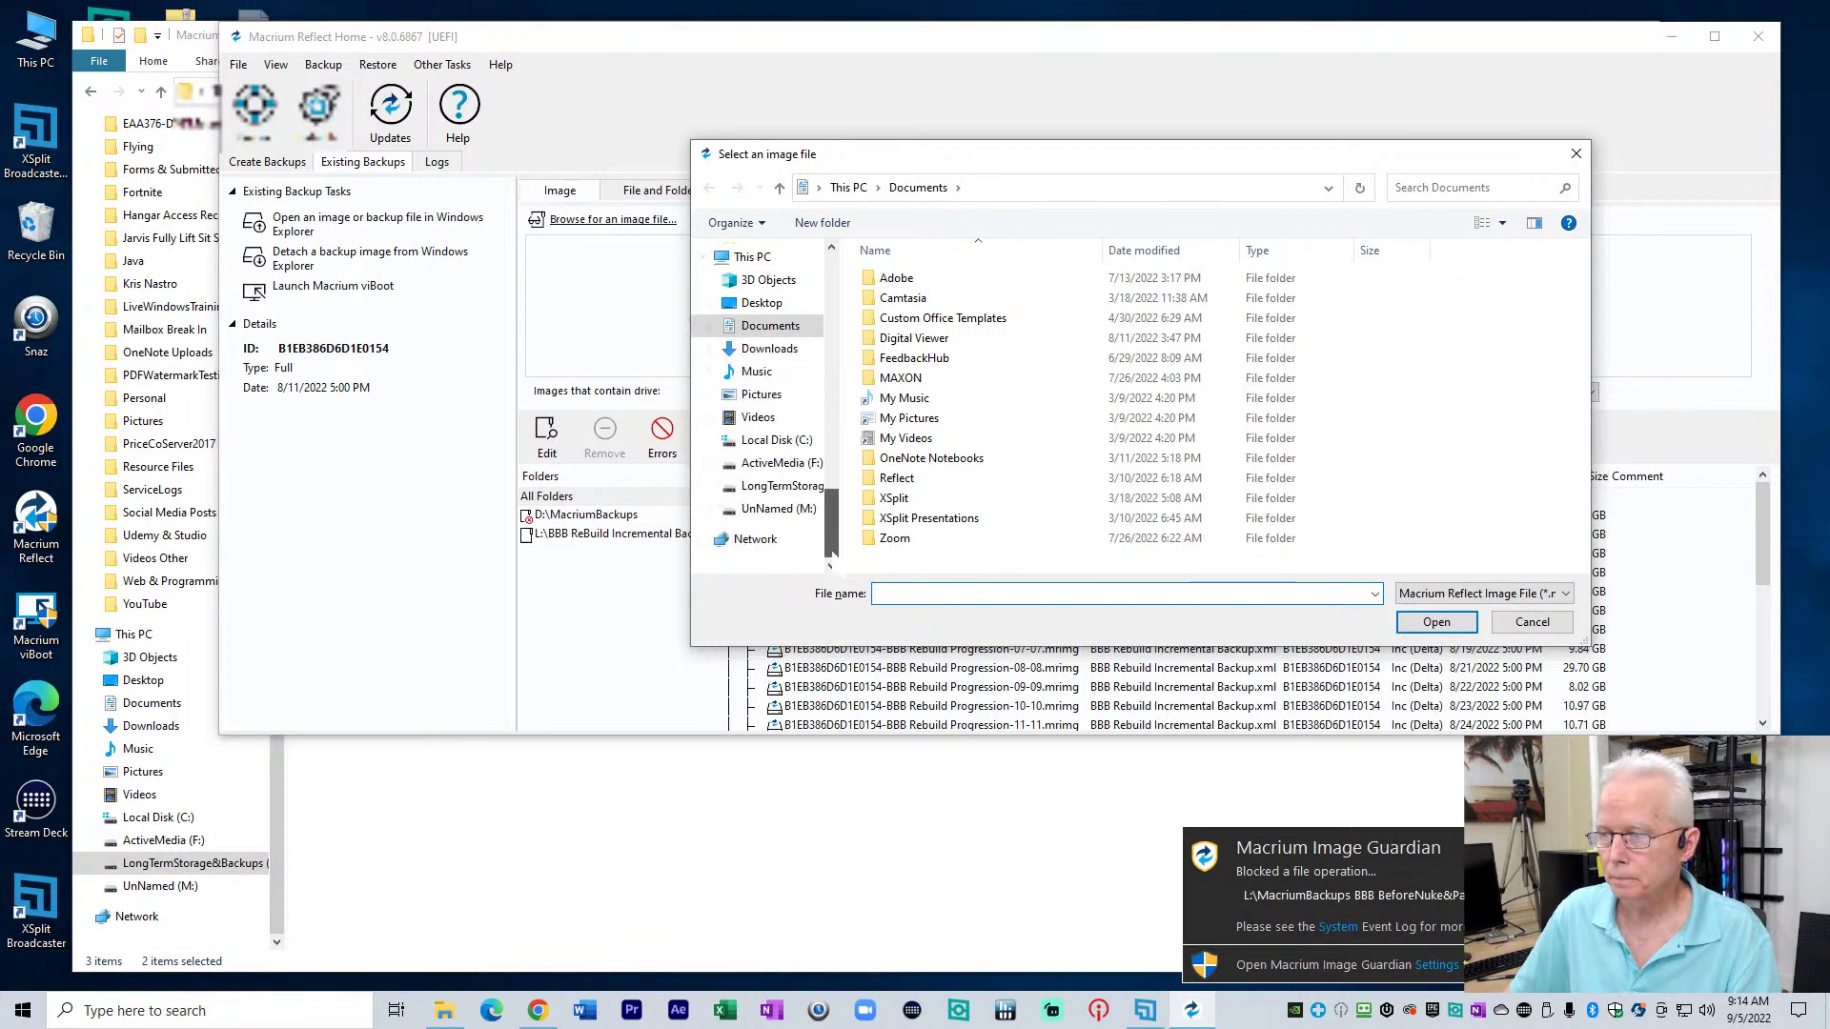
{"action": "left_click", "coordinate": [773, 487]}
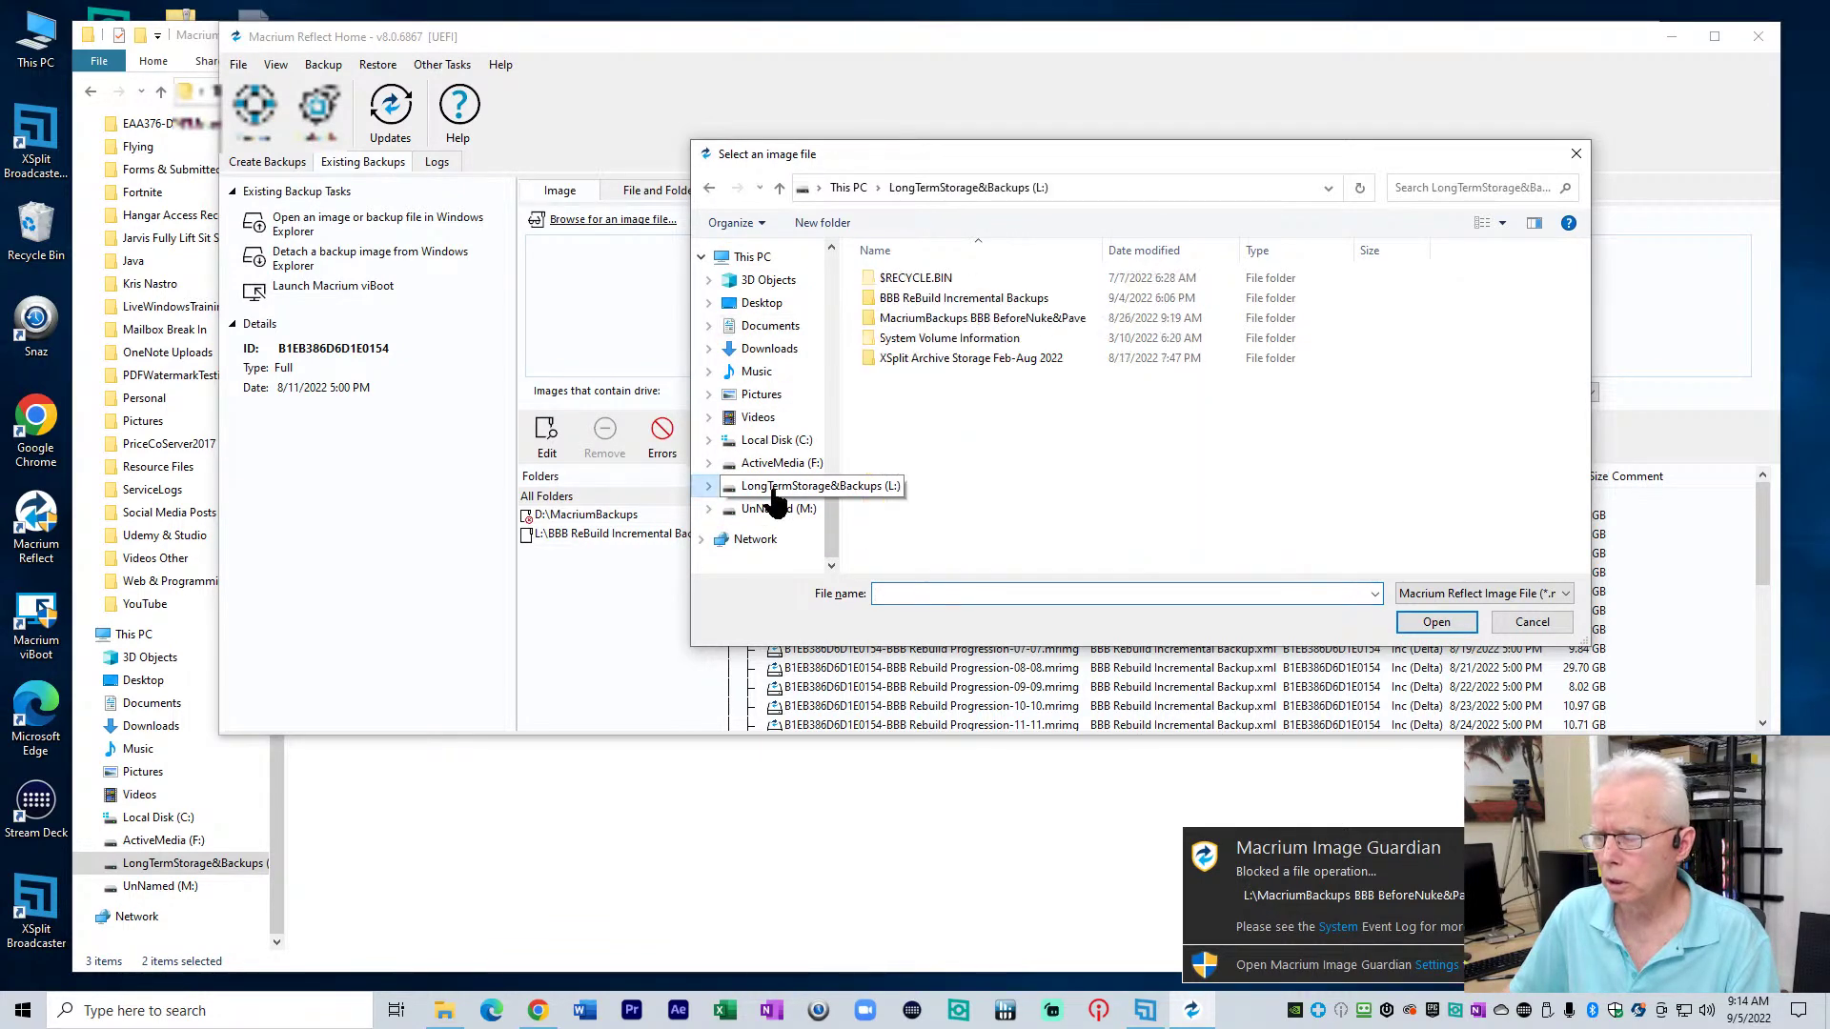
{"action": "double_click", "coordinate": [943, 318]}
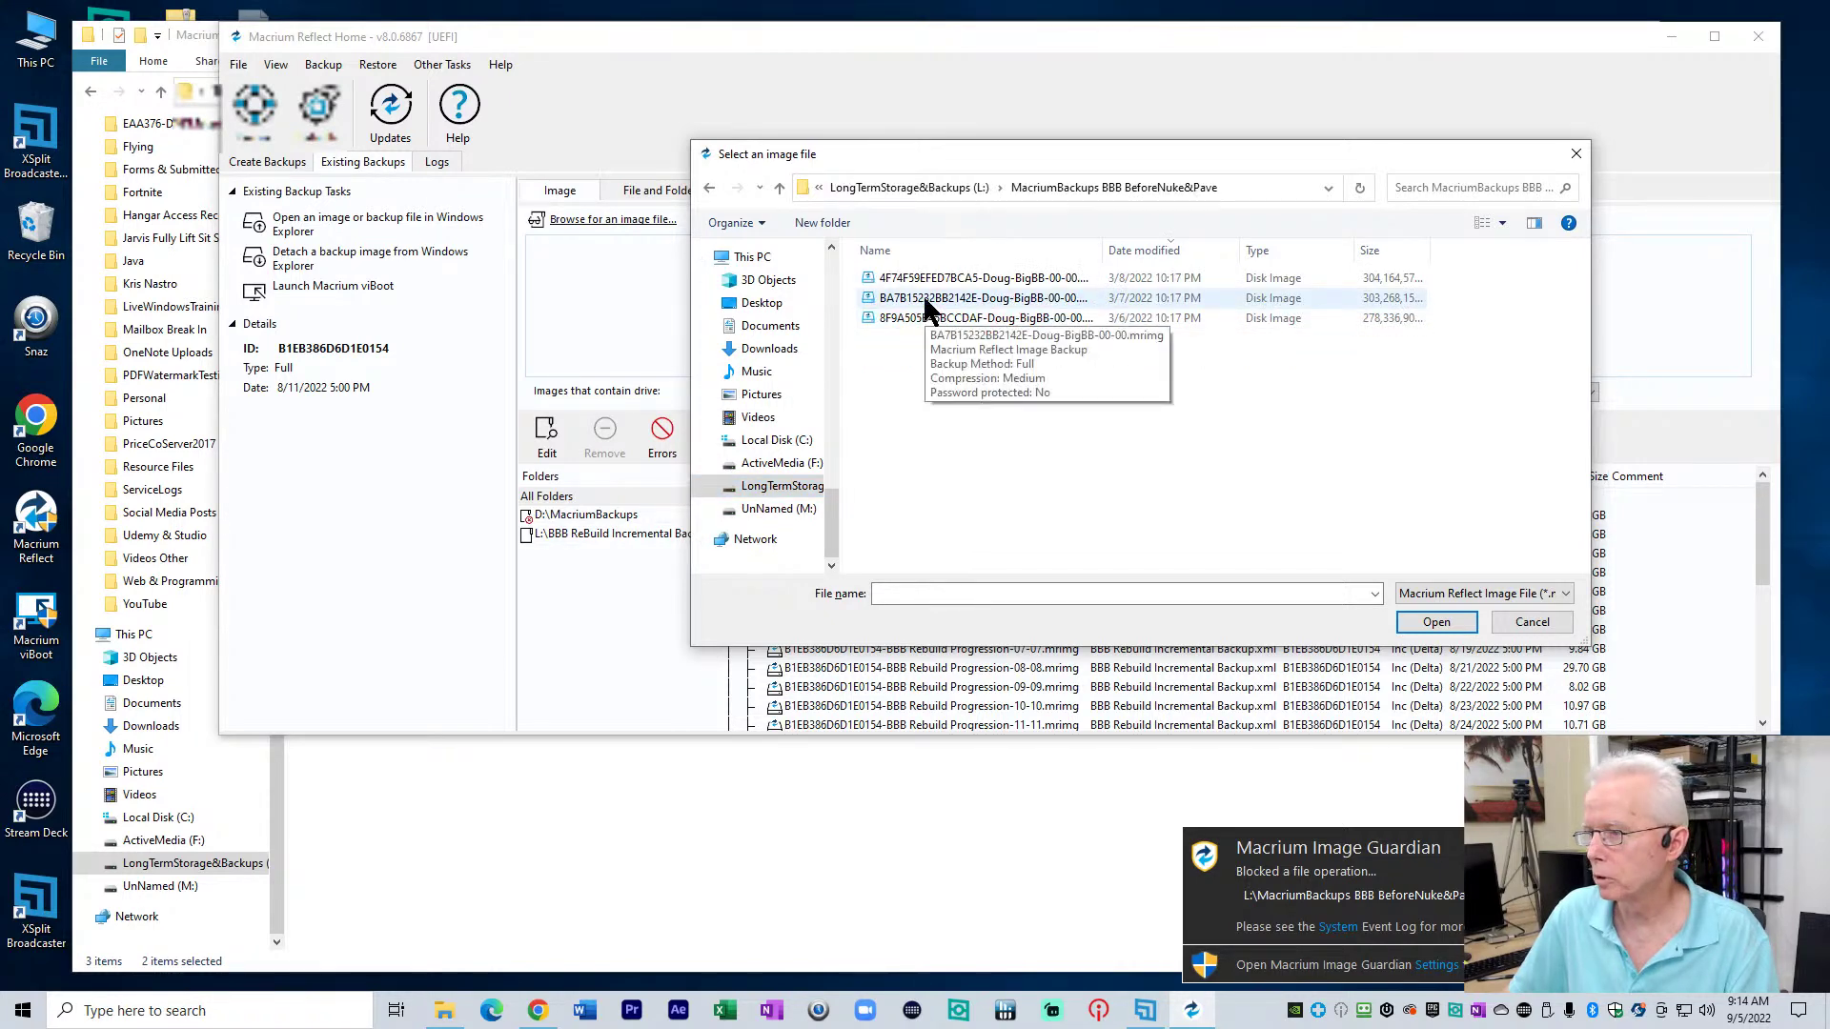
Permanently delete the 3/6/2022 and 3/7/2022 disk images from within the image file browser, then close it without opening a file
{"action": "left_click", "coordinate": [931, 299]}
{"action": "left_click", "coordinate": [929, 317], "text": "shift"}
{"action": "left_click", "coordinate": [925, 320]}
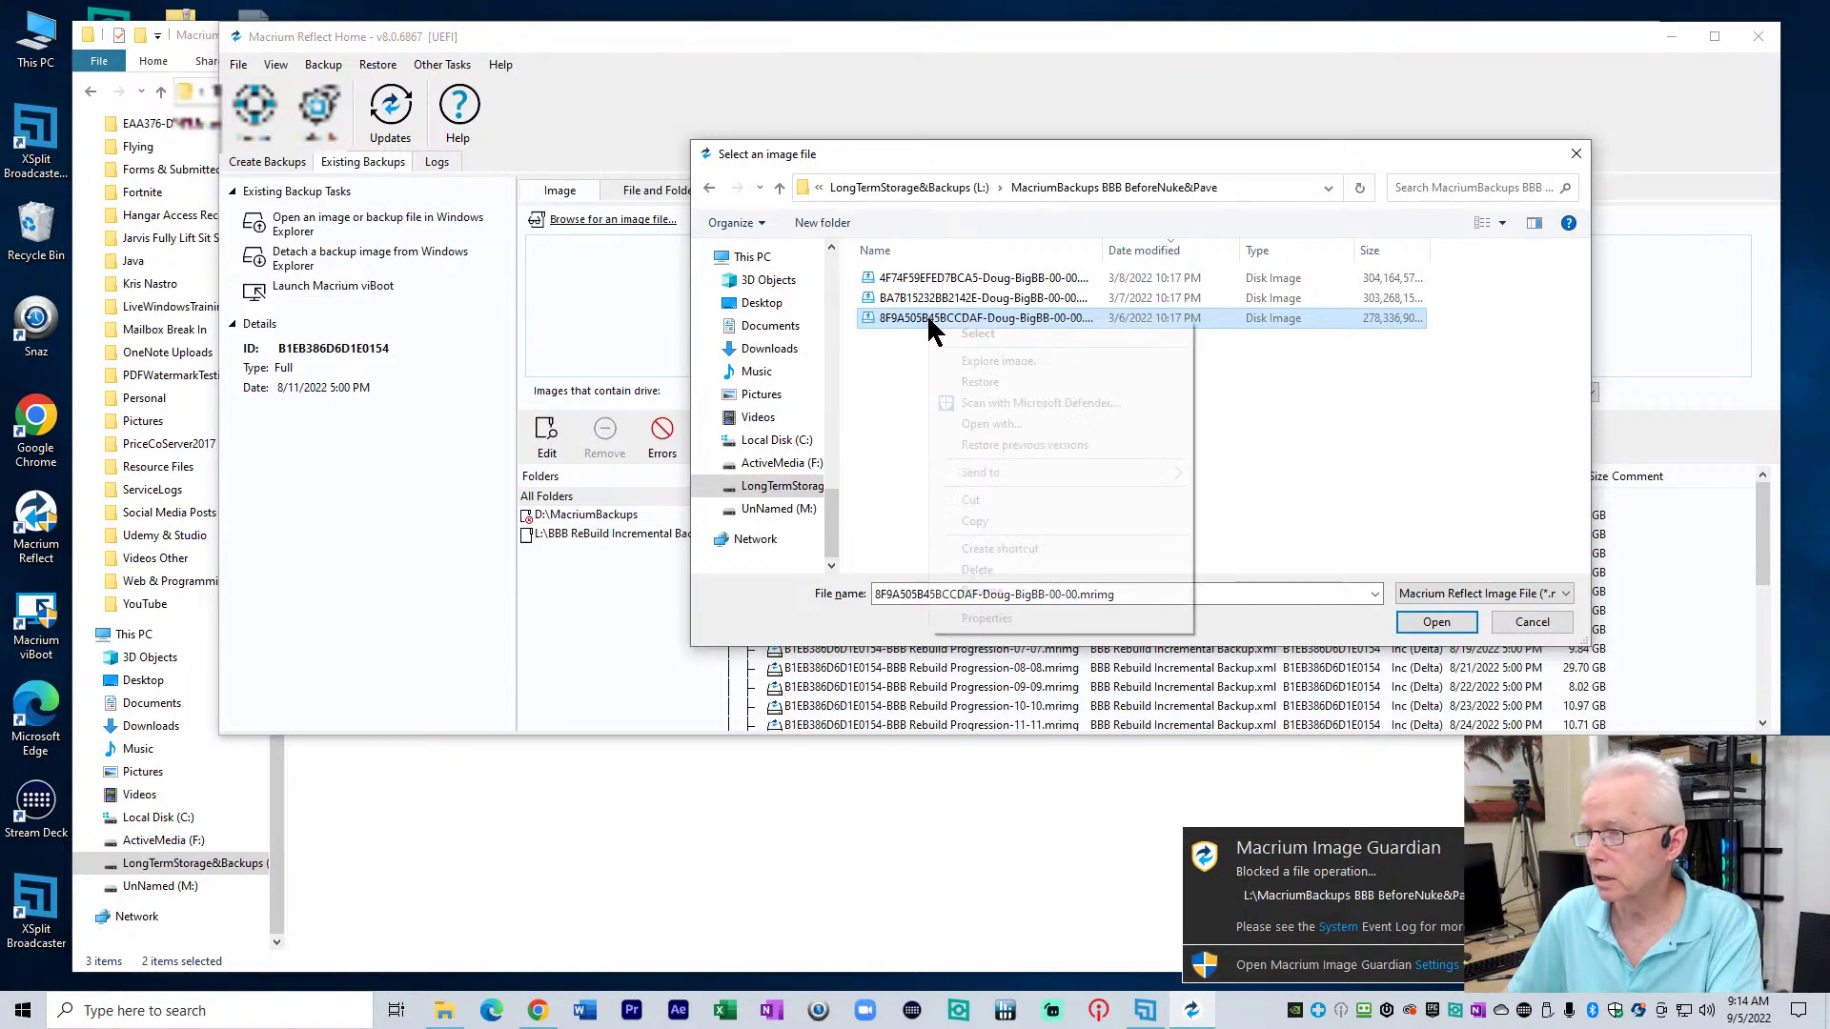
{"action": "right_click", "coordinate": [930, 324]}
{"action": "left_click", "coordinate": [987, 569]}
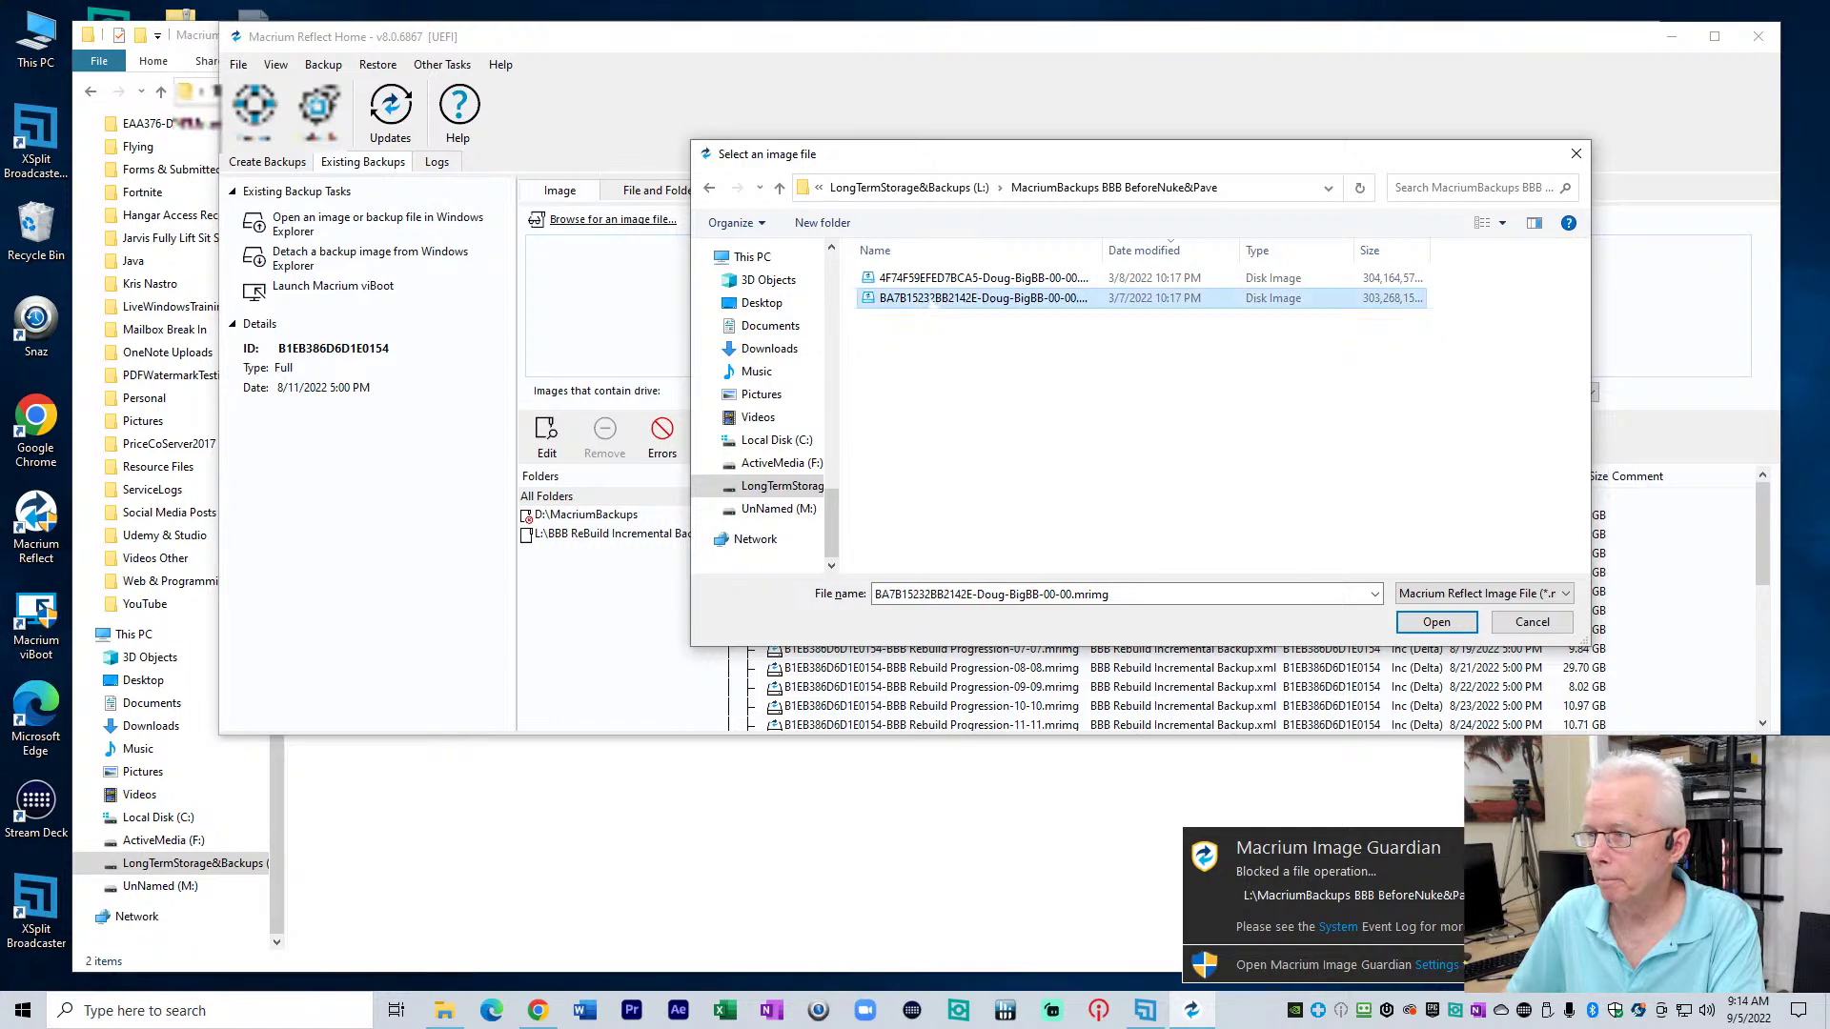
{"action": "right_click", "coordinate": [931, 303]}
{"action": "left_click", "coordinate": [1008, 558]}
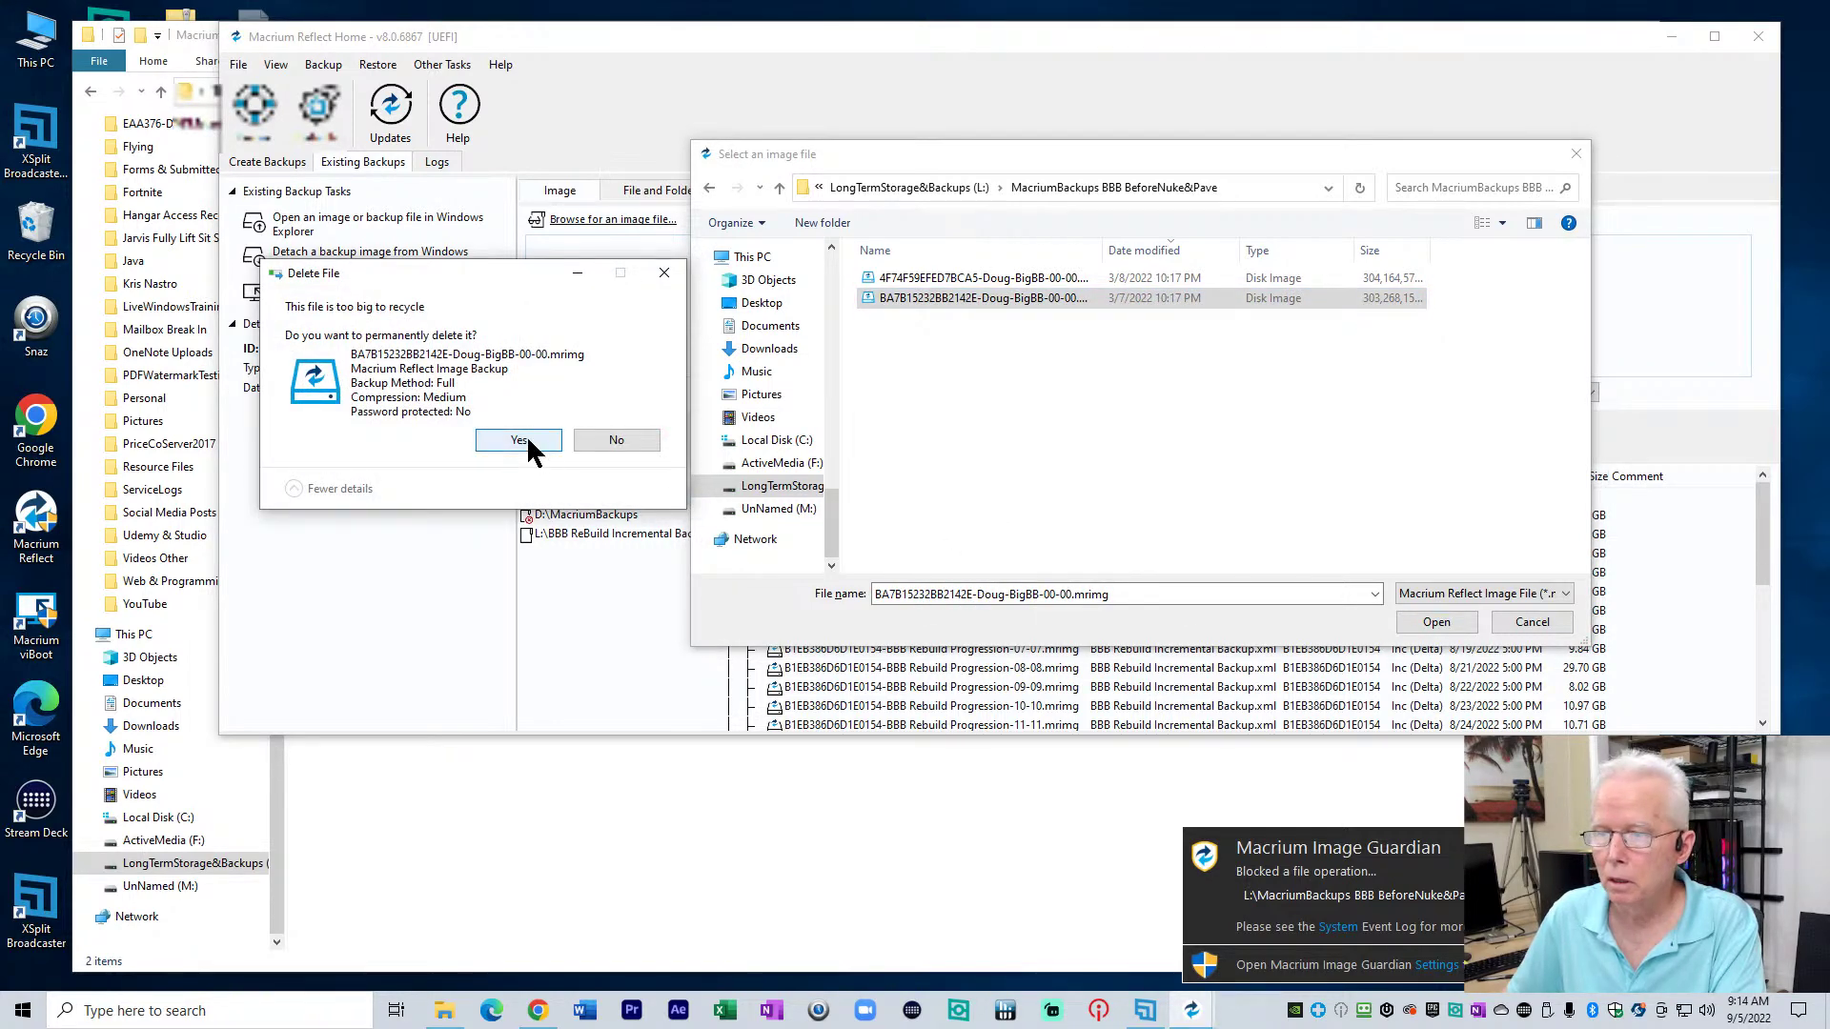
{"action": "left_click", "coordinate": [527, 448]}
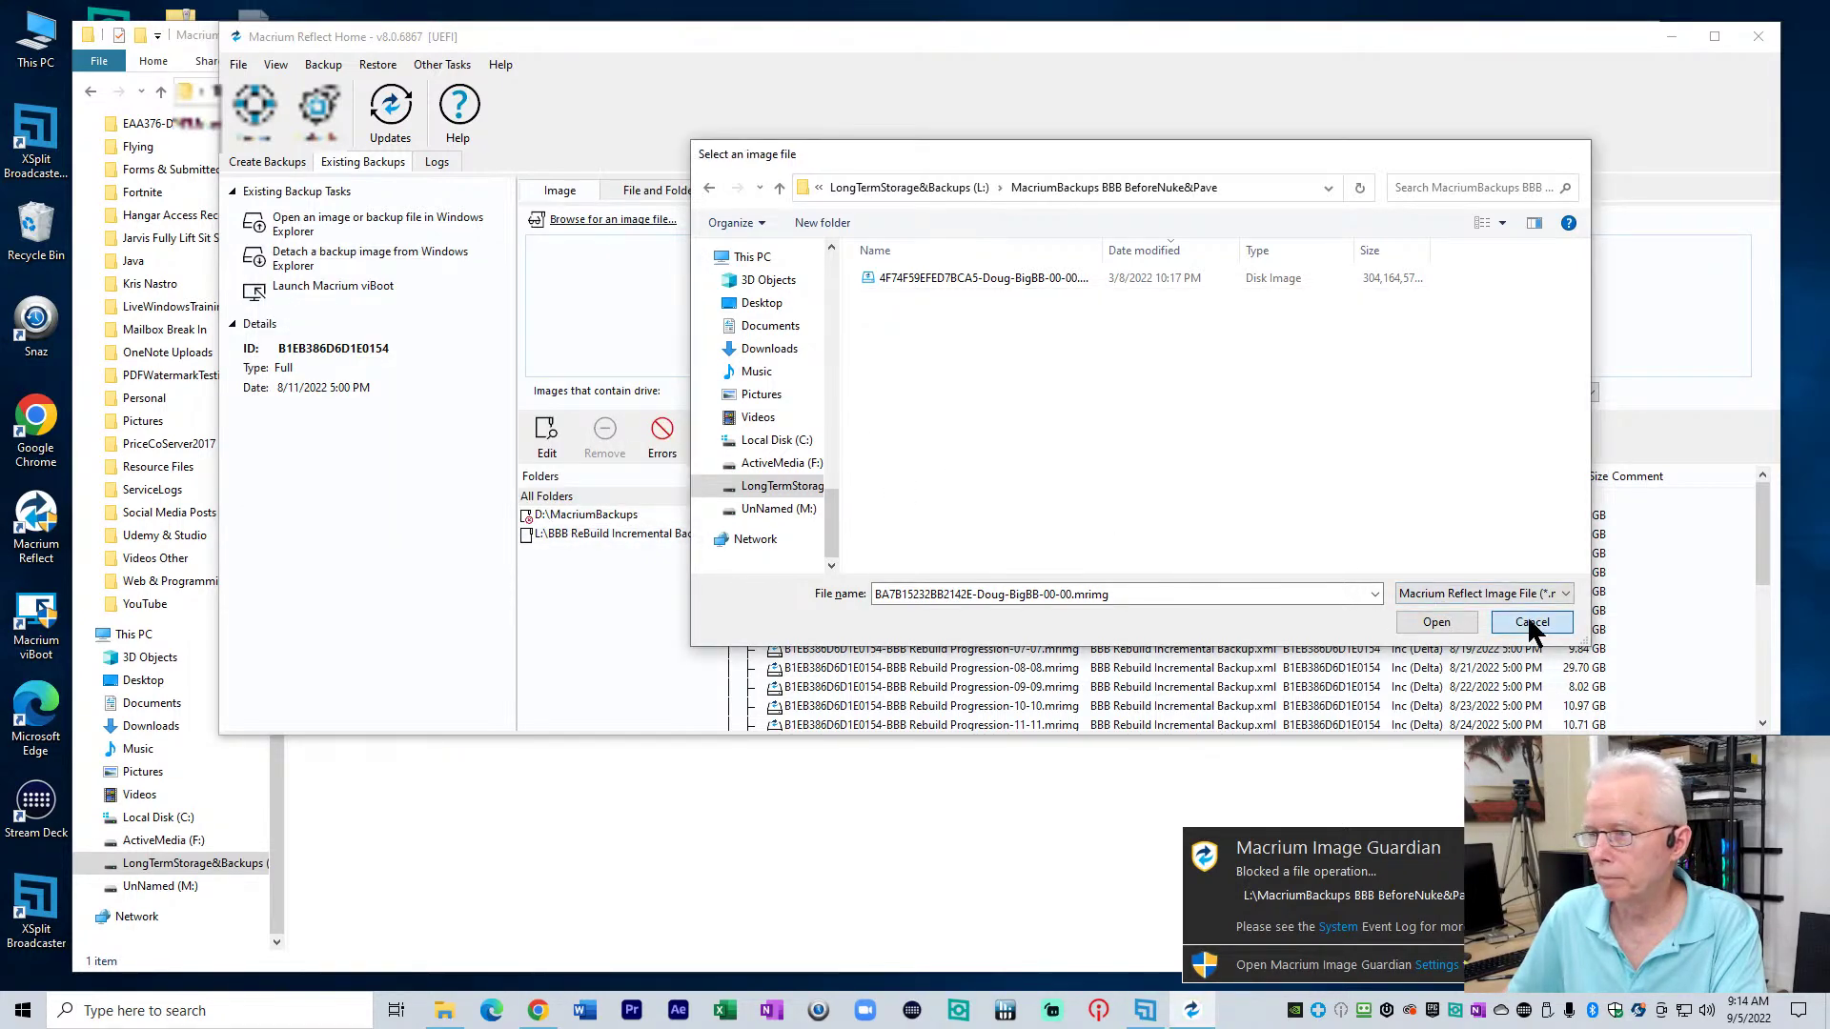
{"action": "left_click", "coordinate": [1527, 622]}
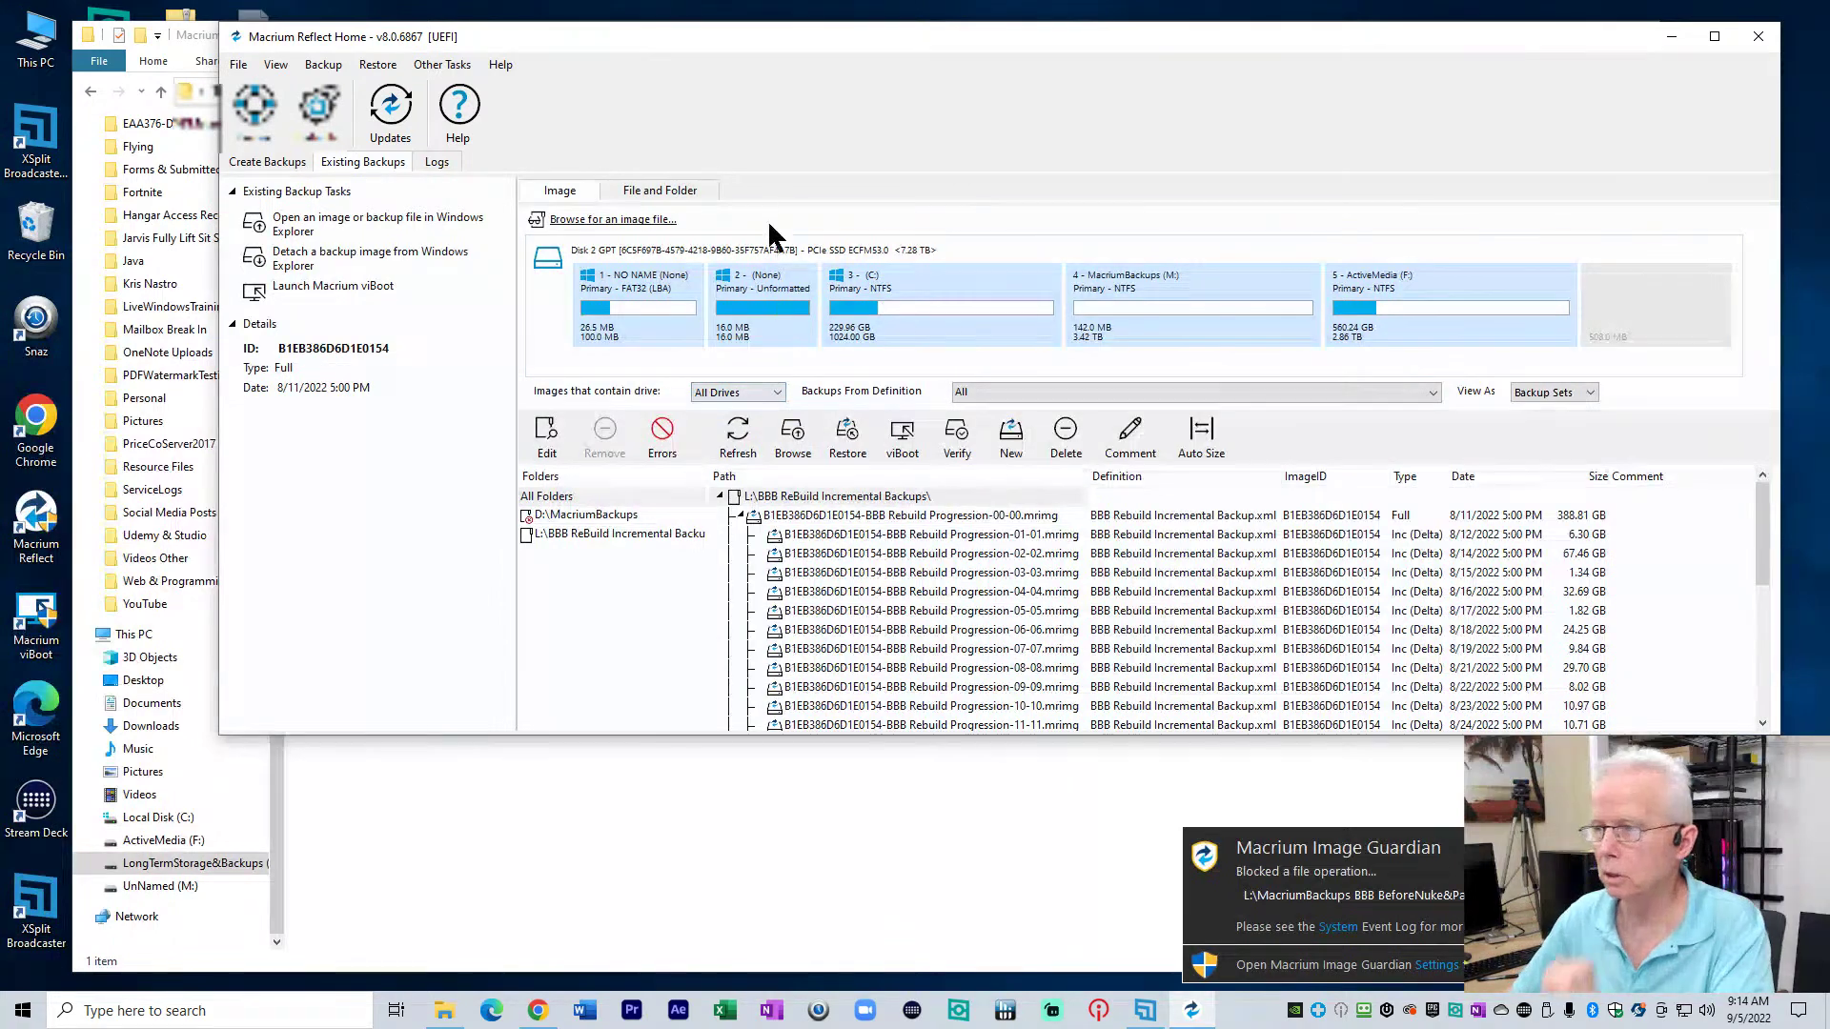
Make the Macrium Reflect window taller, dismiss the Image Guardian notification and look through the full list of existing backups
{"action": "left_click_drag", "start_coordinate": [672, 735], "coordinate": [672, 941]}
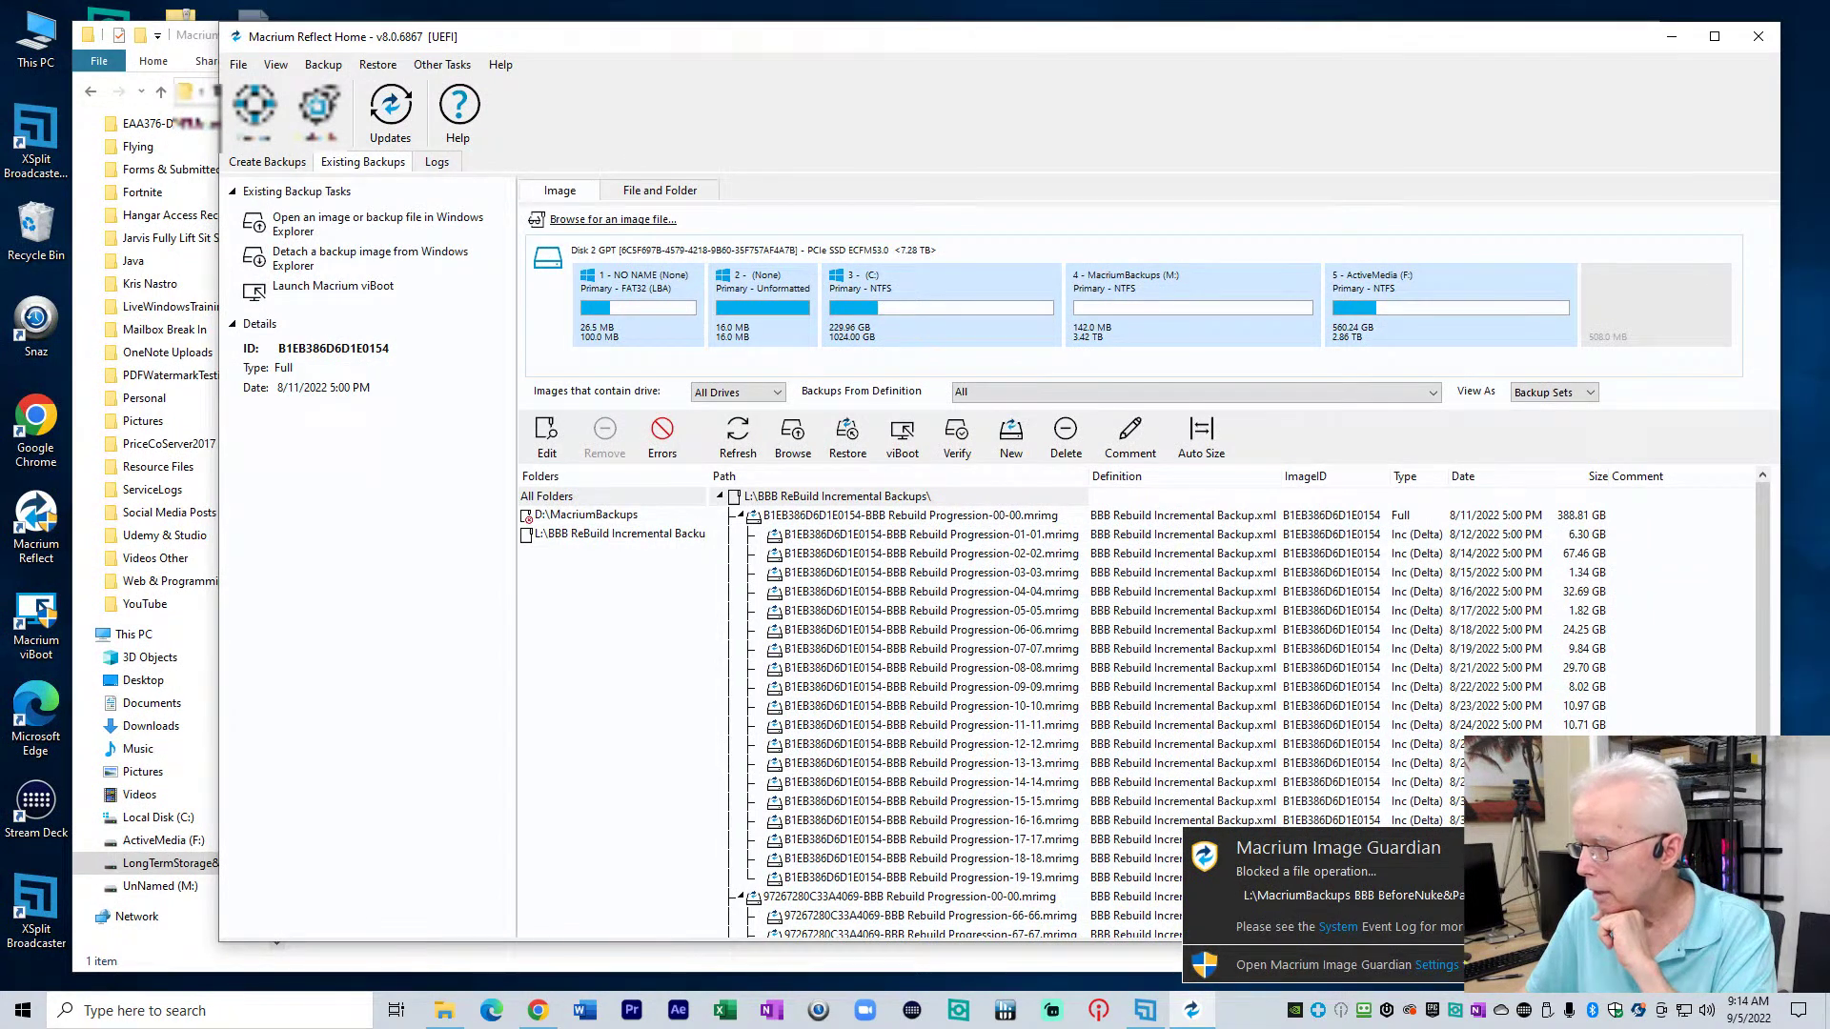
{"action": "left_click", "coordinate": [1453, 844]}
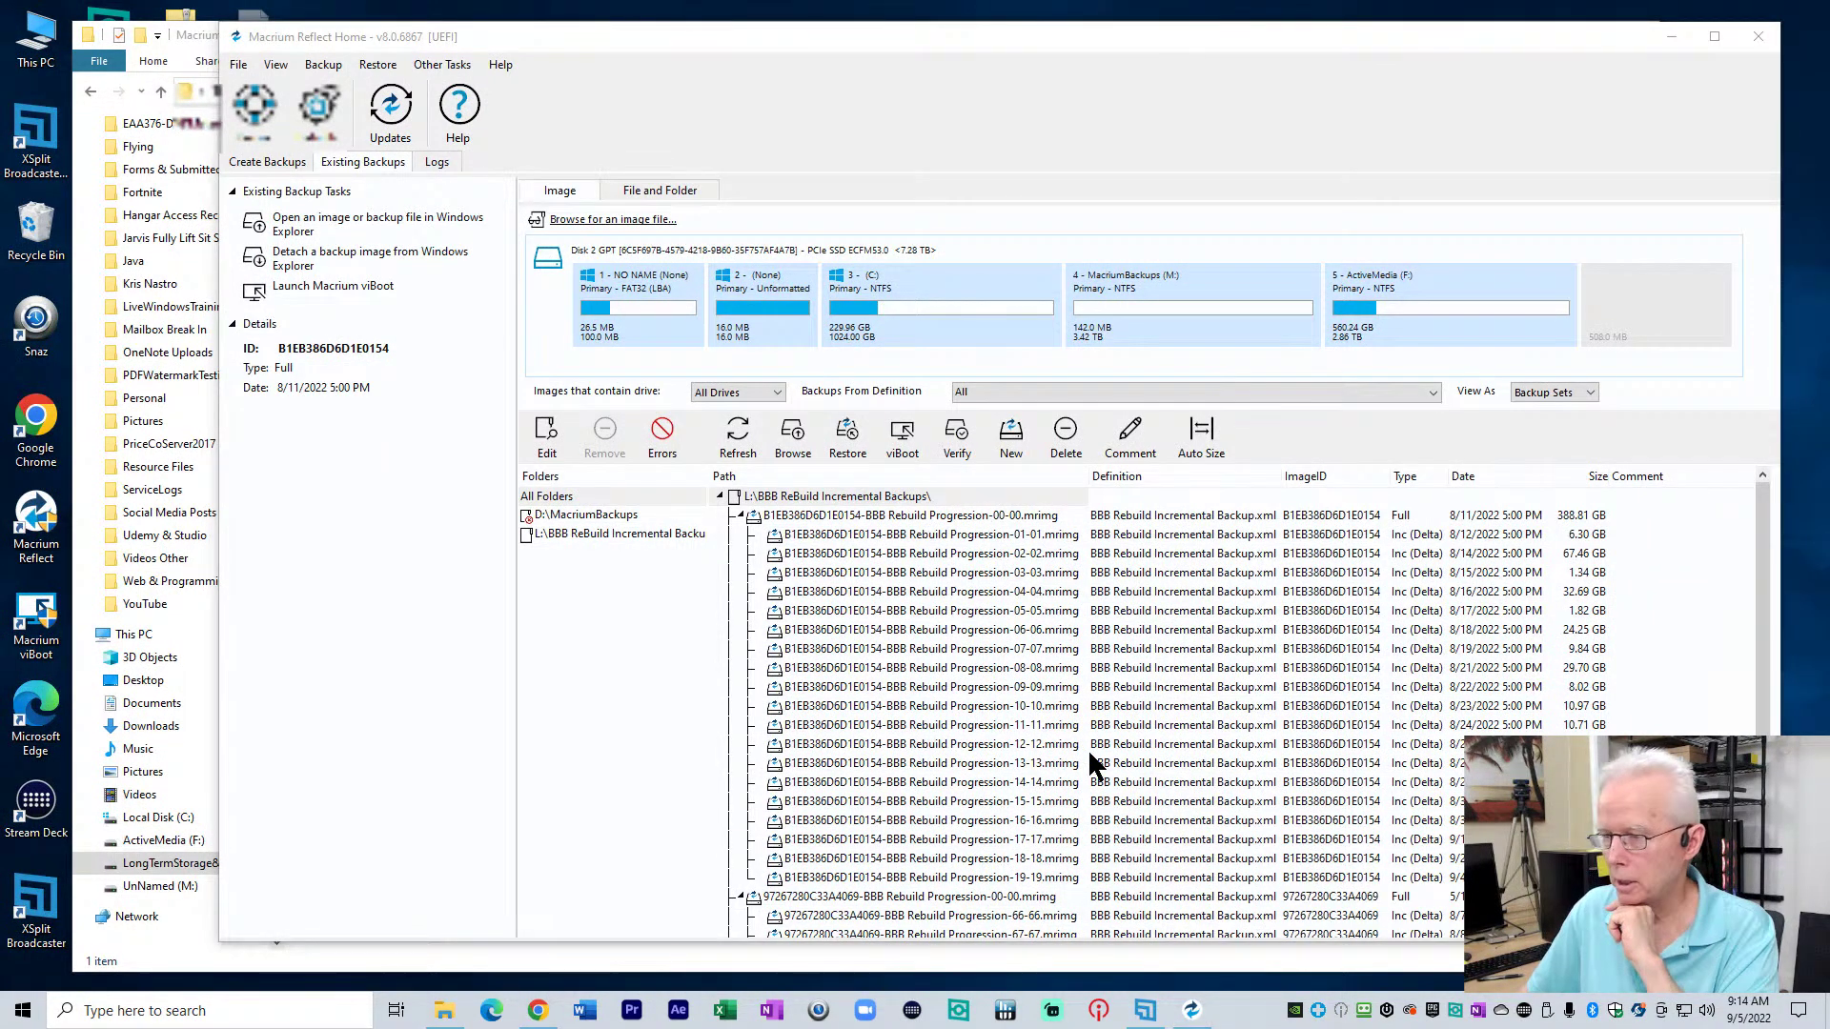
{"action": "scroll", "coordinate": [1107, 752], "scroll_direction": "down", "scroll_amount": 2}
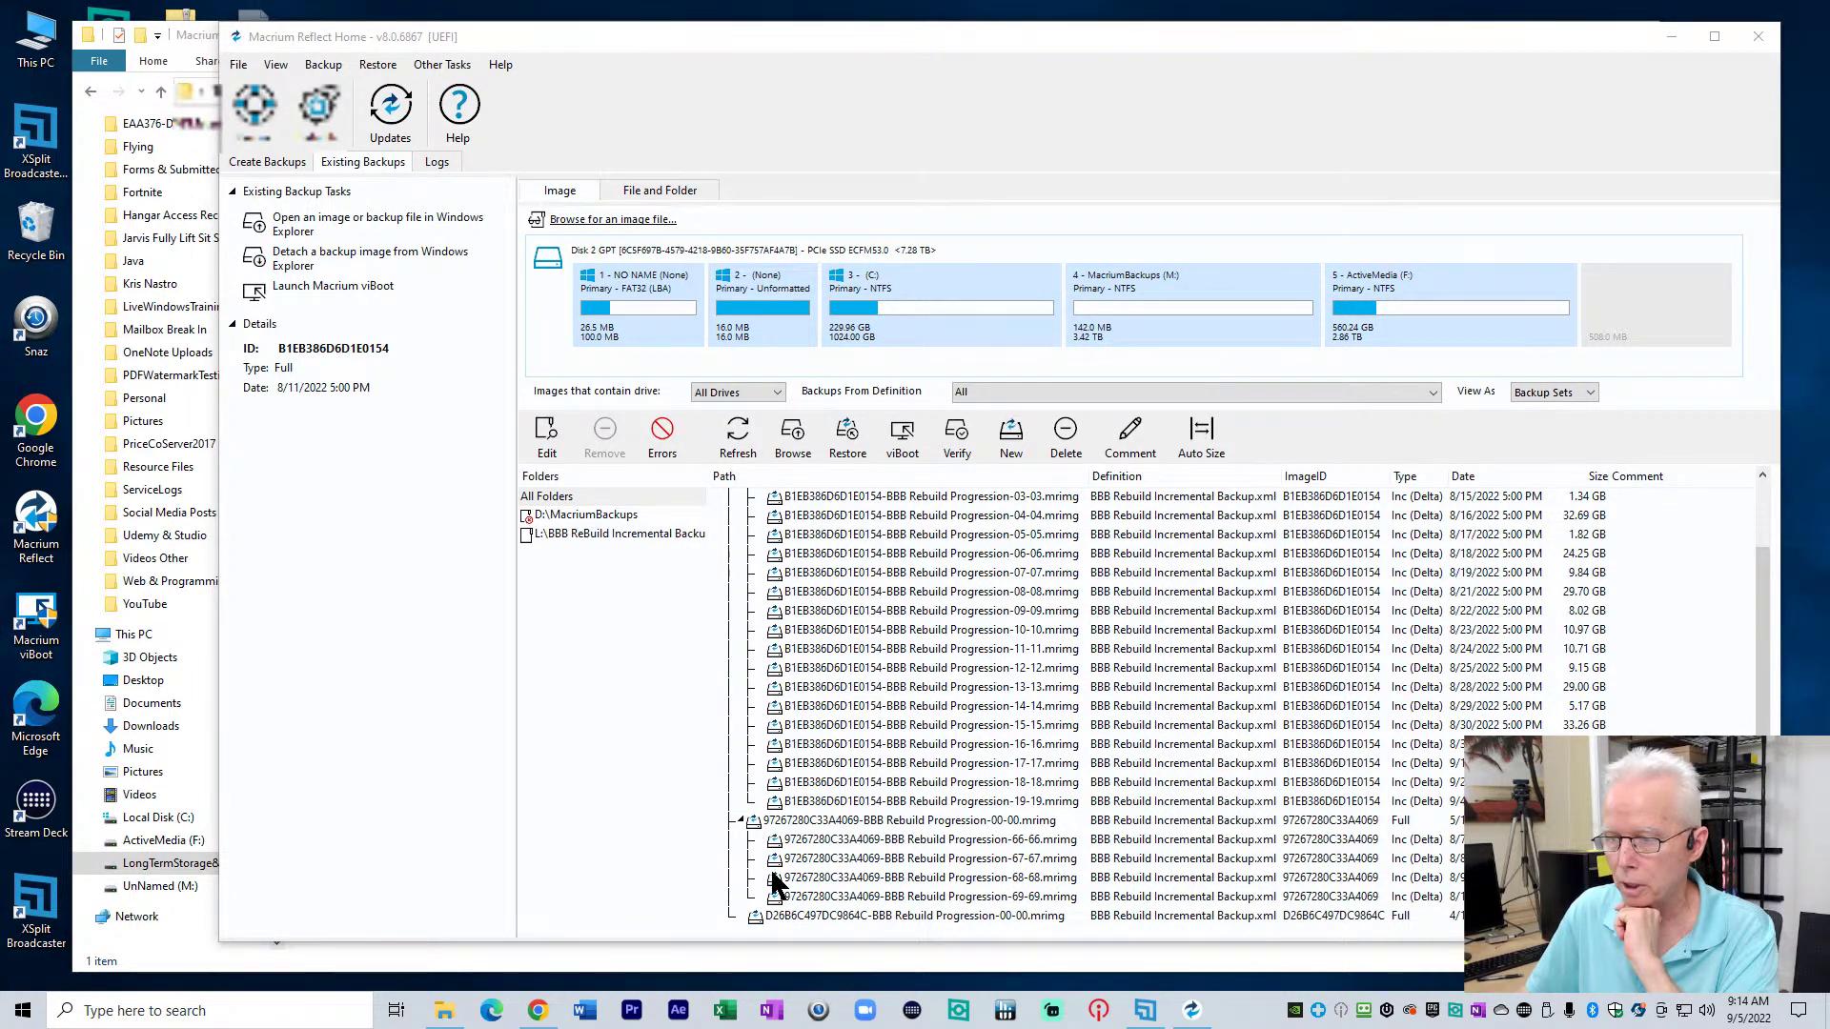
{"action": "scroll", "coordinate": [776, 827], "scroll_direction": "up", "scroll_amount": 2}
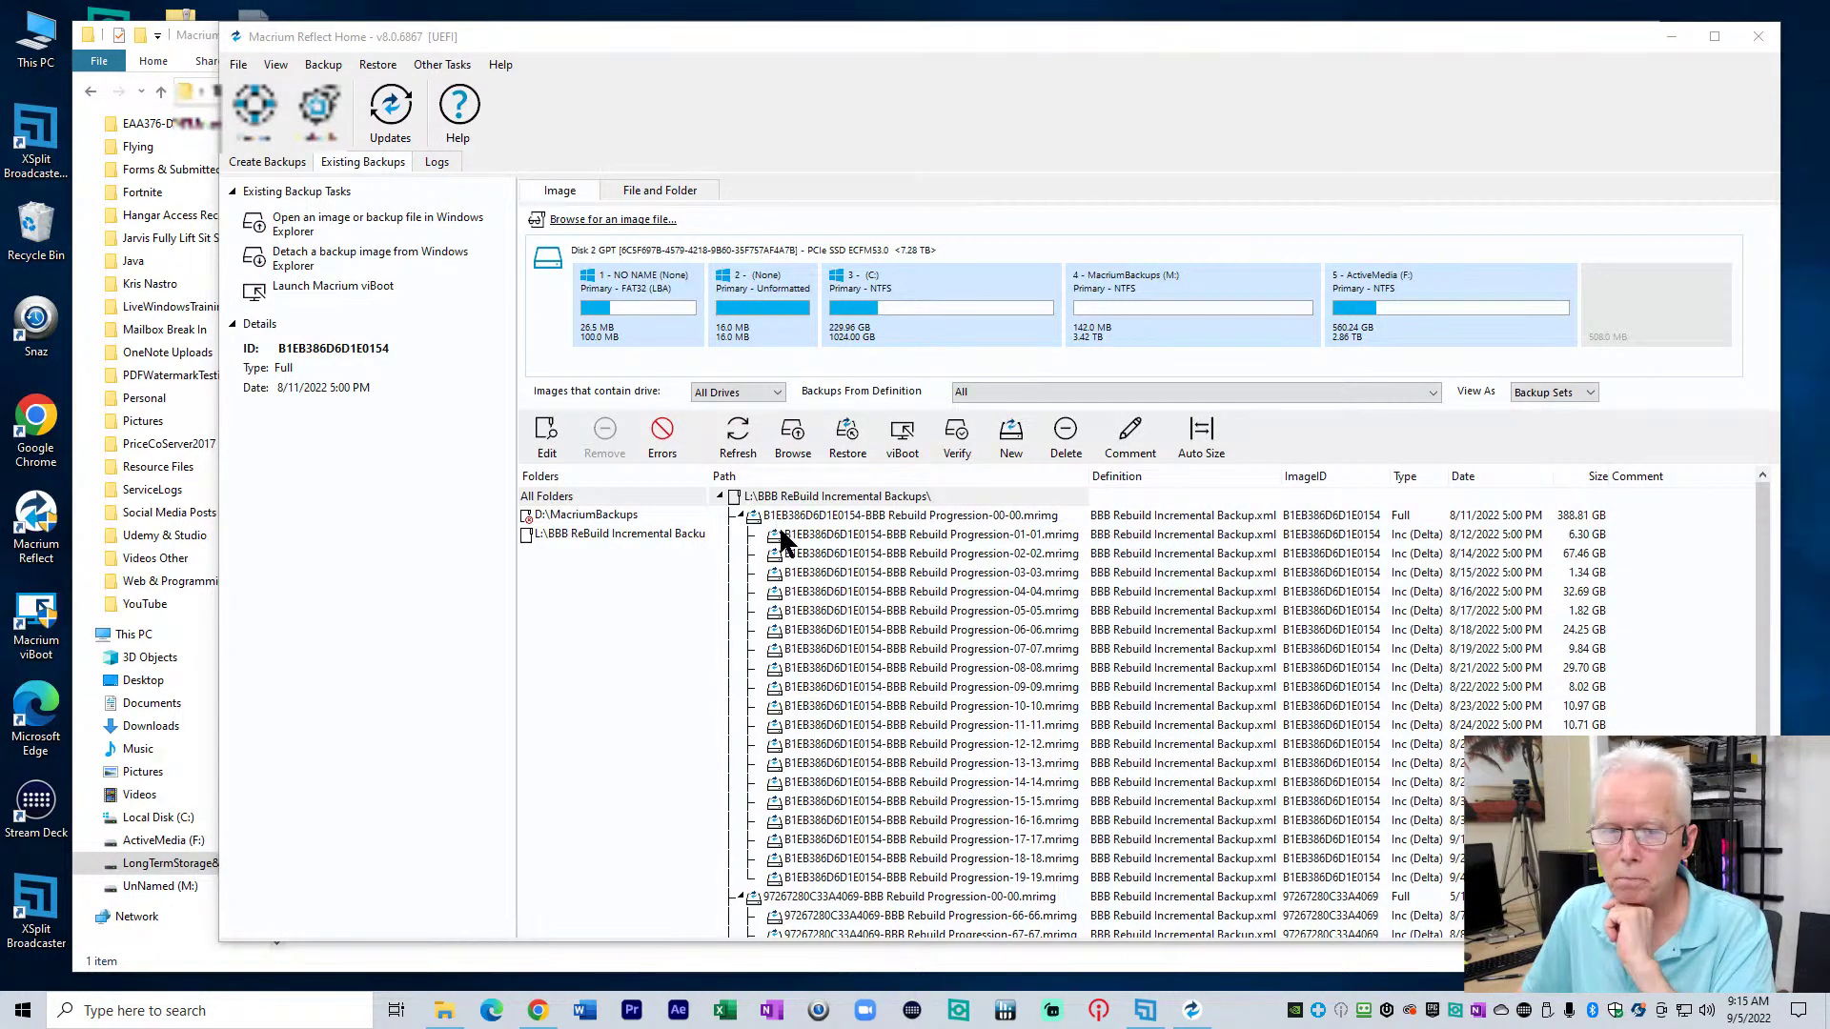
Move the Macrium Reflect window aside and open the BBB ReBuild Incremental Backups folder on the L: drive in File Explorer
{"action": "left_click_drag", "start_coordinate": [639, 29], "coordinate": [1189, 30]}
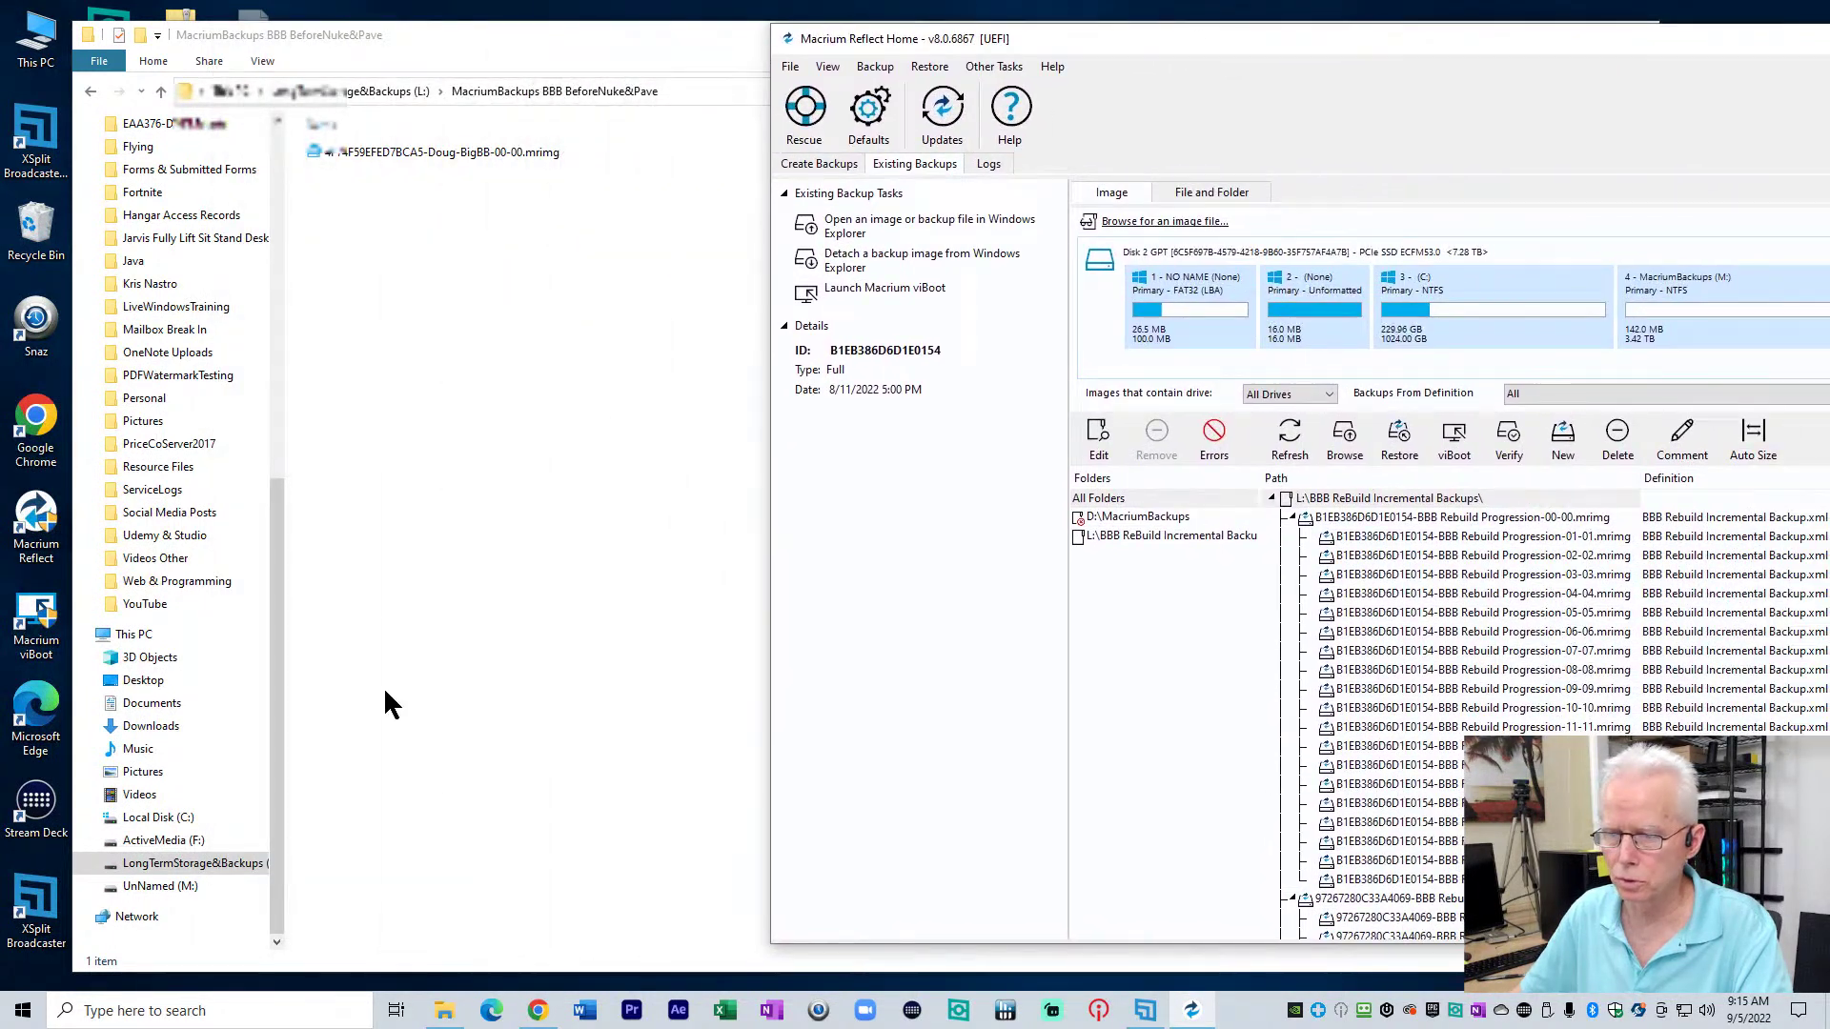
{"action": "left_click", "coordinate": [387, 95]}
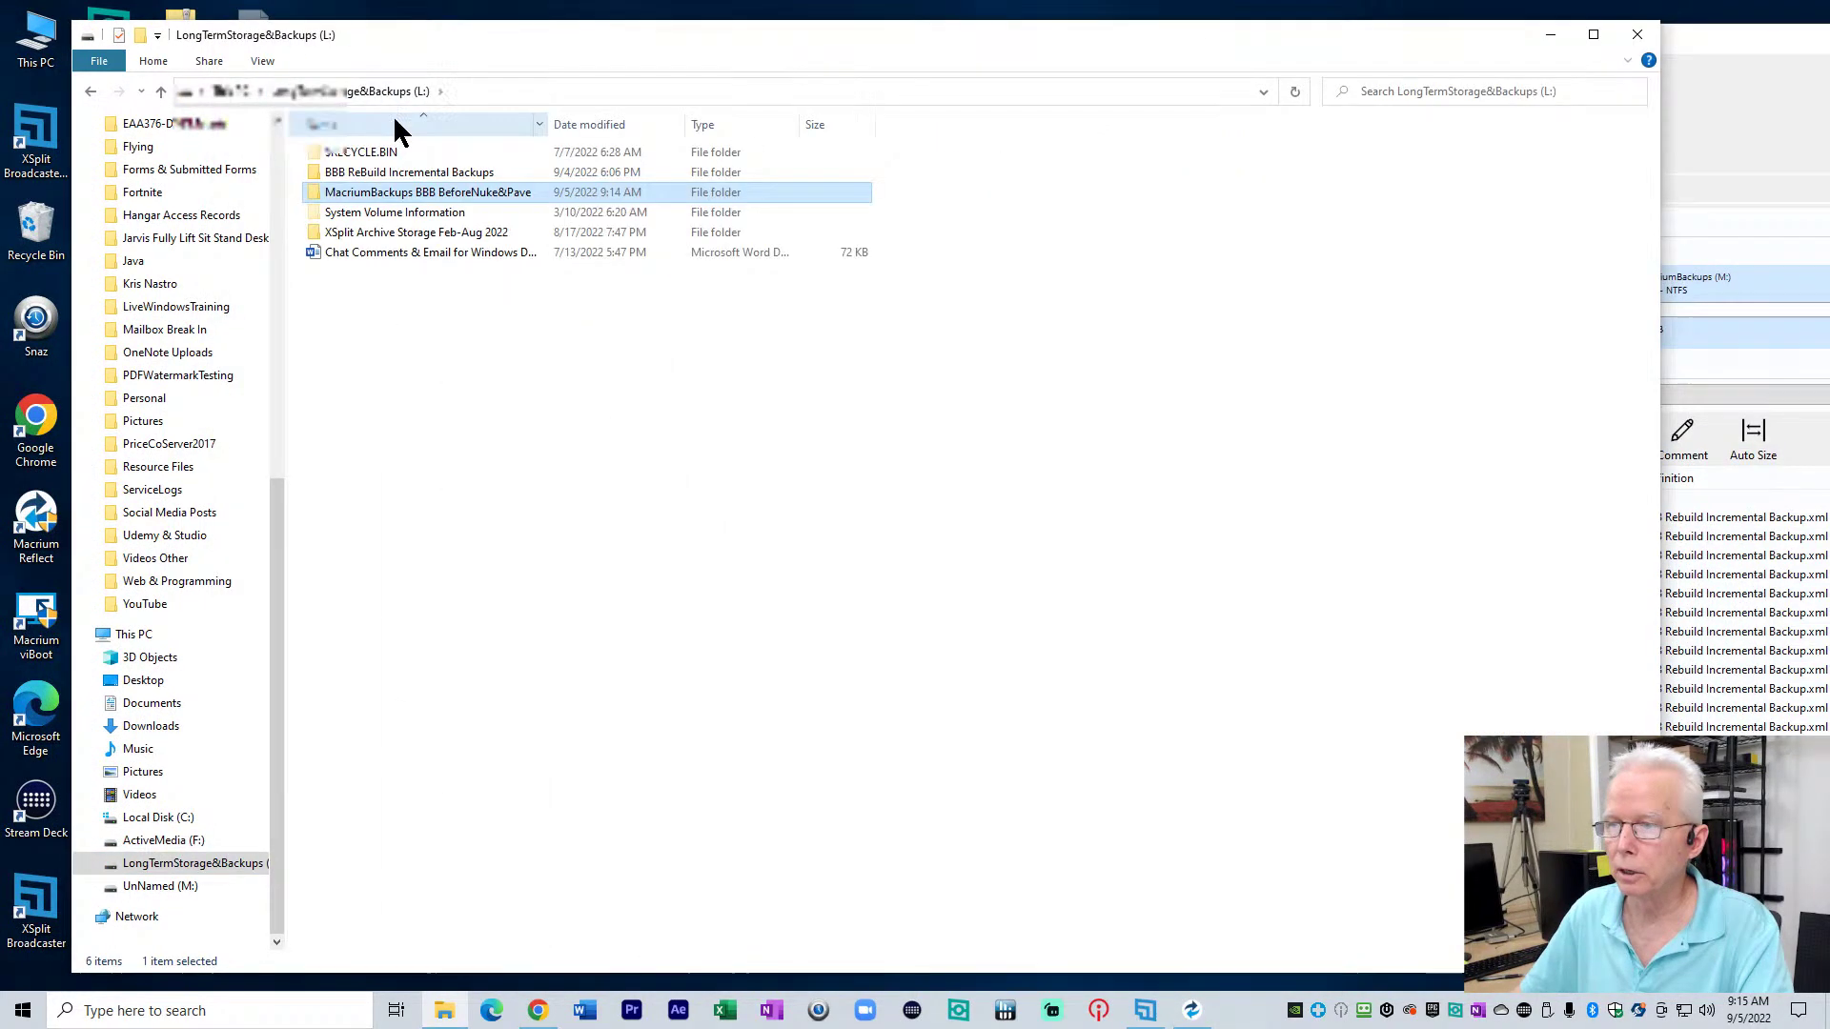
{"action": "double_click", "coordinate": [387, 168]}
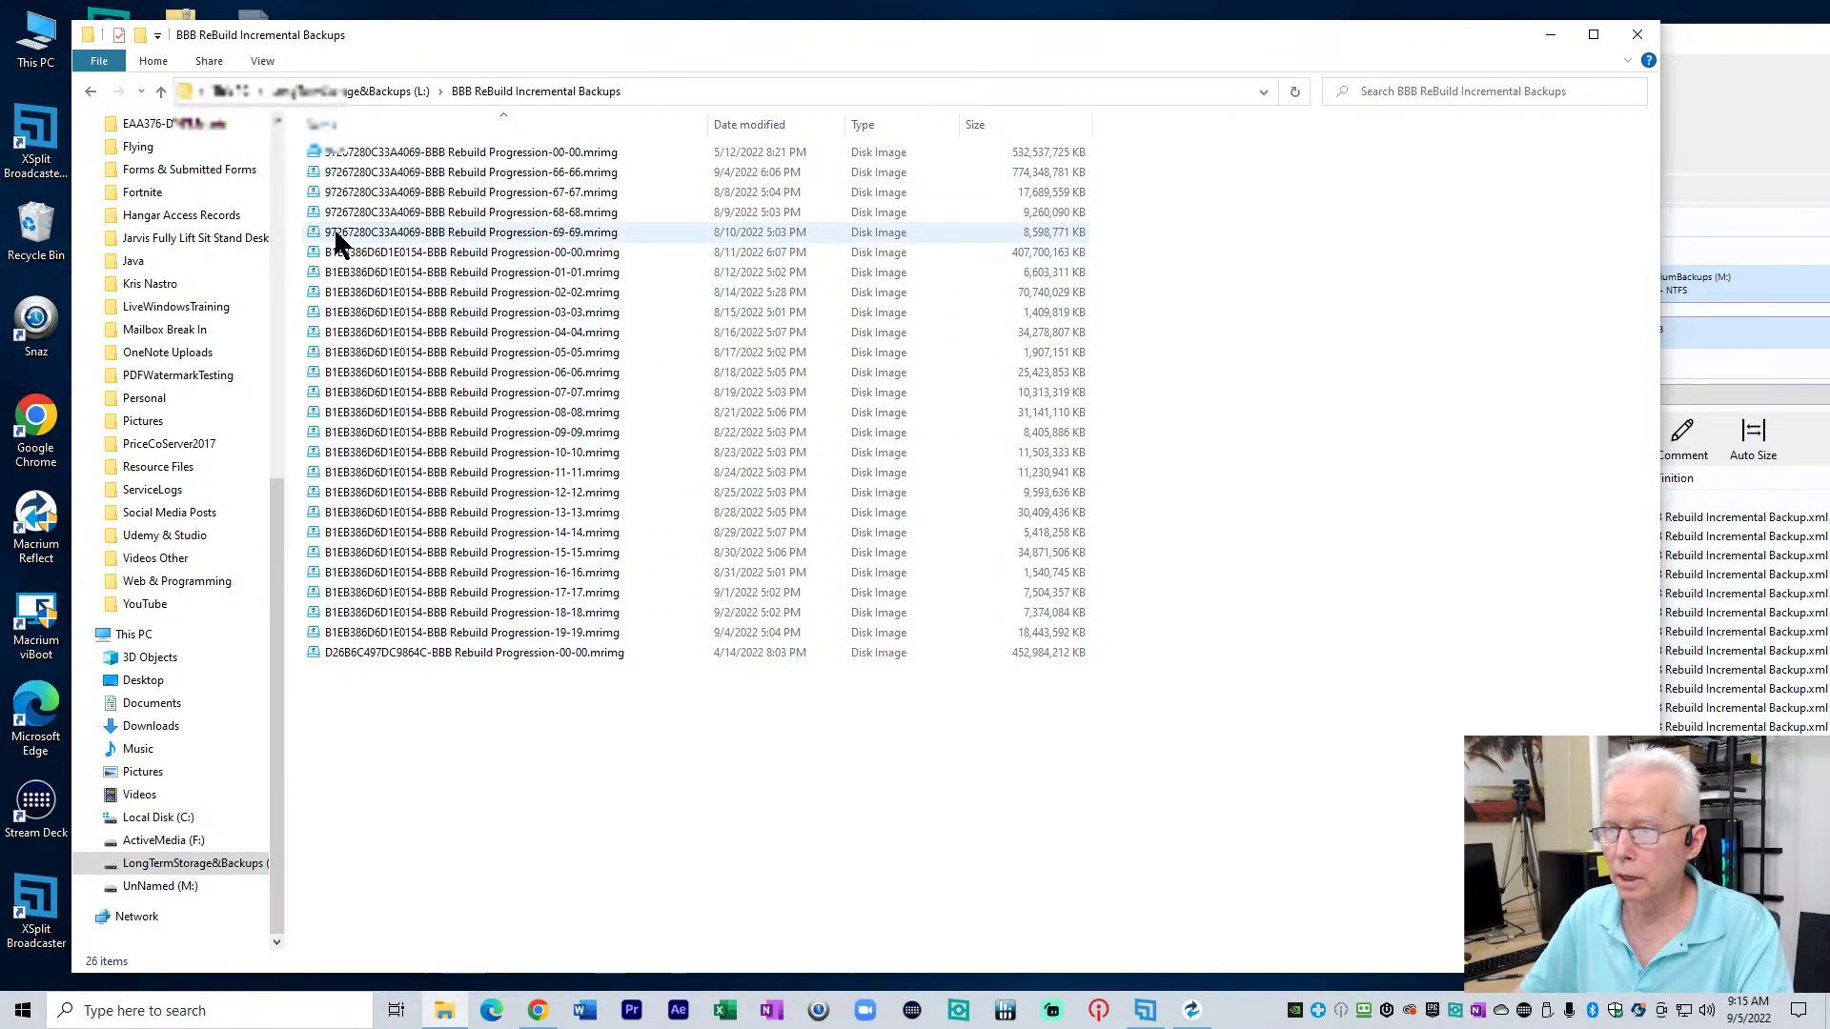
Bring Macrium Reflect back beside the Explorer file list and compare its backup entries with the files in the folder
{"action": "left_click", "coordinate": [1782, 106]}
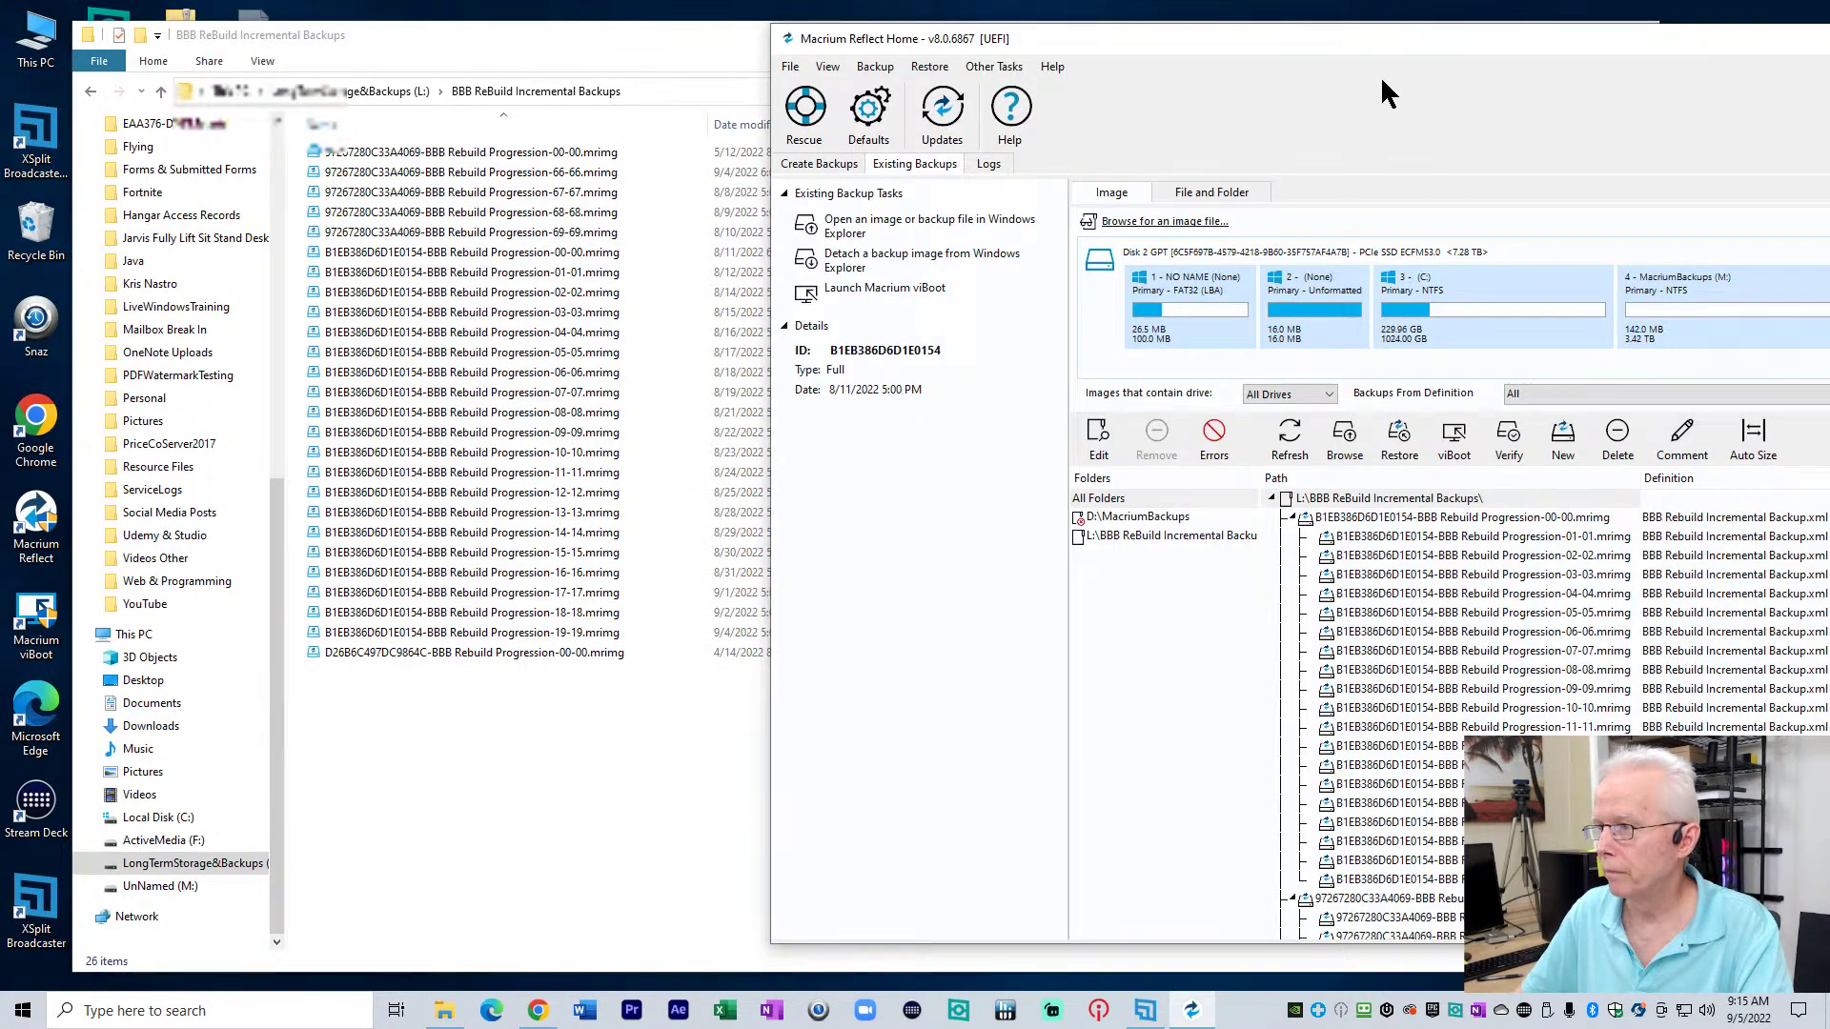
{"action": "left_click_drag", "start_coordinate": [1239, 38], "coordinate": [1000, 26]}
{"action": "scroll", "coordinate": [1226, 844], "scroll_direction": "down", "scroll_amount": 2}
{"action": "mouse_move", "coordinate": [1085, 818]}
{"action": "scroll", "coordinate": [1107, 808], "scroll_direction": "up", "scroll_amount": 2}
{"action": "mouse_move", "coordinate": [1105, 524]}
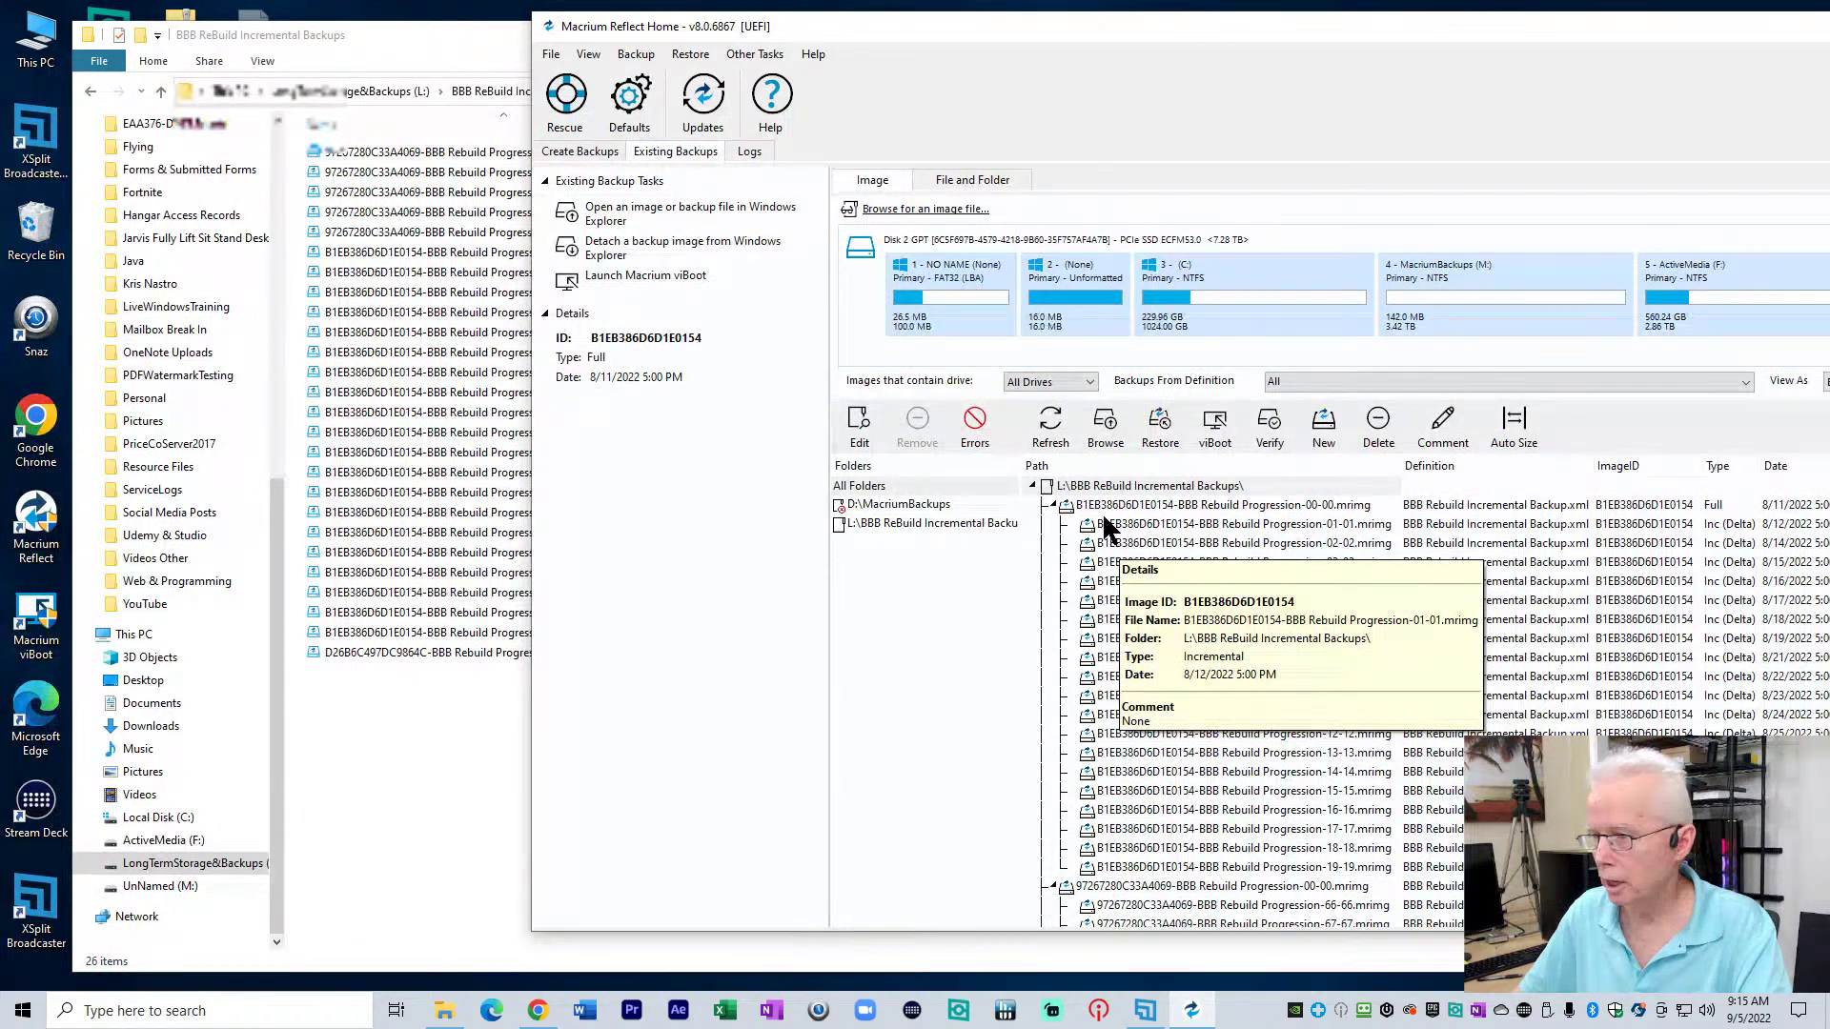
Collapse the 8/11/2022 and 5/12/2022 backup sets and reposition the window to examine the type, date and size of the full backups
{"action": "left_click", "coordinate": [1054, 505]}
{"action": "left_click", "coordinate": [1052, 524]}
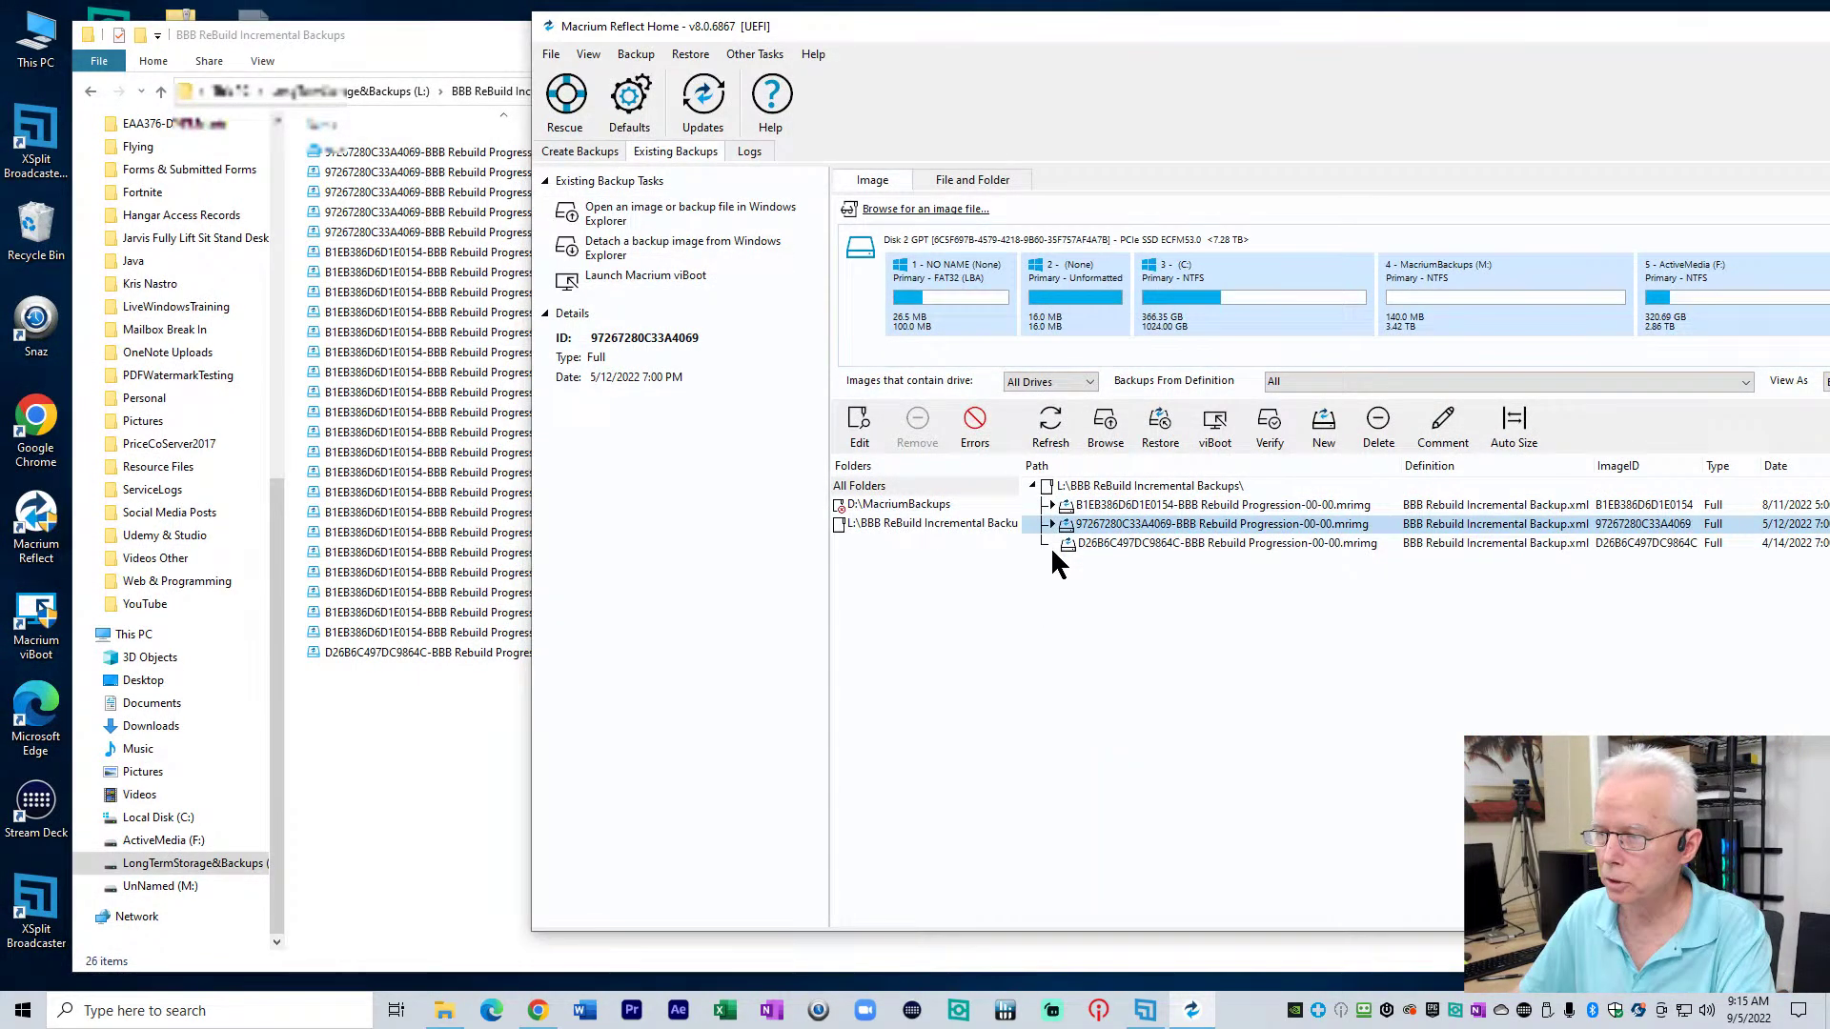
{"action": "left_click_drag", "start_coordinate": [1268, 43], "coordinate": [866, 46]}
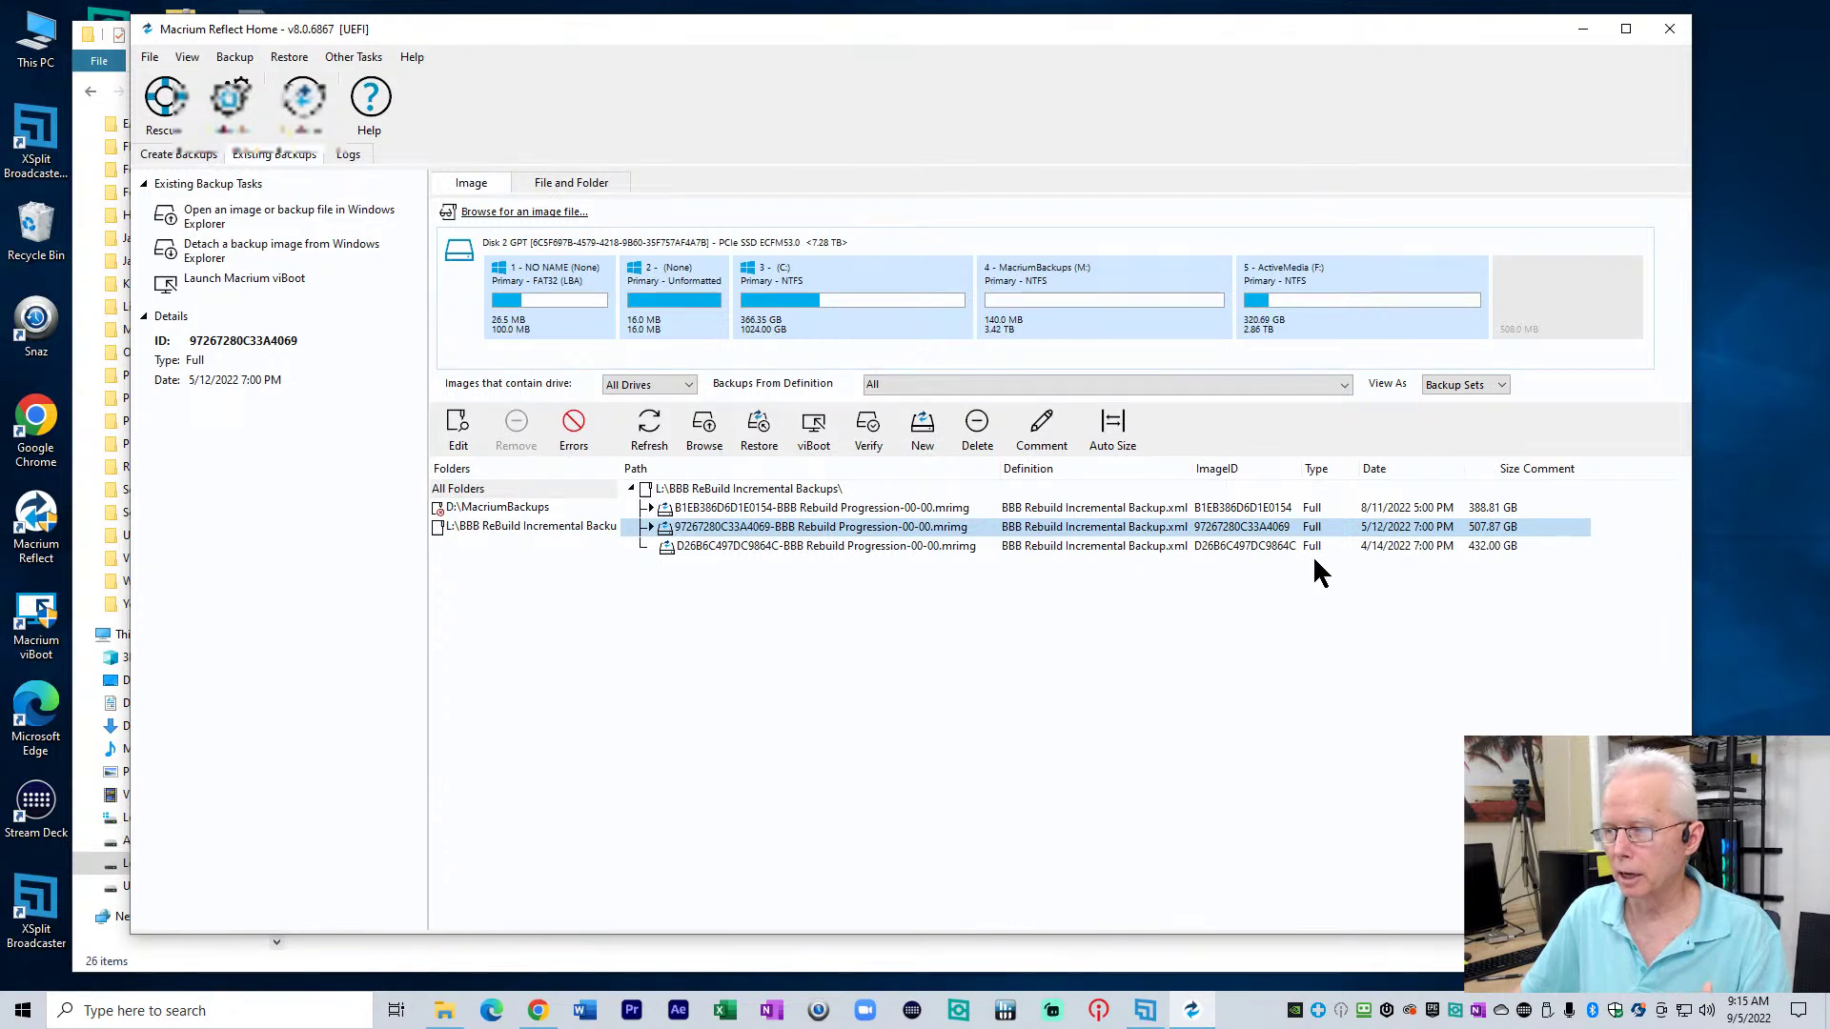
{"action": "mouse_move", "coordinate": [1293, 552]}
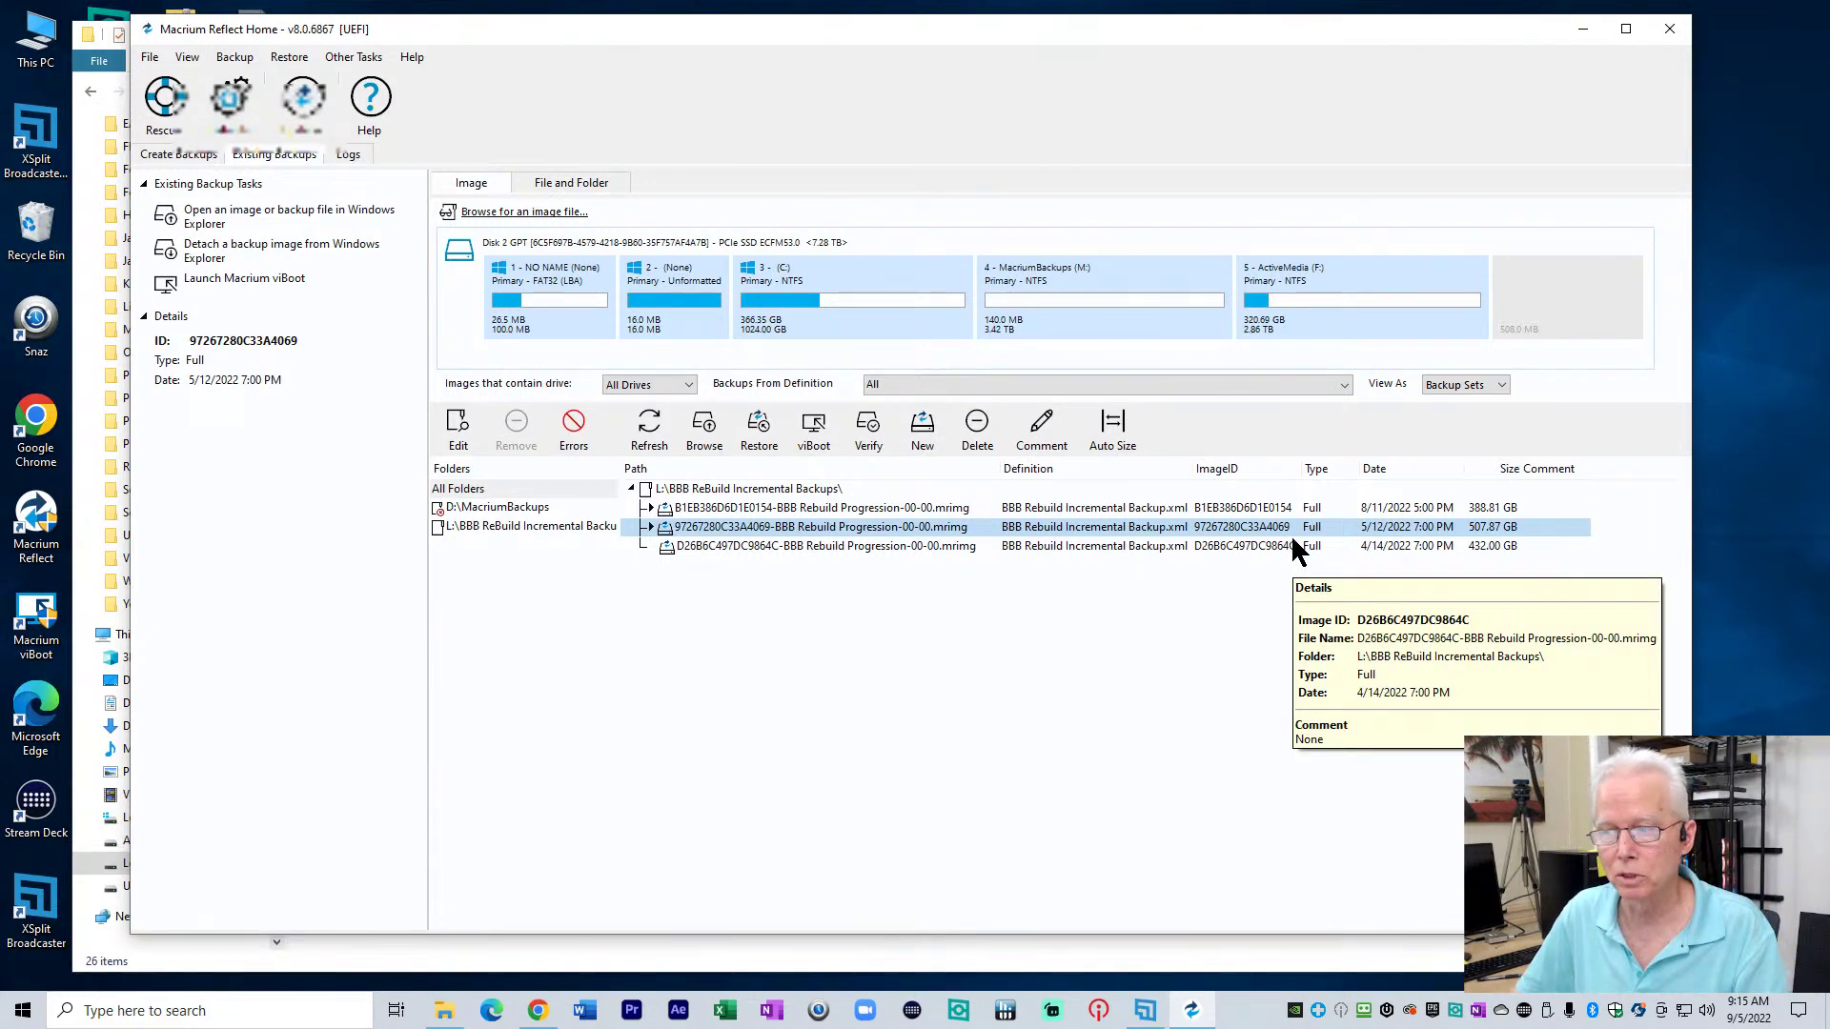
Select the 4/14/2022 full backup, then expand the 5/12/2022 backup set to examine its incremental images
{"action": "left_click", "coordinate": [801, 546]}
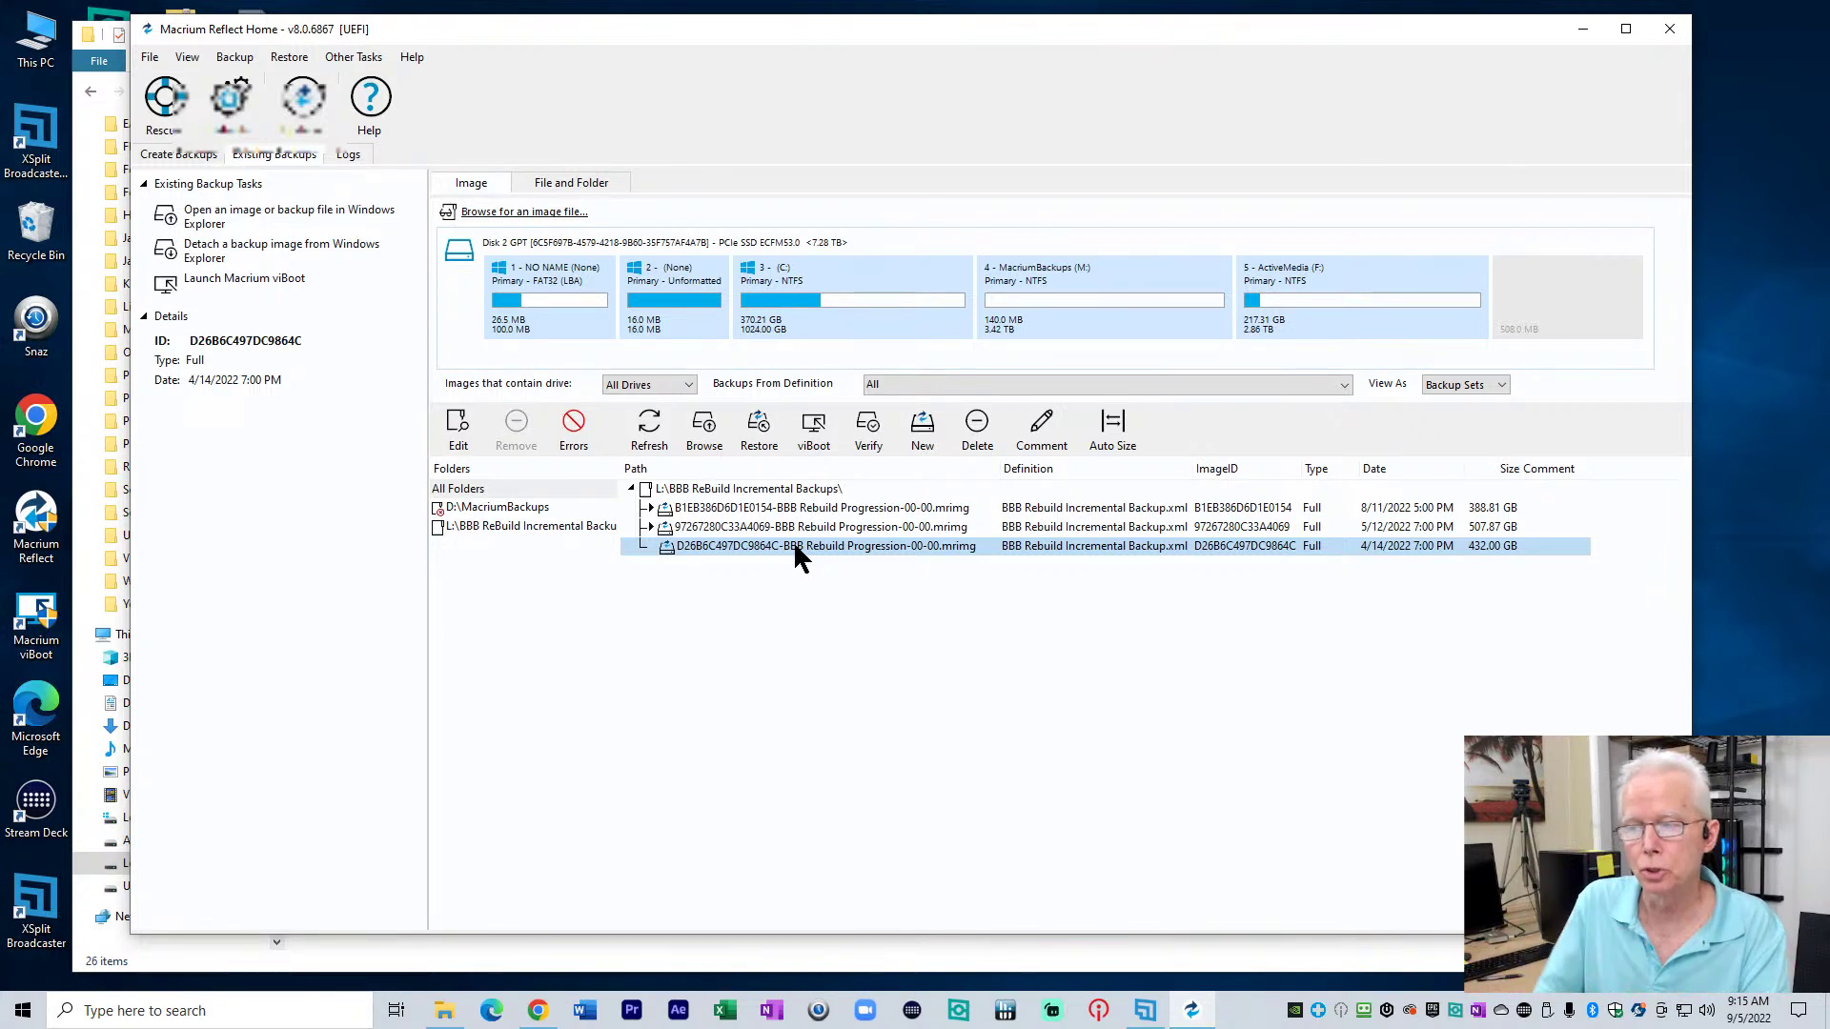
{"action": "left_click", "coordinate": [651, 526]}
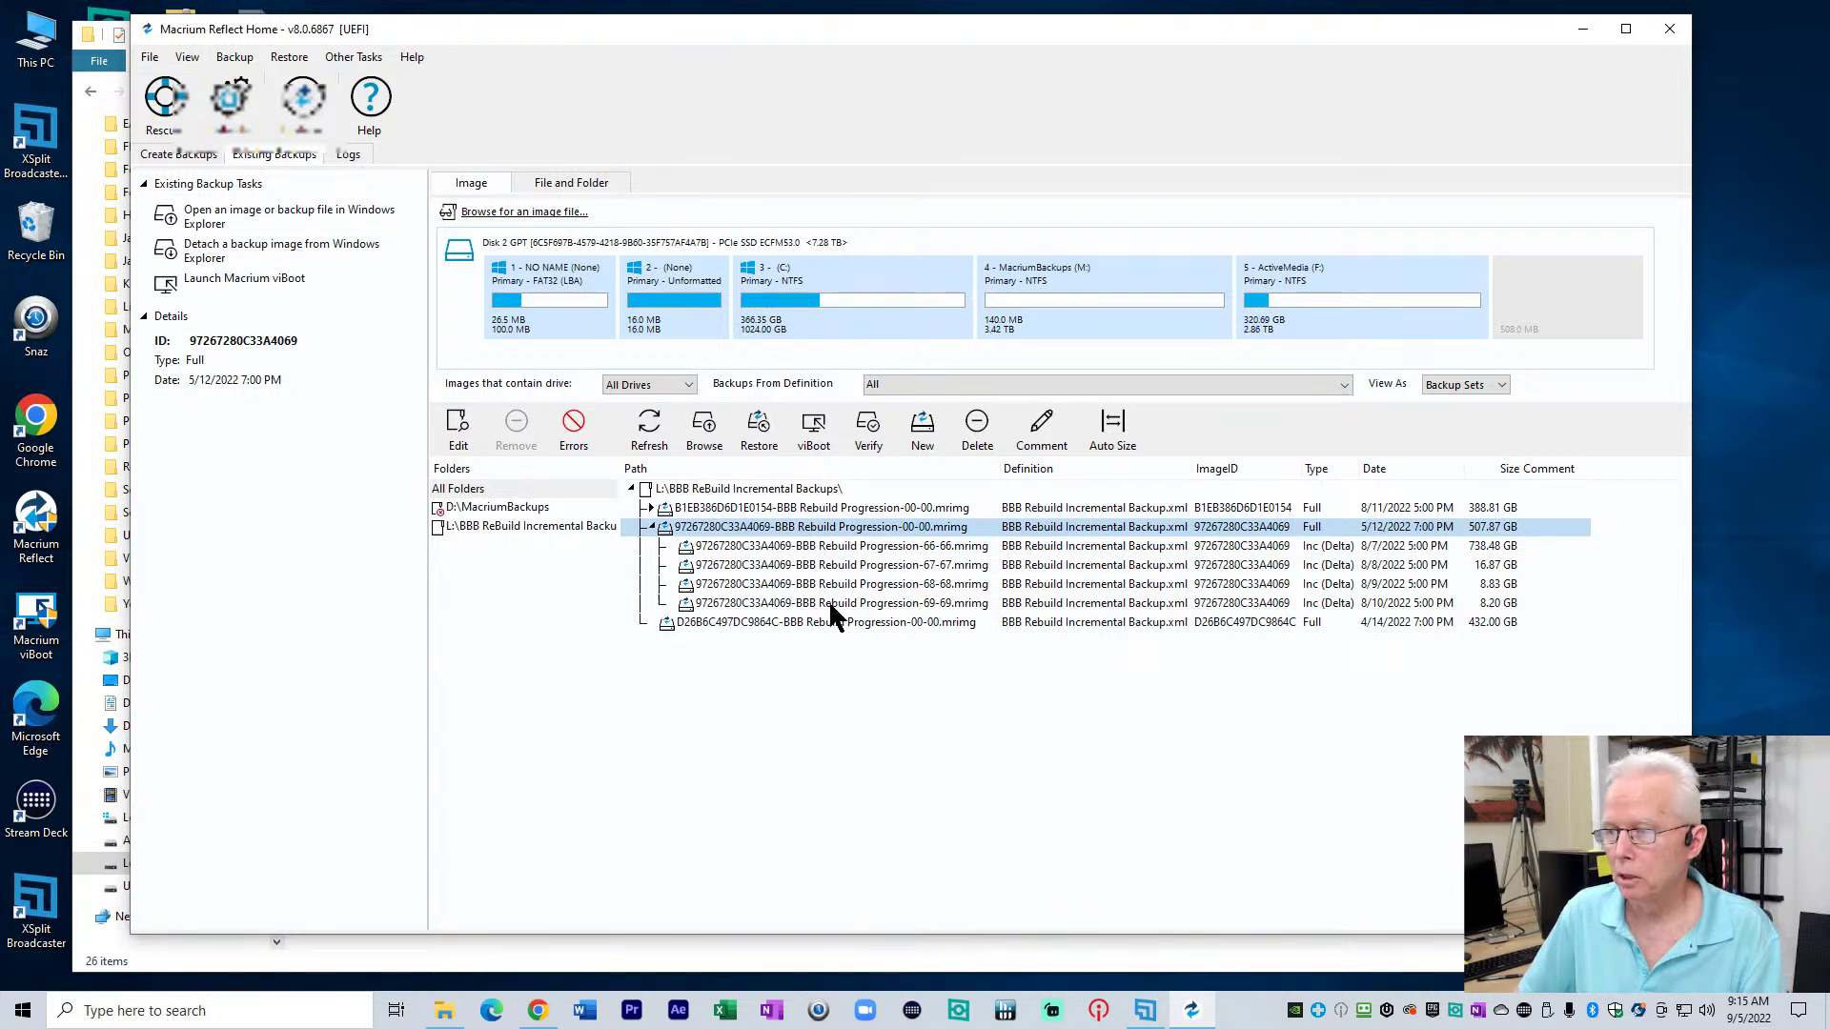
{"action": "mouse_move", "coordinate": [1305, 605]}
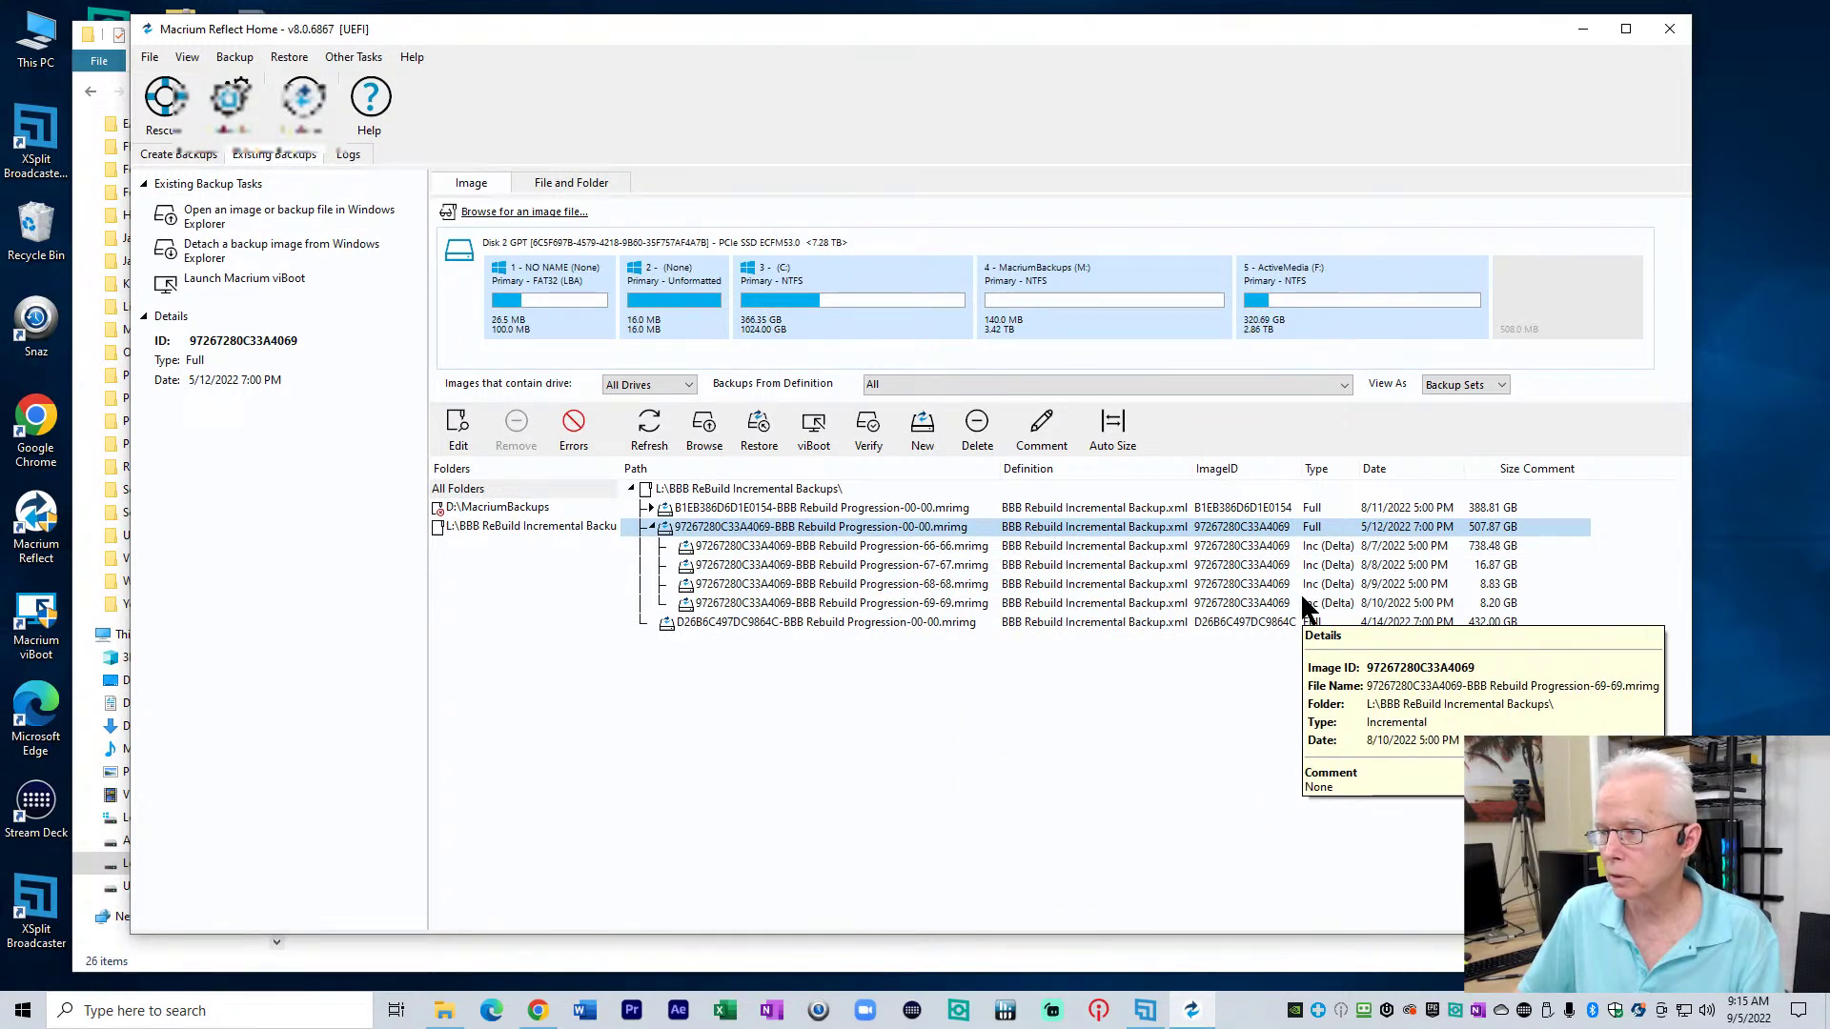
Examine the dates of the 5/12/2022 full backup and its incremental images in the backup set
{"action": "mouse_move", "coordinate": [1374, 609]}
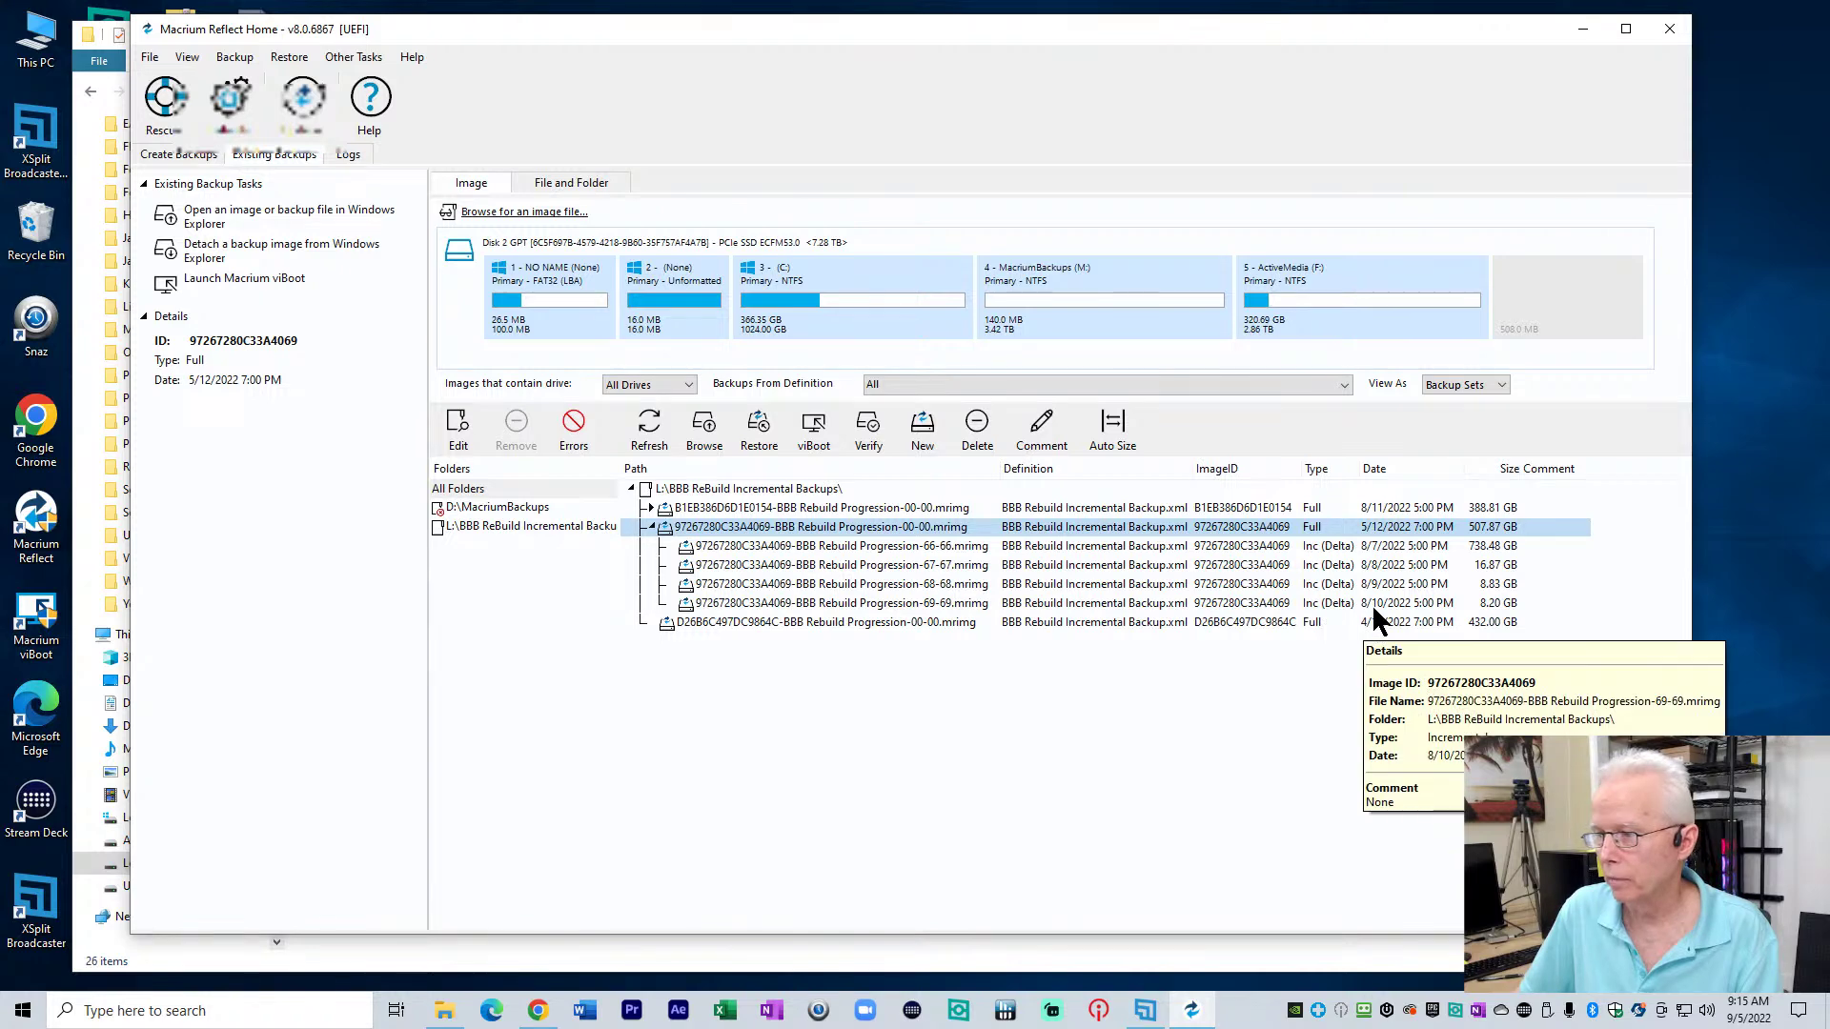
{"action": "mouse_move", "coordinate": [1273, 534]}
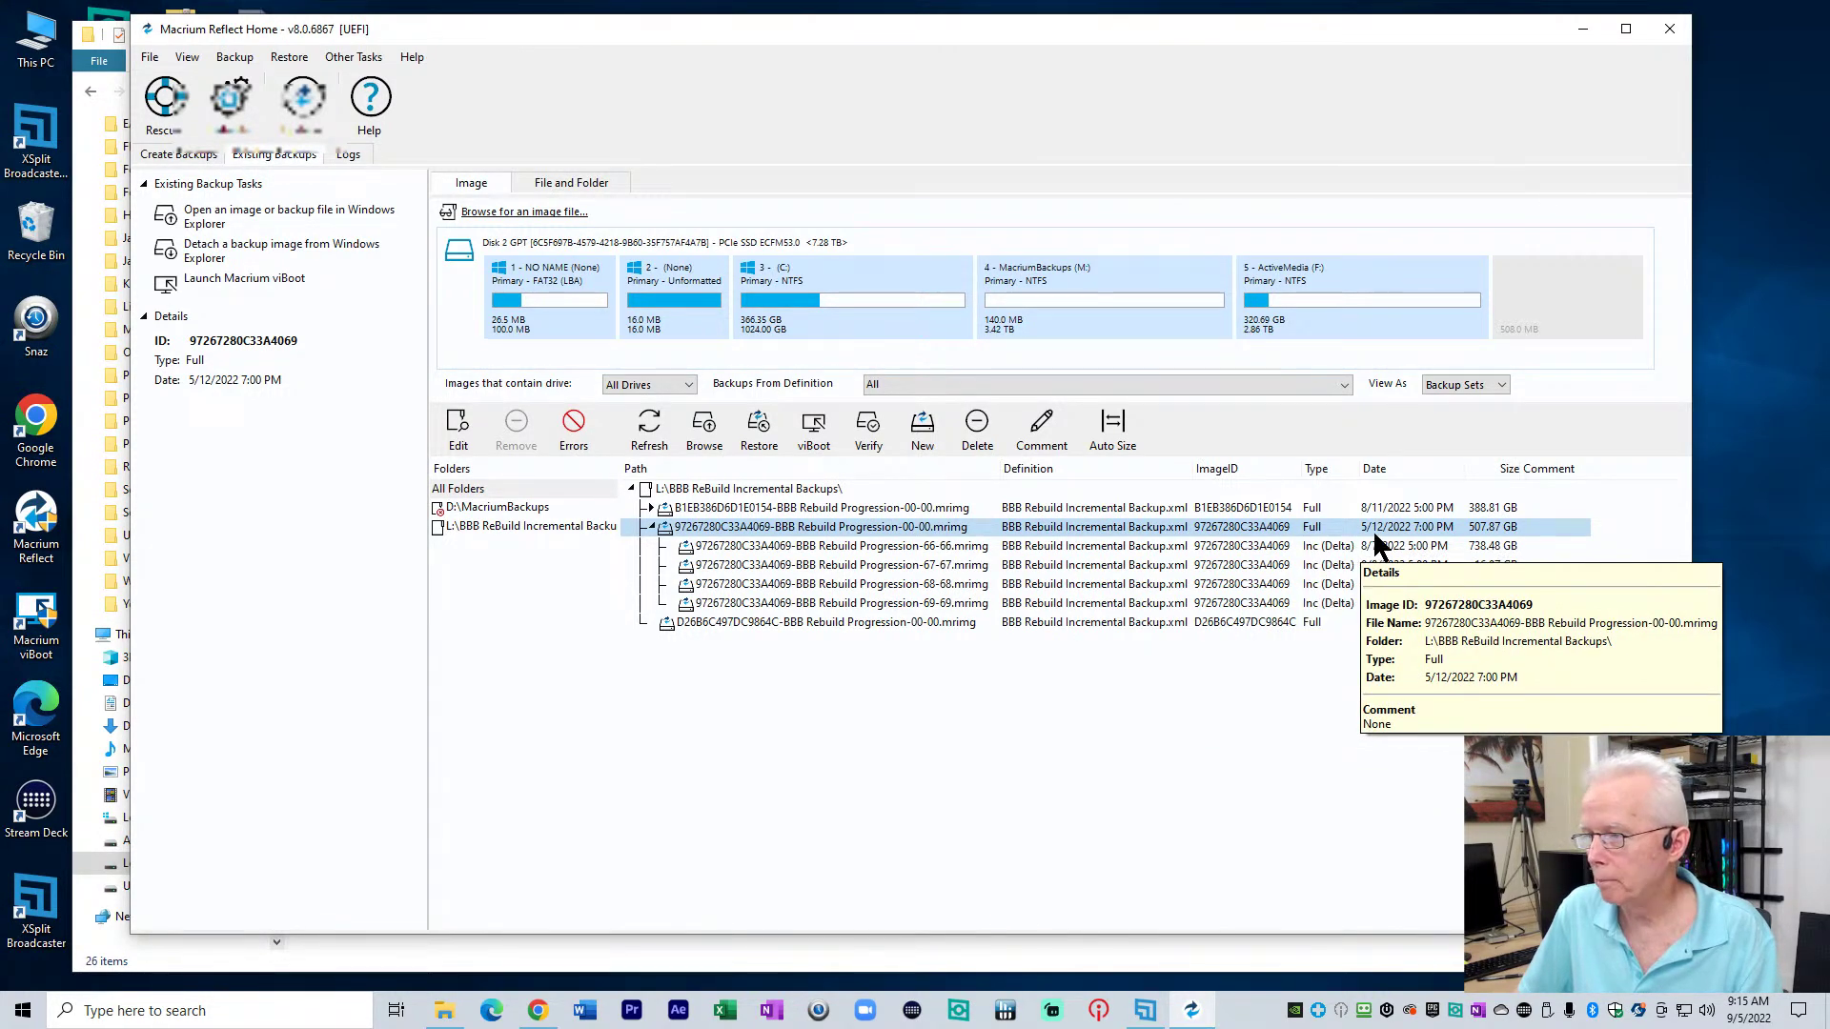
{"action": "mouse_move", "coordinate": [1375, 549]}
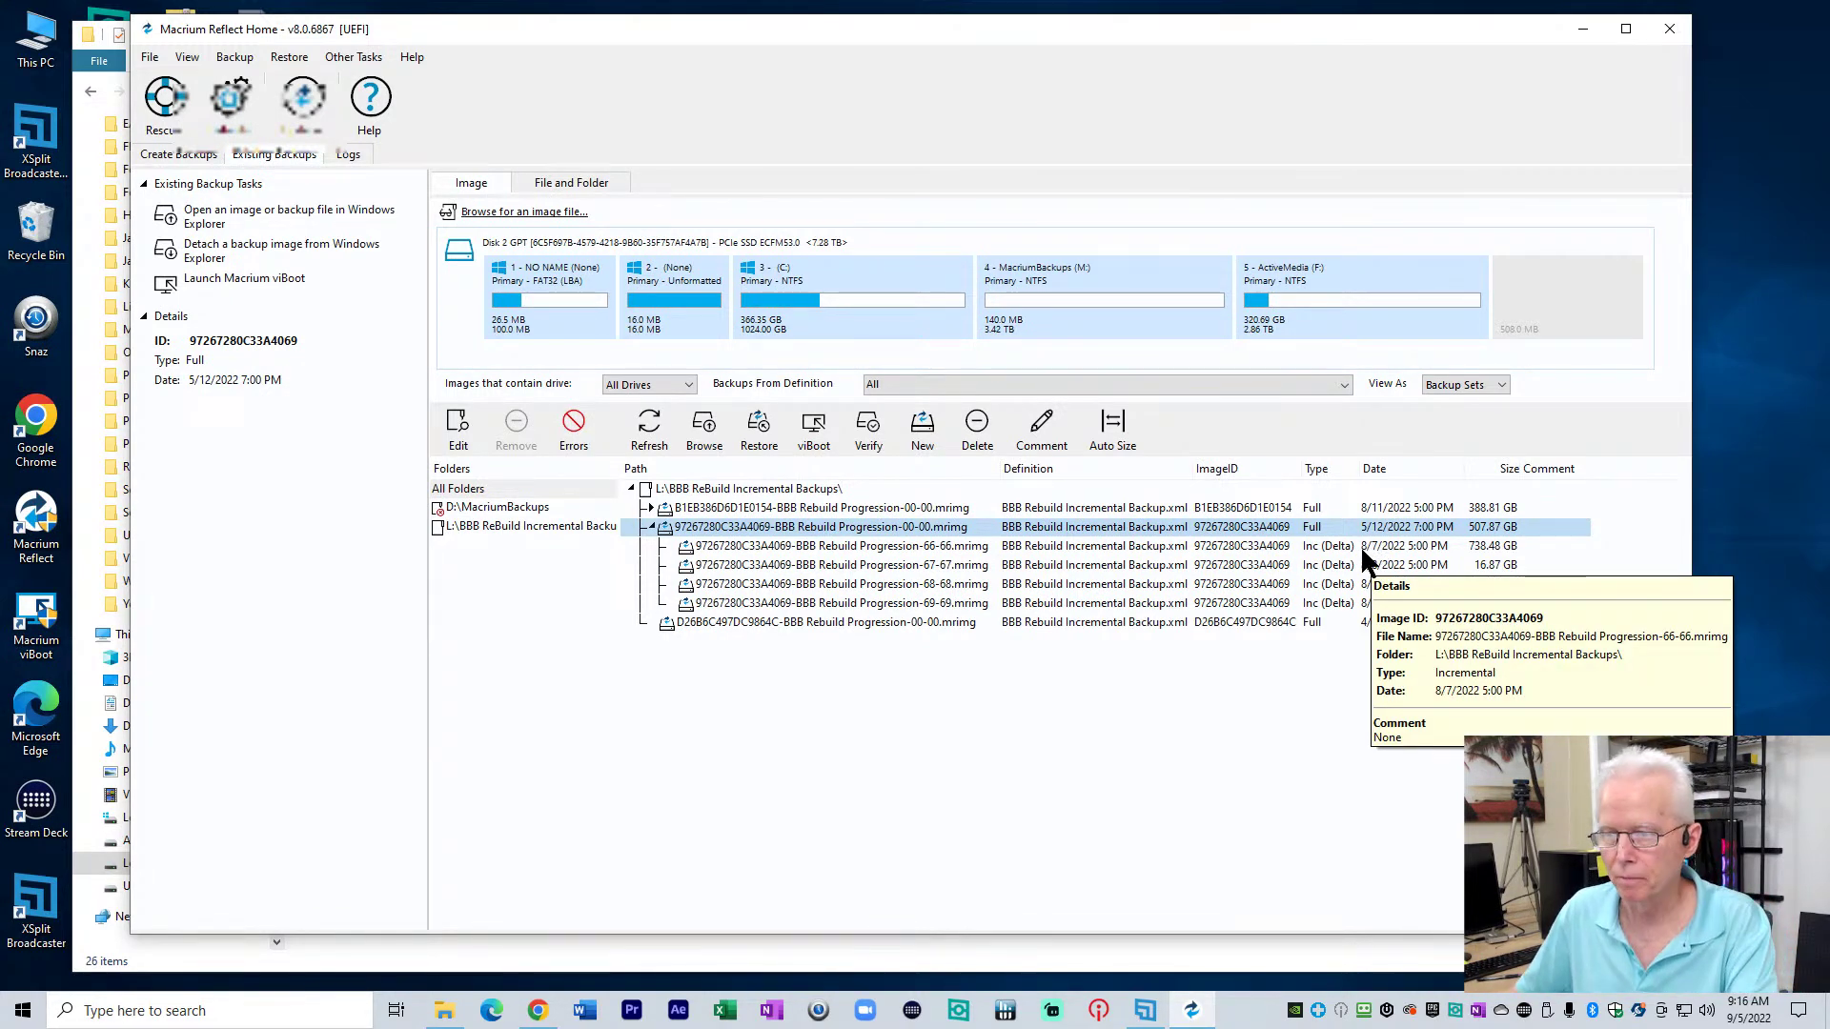
Switch to File Explorer, select the first four files of the 97267280C33A4069 set for comparison, and then single out its 66-66 image
{"action": "key", "text": "alt+Tab"}
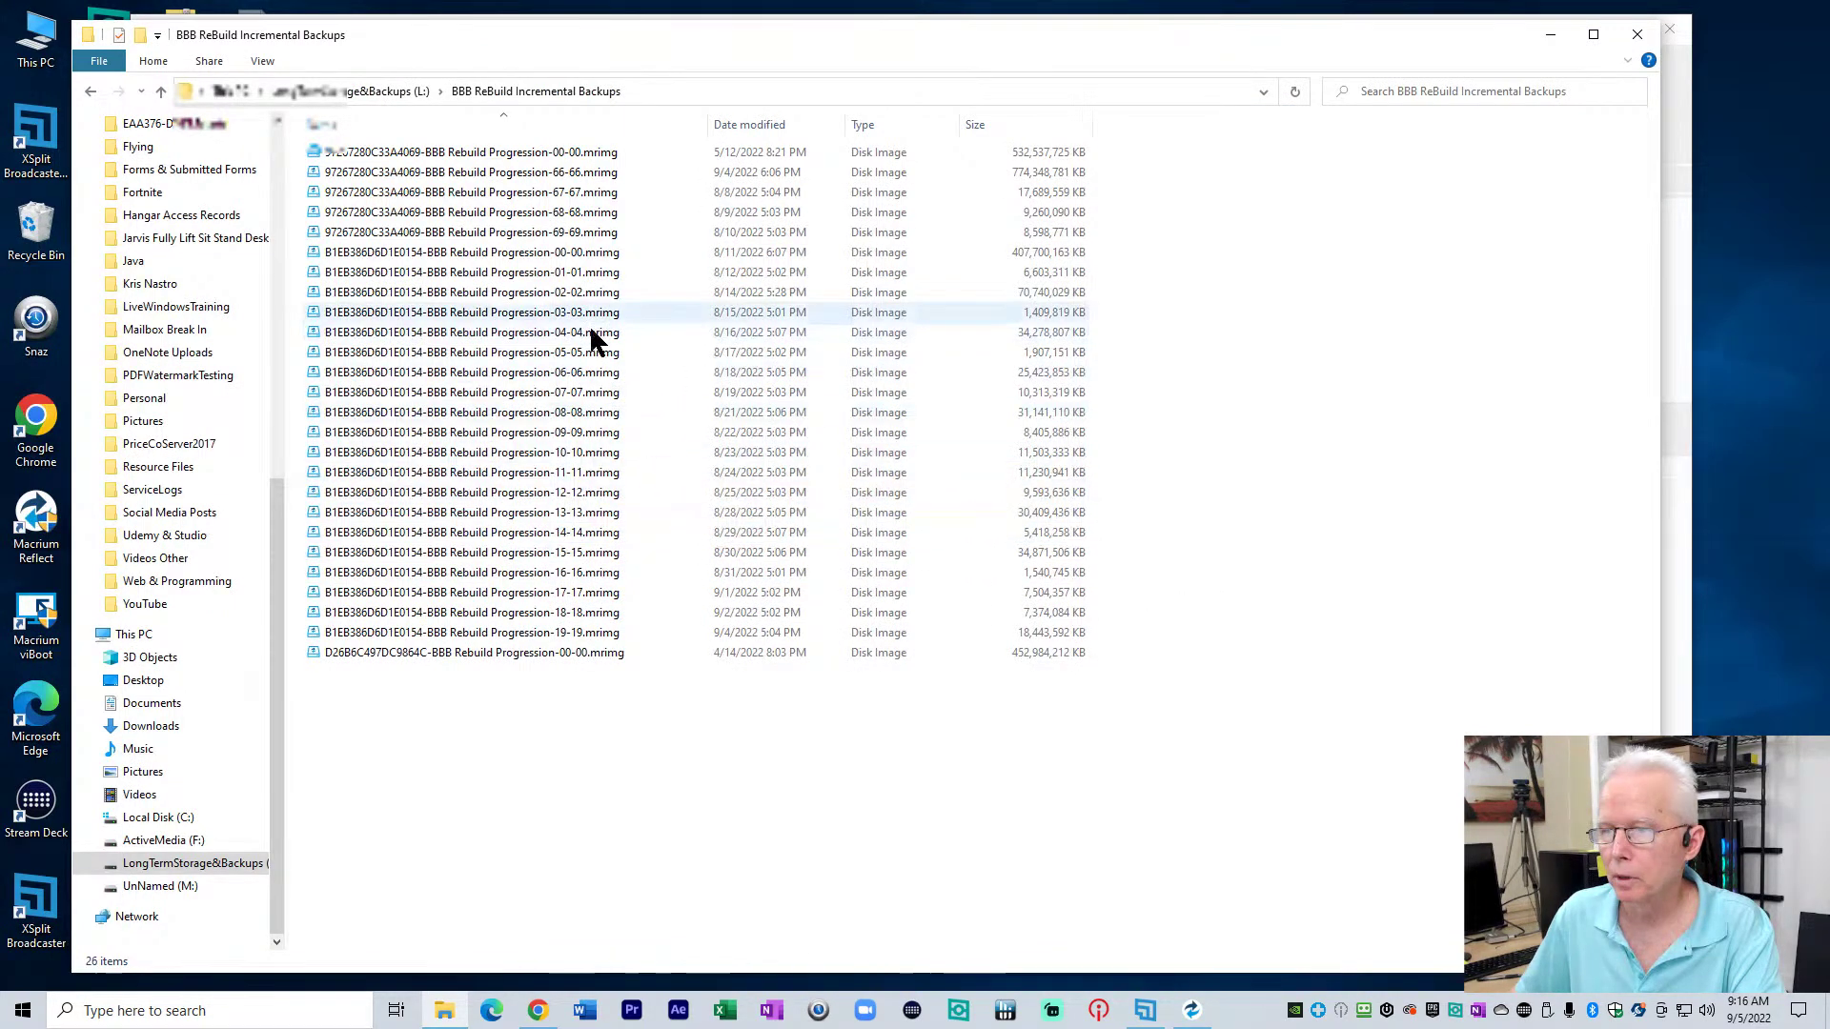
{"action": "left_click", "coordinate": [503, 211]}
{"action": "left_click_drag", "start_coordinate": [508, 229], "coordinate": [513, 158]}
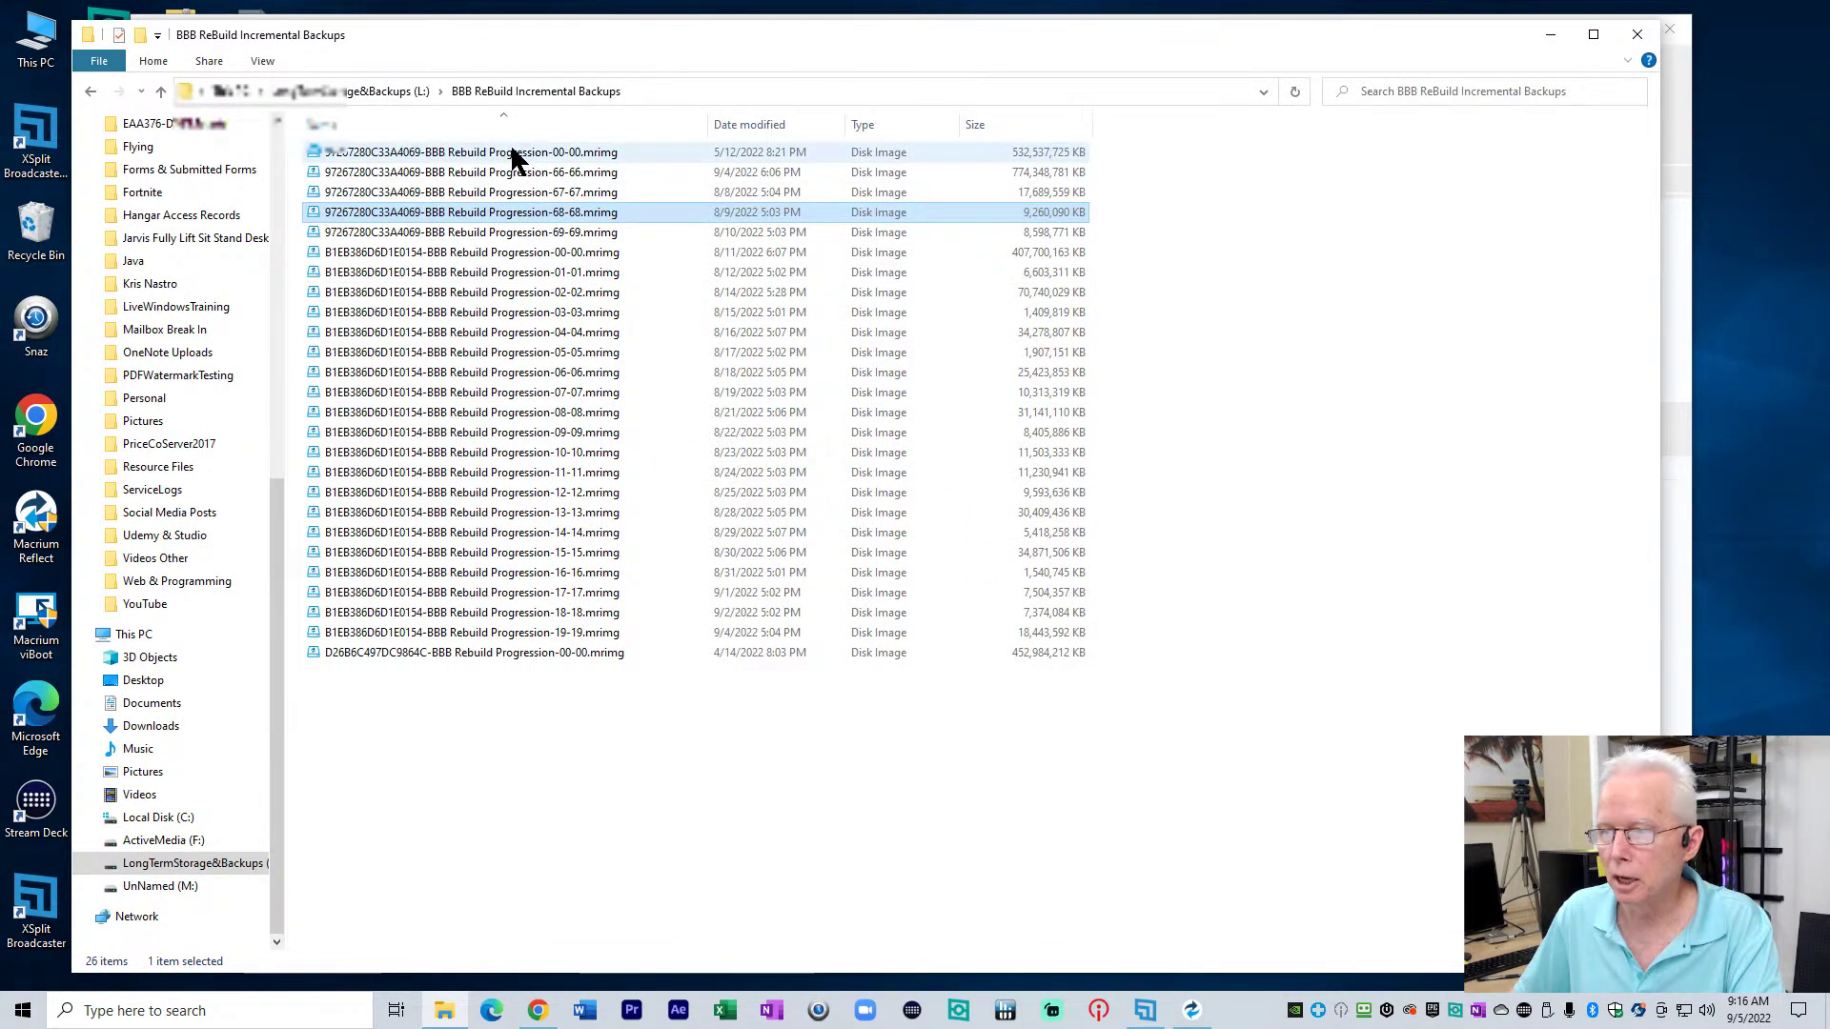
{"action": "key", "text": "alt+Tab"}
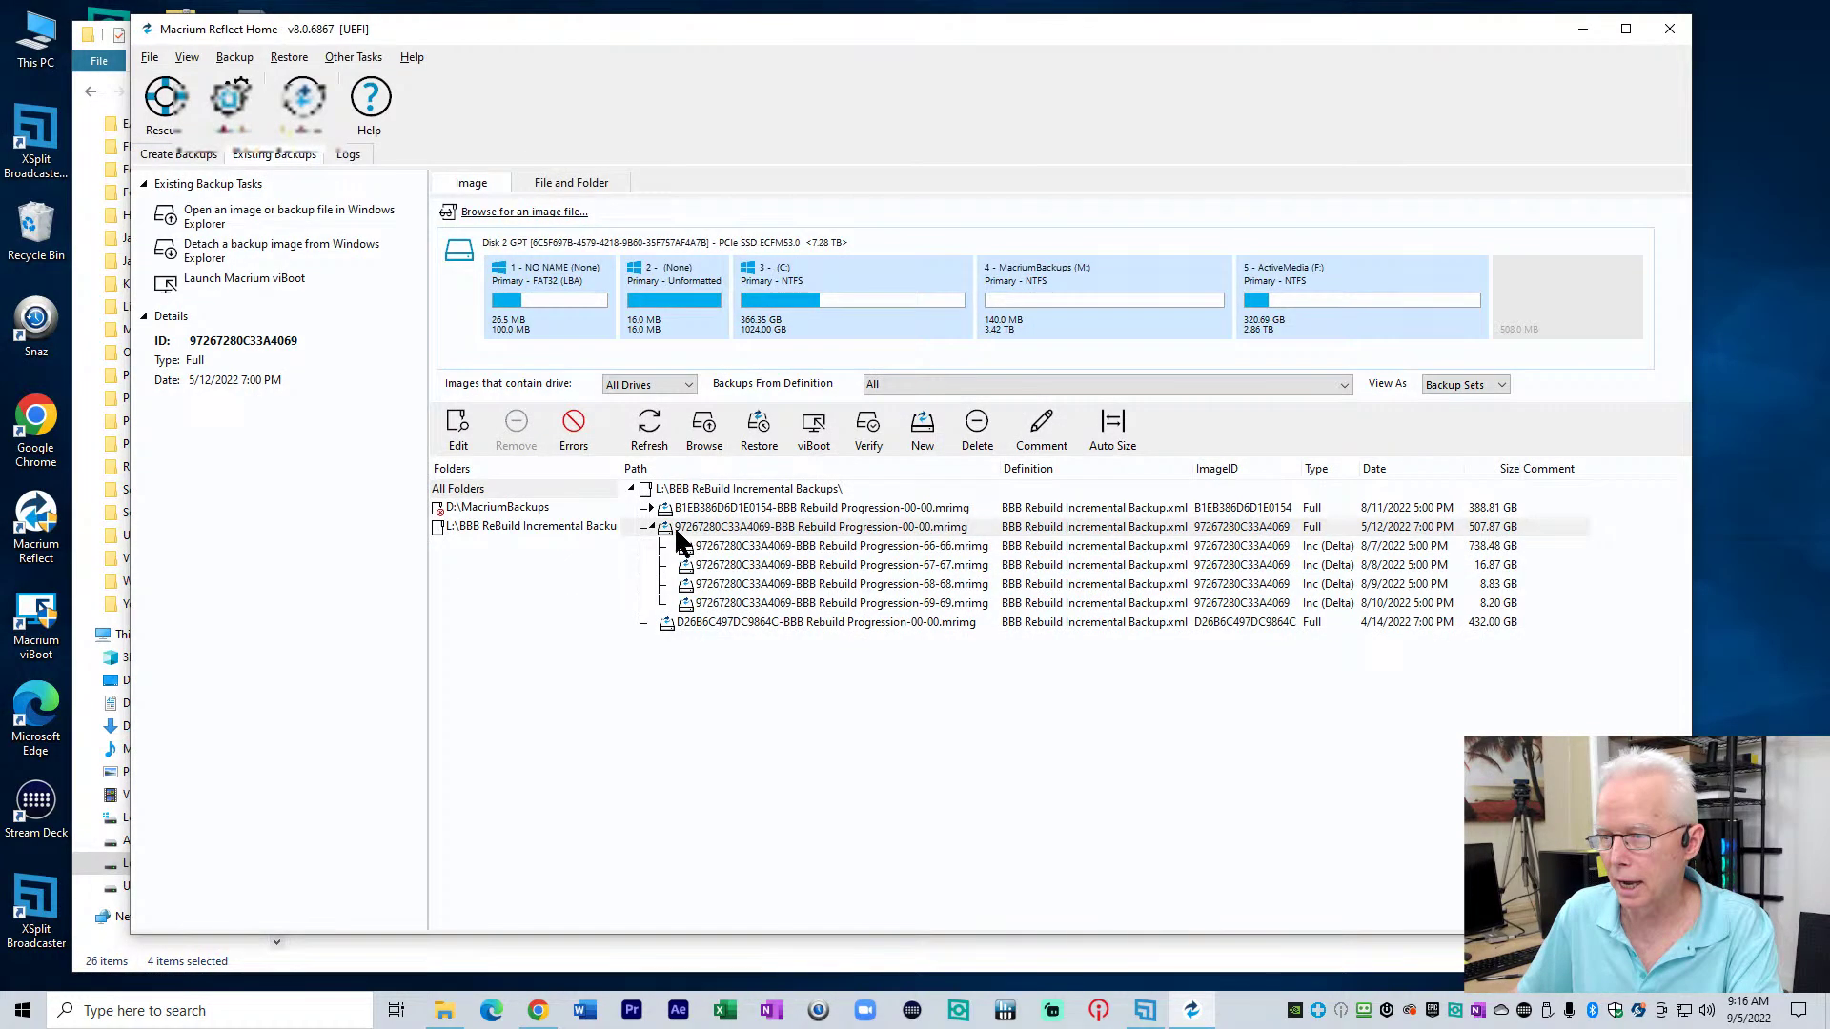
{"action": "key", "text": "alt+Tab"}
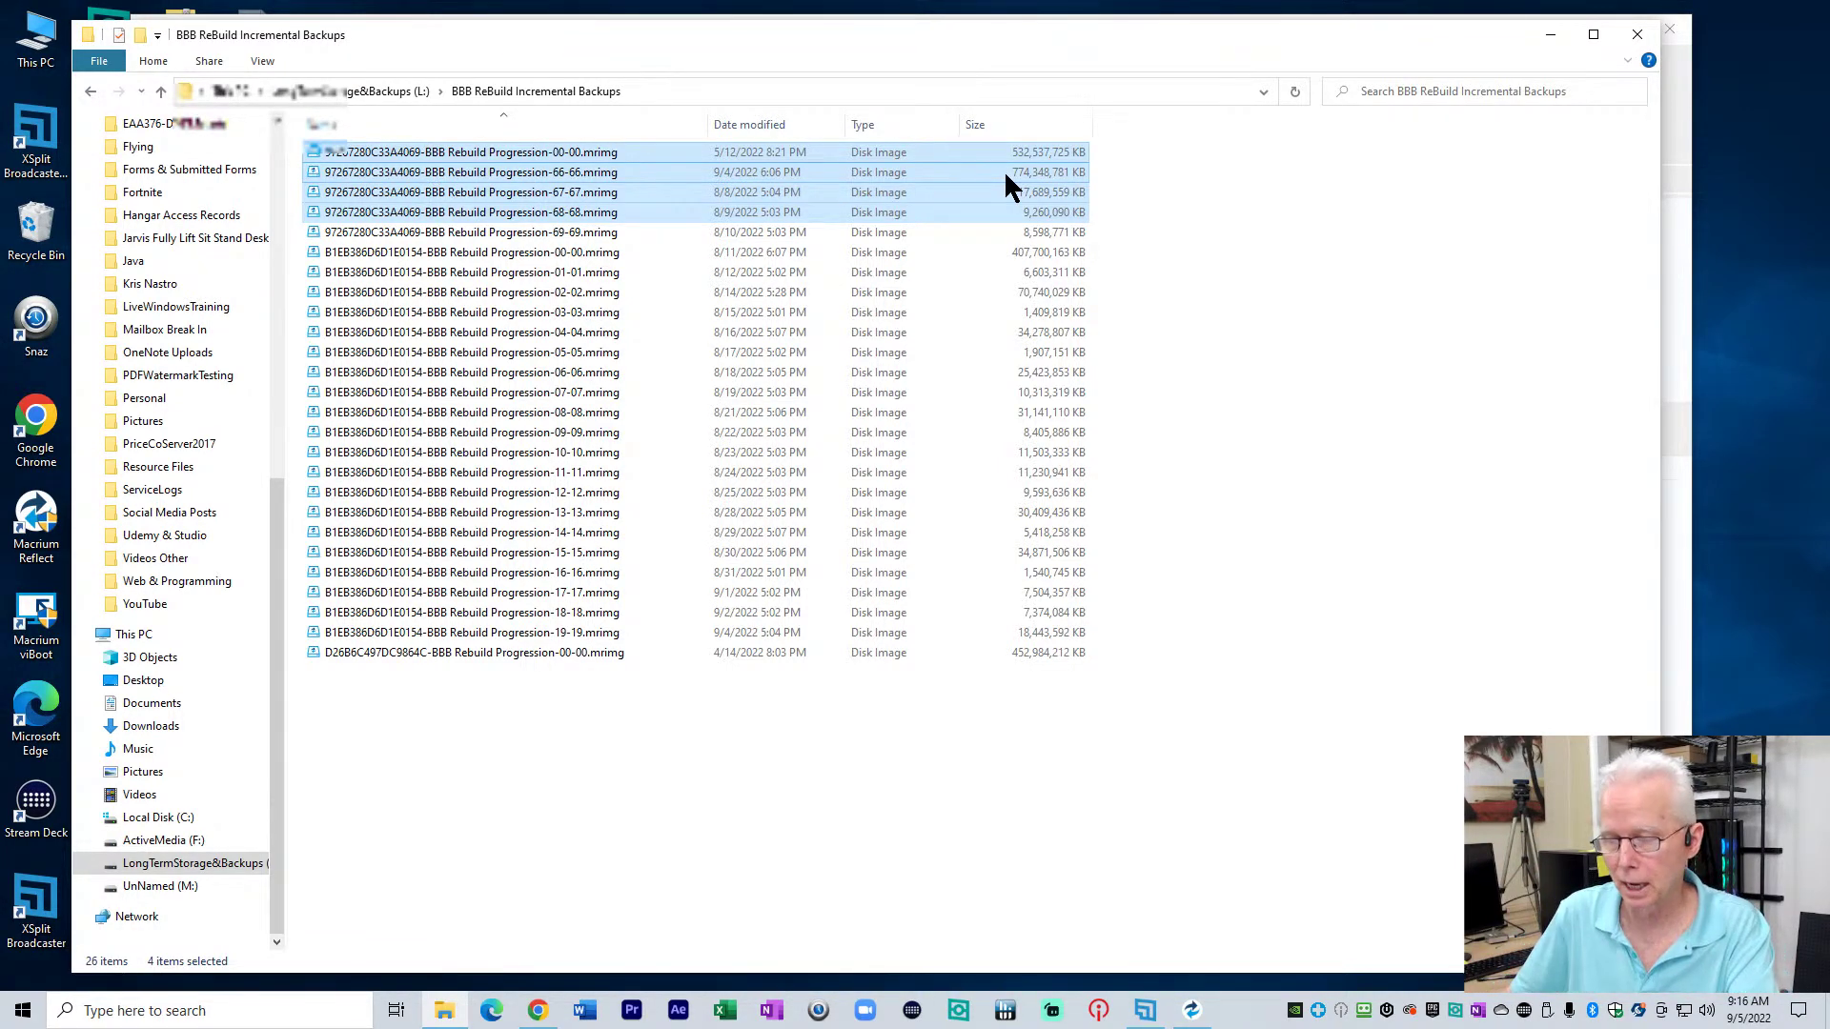
{"action": "left_click", "coordinate": [745, 175]}
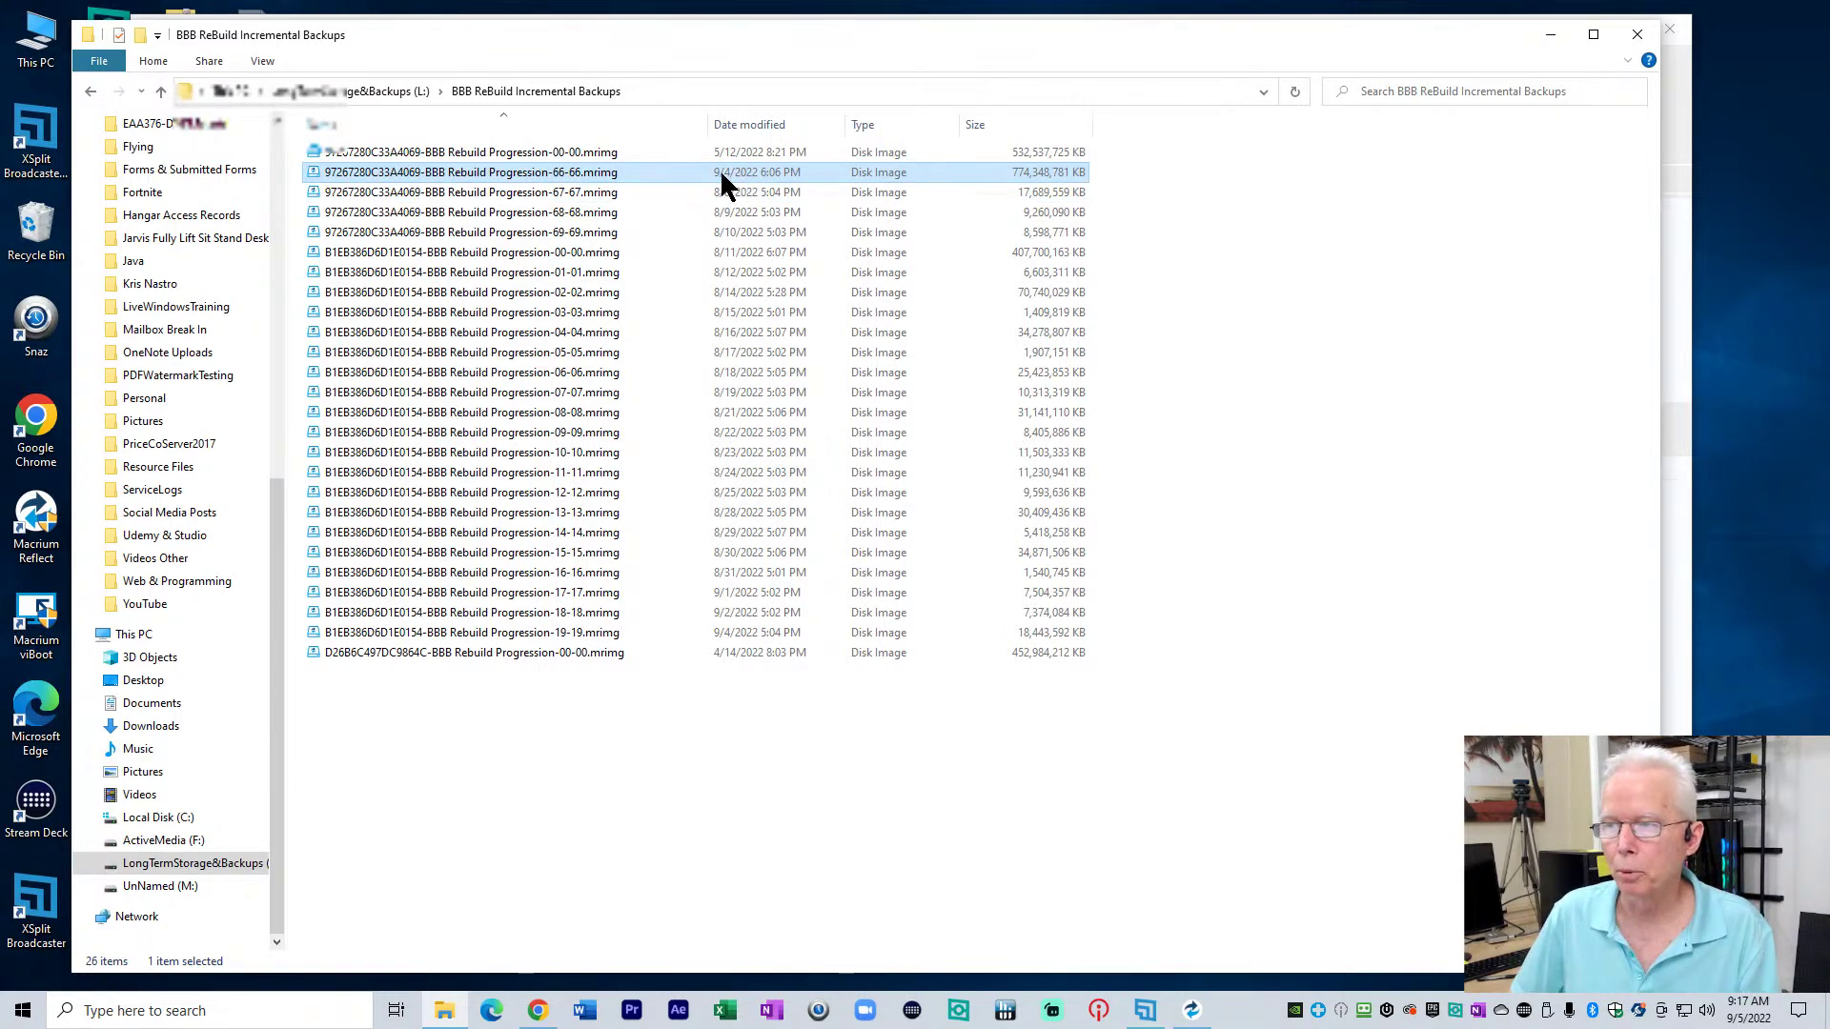
{"action": "mouse_move", "coordinate": [560, 173]}
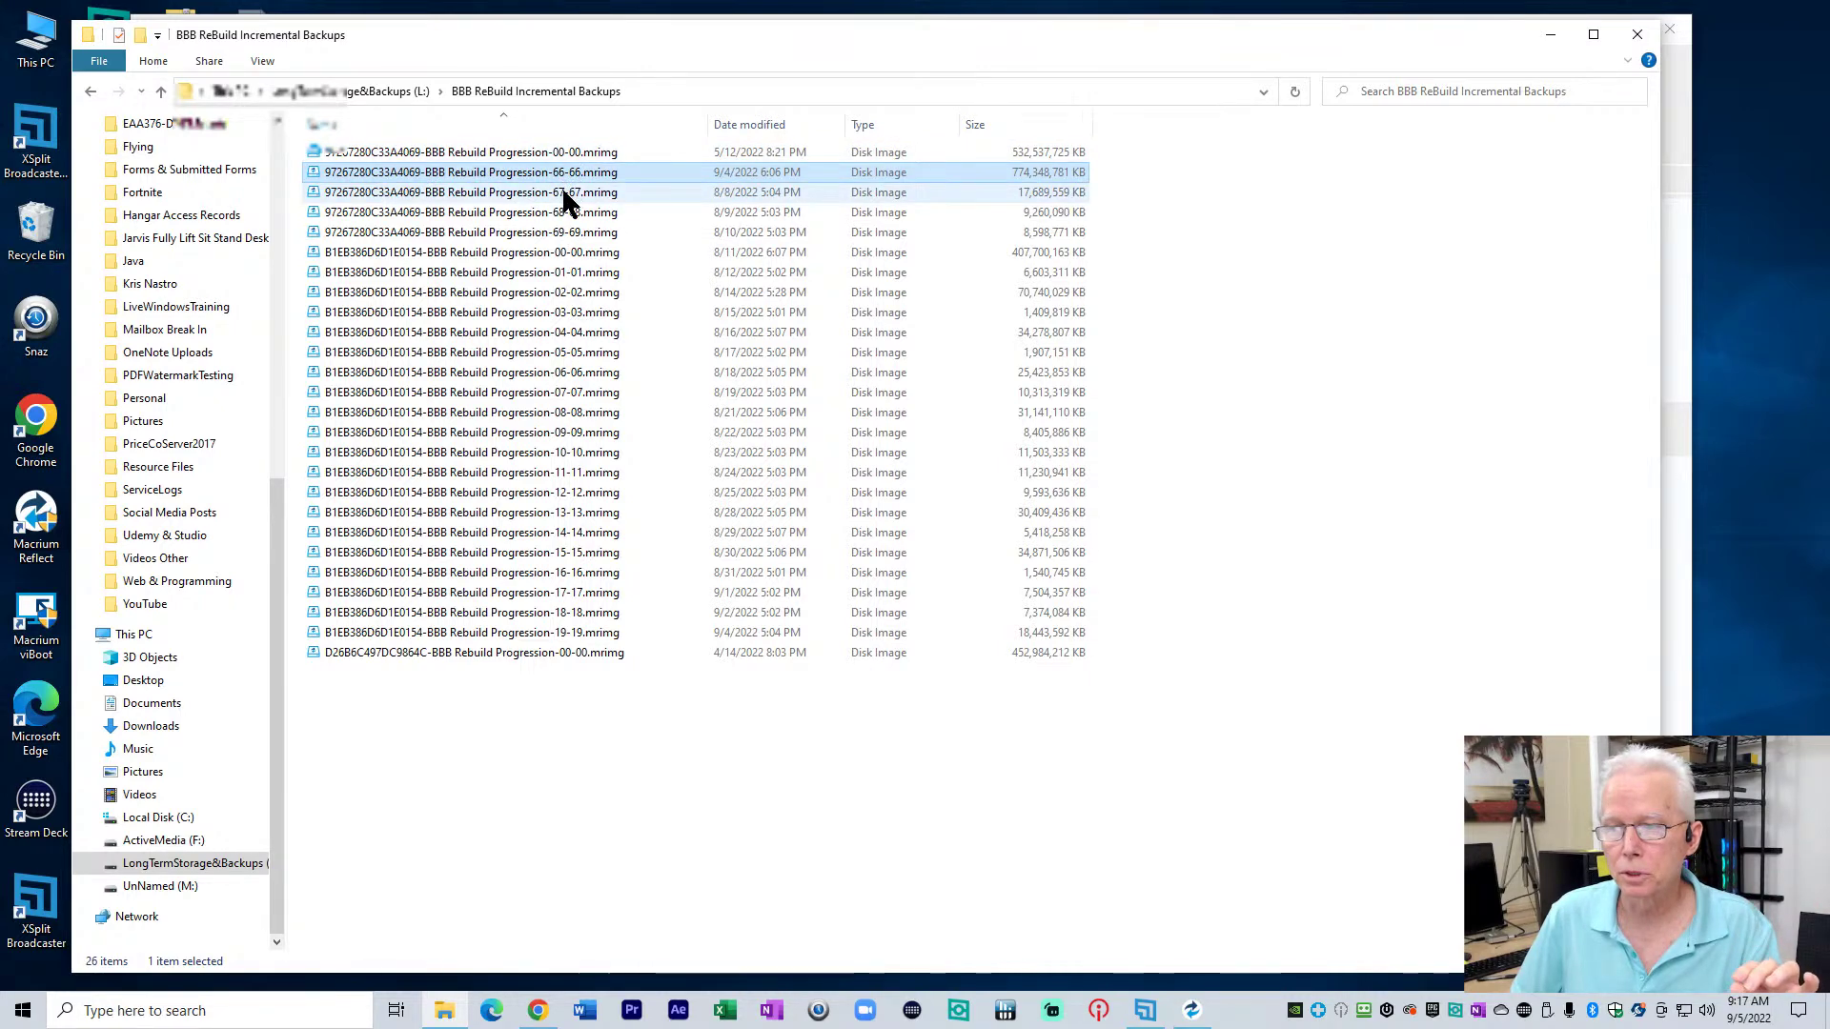
{"action": "key", "text": "alt+Left"}
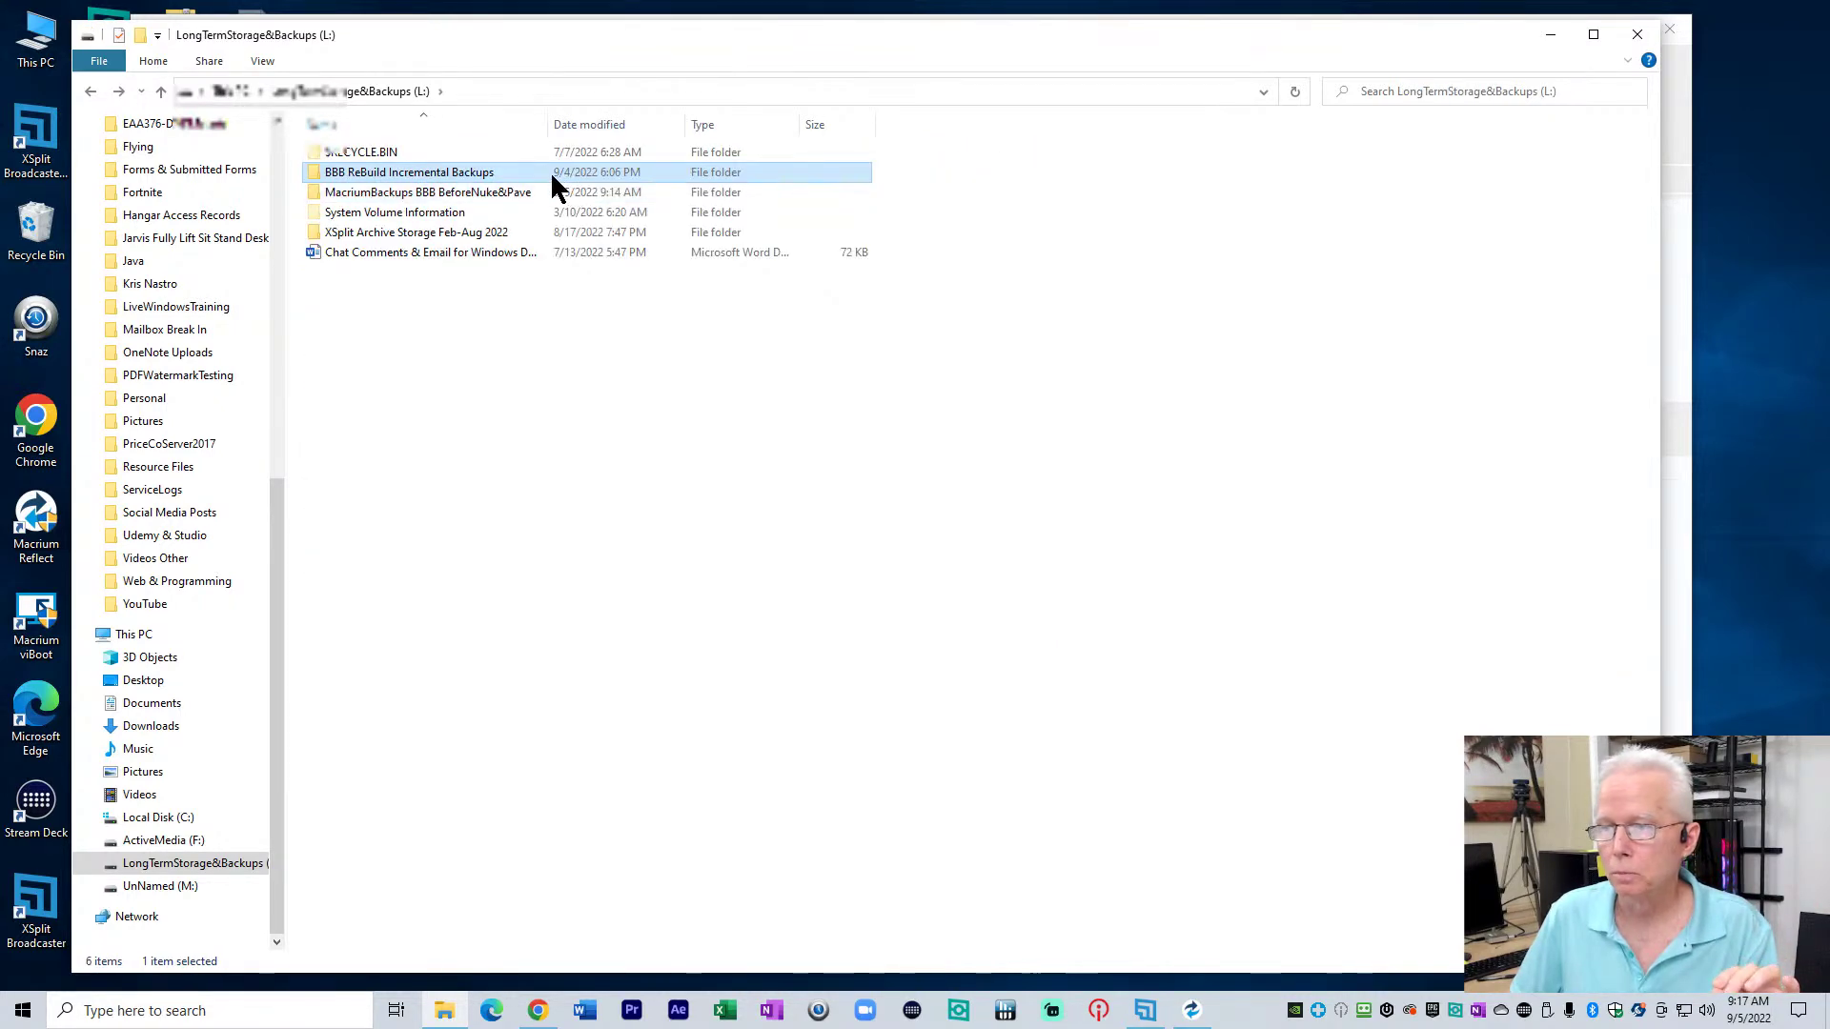
{"action": "left_click", "coordinate": [482, 180]}
{"action": "key", "text": "Escape"}
{"action": "double_click", "coordinate": [448, 173]}
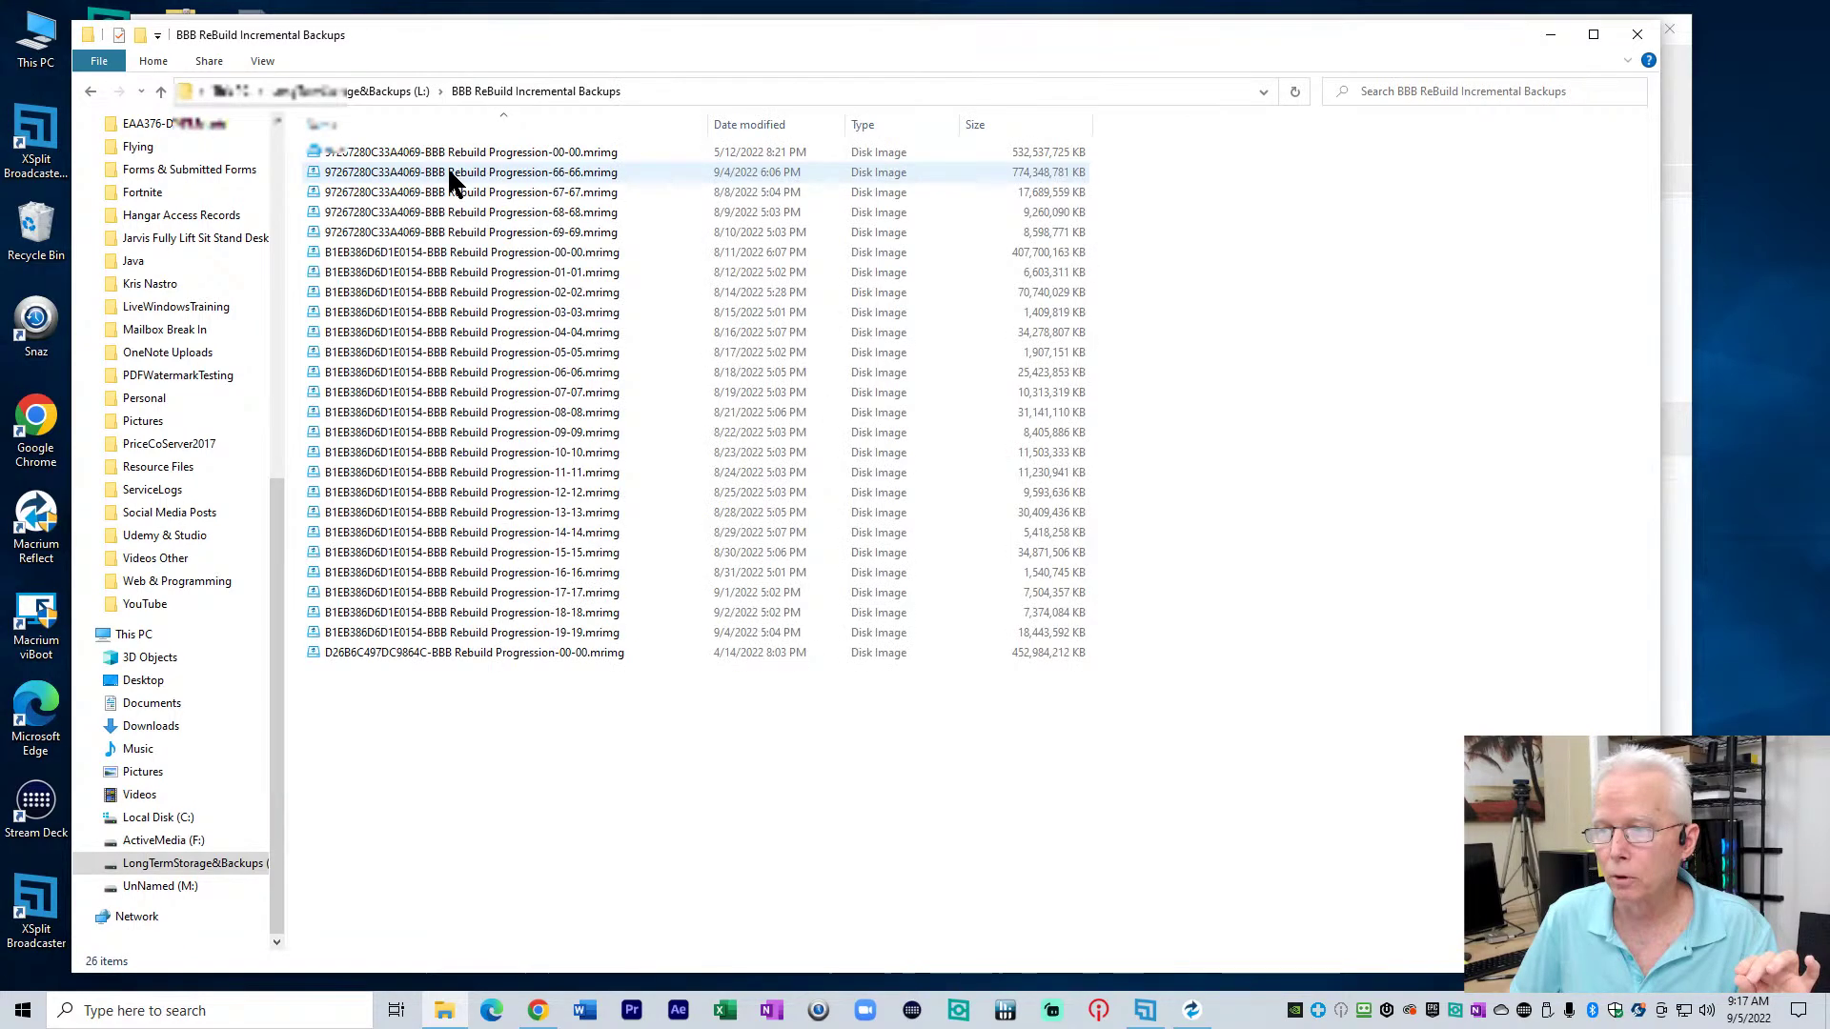
Select all five files of the 97267280C33A4069 set, then expand the 8/11/2022 set in Macrium Reflect and compare both lists
{"action": "left_click", "coordinate": [476, 157]}
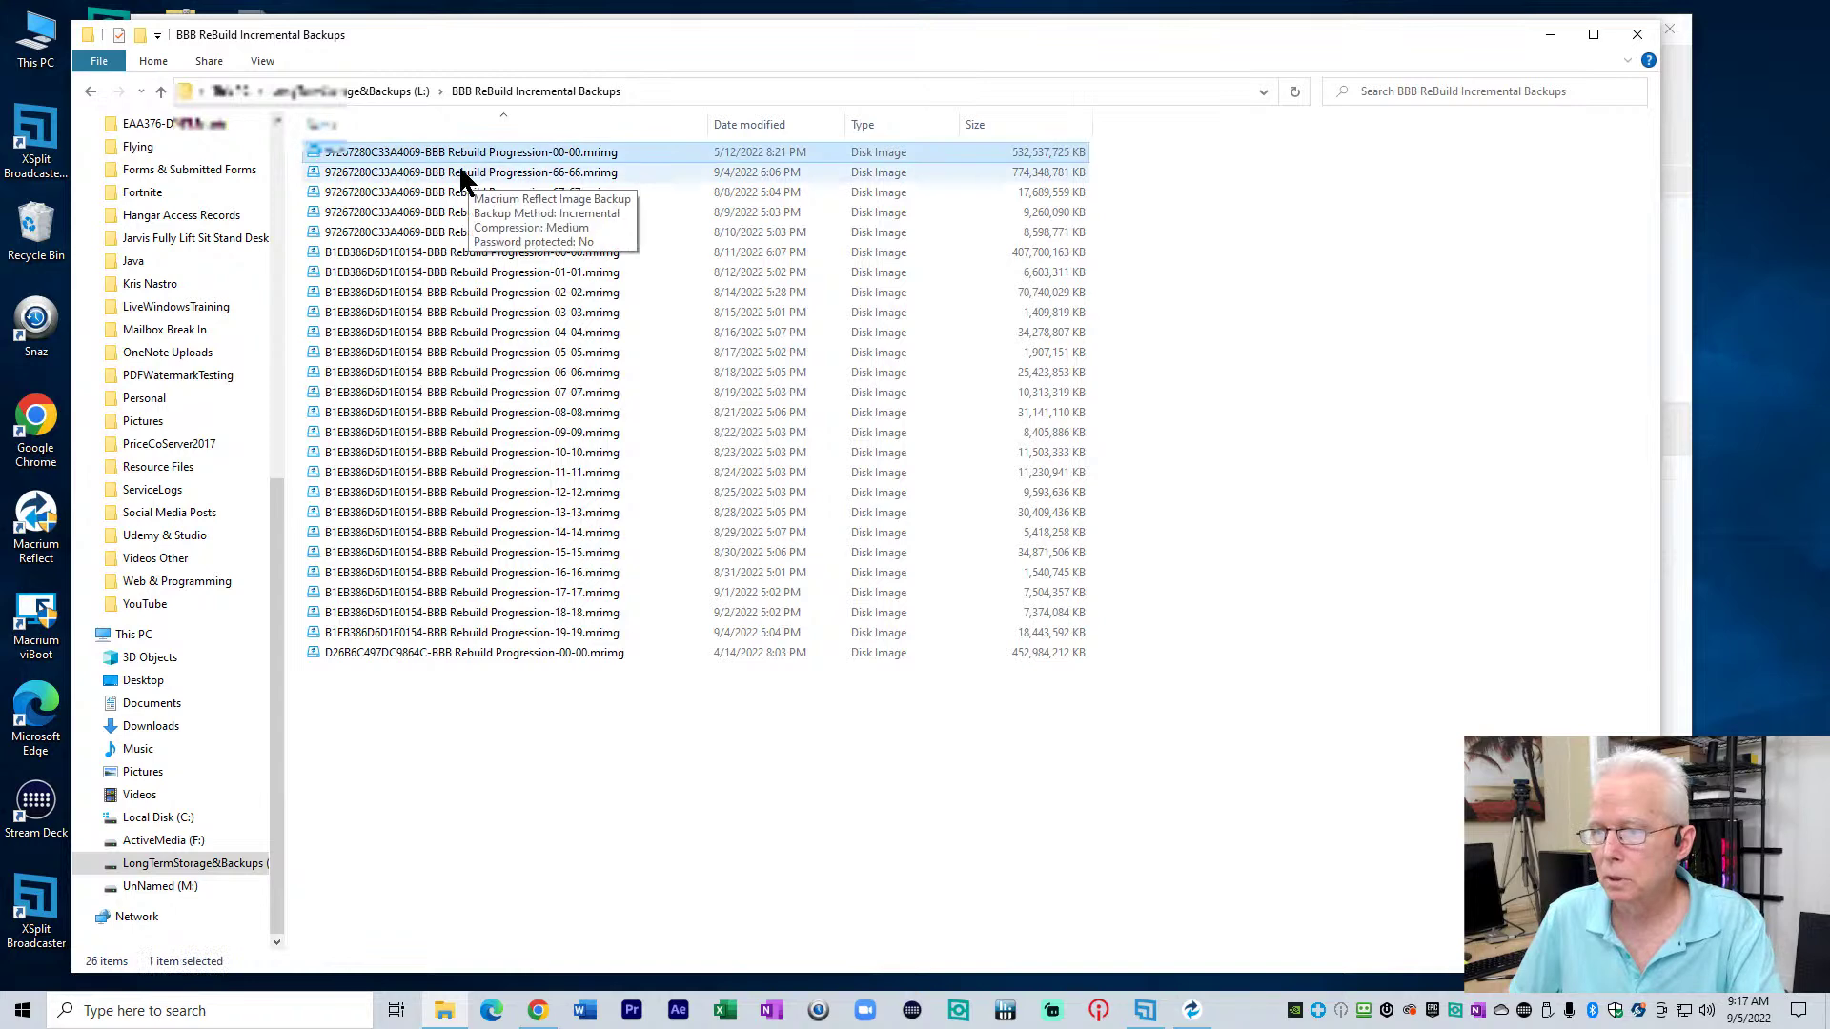
{"action": "left_click", "coordinate": [449, 230], "text": "shift"}
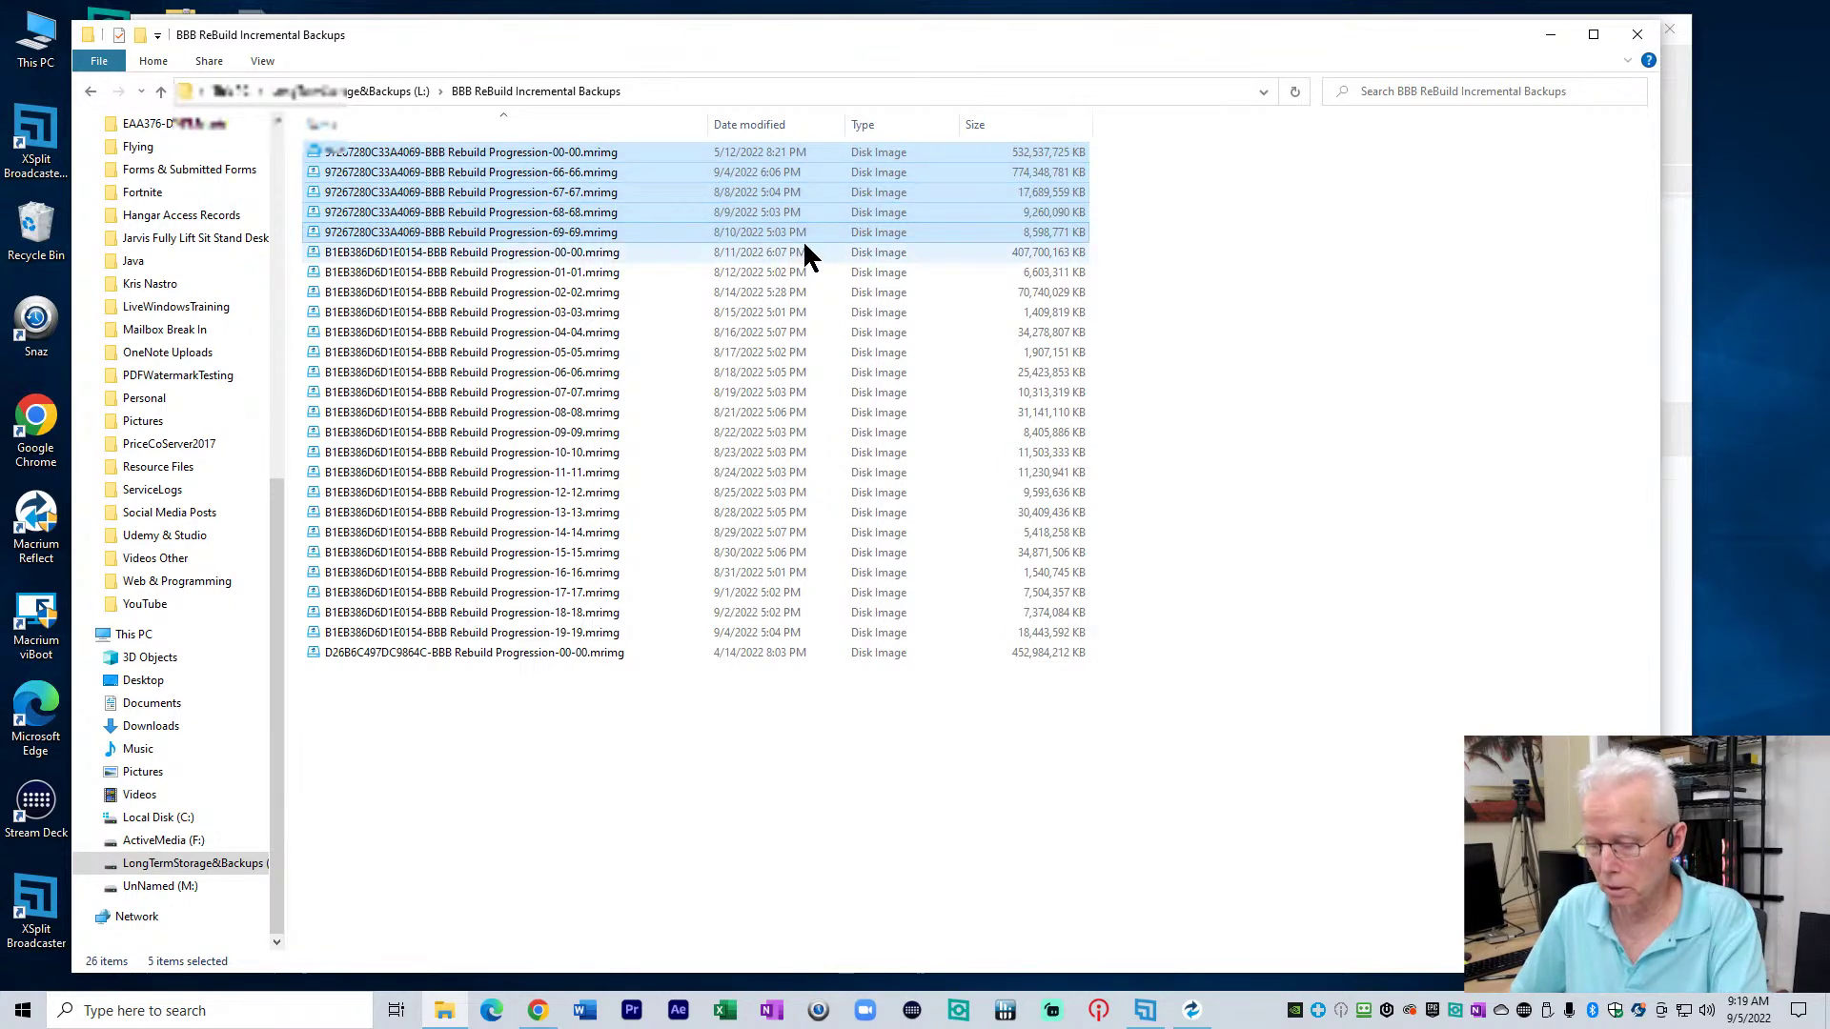
{"action": "key", "text": "alt+Tab"}
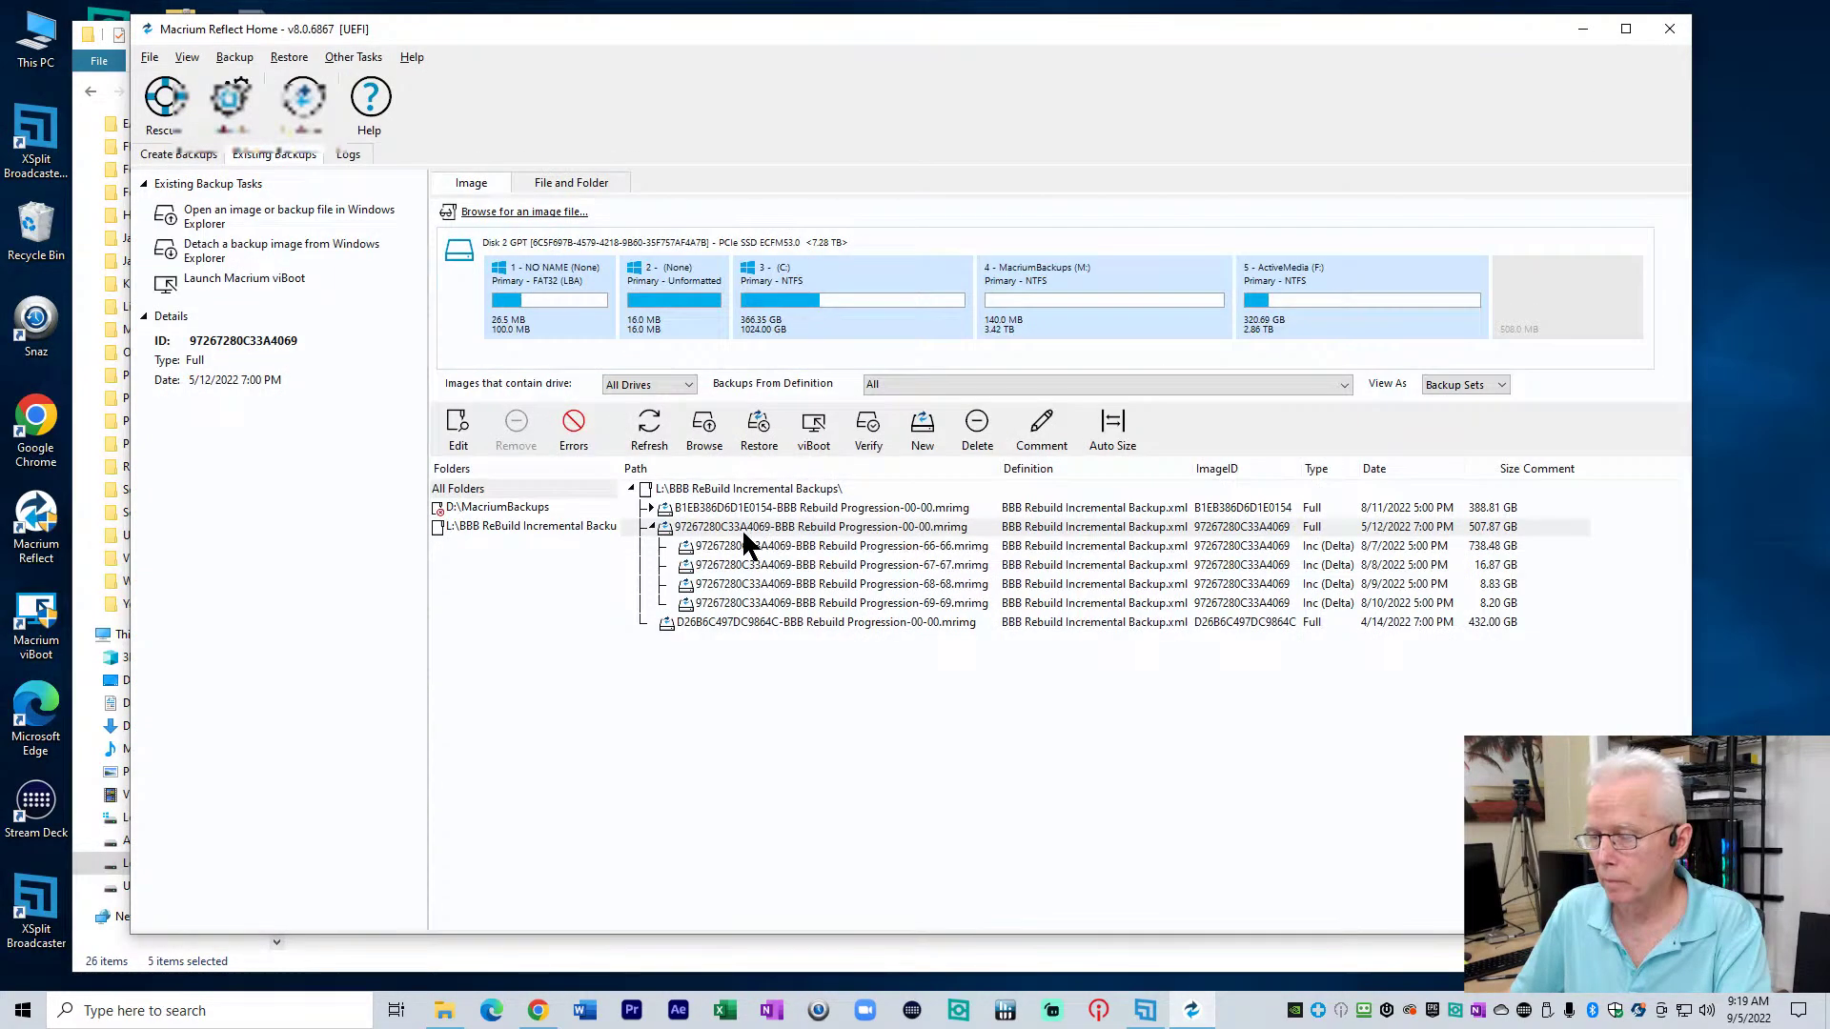
{"action": "left_click", "coordinate": [649, 505]}
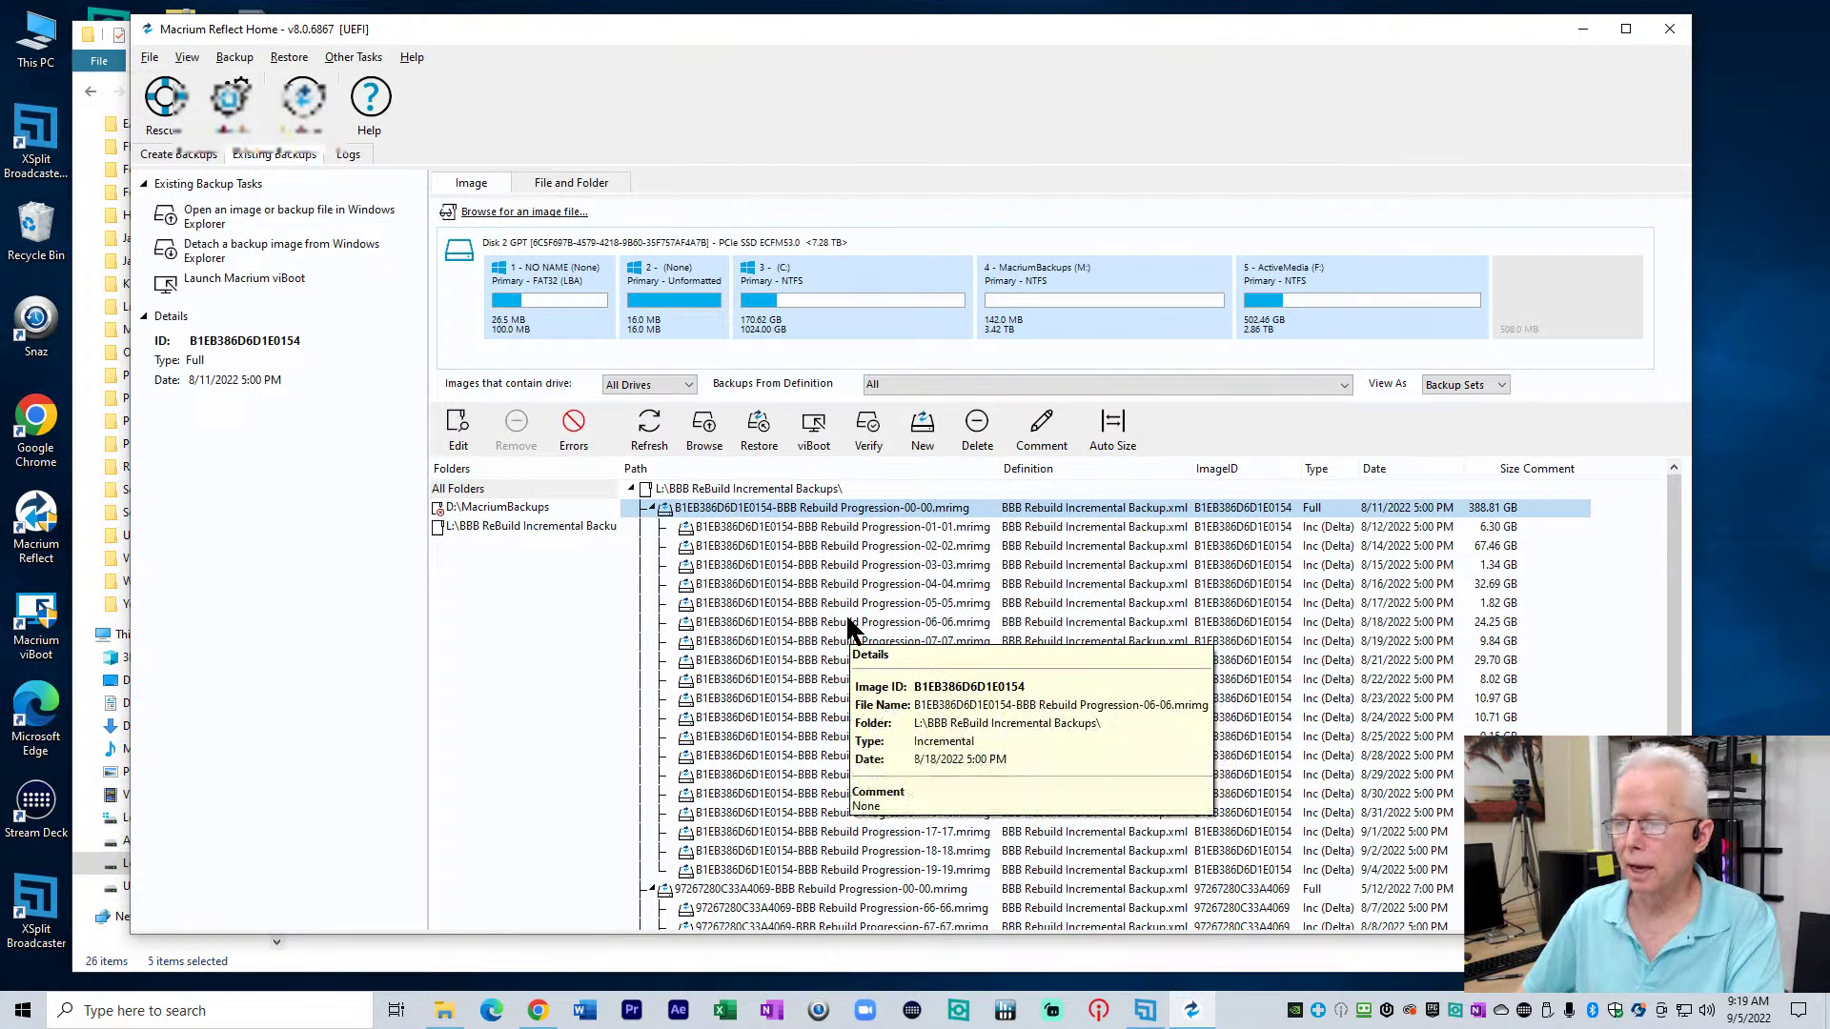
{"action": "key", "text": "alt+Tab"}
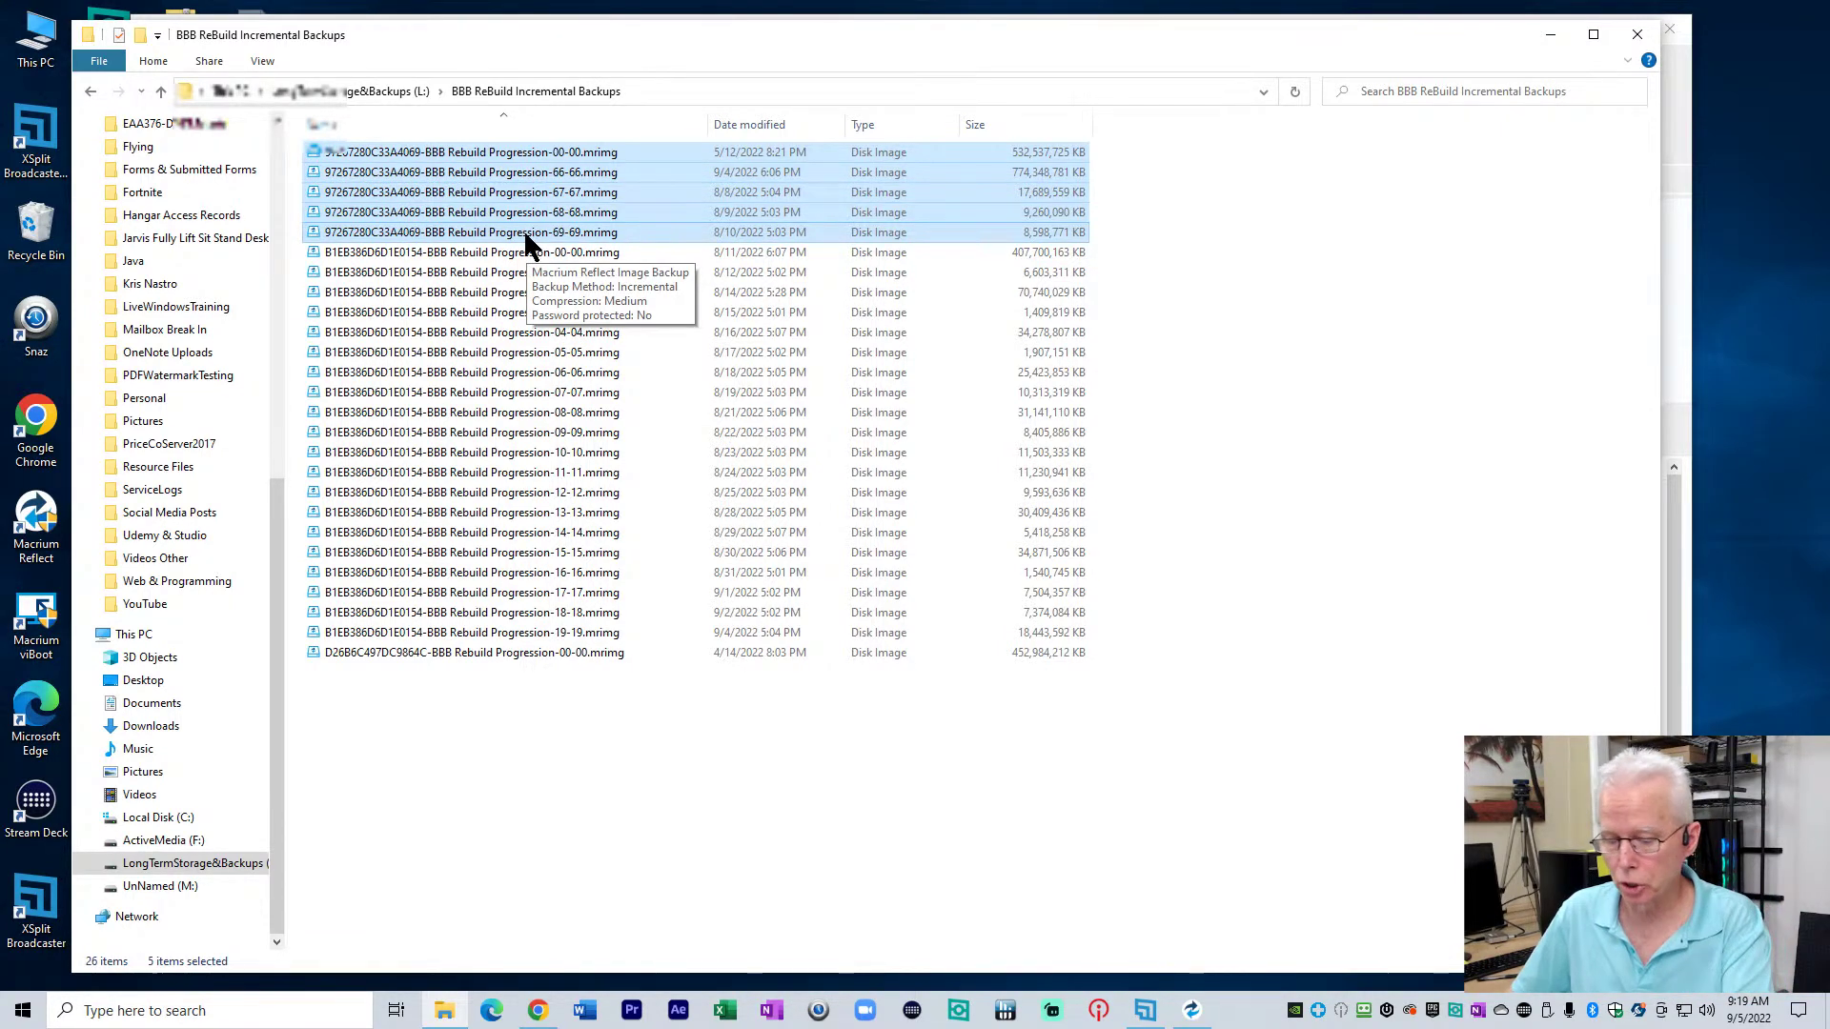
{"action": "key", "text": "alt+Tab"}
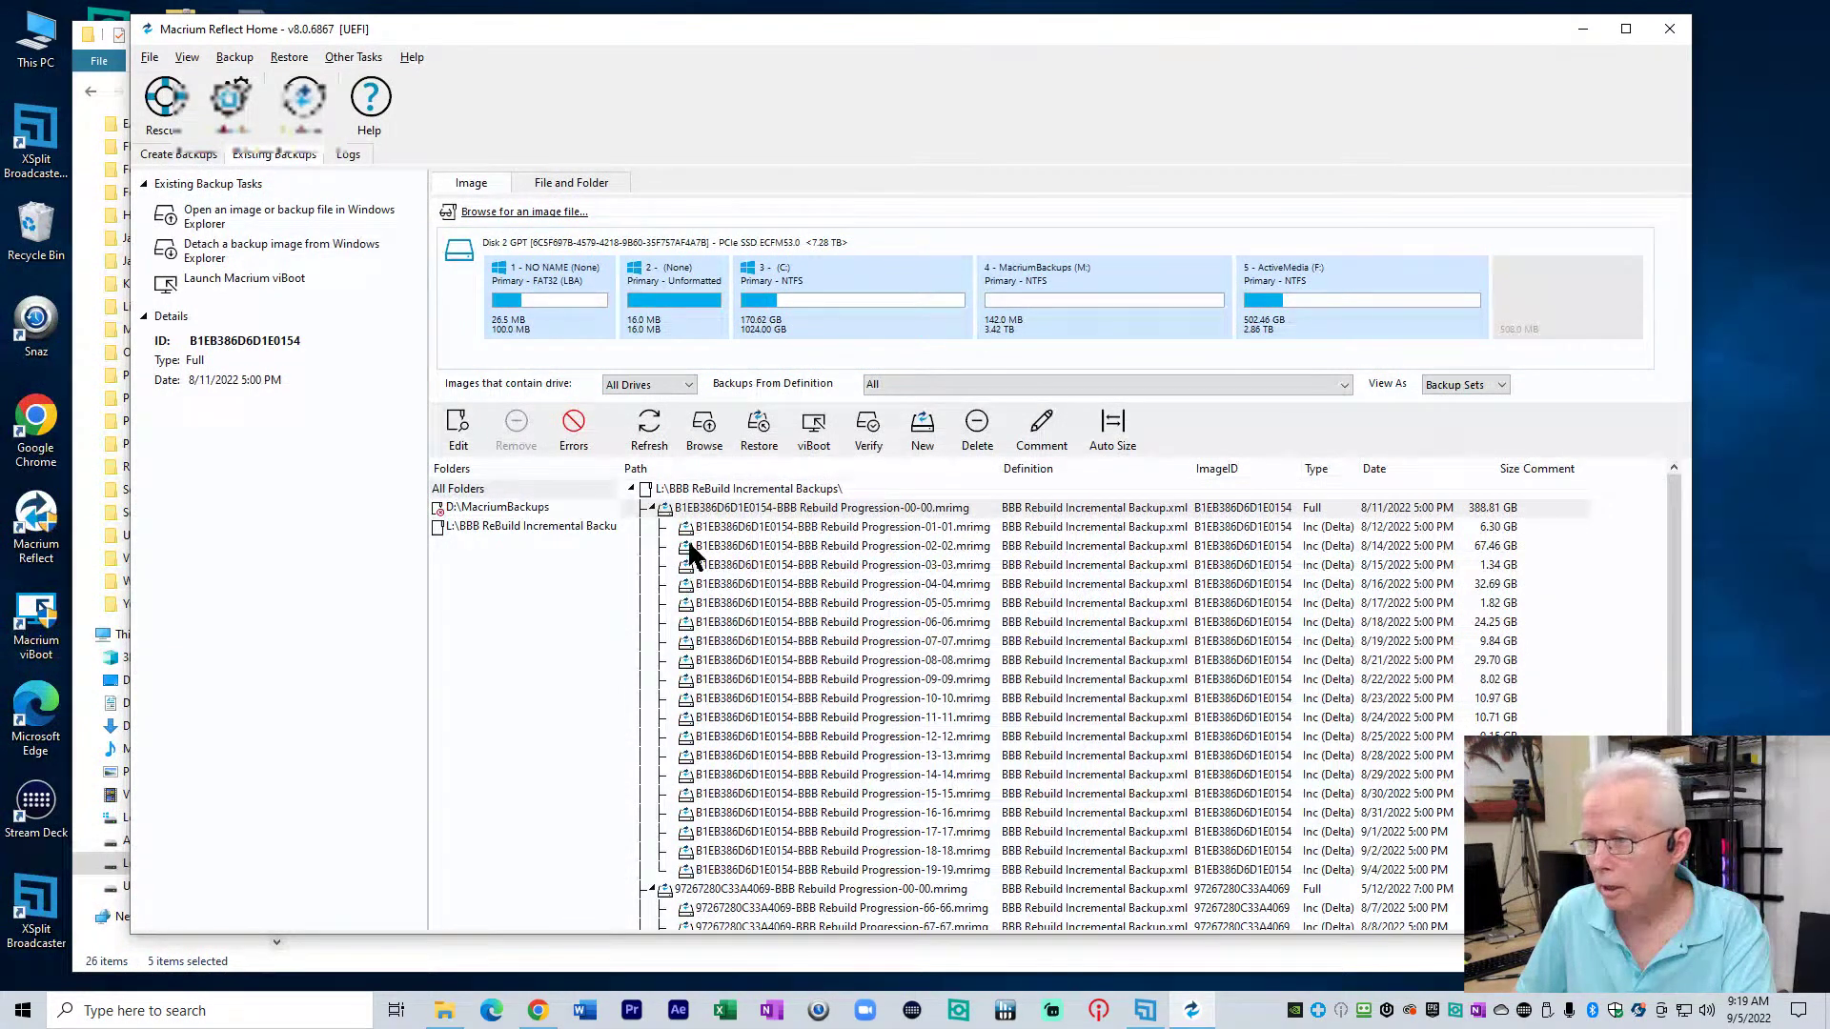
Review the 8/11/2022 full backup and its incremental images by date, ending with the 9/4/2022 image
{"action": "left_click", "coordinate": [705, 513]}
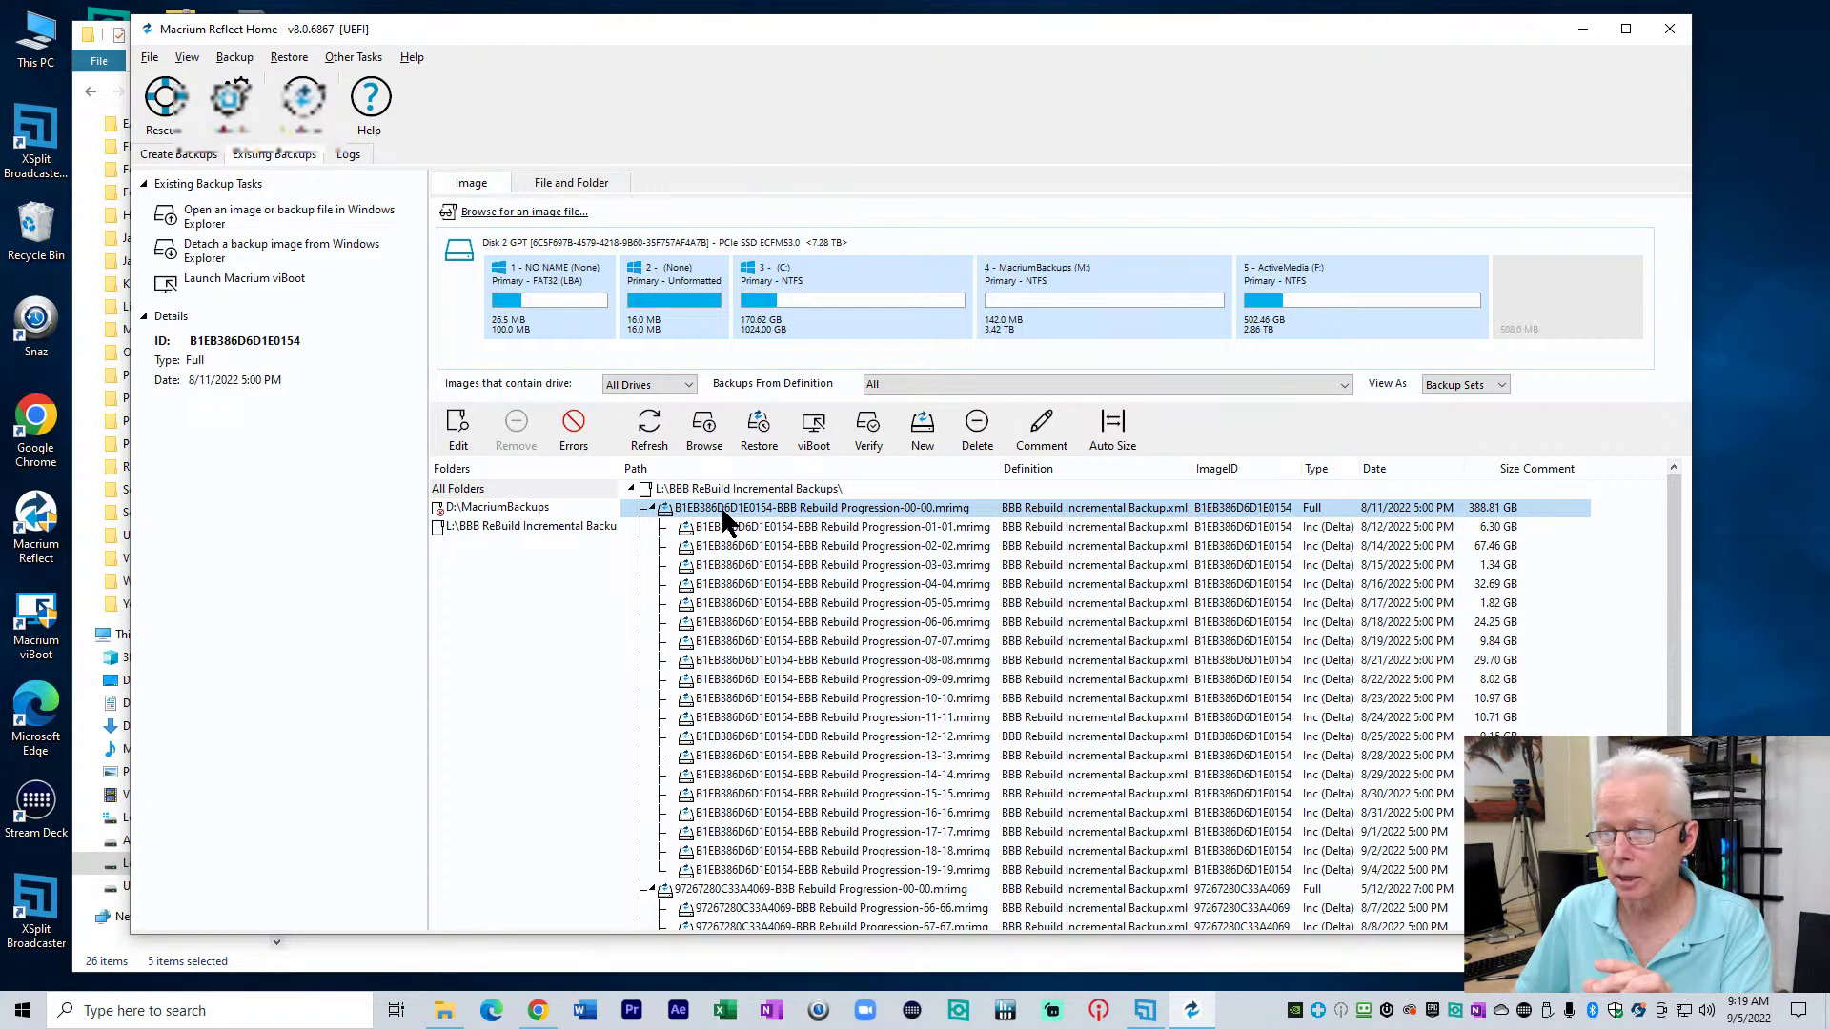
{"action": "left_click", "coordinate": [1266, 527]}
{"action": "left_click", "coordinate": [1351, 507]}
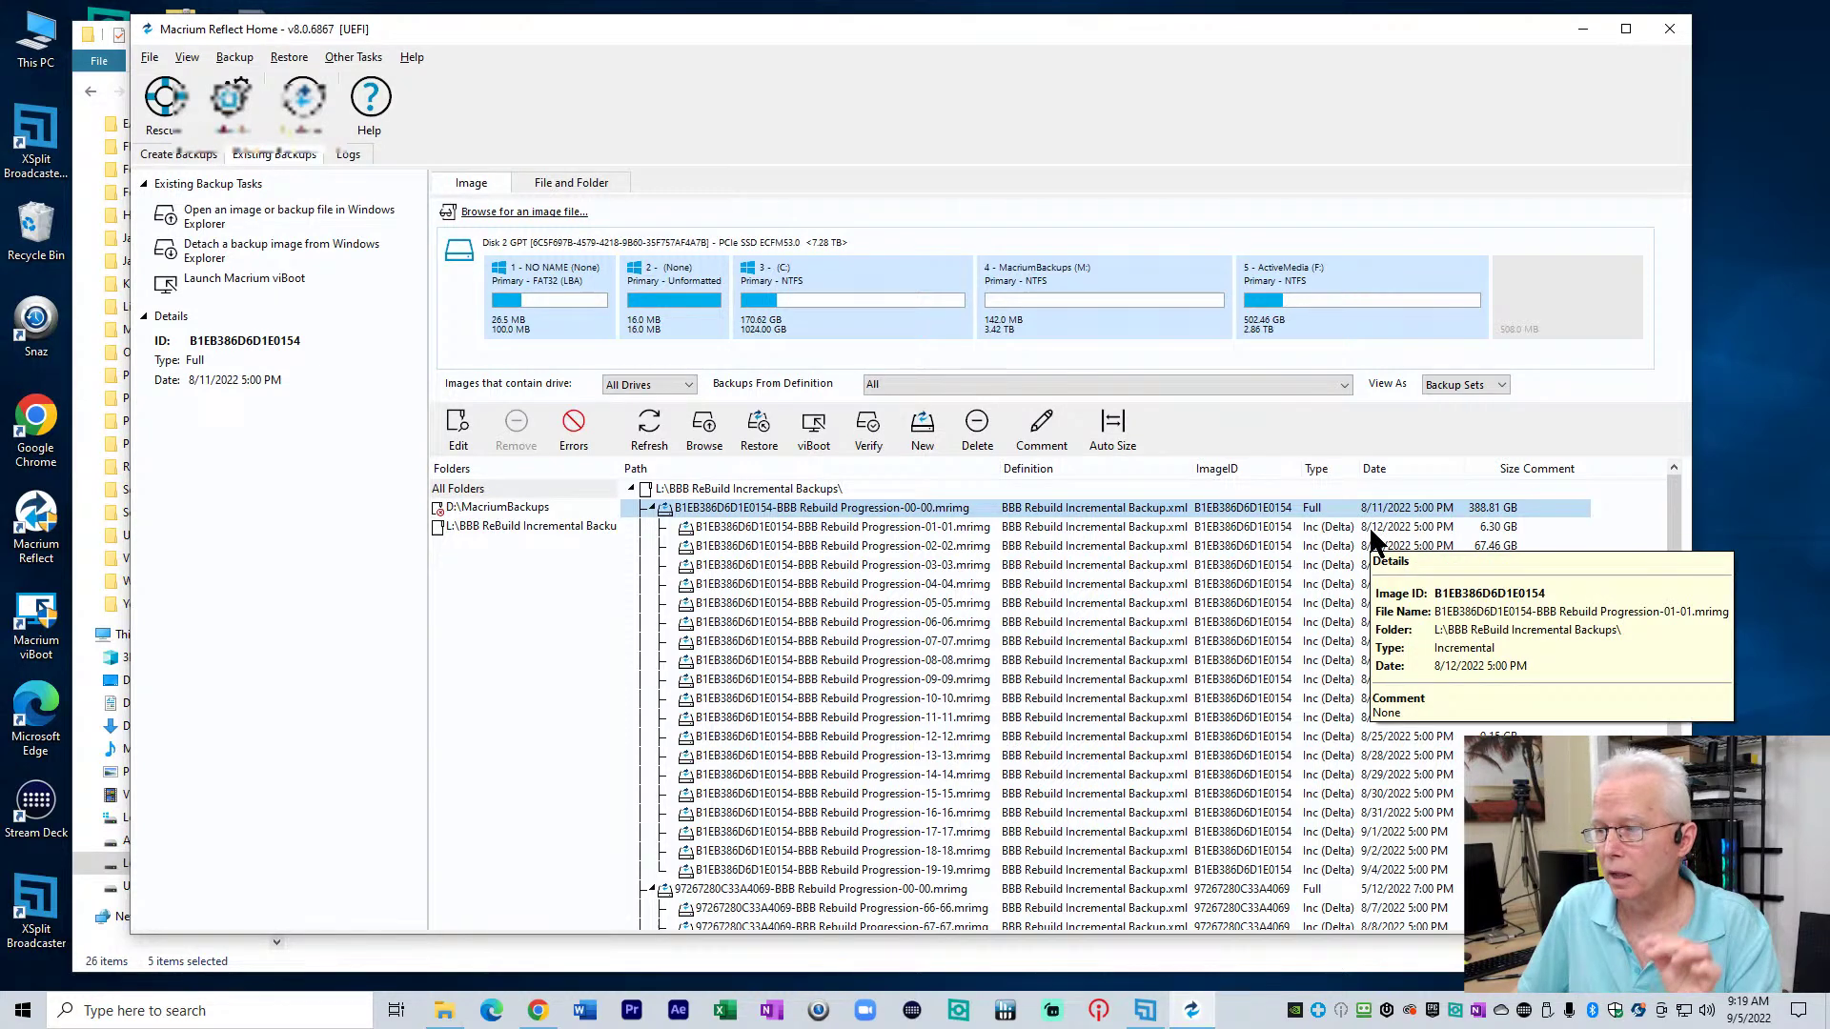
{"action": "left_click", "coordinate": [1370, 530]}
{"action": "left_click", "coordinate": [1375, 551]}
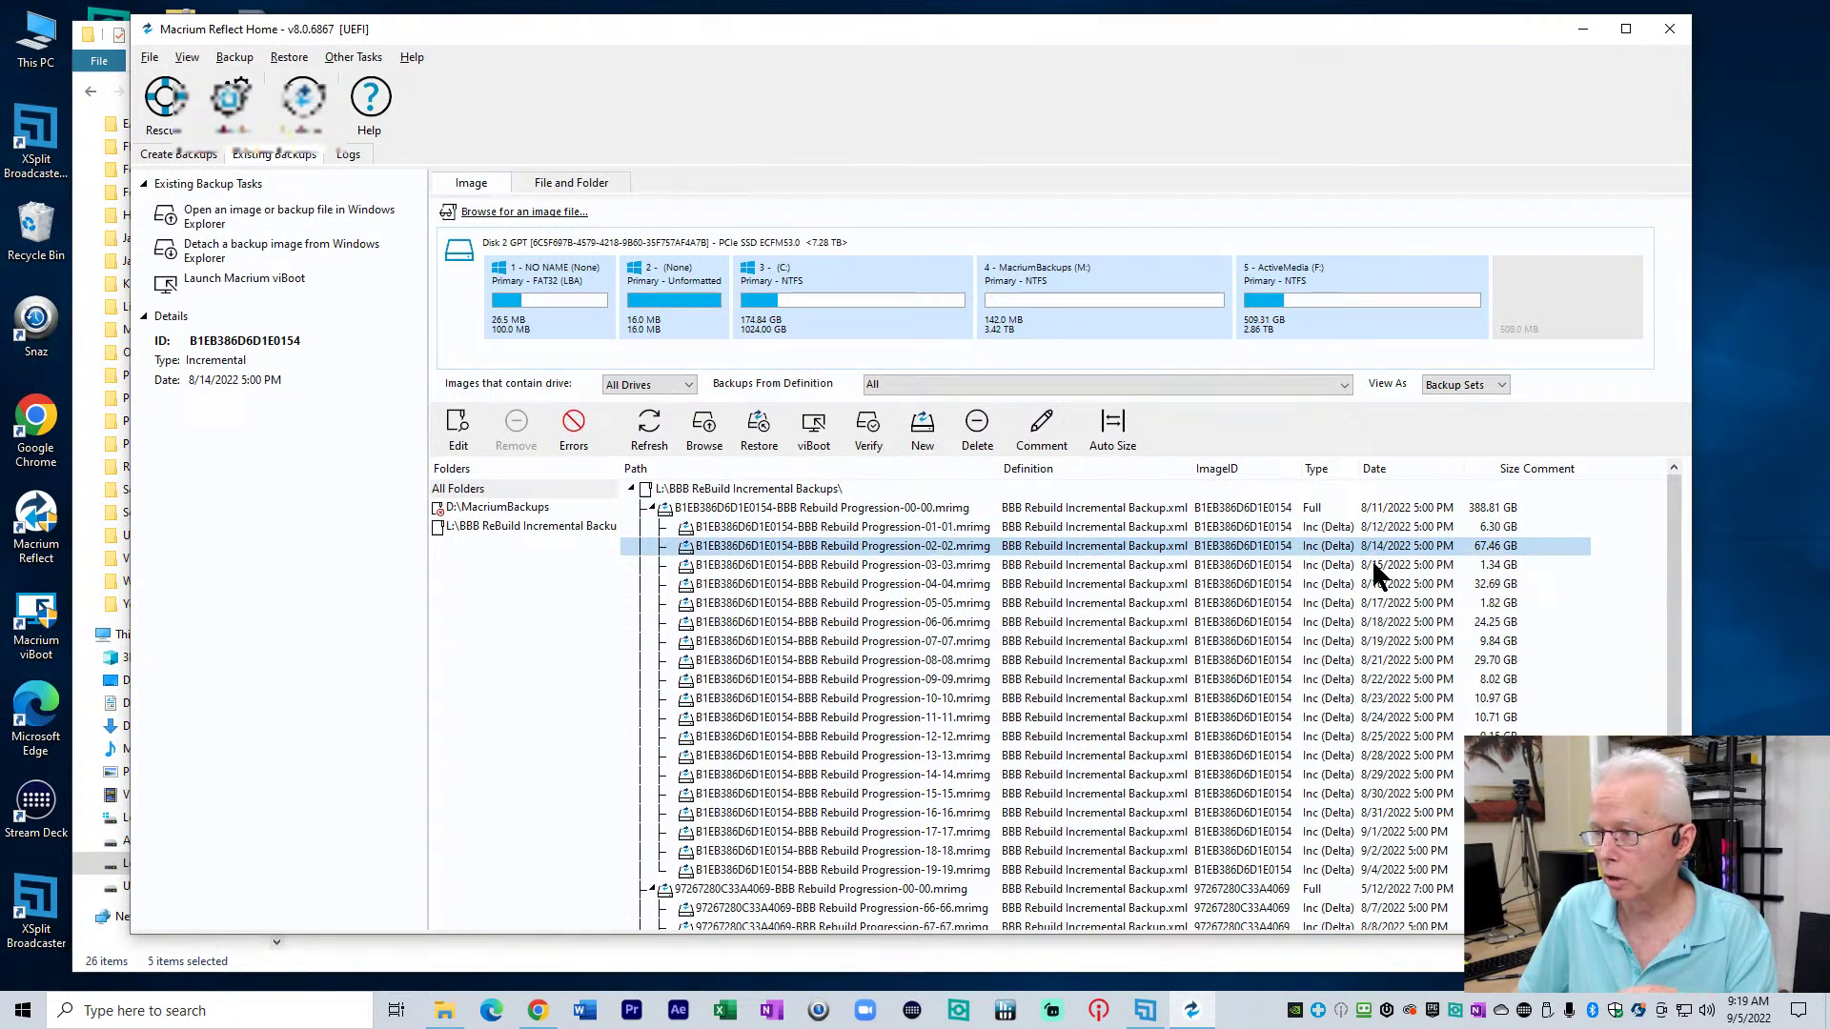
{"action": "left_click", "coordinate": [1376, 566]}
{"action": "left_click", "coordinate": [1374, 591]}
{"action": "left_click", "coordinate": [1375, 604]}
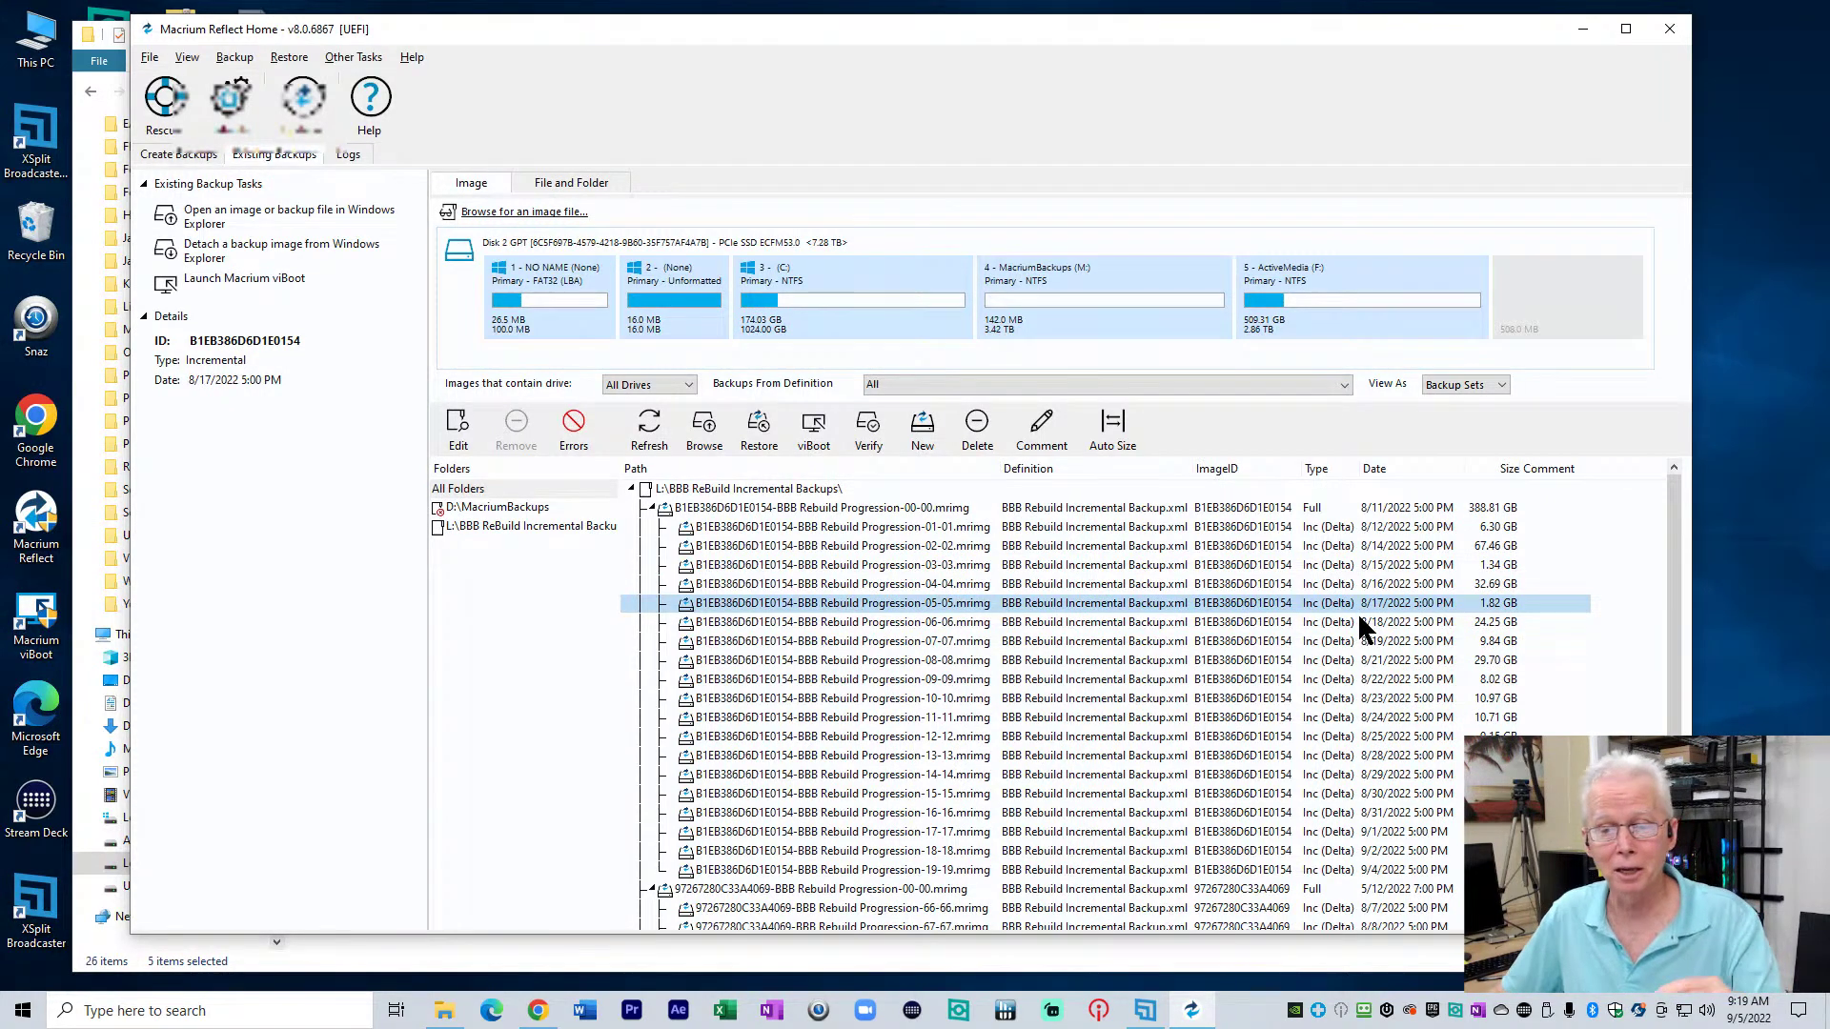
{"action": "mouse_move", "coordinate": [1360, 619]}
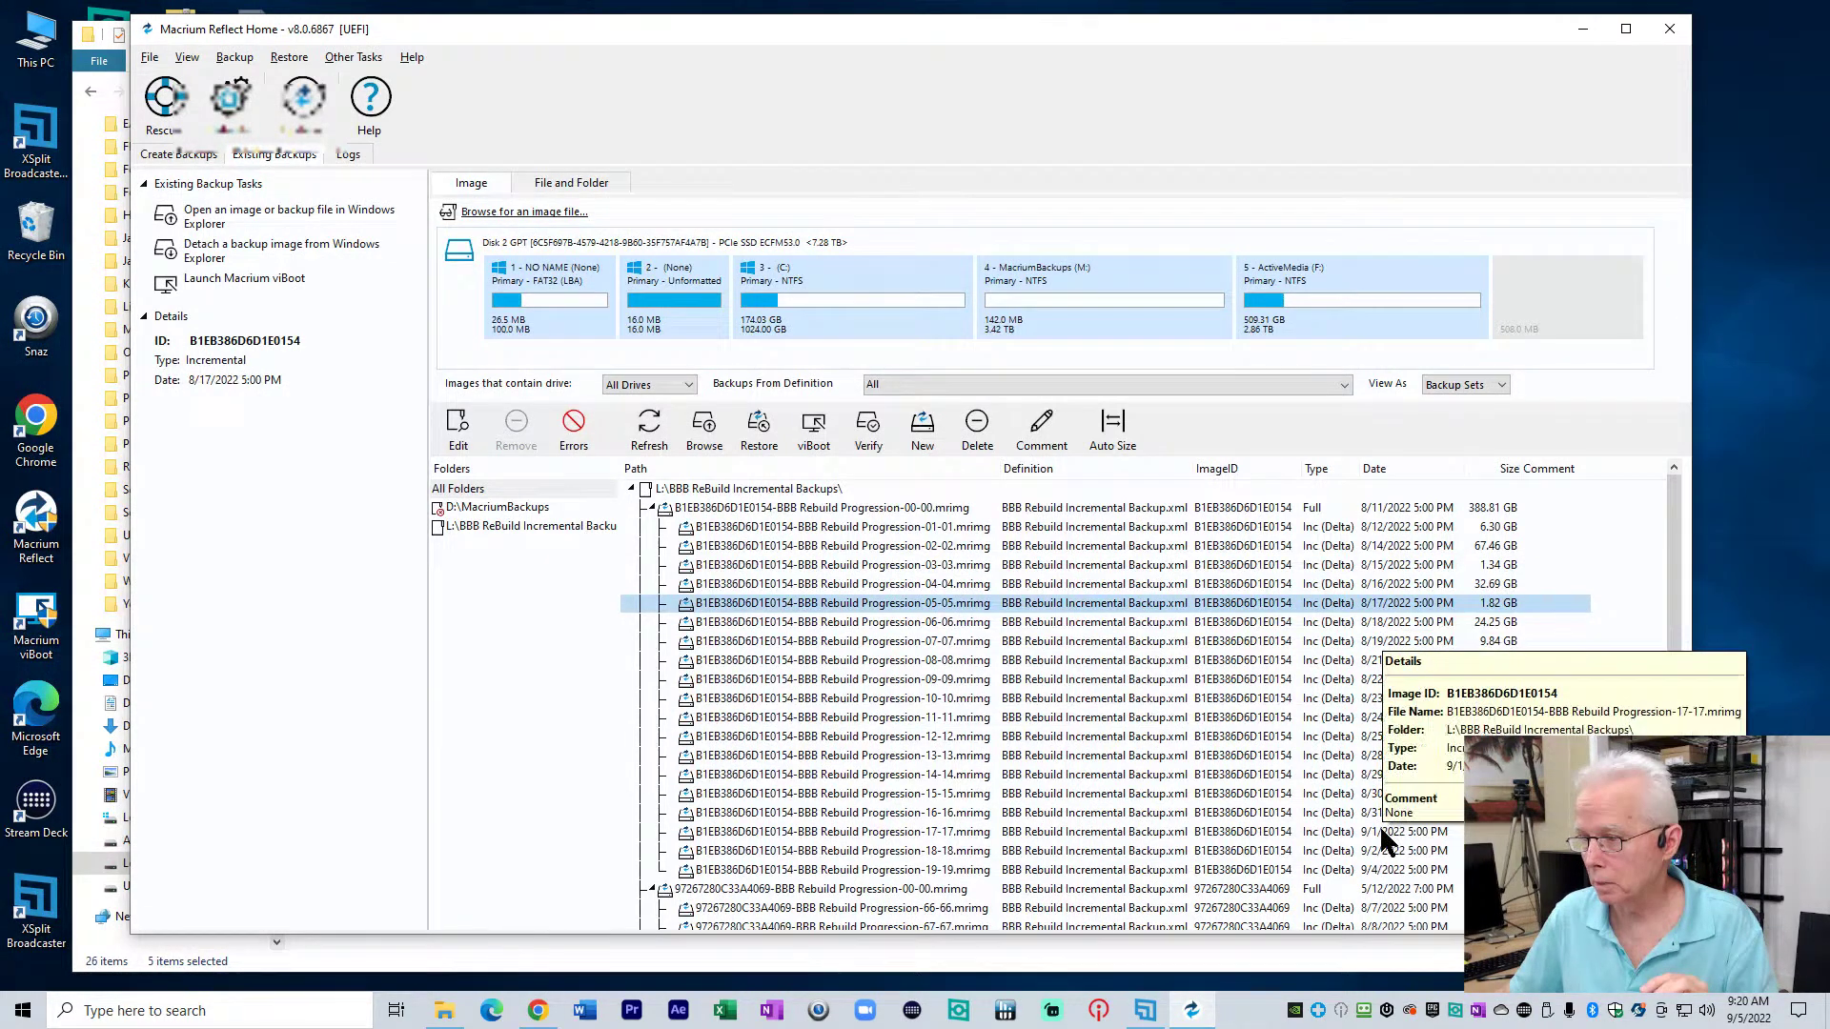
{"action": "left_click", "coordinate": [1307, 875]}
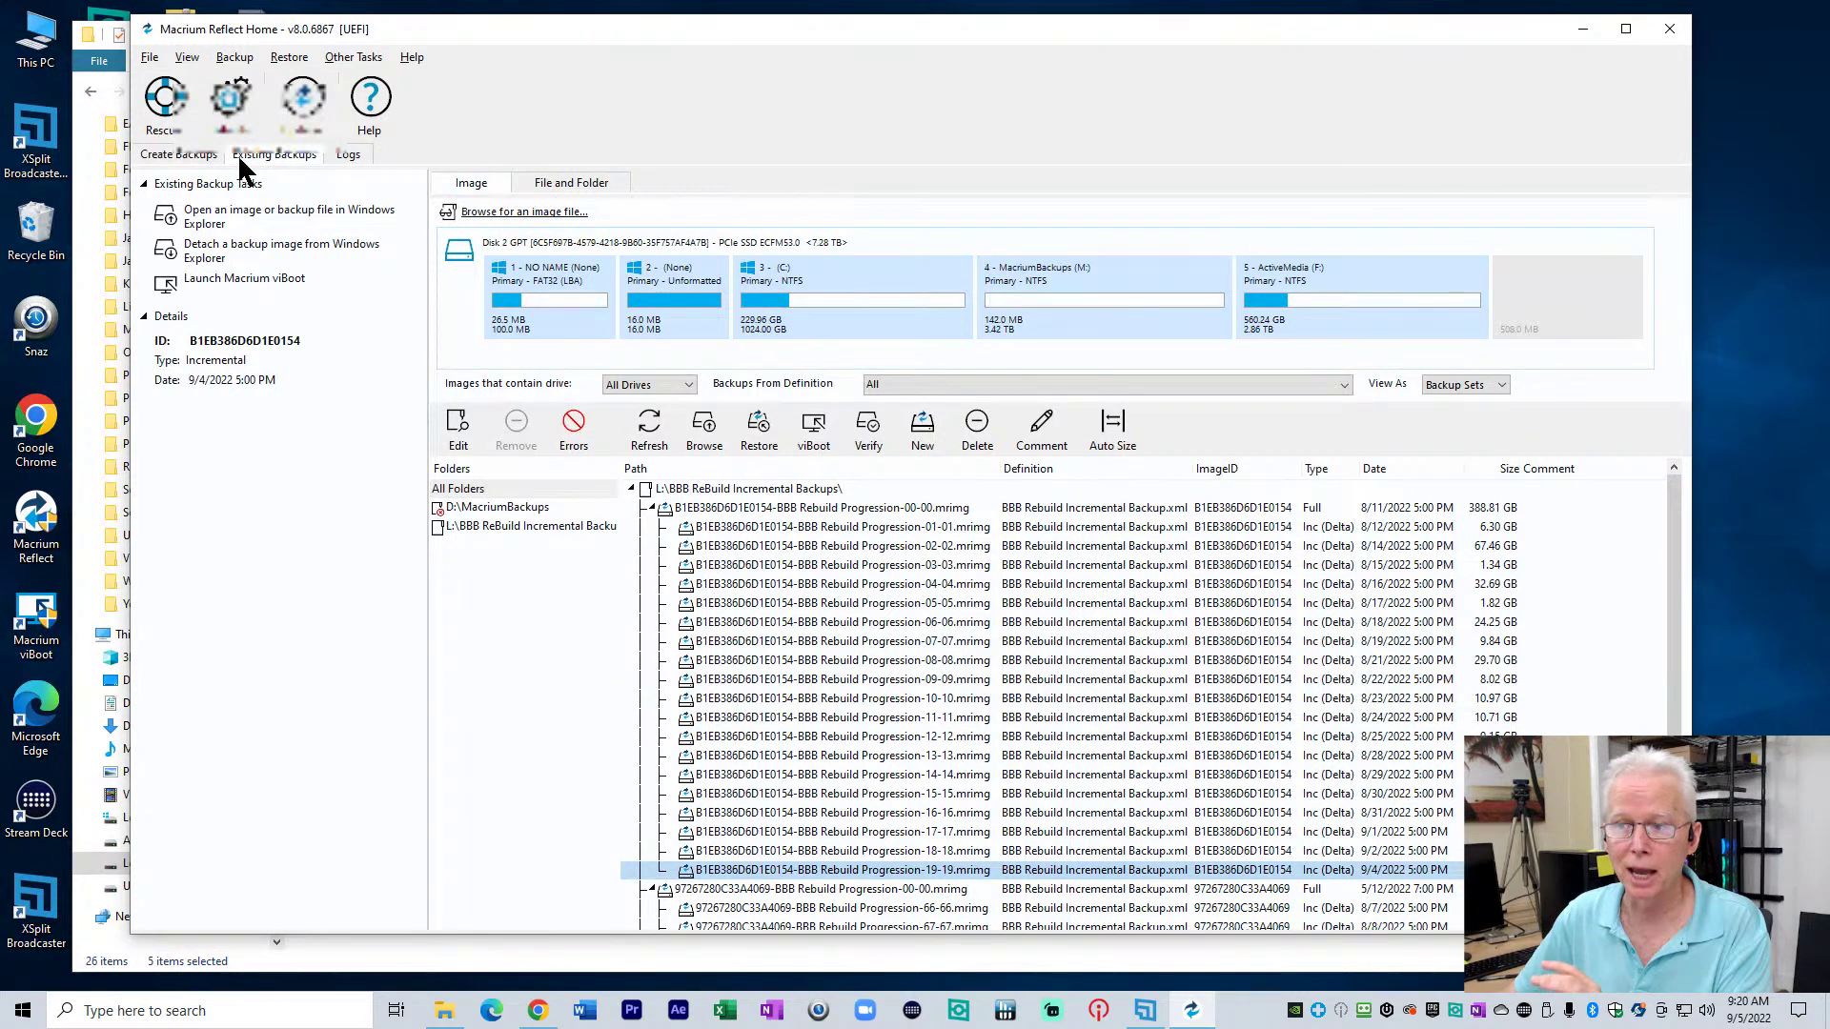
Open the scheduled backups and review the schedule and run history of the Full and Incremental tasks
{"action": "left_click", "coordinate": [181, 155]}
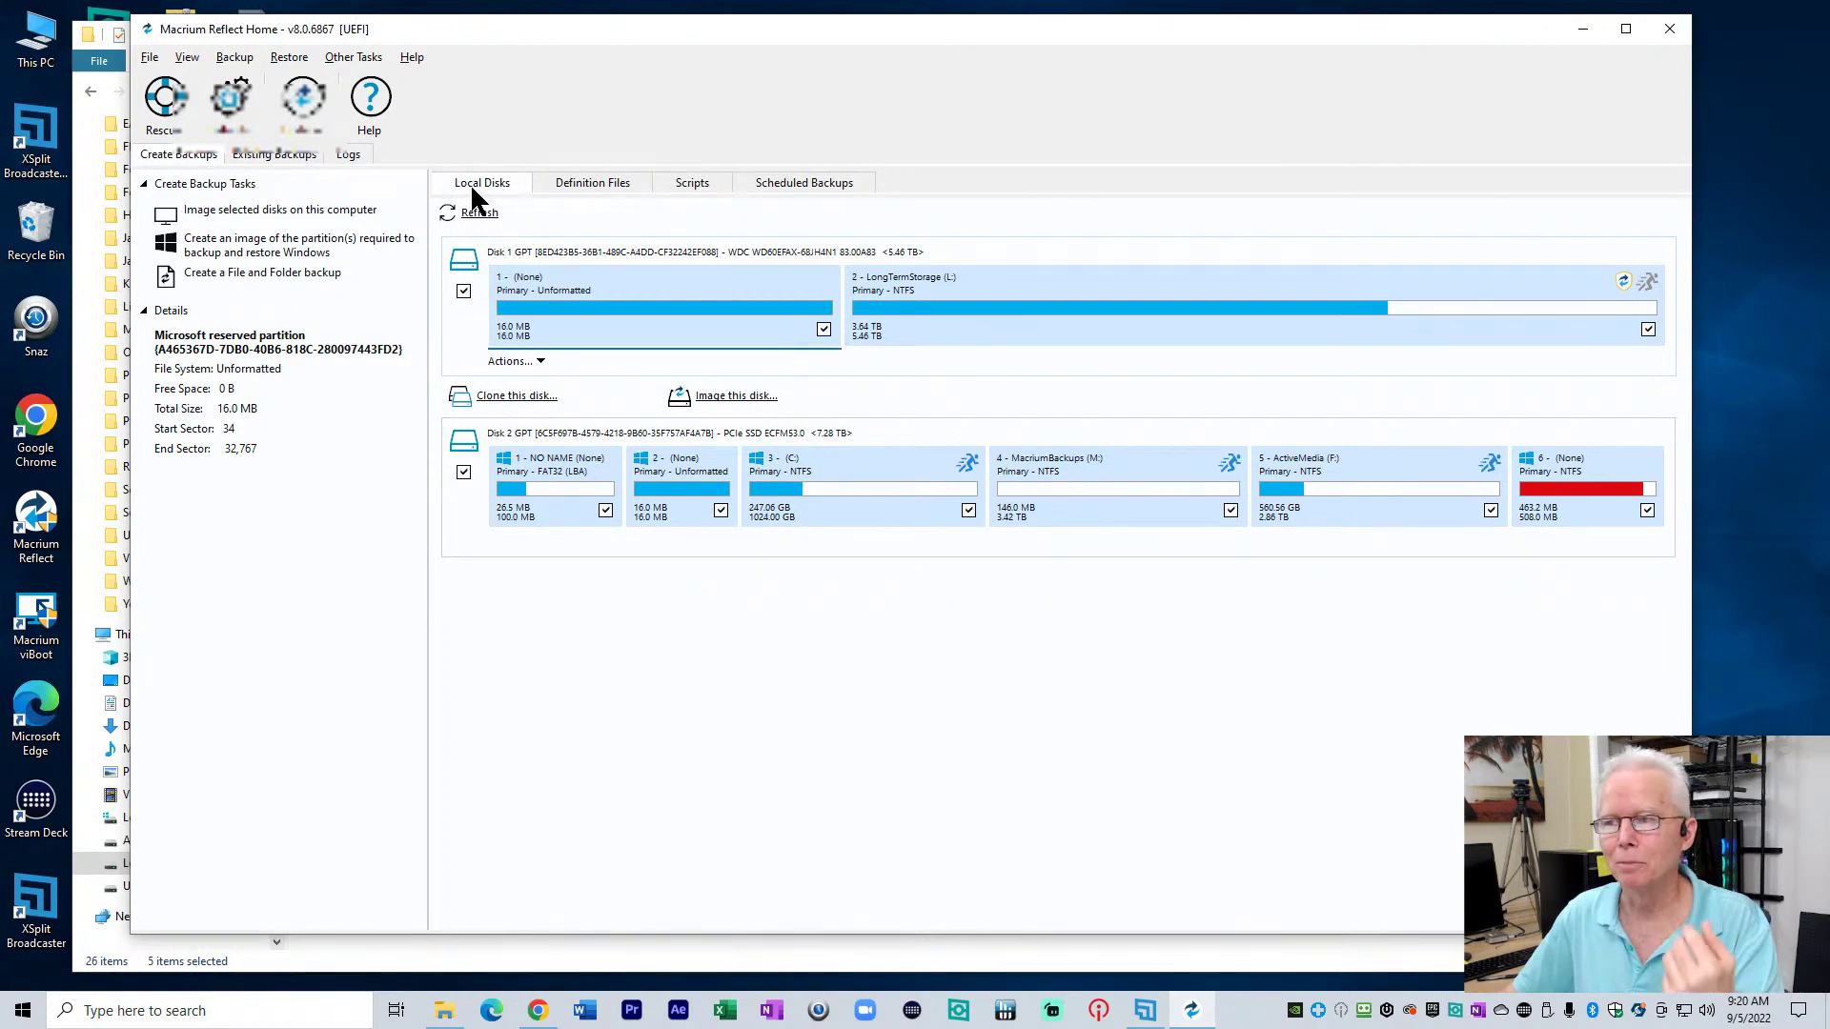
{"action": "left_click", "coordinate": [798, 185]}
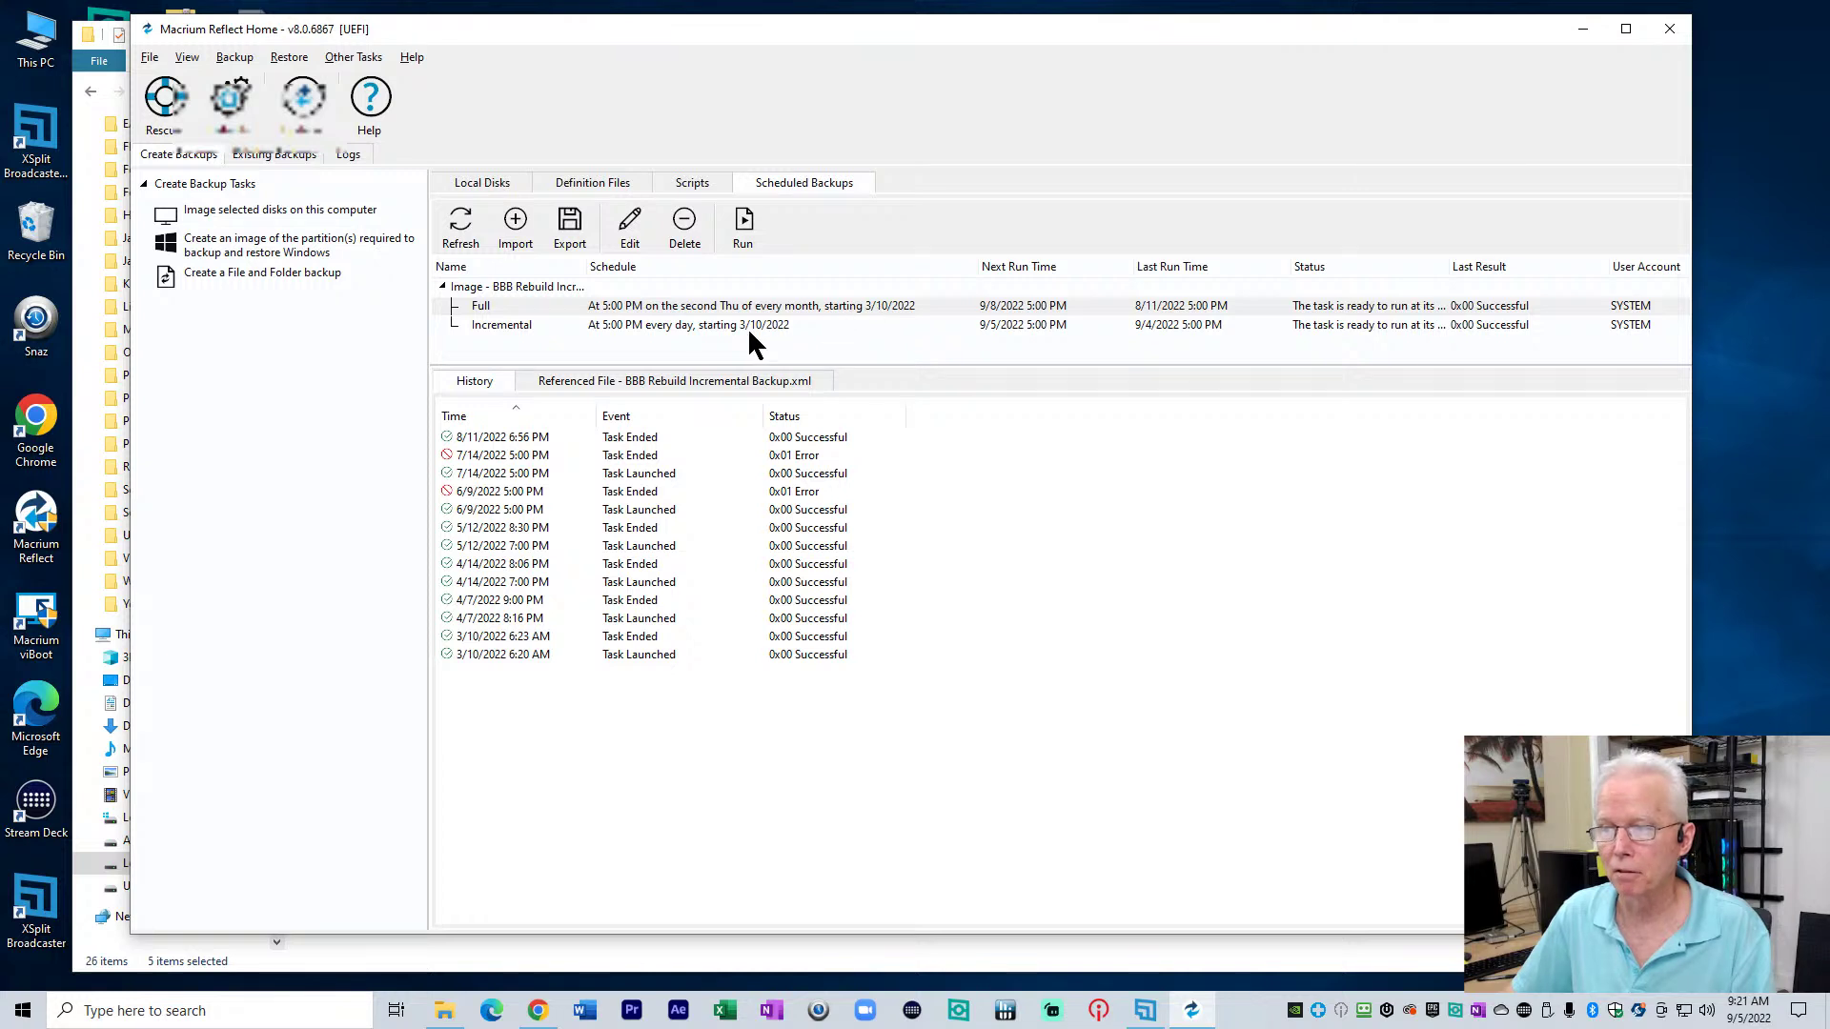
{"action": "left_click", "coordinate": [674, 309]}
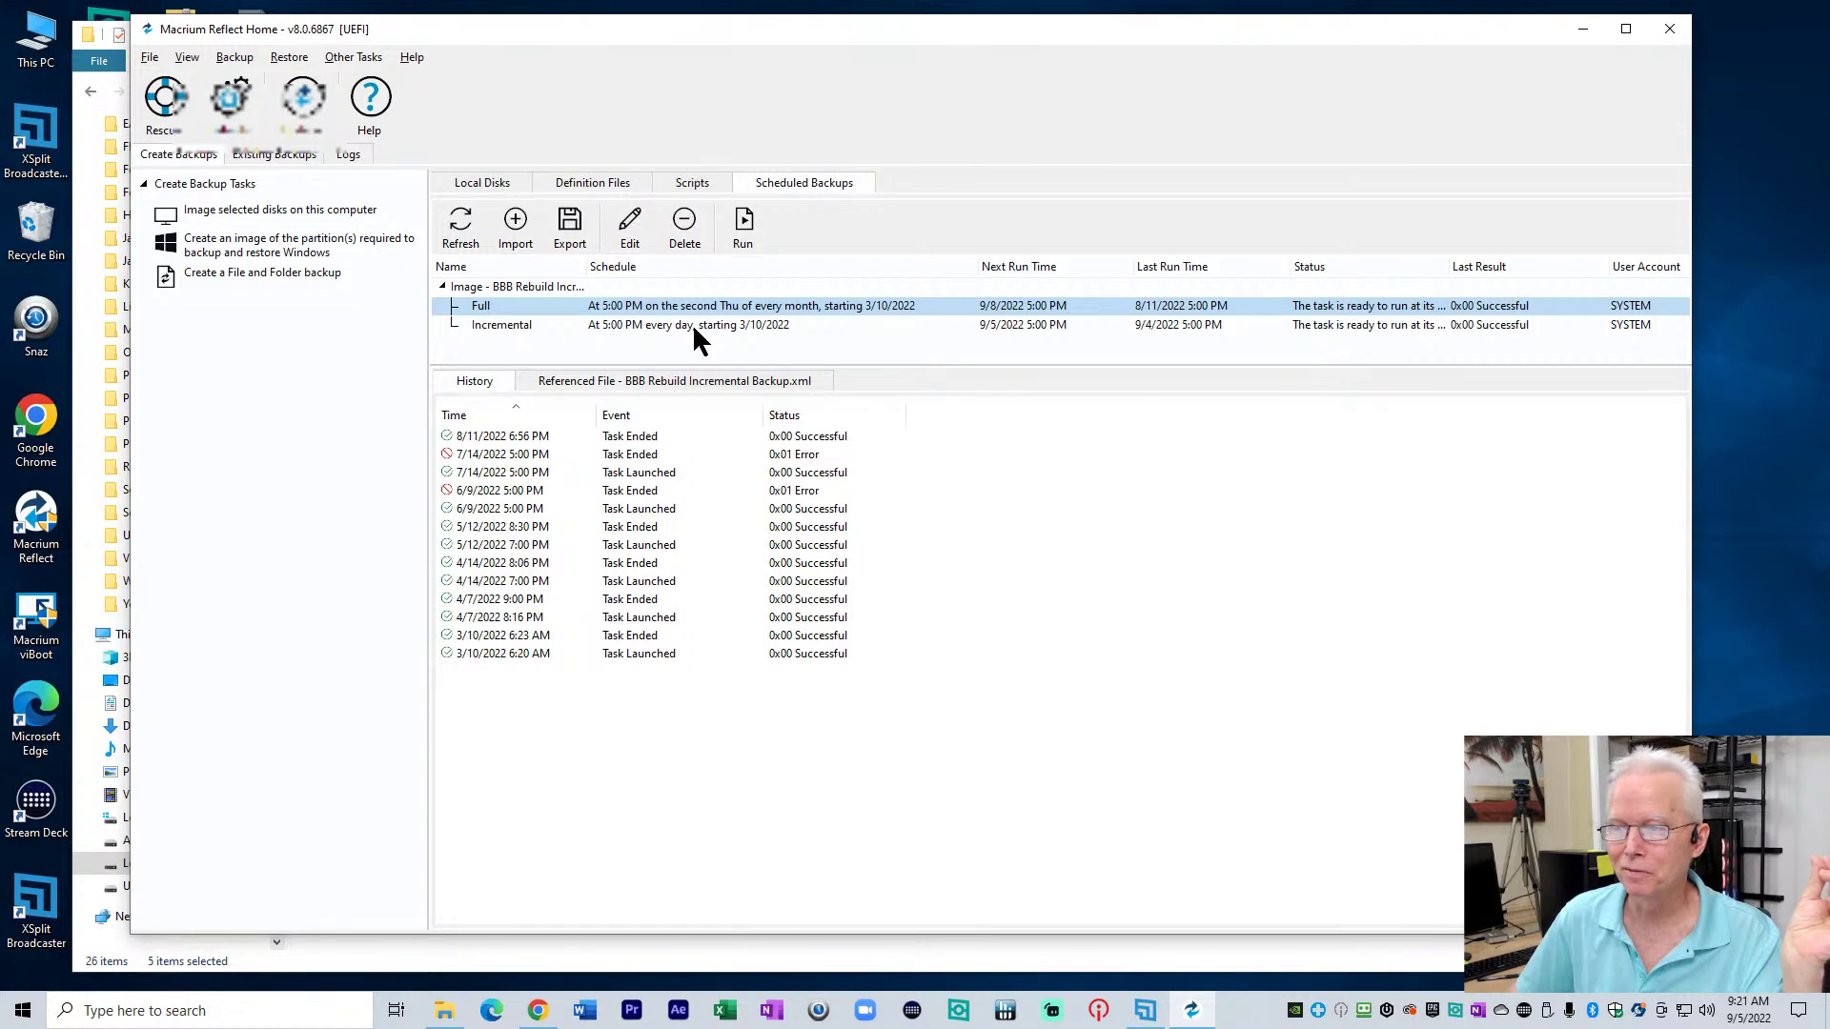
{"action": "left_click", "coordinate": [690, 324]}
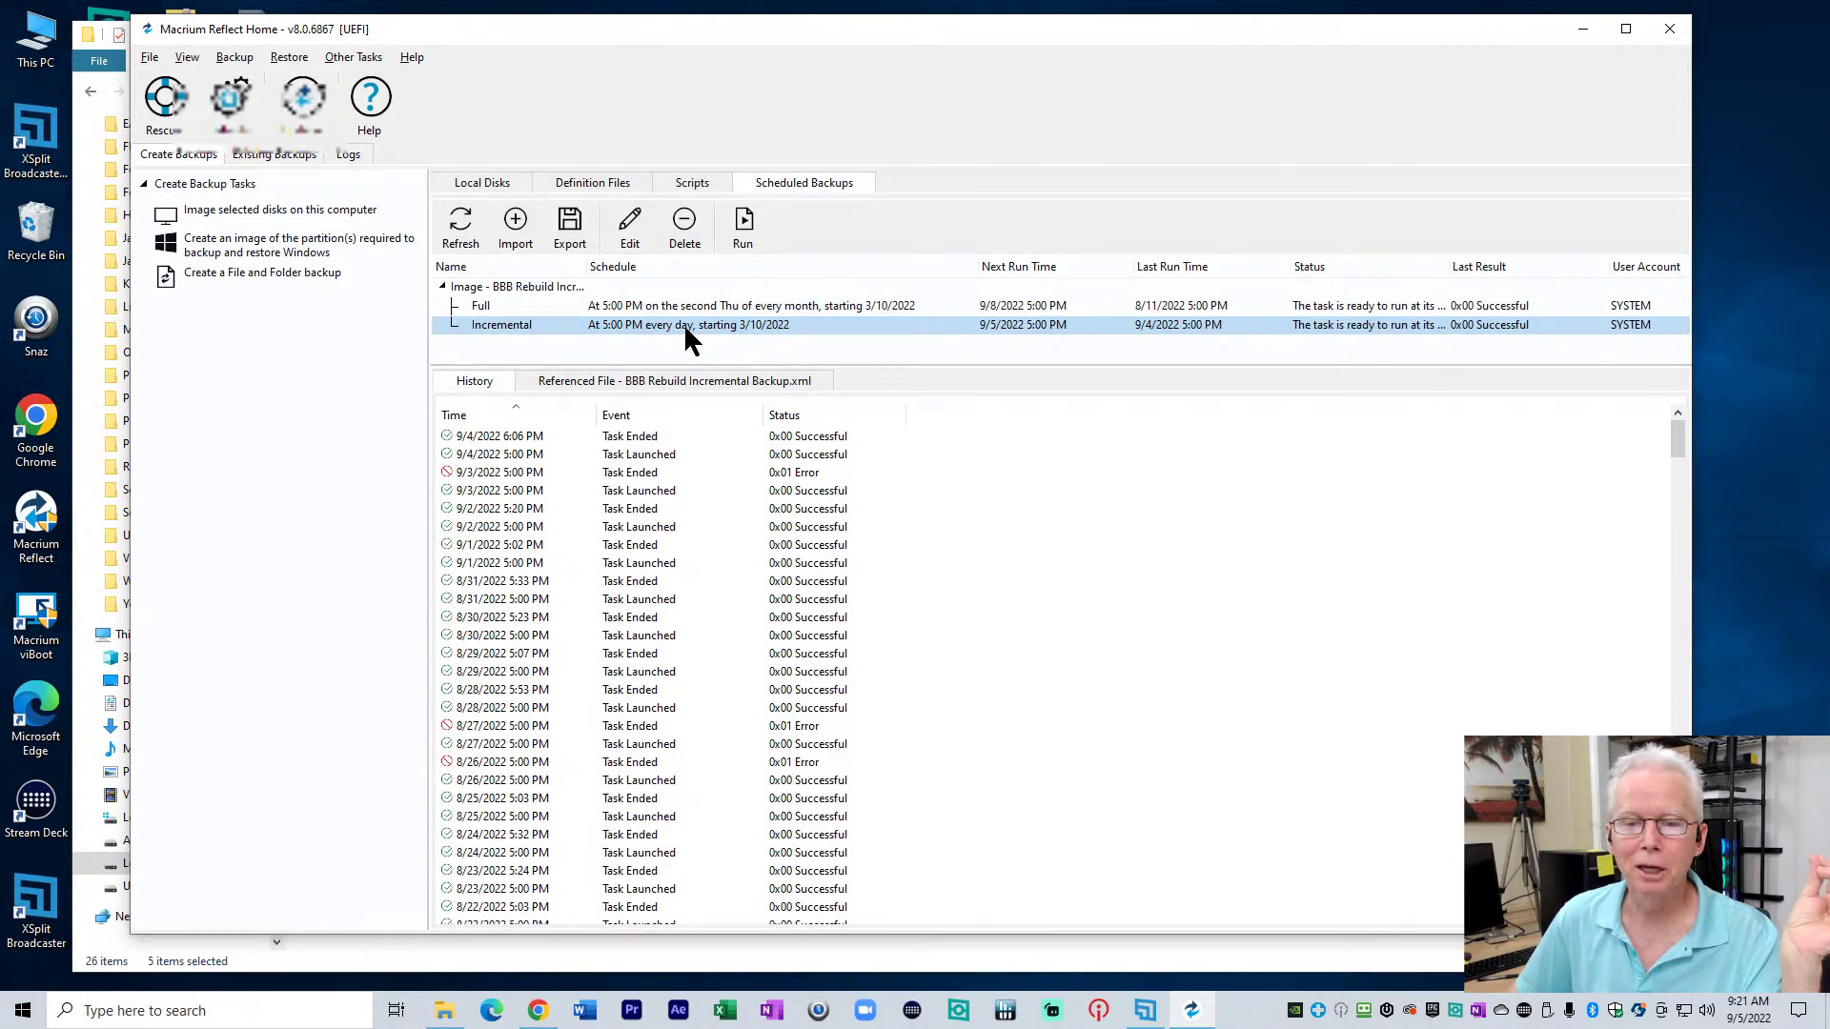
{"action": "left_click", "coordinate": [689, 306]}
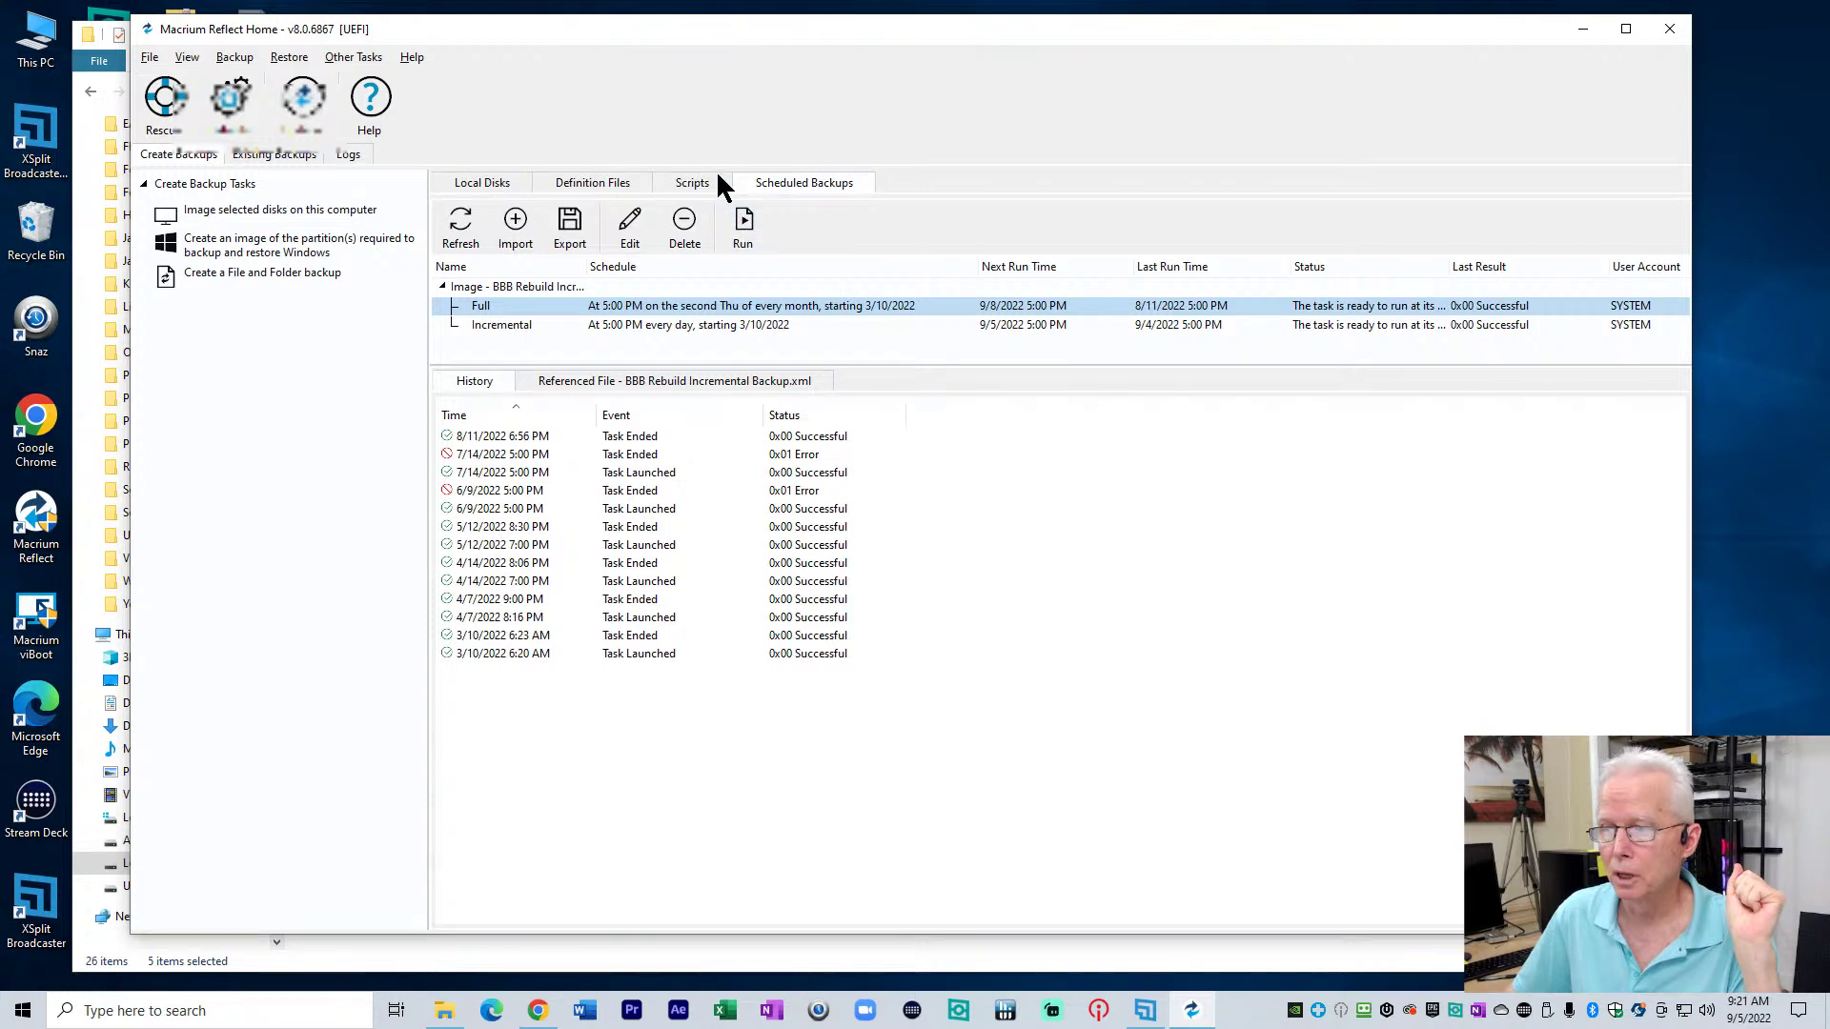
Open the definition file BBB Rebuild Incremental Backup.xml's summary and examine its schedules and retention rules without renaming it
{"action": "left_click", "coordinate": [594, 183]}
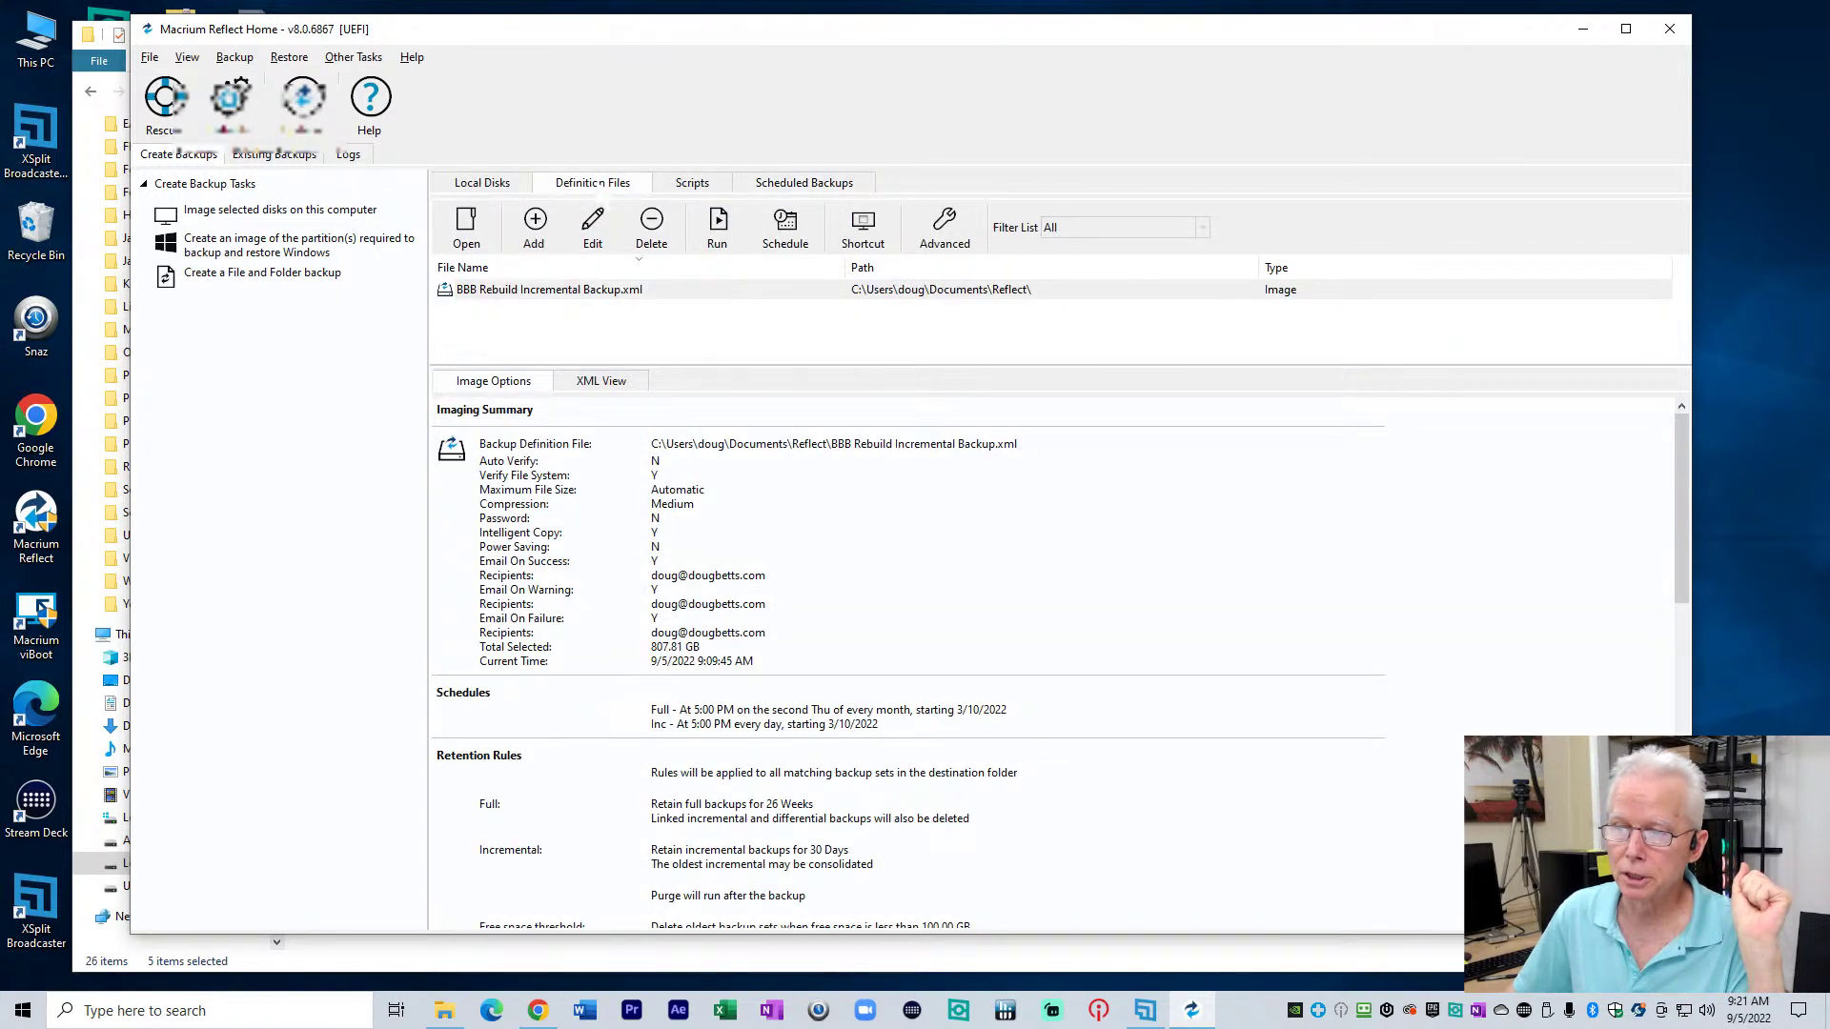
{"action": "left_click", "coordinate": [551, 290]}
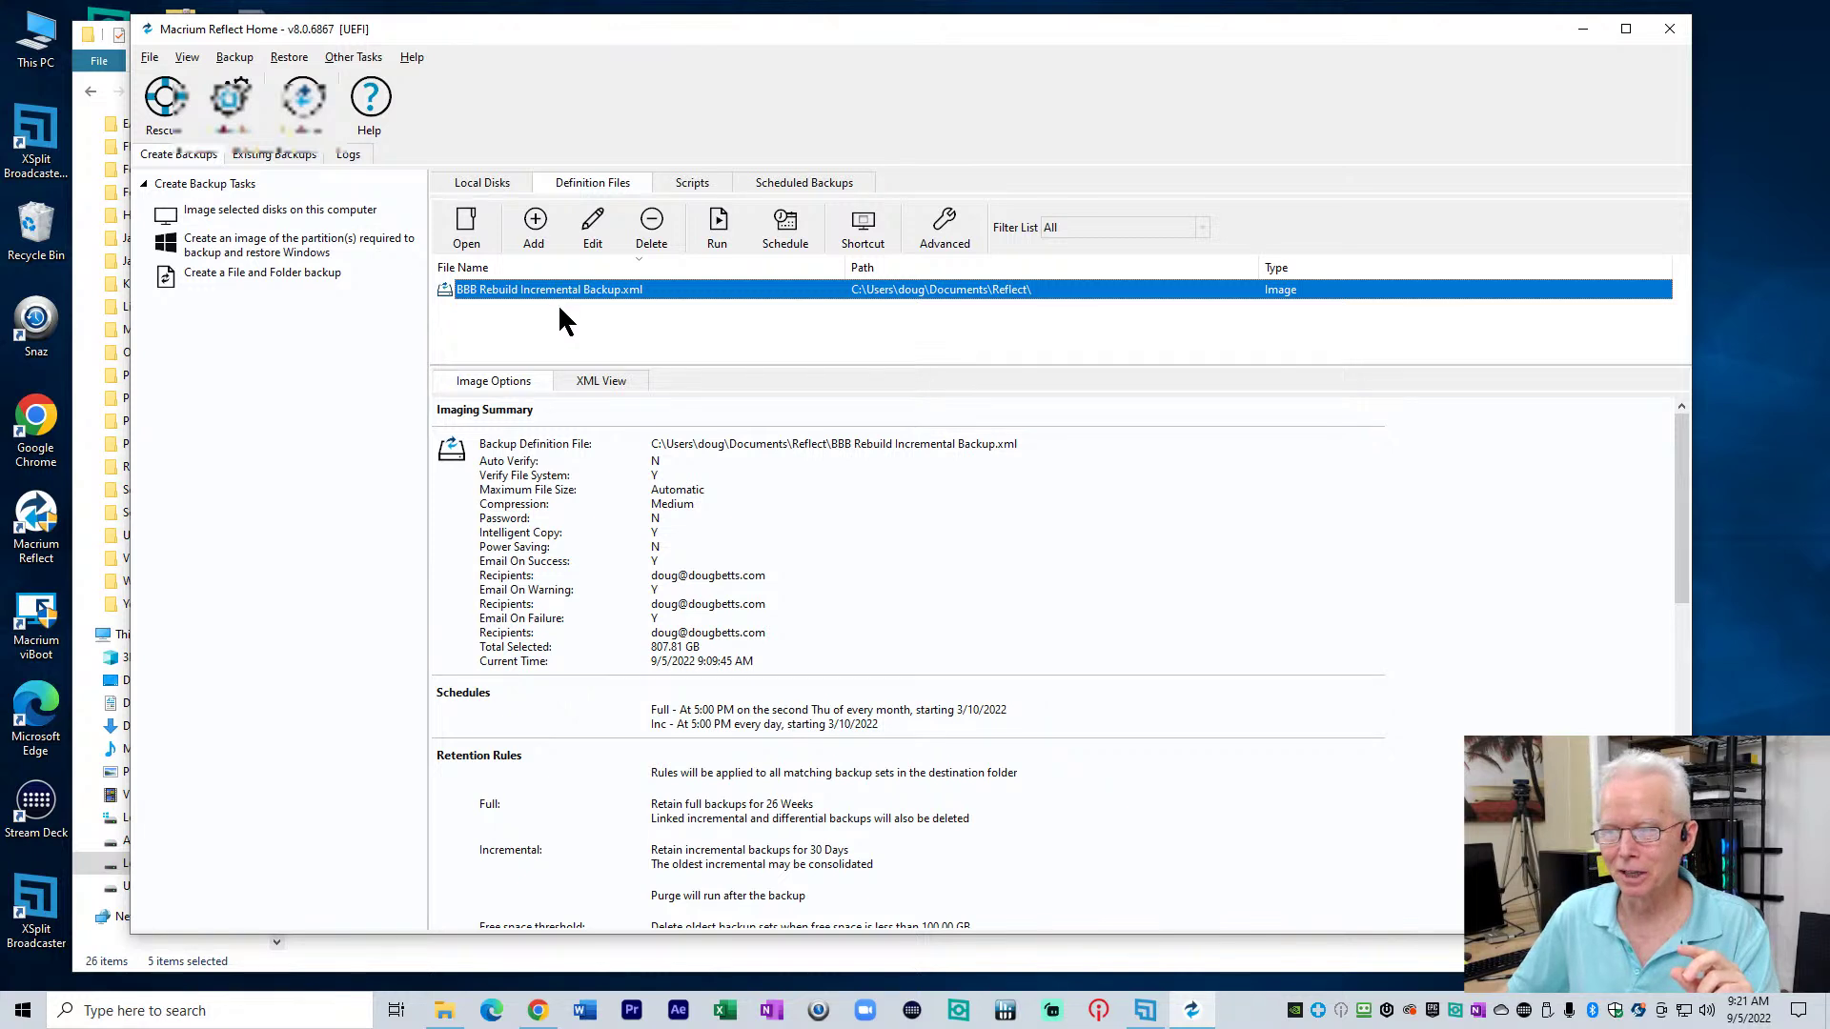
{"action": "left_click", "coordinate": [545, 289]}
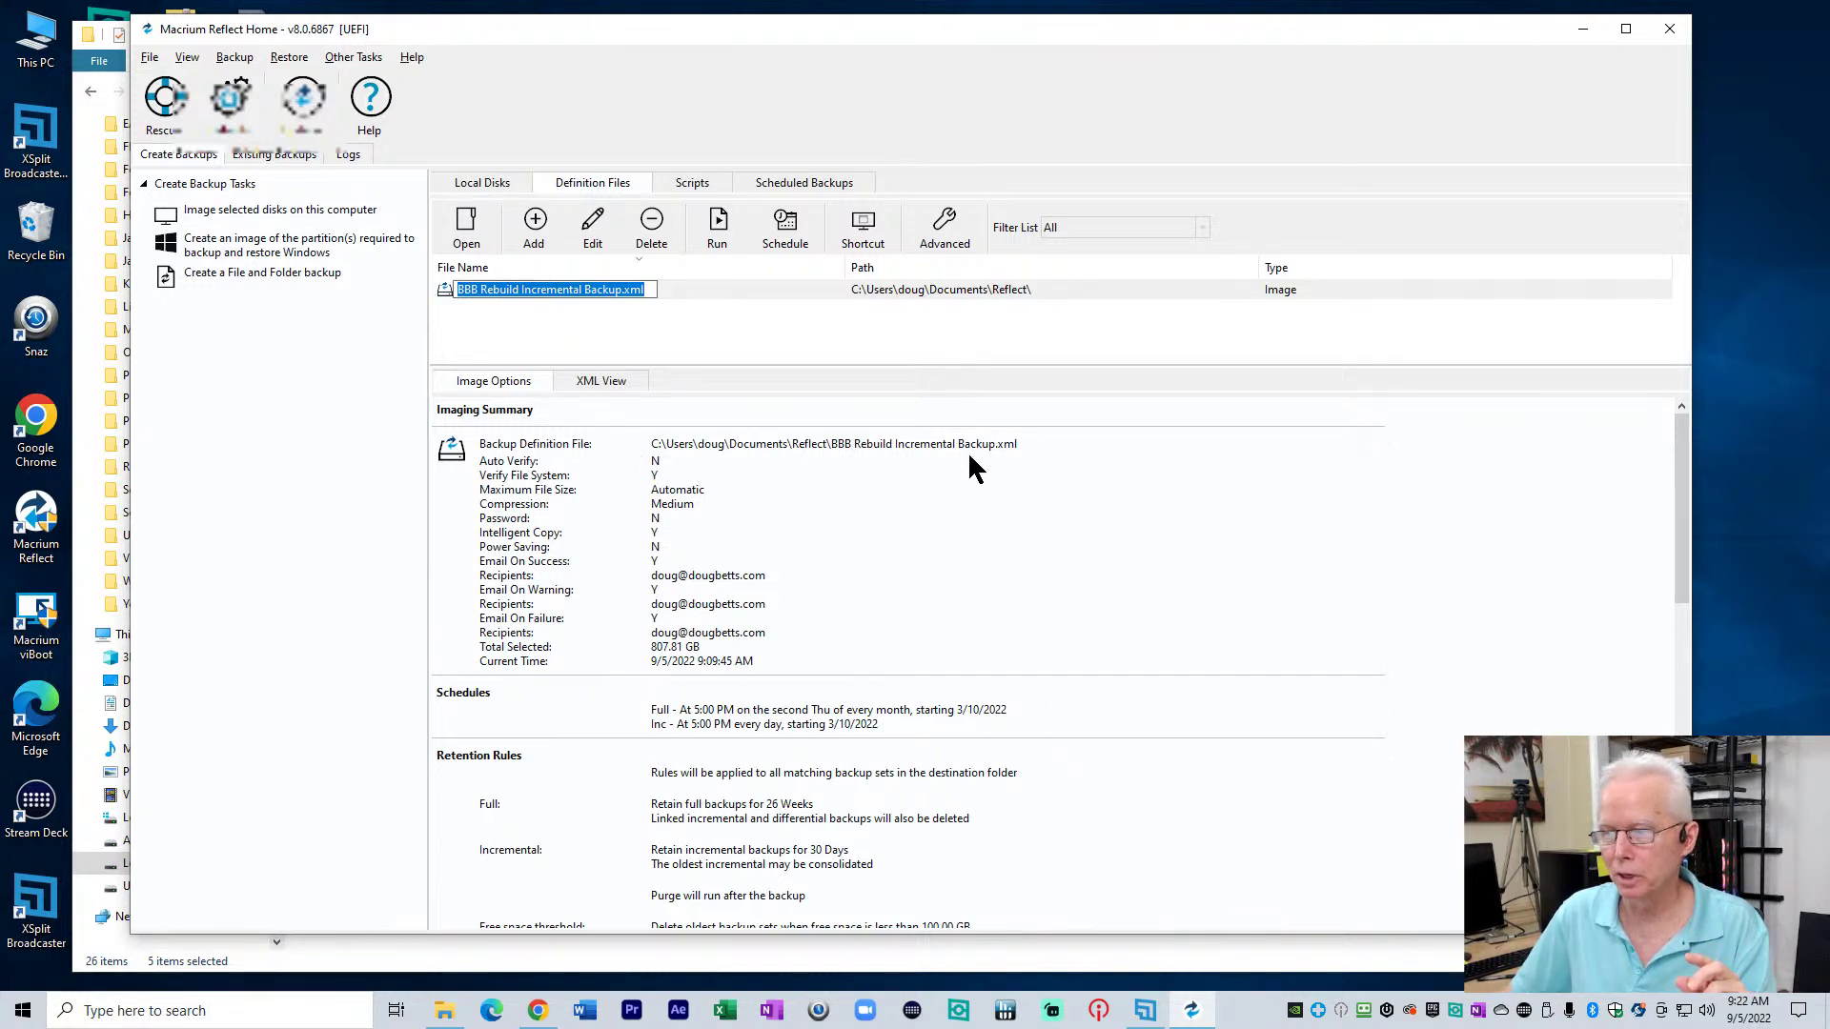
{"action": "key", "text": "Escape"}
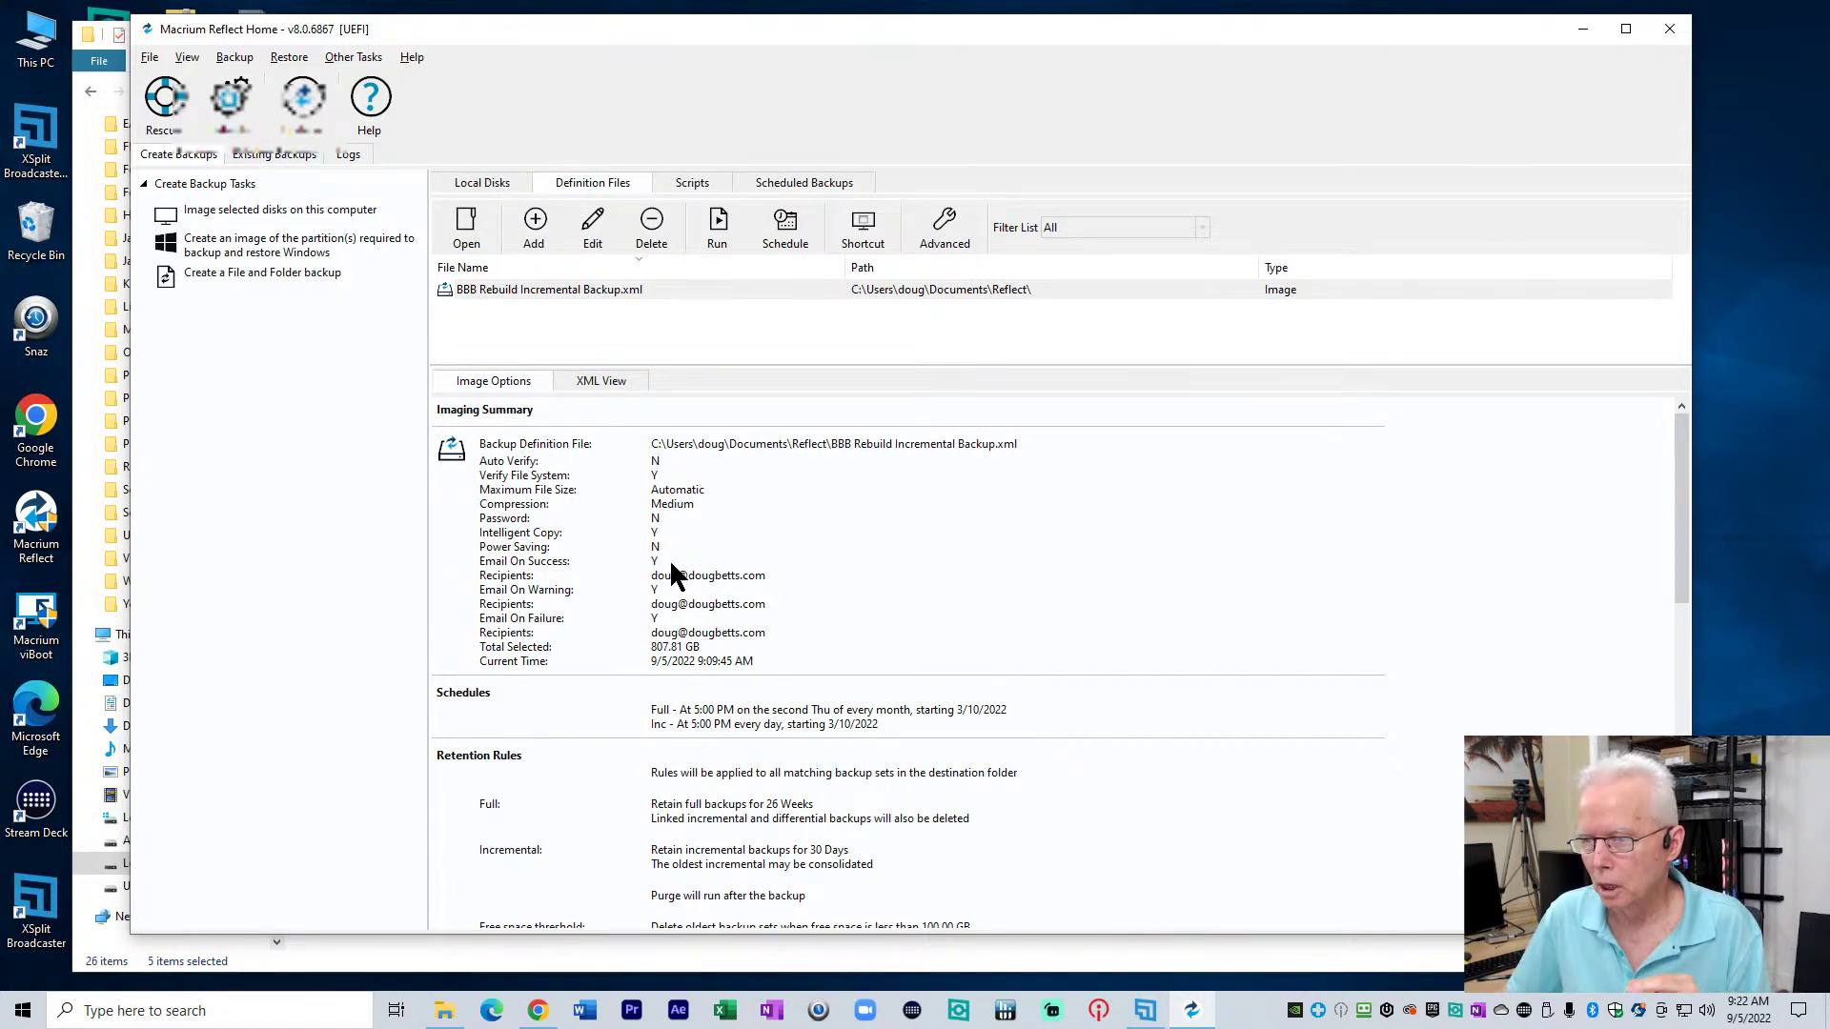
{"action": "scroll", "coordinate": [670, 571], "scroll_direction": "down", "scroll_amount": 1}
{"action": "scroll", "coordinate": [663, 578], "scroll_direction": "down", "scroll_amount": 1}
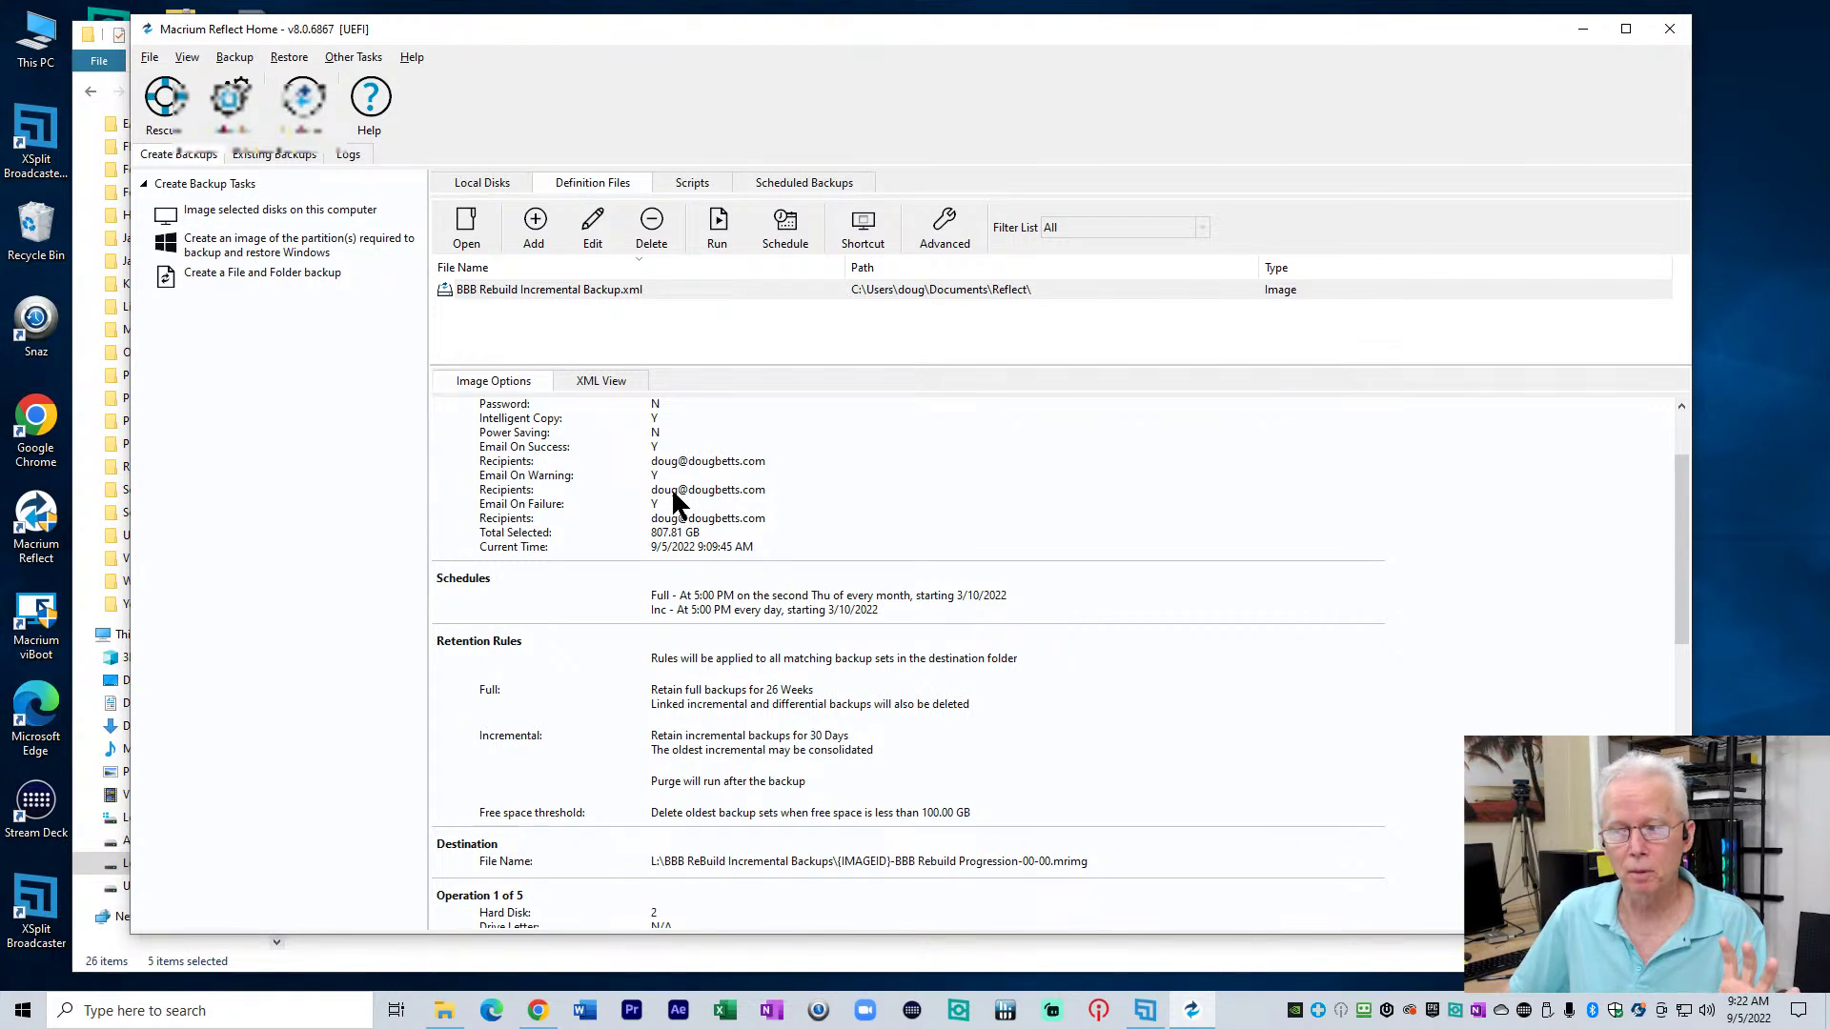
{"action": "scroll", "coordinate": [676, 570], "scroll_direction": "down", "scroll_amount": 1}
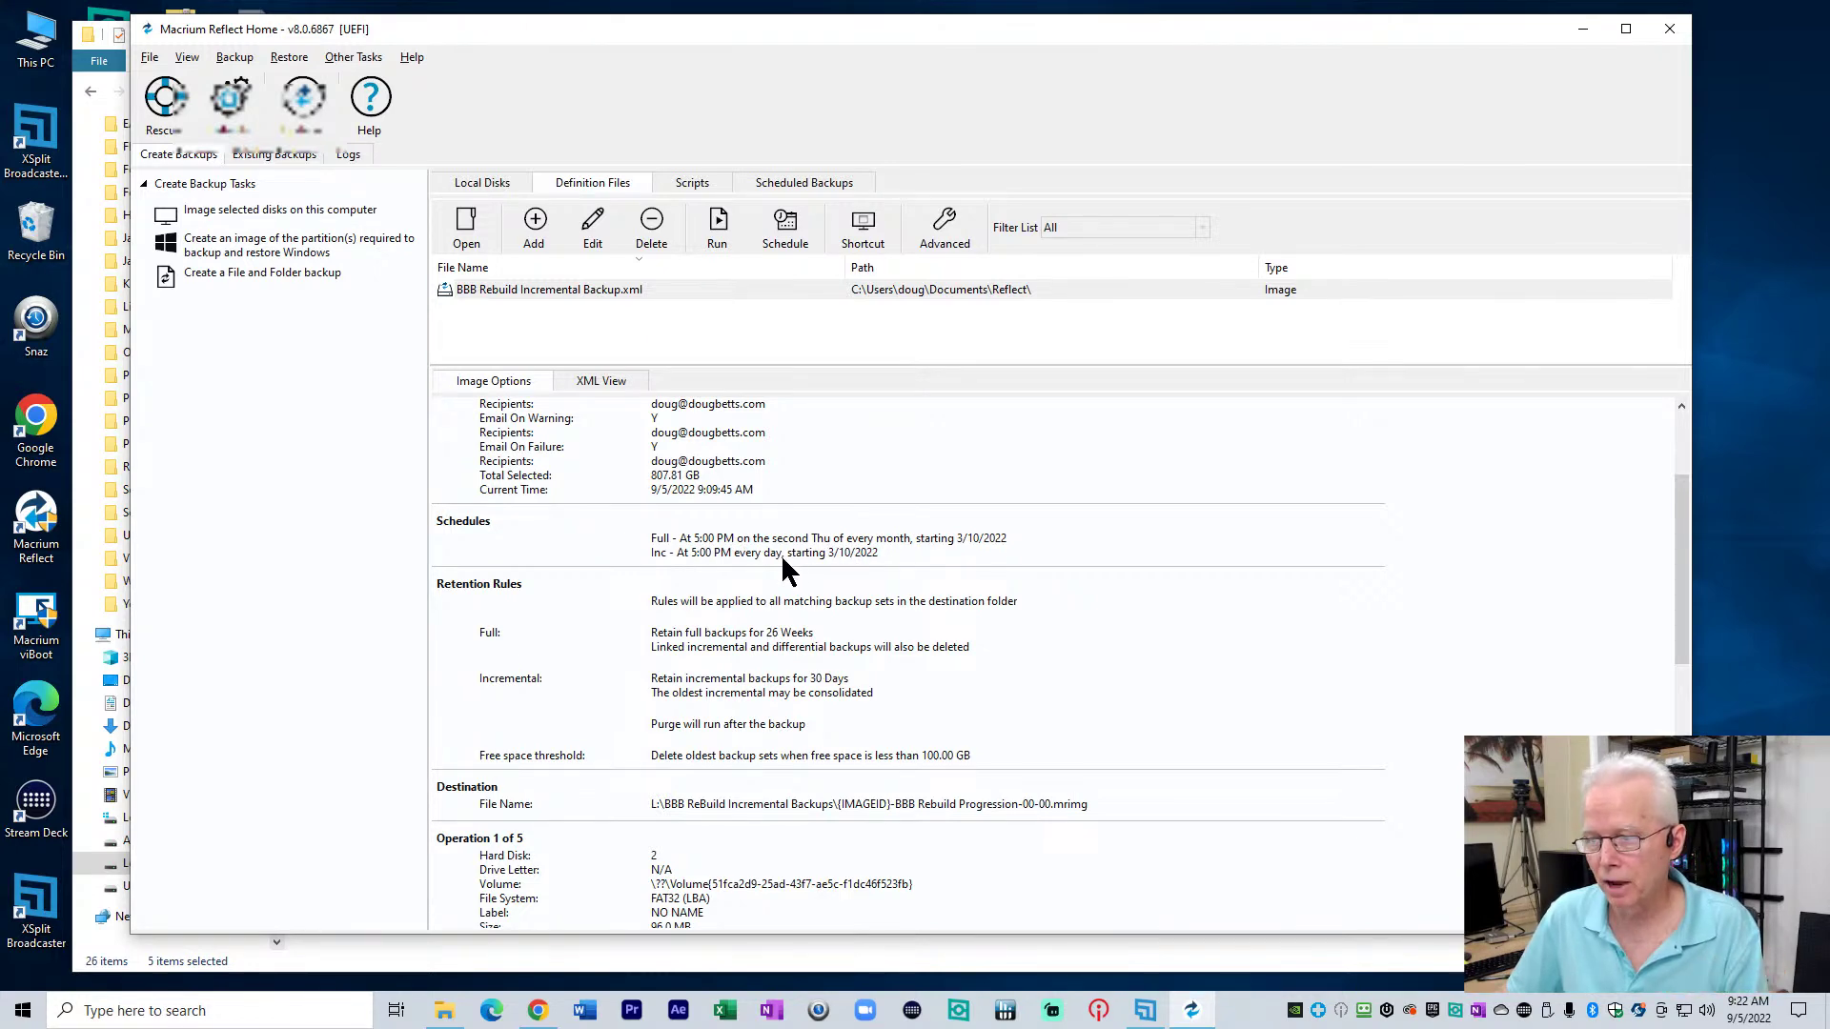
{"action": "scroll", "coordinate": [744, 568], "scroll_direction": "down", "scroll_amount": 2}
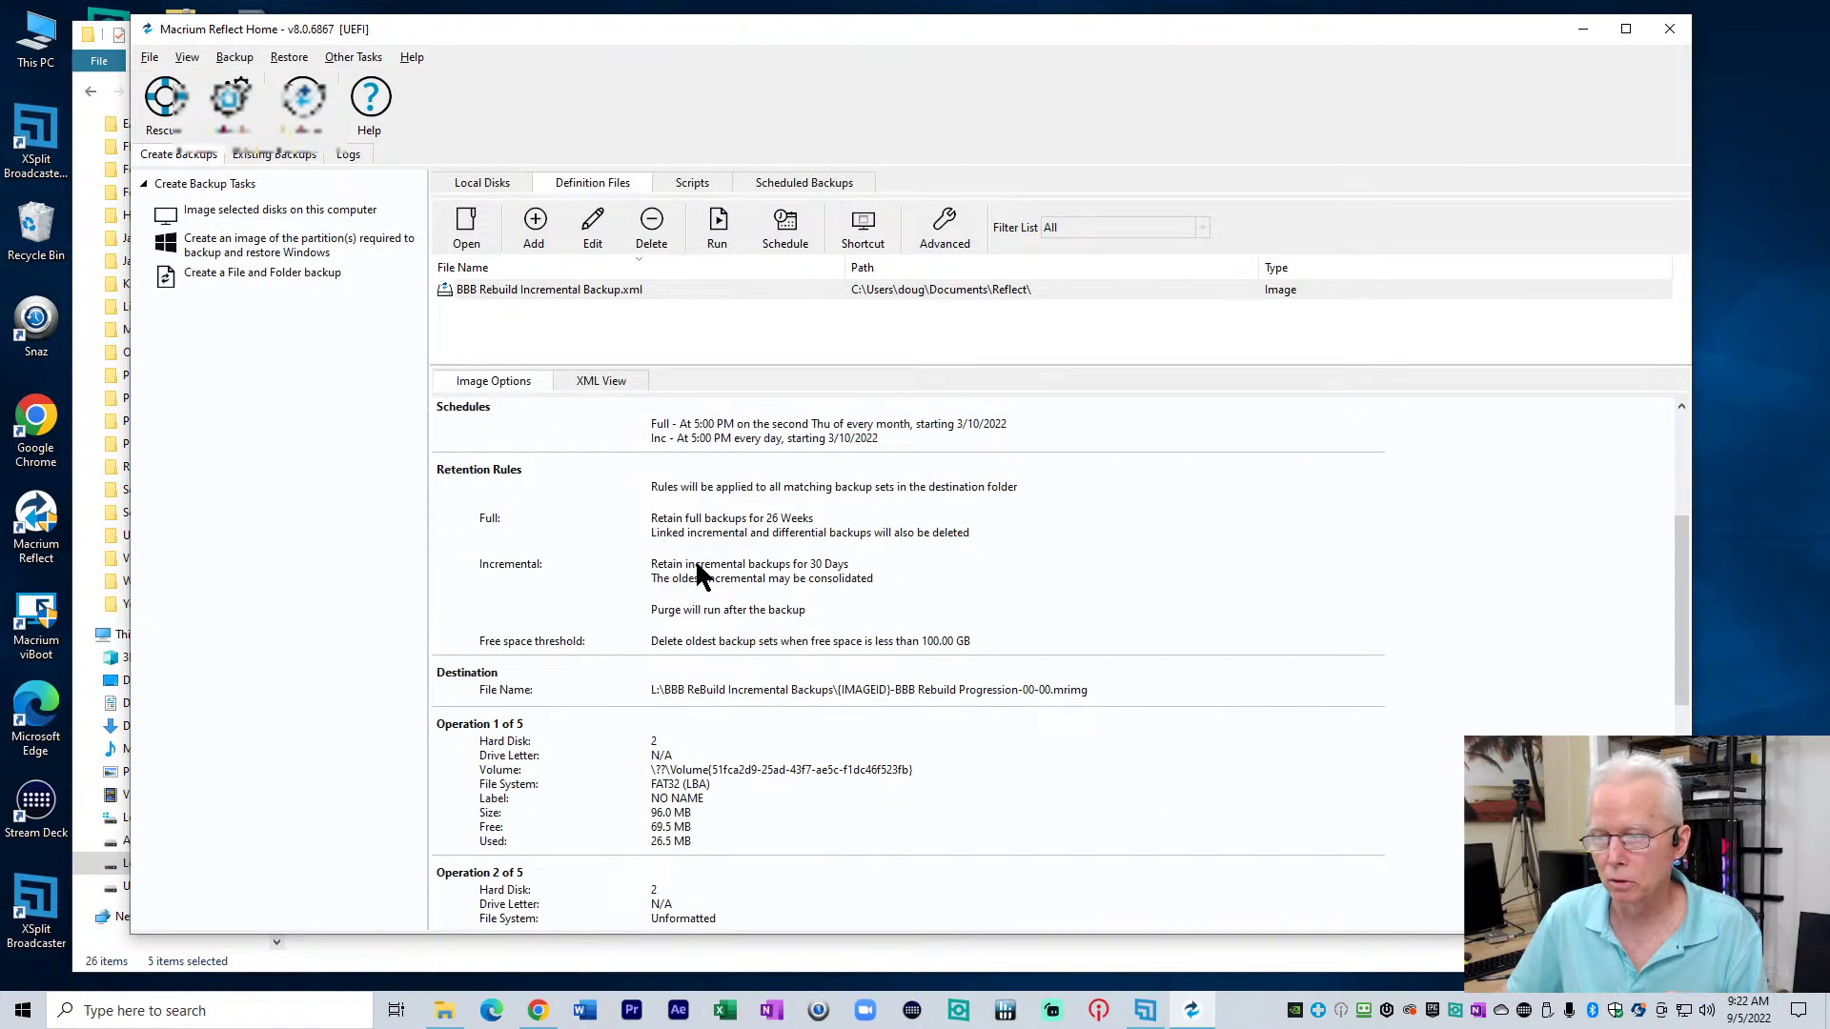
Review the rest of the definition file's summary, covering its retention rules, destination and partition operations
{"action": "scroll", "coordinate": [705, 564], "scroll_direction": "down", "scroll_amount": 1}
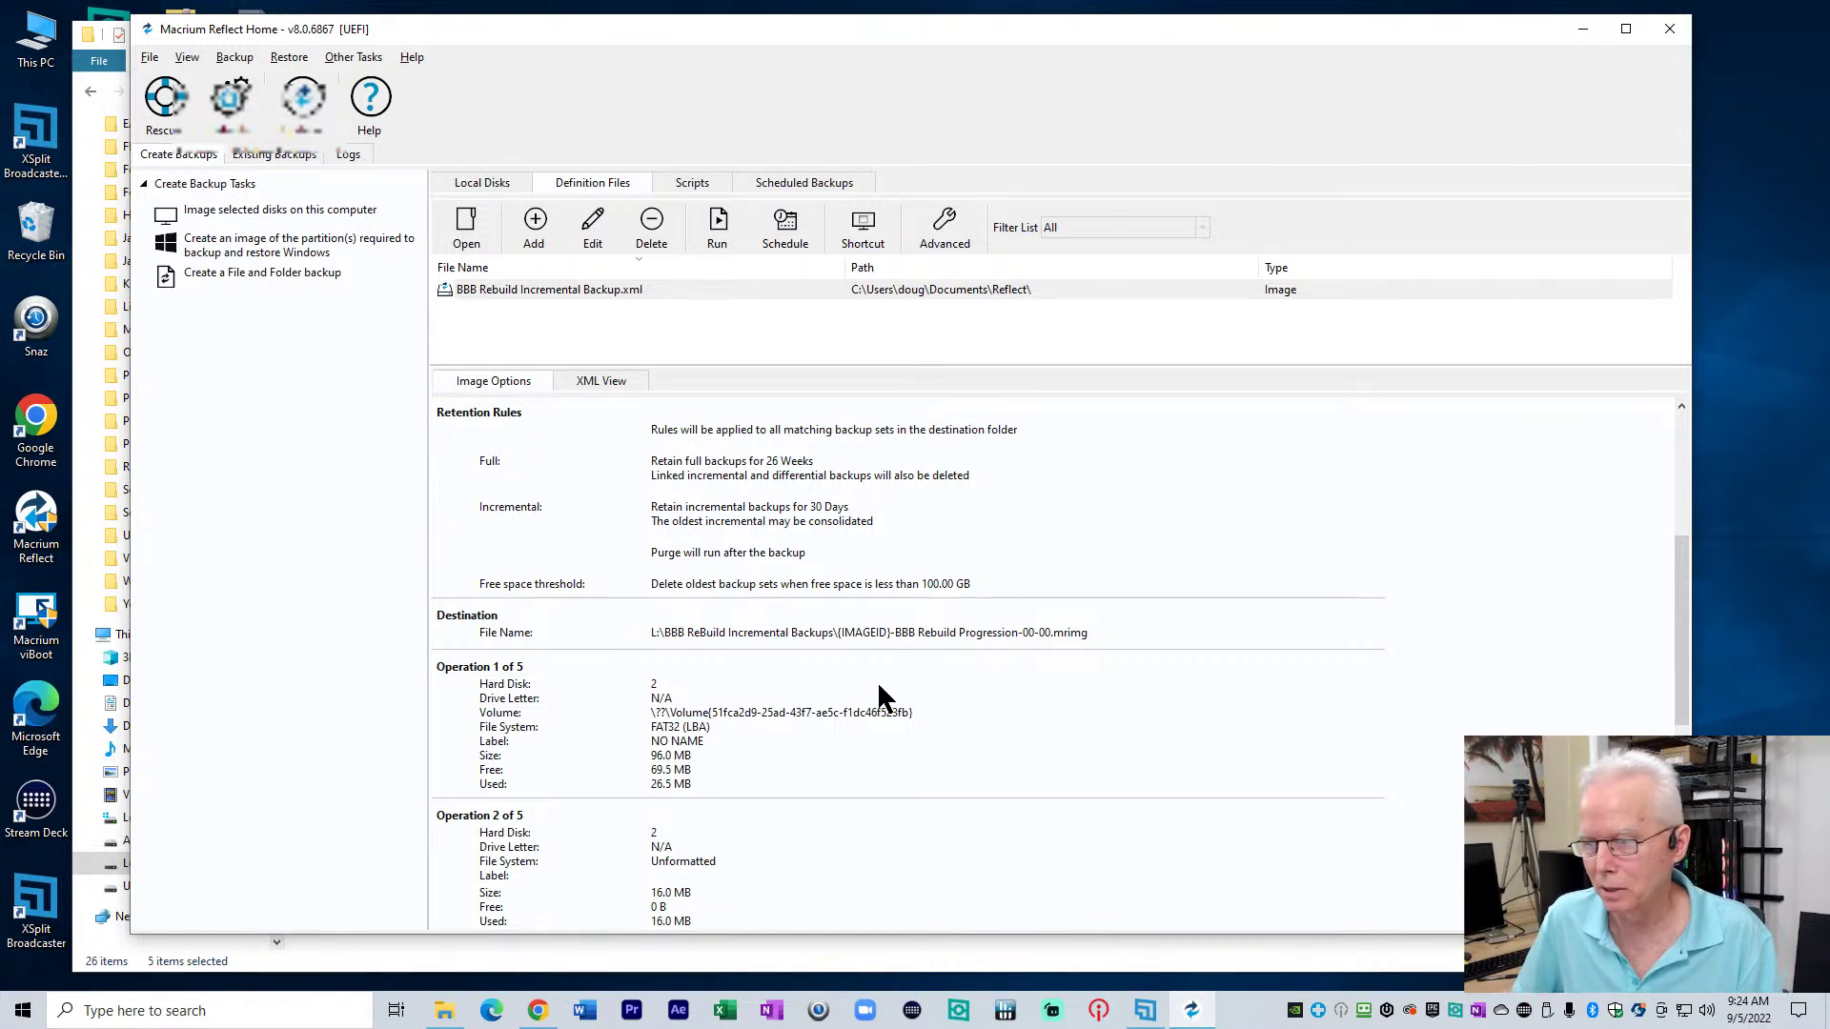
{"action": "scroll", "coordinate": [877, 680], "scroll_direction": "down", "scroll_amount": 4}
{"action": "scroll", "coordinate": [696, 671], "scroll_direction": "down", "scroll_amount": 3}
{"action": "scroll", "coordinate": [697, 684], "scroll_direction": "up", "scroll_amount": 12}
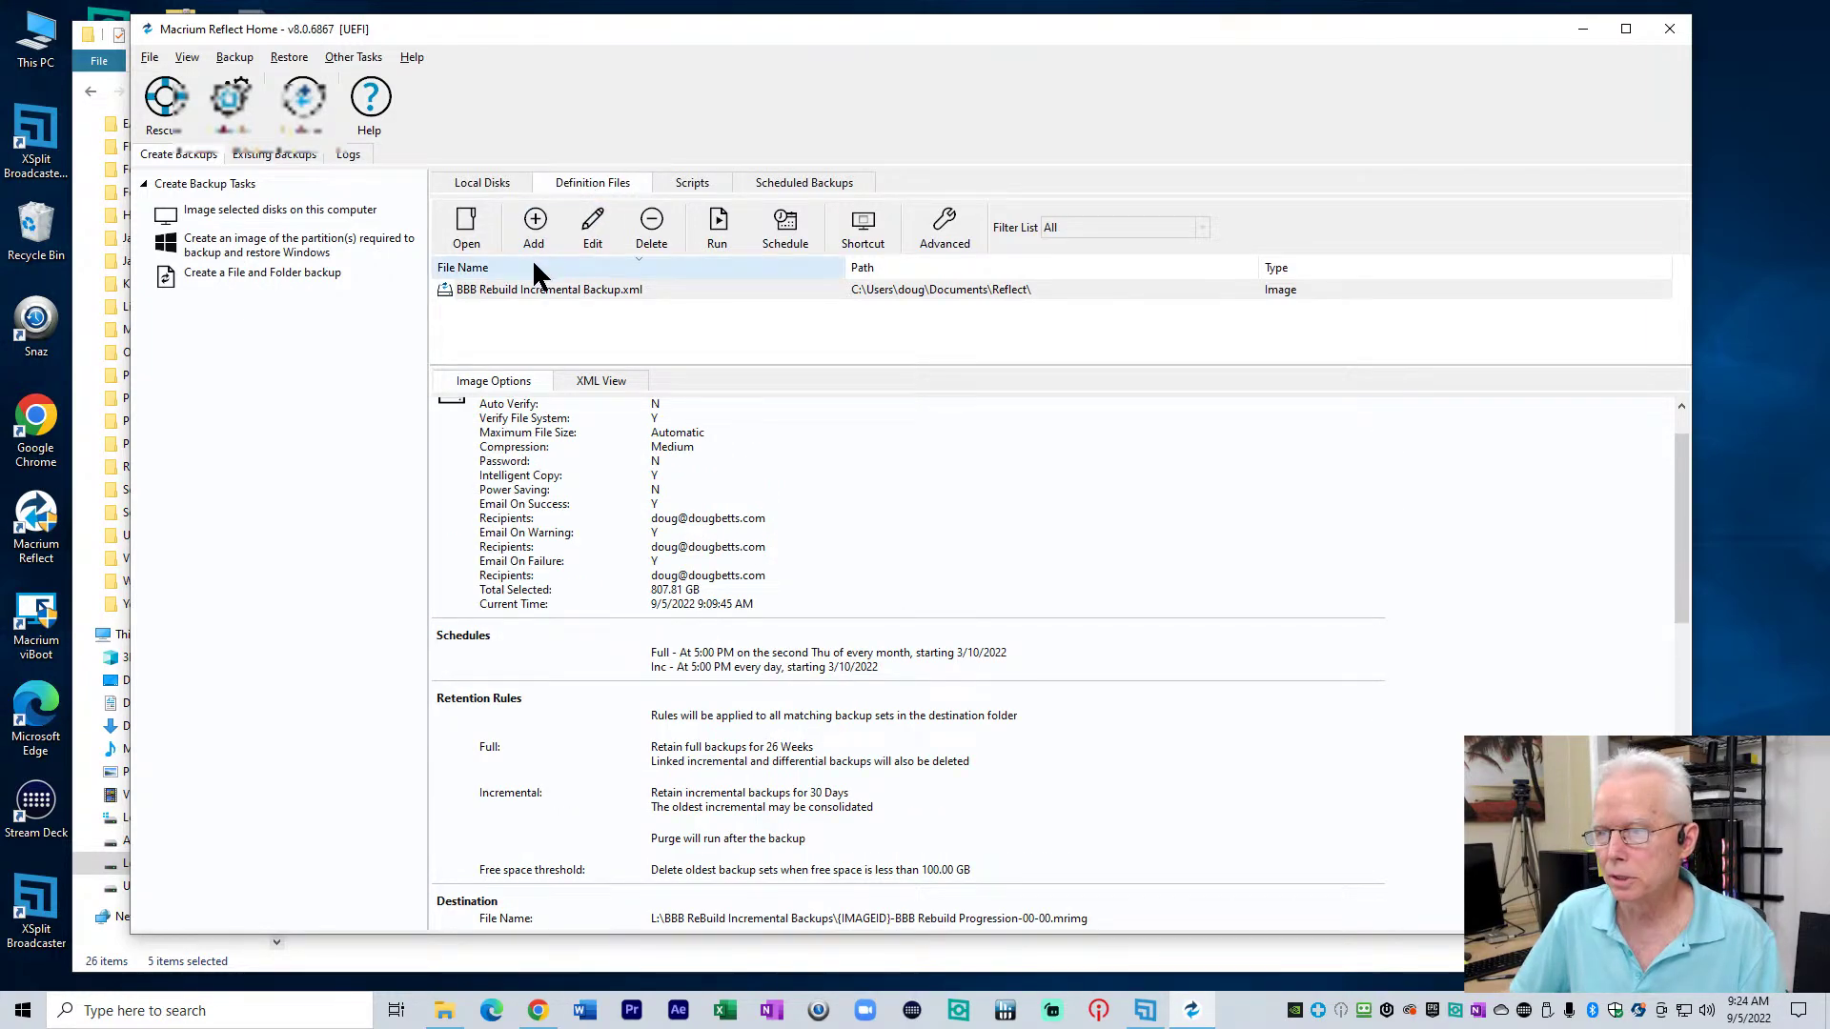
{"action": "left_click", "coordinate": [553, 290]}
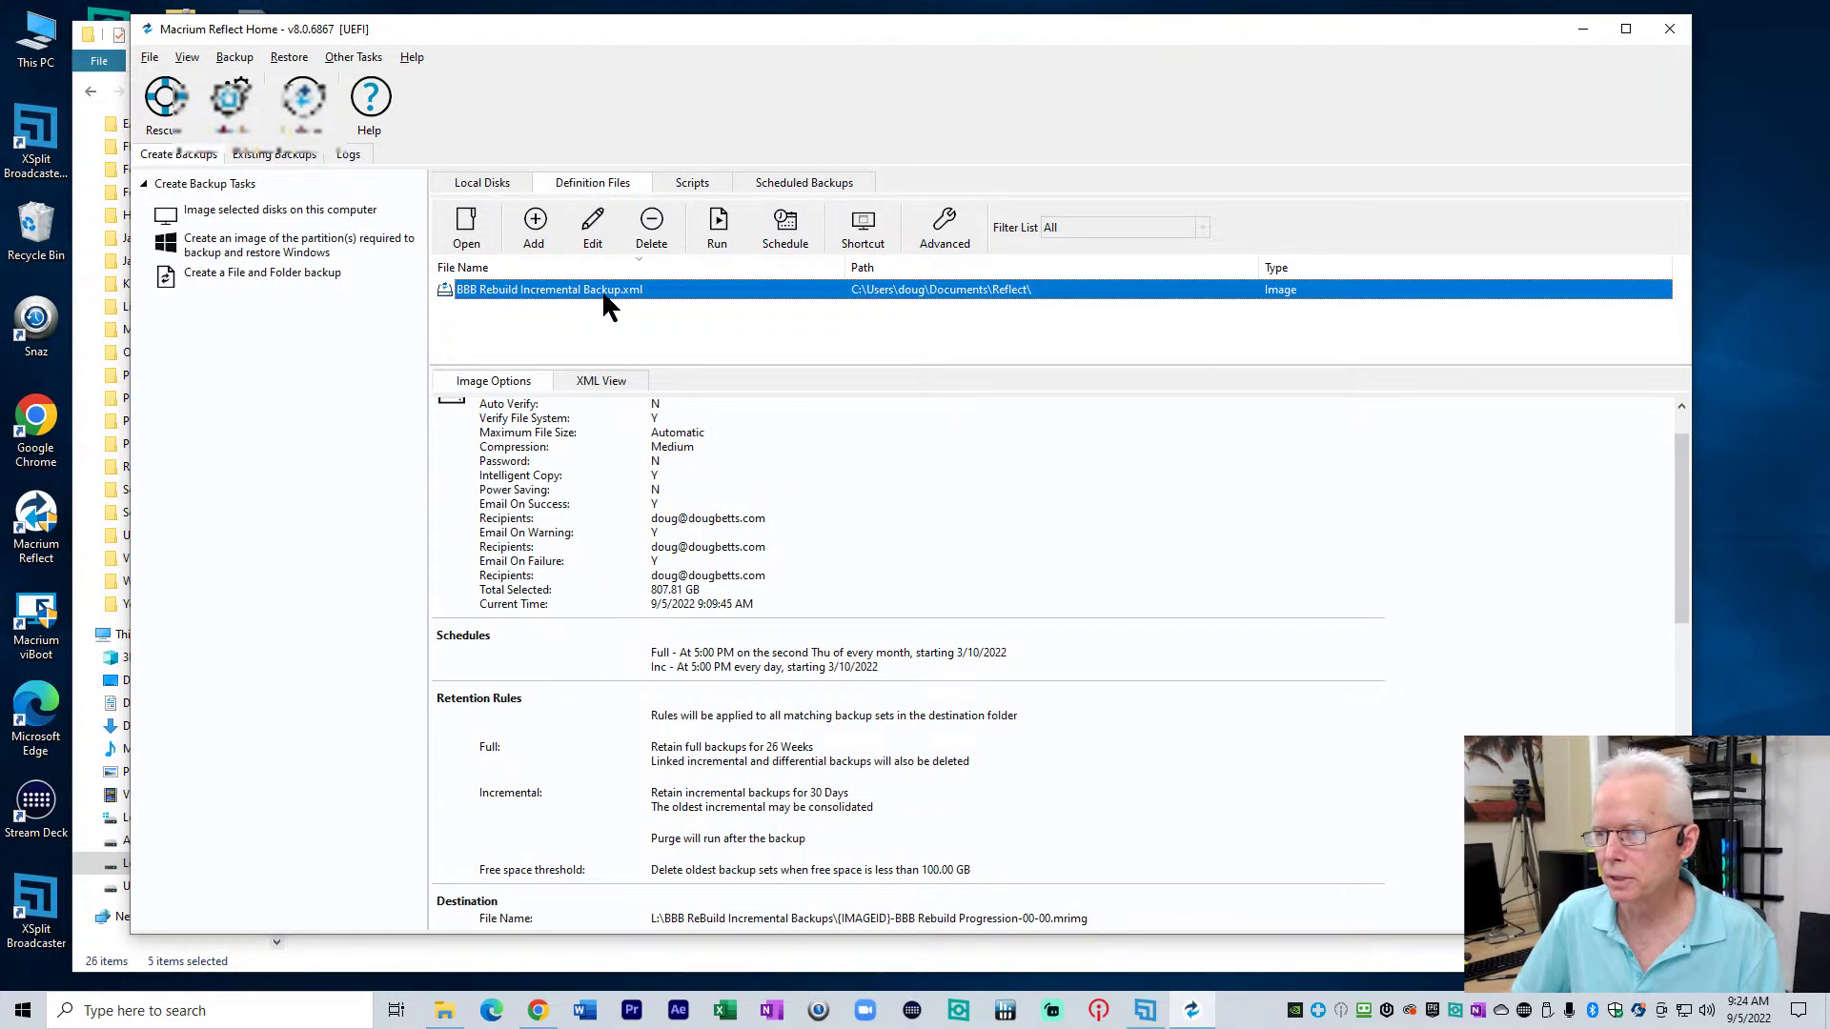
{"action": "right_click", "coordinate": [602, 289]}
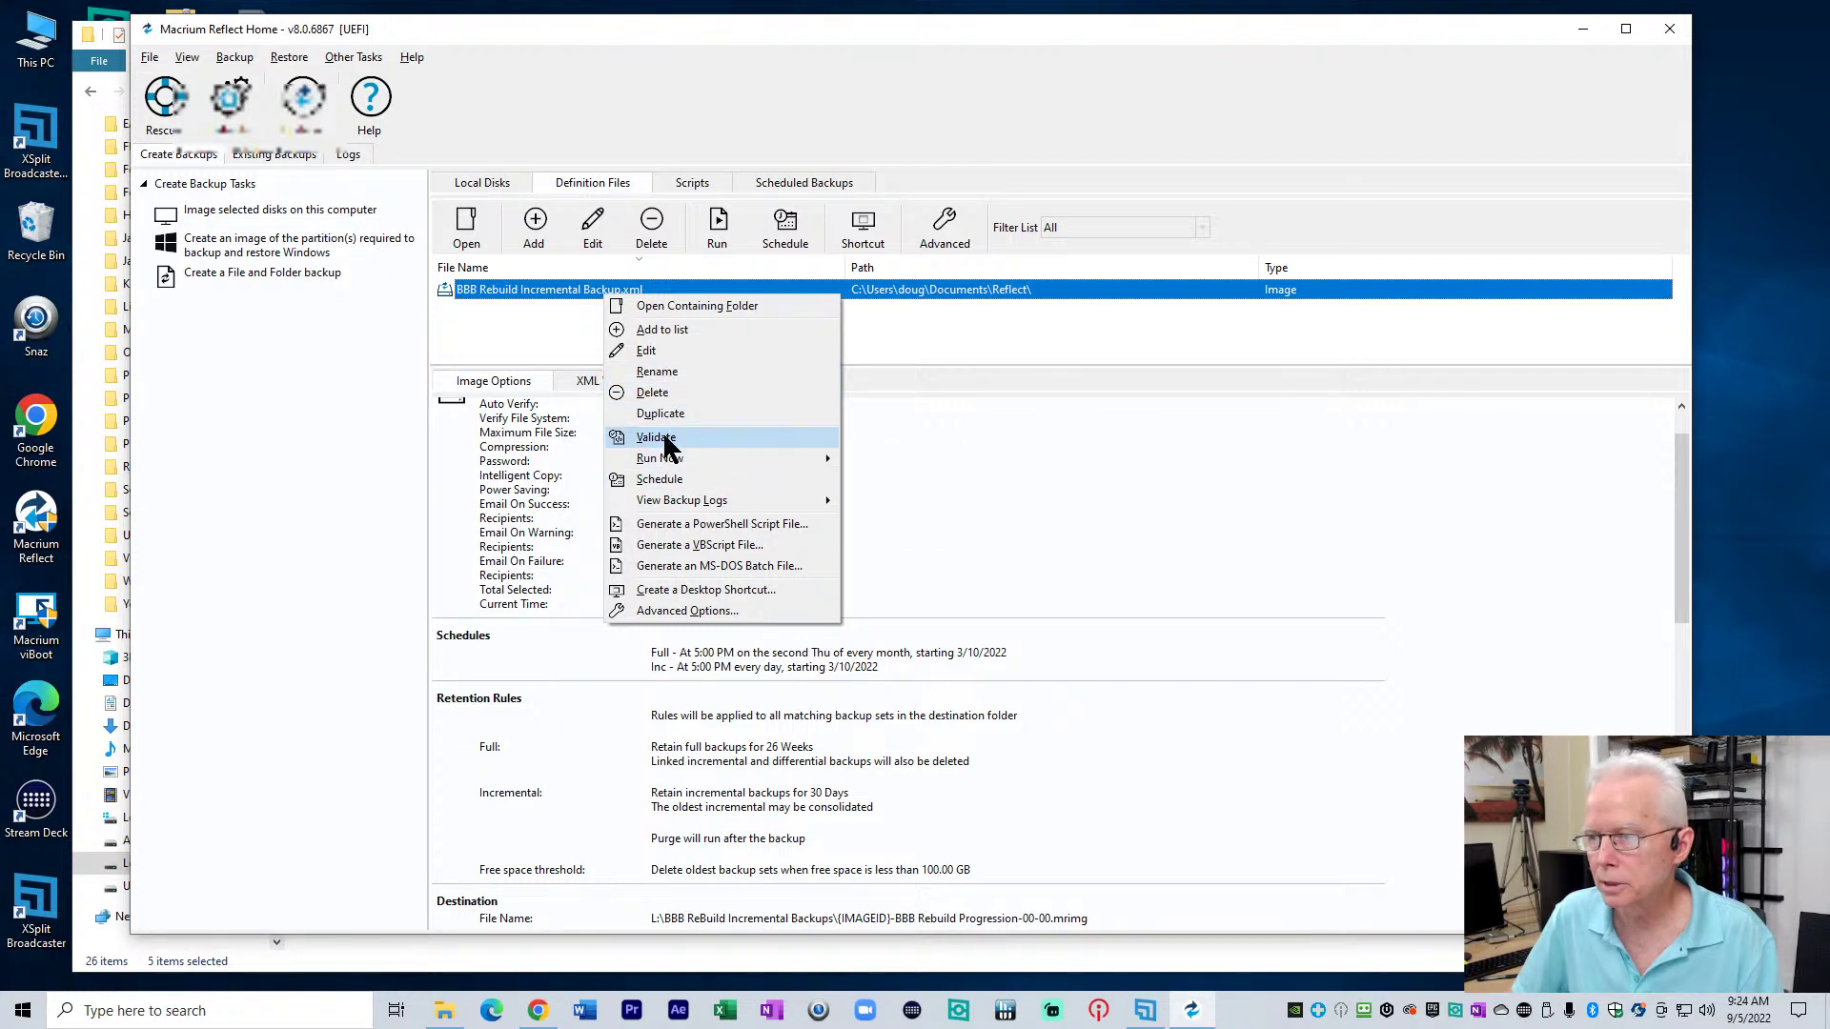
{"action": "left_click", "coordinate": [658, 350]}
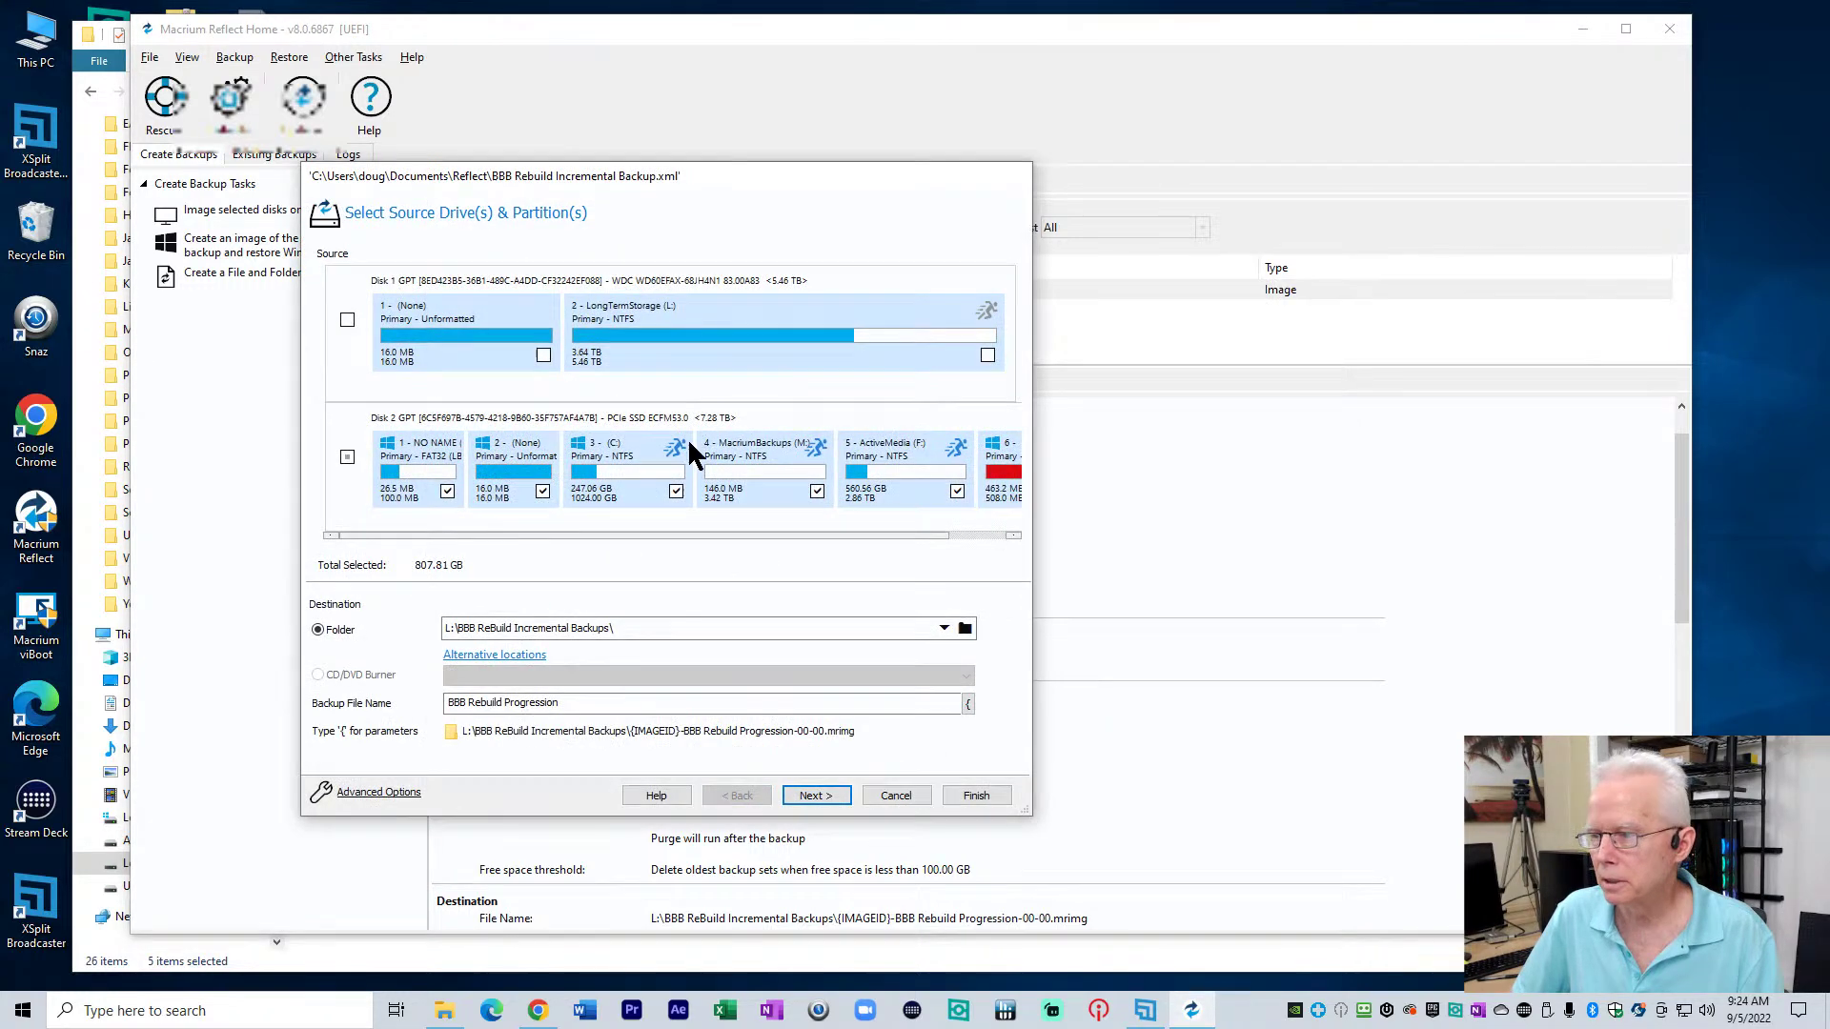
{"action": "left_click", "coordinate": [915, 797]}
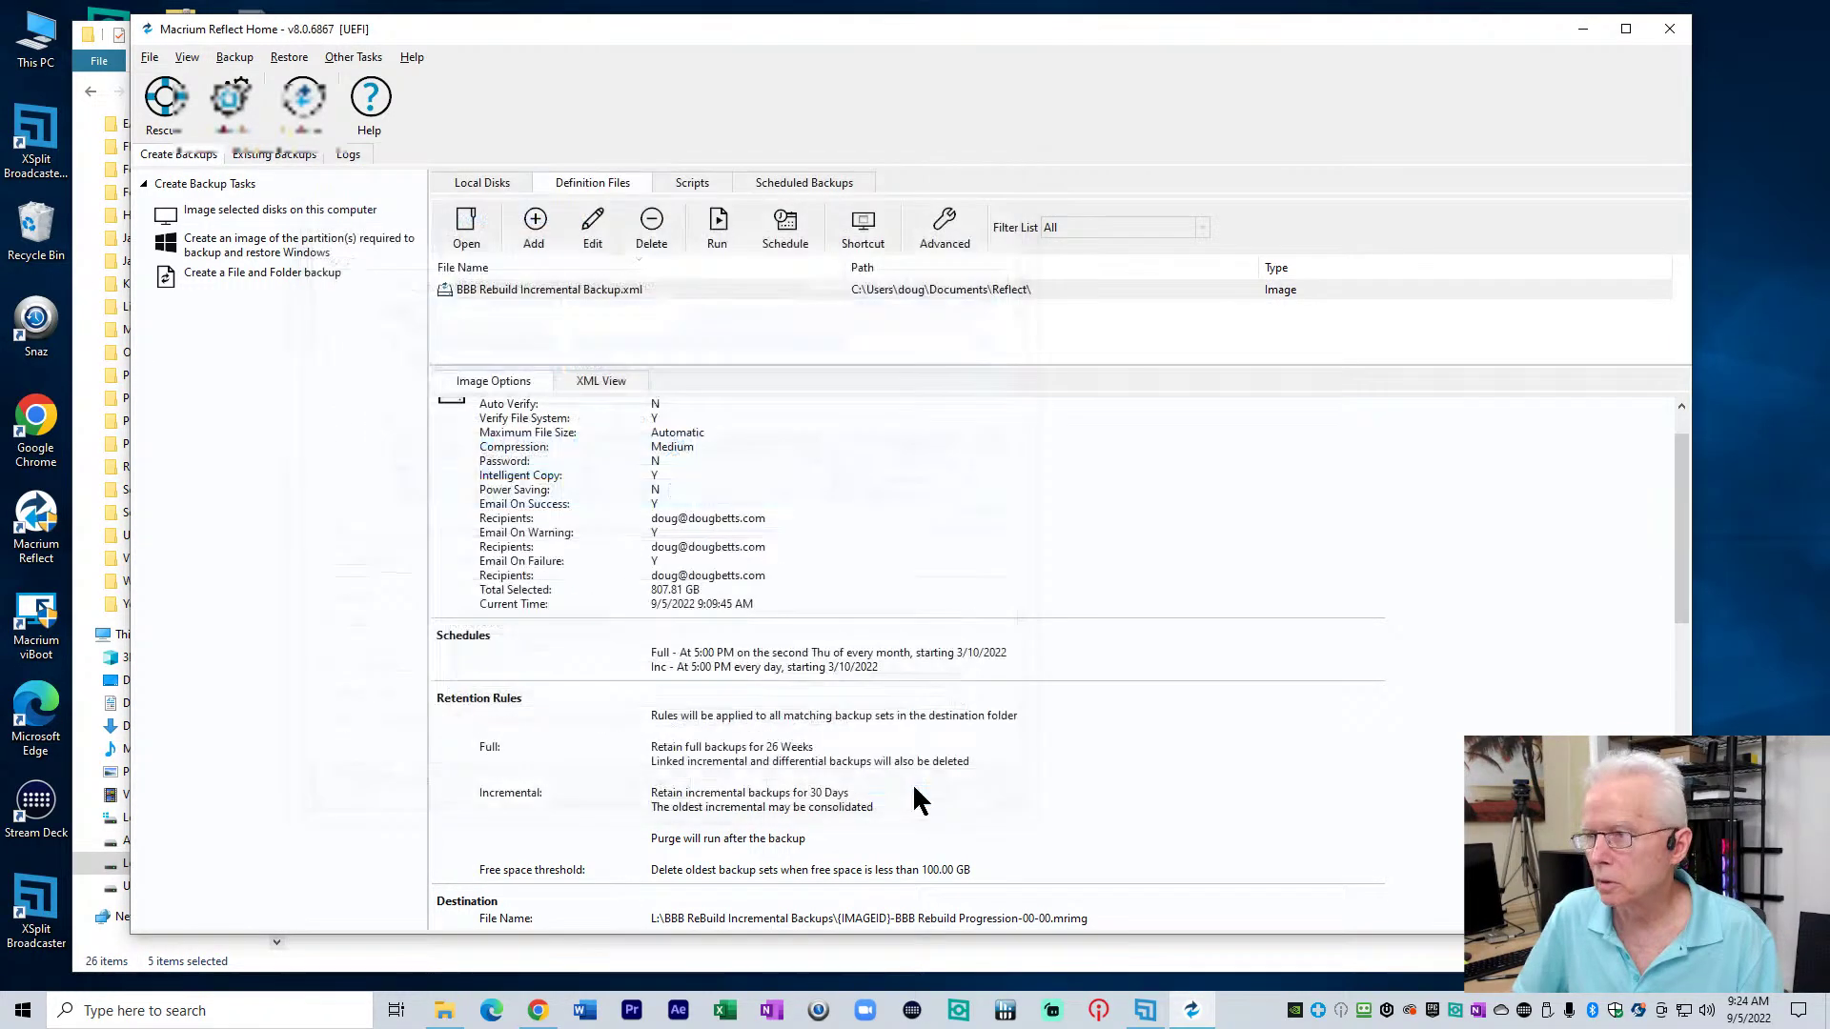
{"action": "right_click", "coordinate": [645, 292]}
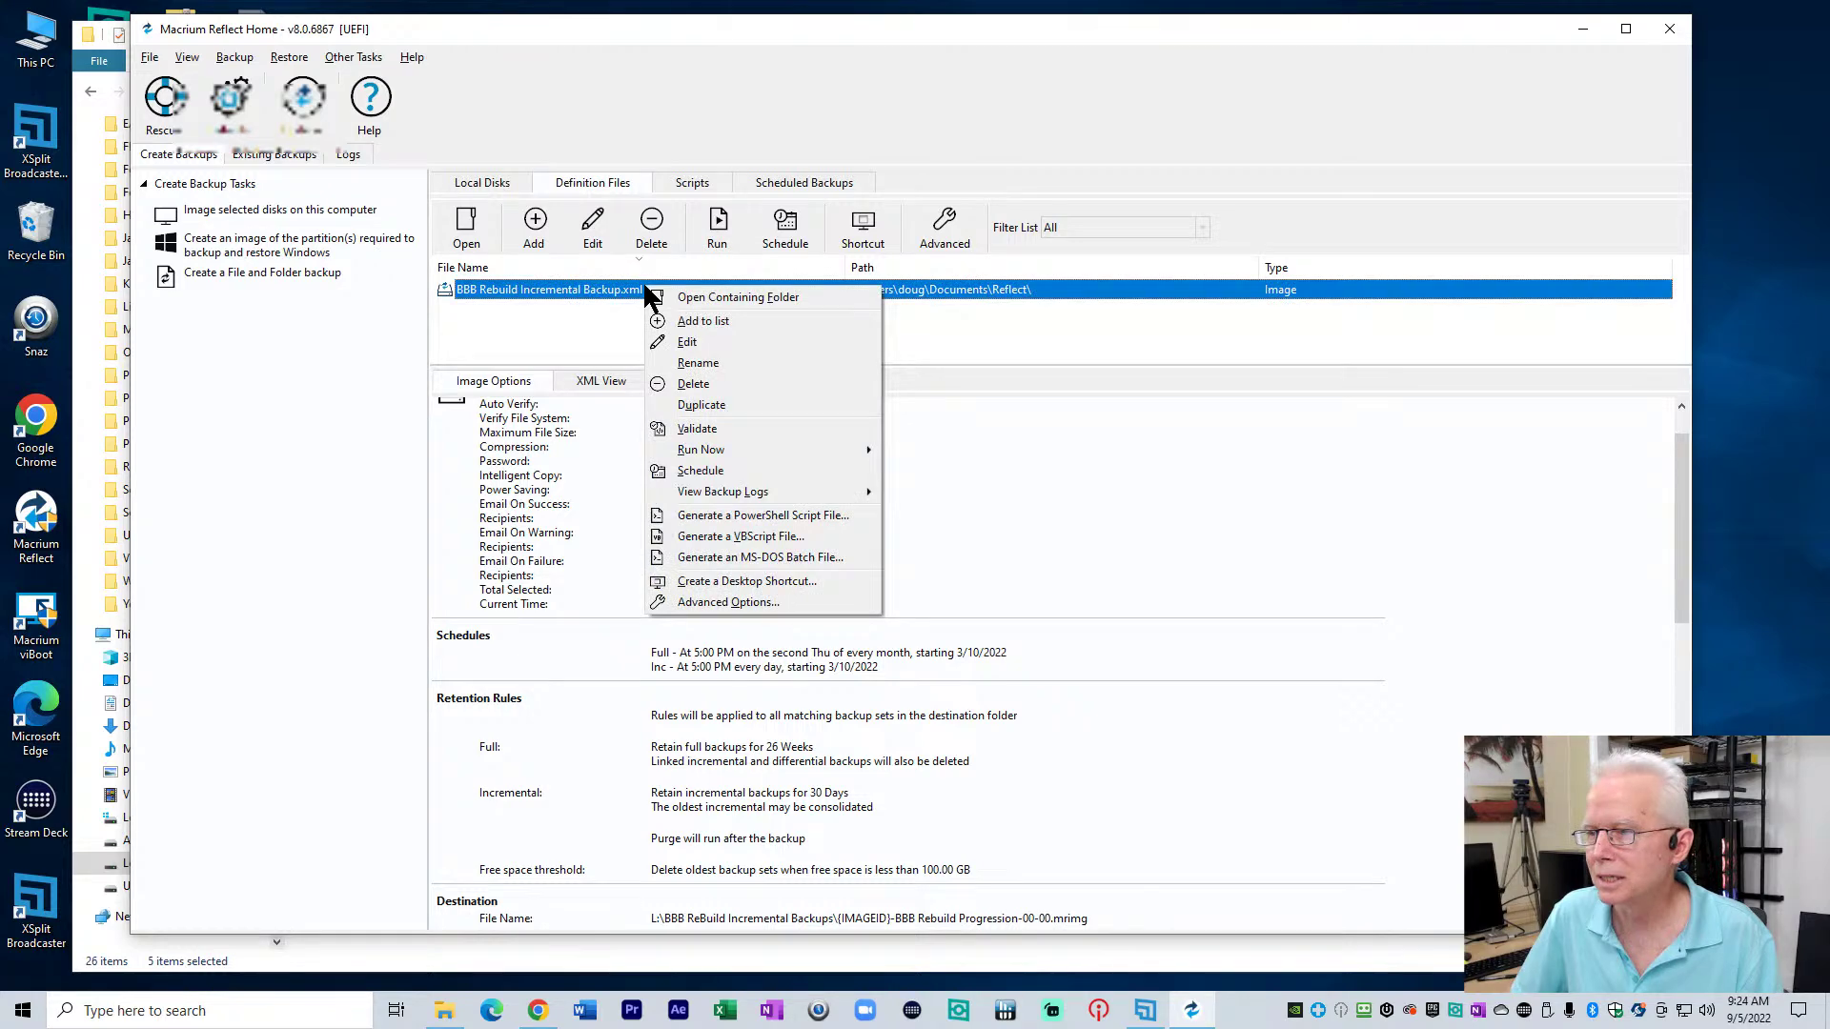
Disable the scheduled Full and Incremental tasks of the BBB Rebuild image backup and check that both are disabled
{"action": "left_click", "coordinate": [774, 184]}
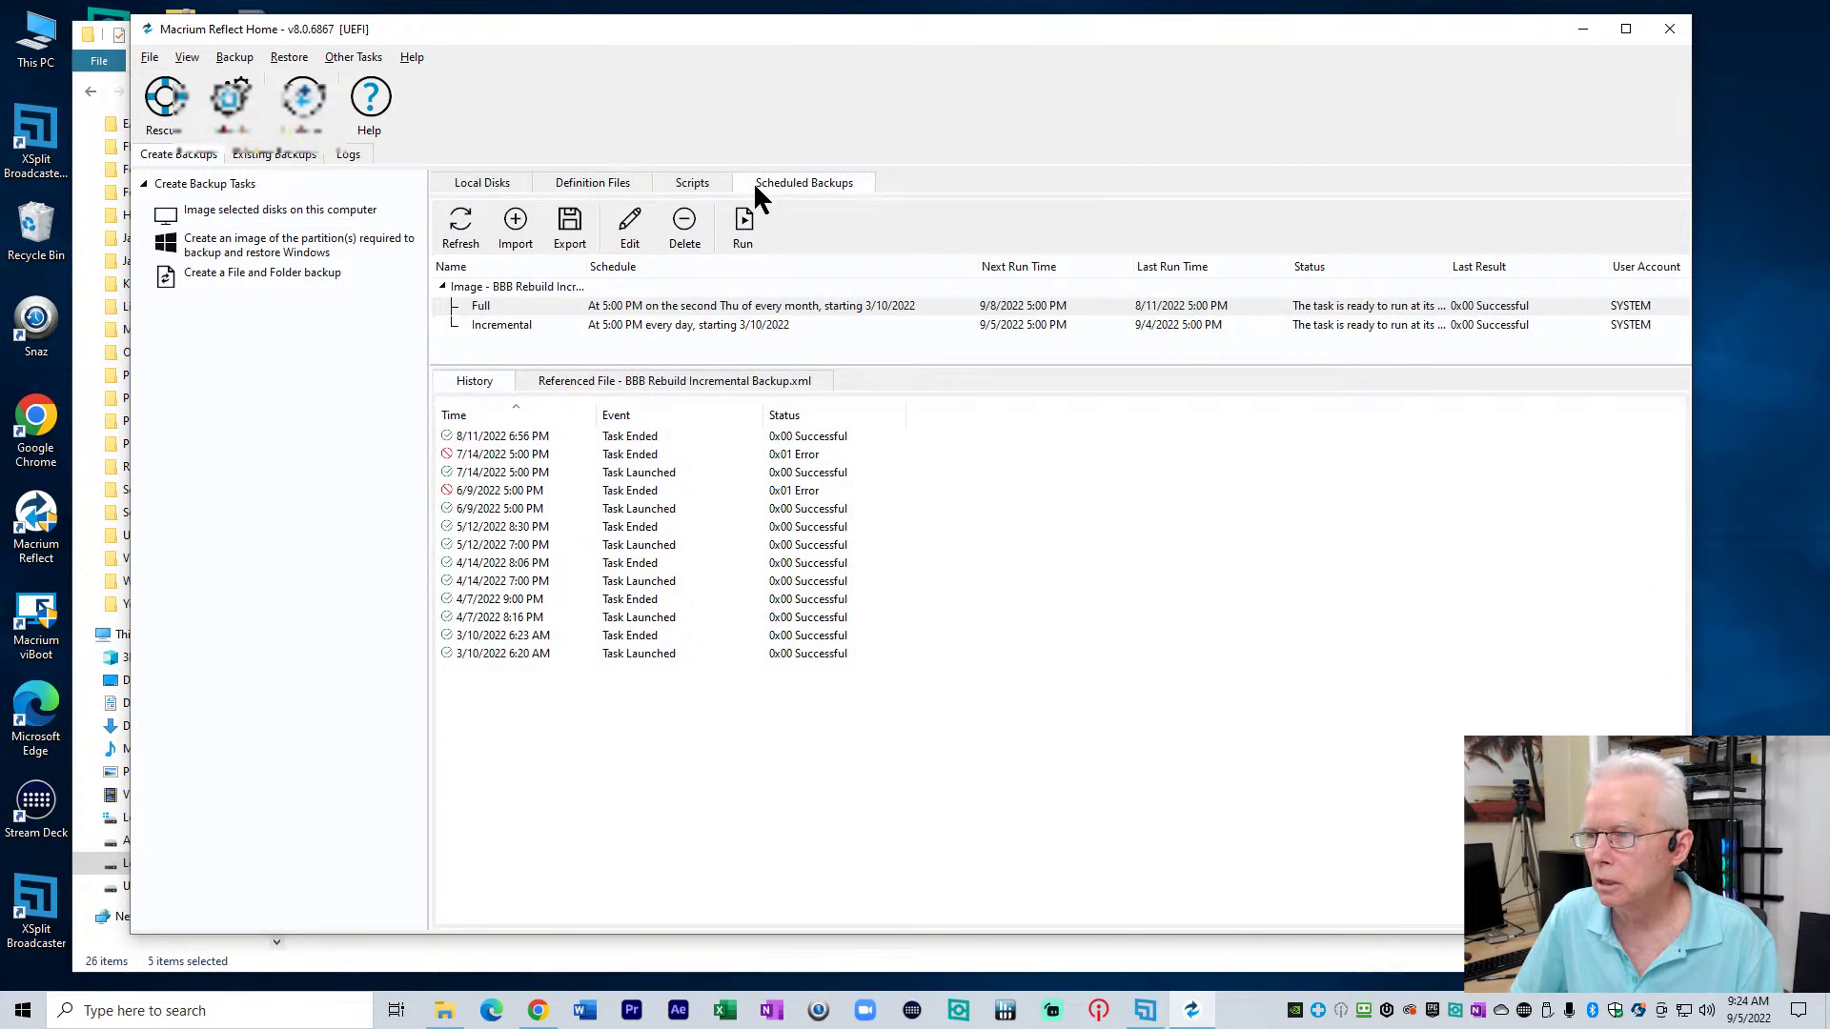
{"action": "right_click", "coordinate": [617, 305]}
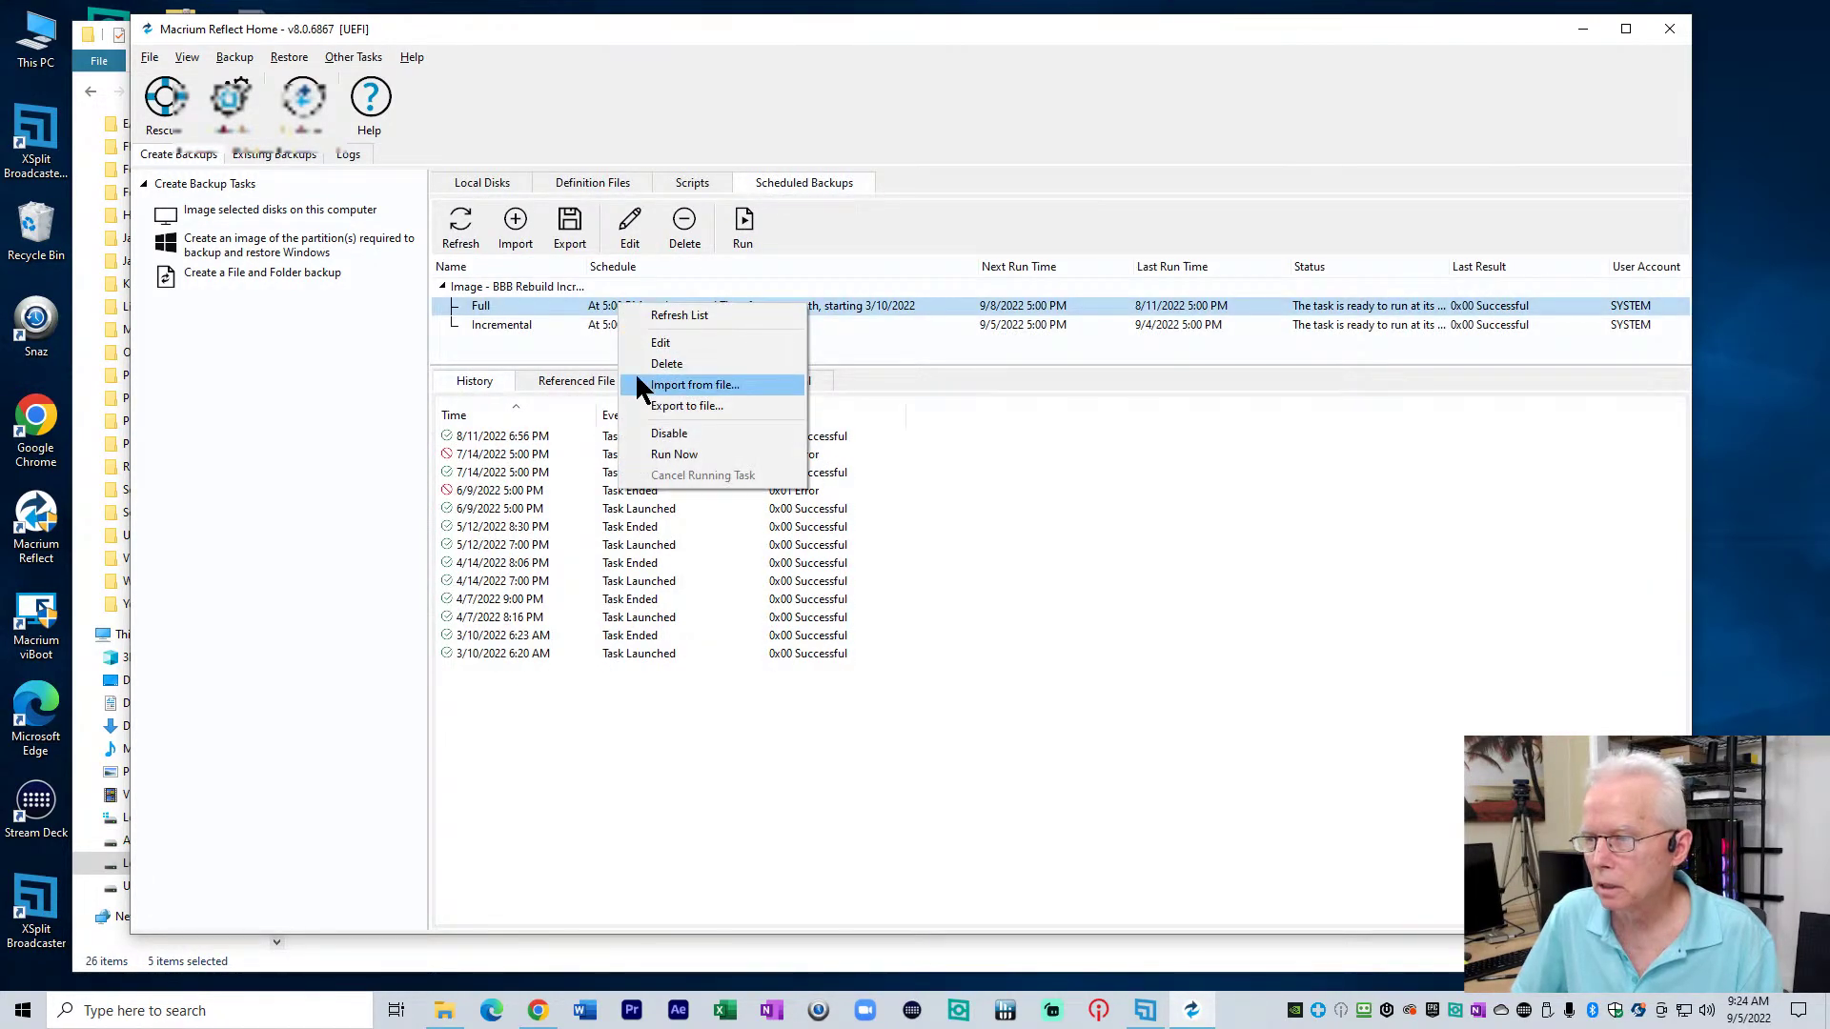
{"action": "left_click", "coordinate": [654, 433]}
{"action": "right_click", "coordinate": [611, 330]}
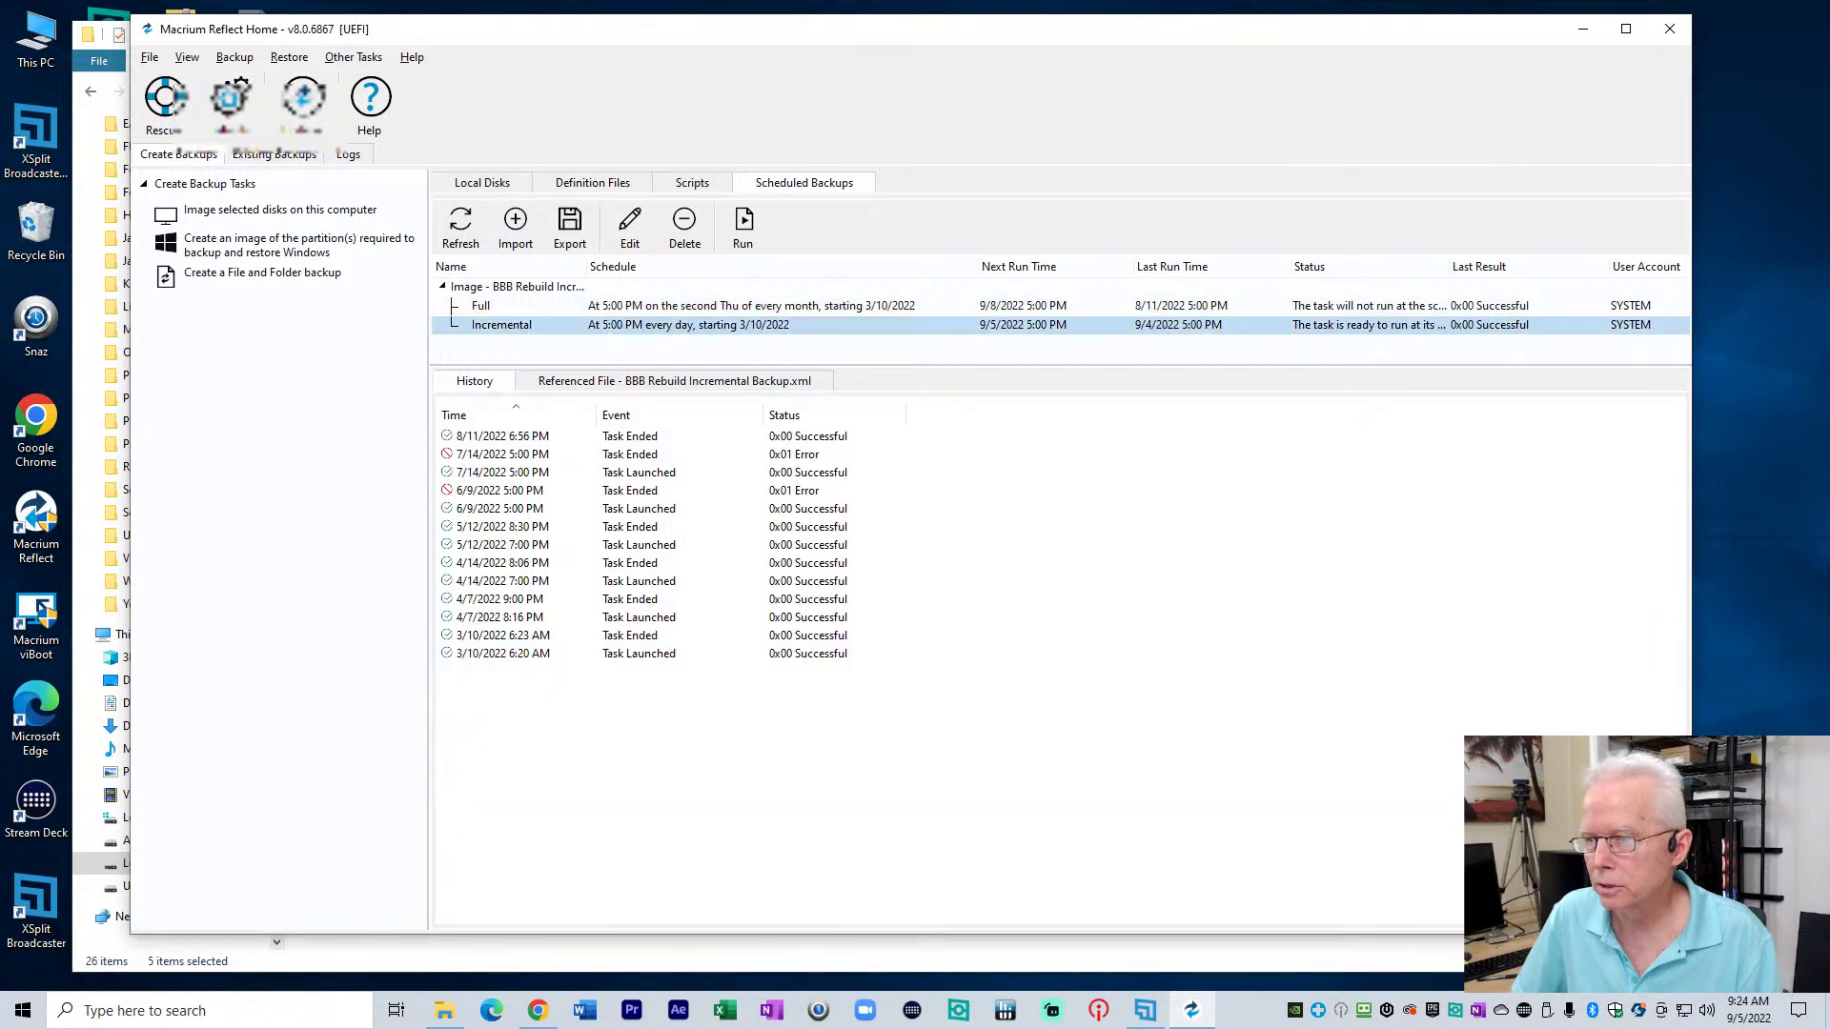
{"action": "left_click", "coordinate": [664, 465]}
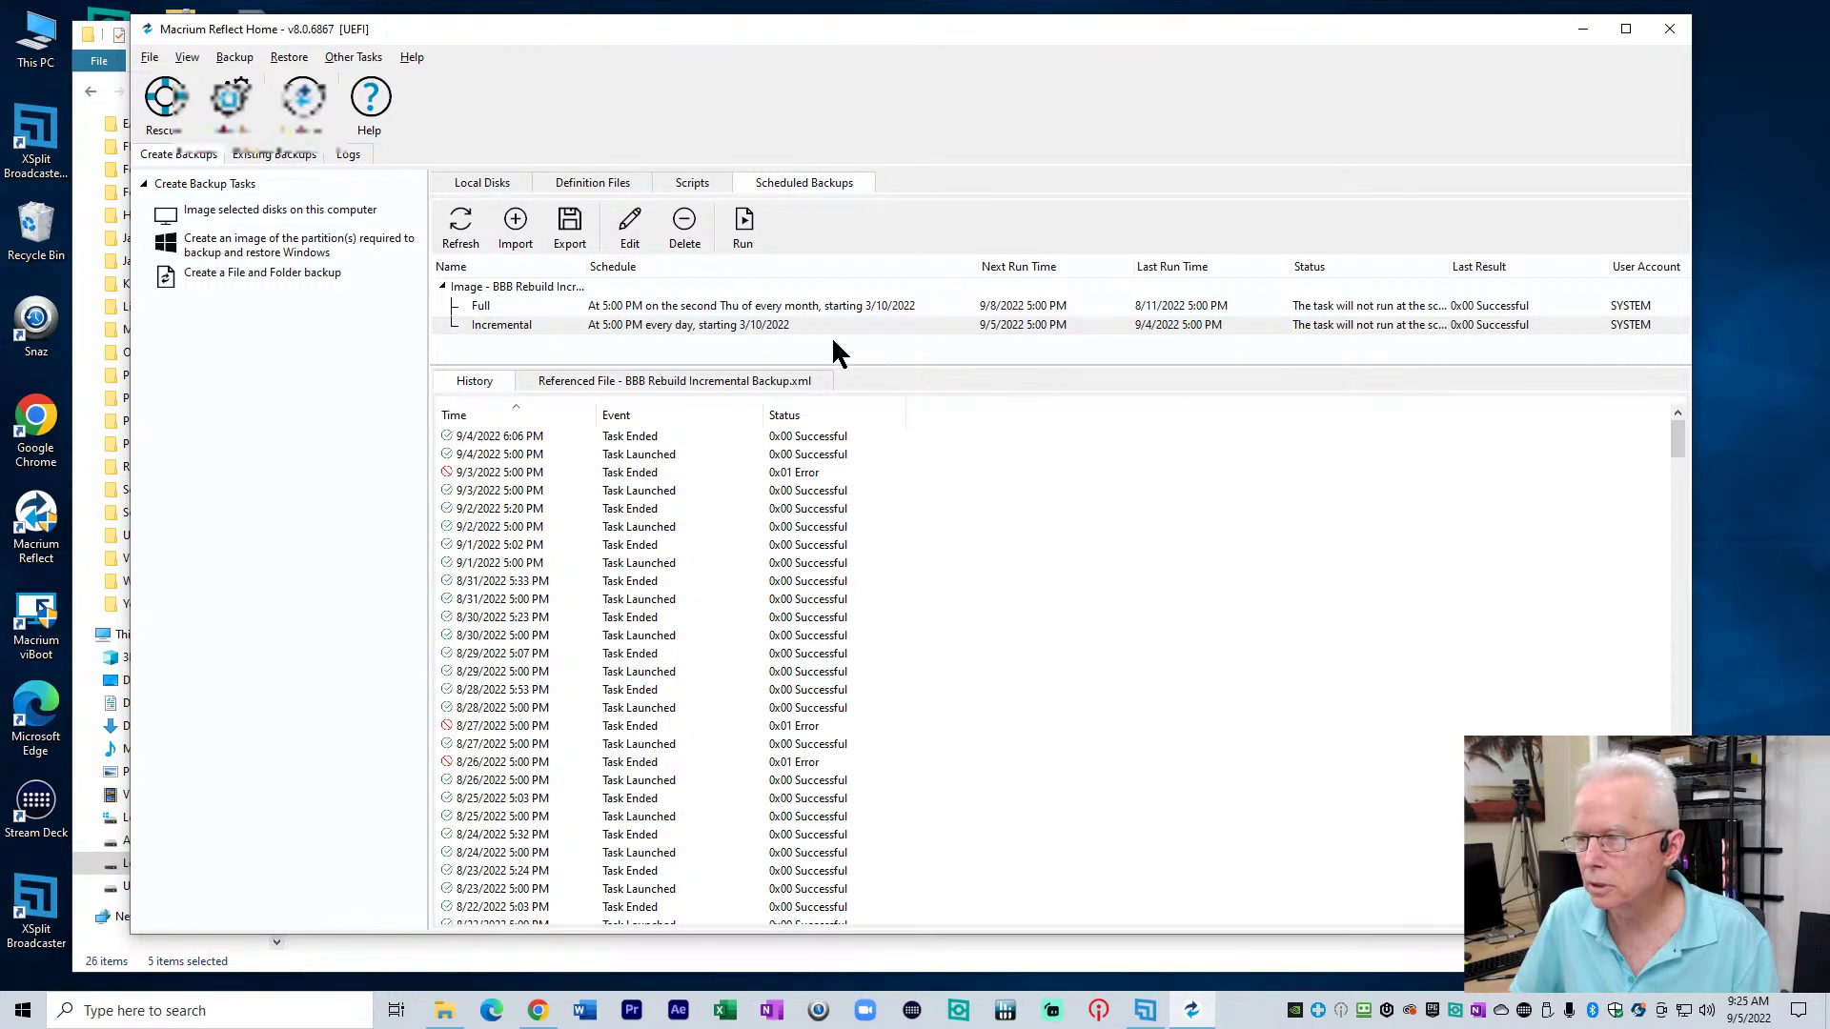
{"action": "left_click", "coordinate": [670, 307]}
{"action": "right_click", "coordinate": [668, 304]}
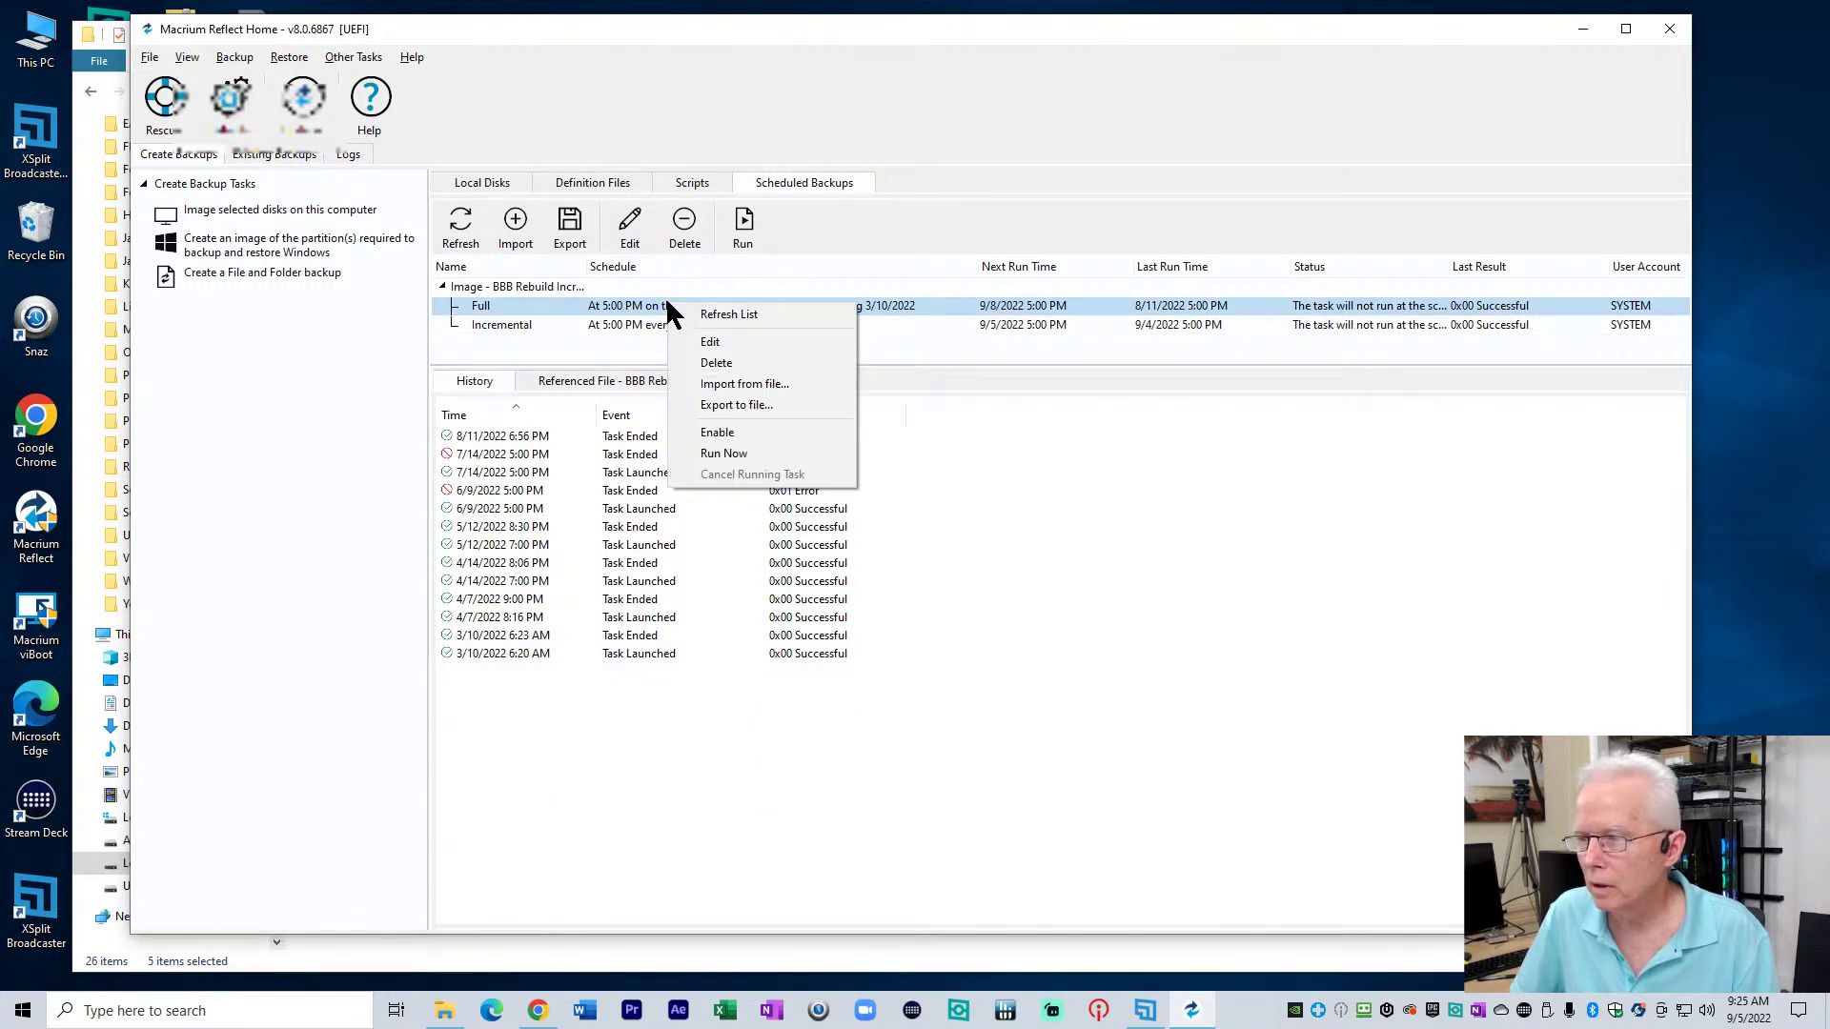
{"action": "right_click", "coordinate": [625, 327]}
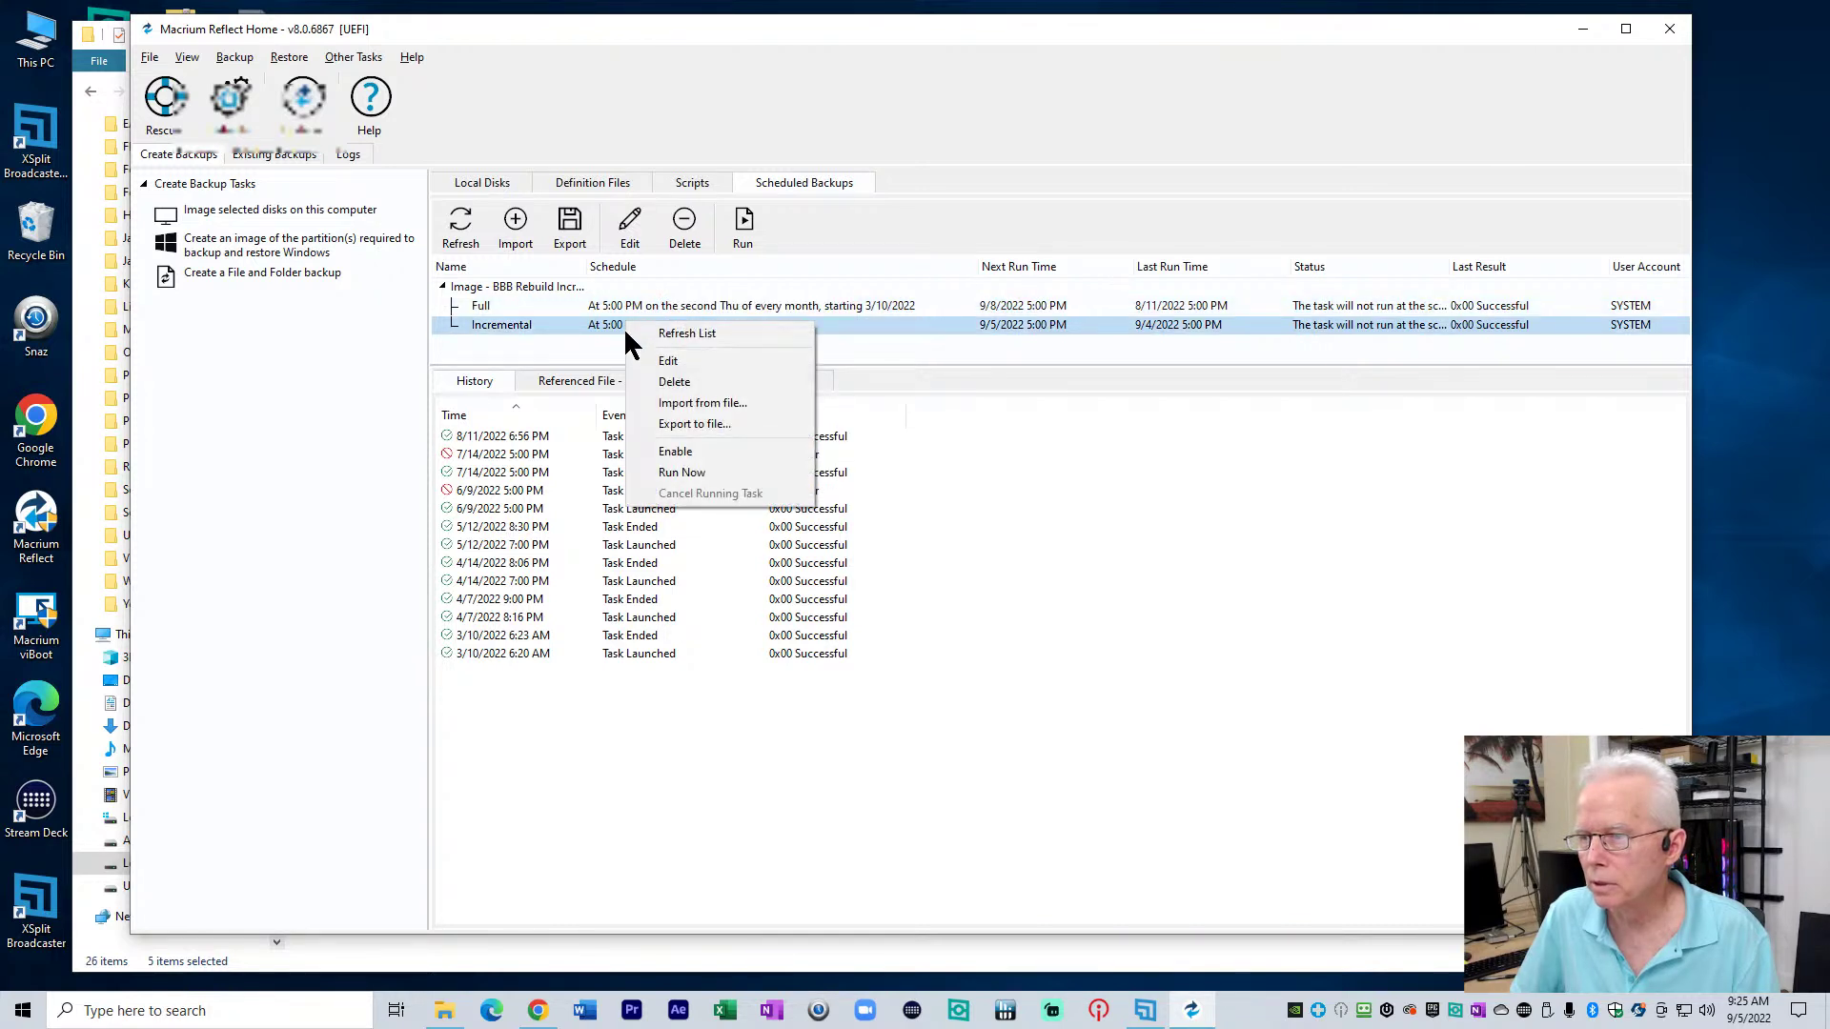
{"action": "left_click", "coordinate": [574, 362]}
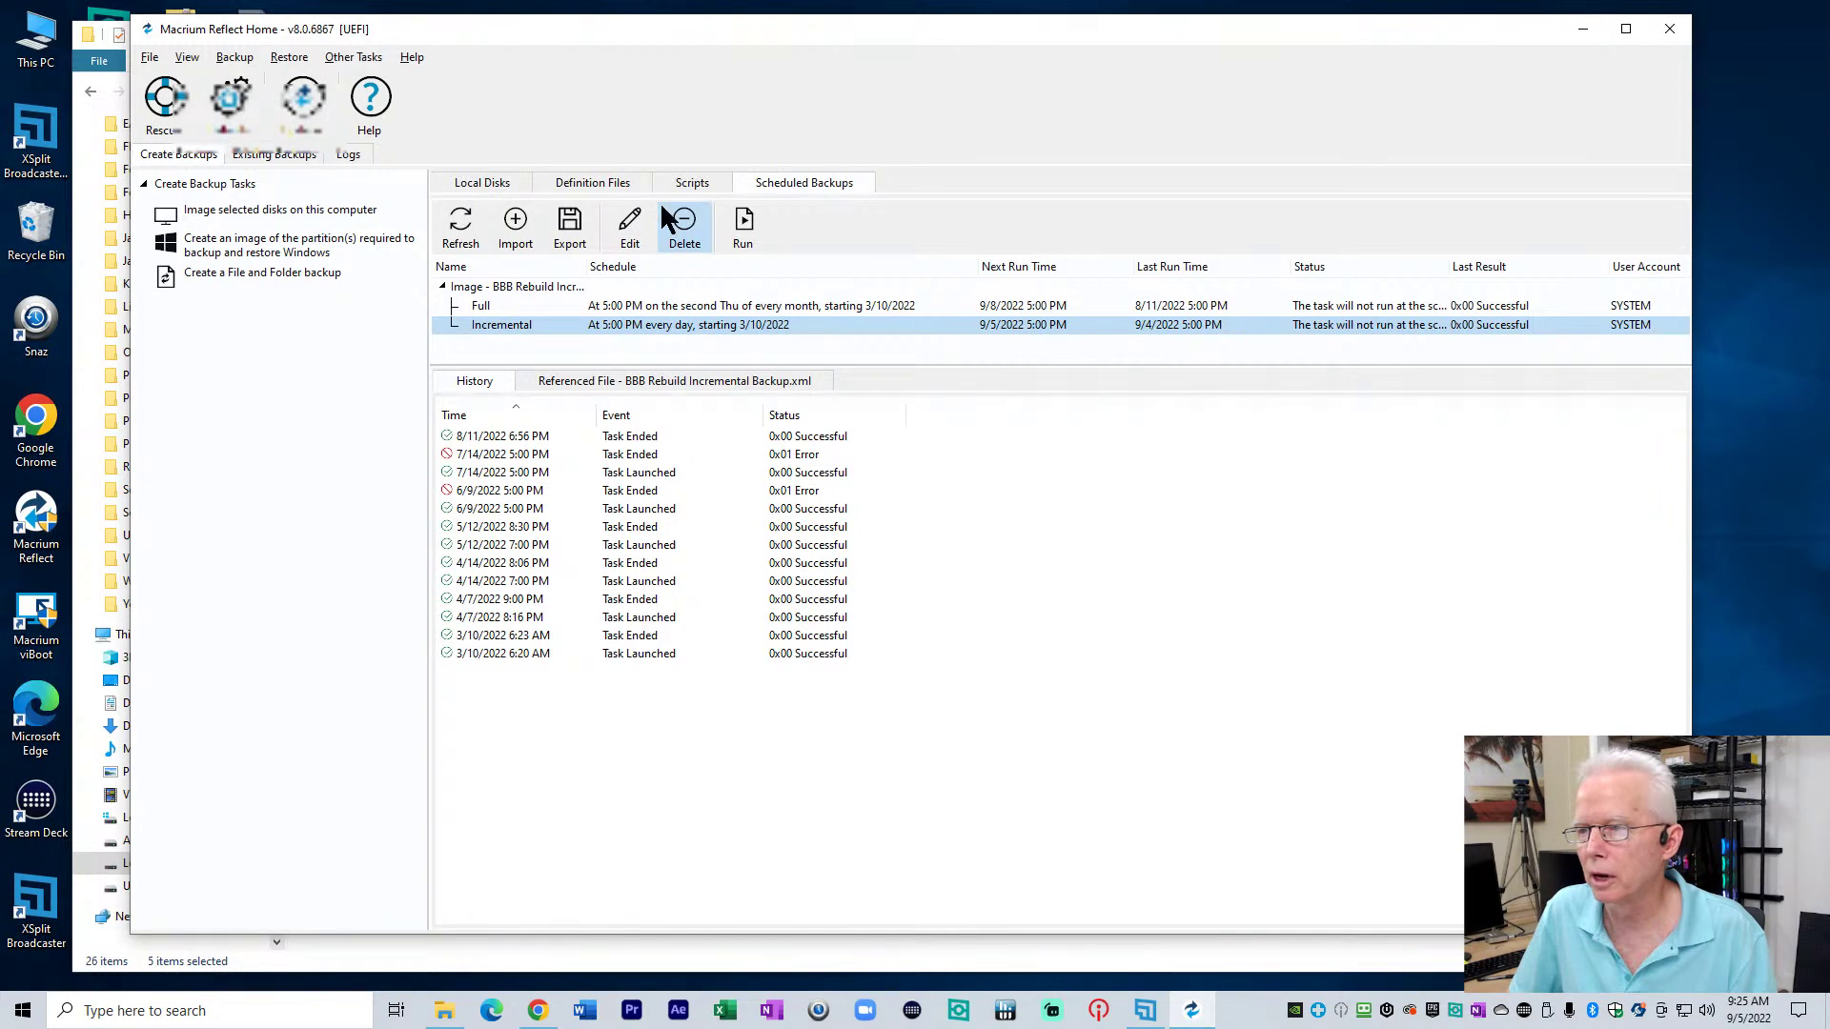
Show the local disks in Macrium Reflect, then switch to File Explorer and open the root of LongTermStorage&Backups (L:)
{"action": "left_click", "coordinate": [592, 181]}
{"action": "left_click", "coordinate": [482, 182]}
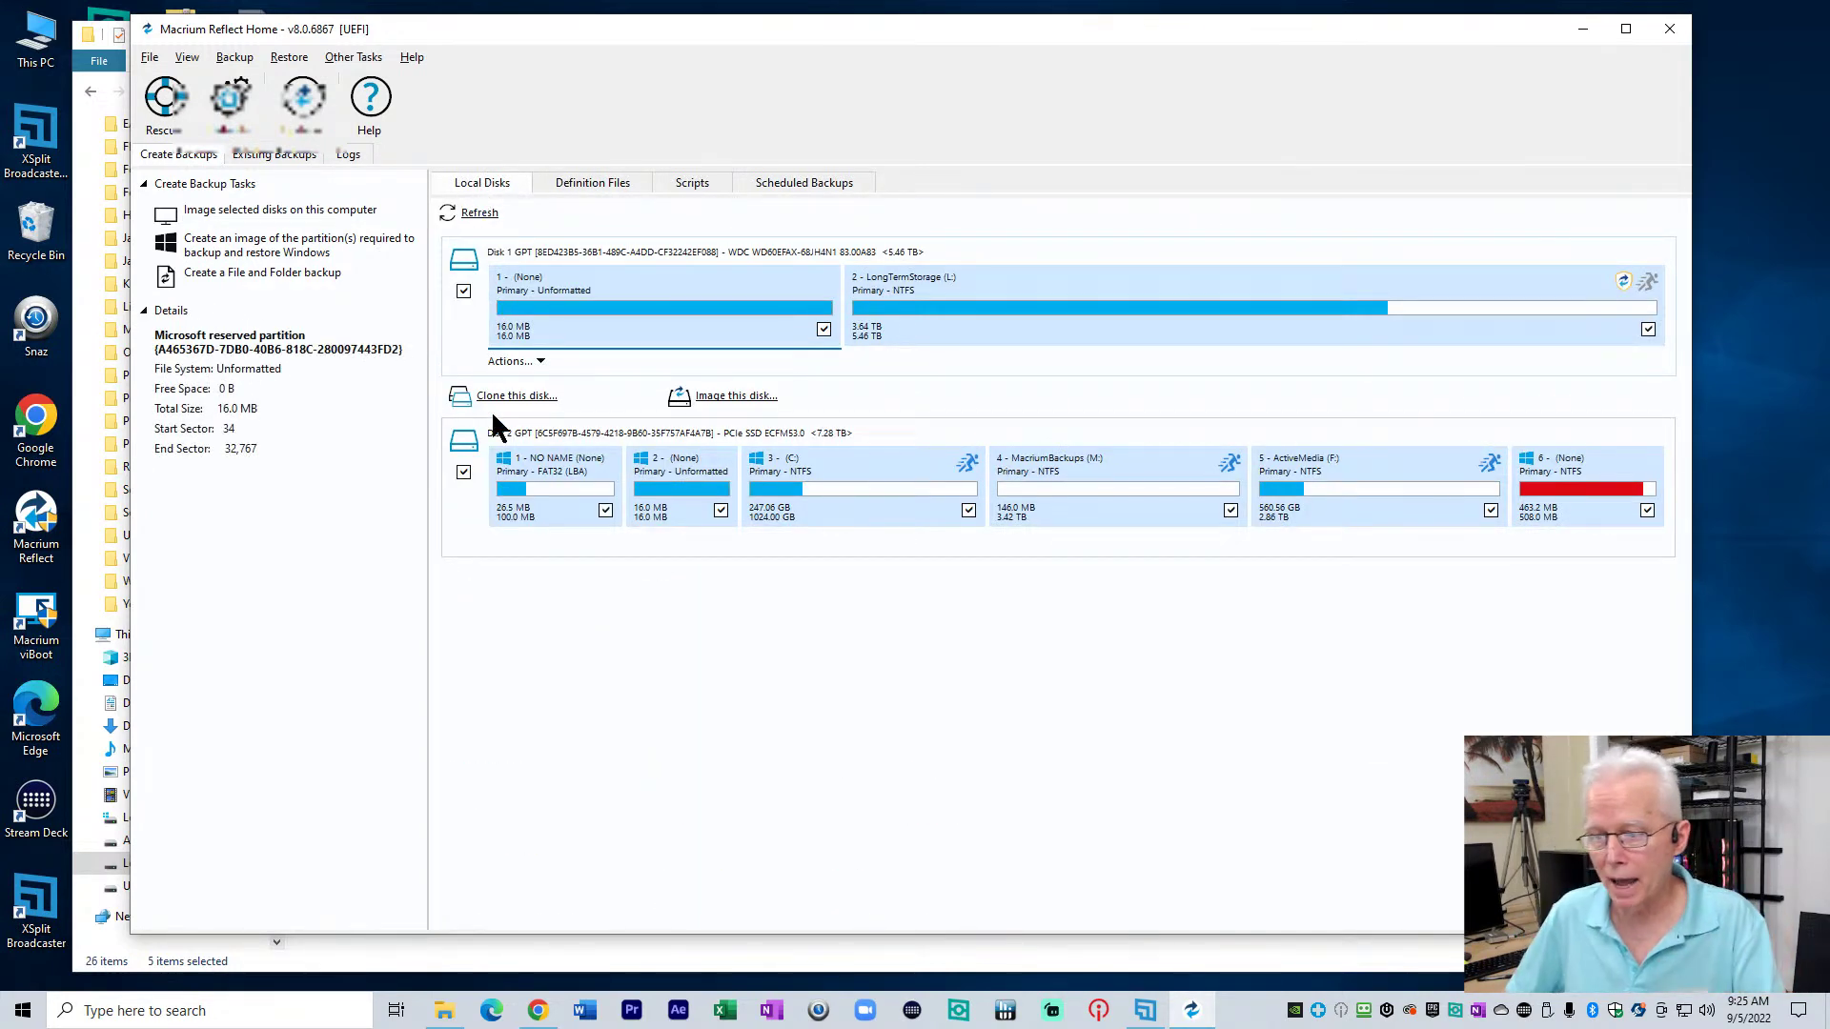
{"action": "left_click_drag", "start_coordinate": [617, 43], "coordinate": [1137, 219]}
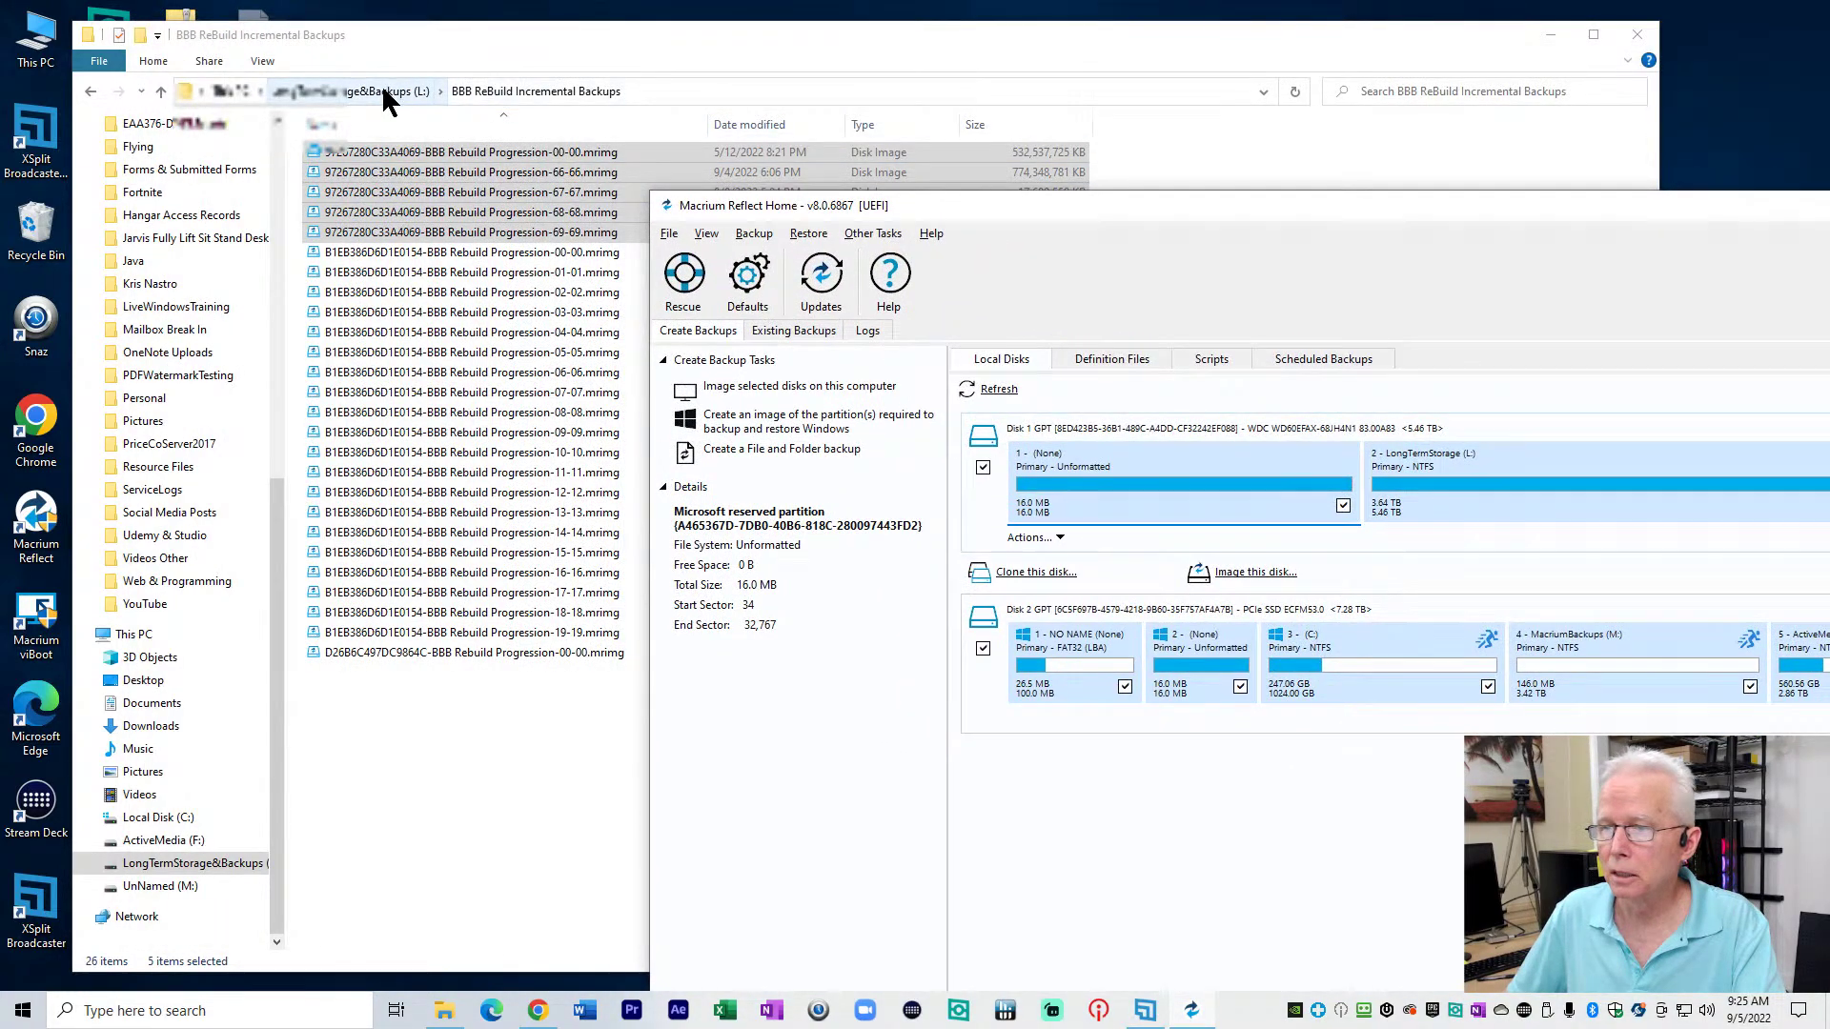
{"action": "left_click", "coordinate": [383, 88]}
{"action": "left_click", "coordinate": [385, 197]}
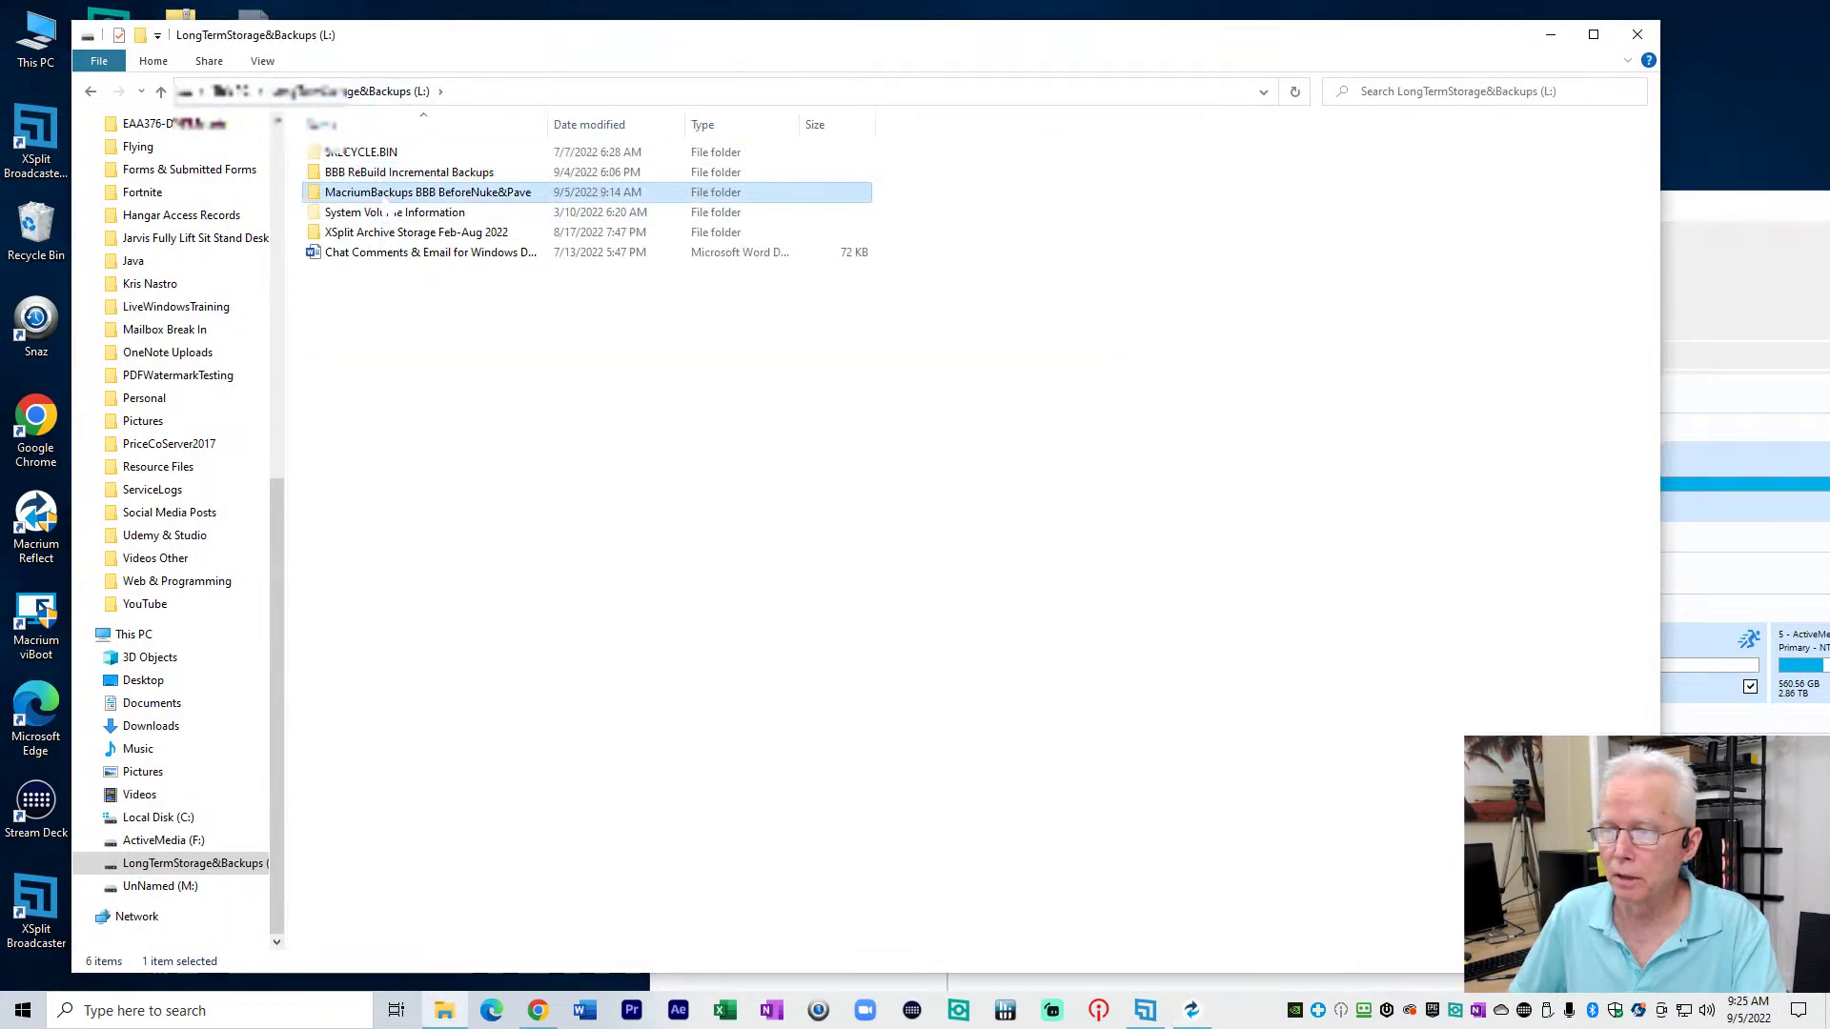
{"action": "double_click", "coordinate": [387, 196]}
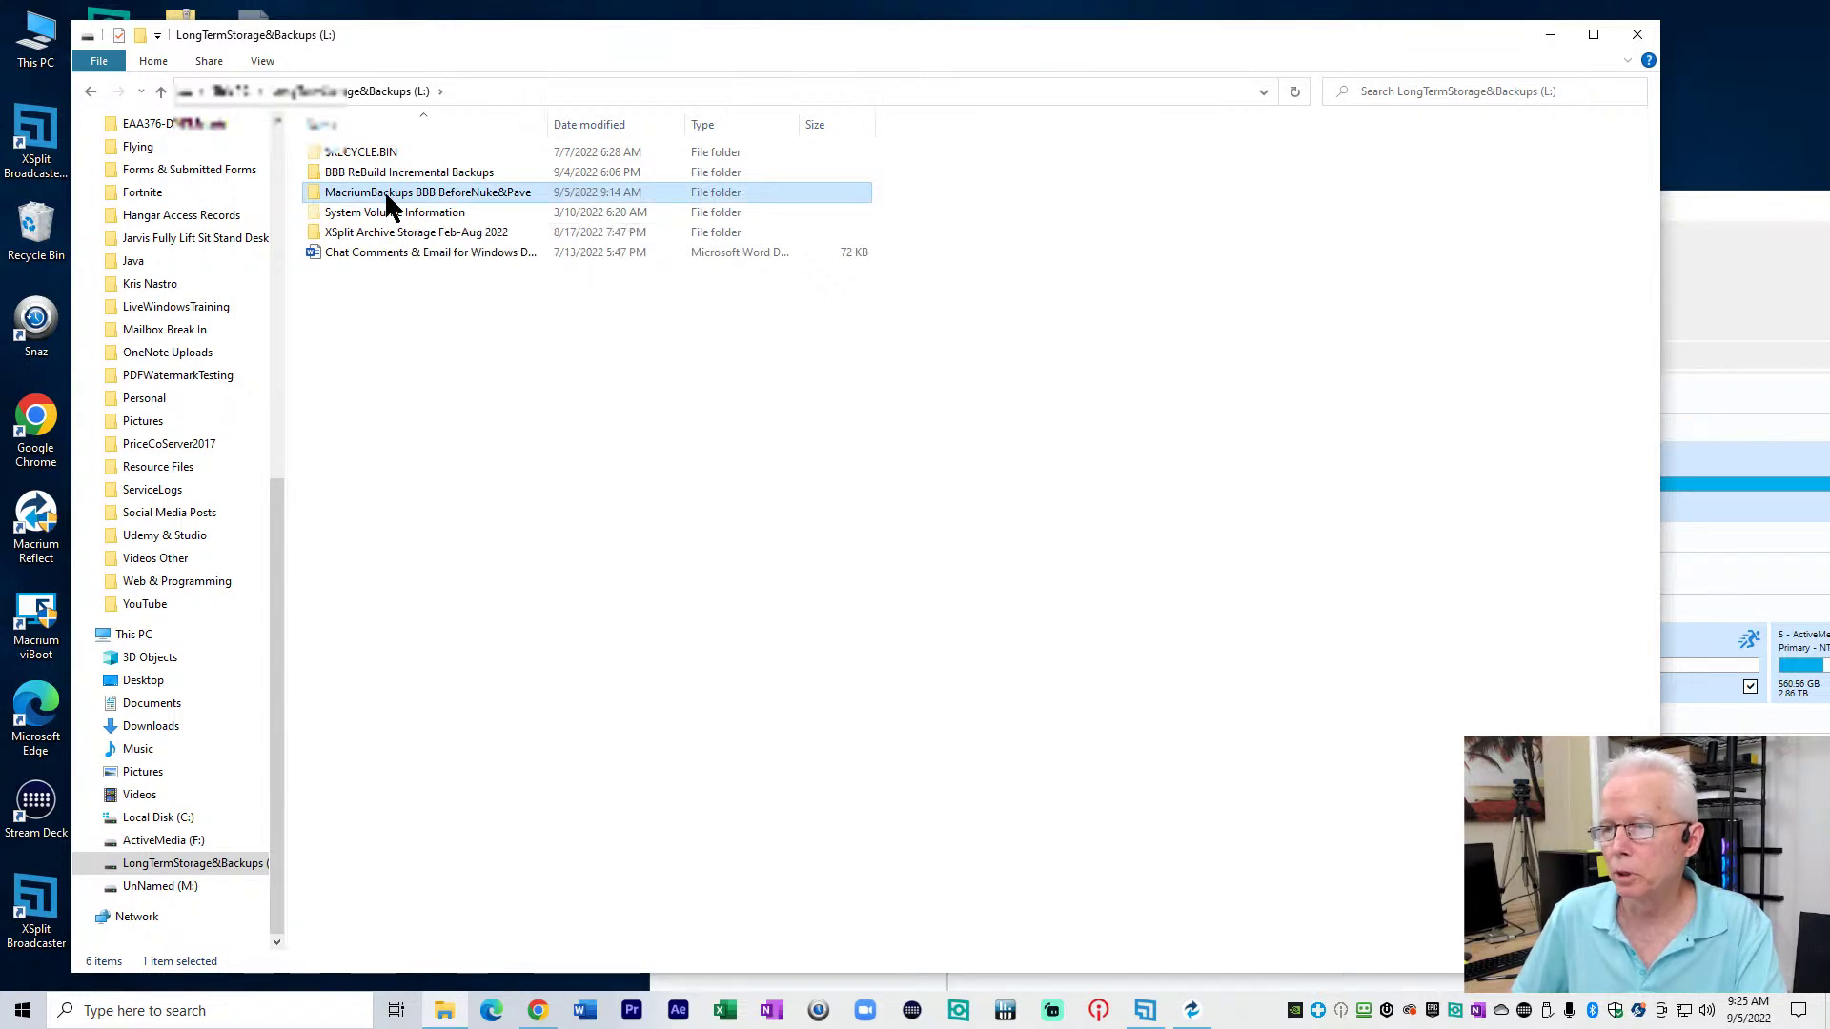
{"action": "left_click", "coordinate": [375, 91]}
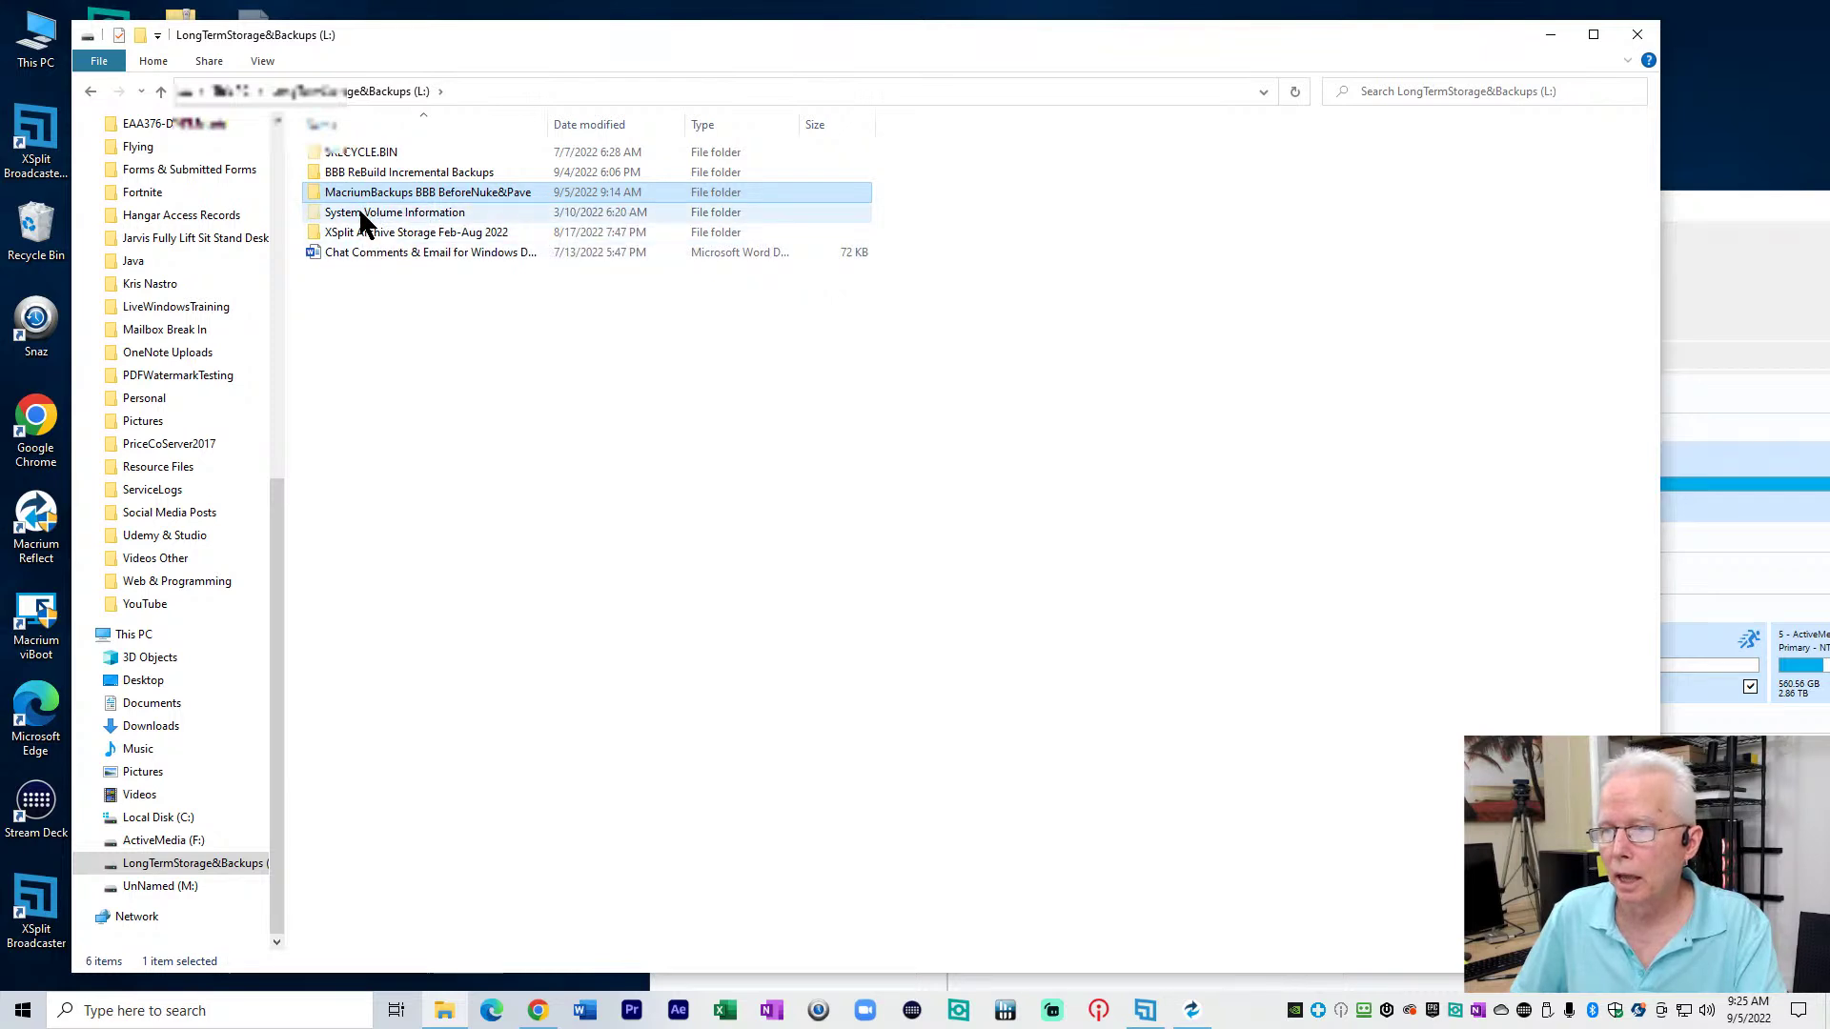
Create a folder named Macrium Backups in the root of the L: drive
{"action": "right_click", "coordinate": [373, 298]}
{"action": "mouse_move", "coordinate": [481, 531]}
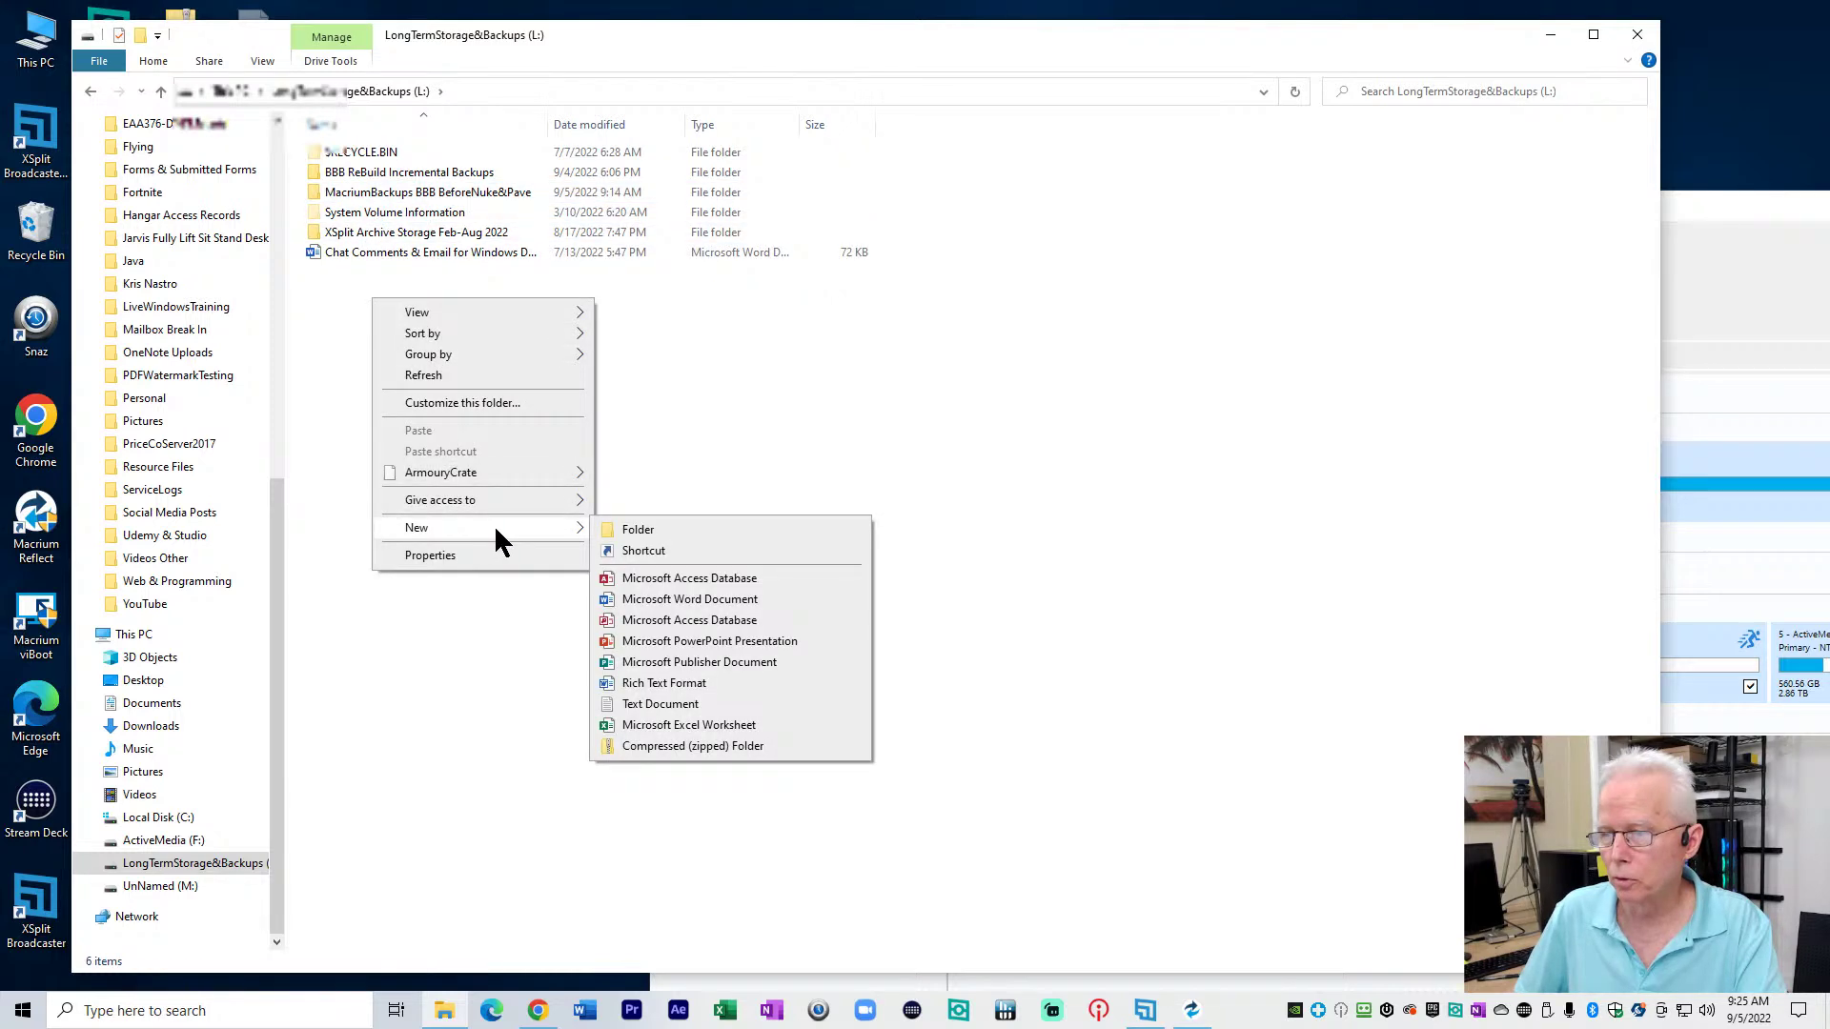
{"action": "left_click", "coordinate": [654, 531]}
{"action": "type", "text": "Macrium Backups"}
{"action": "key", "text": "Return"}
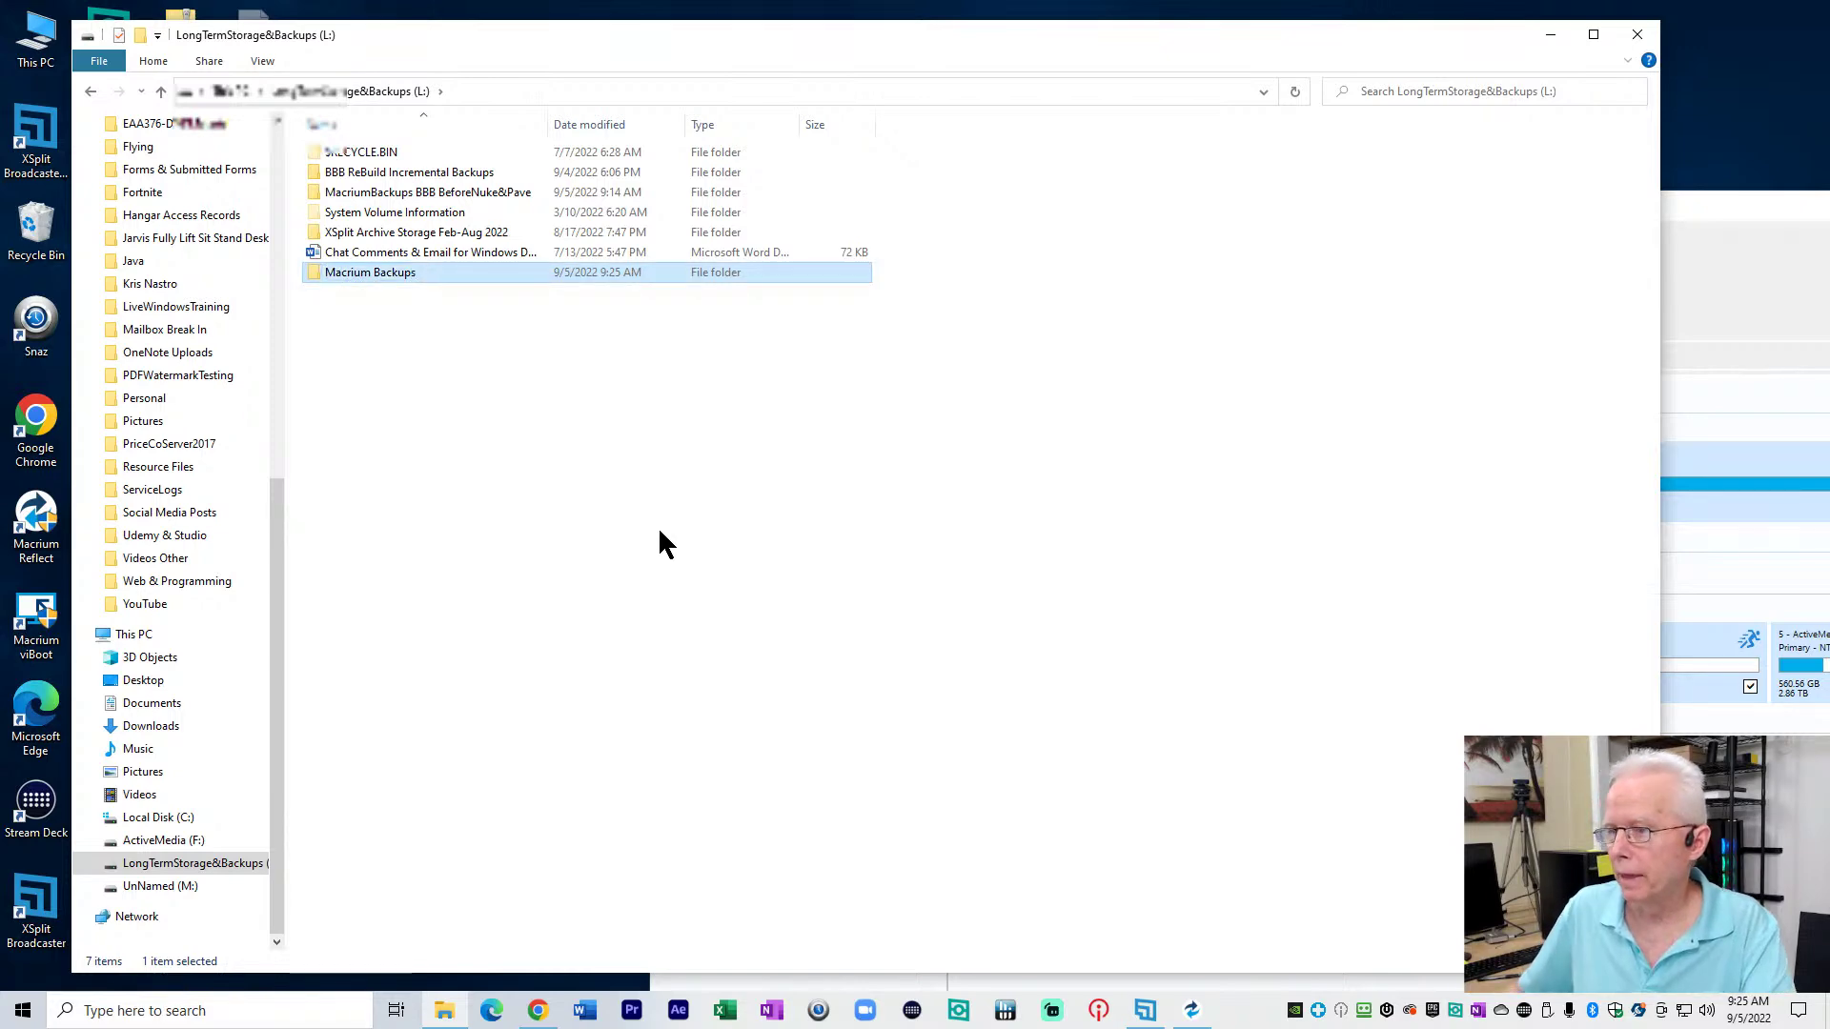
Switch back to Macrium Reflect and start a new disk image of Disk 2, the PCIe SSD
{"action": "left_click", "coordinate": [1700, 234]}
{"action": "left_click_drag", "start_coordinate": [654, 188], "coordinate": [135, 59]}
{"action": "left_click_drag", "start_coordinate": [1174, 88], "coordinate": [1116, 64]}
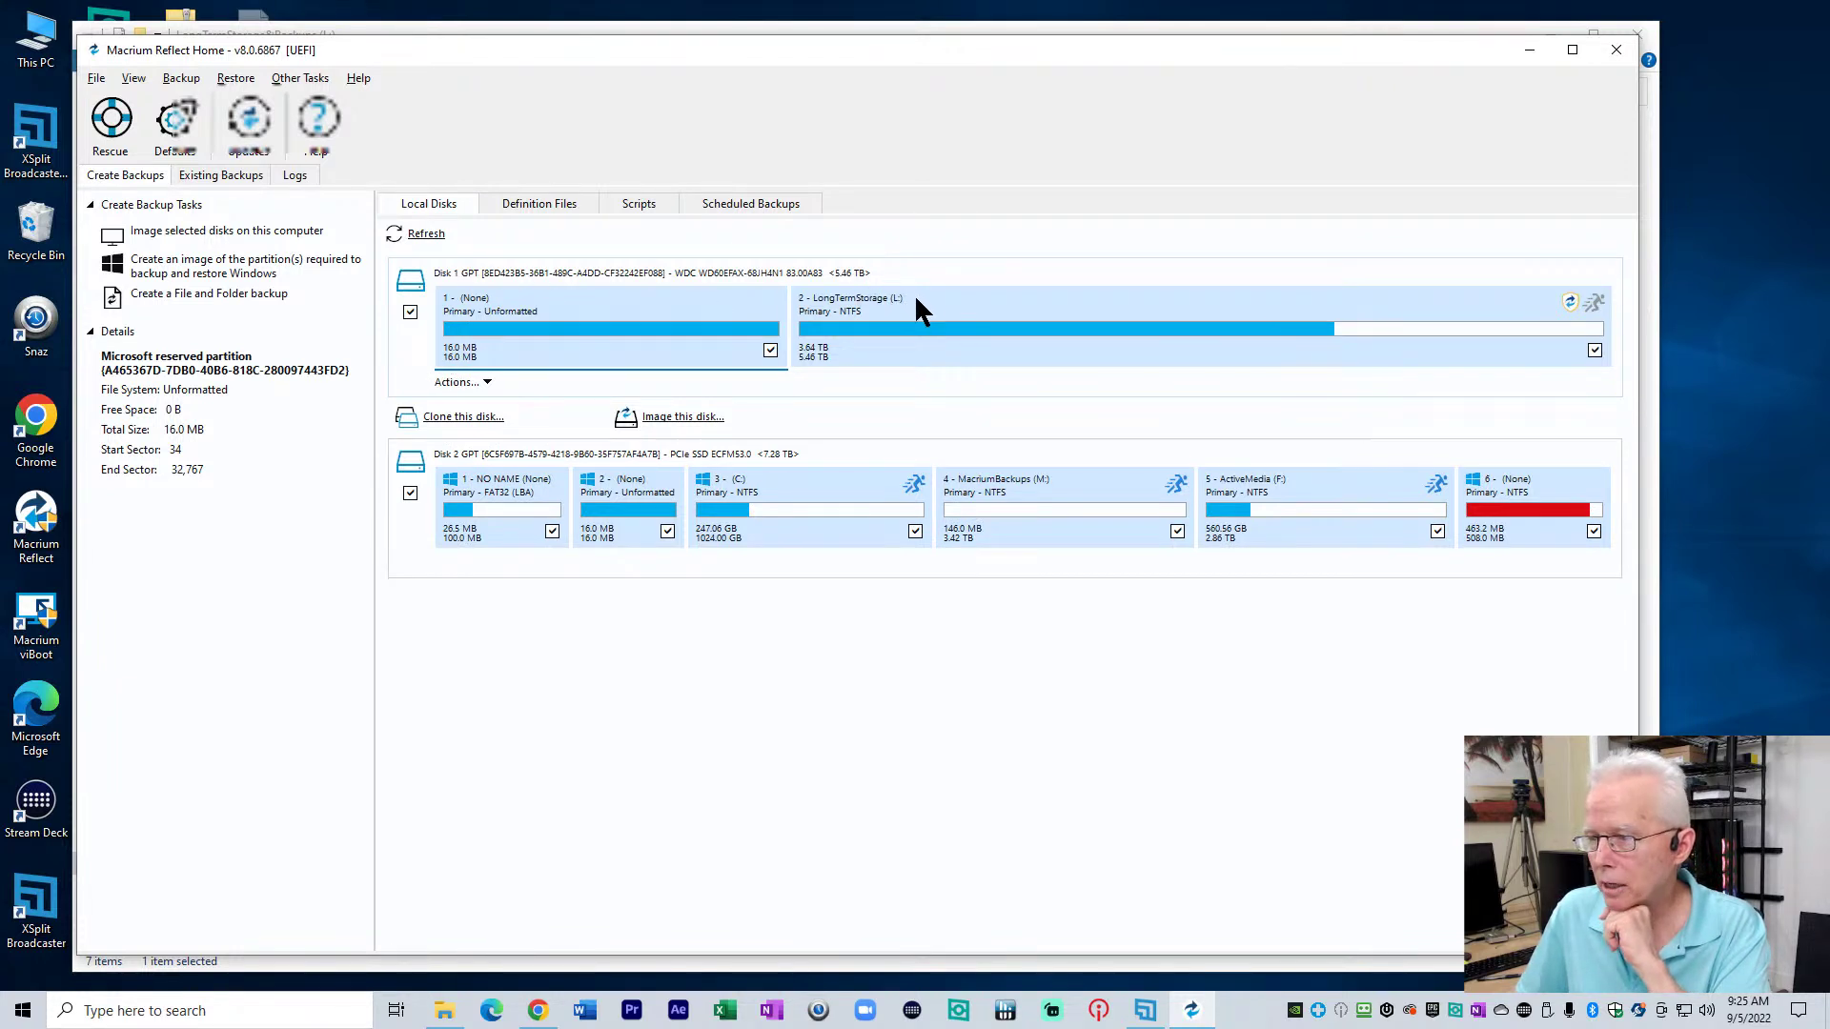
{"action": "left_click", "coordinate": [407, 560]}
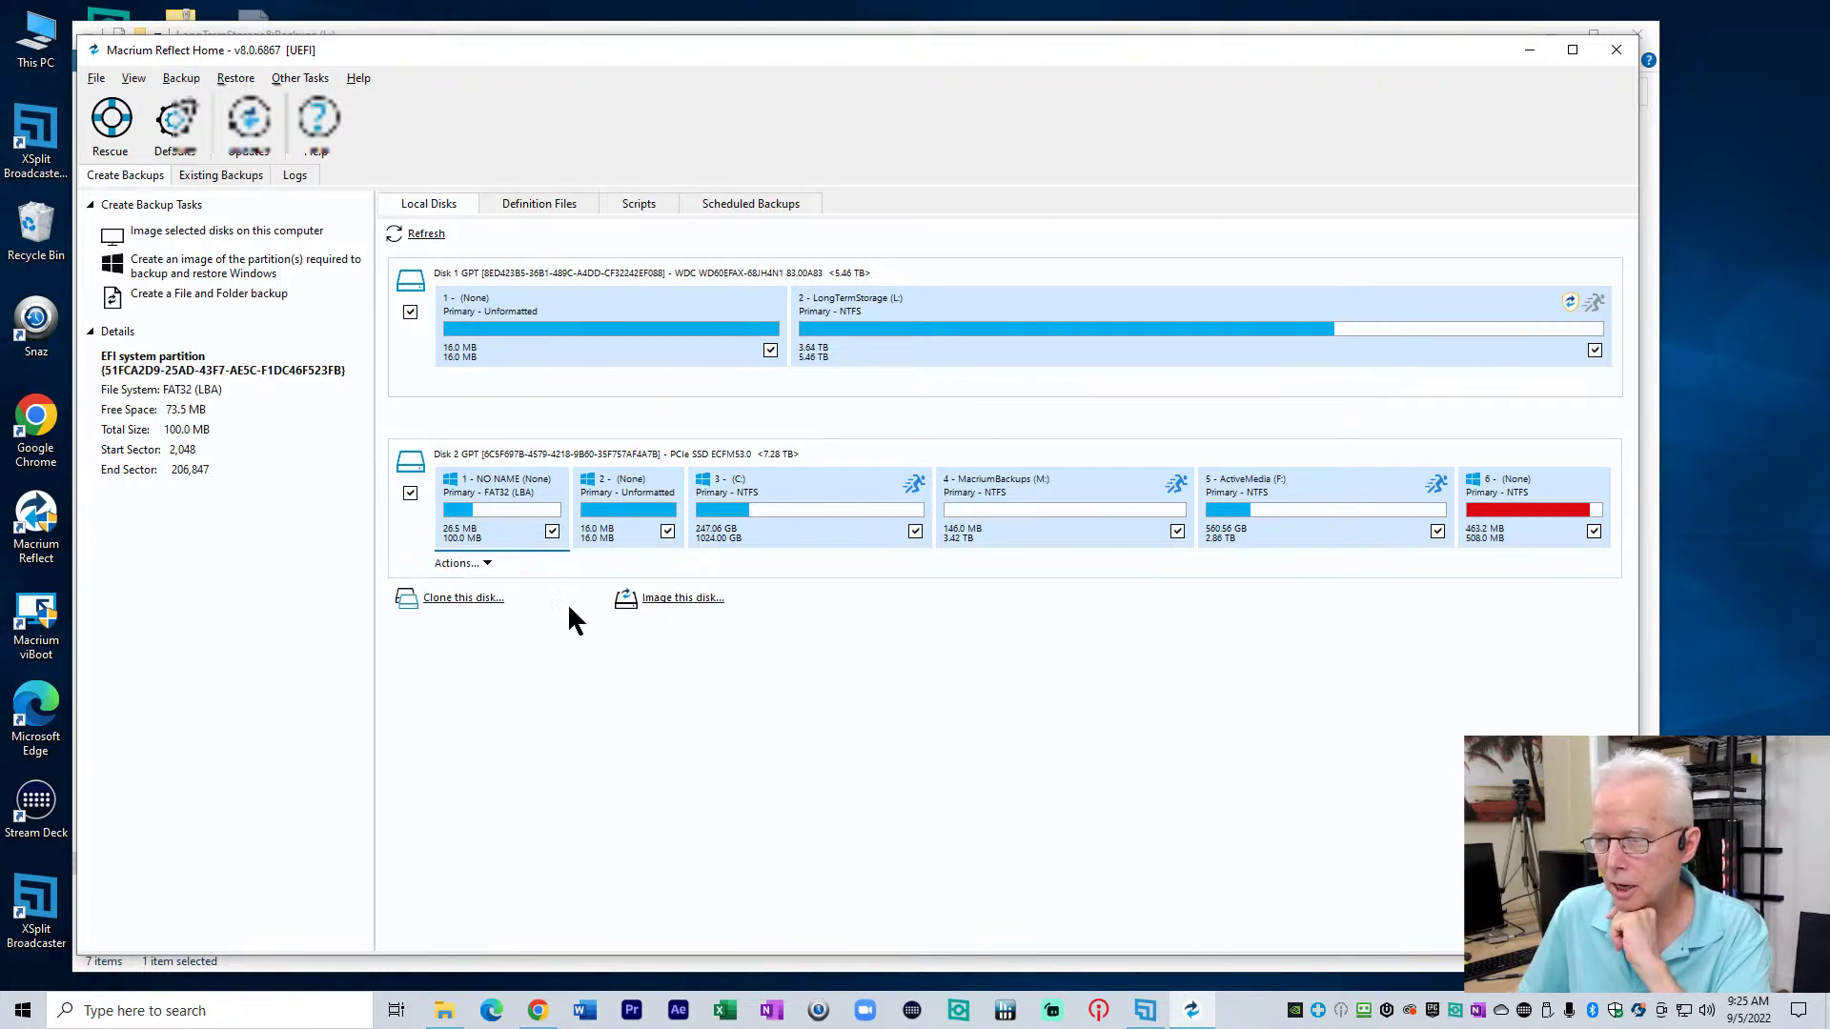
{"action": "left_click", "coordinate": [417, 379]}
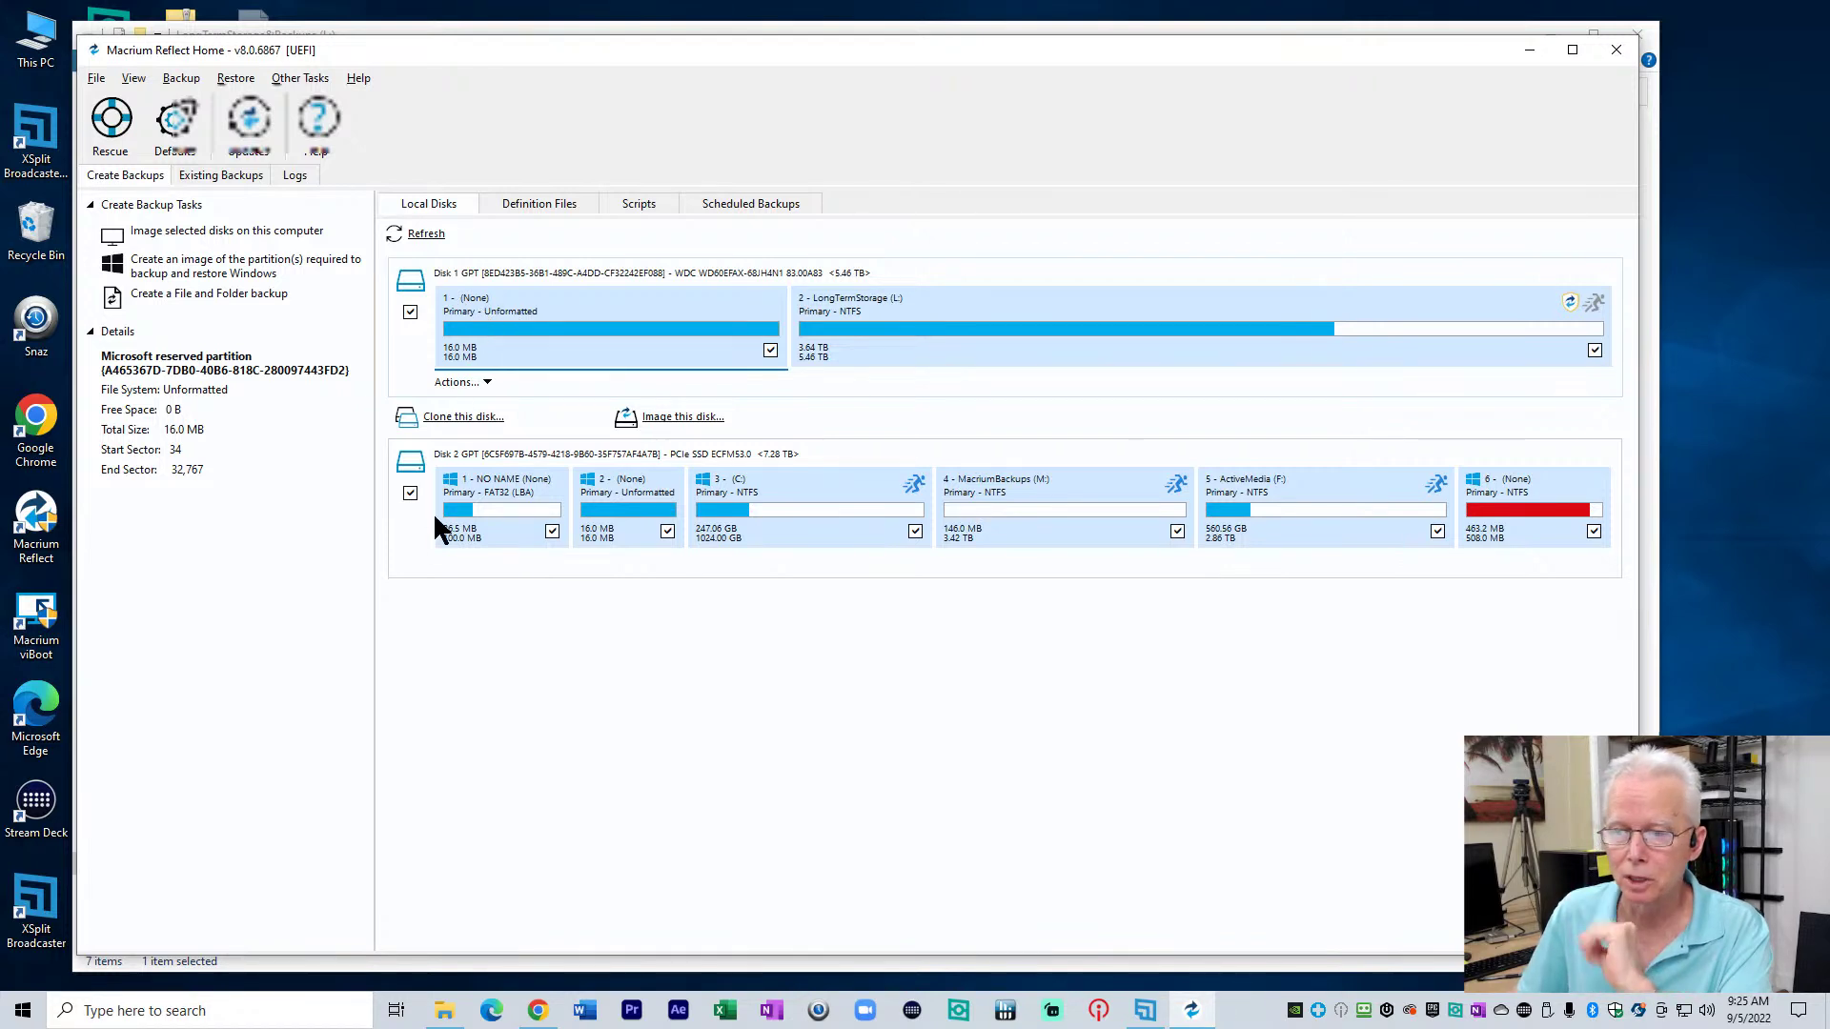
{"action": "left_click", "coordinate": [418, 551]}
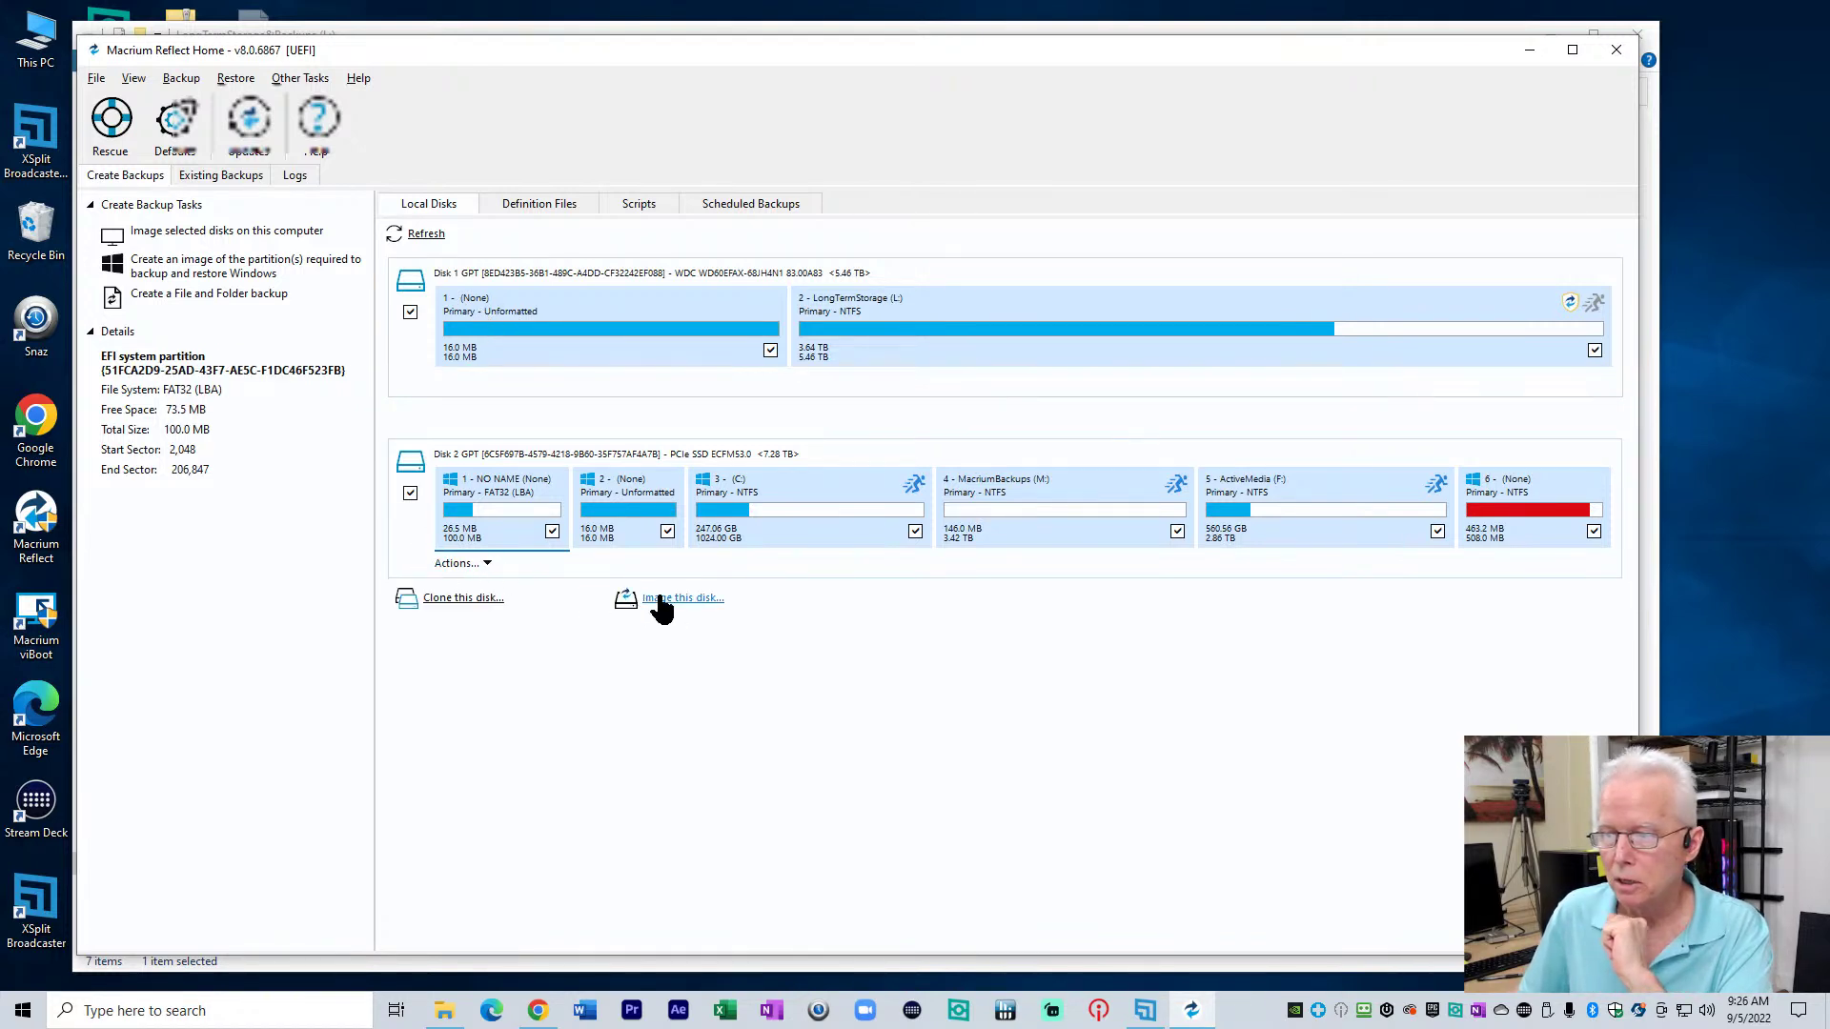
{"action": "left_click", "coordinate": [676, 597]}
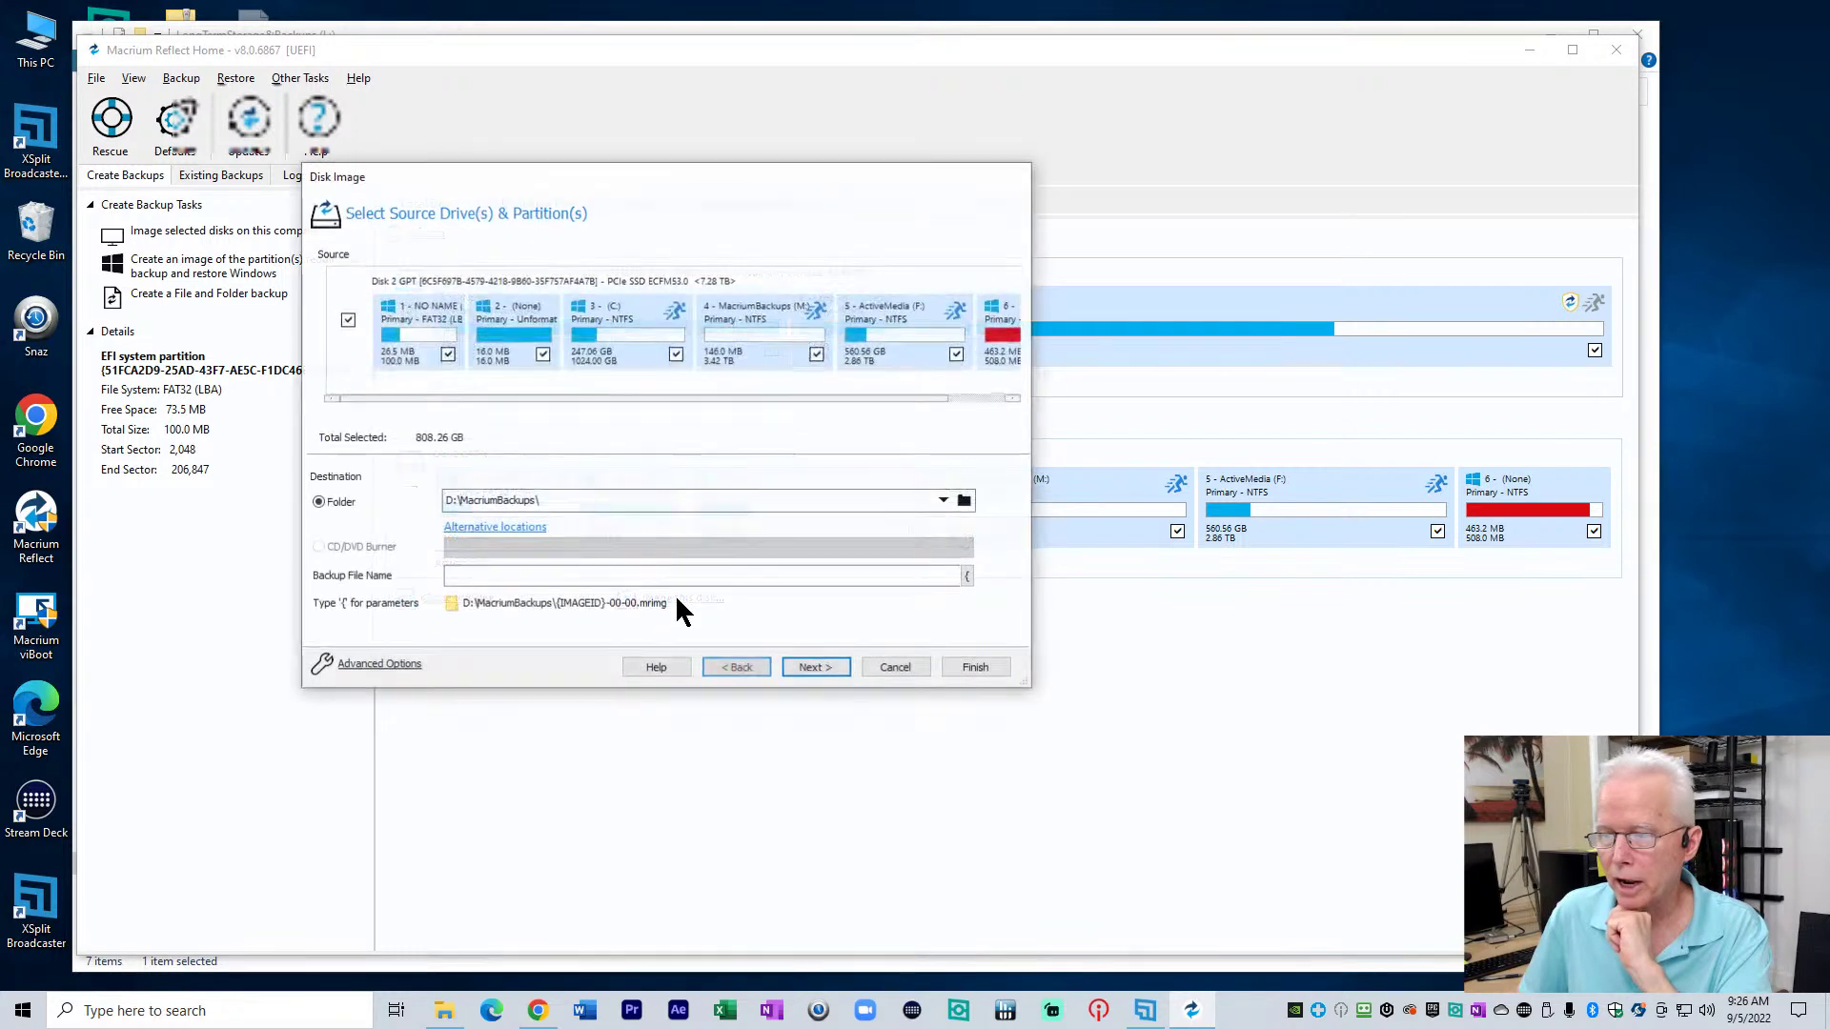
Exclude the MacriumBackups (M:) and ActiveMedia (F:) partitions from the disk image's source
{"action": "left_click_drag", "start_coordinate": [808, 397], "coordinate": [953, 386]}
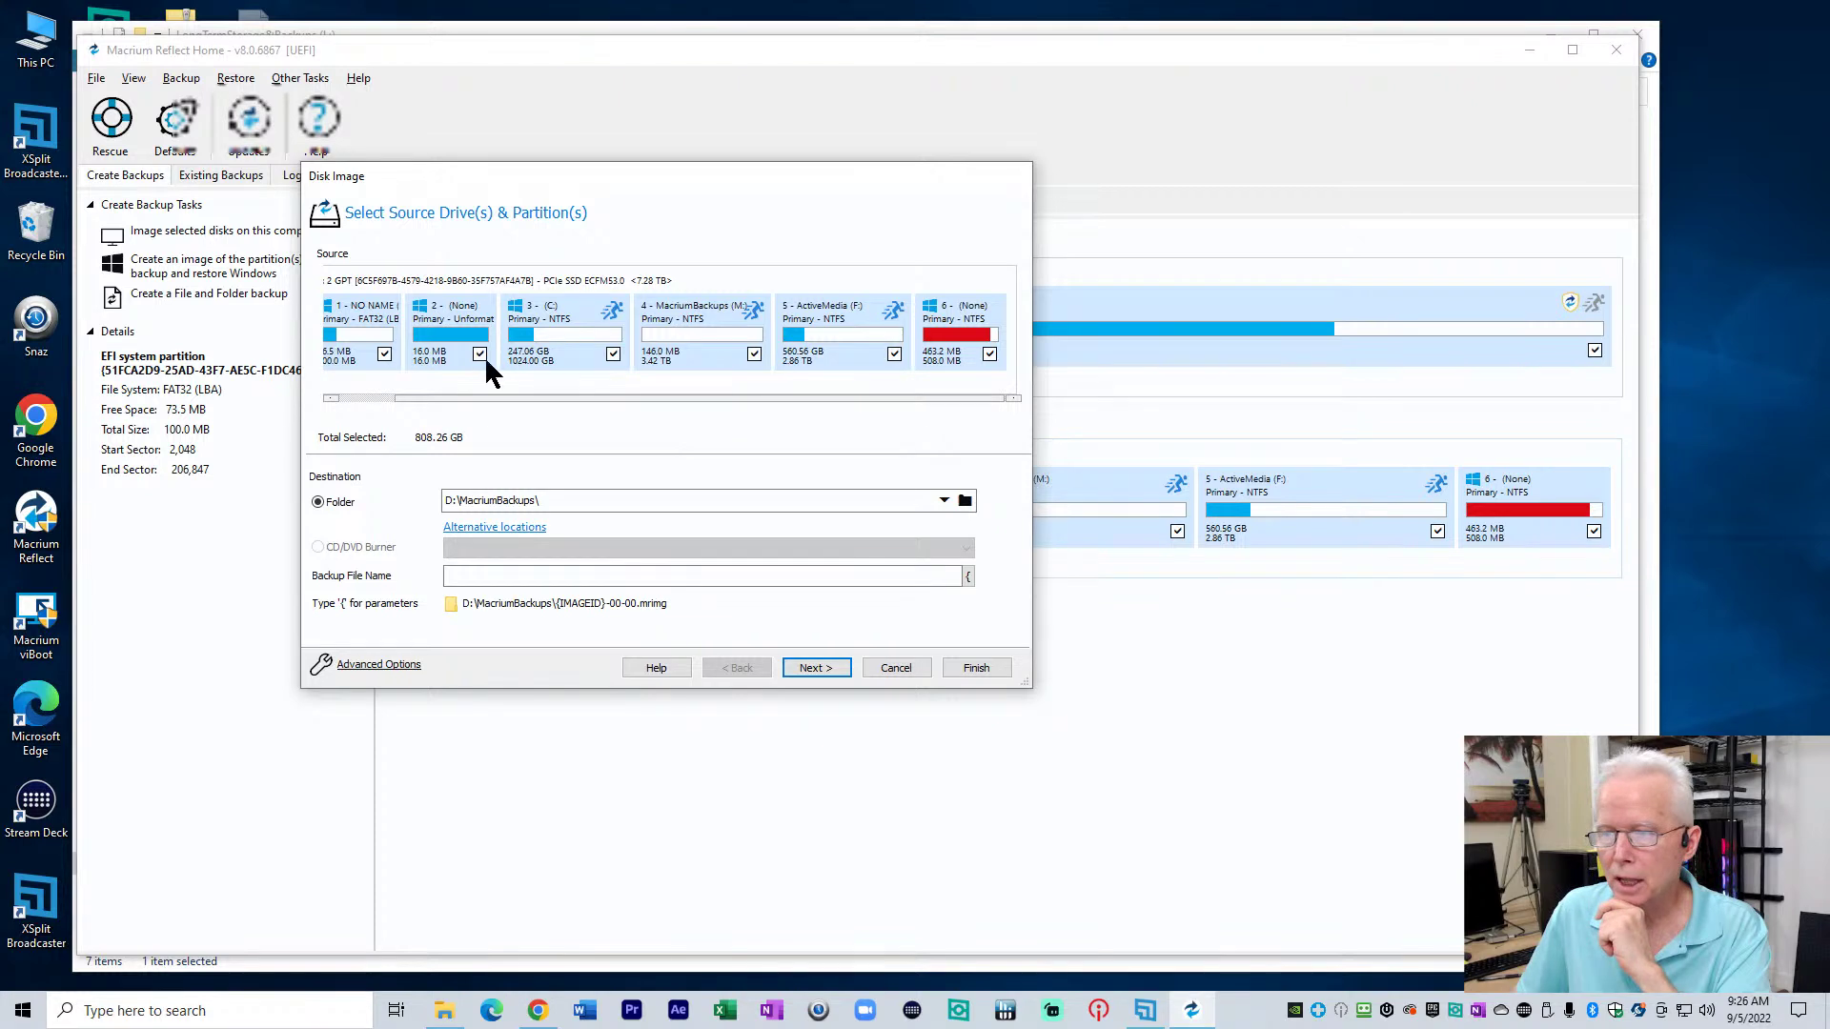
{"action": "left_click_drag", "start_coordinate": [452, 399], "coordinate": [395, 399]}
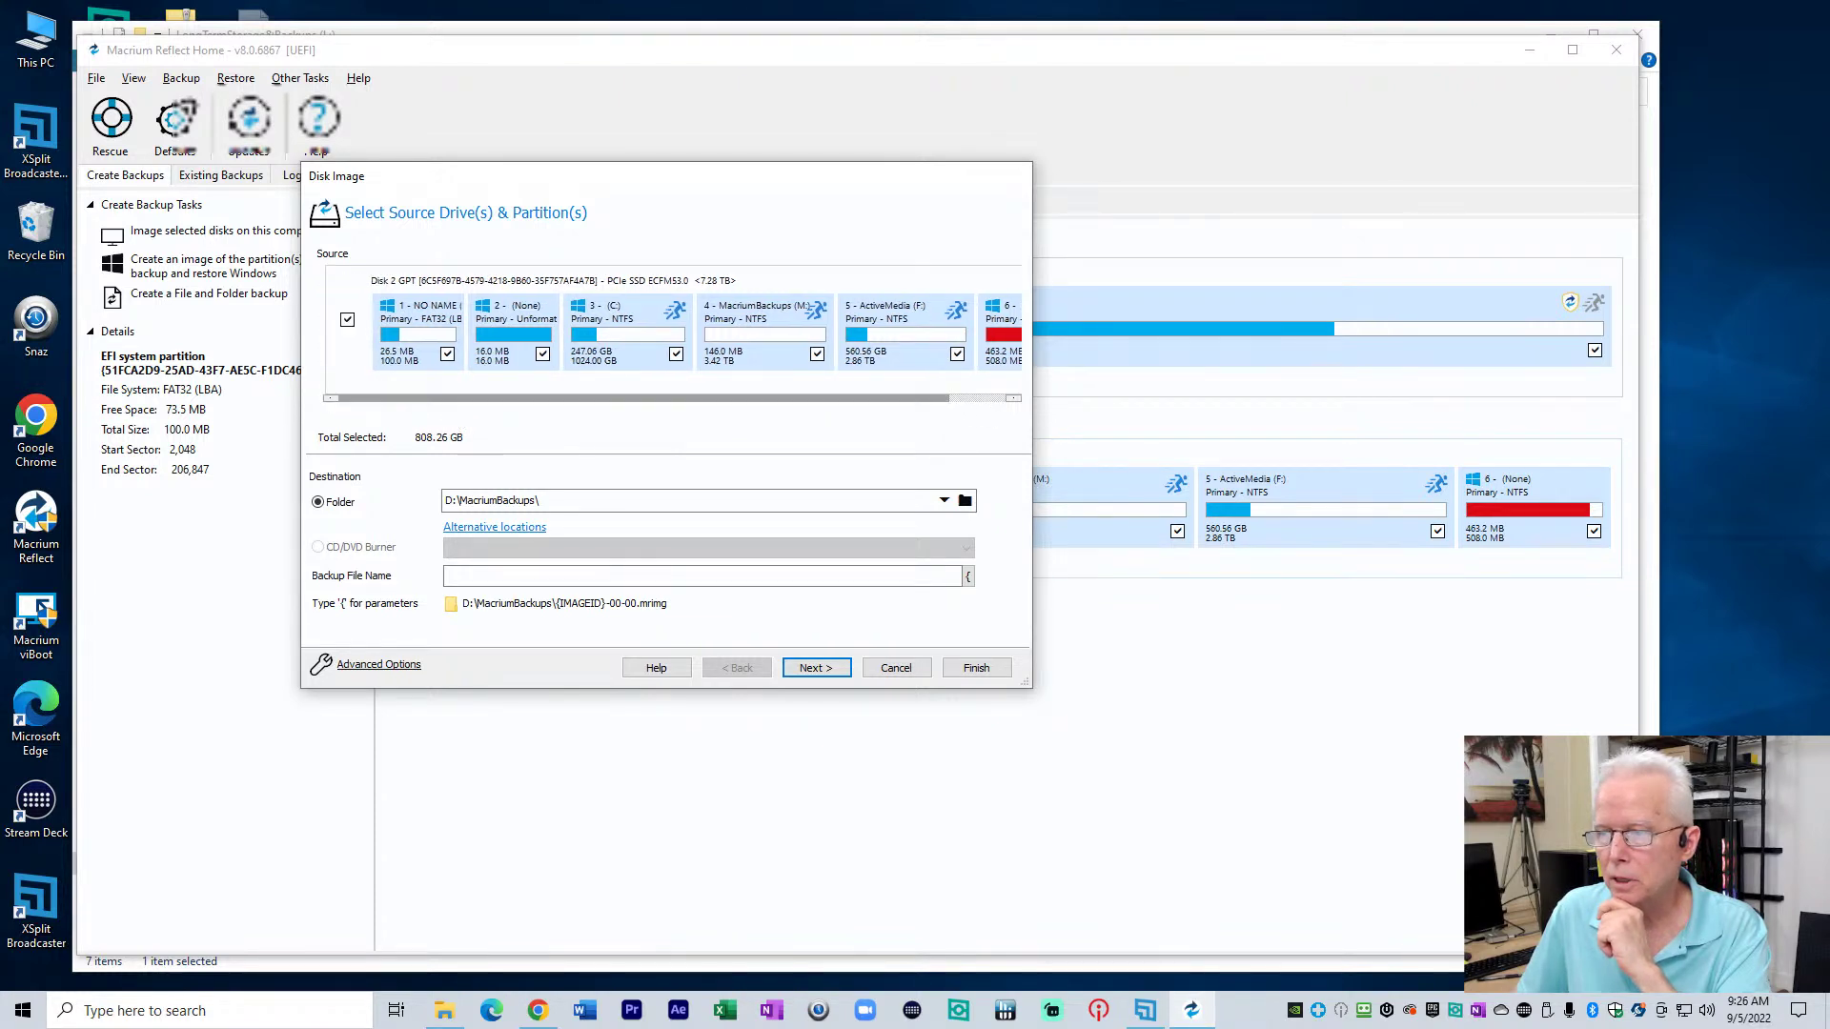
{"action": "left_click", "coordinate": [816, 354]}
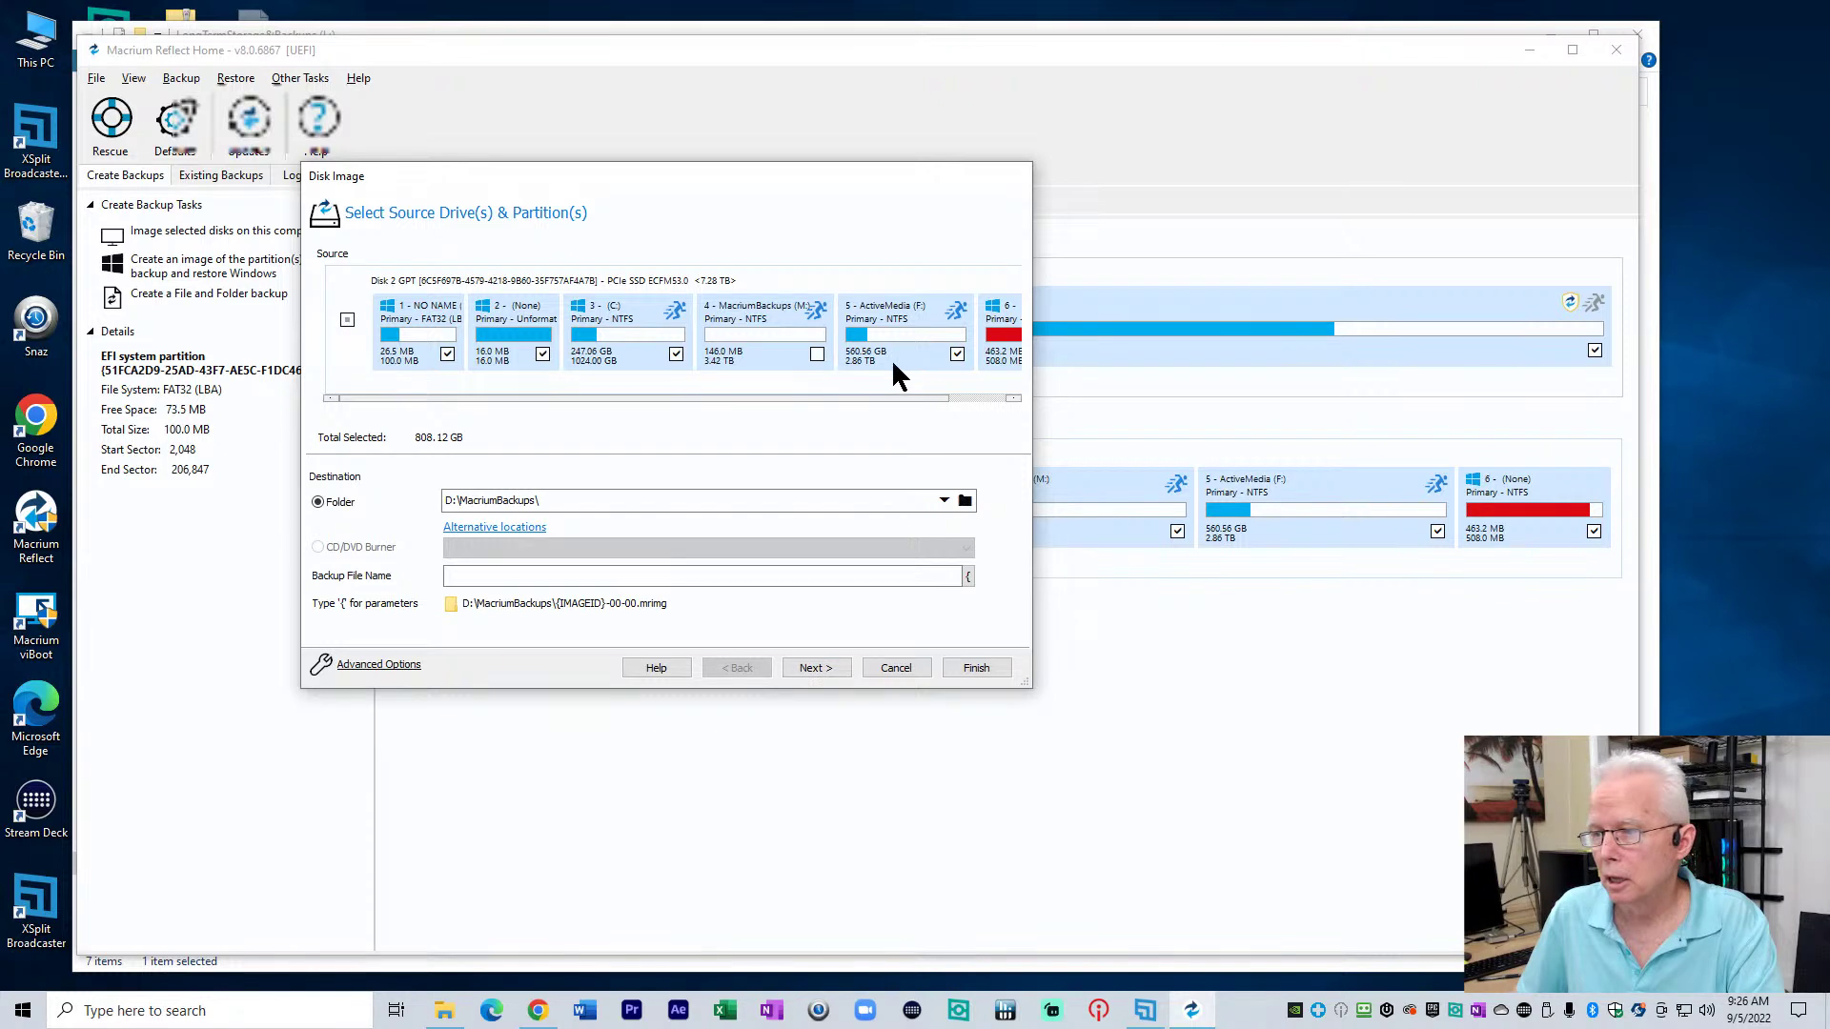
{"action": "left_click", "coordinate": [957, 354]}
{"action": "left_click_drag", "start_coordinate": [925, 395], "coordinate": [676, 410]}
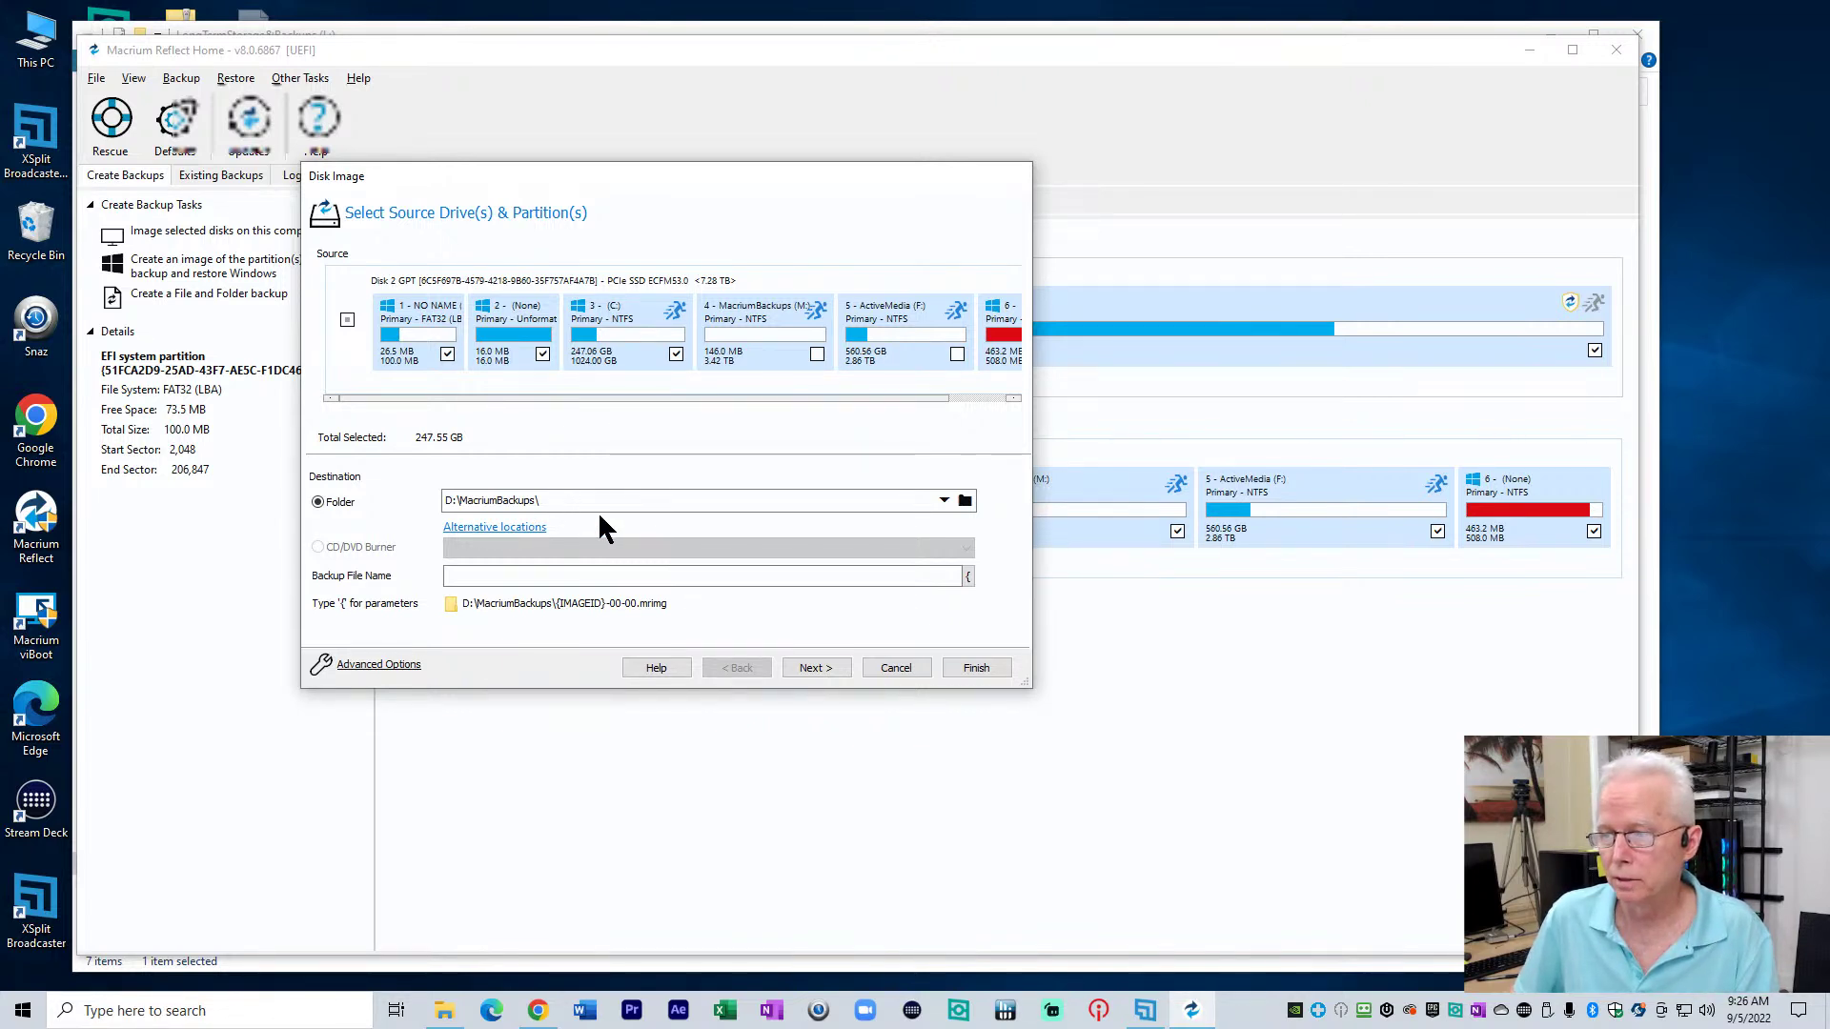
Set the disk image's destination folder to Macrium Backups on the LongTermStorage&Backups (L:) drive
{"action": "key", "text": "alt+Tab"}
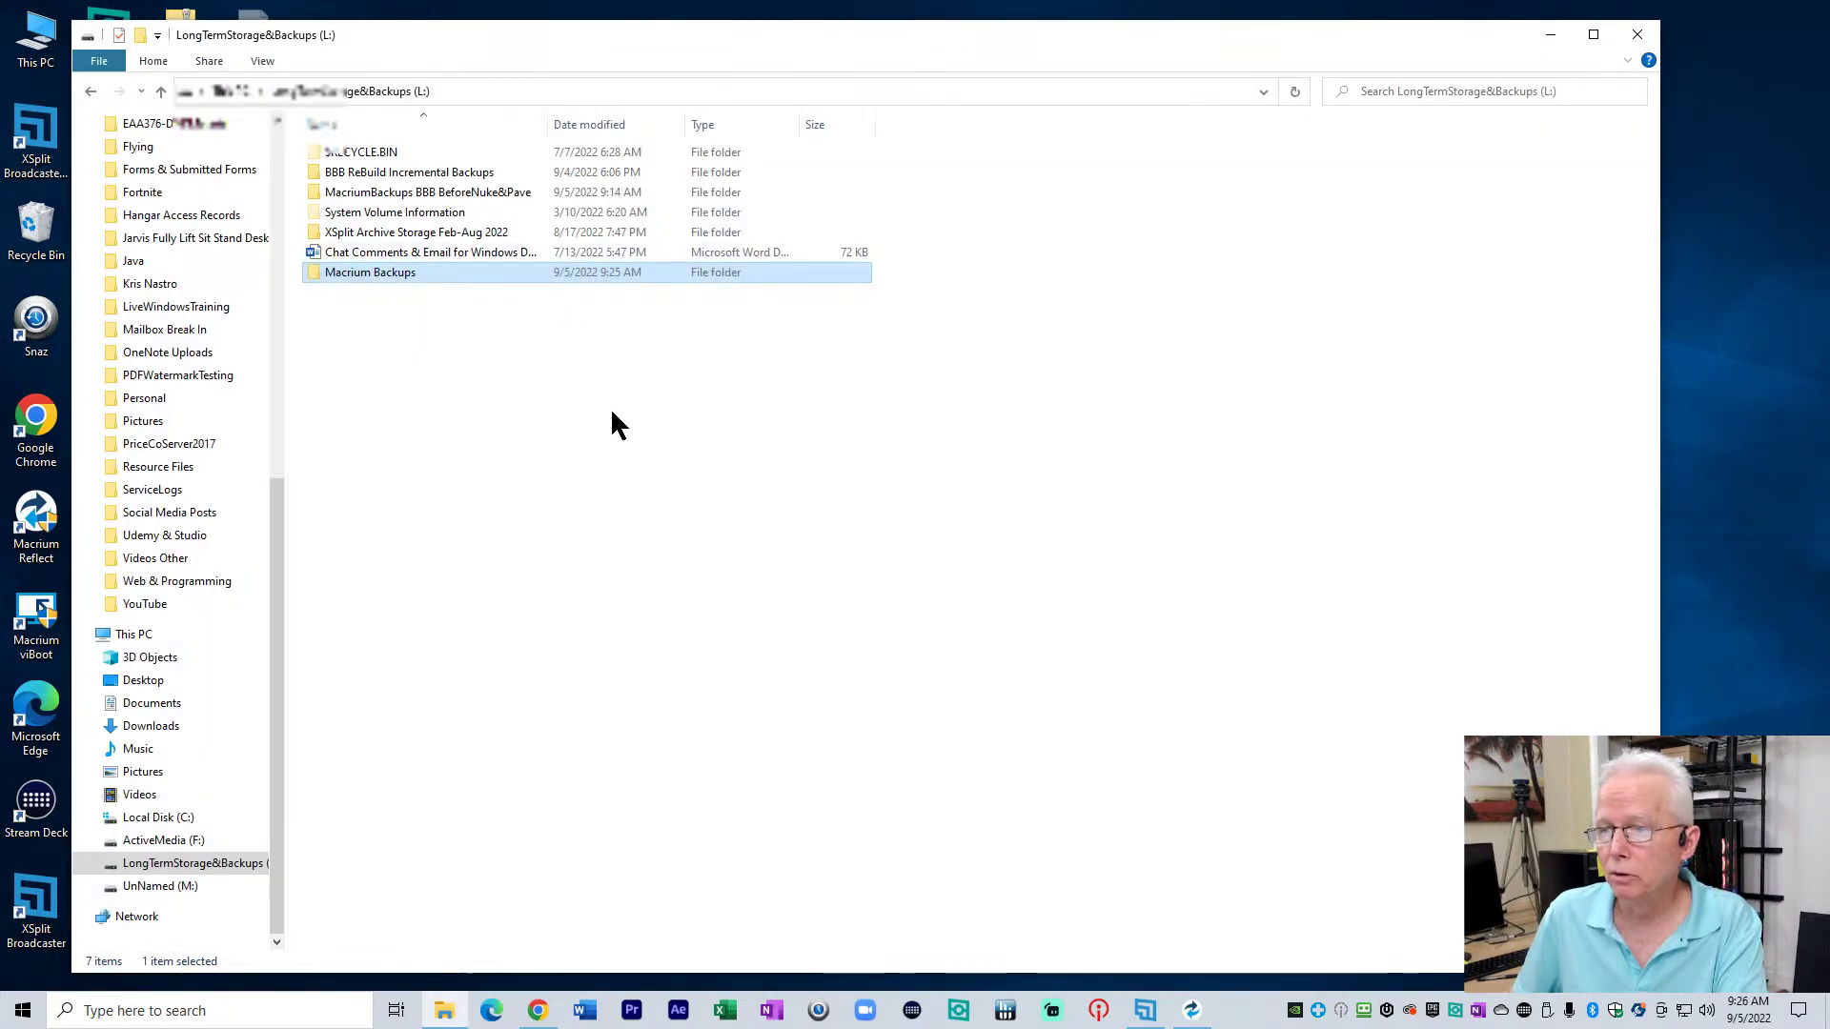
{"action": "key", "text": "alt+Tab"}
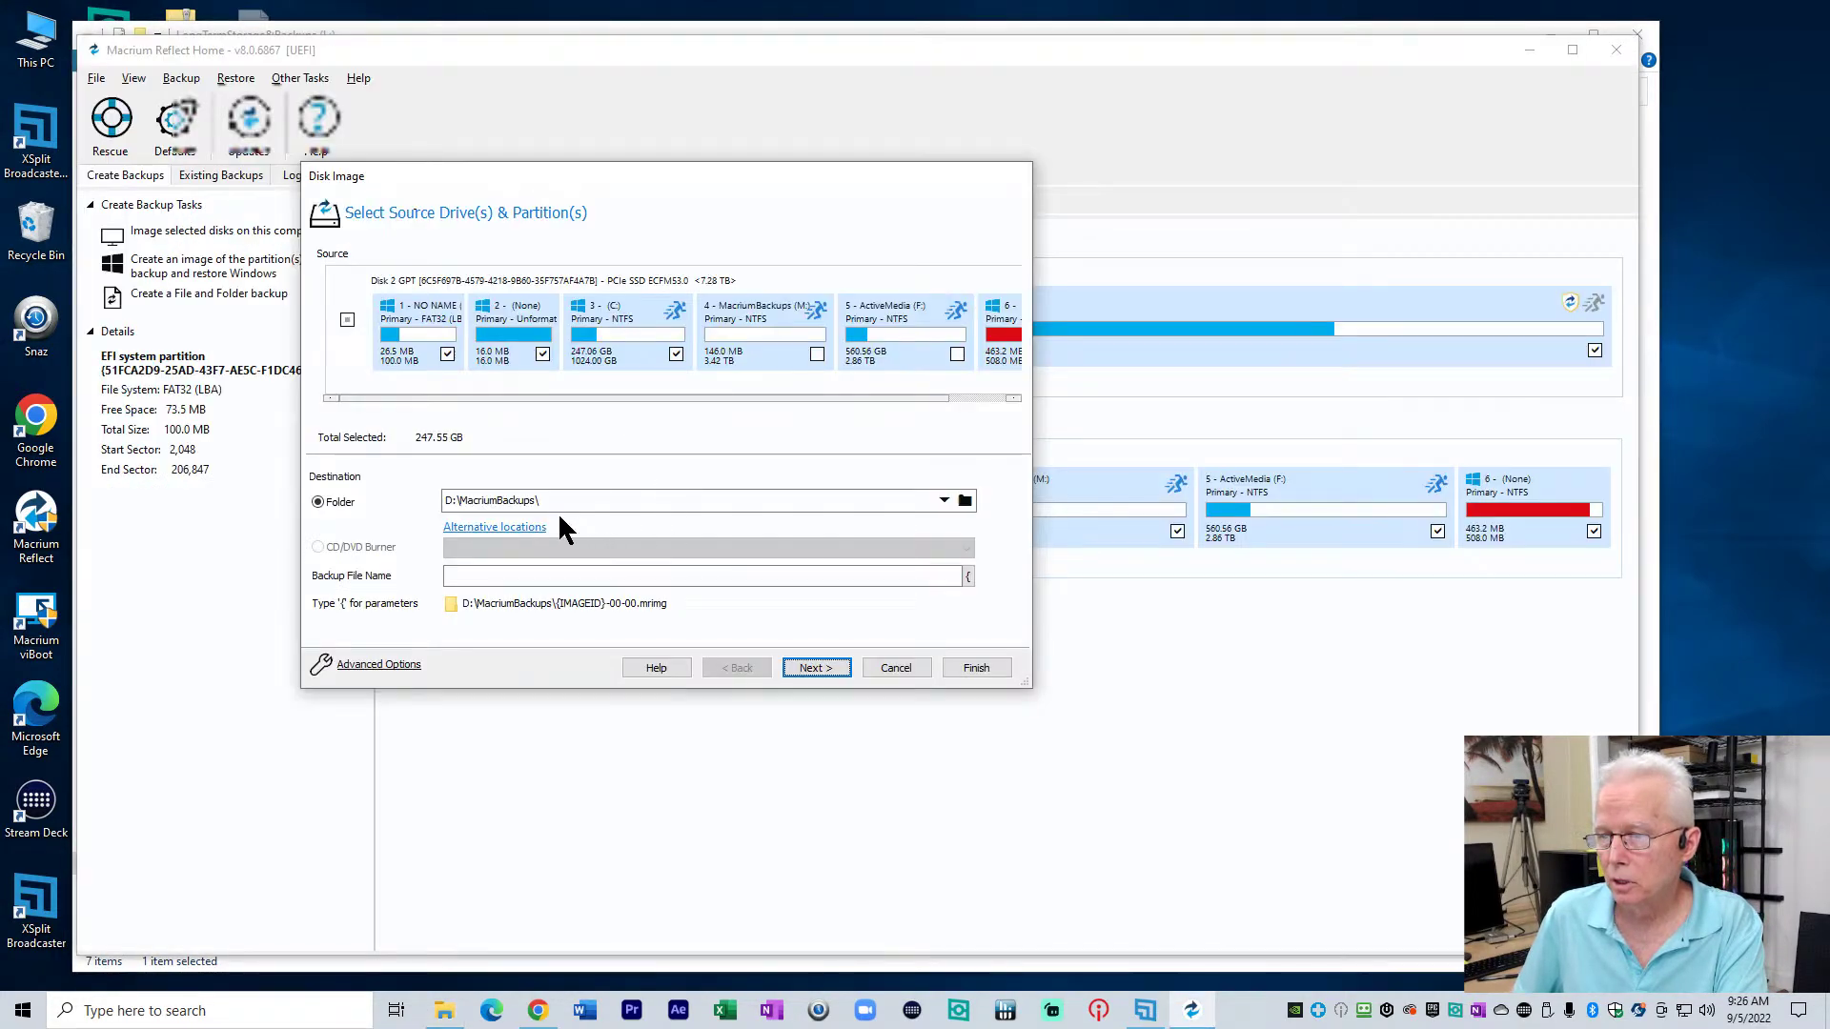
{"action": "left_click", "coordinate": [964, 502]}
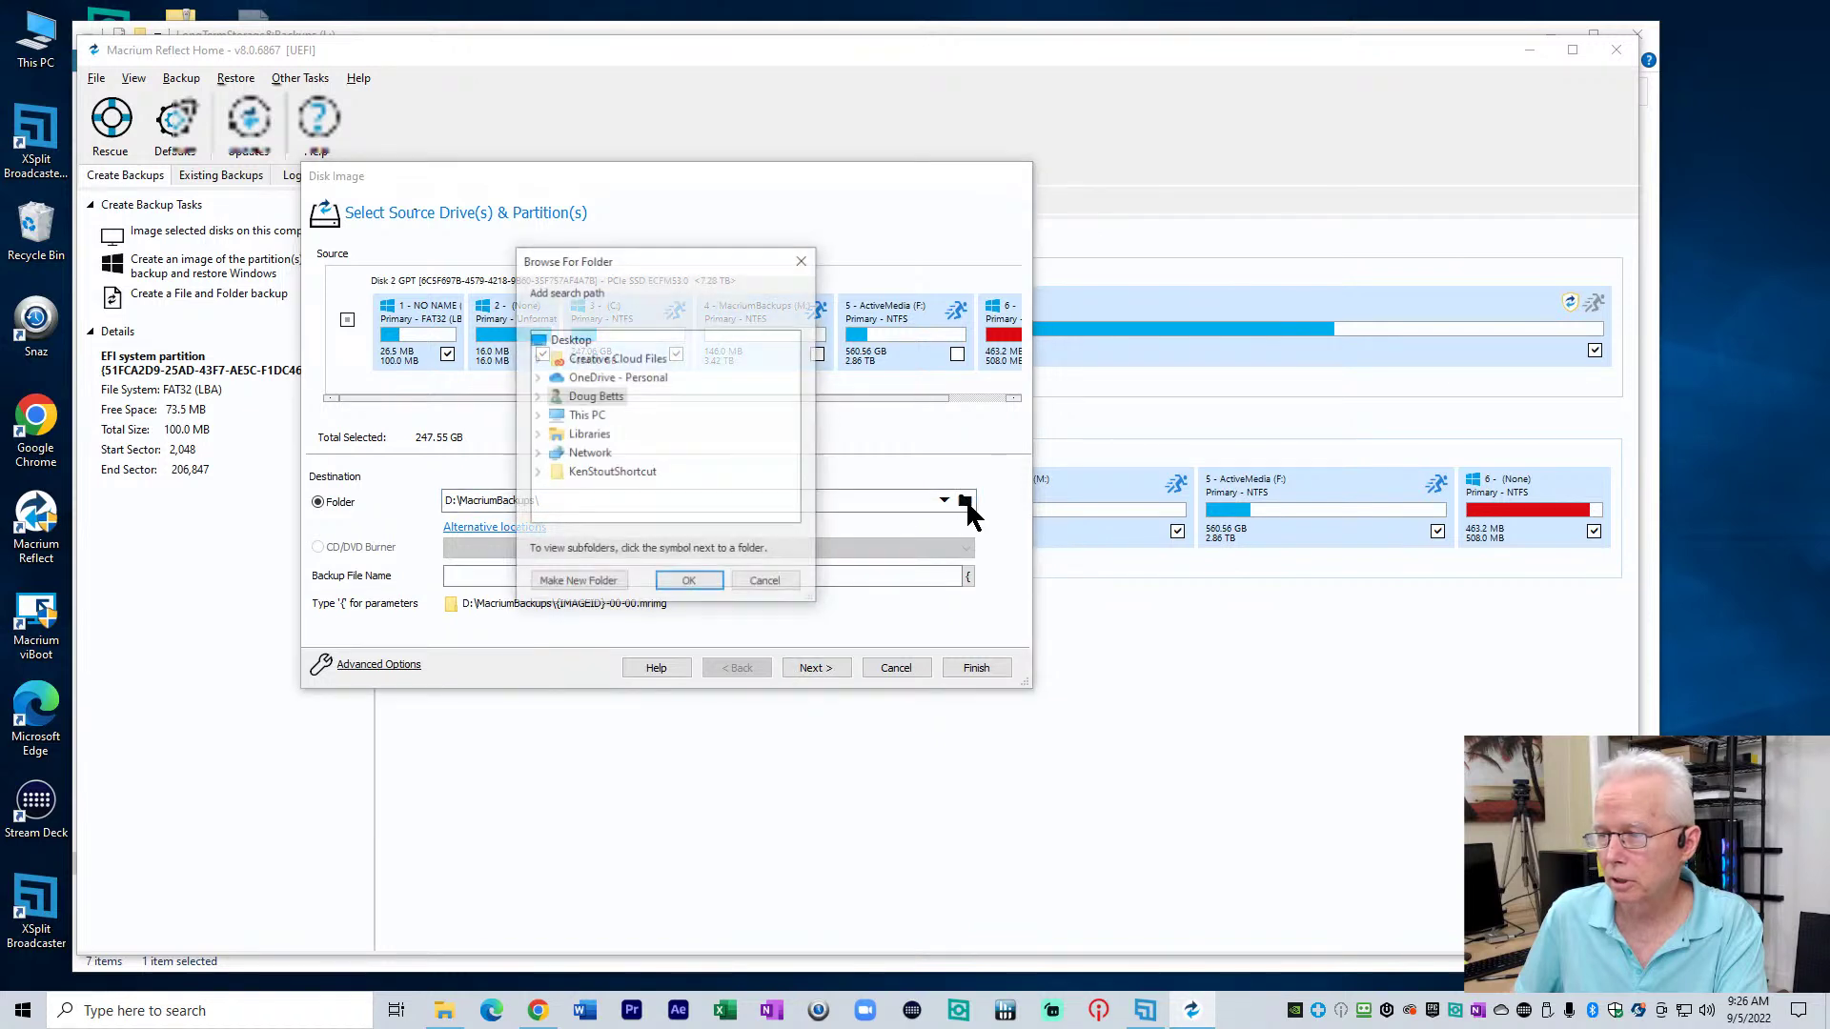
{"action": "left_click", "coordinate": [540, 416]}
{"action": "scroll", "coordinate": [562, 472], "scroll_direction": "down", "scroll_amount": 2}
{"action": "left_click", "coordinate": [554, 434]}
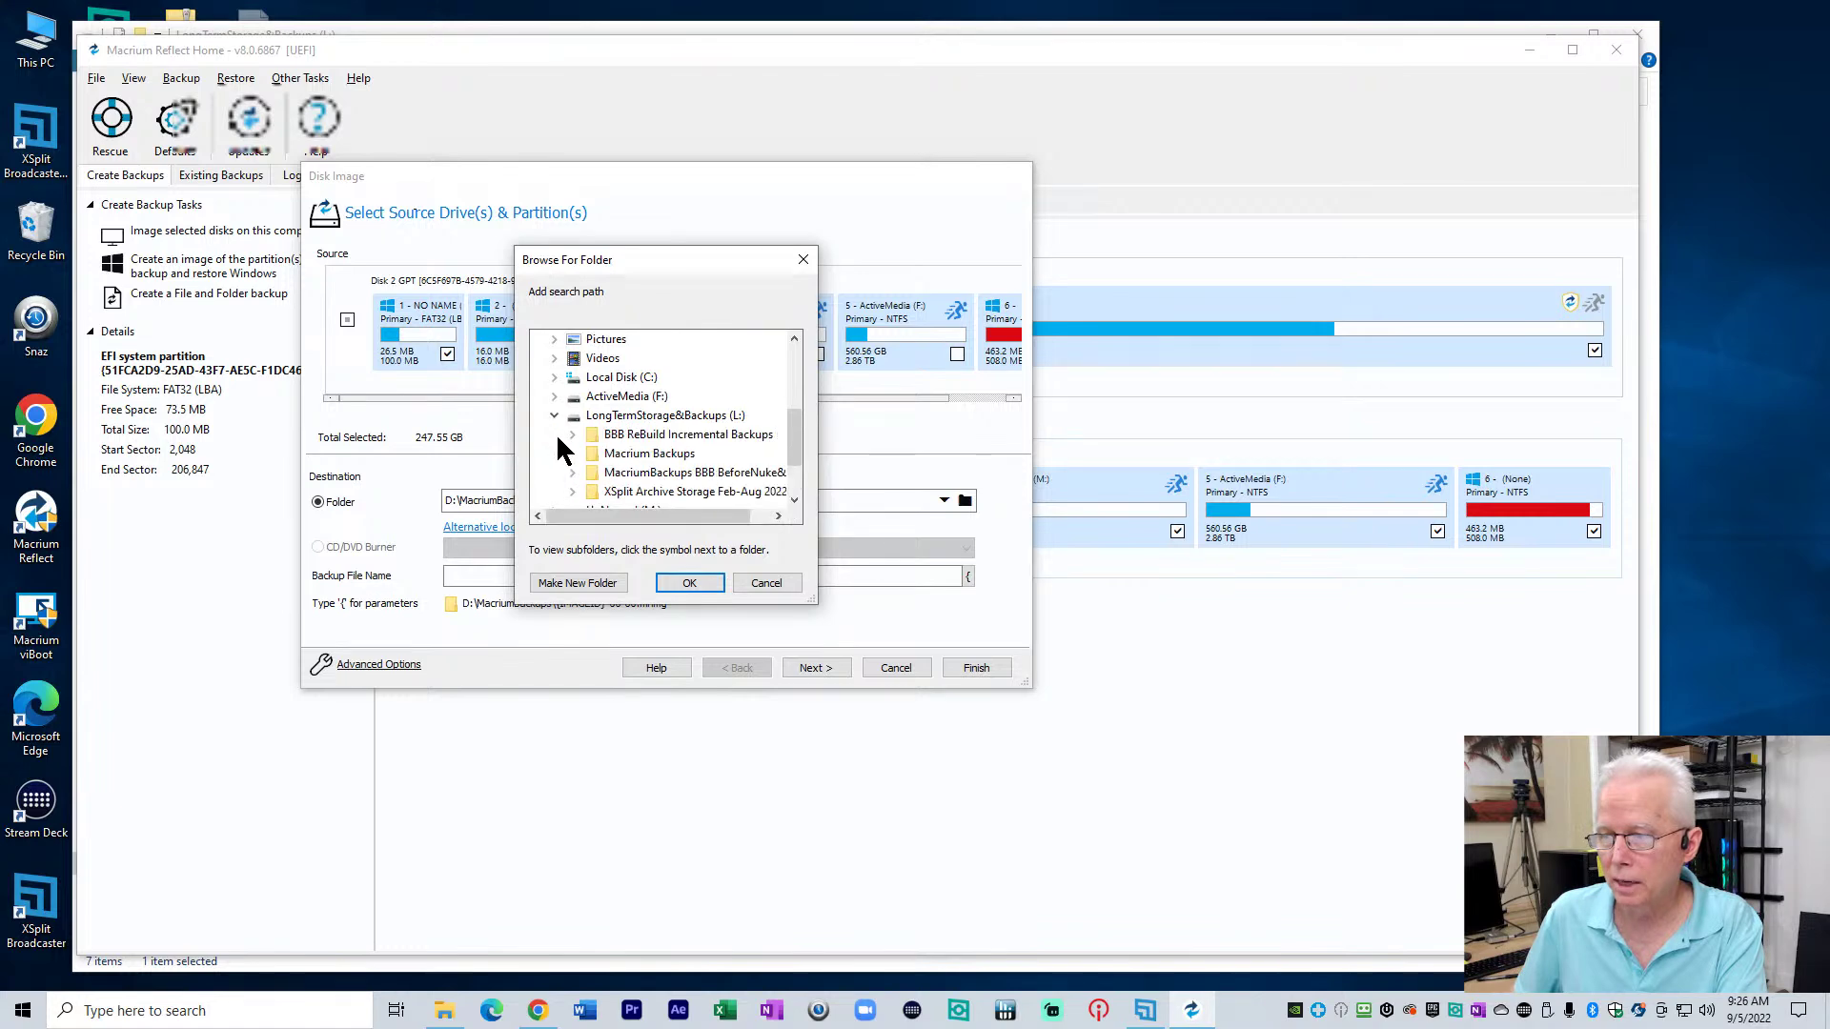
{"action": "left_click", "coordinate": [644, 455]}
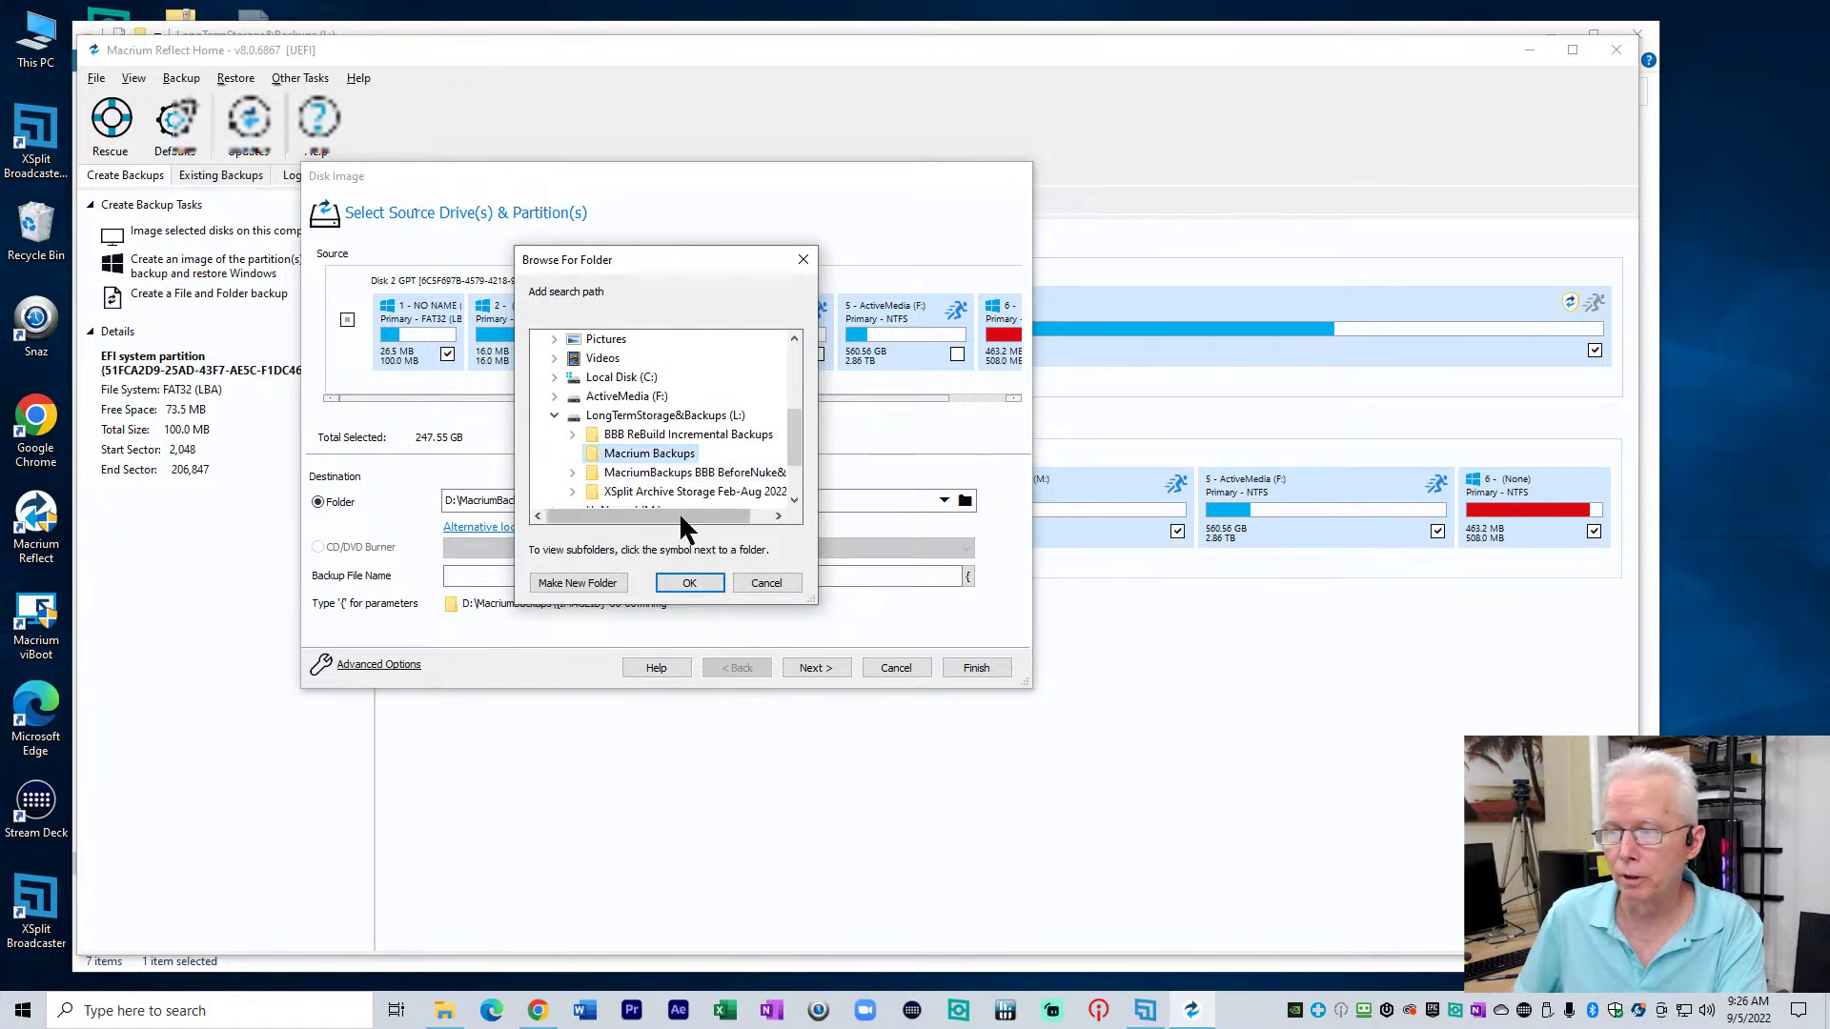
{"action": "left_click", "coordinate": [692, 583]}
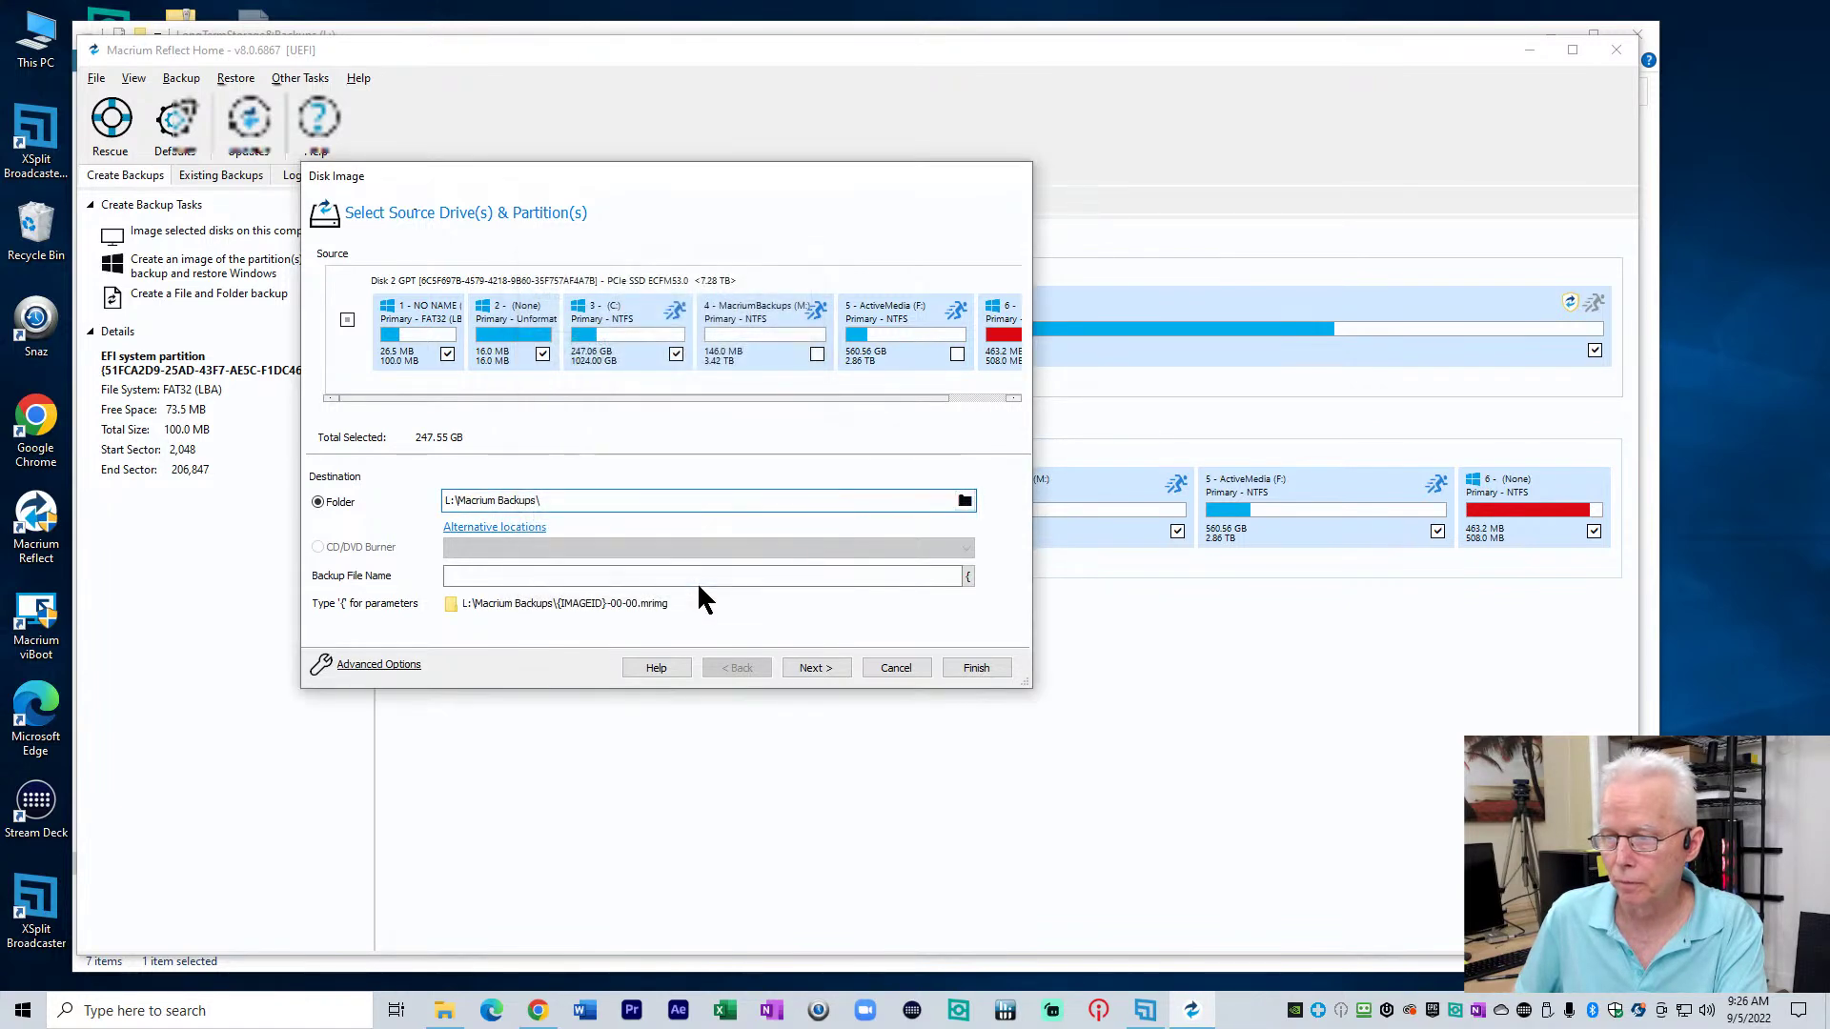
Name the backup file BBB-Cdrive
{"action": "left_click", "coordinate": [574, 577]}
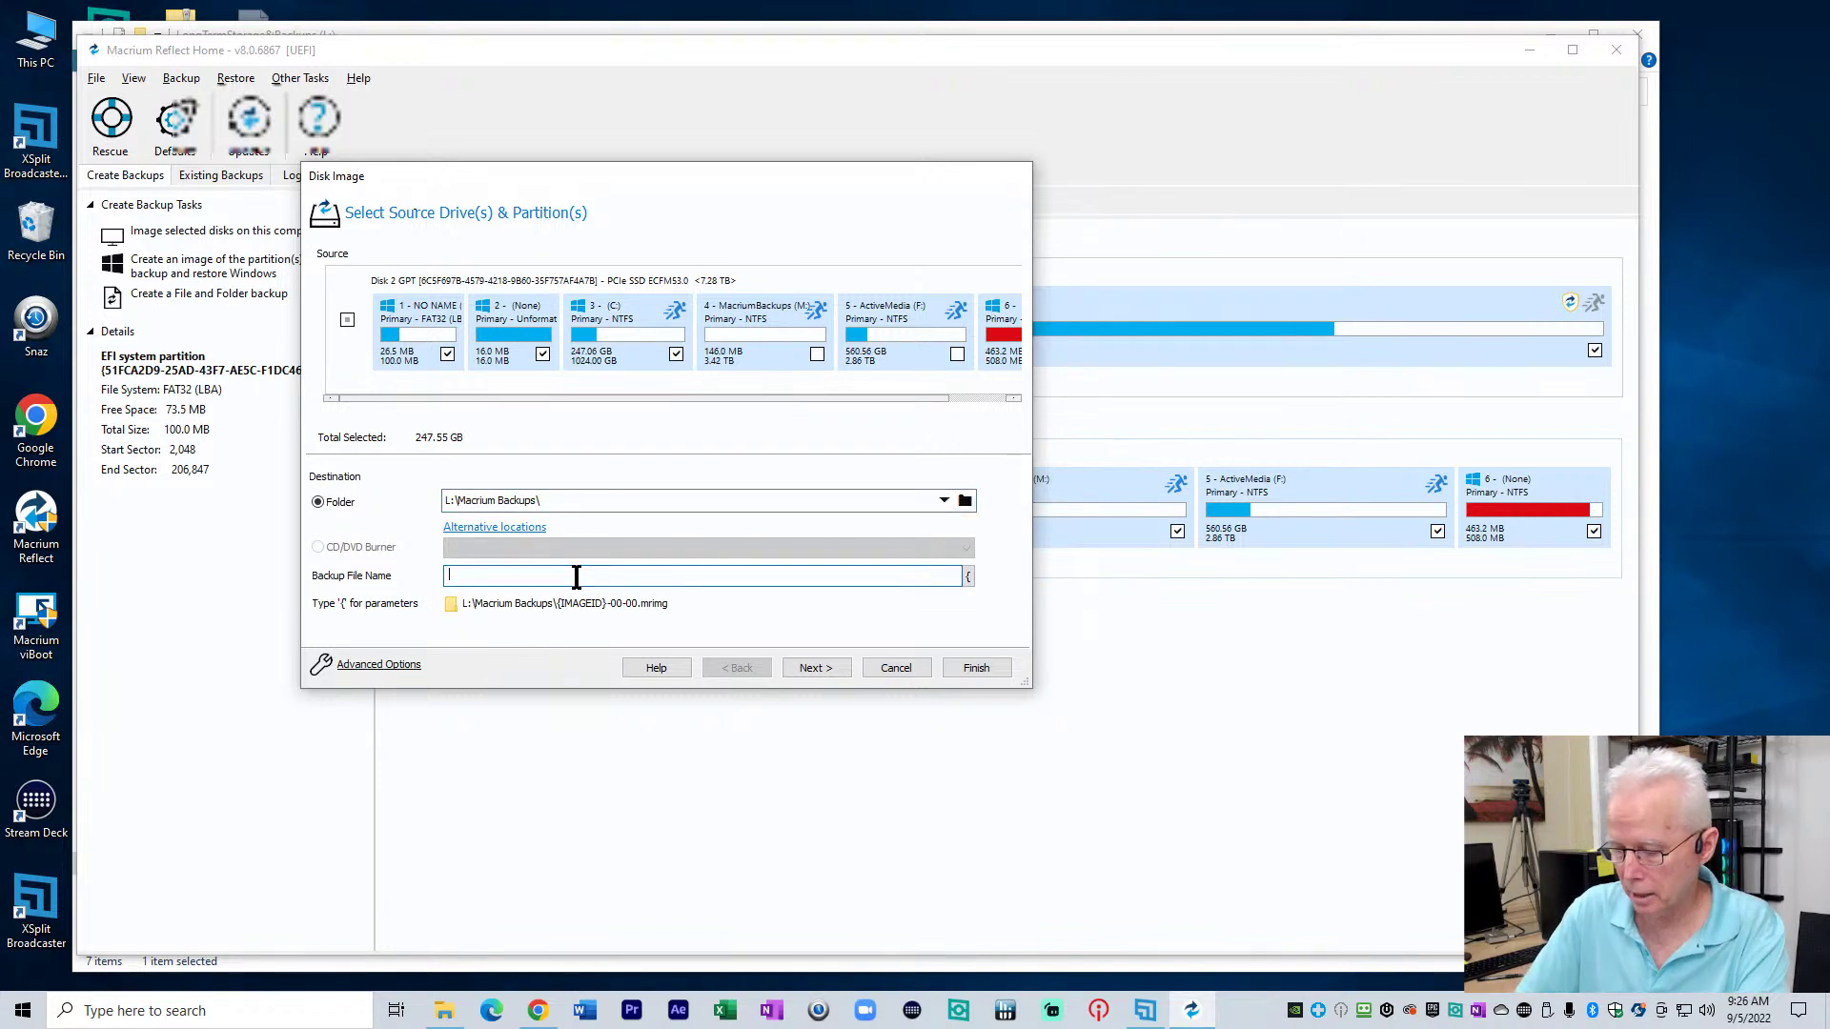
{"action": "type", "text": "BBB"}
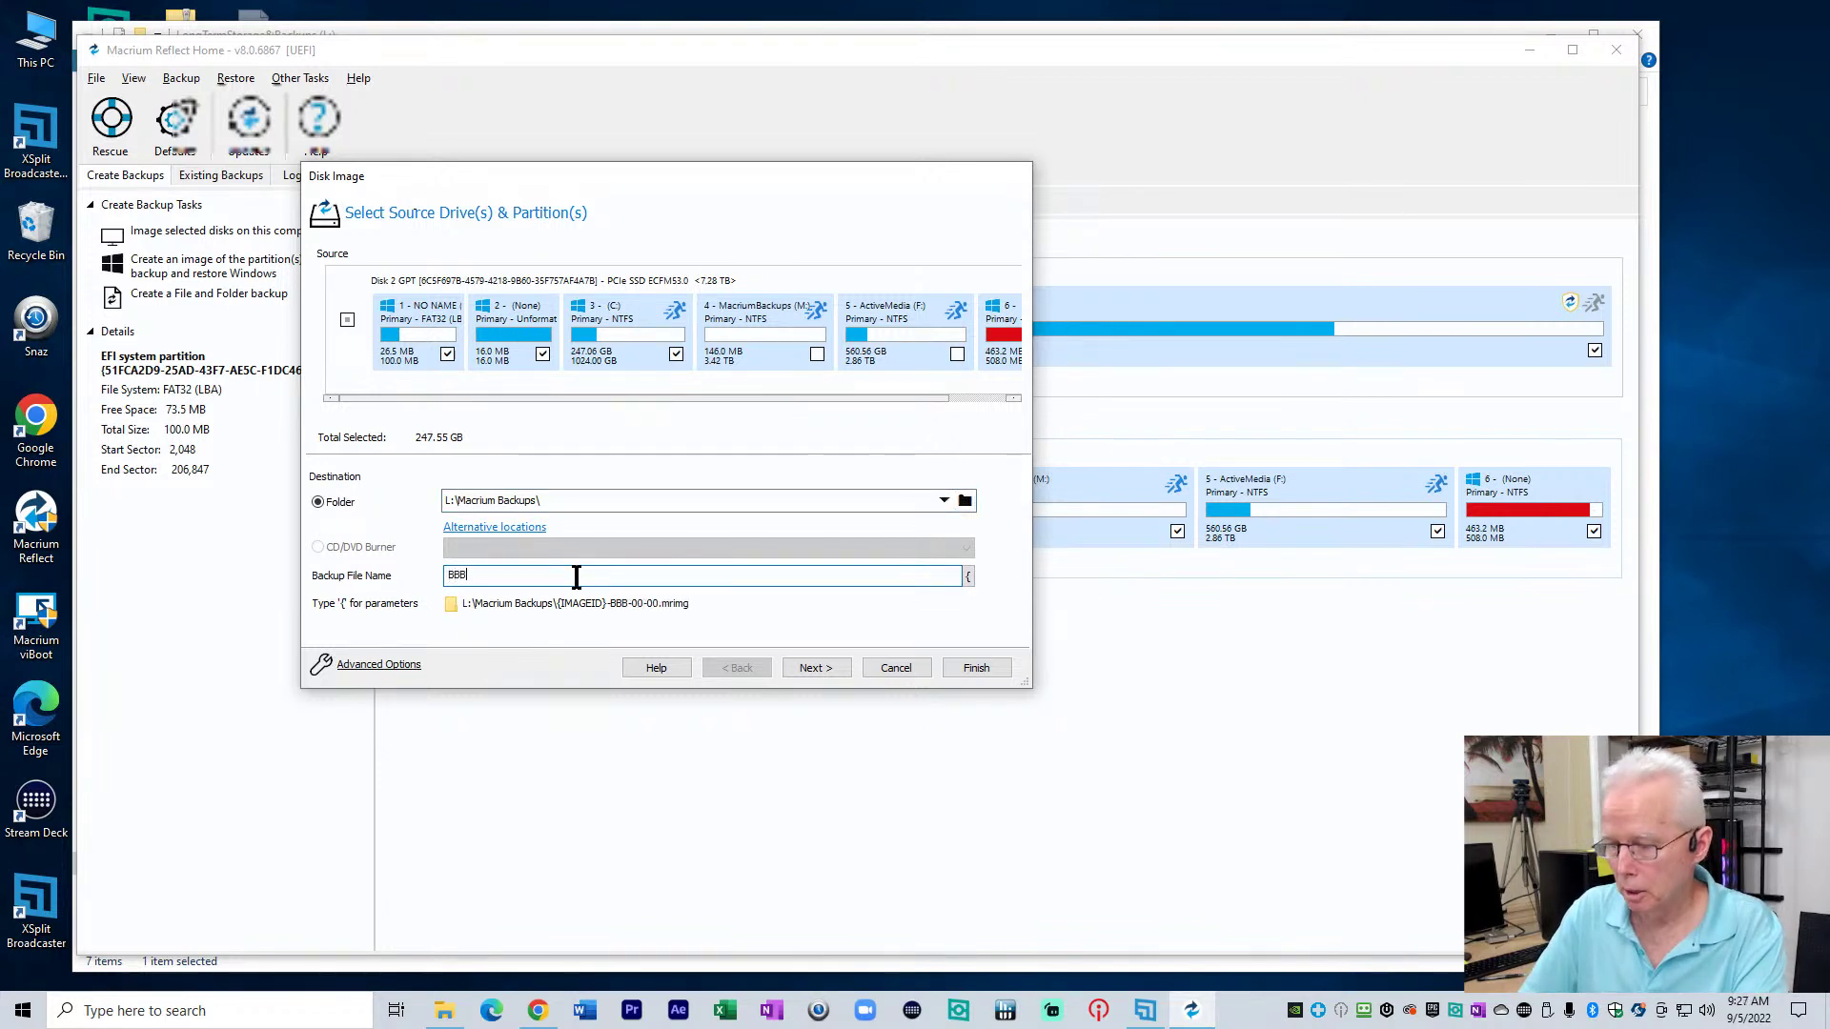
{"action": "type", "text": "-Cdrive"}
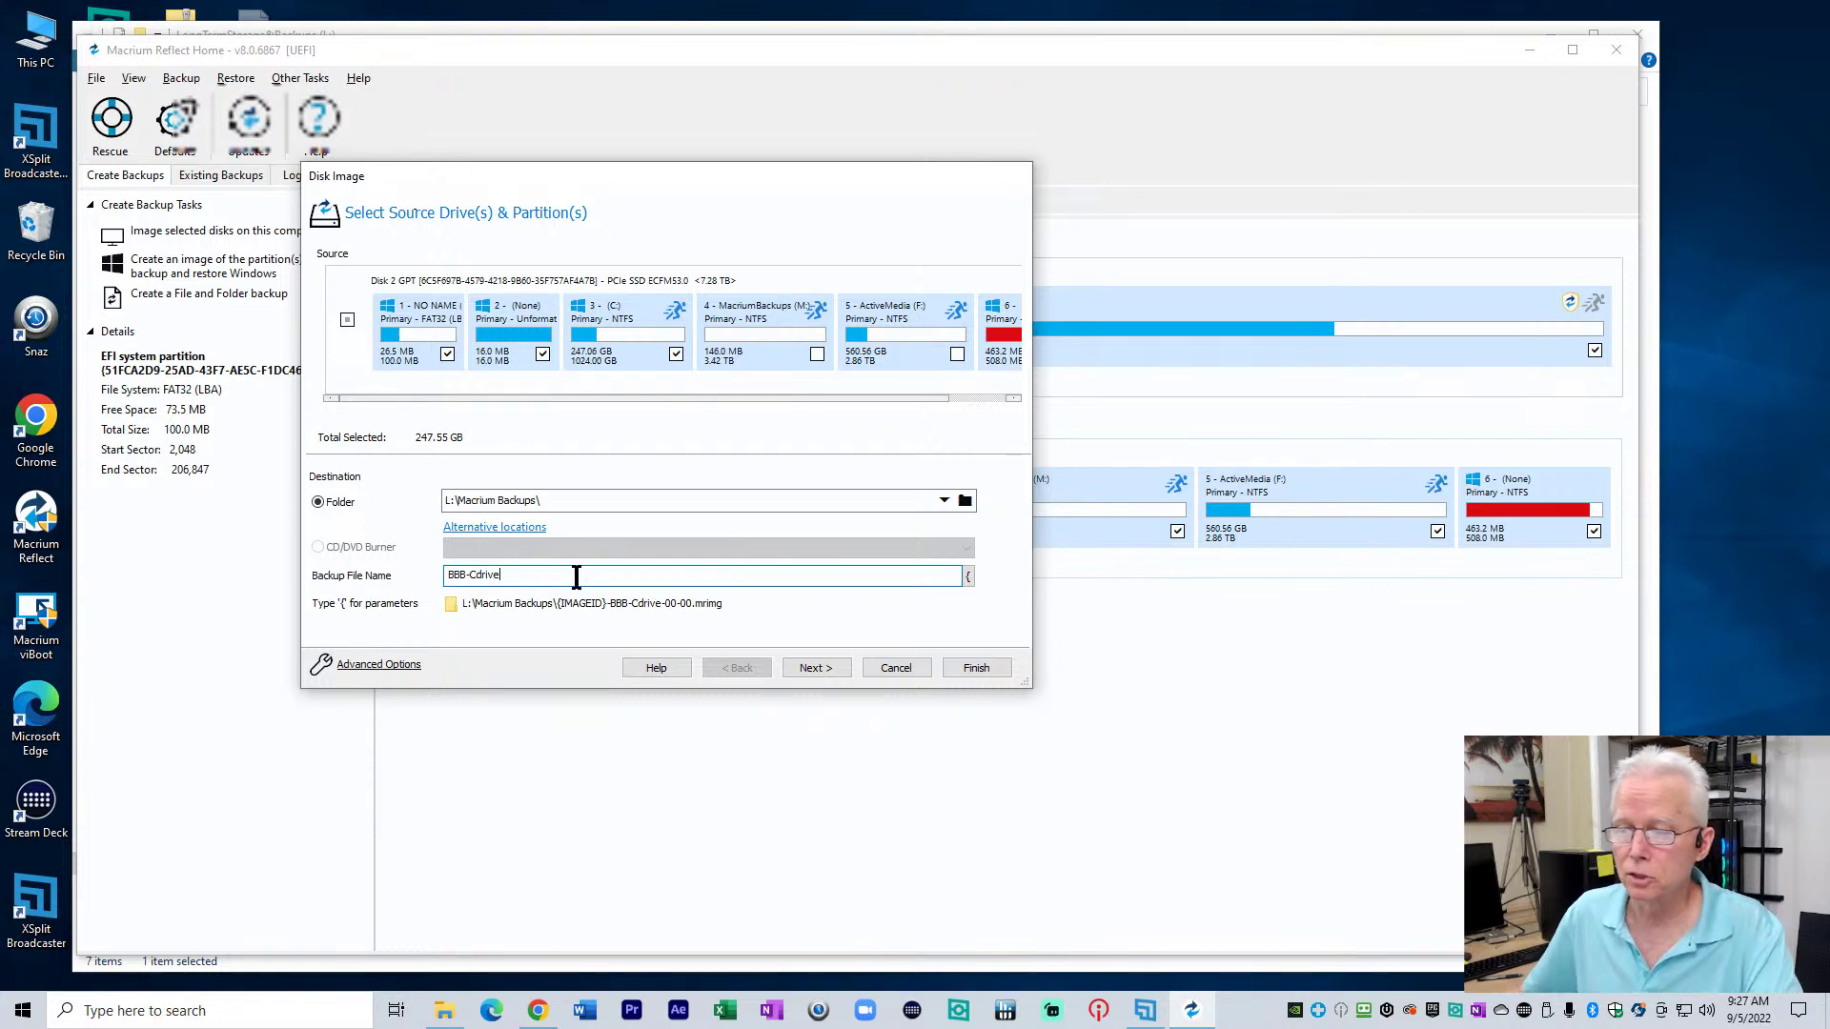
Enable automatic verification of the image or backup file directly after creation in the advanced options
{"action": "left_click", "coordinate": [381, 665]}
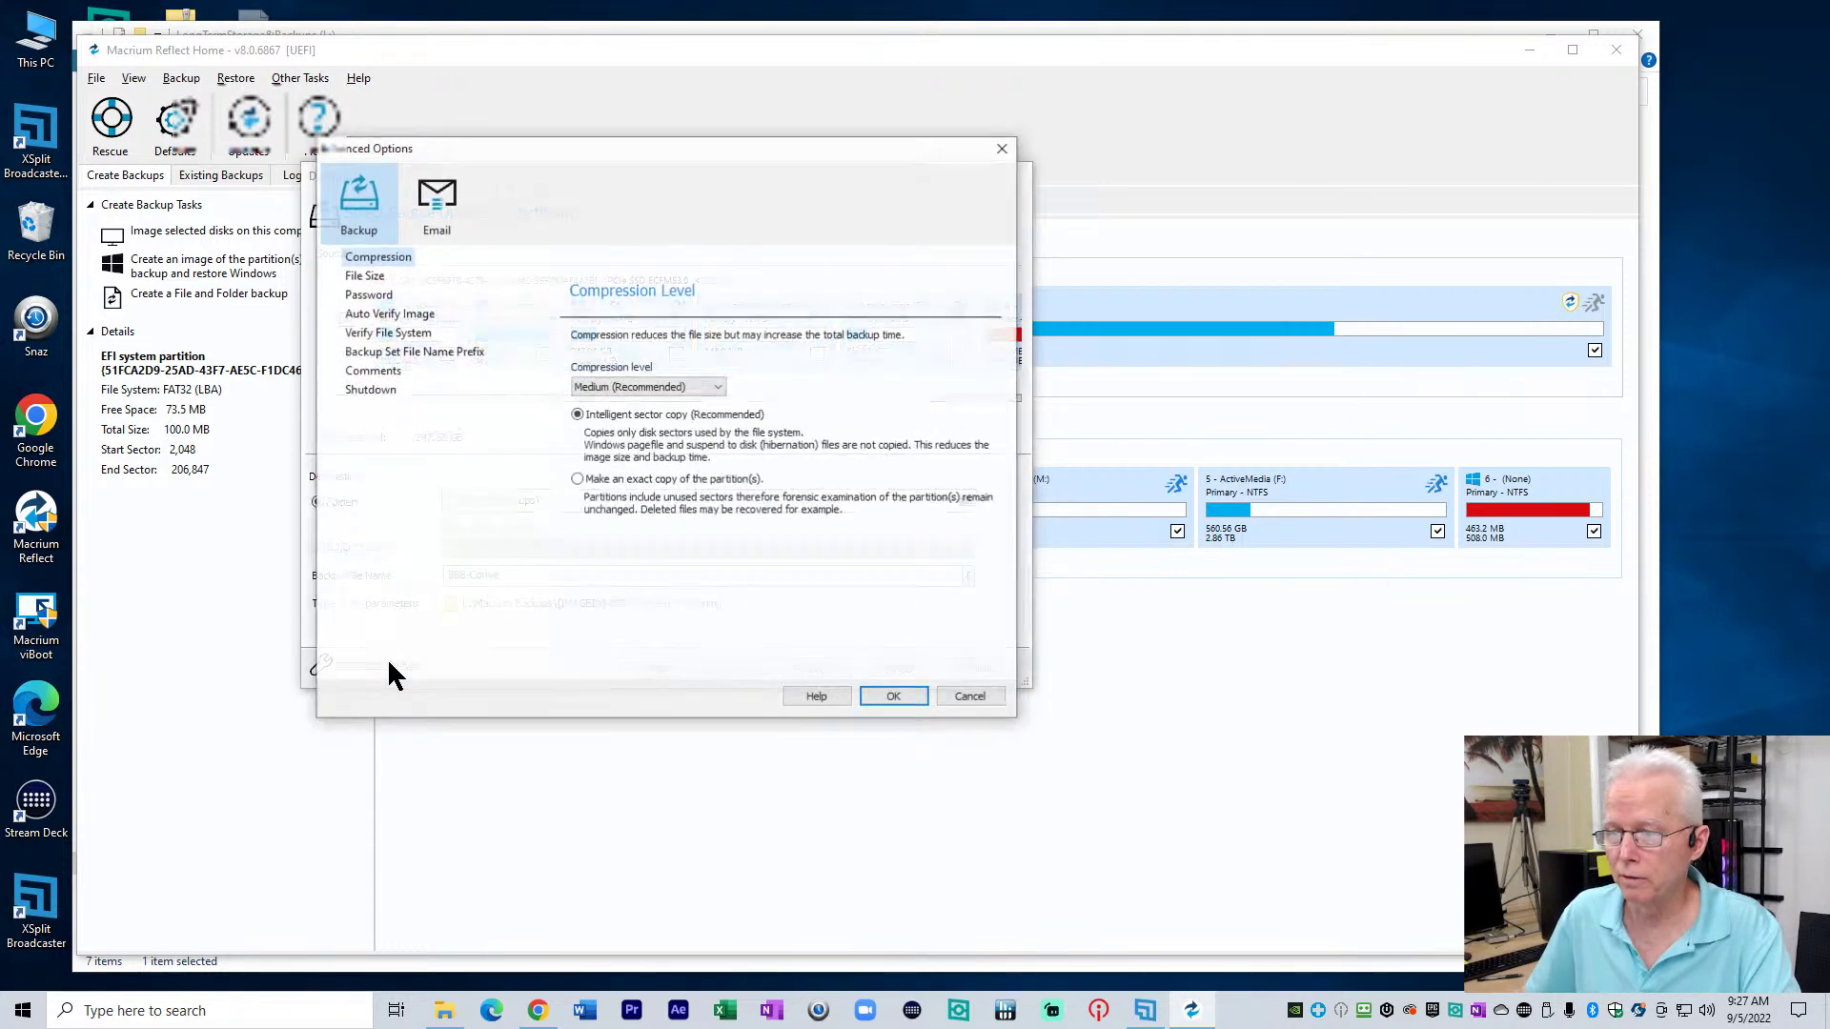
{"action": "left_click", "coordinate": [375, 316]}
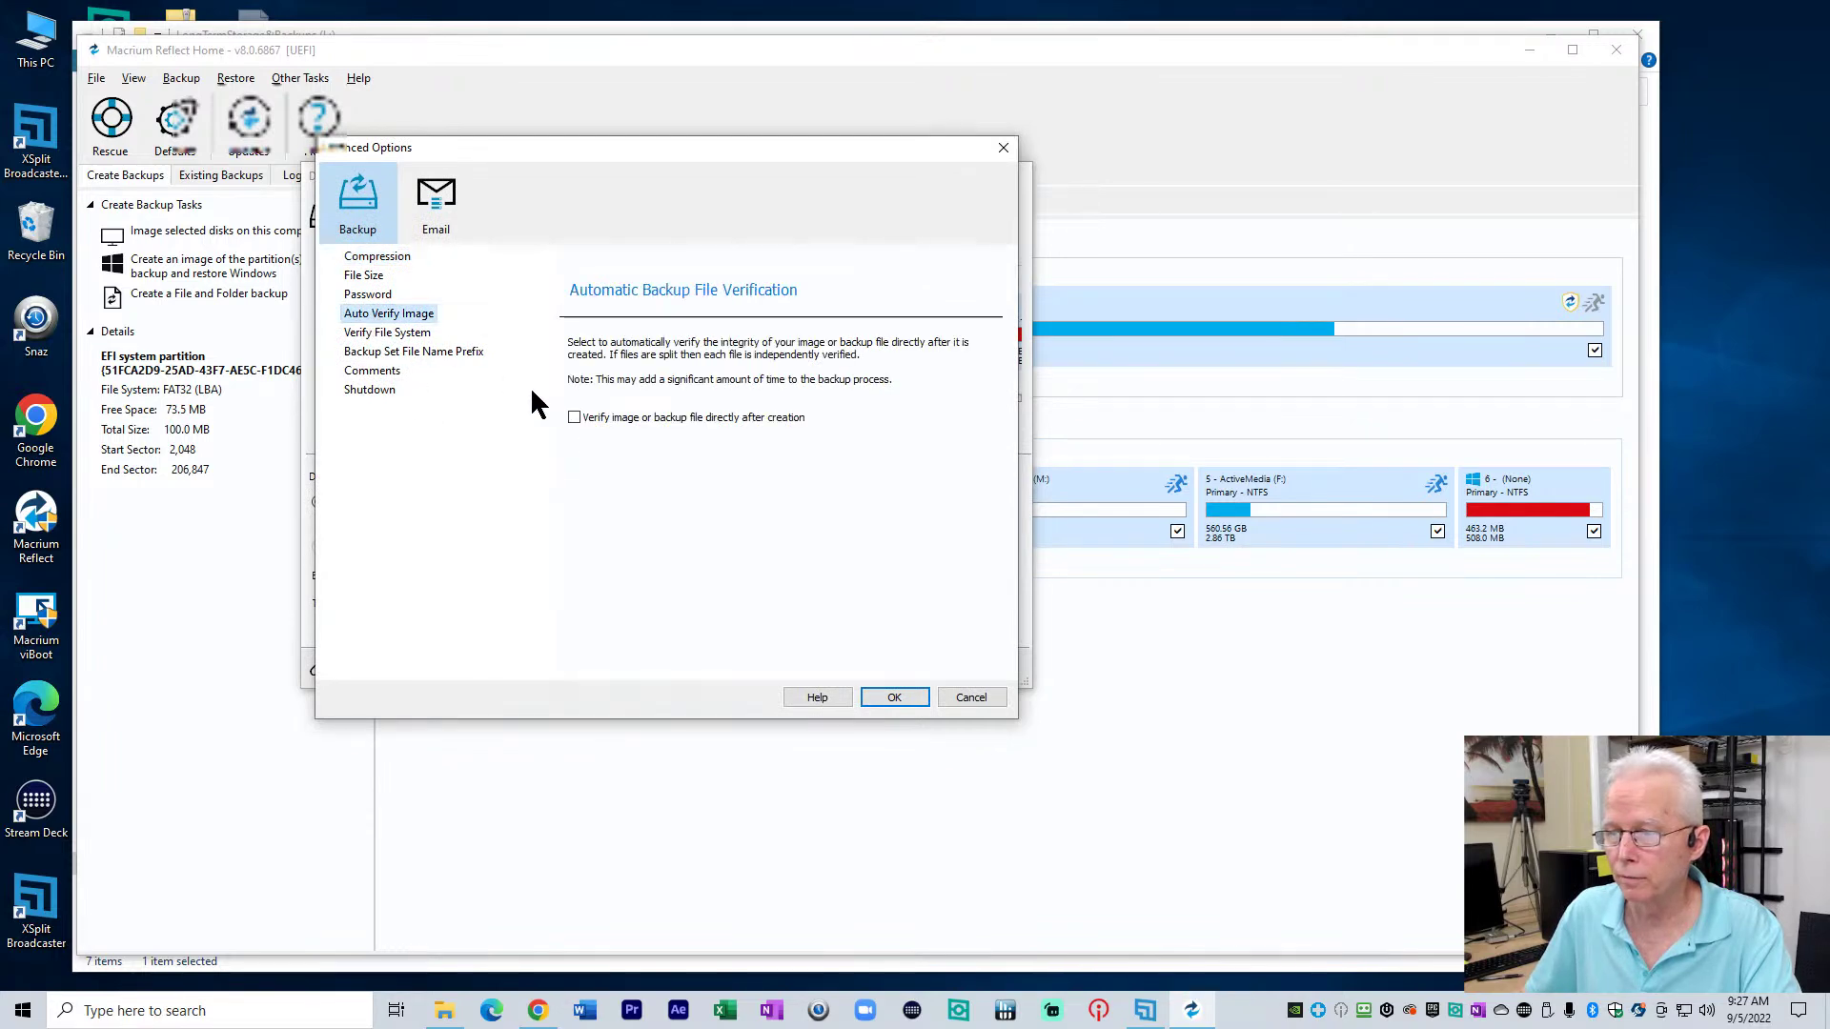
{"action": "left_click", "coordinate": [574, 418]}
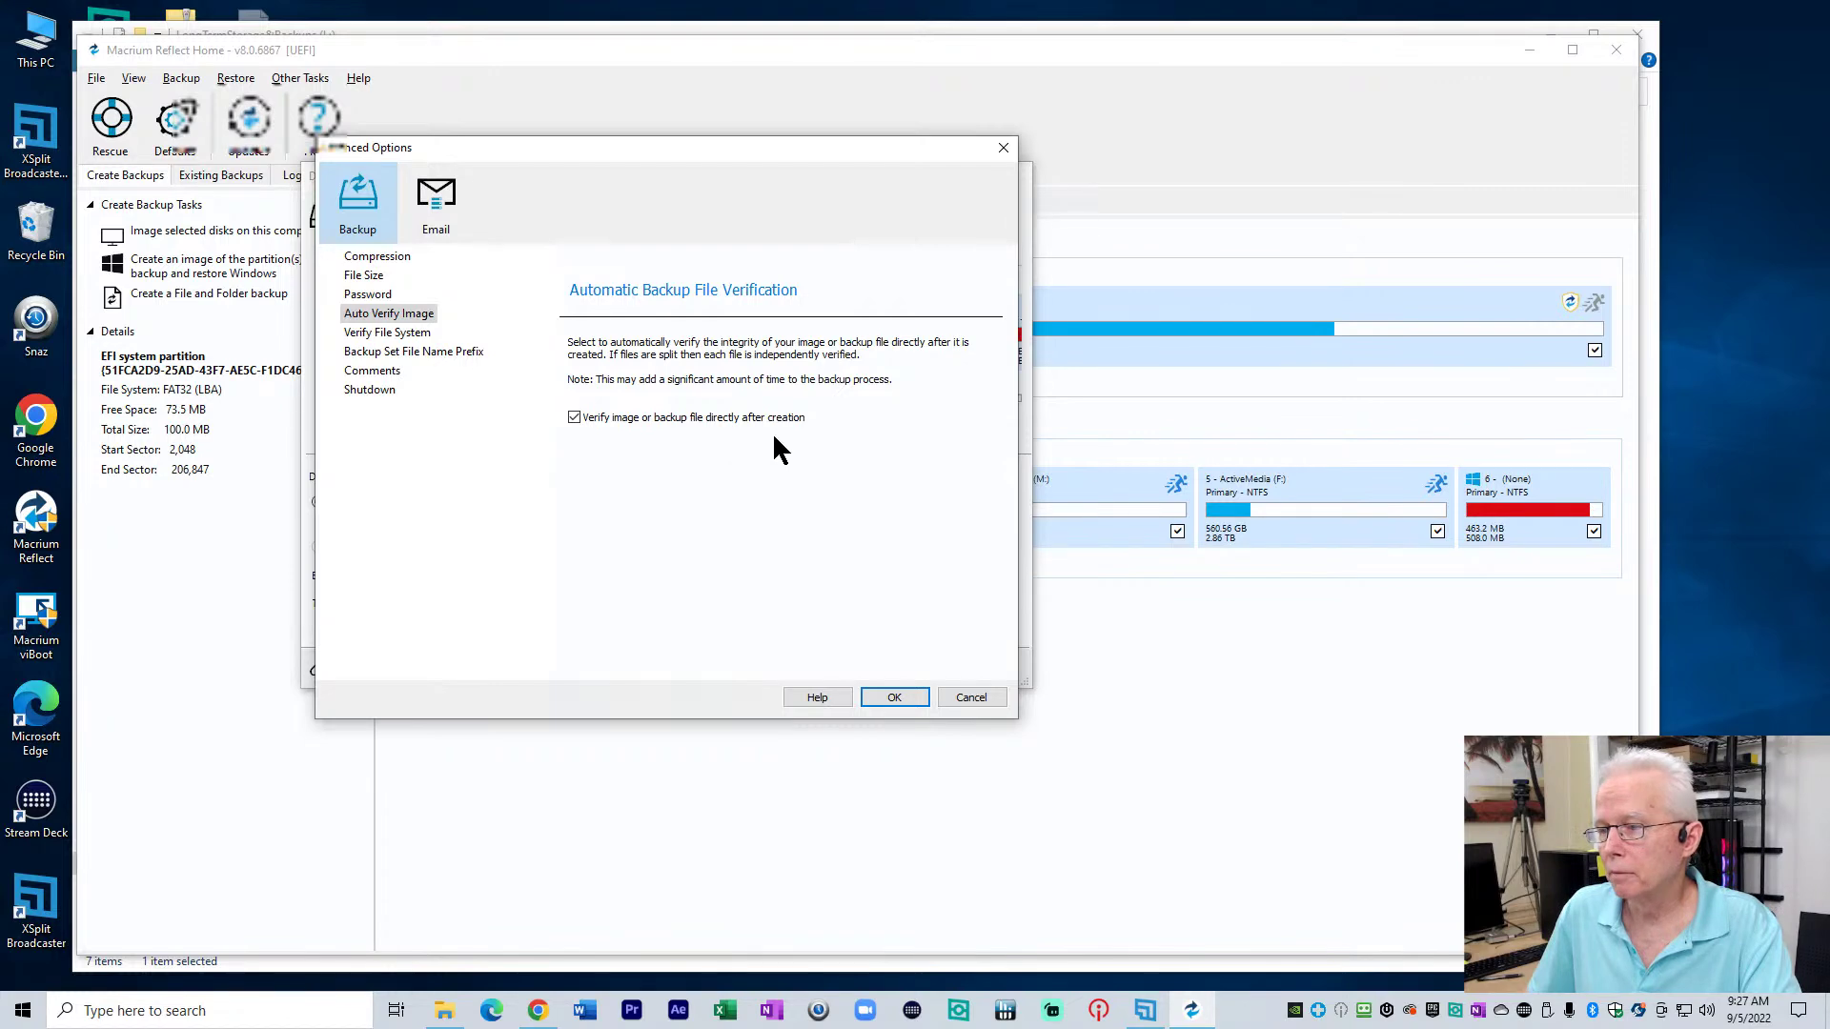
{"action": "left_click", "coordinate": [894, 696]}
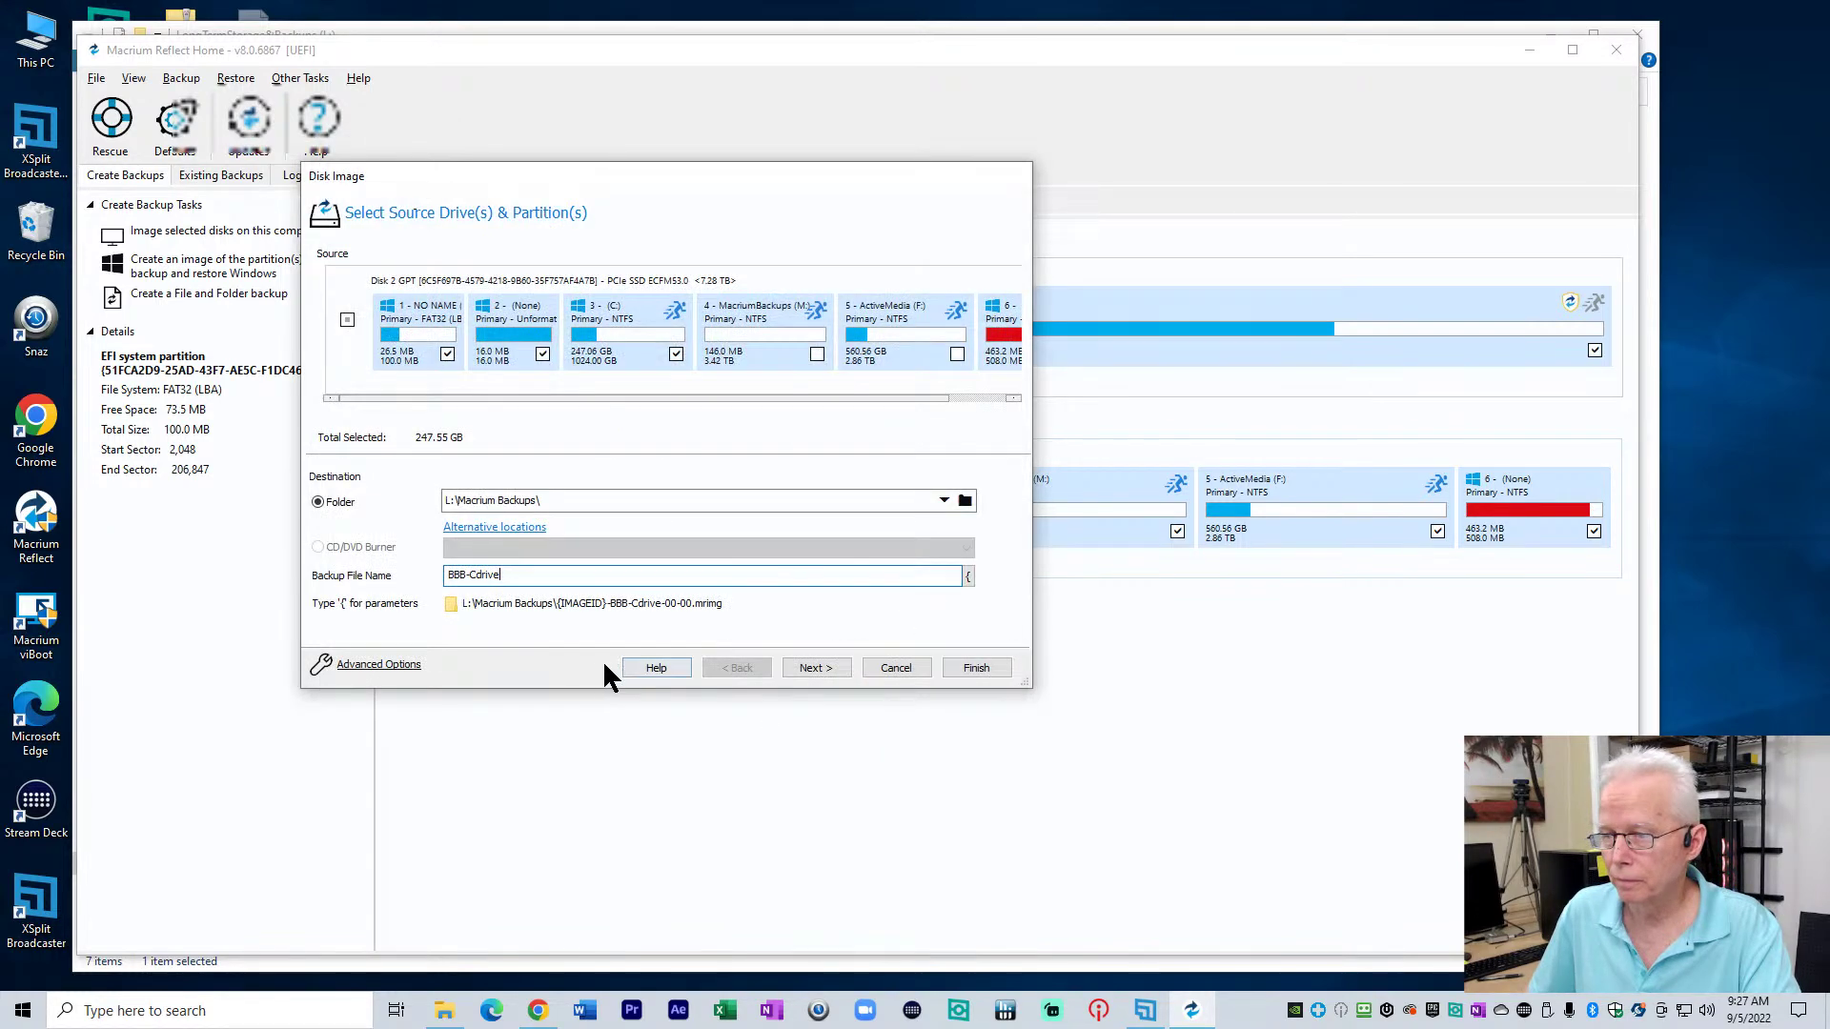
Proceed to the backup plan and apply the Grandfather, Father, Son template
{"action": "left_click", "coordinate": [823, 670]}
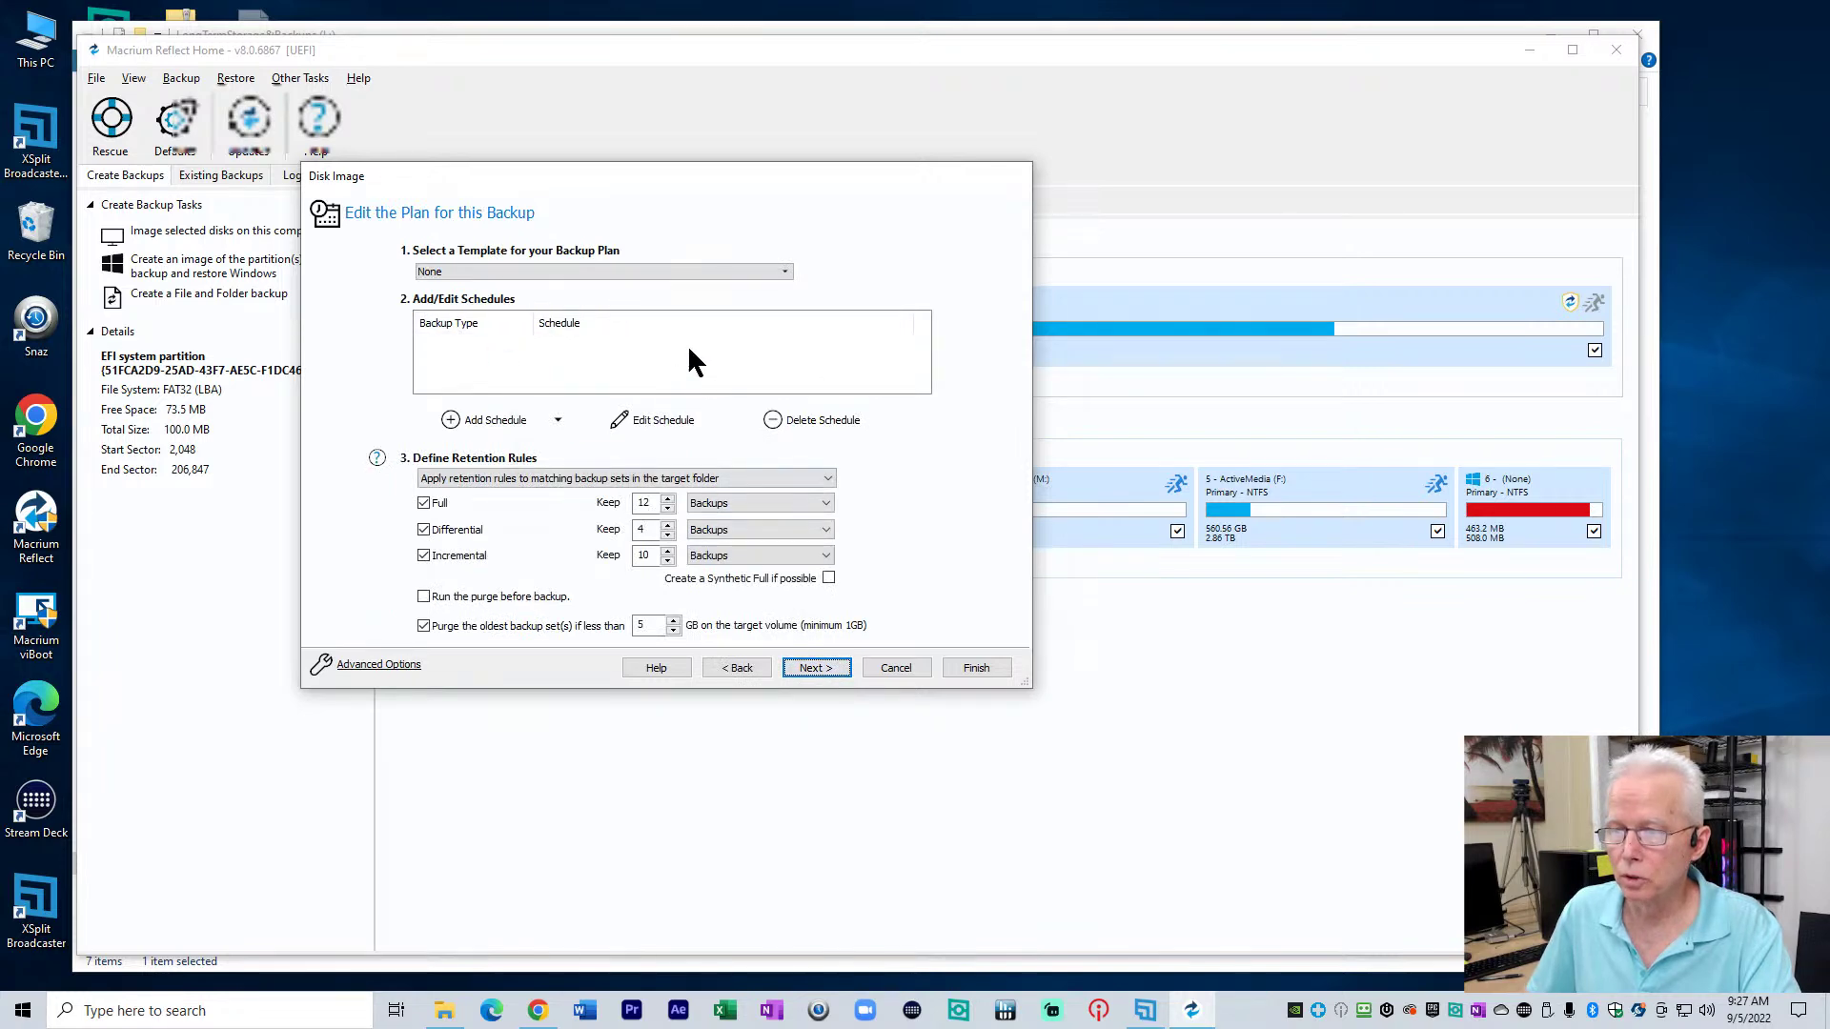
{"action": "left_click", "coordinate": [787, 276]}
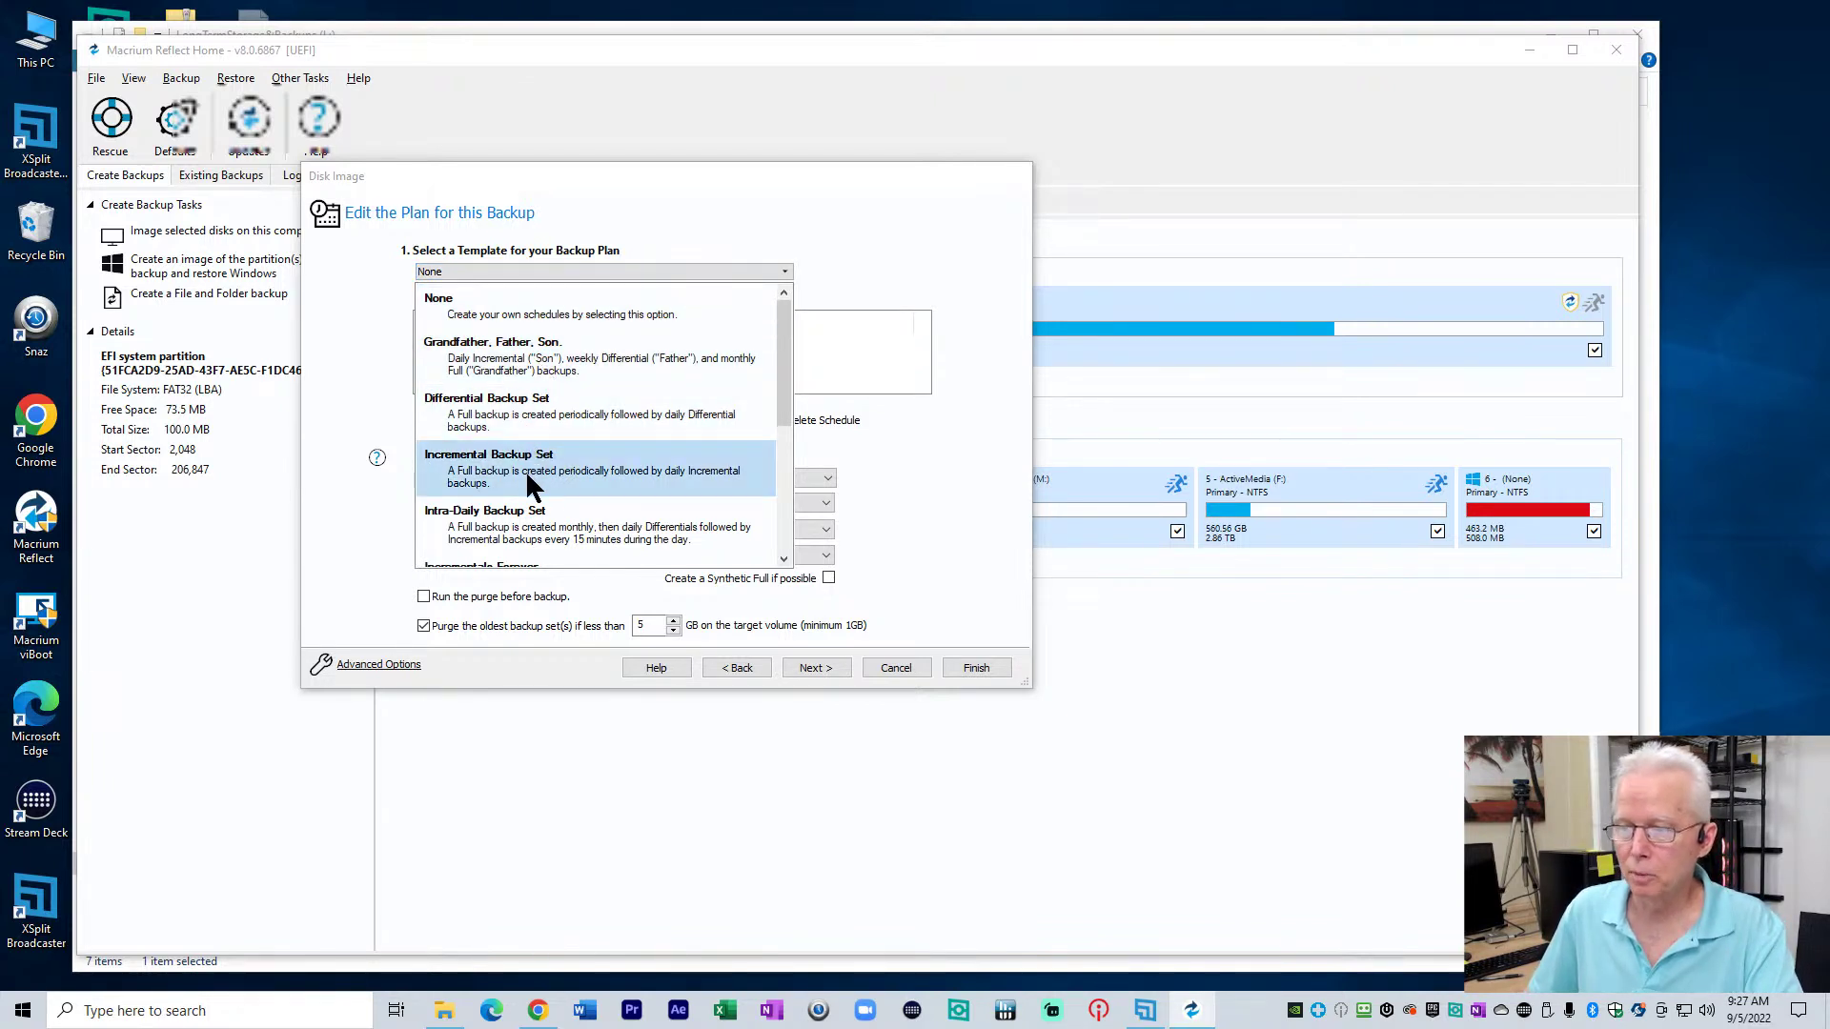
{"action": "scroll", "coordinate": [537, 522], "scroll_direction": "down", "scroll_amount": 3}
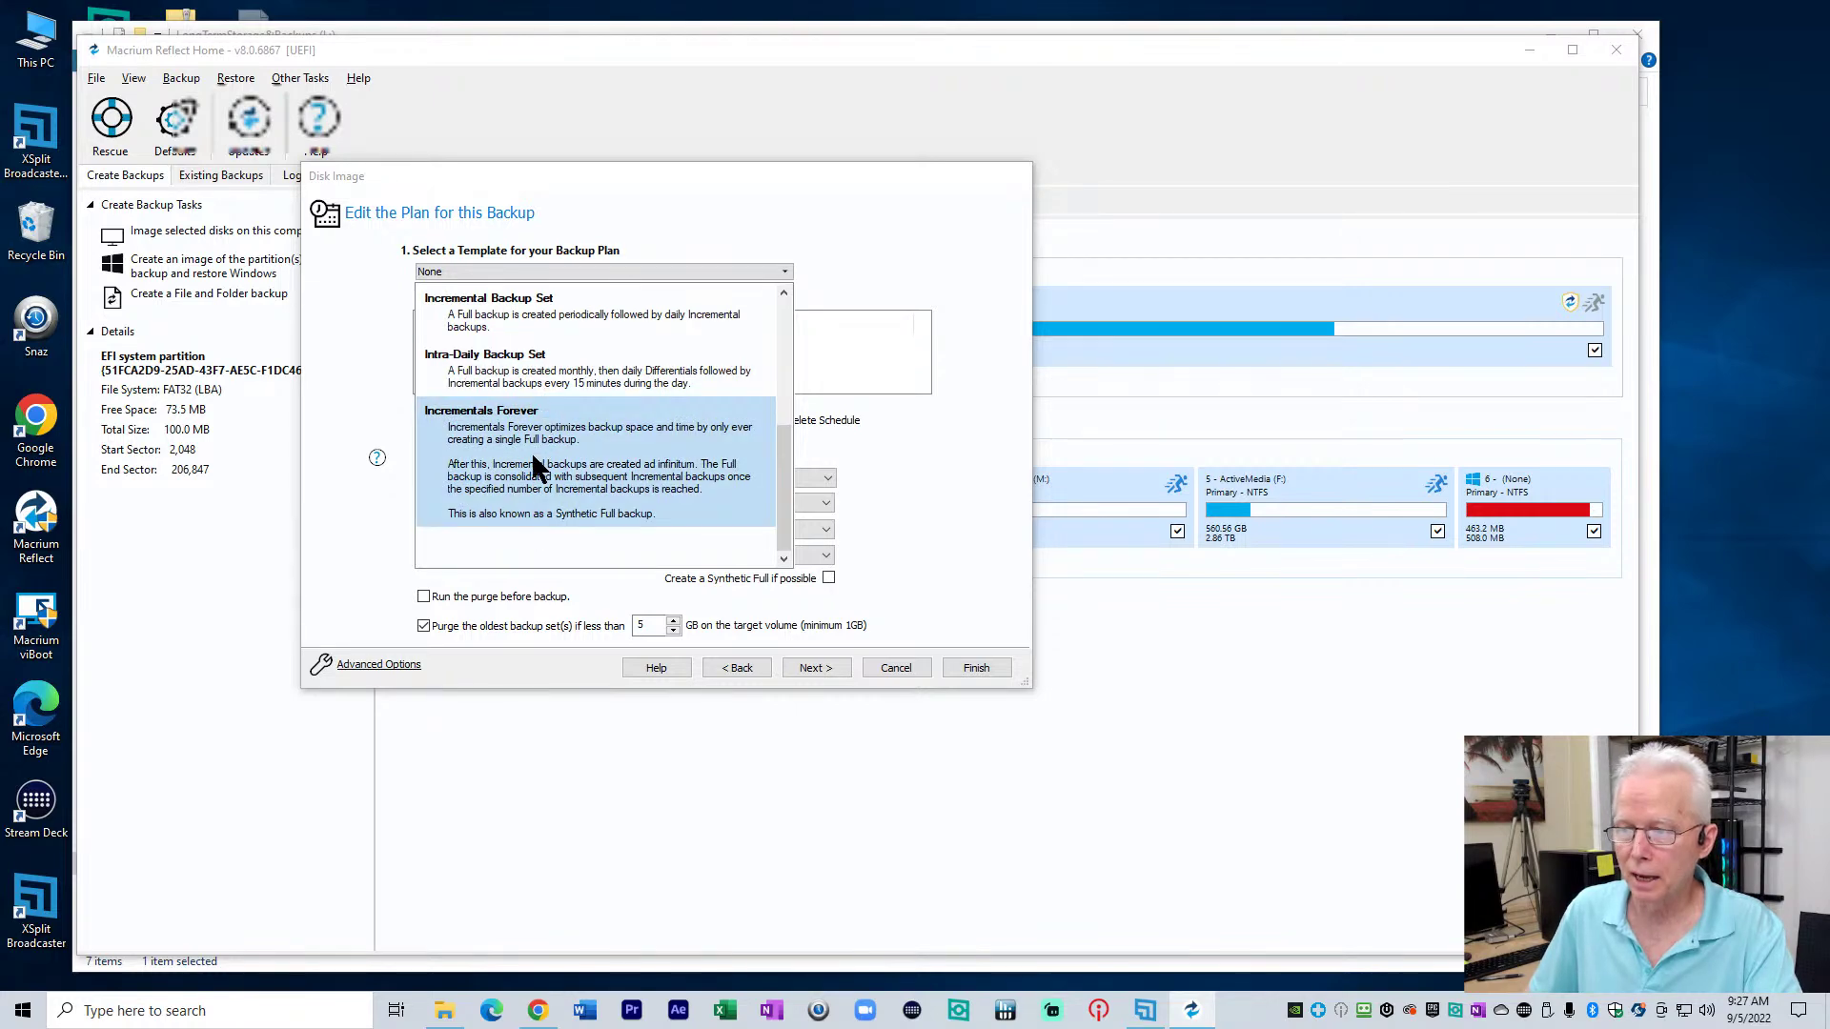
{"action": "scroll", "coordinate": [533, 460], "scroll_direction": "up", "scroll_amount": 3}
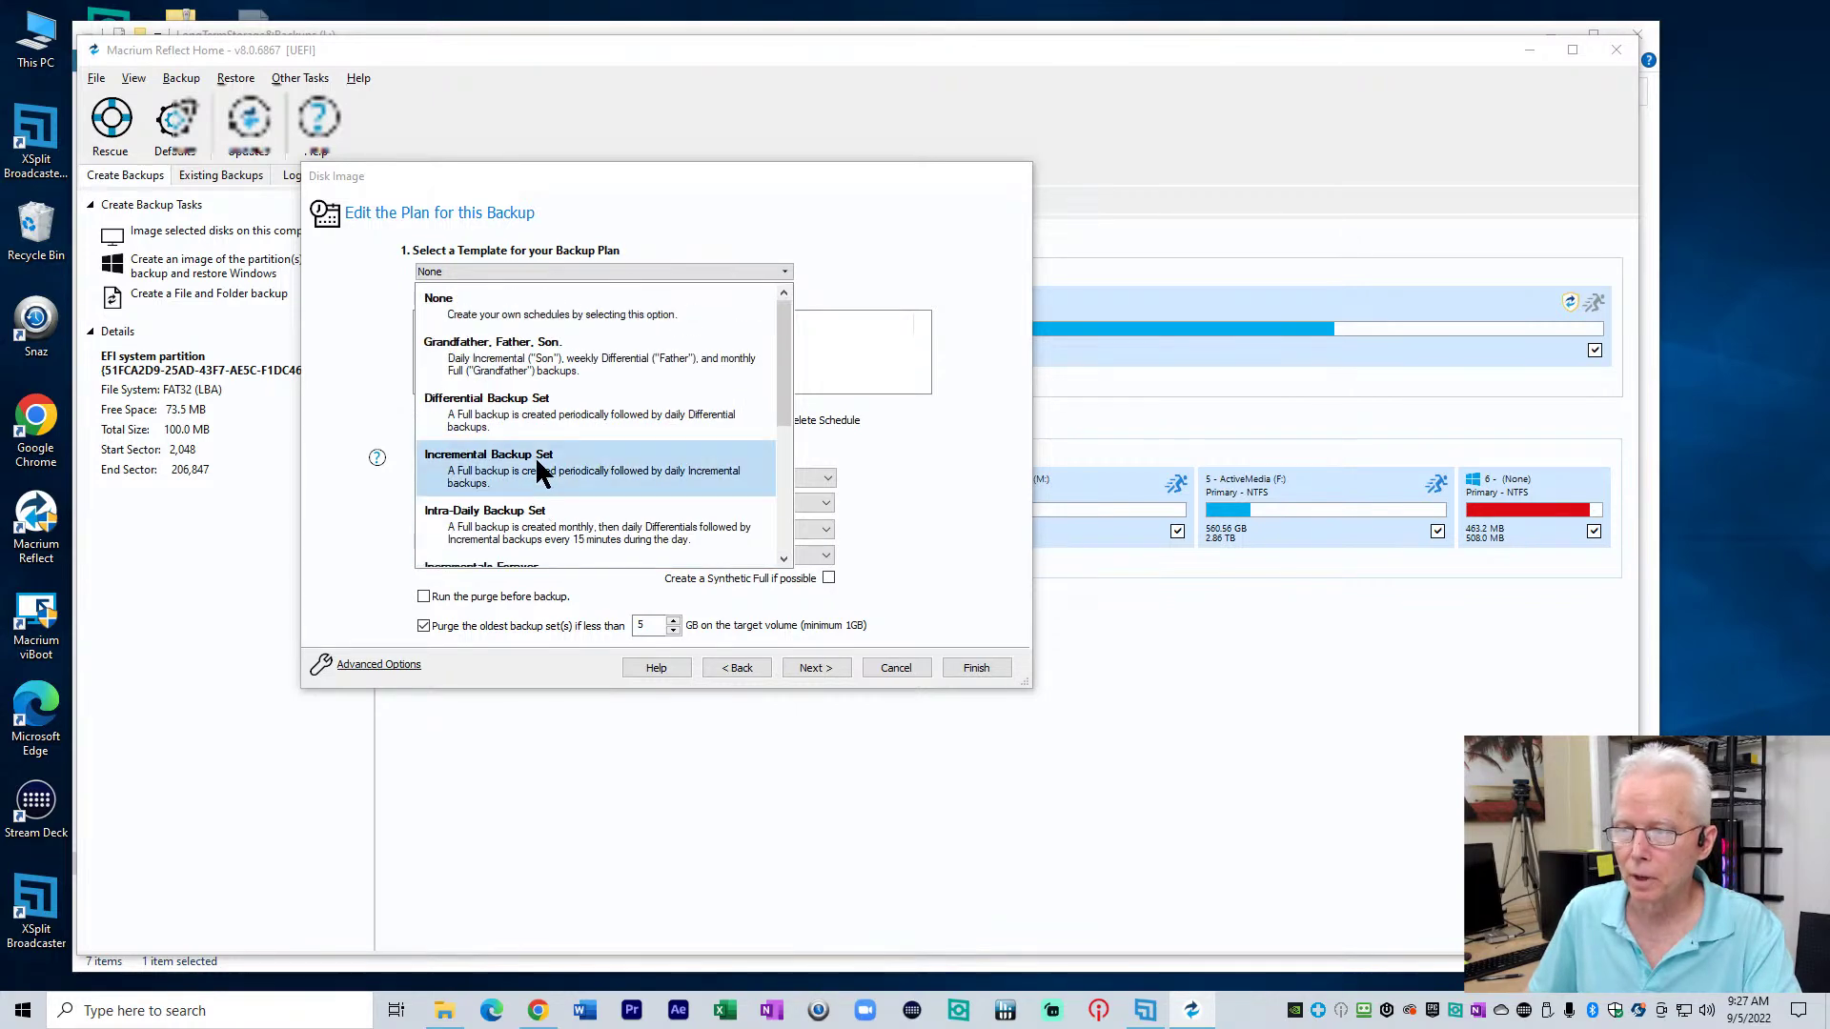
{"action": "left_click", "coordinate": [501, 349]}
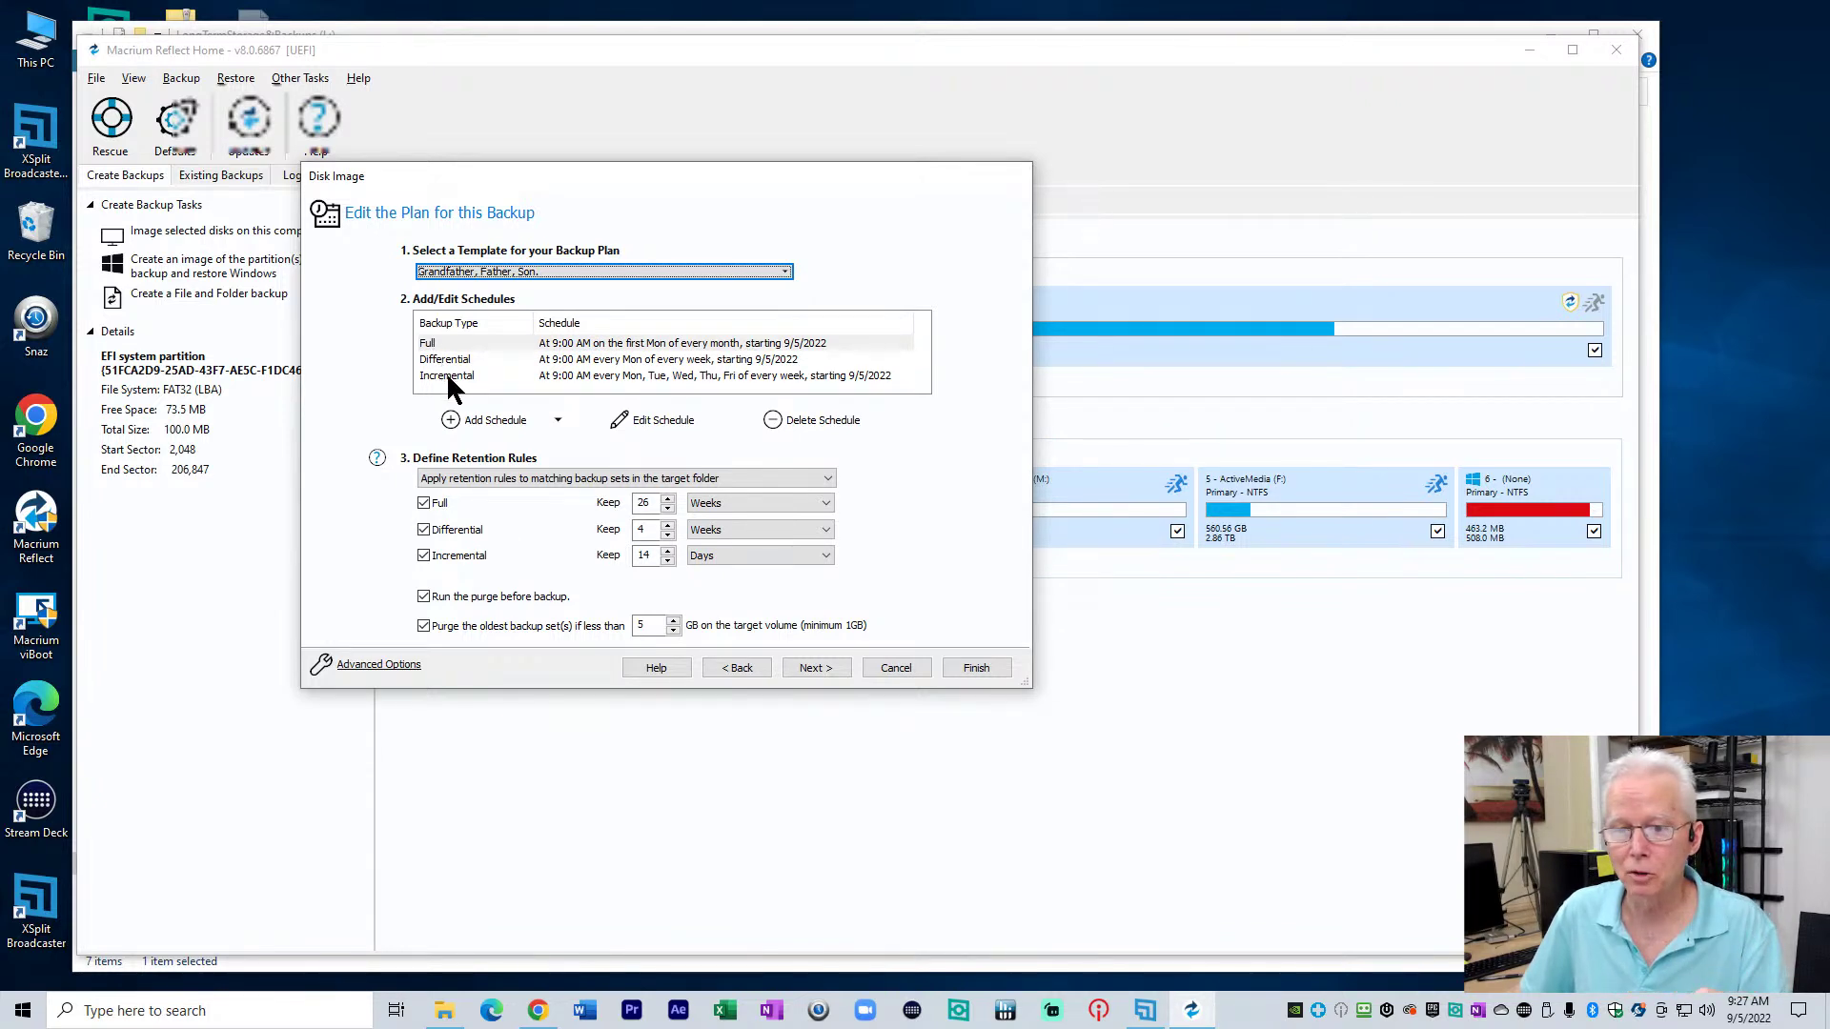
Set the start time of the monthly Full backup schedule to 20:00
{"action": "left_click", "coordinate": [570, 343]}
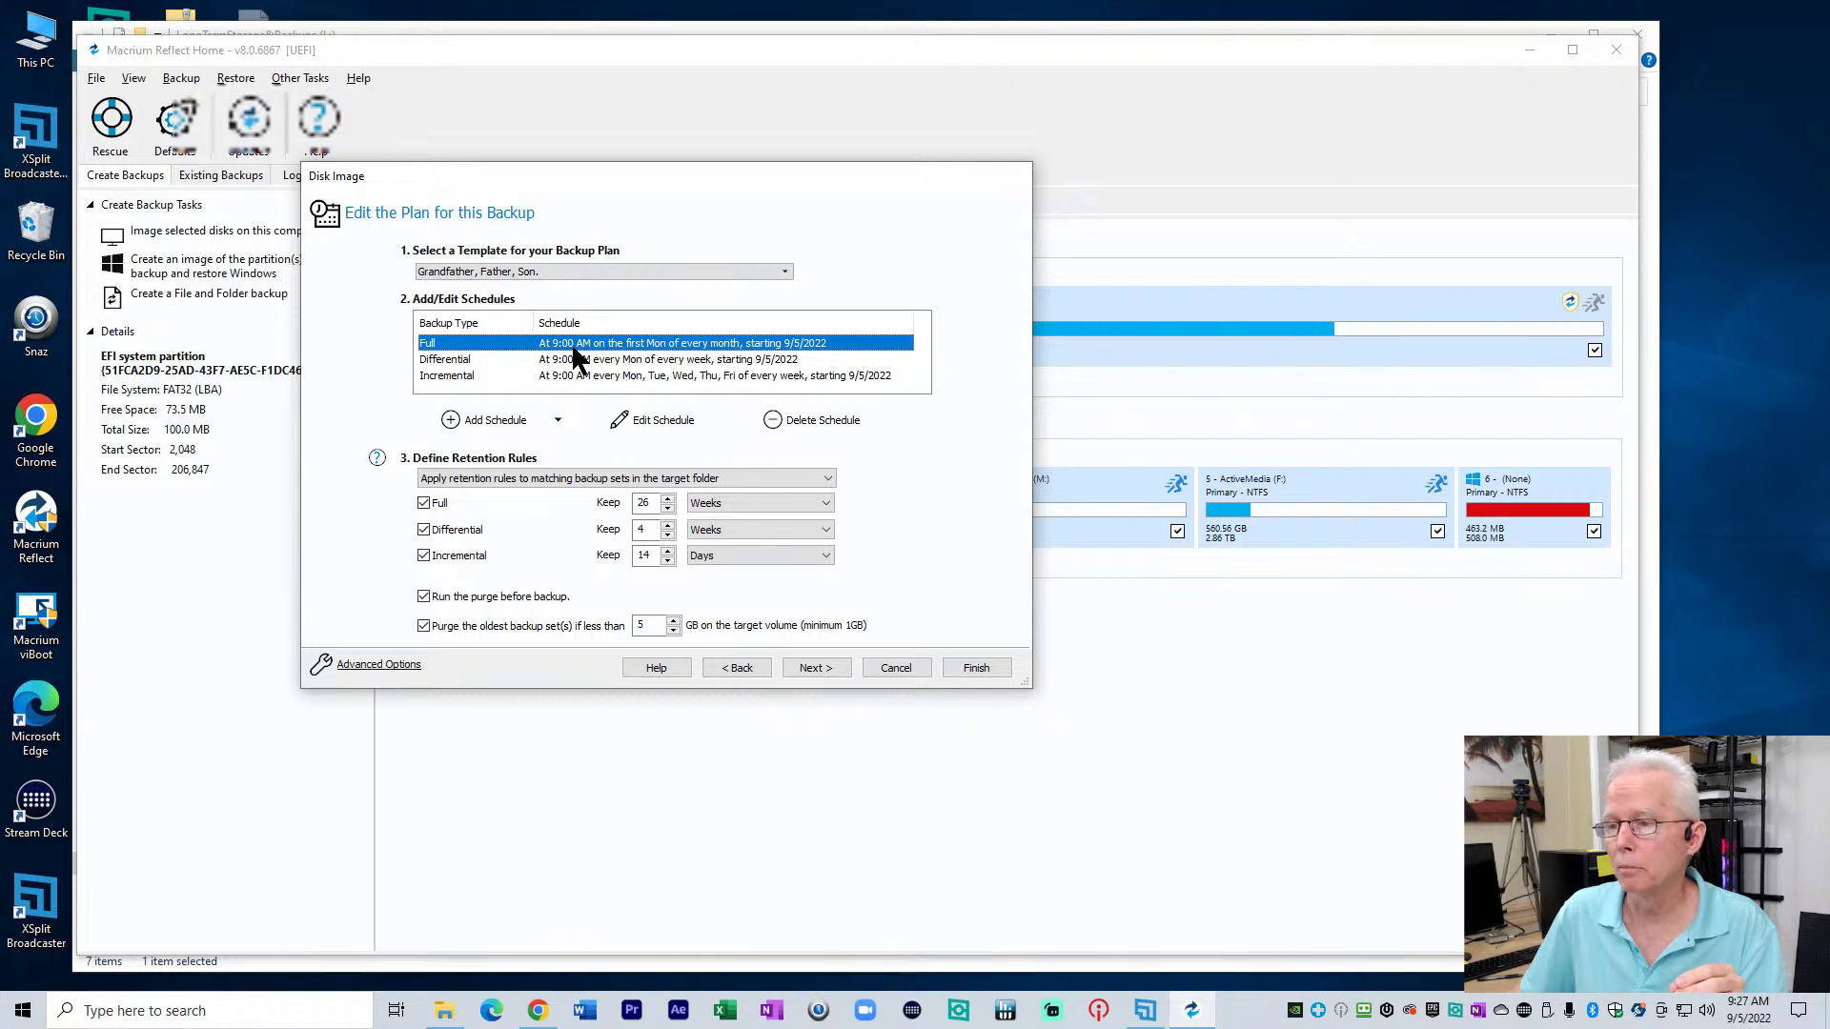
{"action": "left_click", "coordinate": [648, 418]}
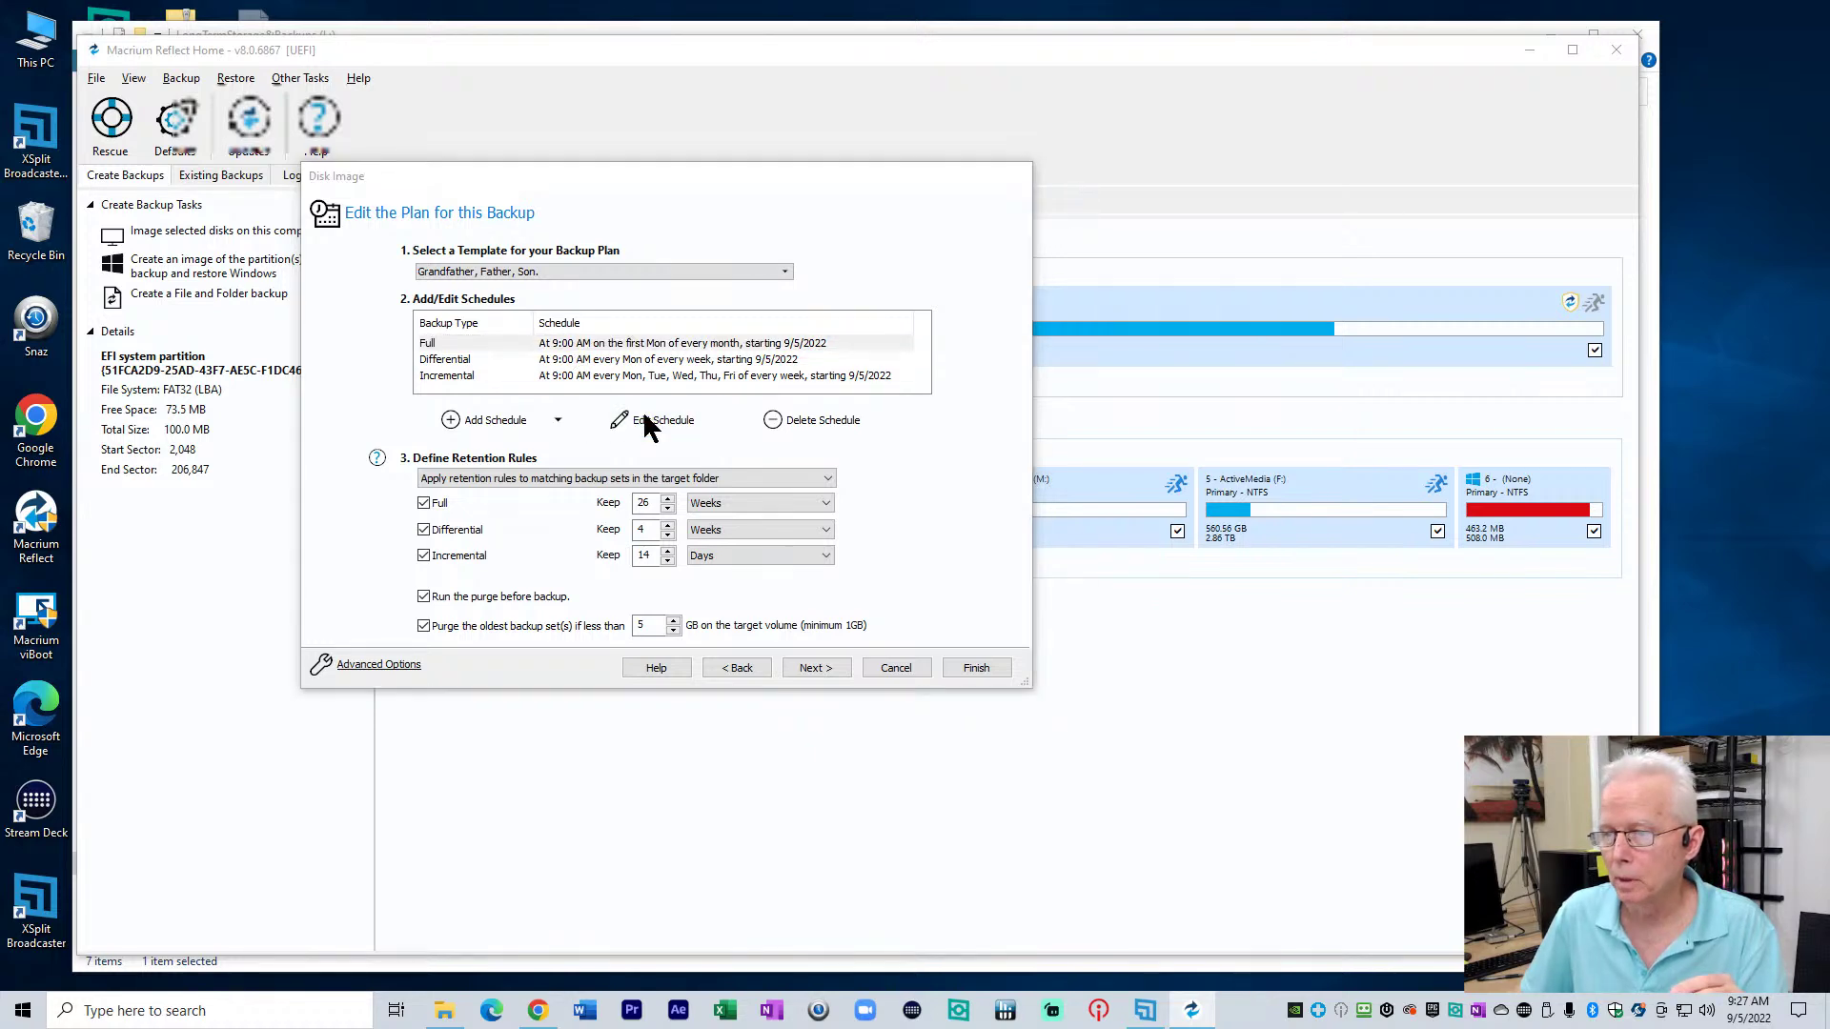
{"action": "left_click", "coordinate": [667, 507]}
{"action": "key", "text": "Right"}
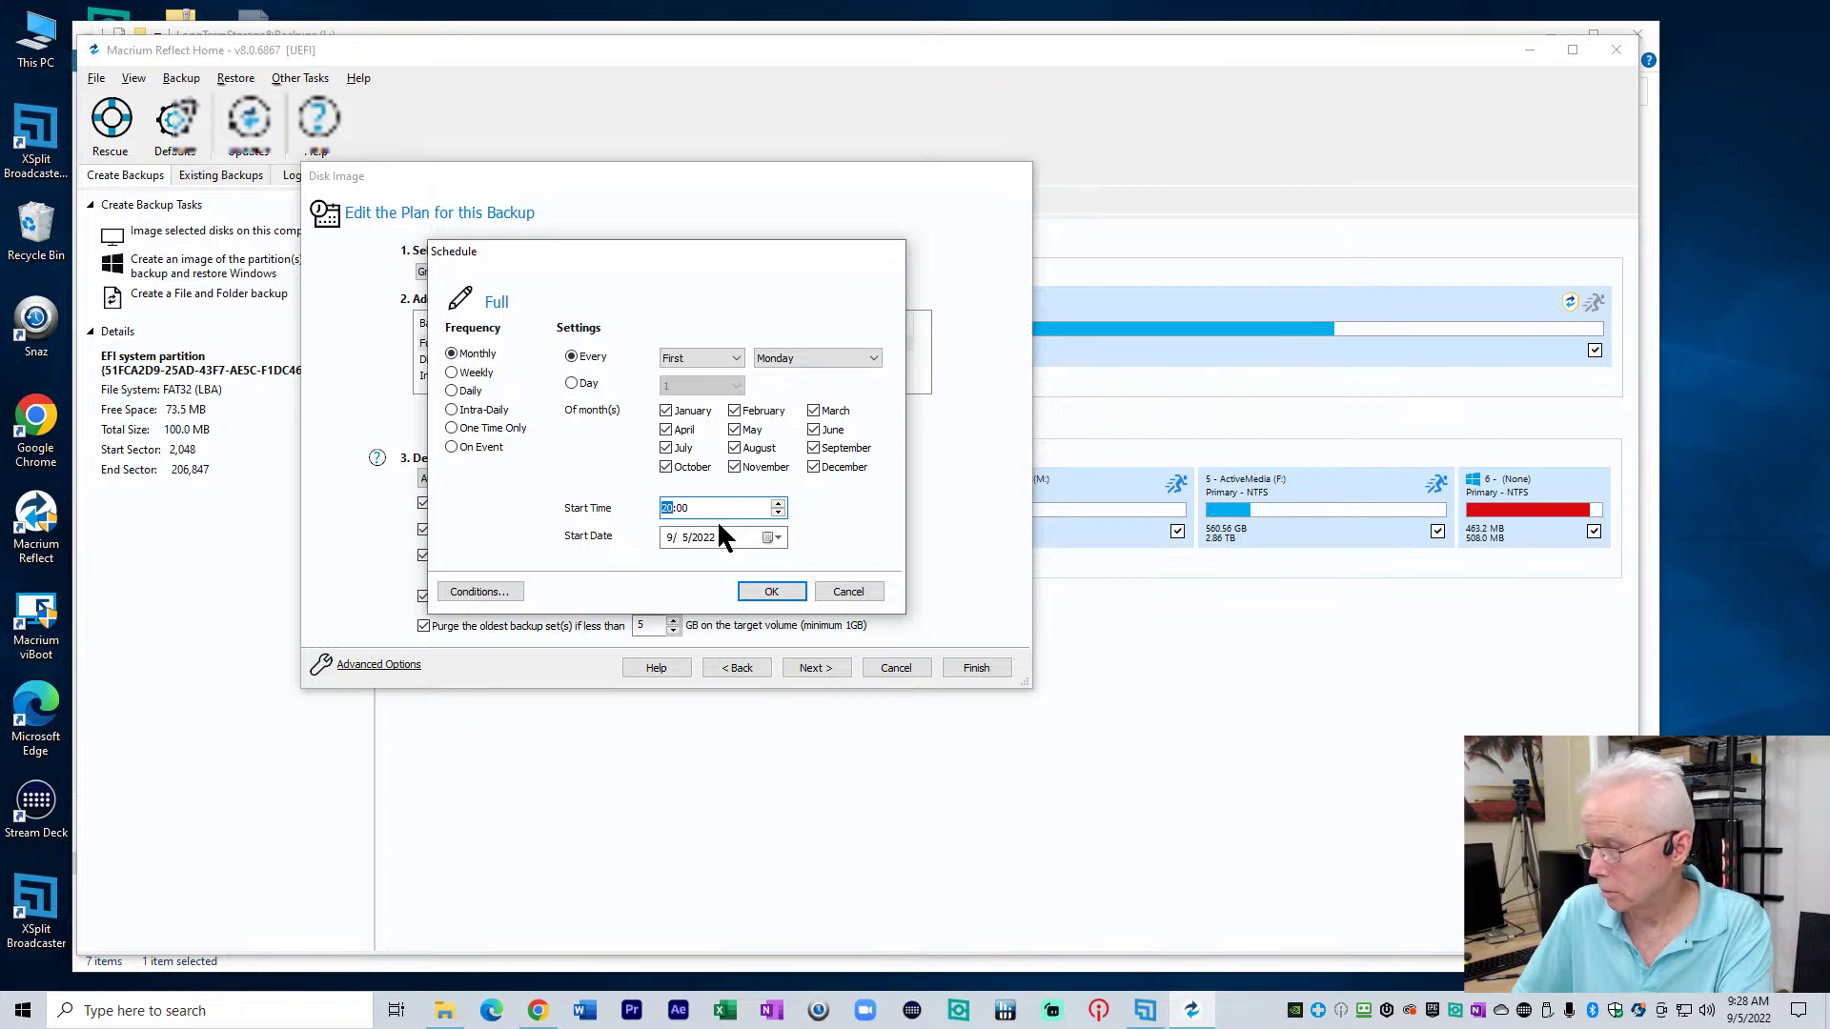
{"action": "left_click", "coordinate": [768, 591]}
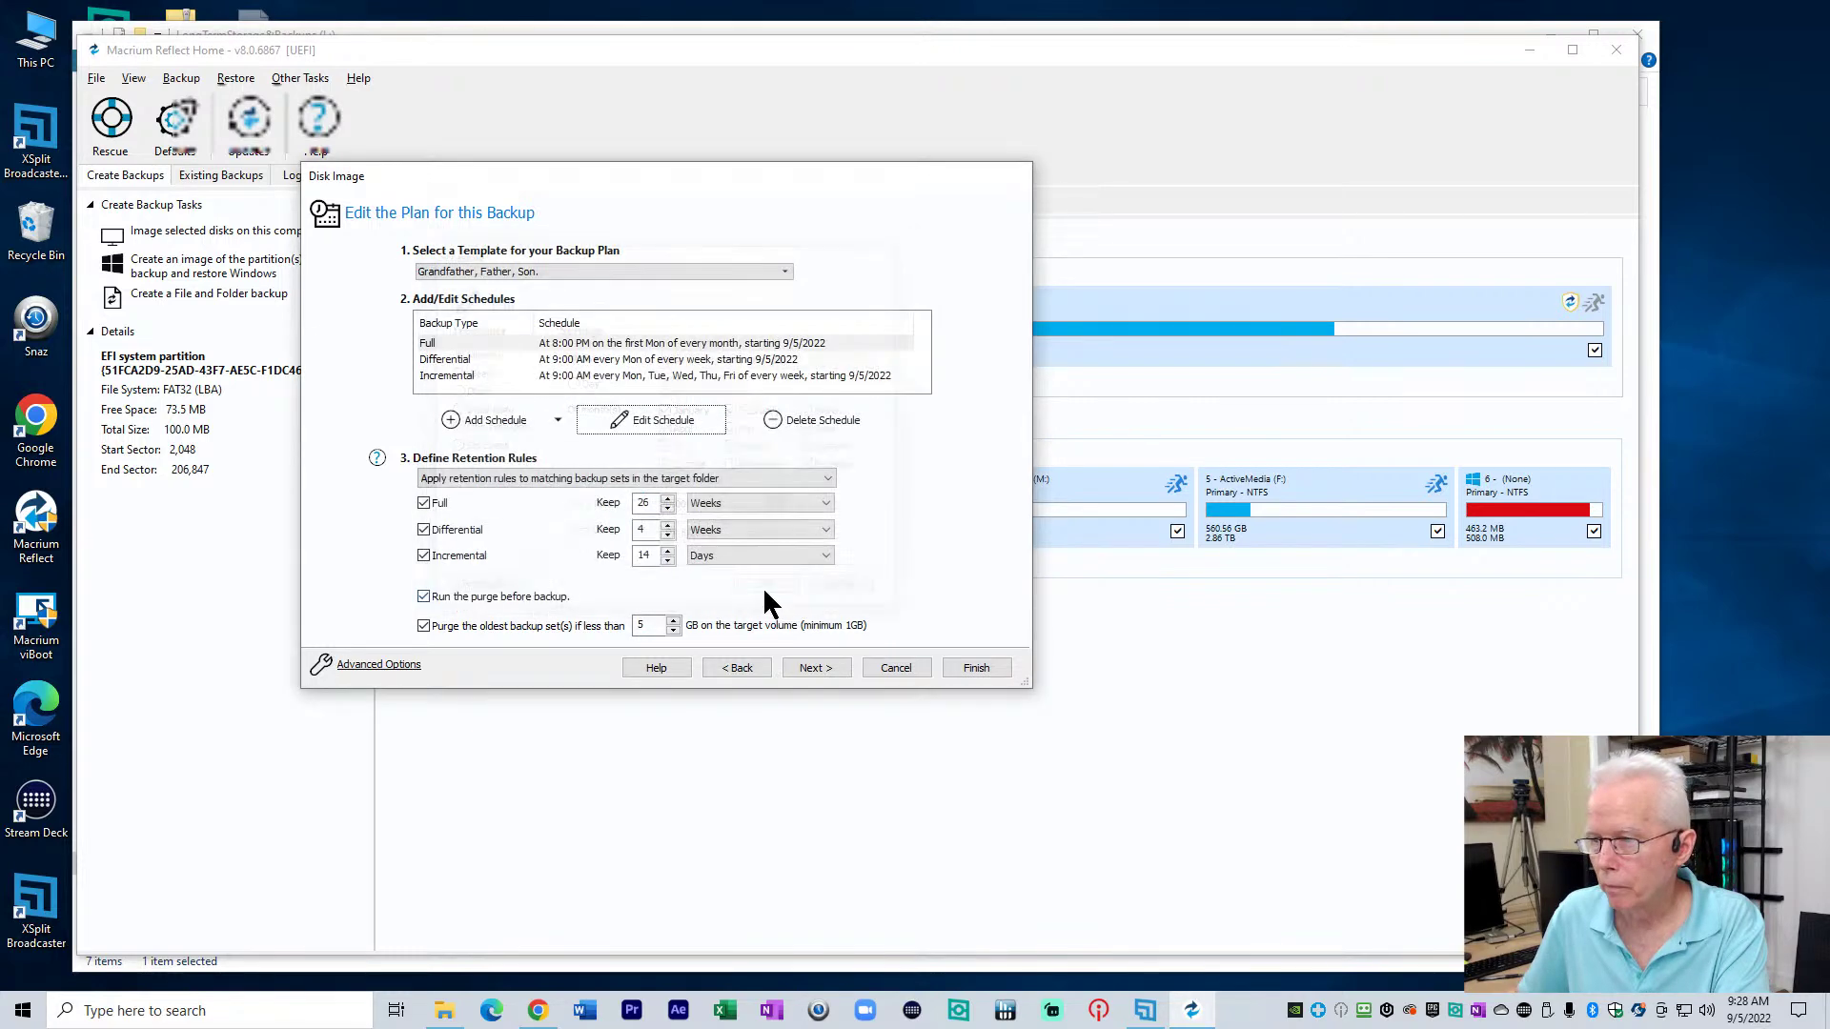
Set the start time of the weekly Differential backup schedule to 8:00 PM
{"action": "left_click", "coordinate": [562, 358]}
{"action": "left_click", "coordinate": [641, 419]}
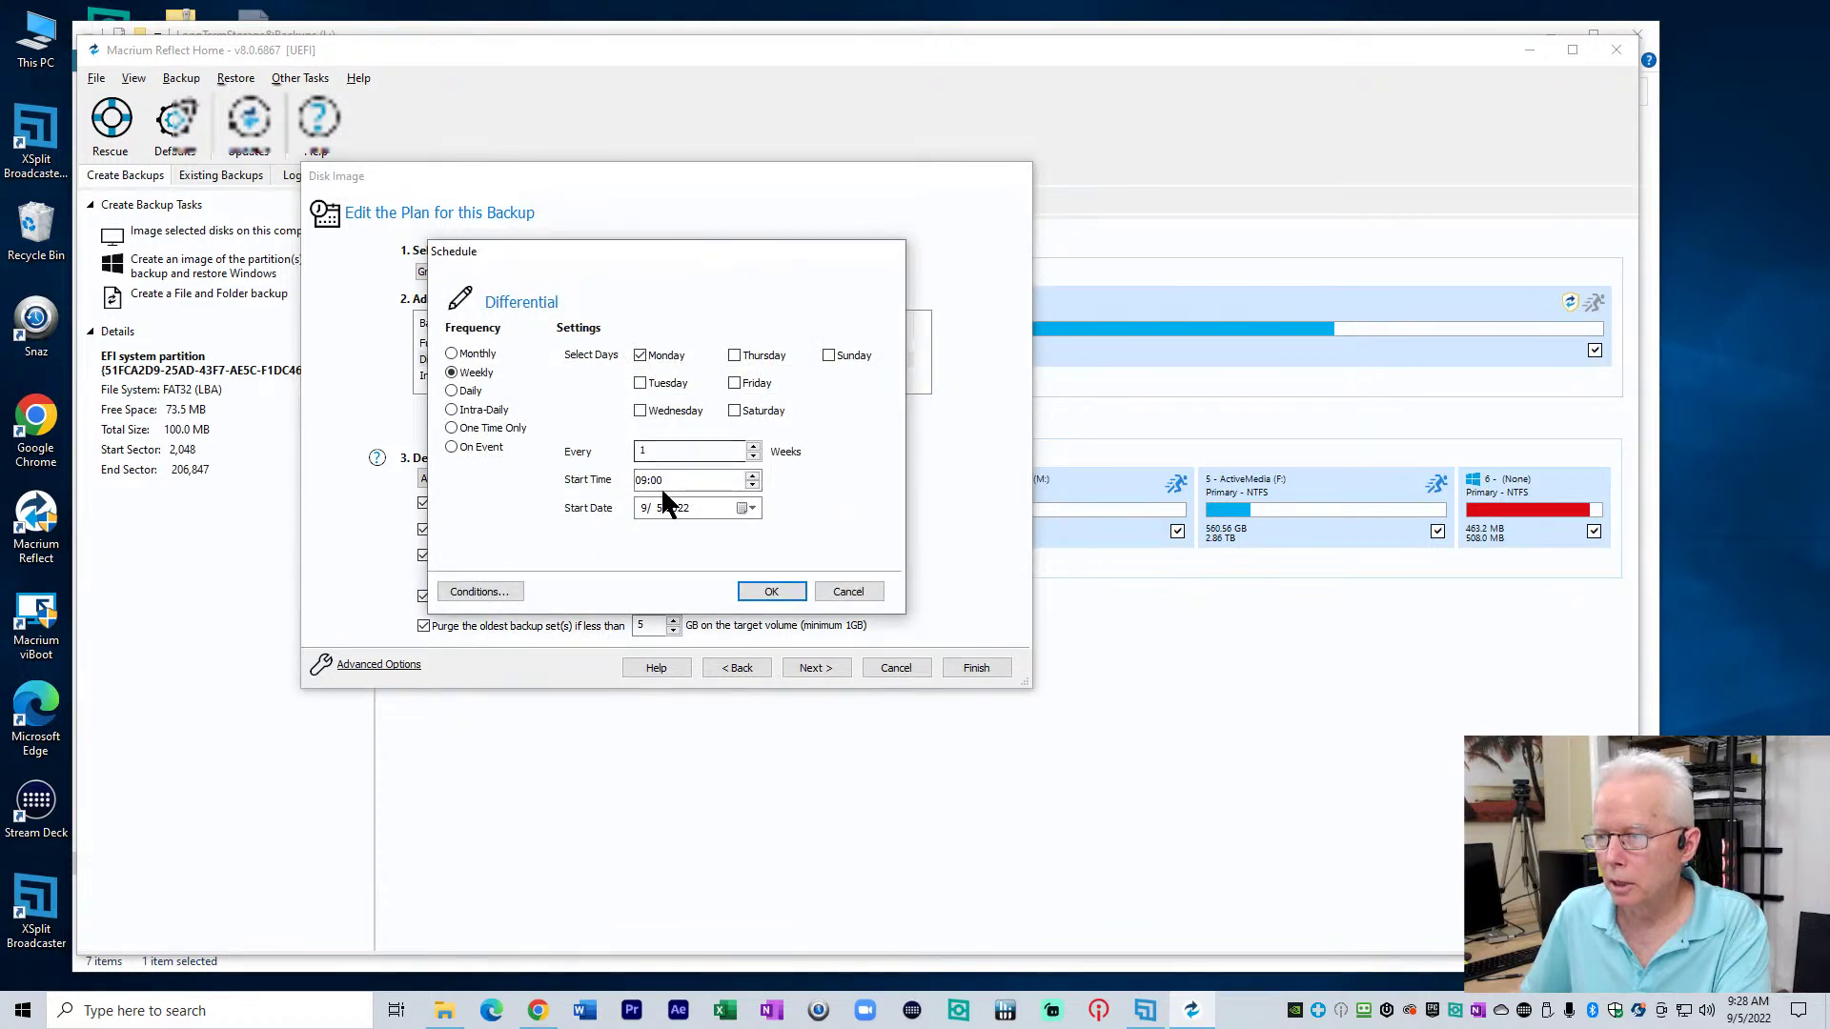
{"action": "left_click", "coordinate": [648, 481]}
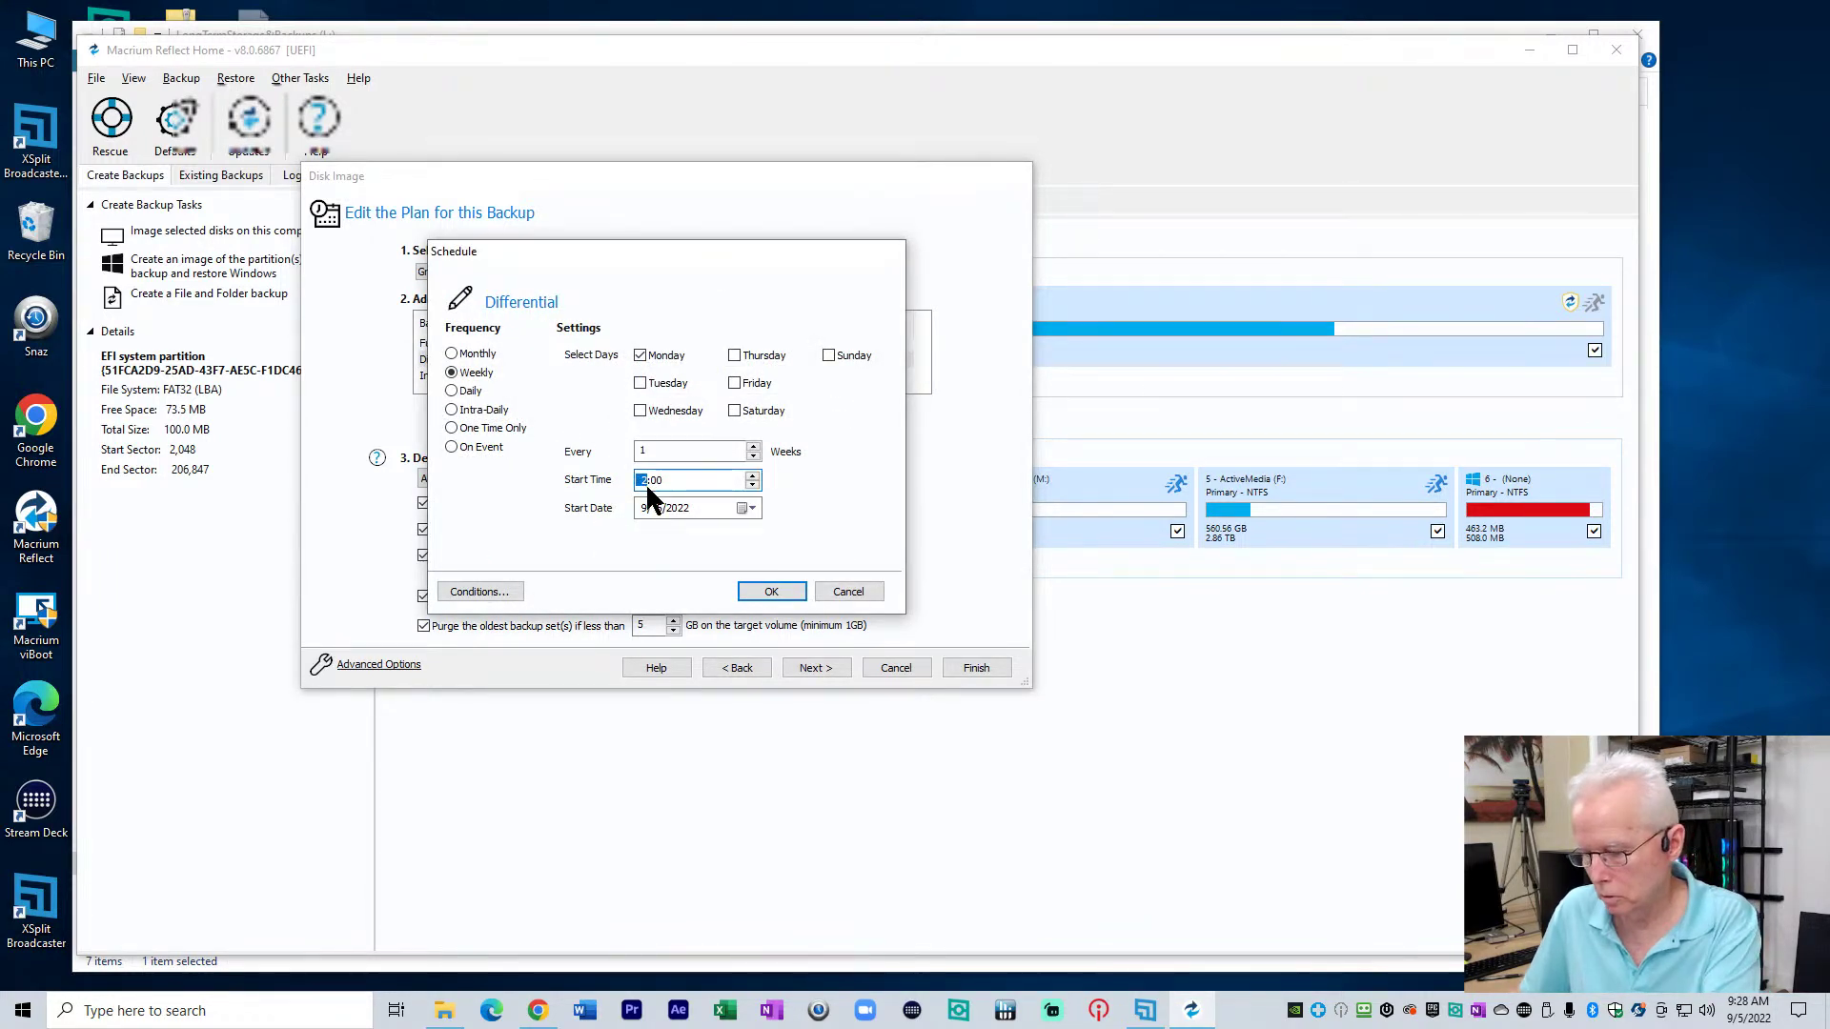
{"action": "left_click", "coordinate": [753, 591]}
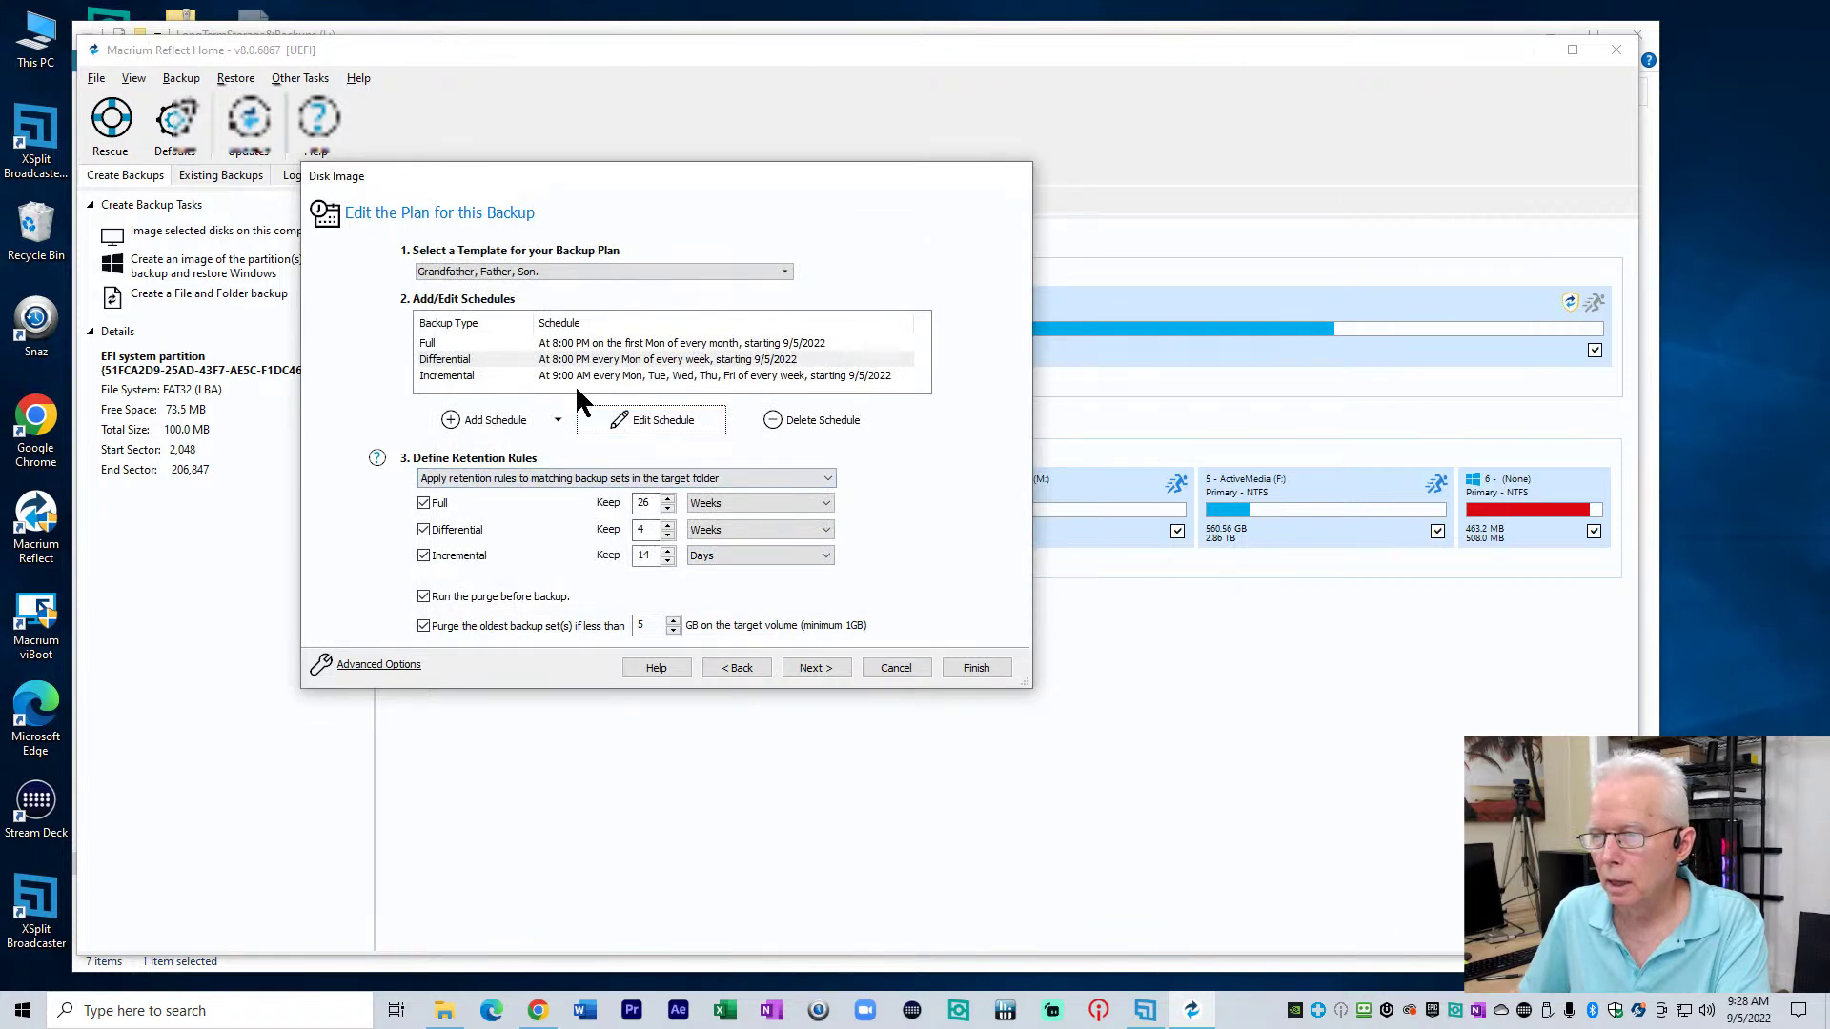
Set the start time of the weekday Incremental backup schedule to 8:00 PM
{"action": "left_click", "coordinate": [575, 375]}
{"action": "left_click", "coordinate": [629, 420]}
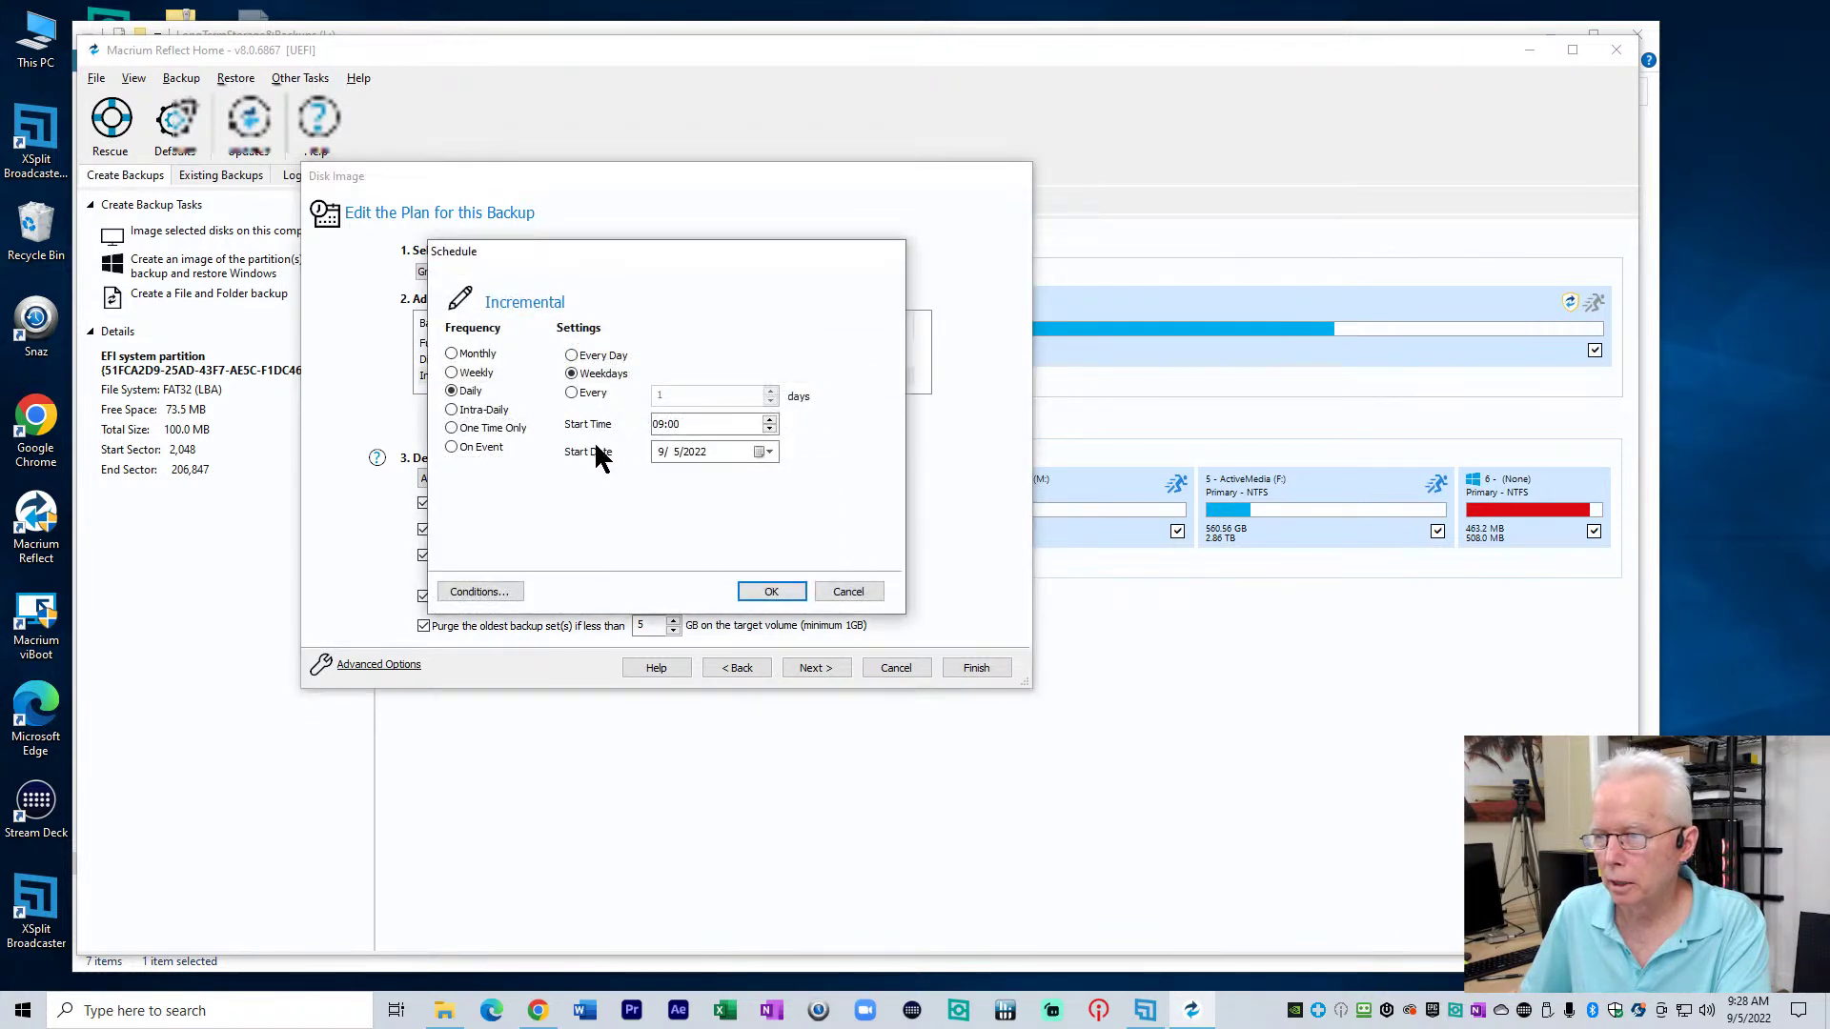
{"action": "left_click", "coordinate": [659, 426]}
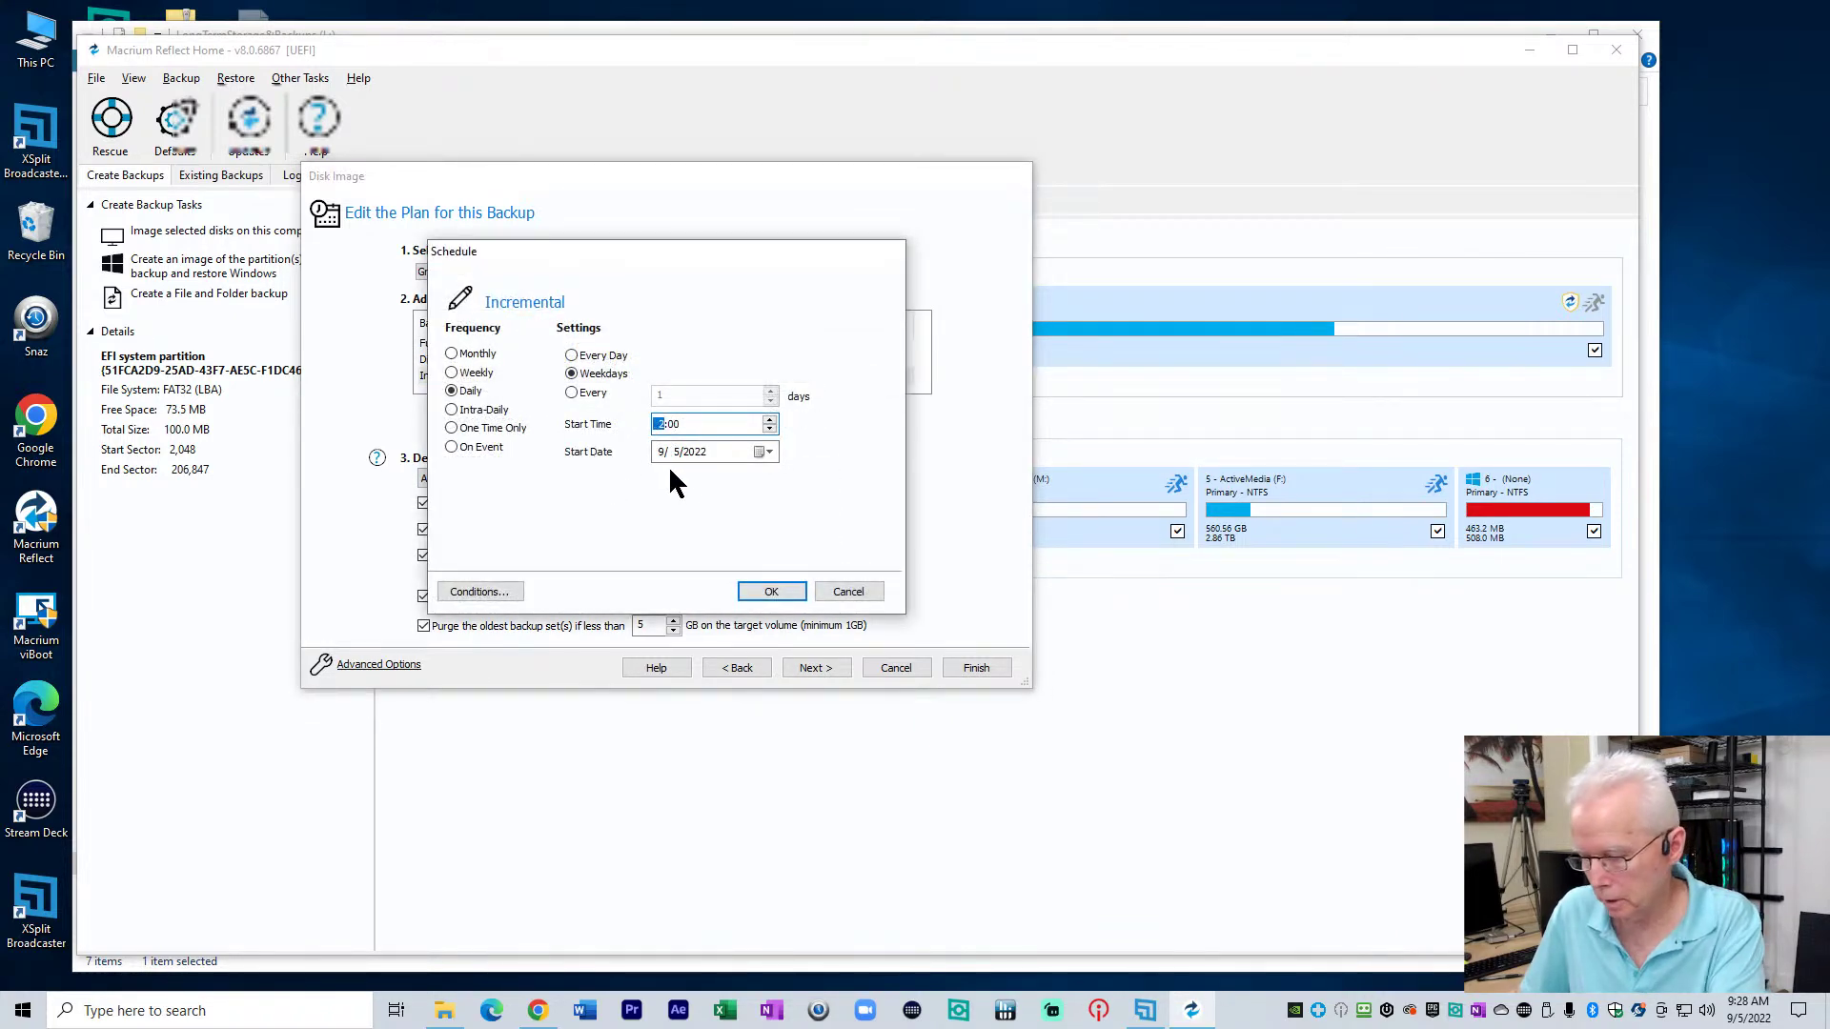
{"action": "left_click", "coordinate": [770, 588]}
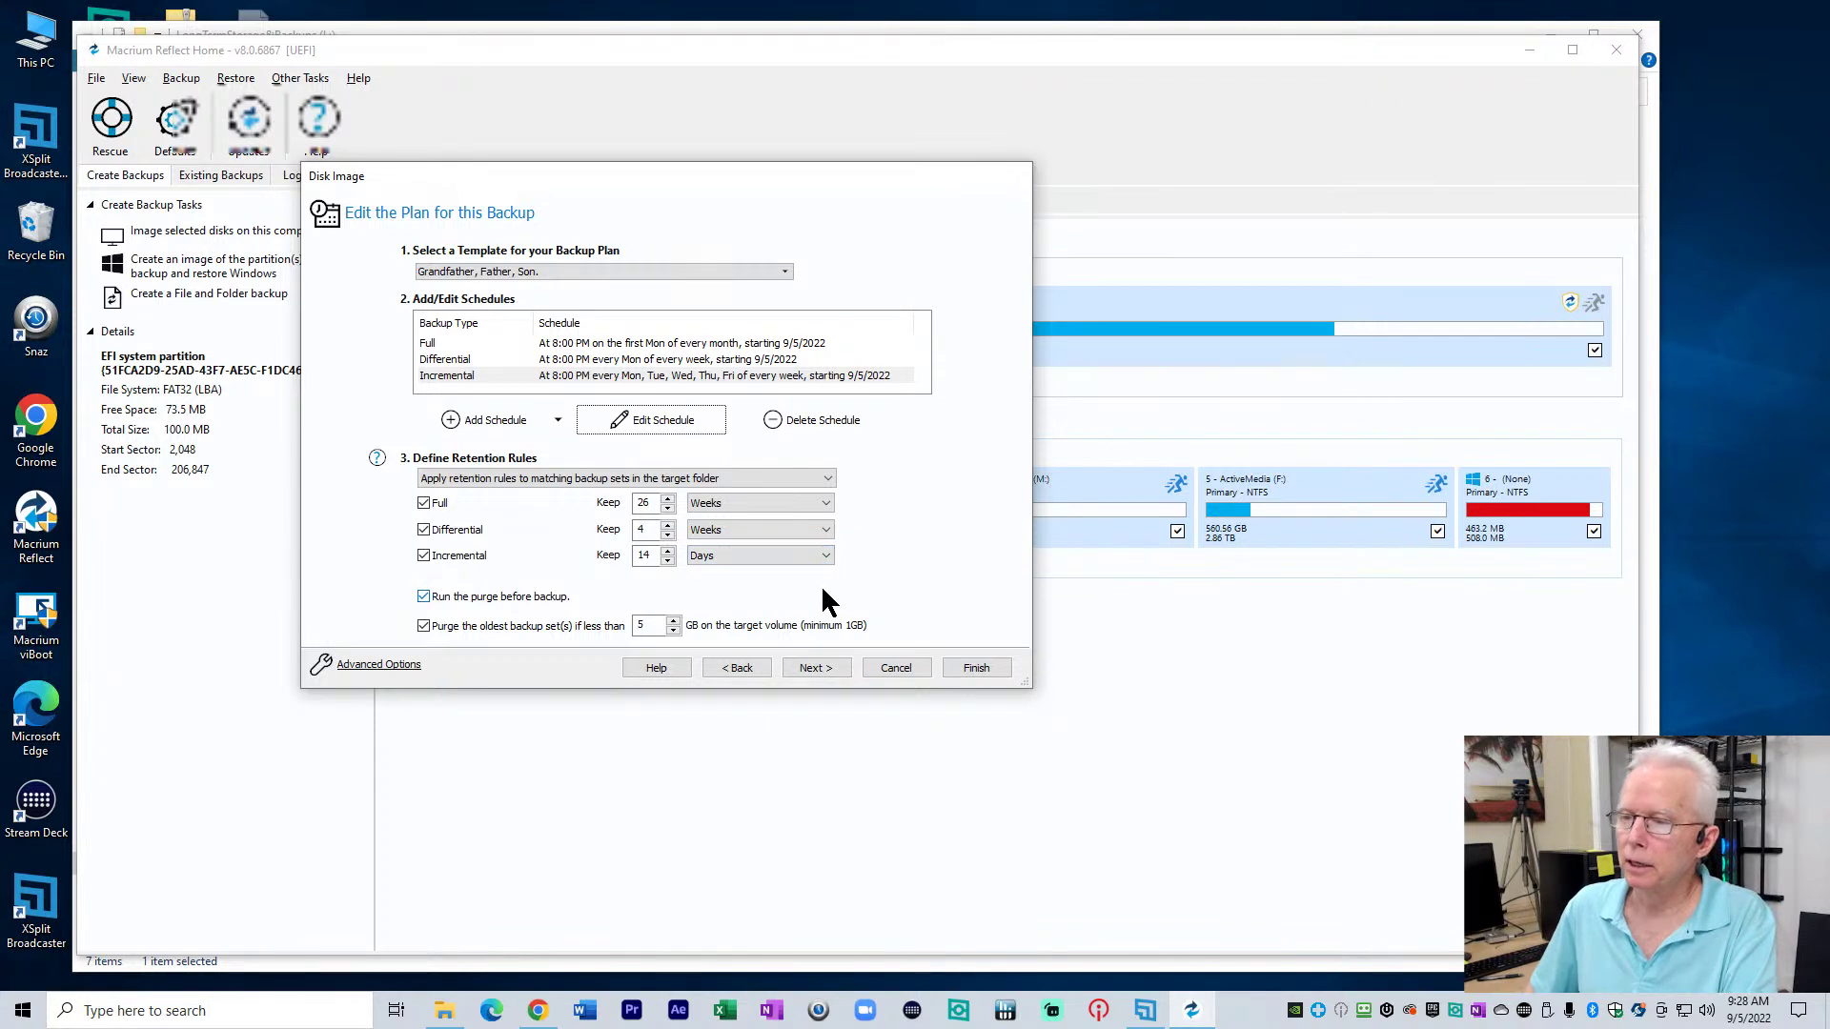
Review the Full, Differential and Incremental schedules in the backup plan, comparing the days on which each one runs
{"action": "left_click", "coordinate": [547, 342]}
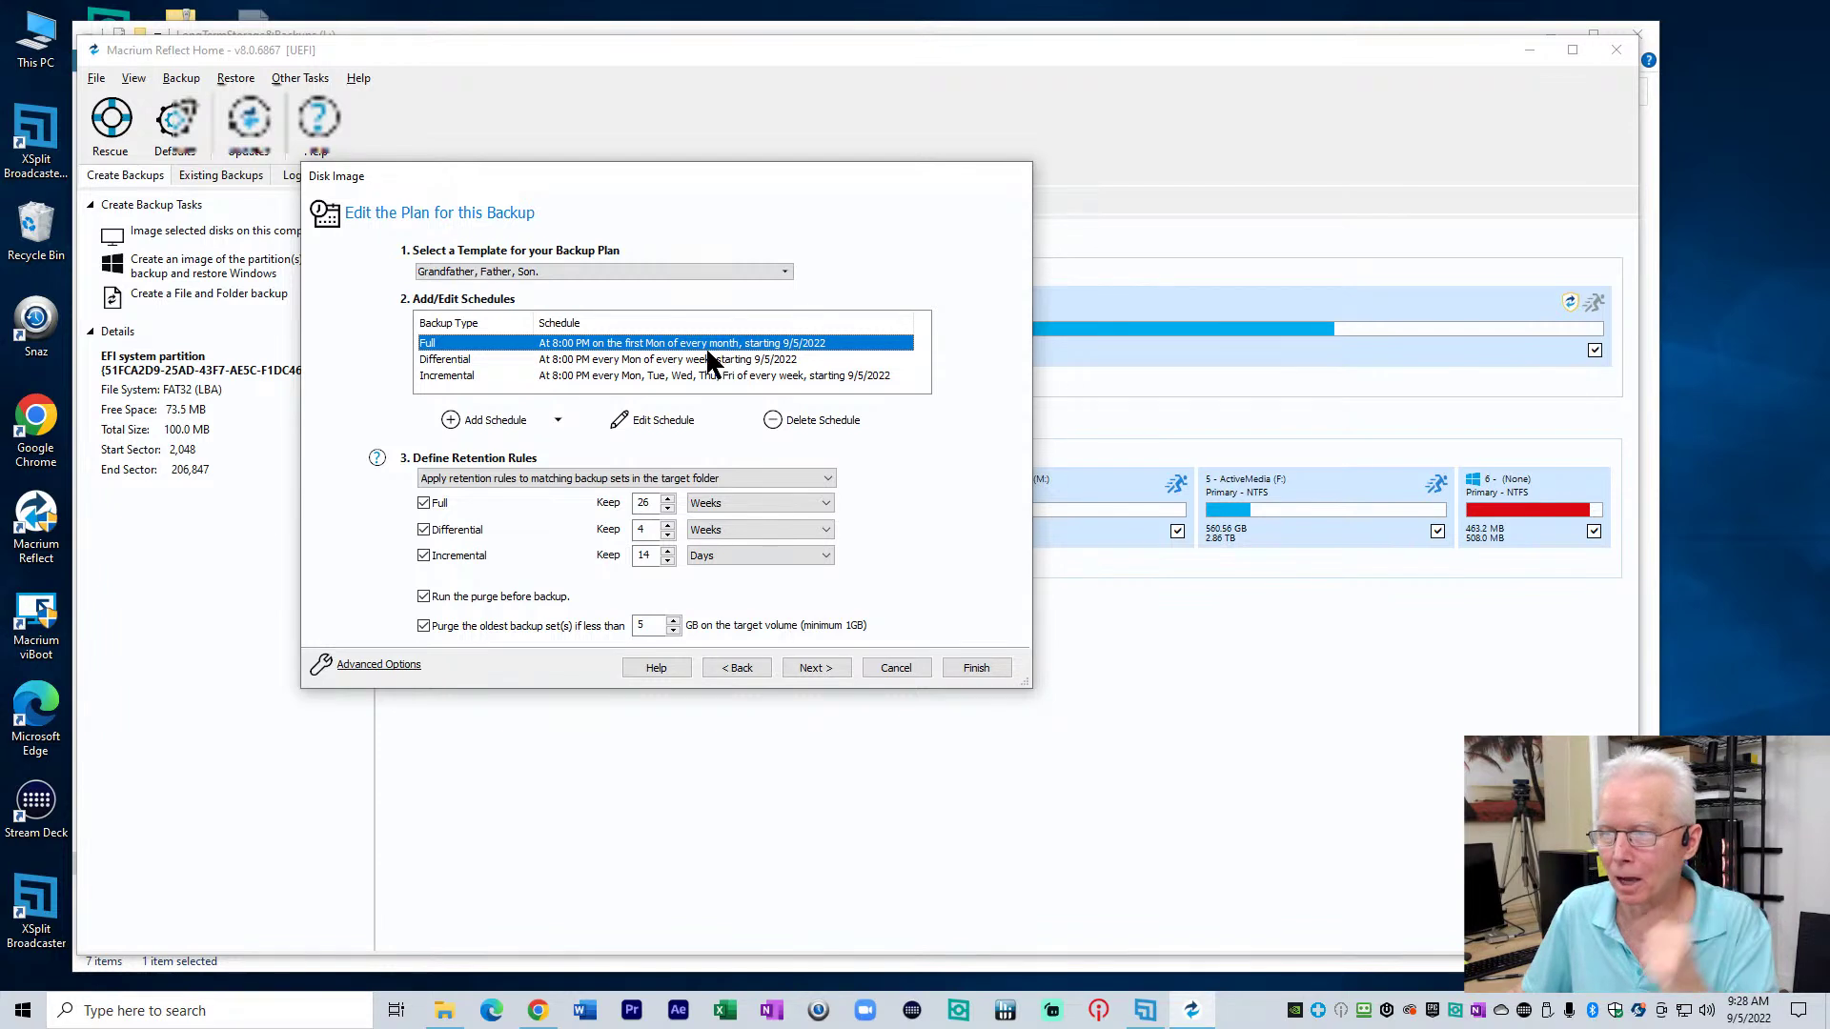
{"action": "left_click", "coordinate": [561, 362]}
{"action": "left_click", "coordinate": [565, 376]}
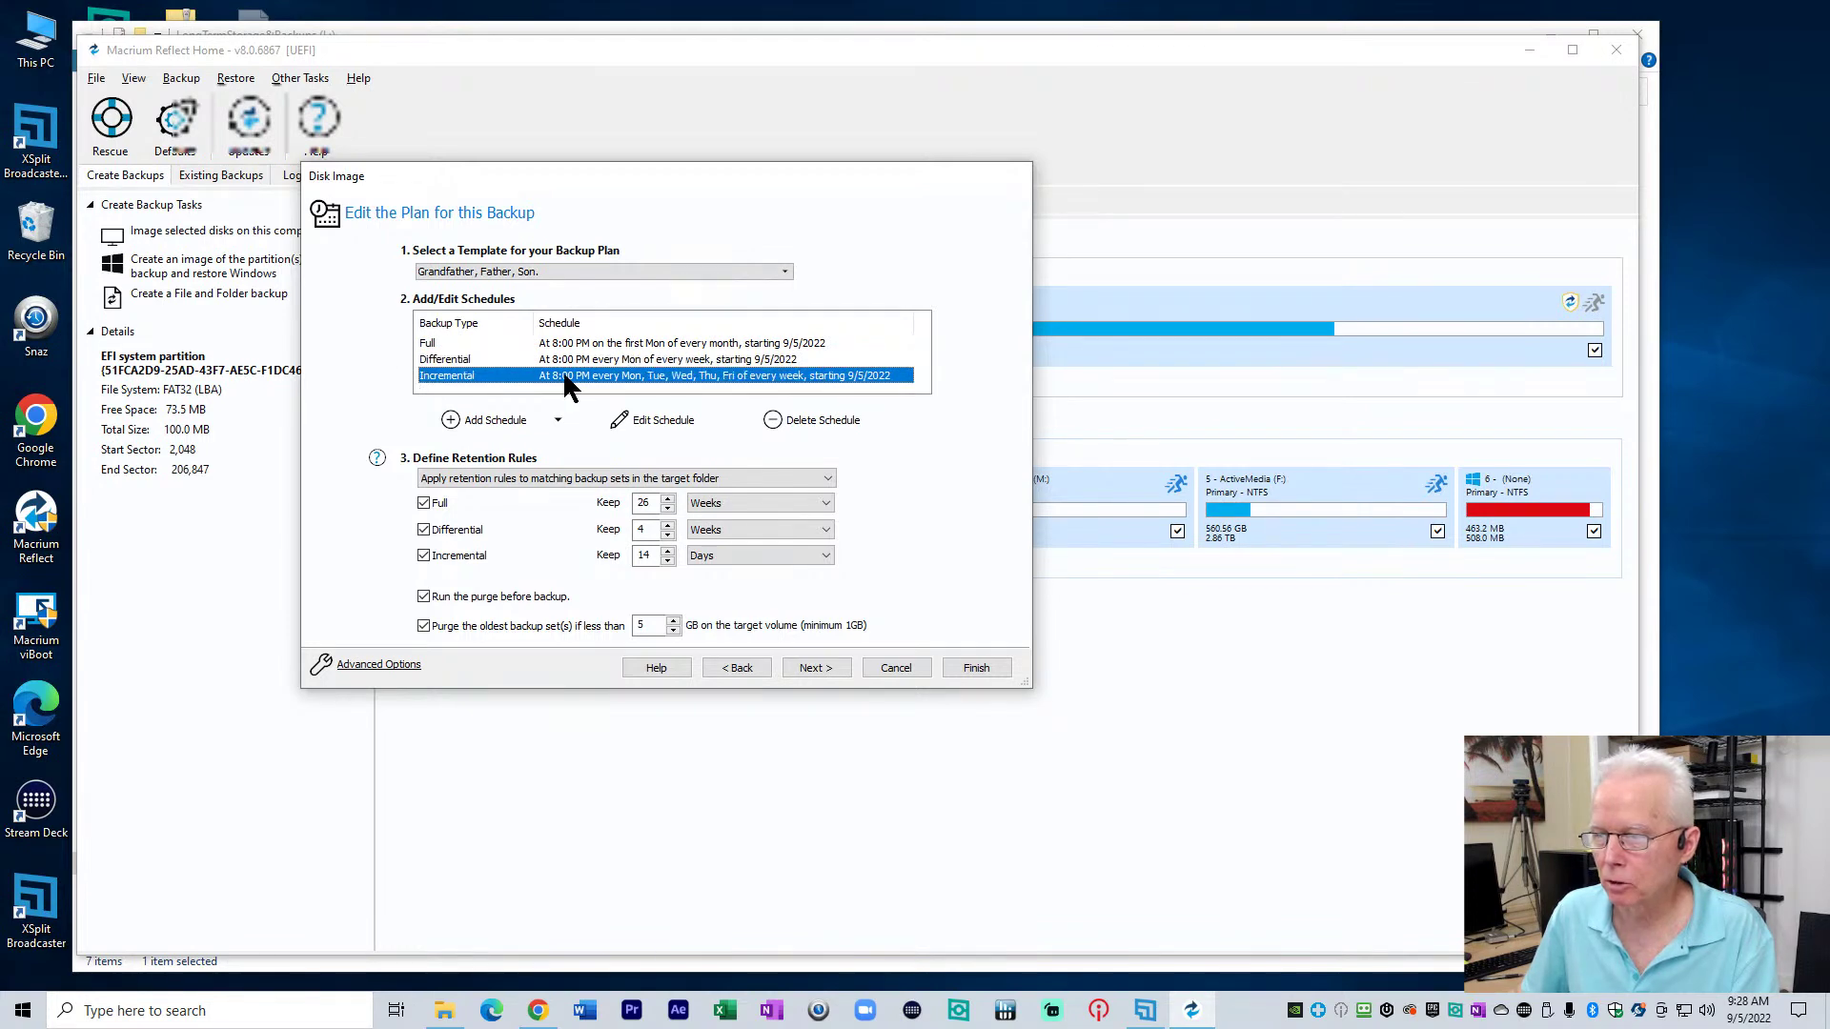
{"action": "left_click", "coordinate": [573, 362]}
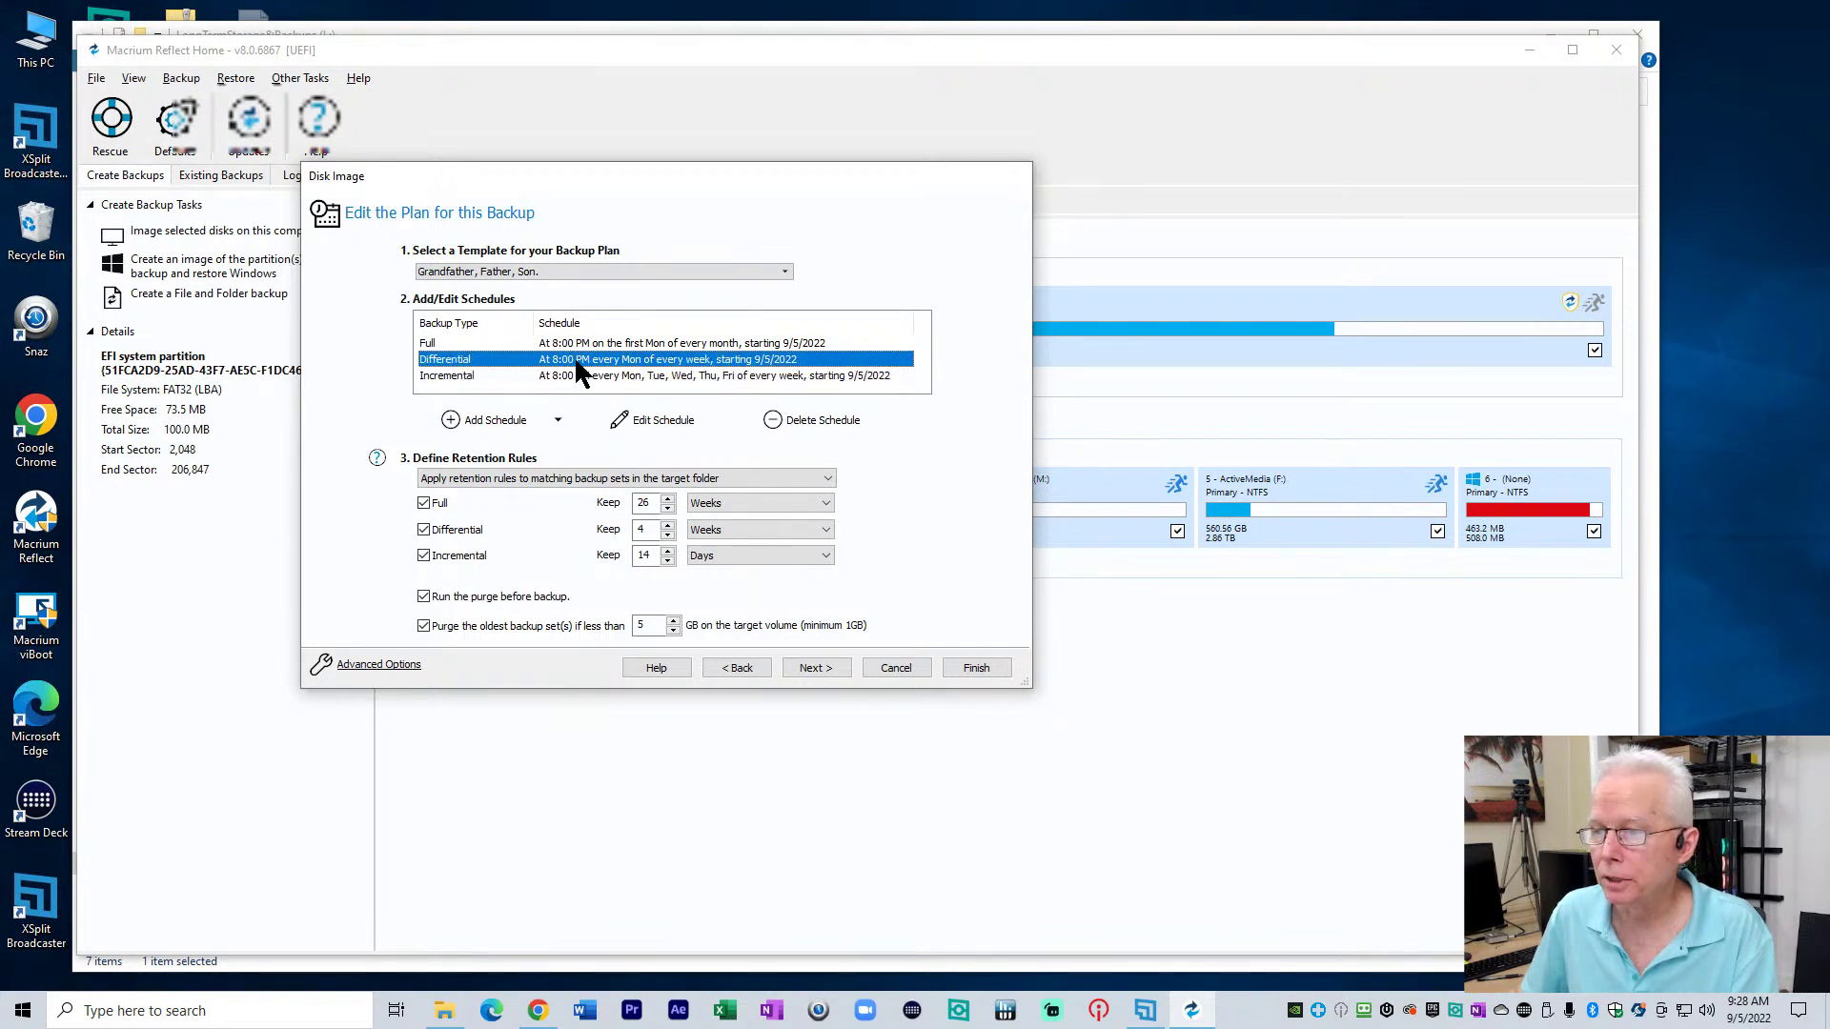
{"action": "left_click", "coordinate": [639, 345]}
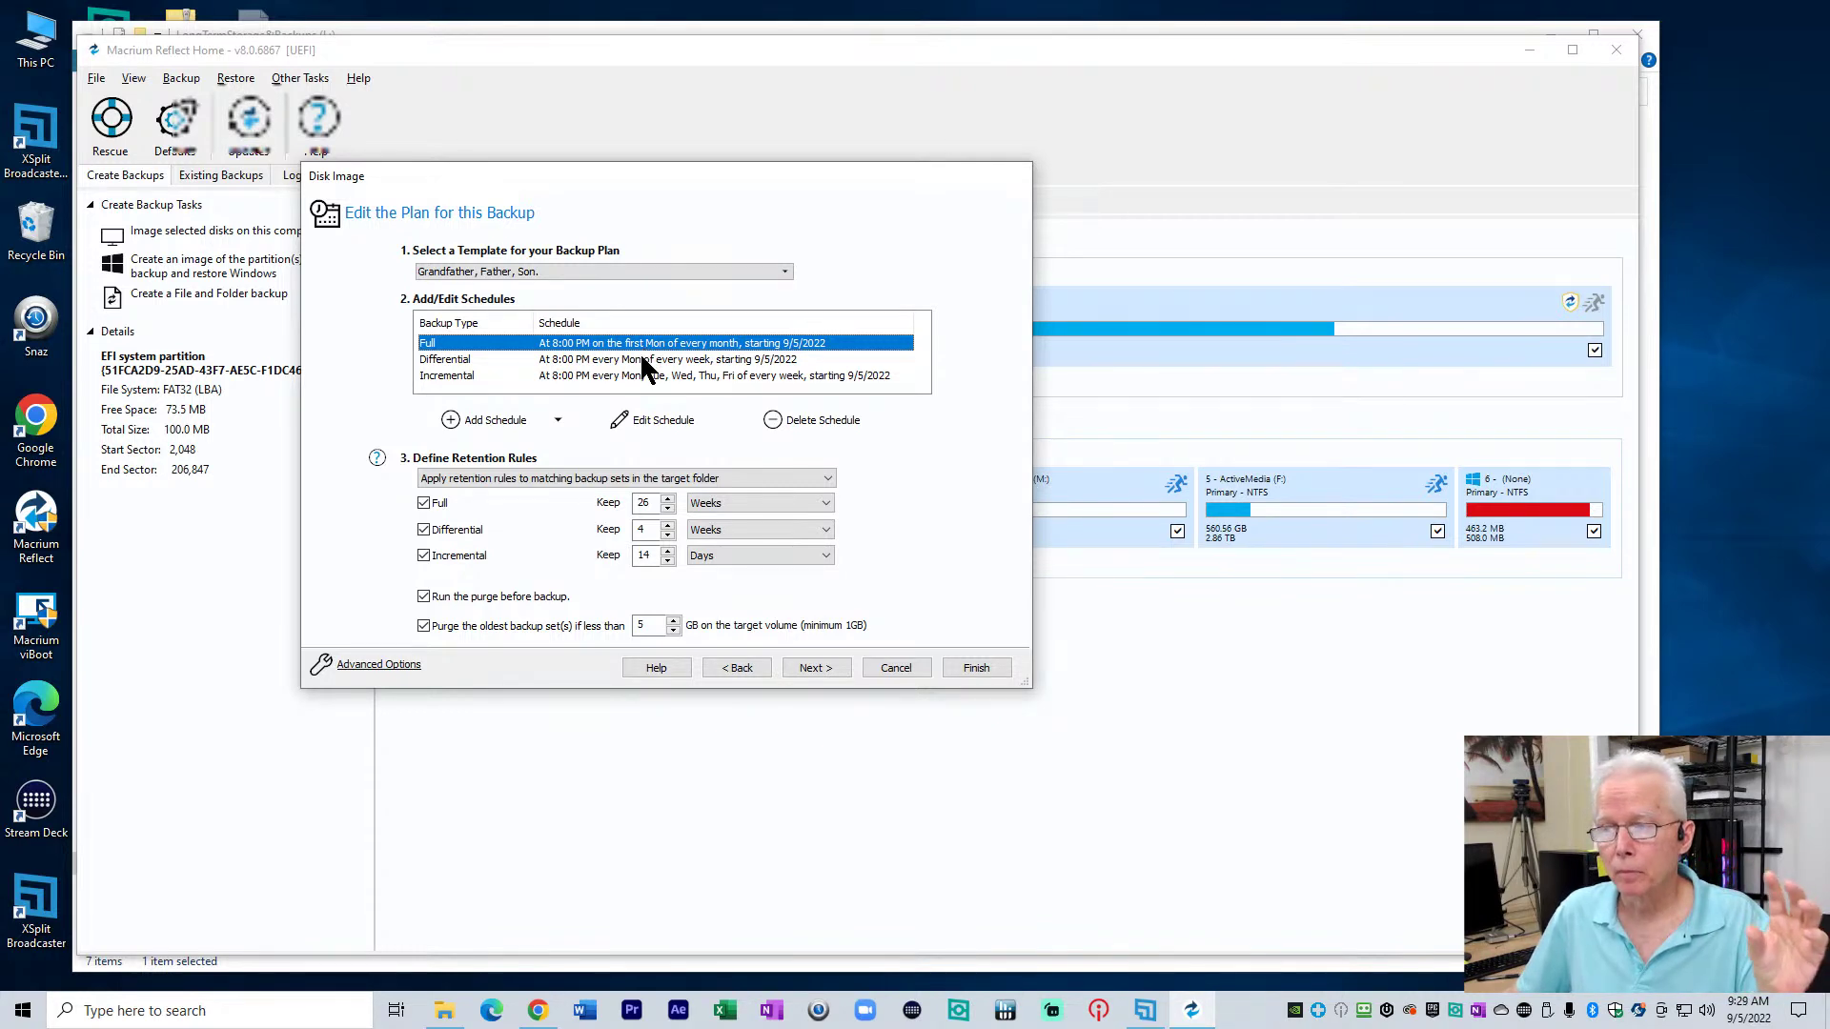
{"action": "left_click", "coordinate": [643, 362]}
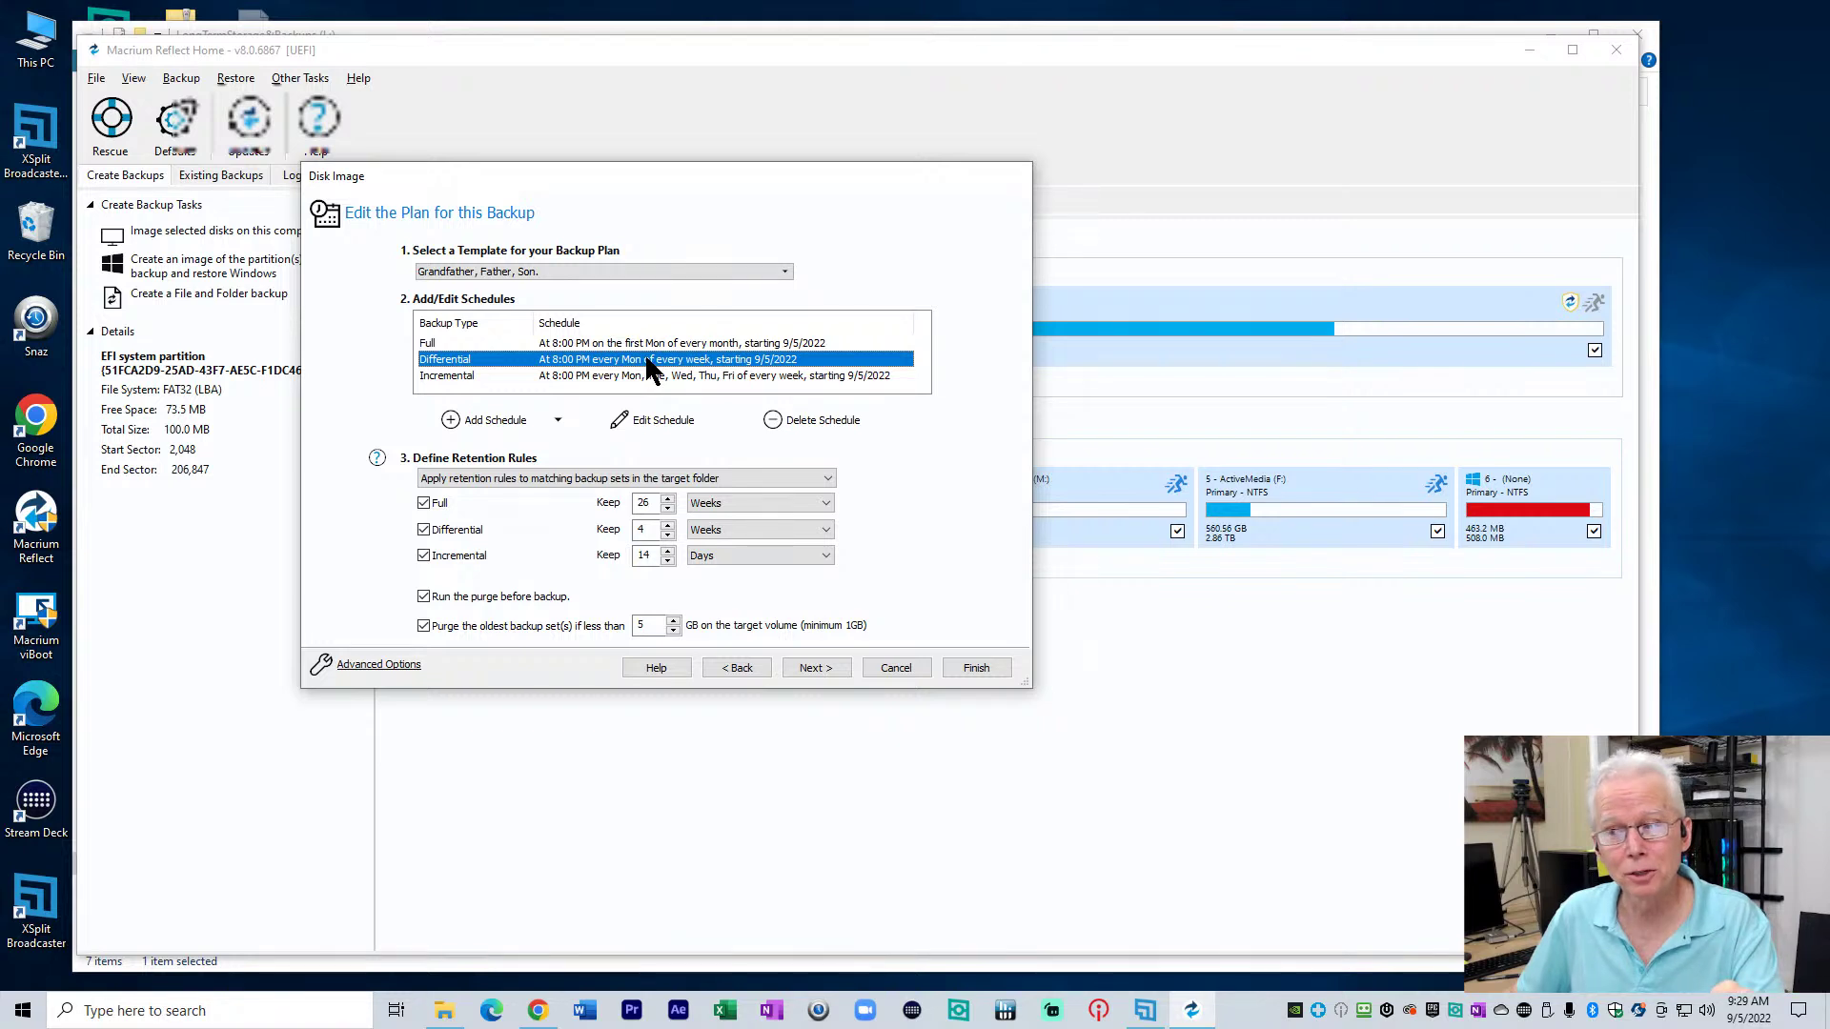
{"action": "left_click", "coordinate": [644, 377]}
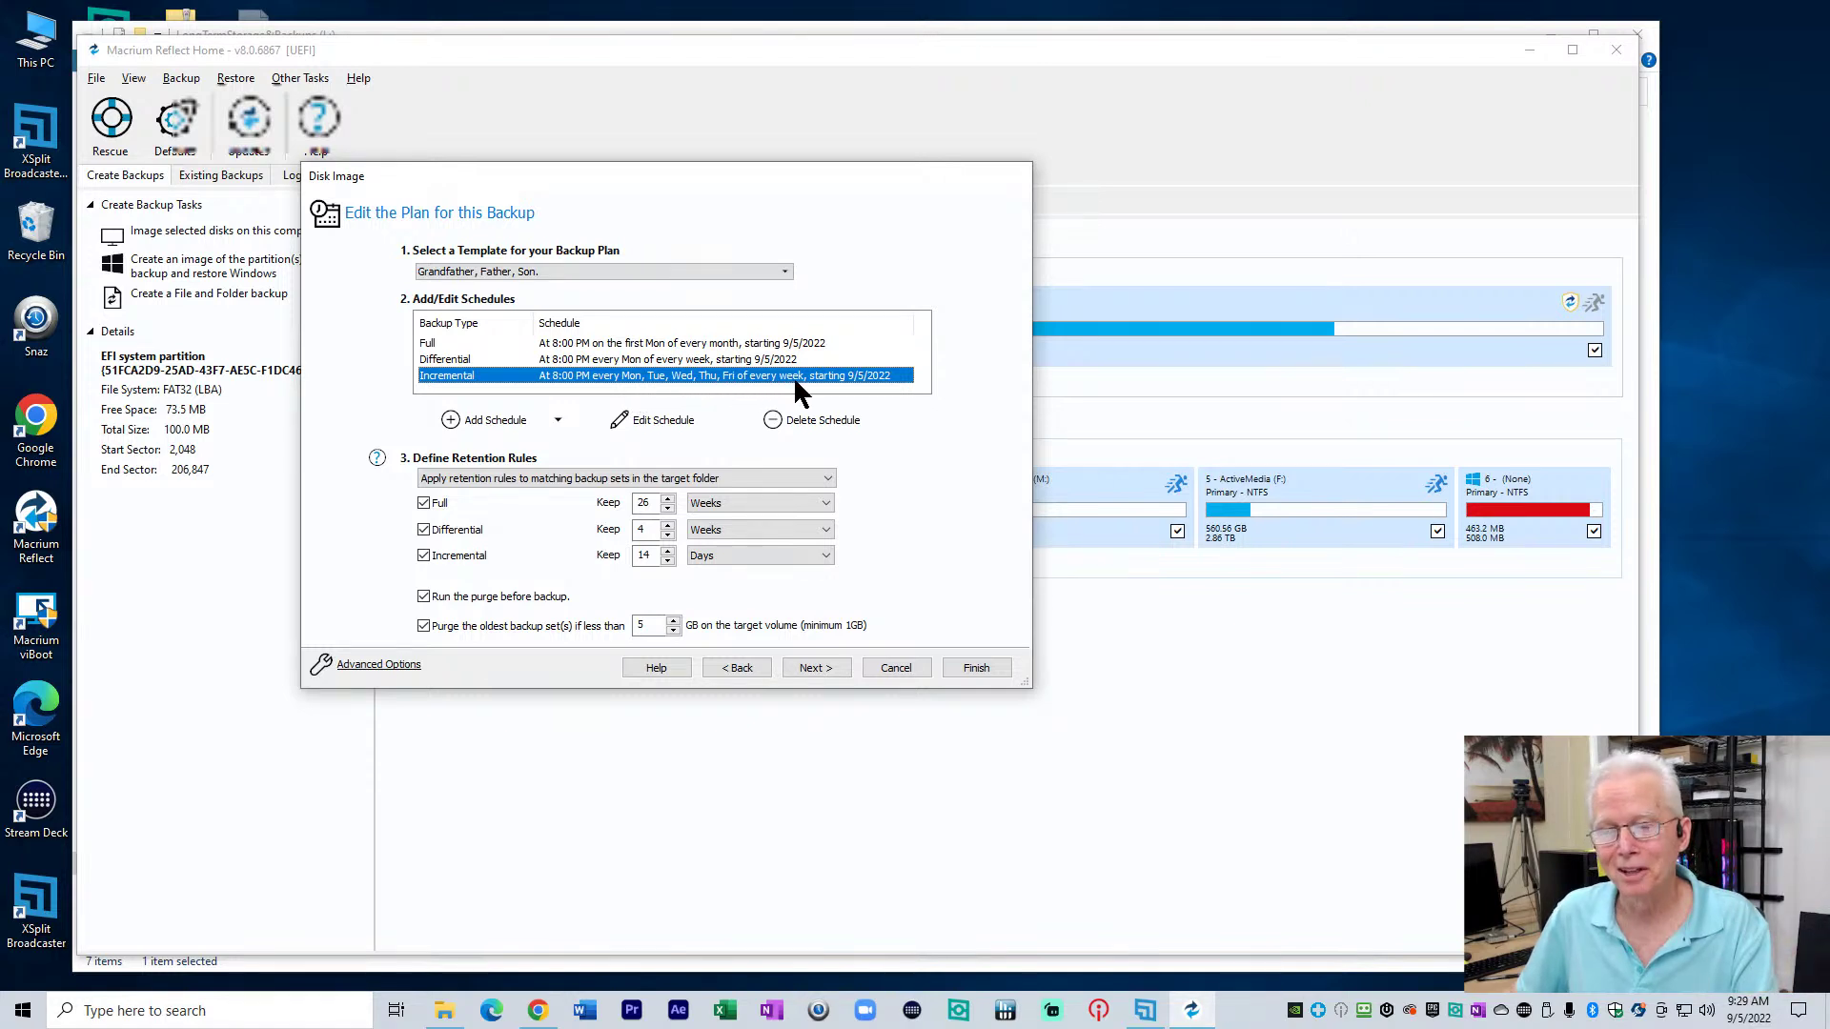
{"action": "left_click", "coordinate": [632, 362]}
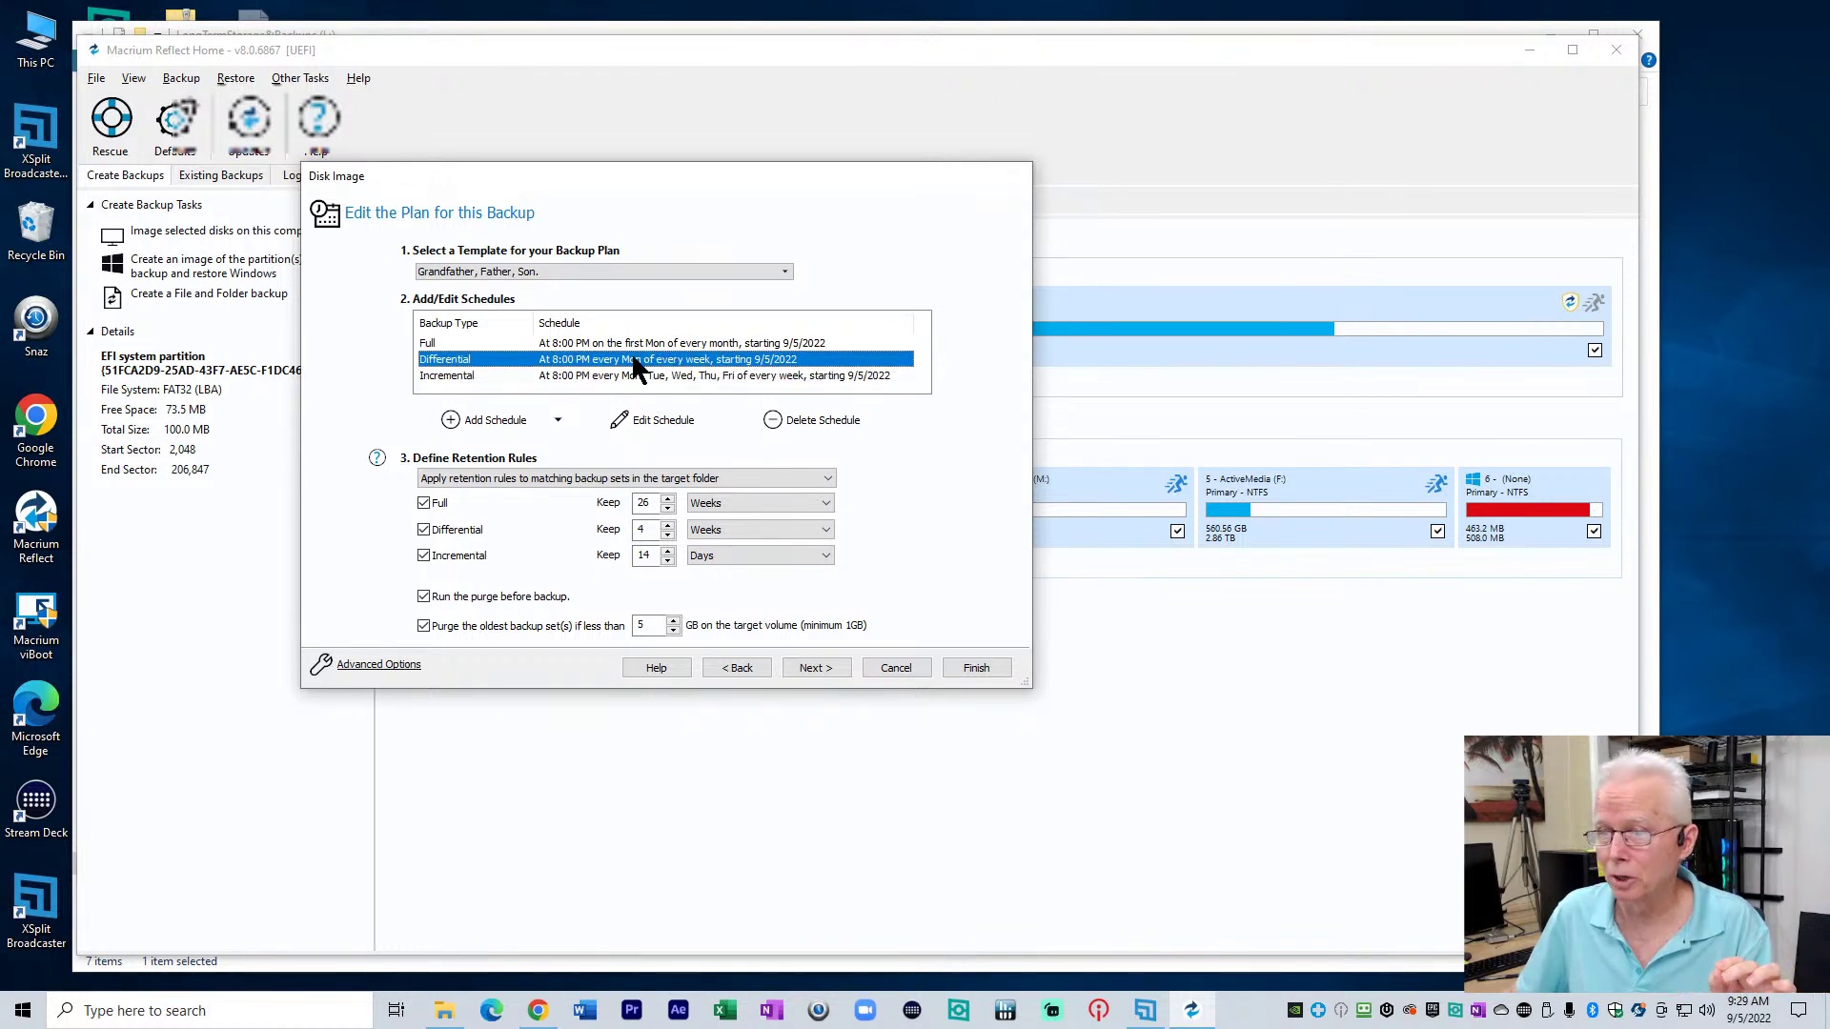
Check the frequency settings of the Incremental schedule and compare its days with those of the Differential schedule
{"action": "left_click", "coordinate": [638, 378]}
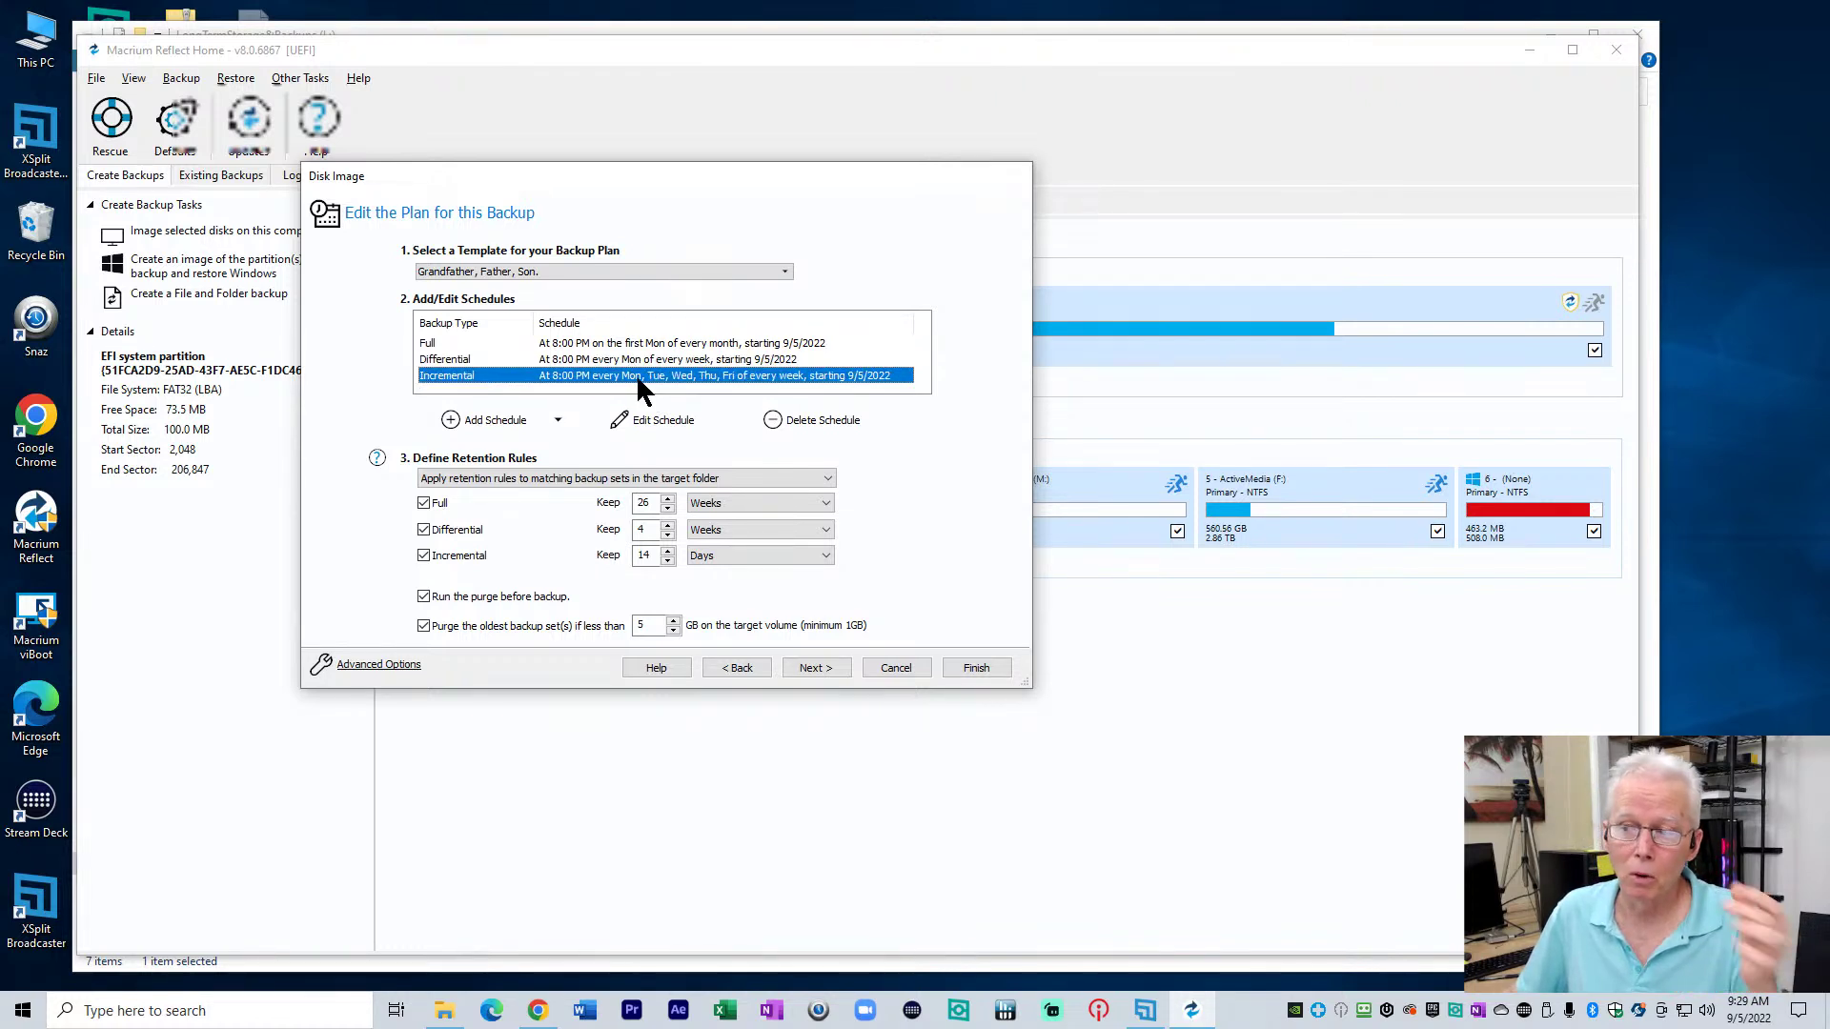
{"action": "left_click", "coordinate": [657, 417]}
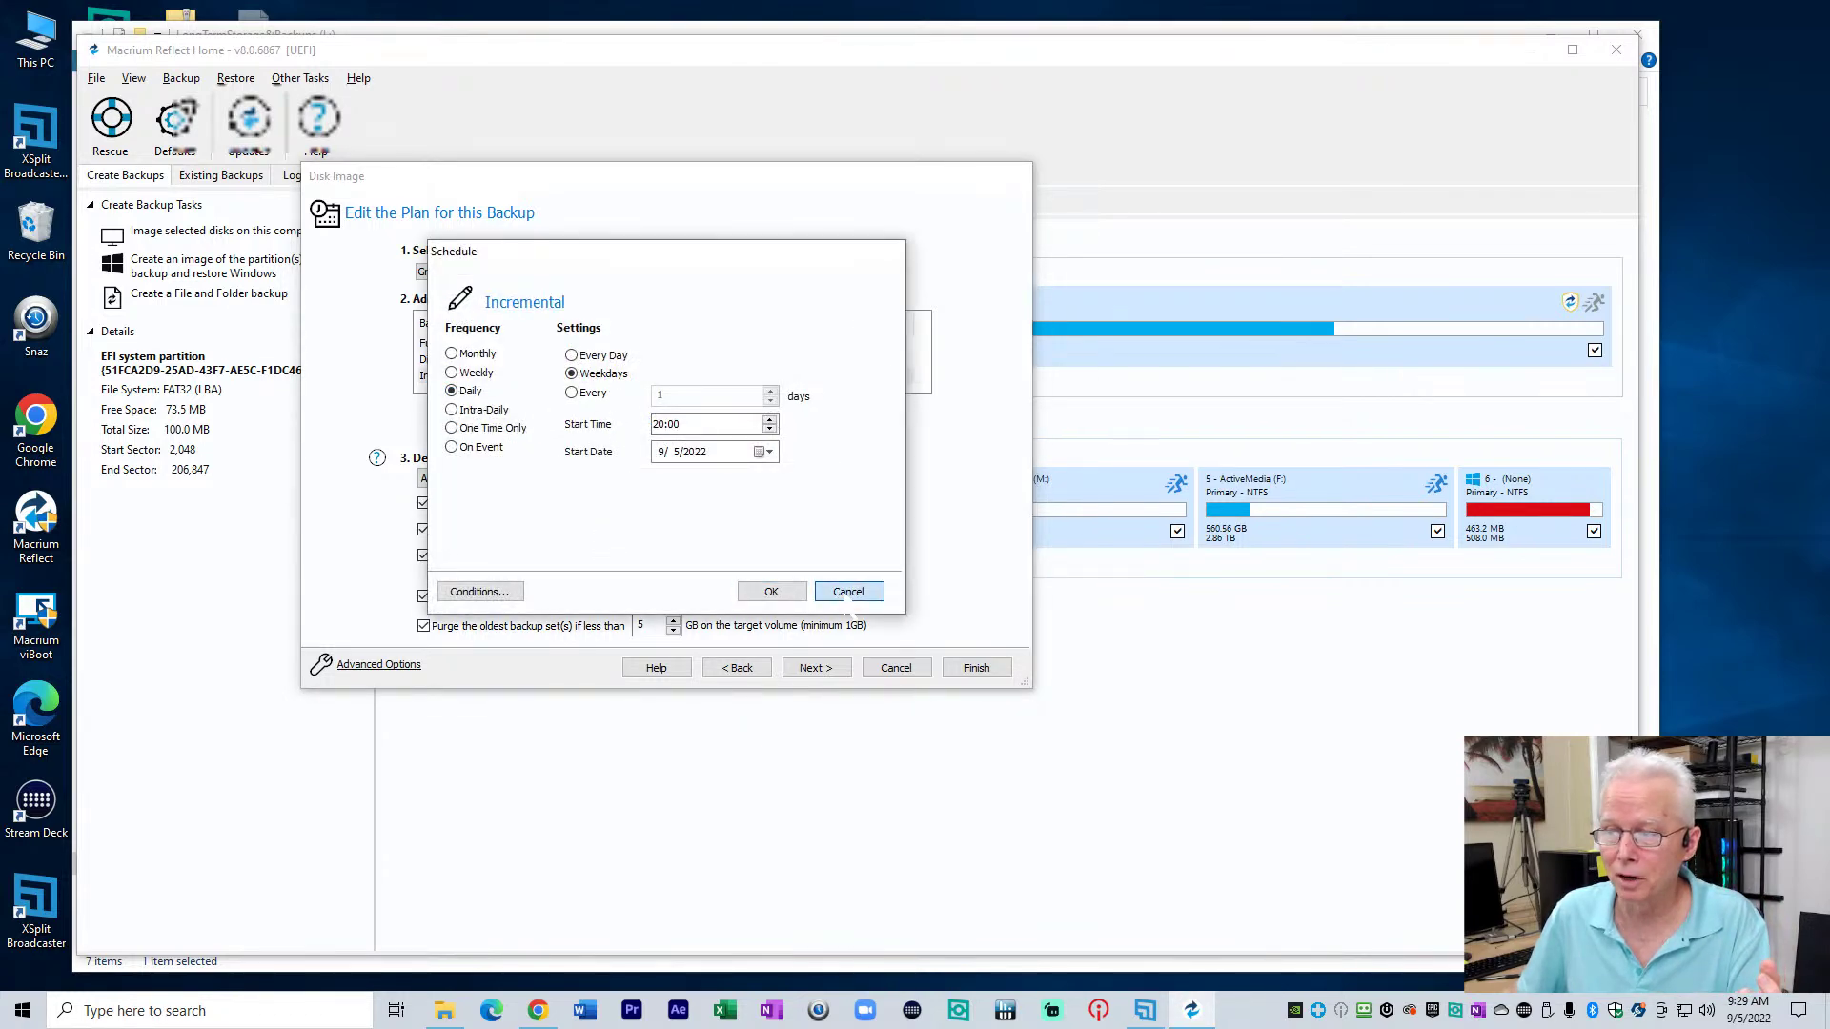
{"action": "left_click", "coordinate": [771, 591]}
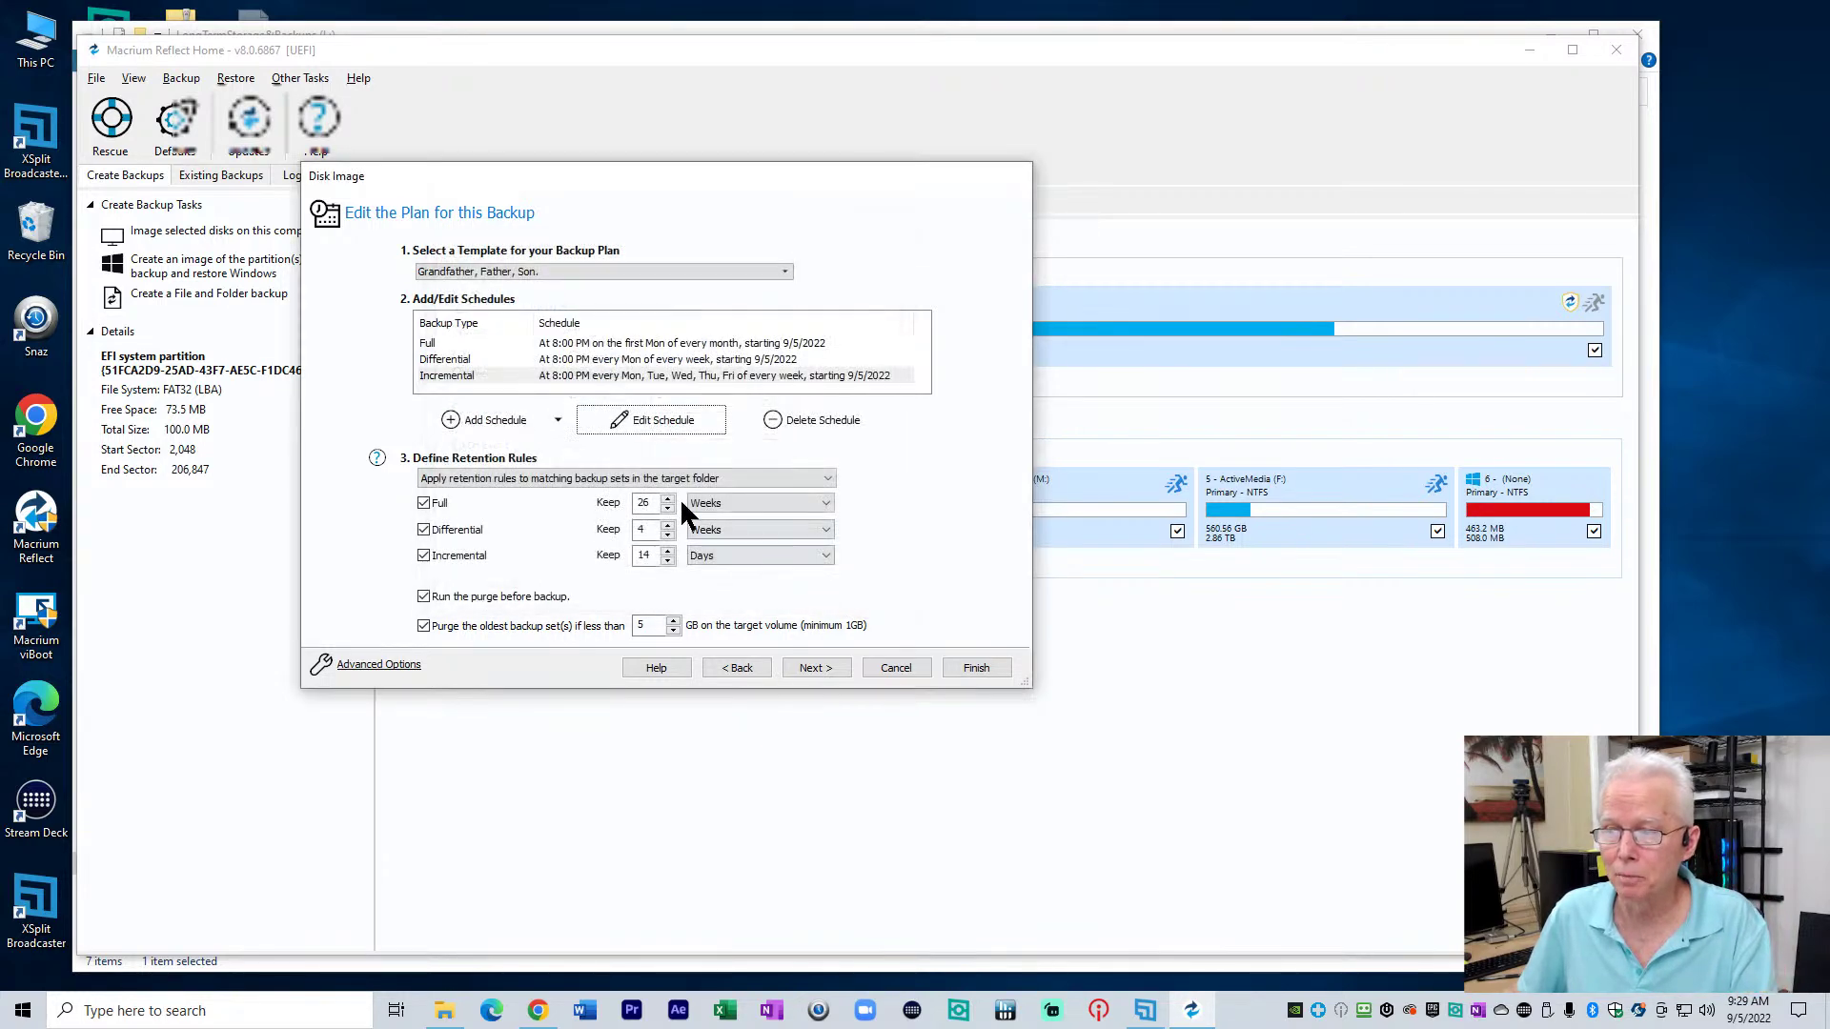
{"action": "left_click", "coordinate": [564, 360]}
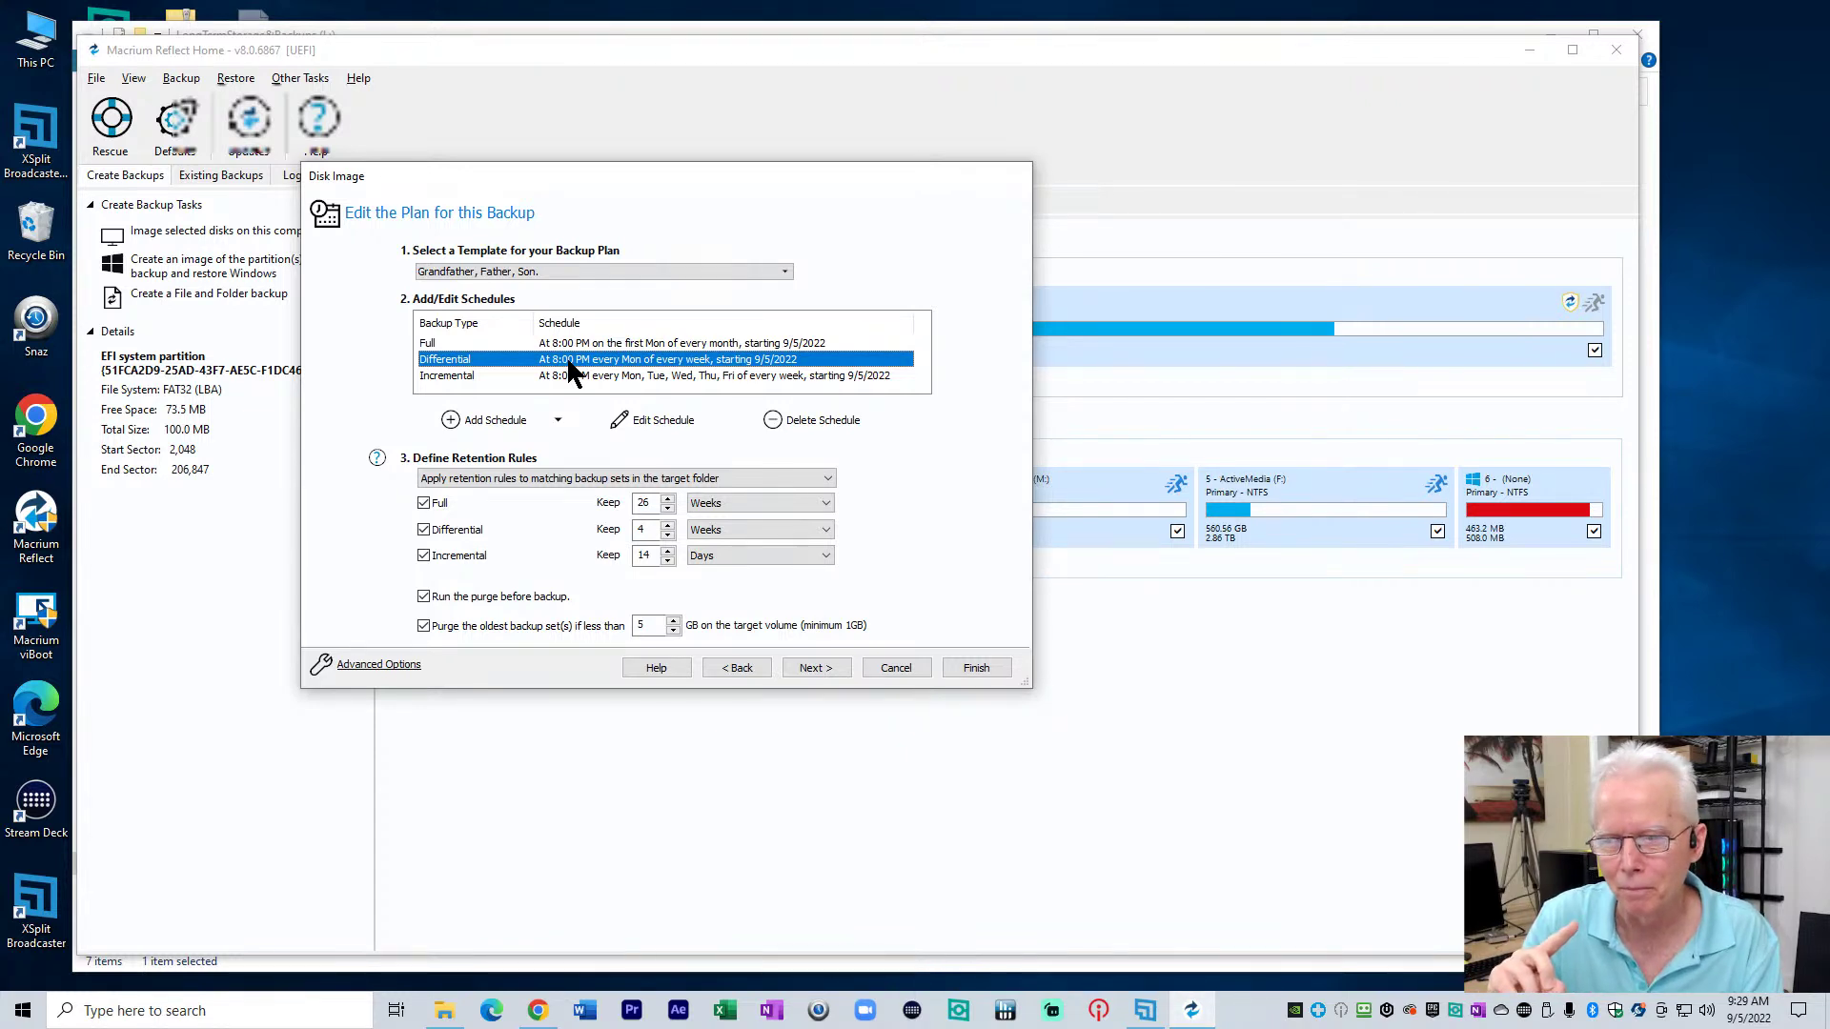
{"action": "left_click", "coordinate": [565, 377]}
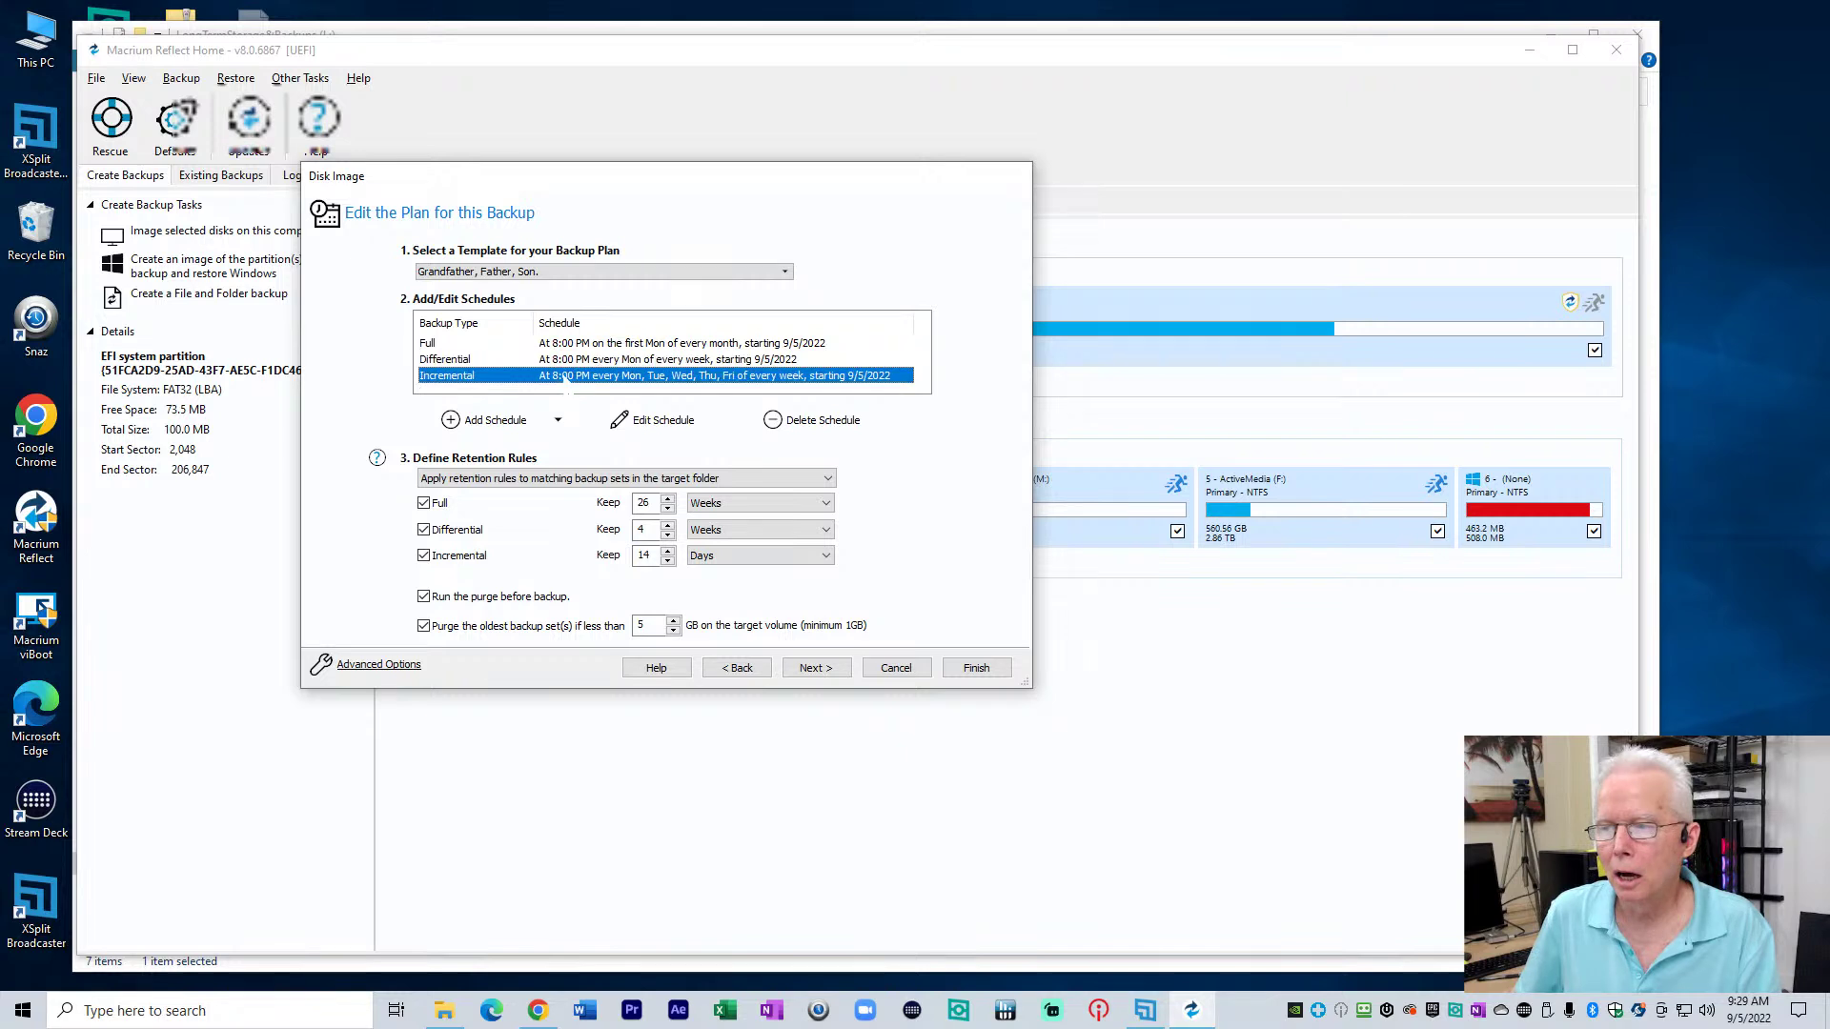
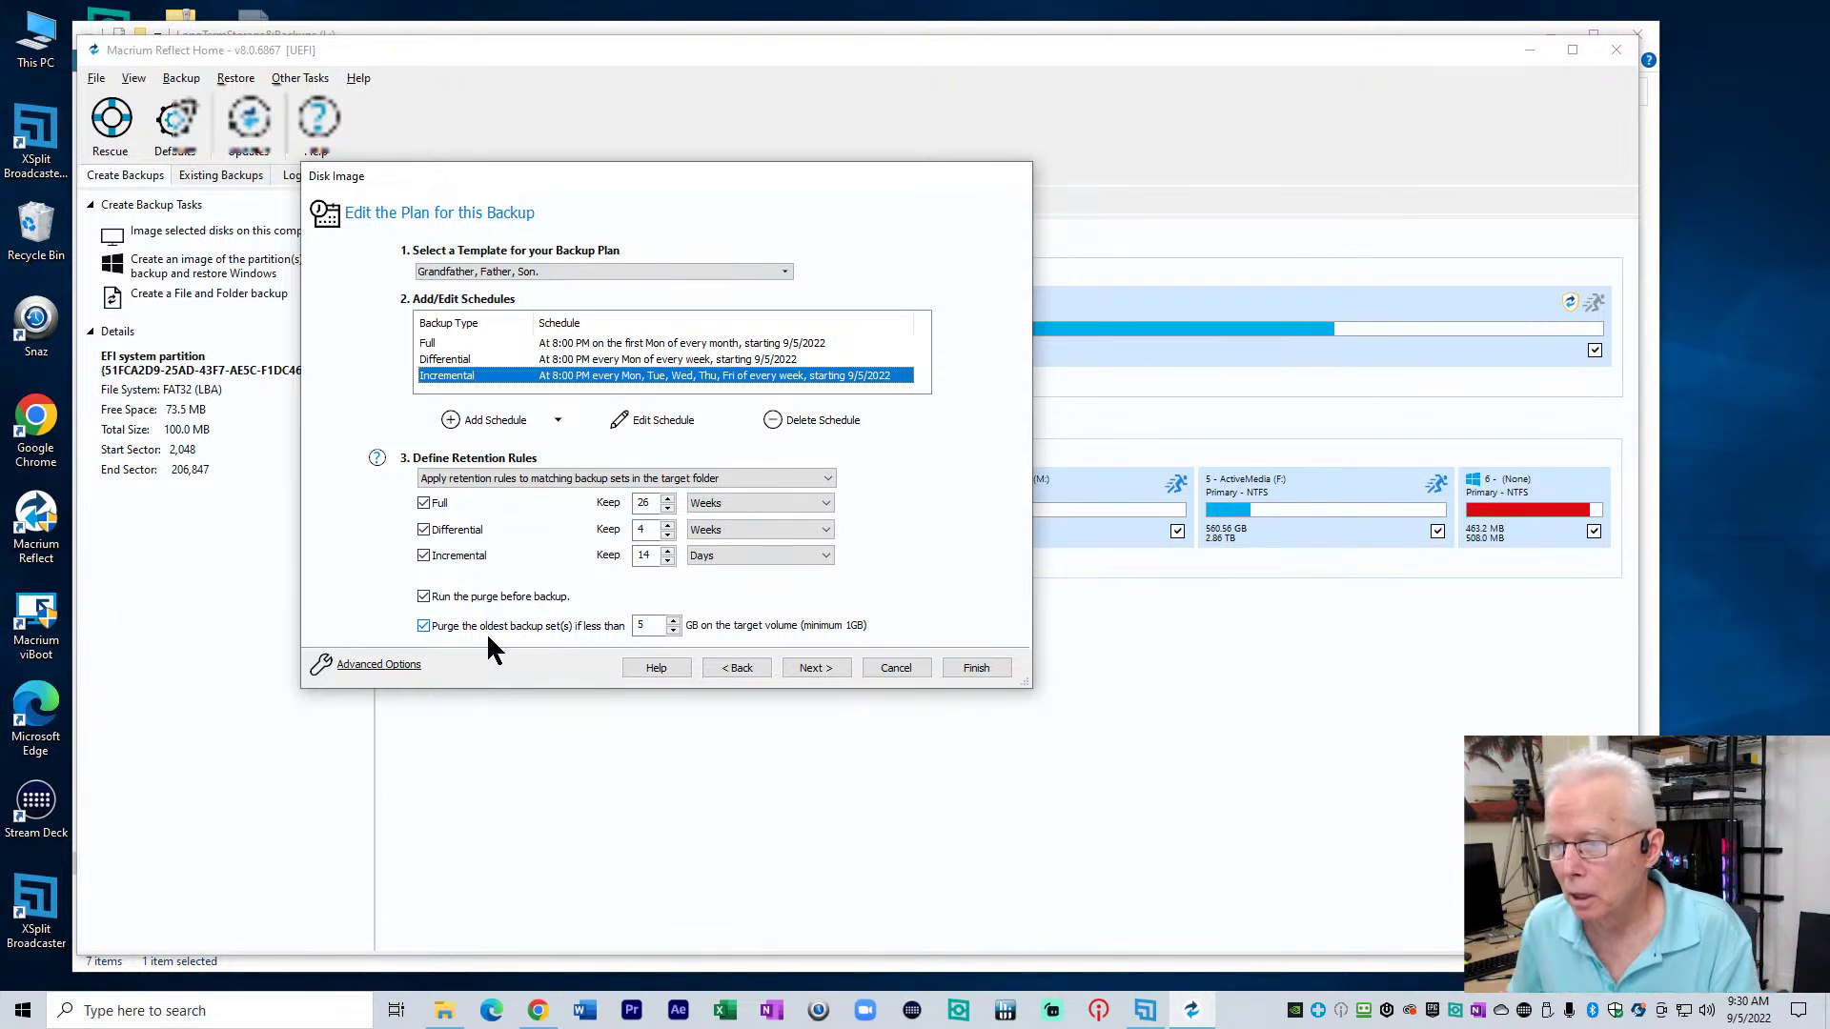
Set the purge threshold for the oldest backup sets to 100 GB and turn off running the purge before backup
{"action": "left_click", "coordinate": [644, 626]}
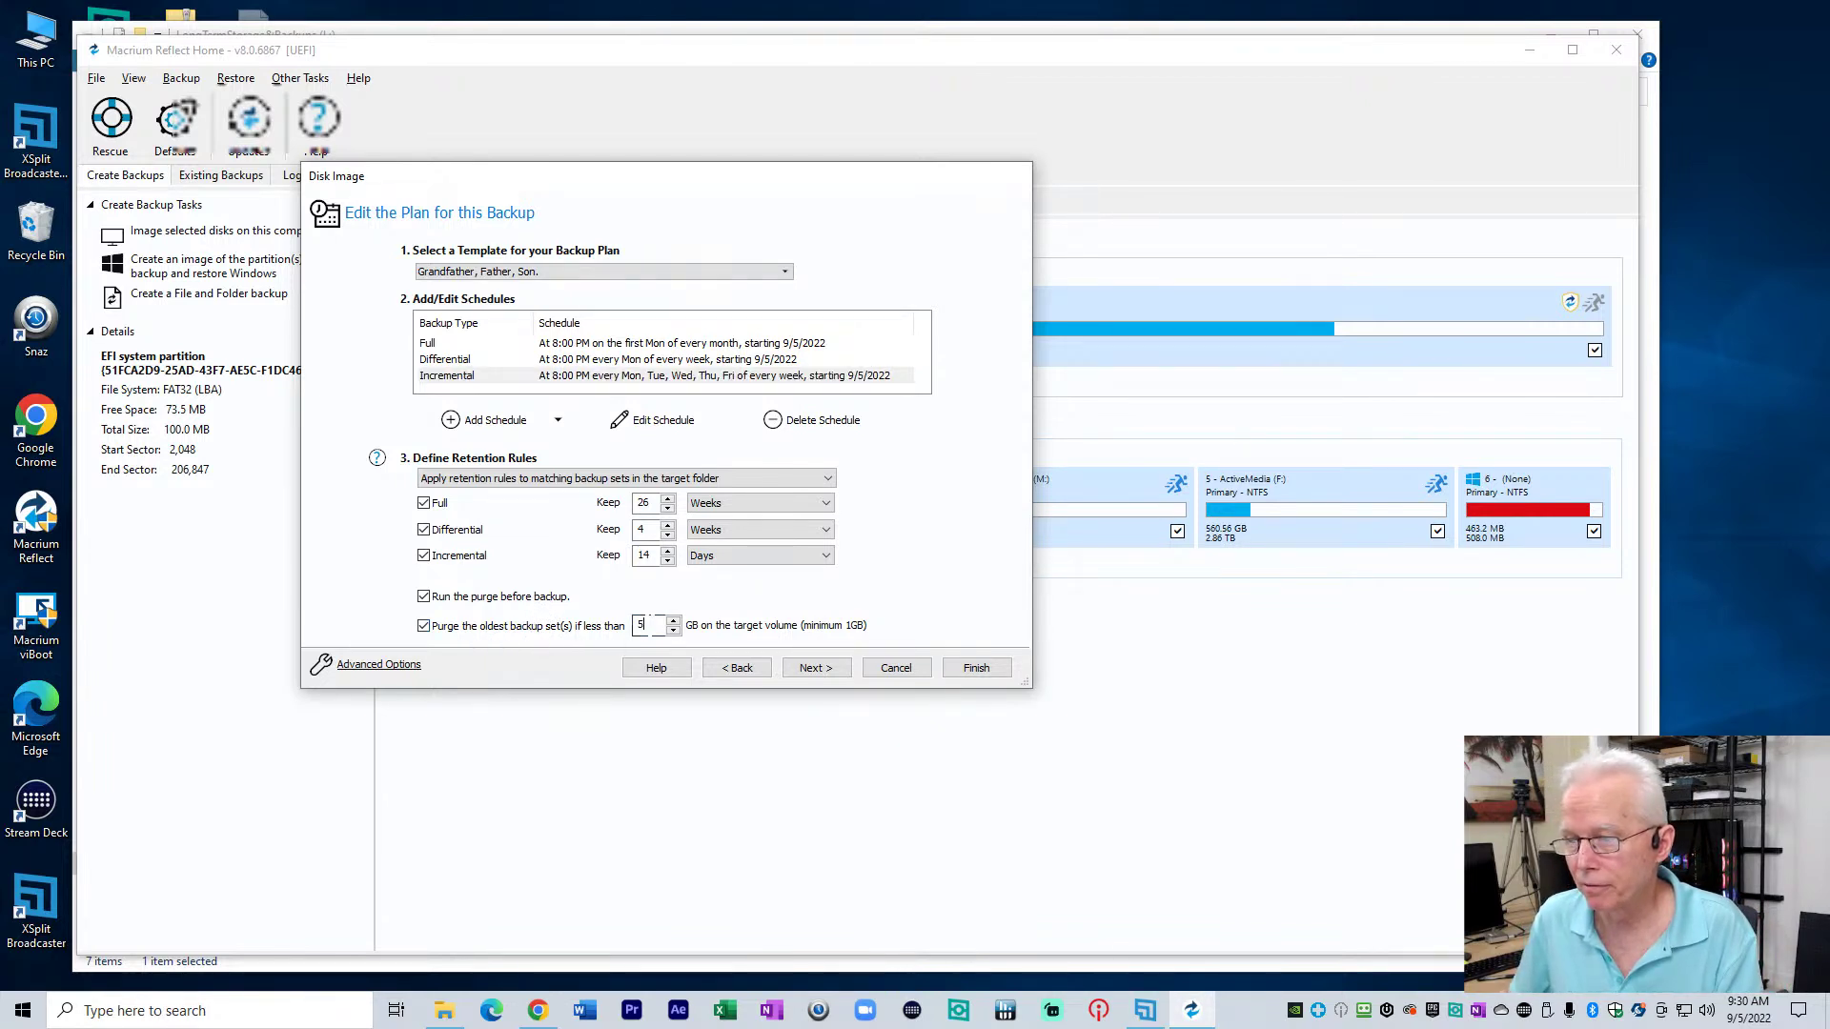
{"action": "double_click", "coordinate": [642, 625]}
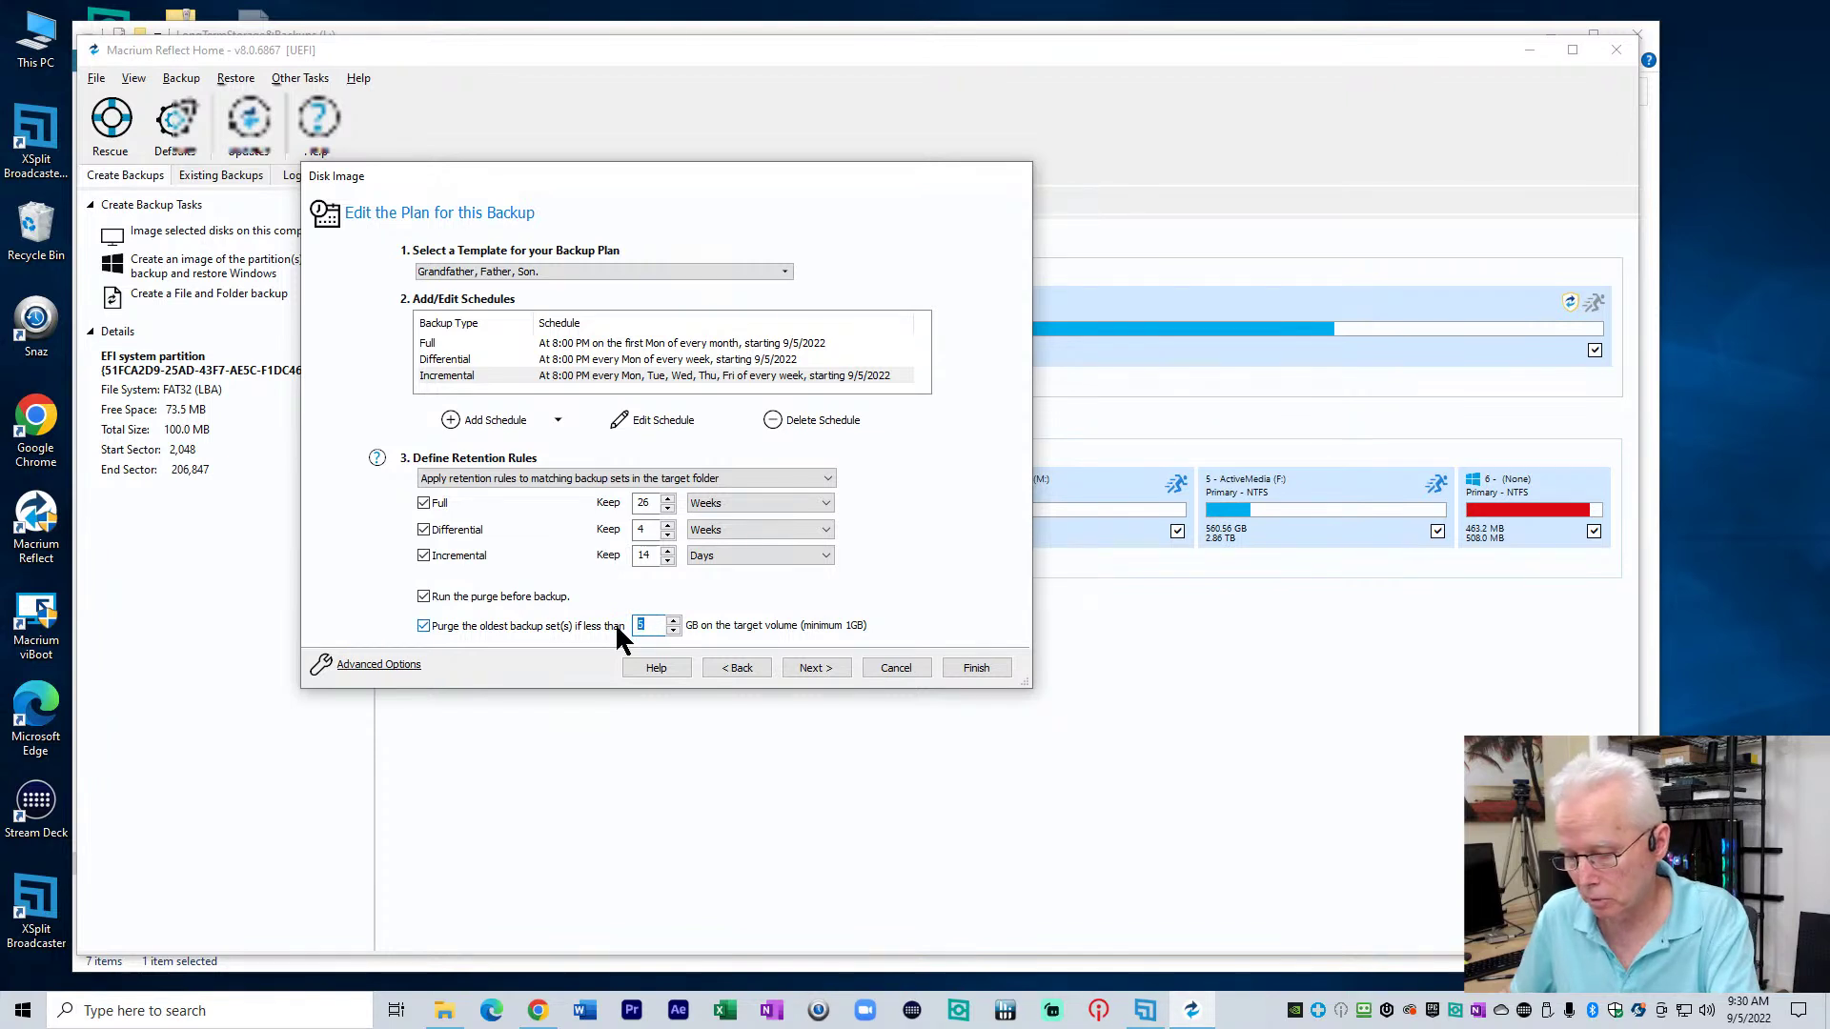
{"action": "type", "text": "100"}
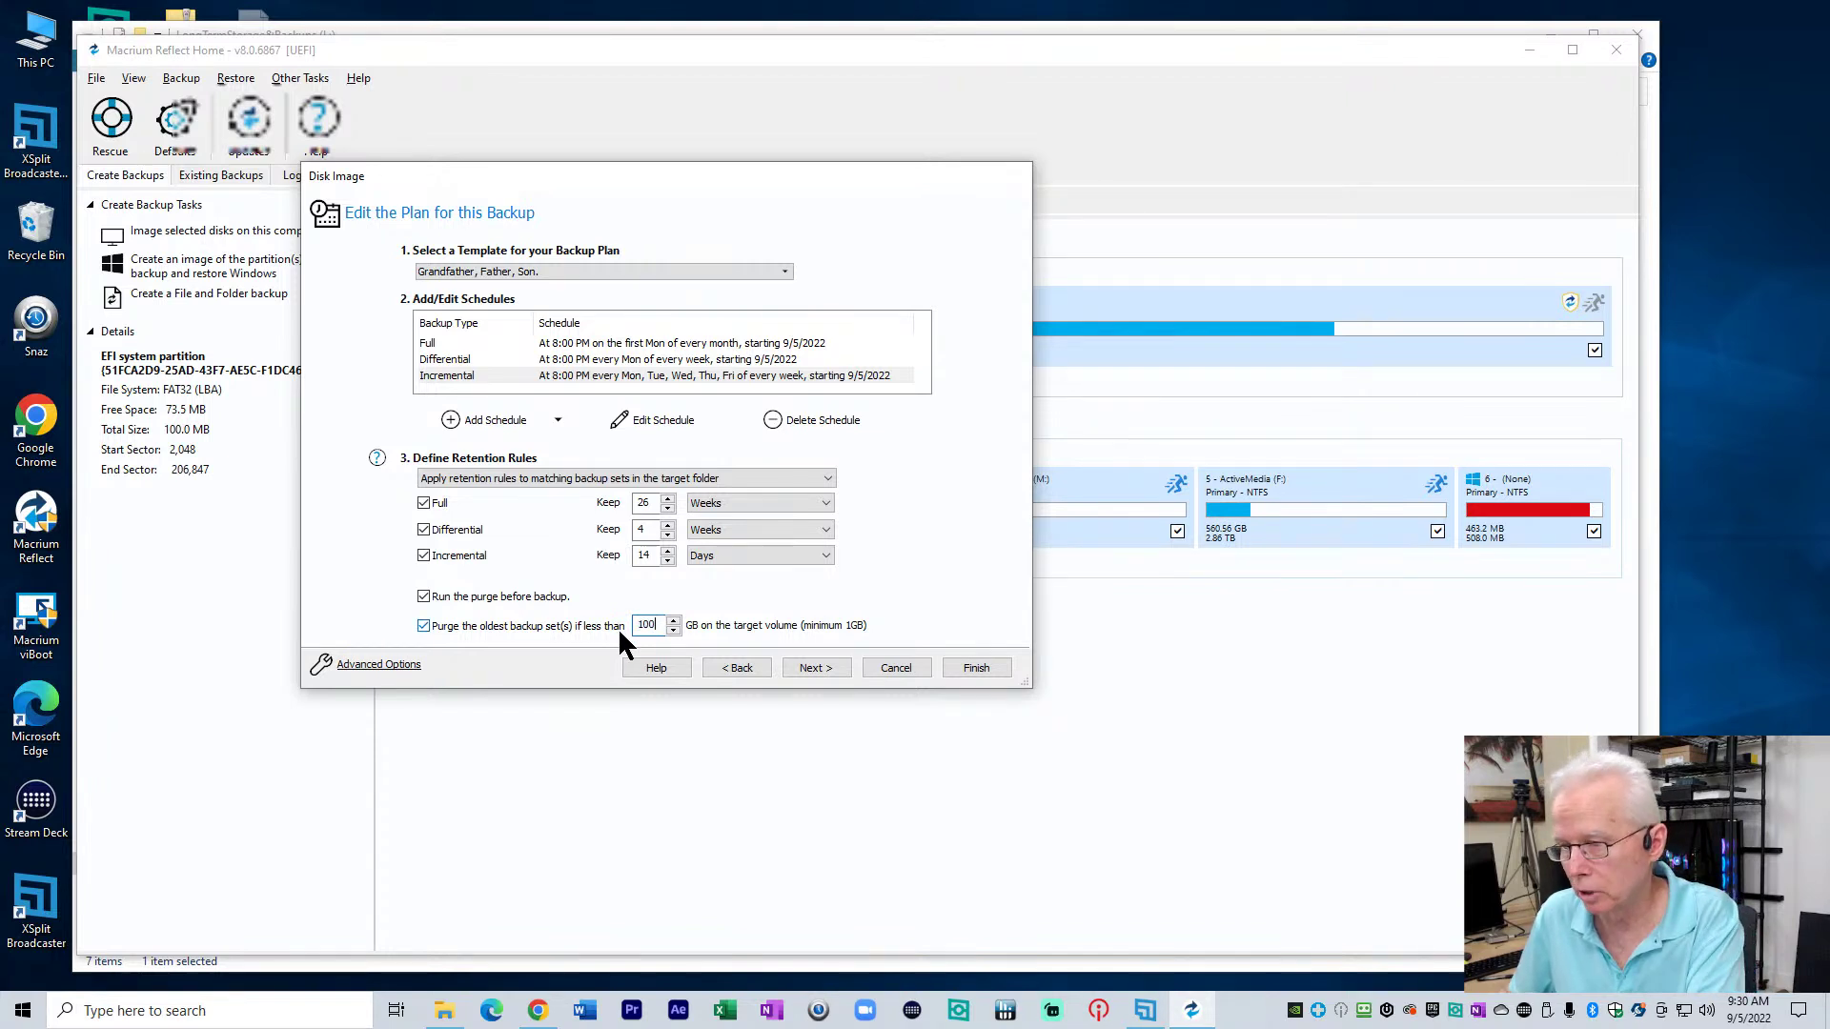
{"action": "left_click", "coordinate": [497, 597]}
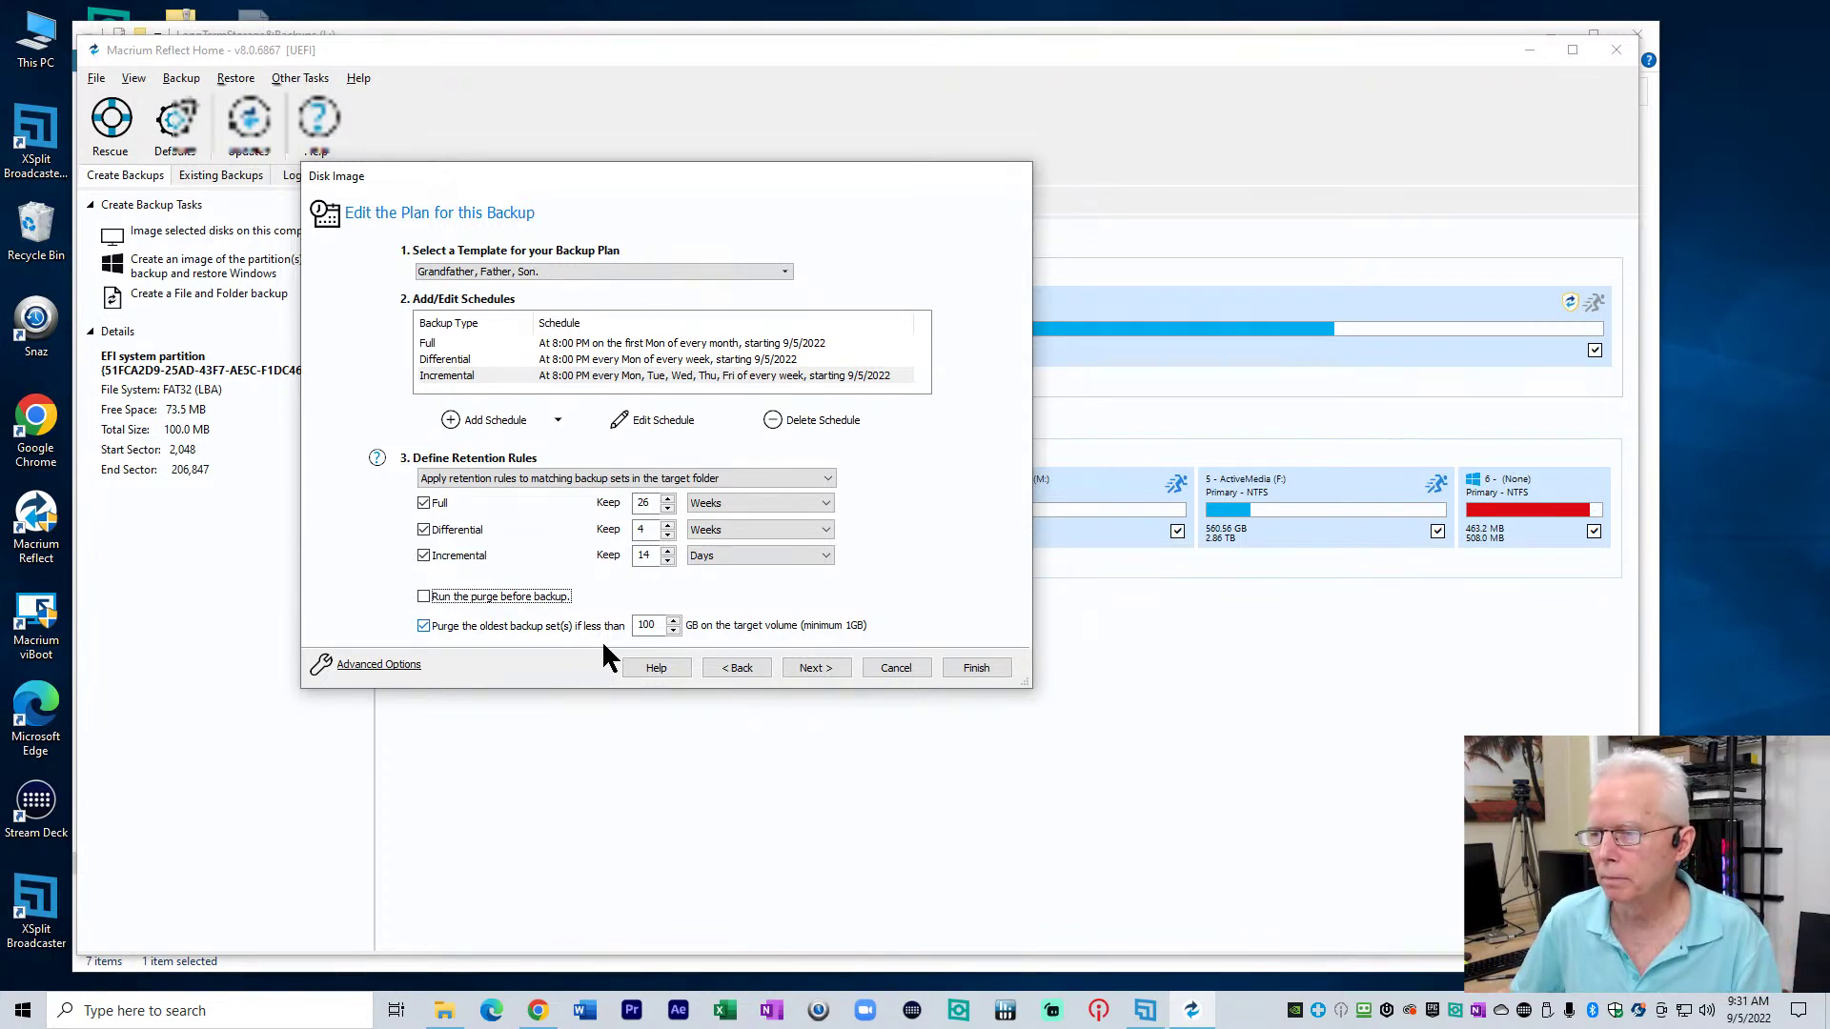
Check the Auto Verify Image setting in the advanced backup options
{"action": "left_click", "coordinate": [401, 664]}
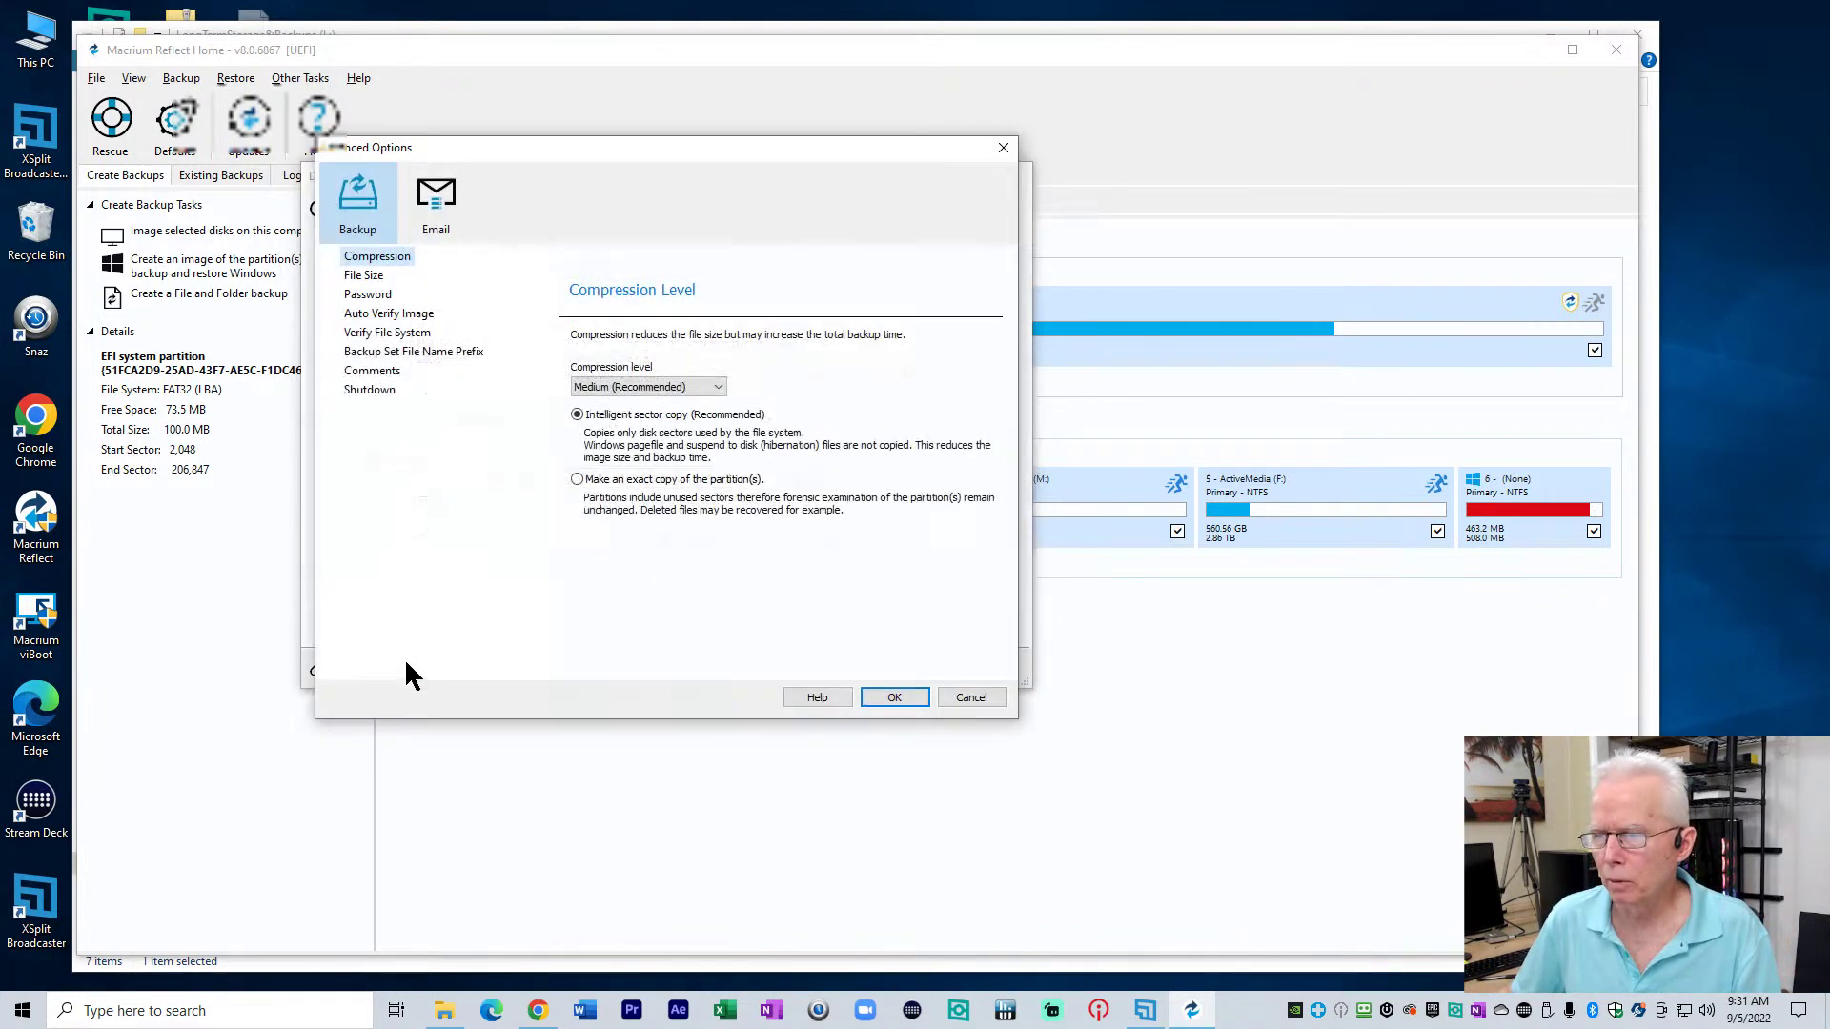
{"action": "left_click", "coordinate": [383, 315]}
{"action": "left_click", "coordinate": [892, 703]}
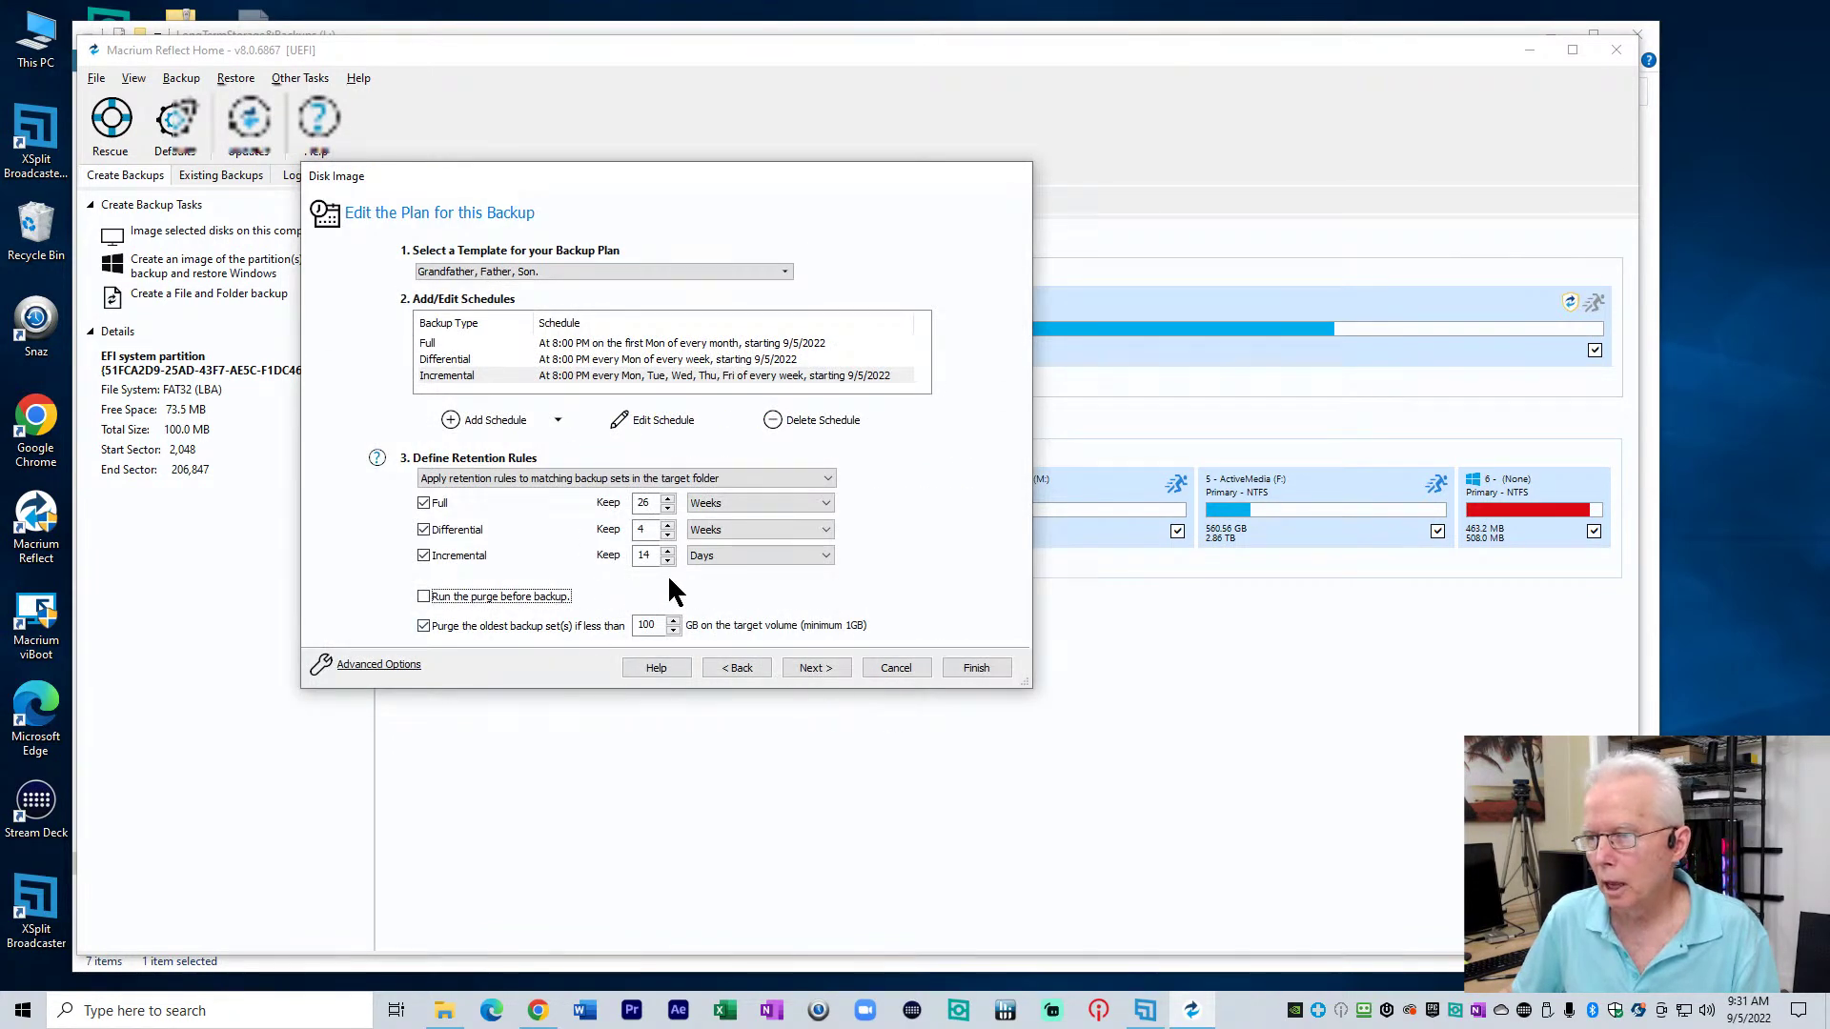
Review the whole imaging summary and finish the backup plan
{"action": "left_click", "coordinate": [811, 667]}
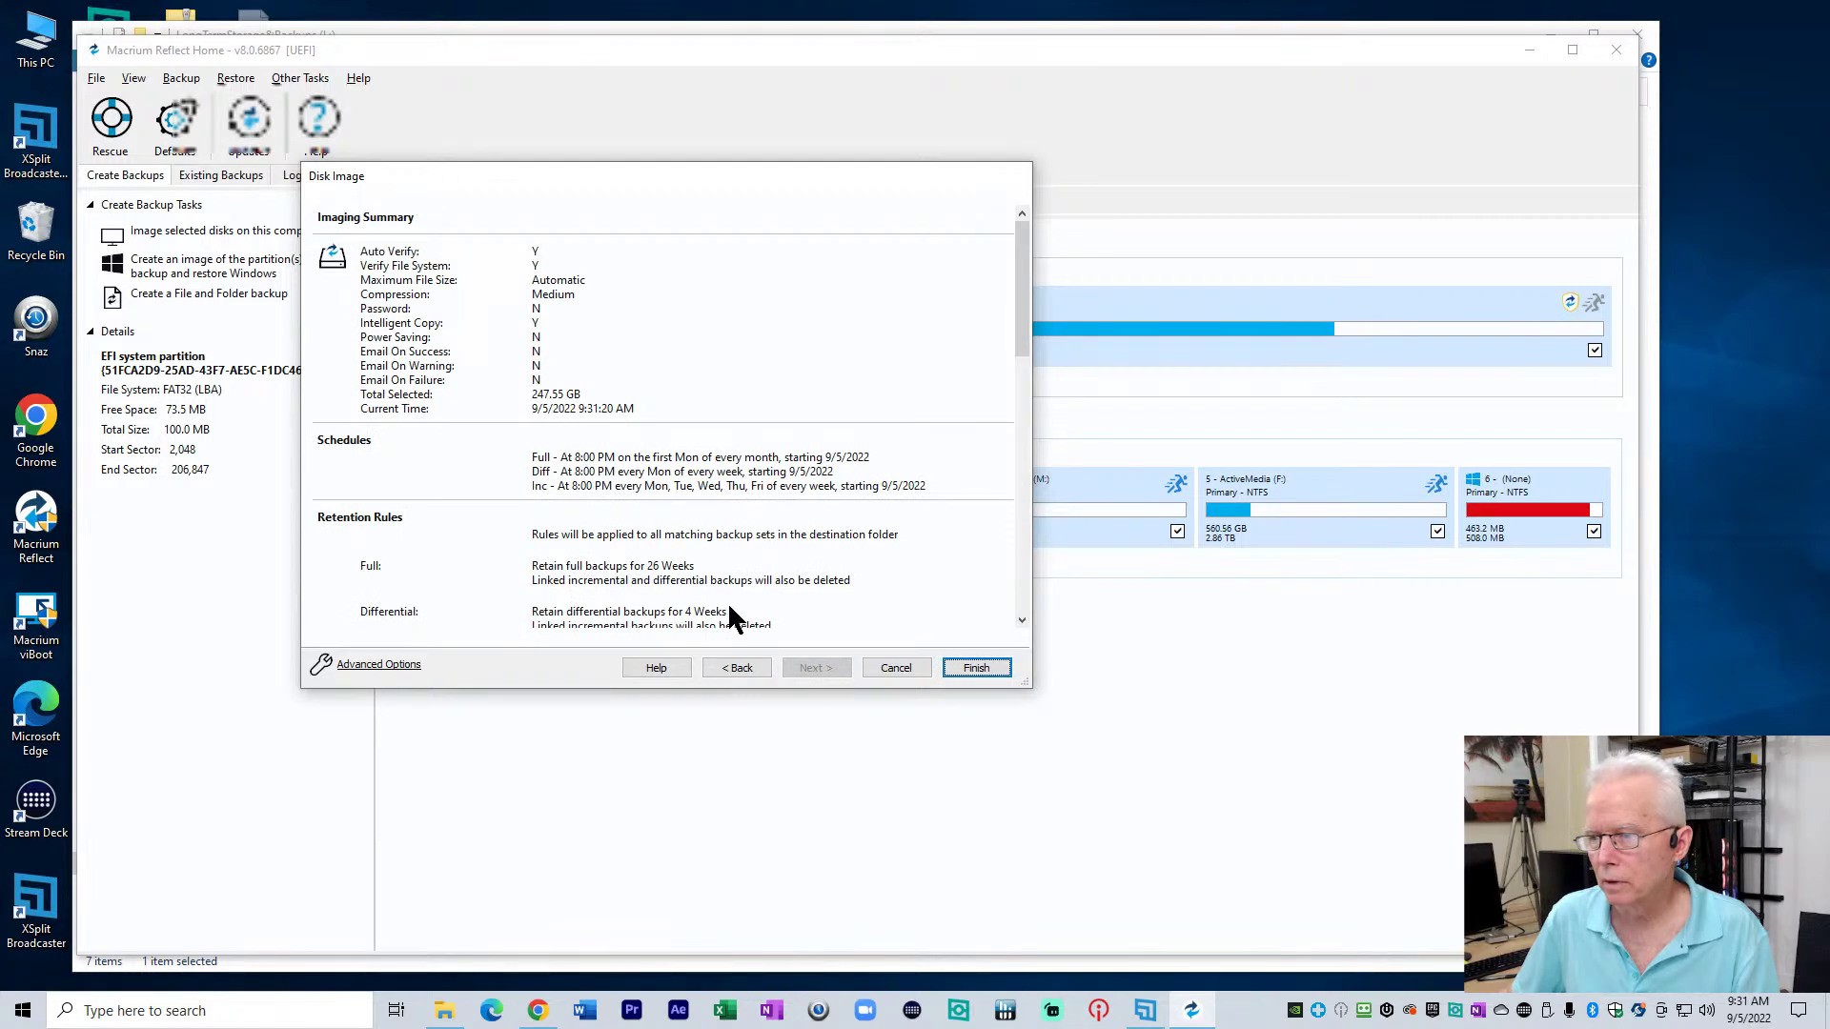
{"action": "left_click_drag", "start_coordinate": [1022, 303], "coordinate": [981, 625]}
{"action": "left_click", "coordinate": [974, 667]}
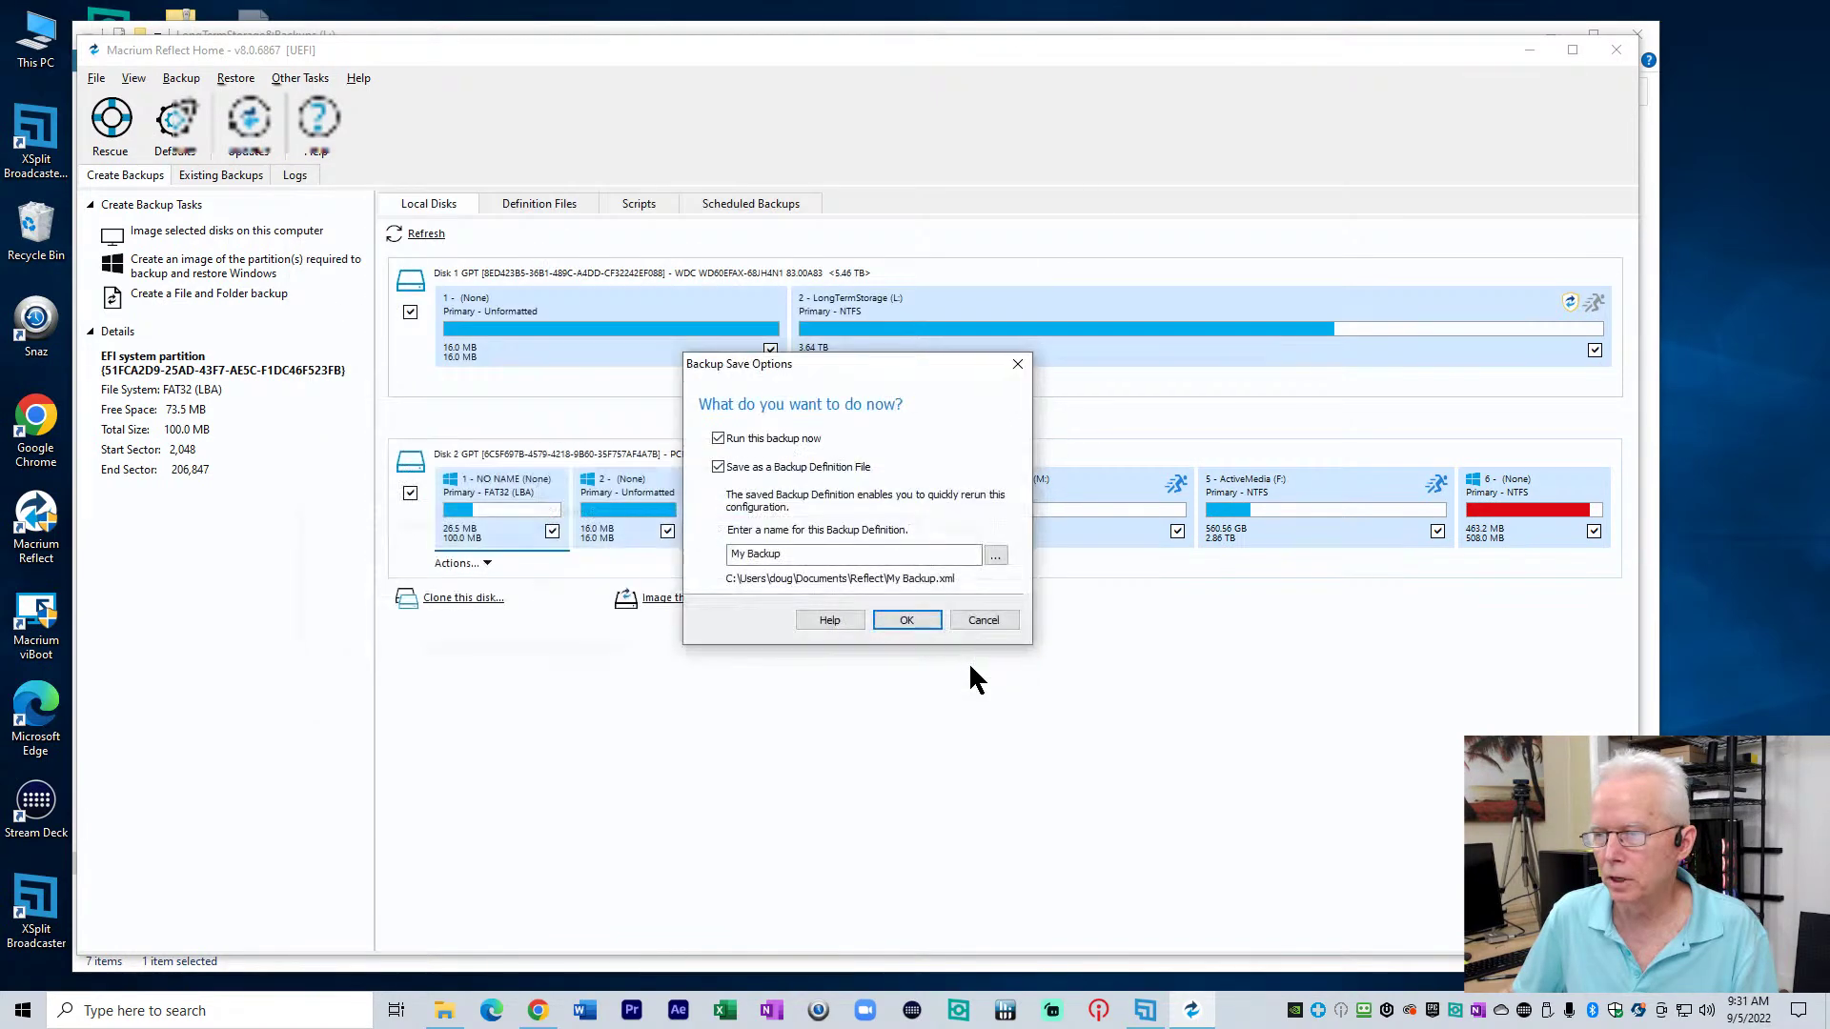
Turn off running the backup now and choose the Macrium Backups folder on the L: drive for the definition file
{"action": "left_click", "coordinate": [719, 439]}
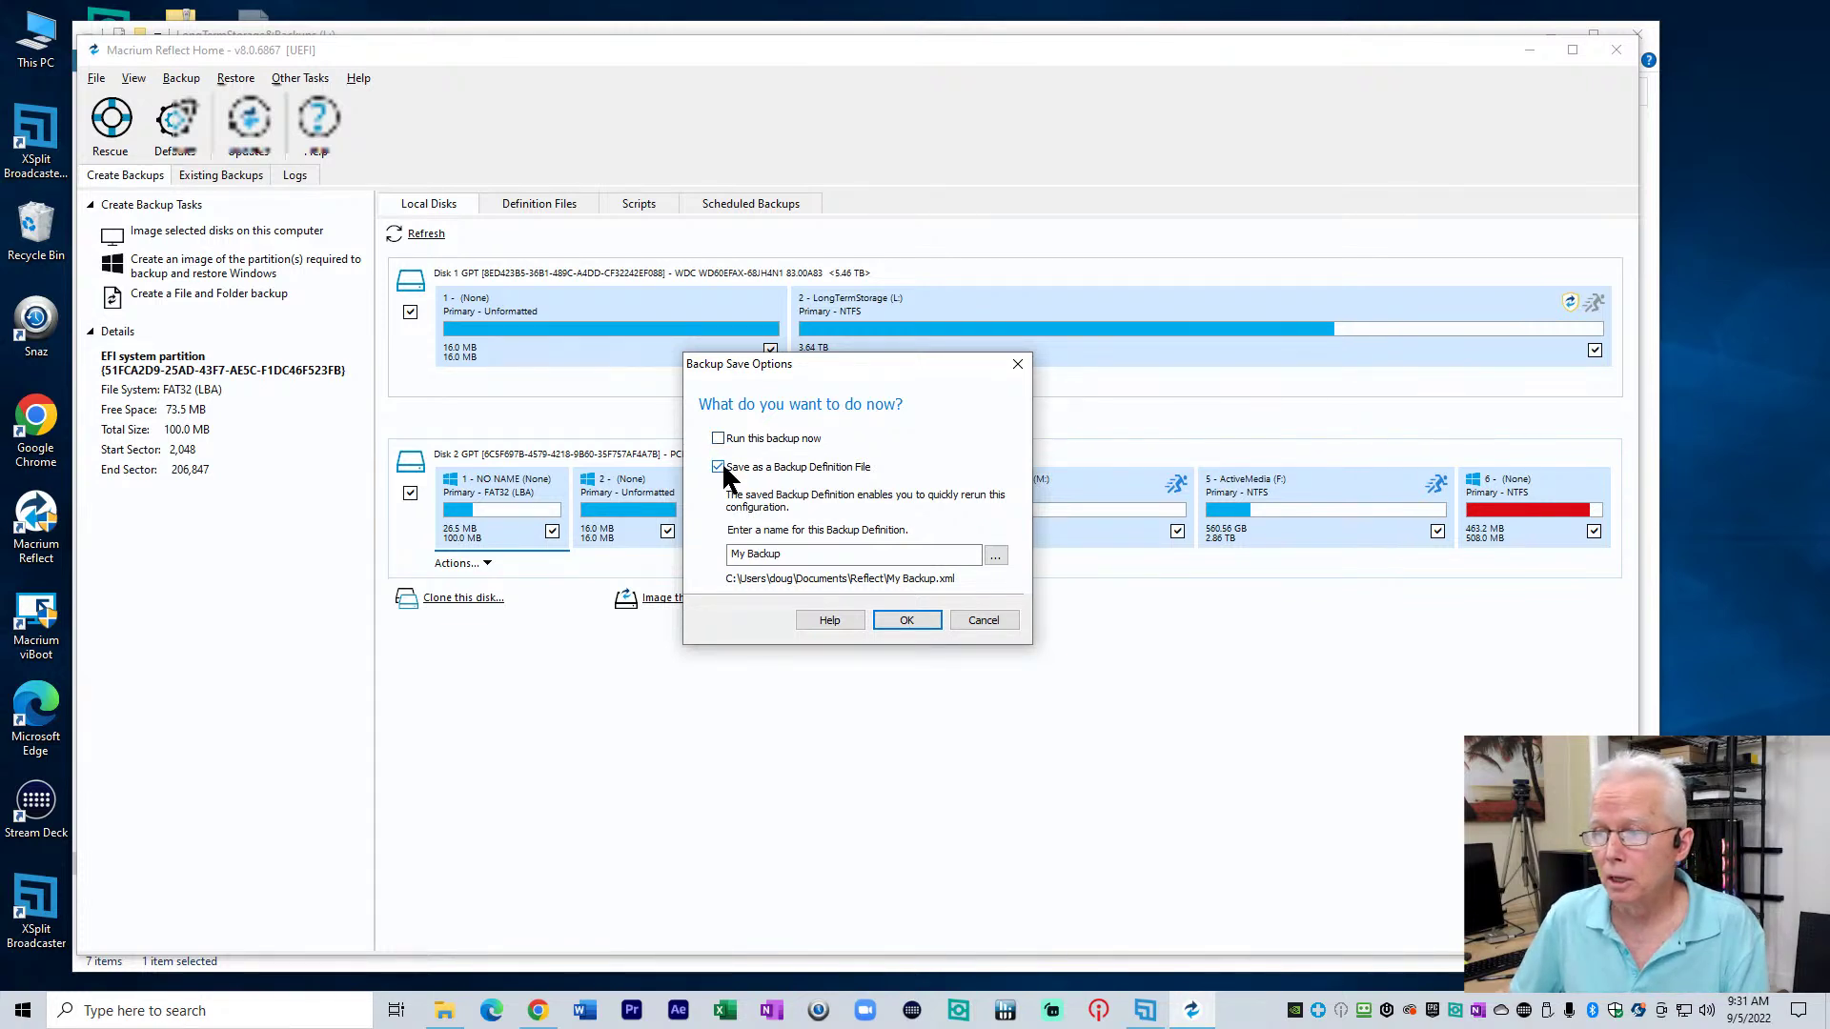
{"action": "left_click", "coordinate": [797, 556]}
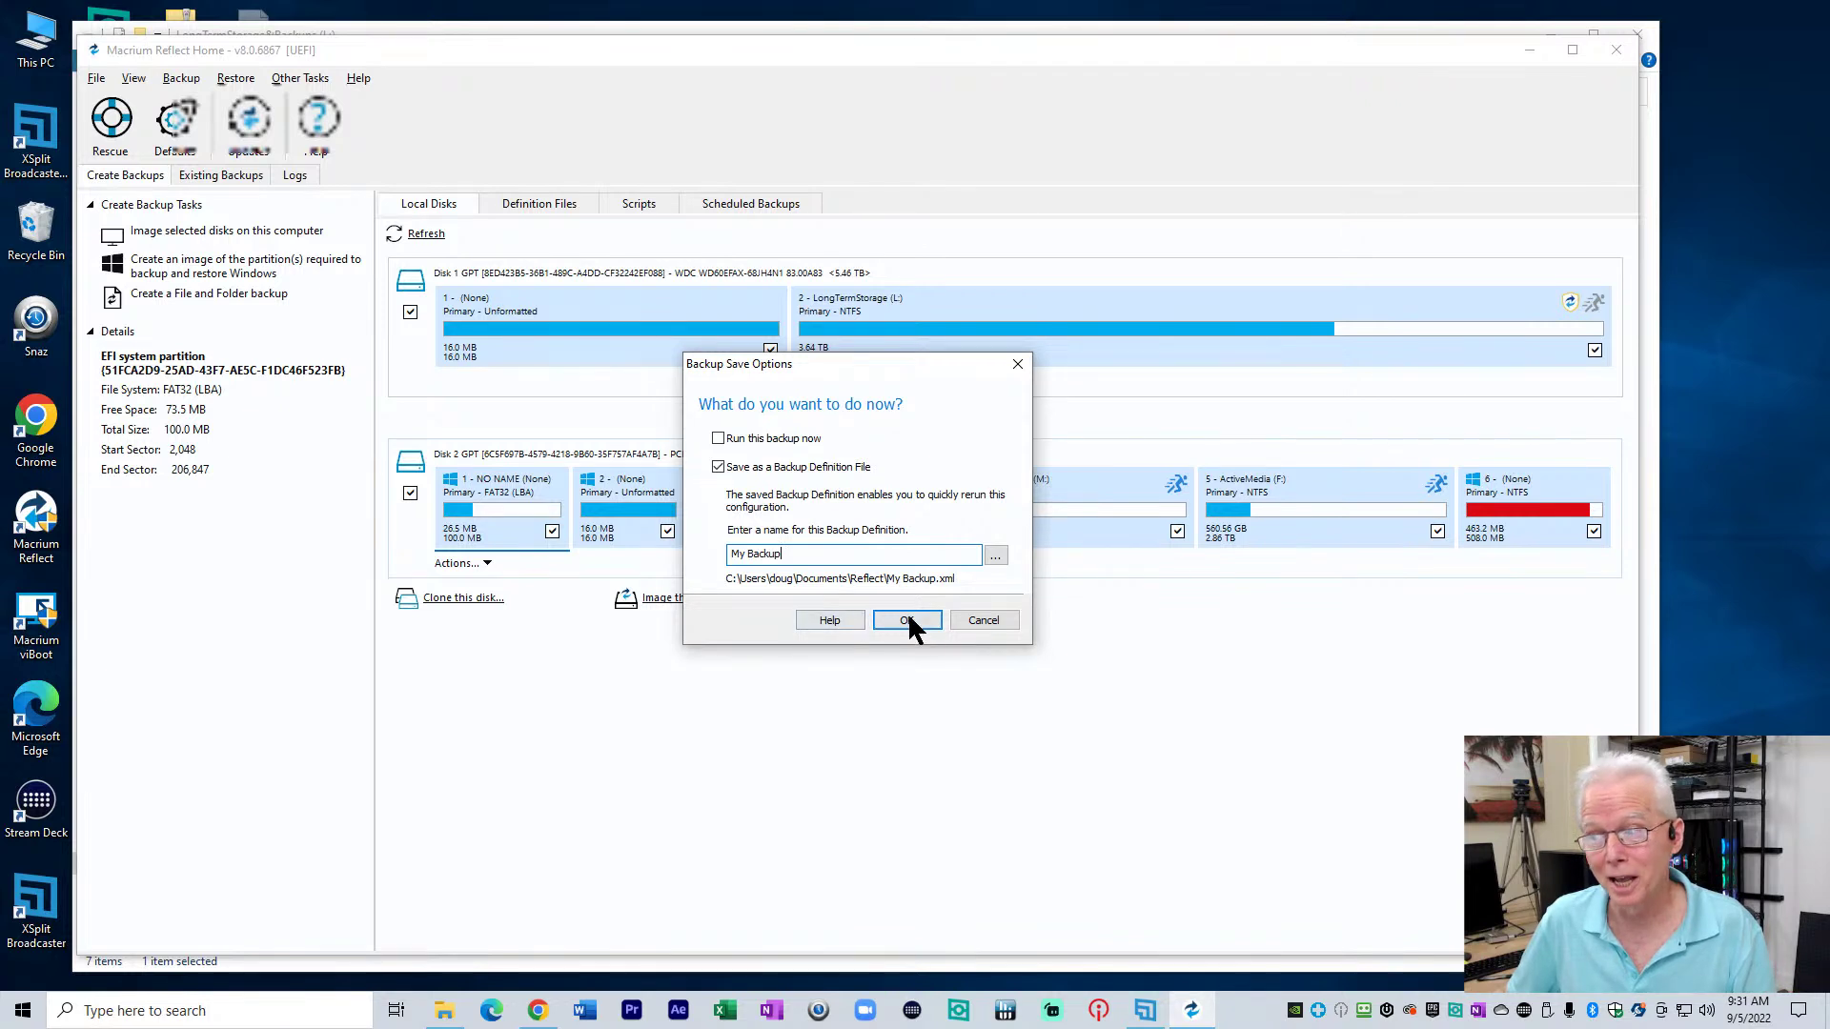
{"action": "left_click", "coordinate": [994, 560]}
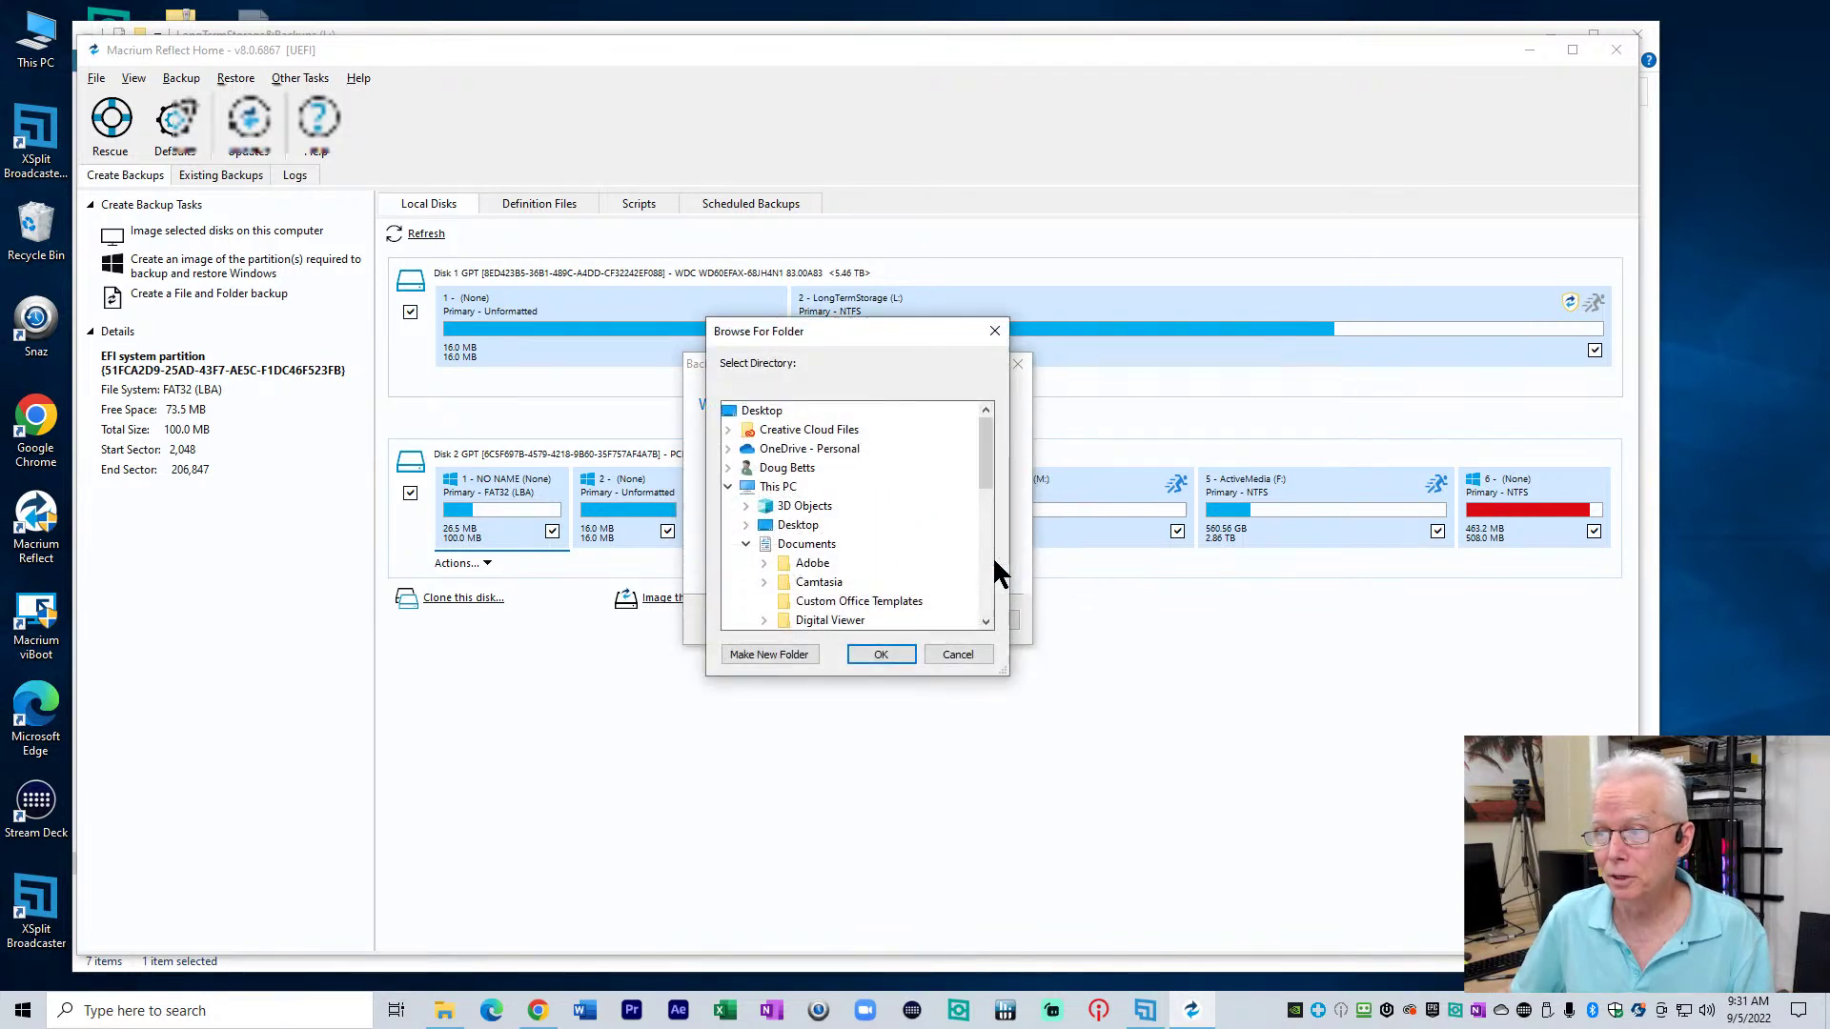
{"action": "left_click_drag", "start_coordinate": [991, 486], "coordinate": [1004, 619]}
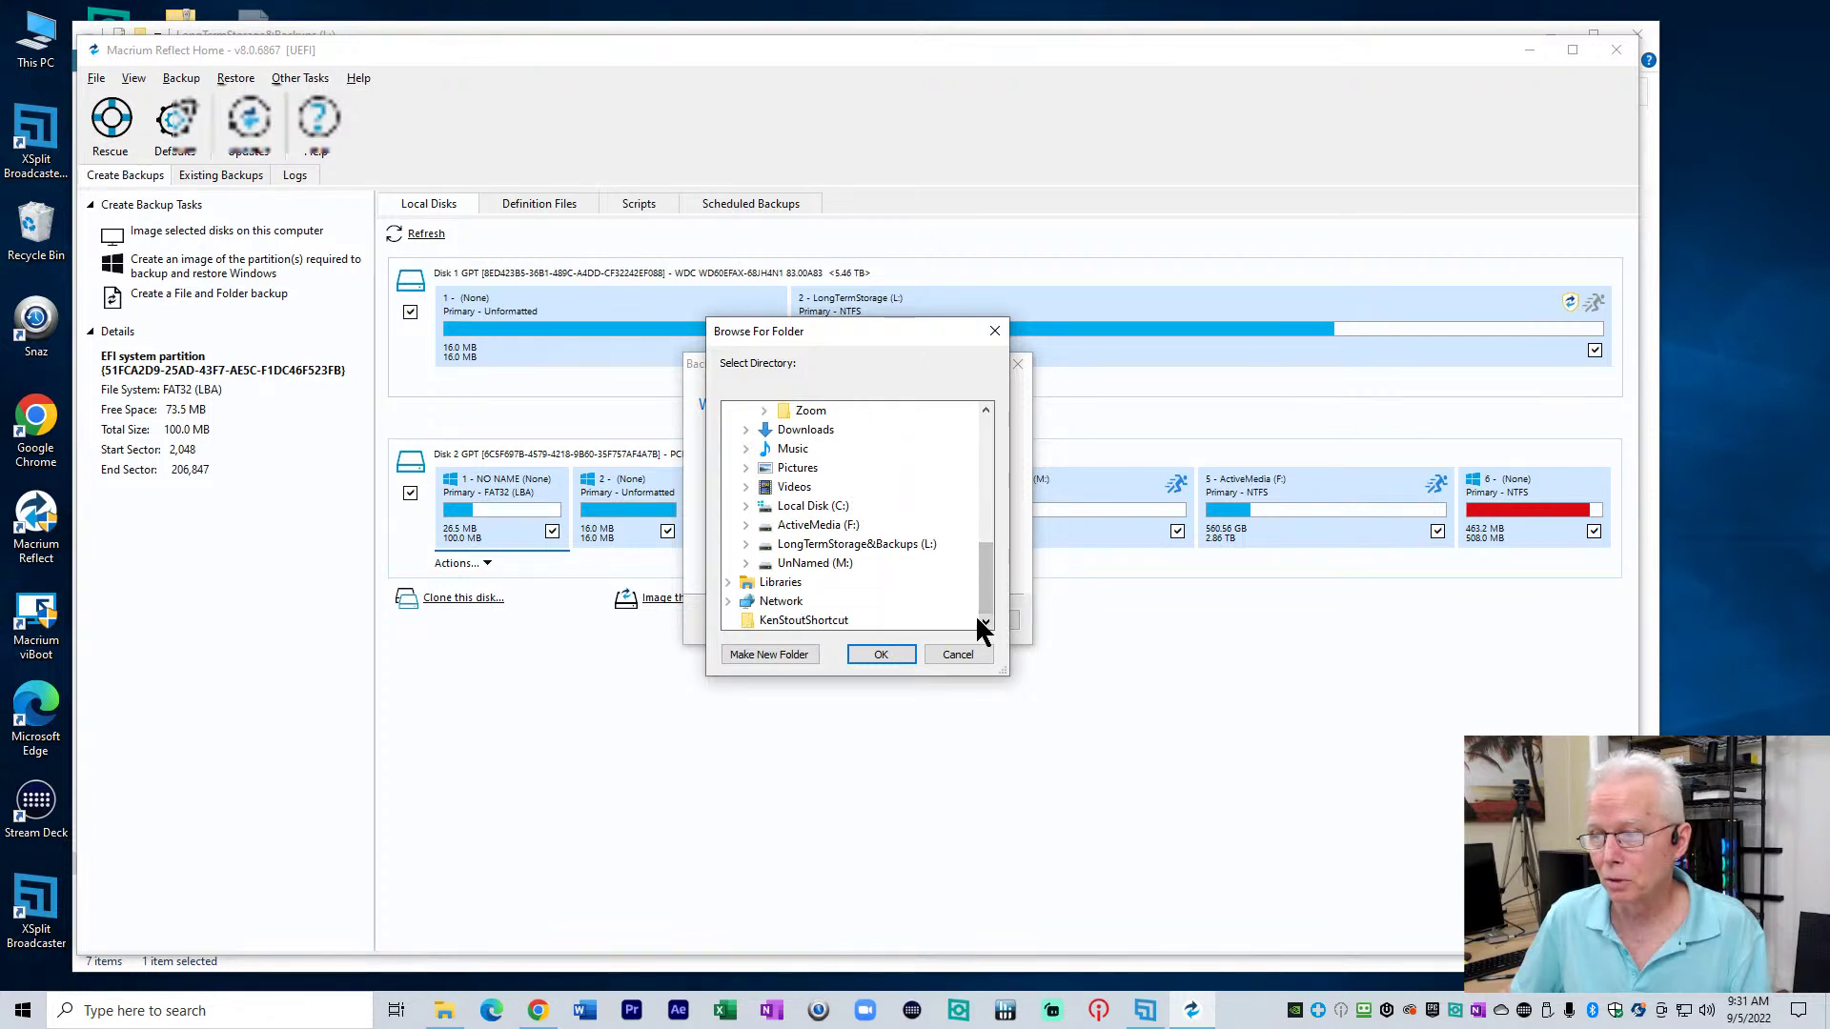
{"action": "left_click", "coordinate": [745, 543]}
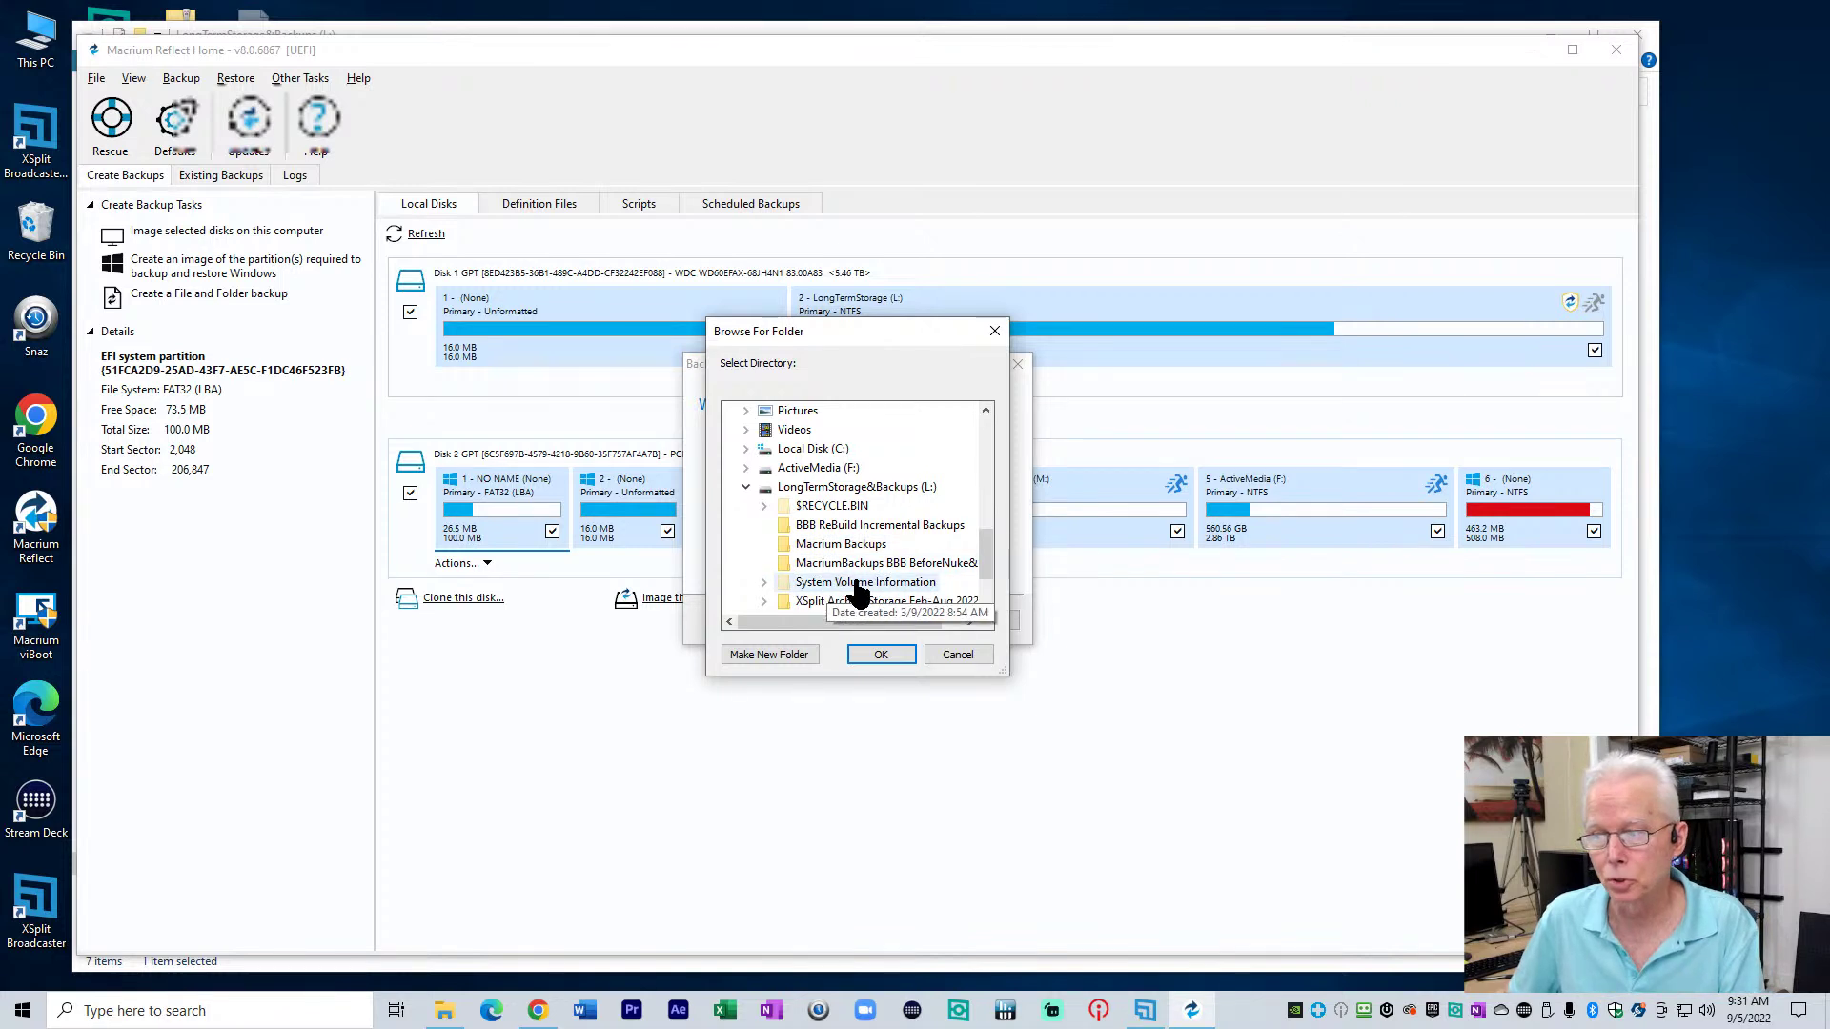
{"action": "left_click", "coordinate": [823, 548]}
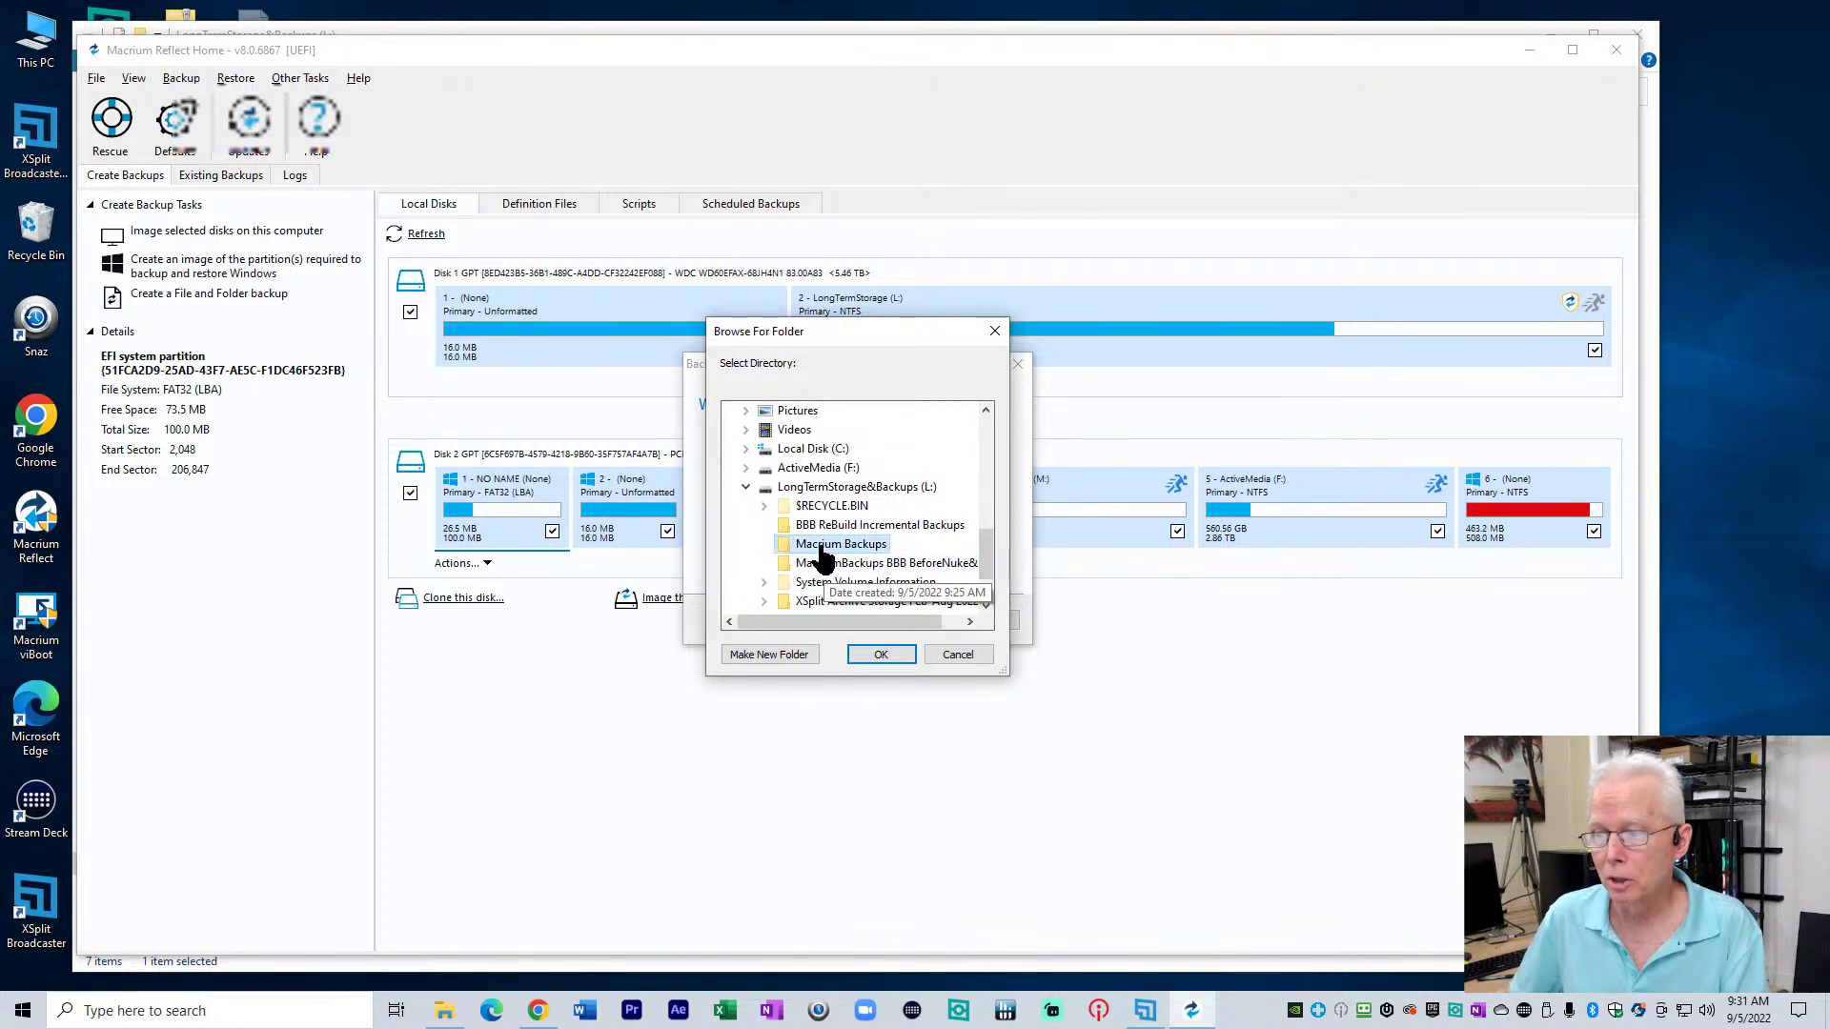
{"action": "left_click", "coordinate": [890, 653]}
Name the backup definition BBB-Cdrive and save it
{"action": "left_click", "coordinate": [762, 554]}
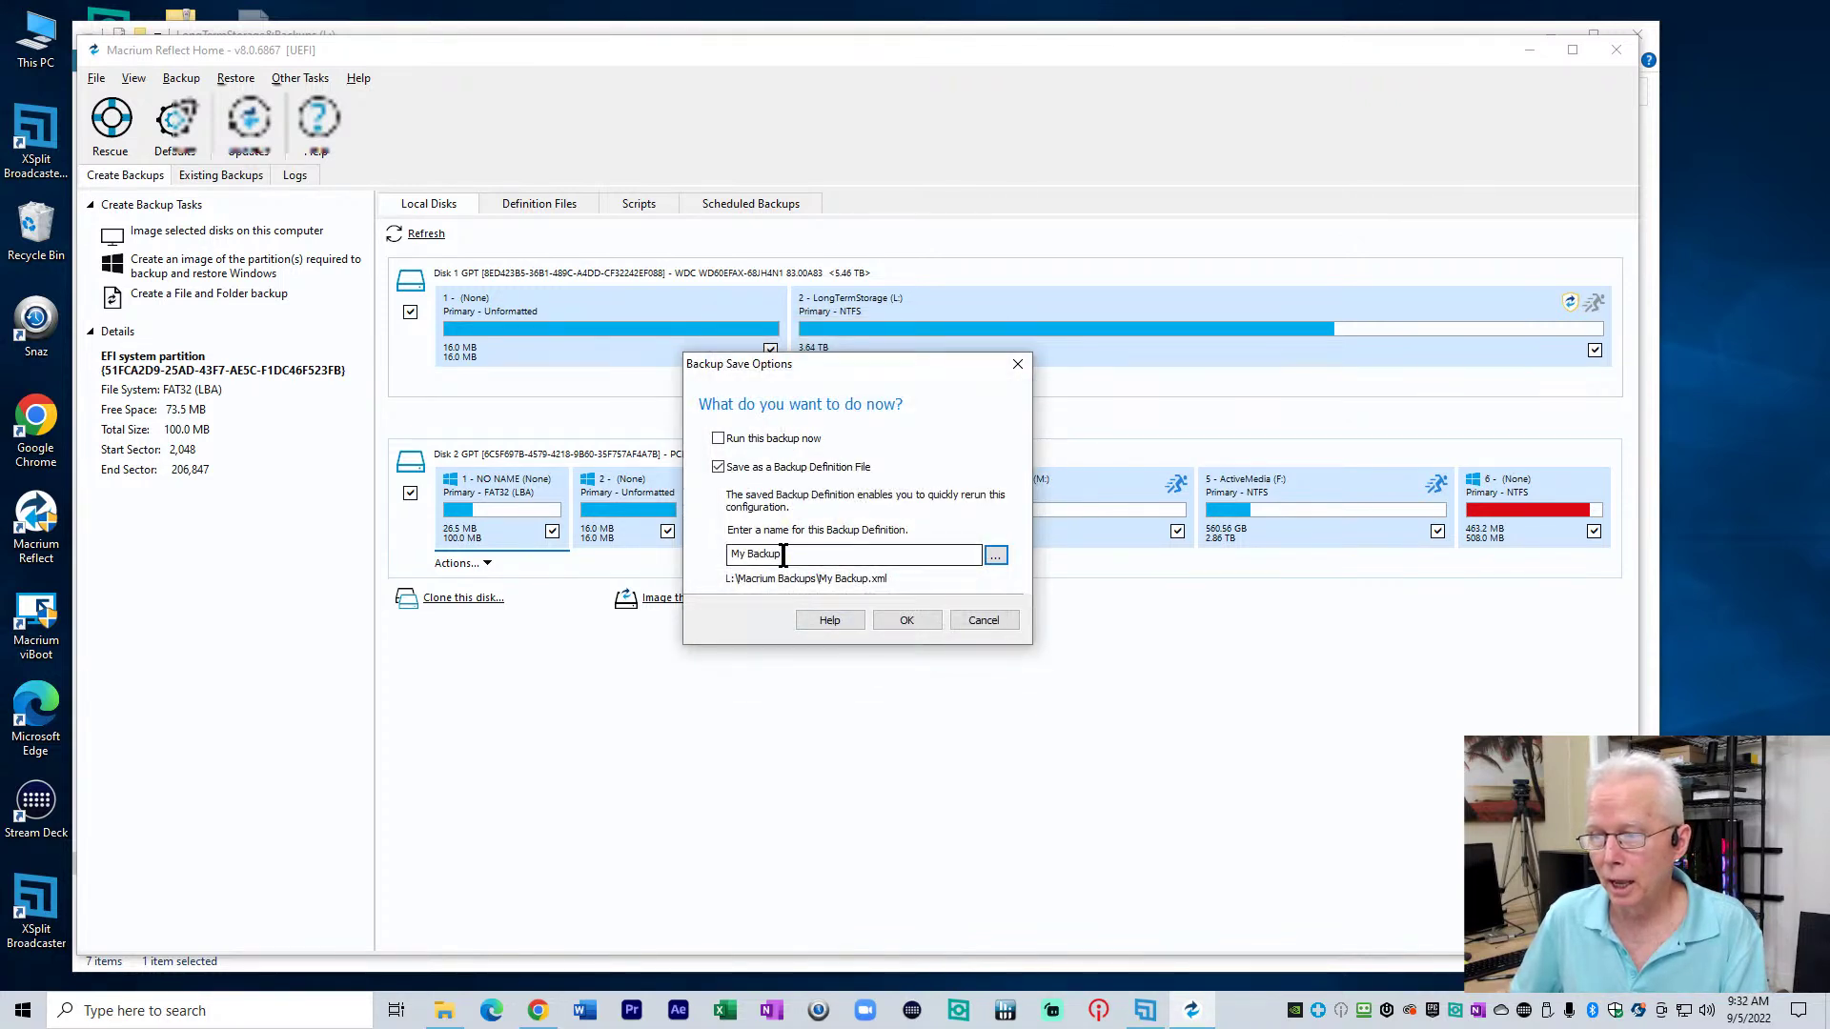
{"action": "type", "text": "BBB-Cdrive"}
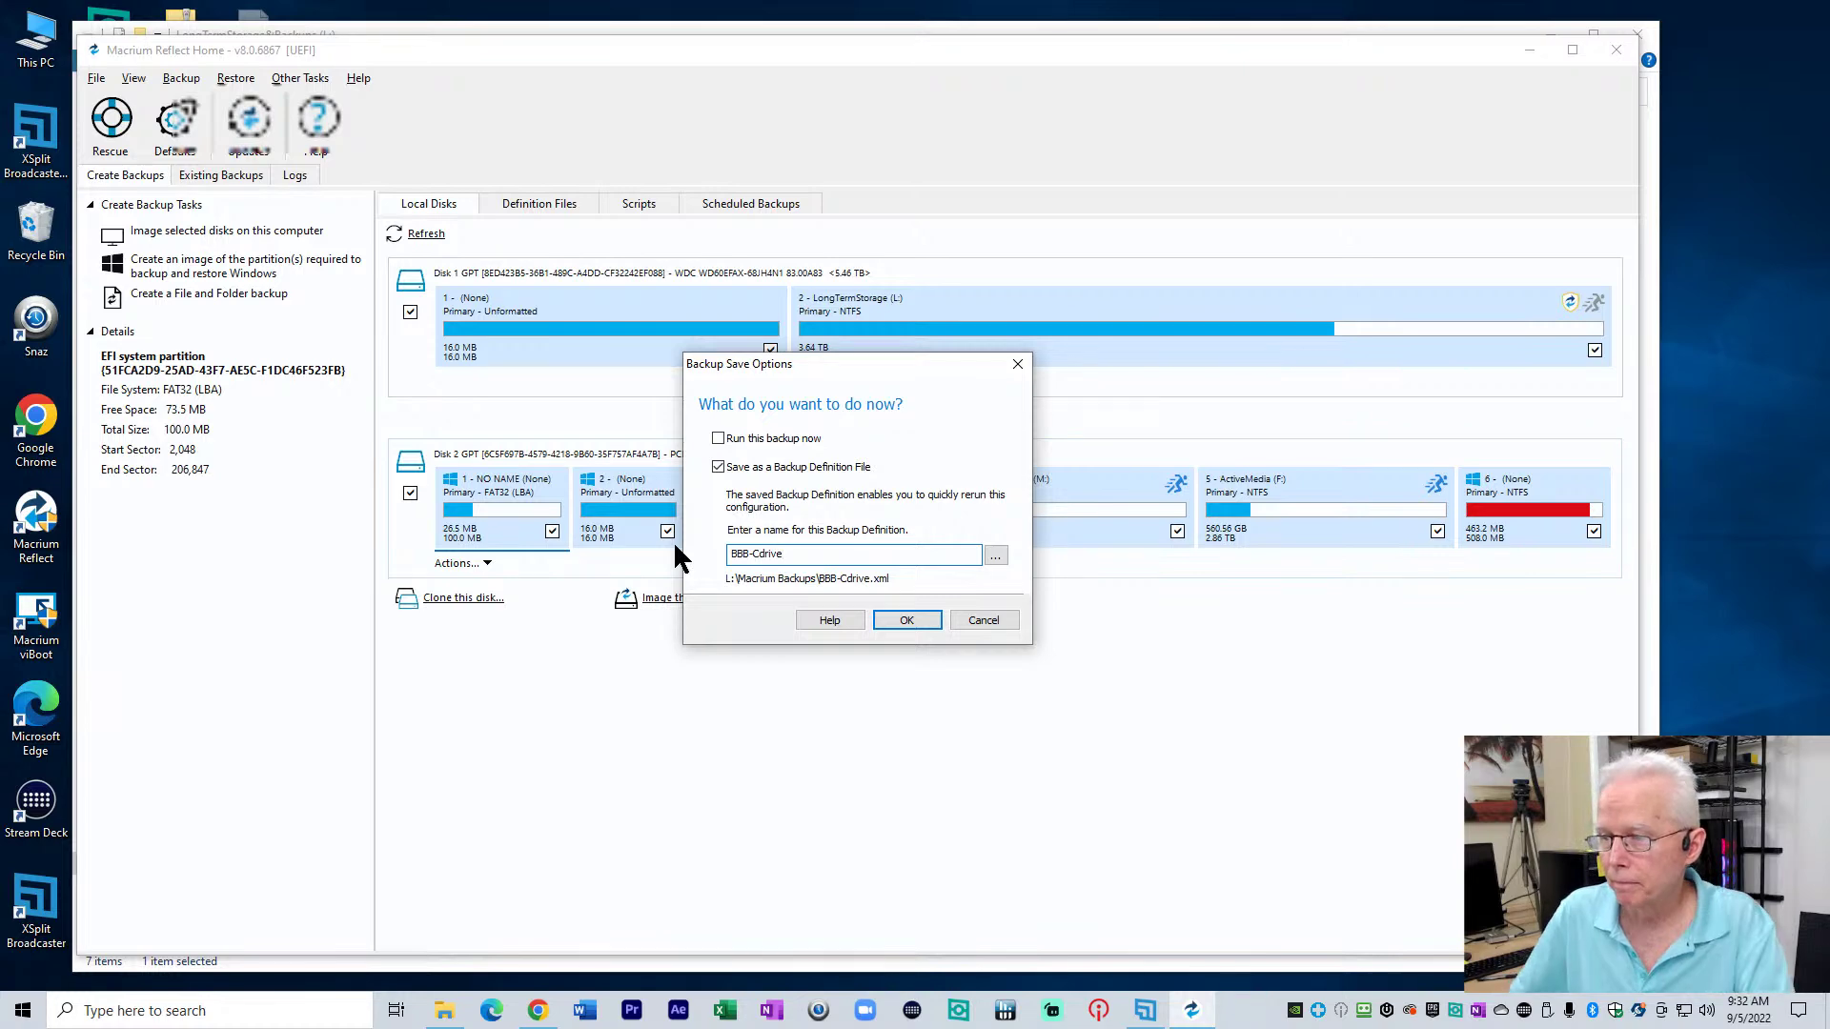
{"action": "left_click", "coordinate": [906, 621]}
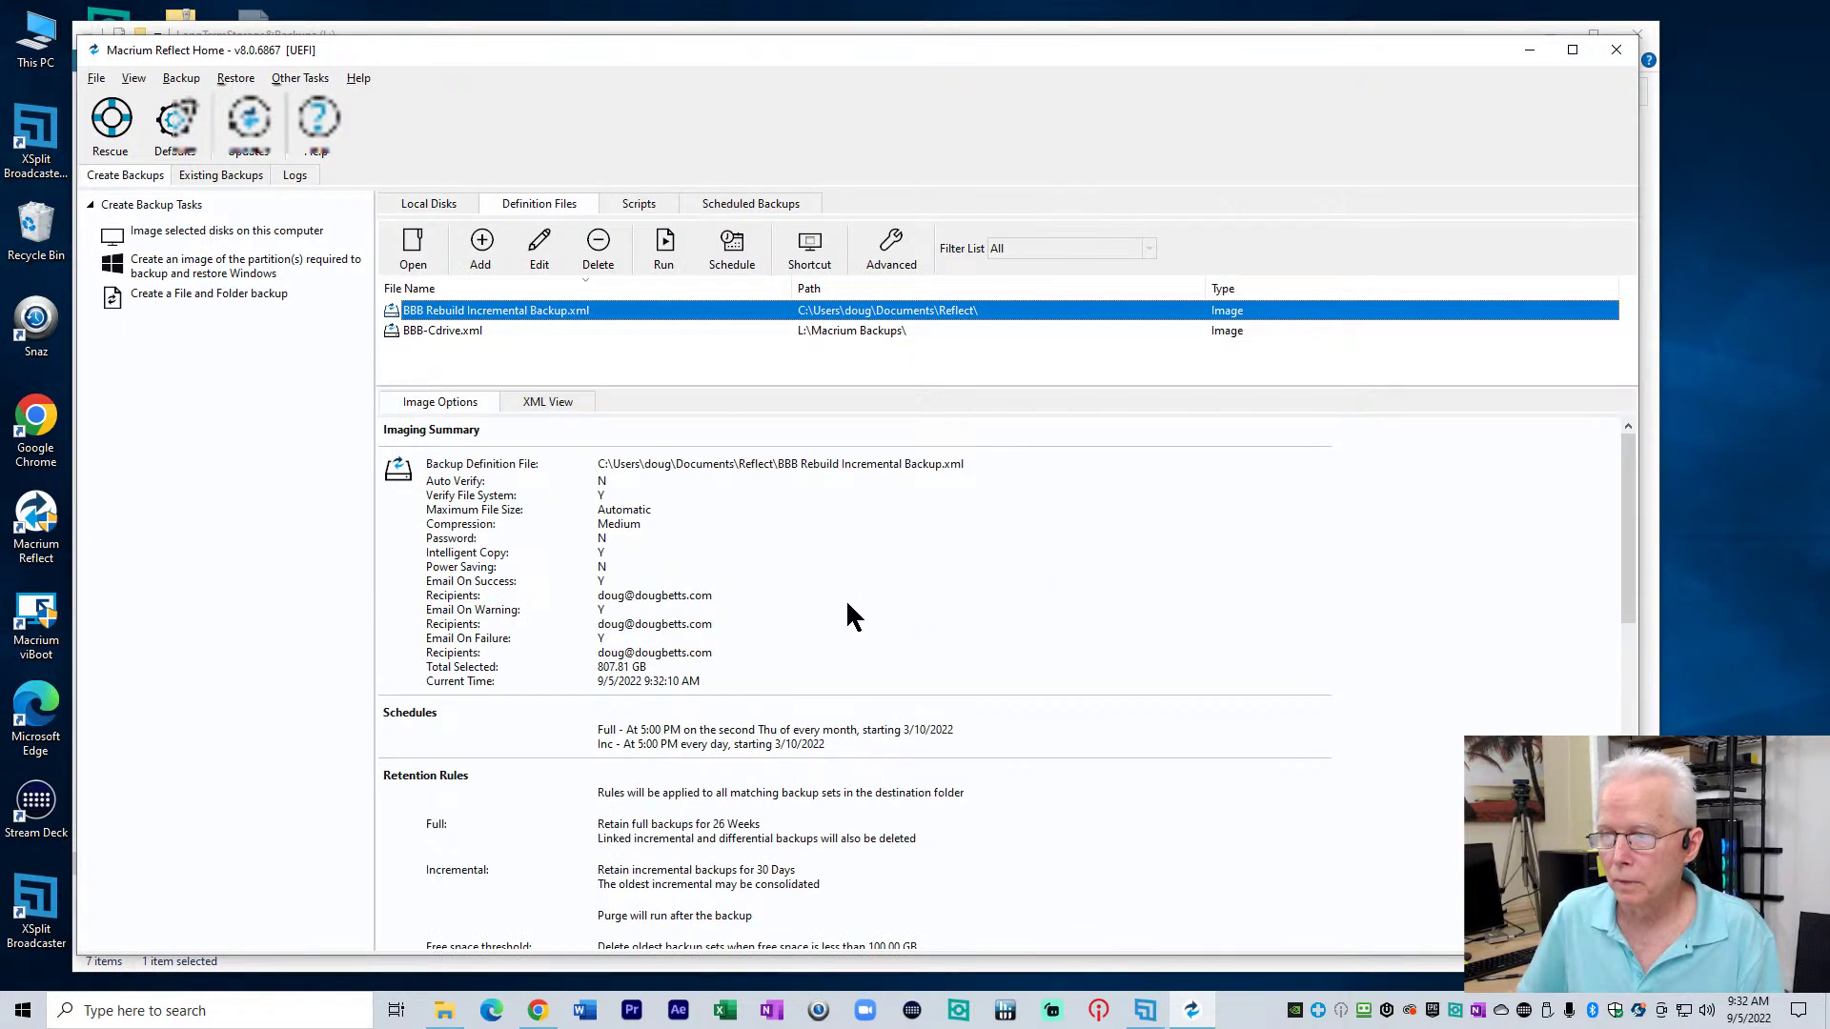
Examine the Full, Differential and Incremental entries for BBB-Cdrive in an enlarged list of scheduled backups
{"action": "left_click", "coordinate": [730, 206]}
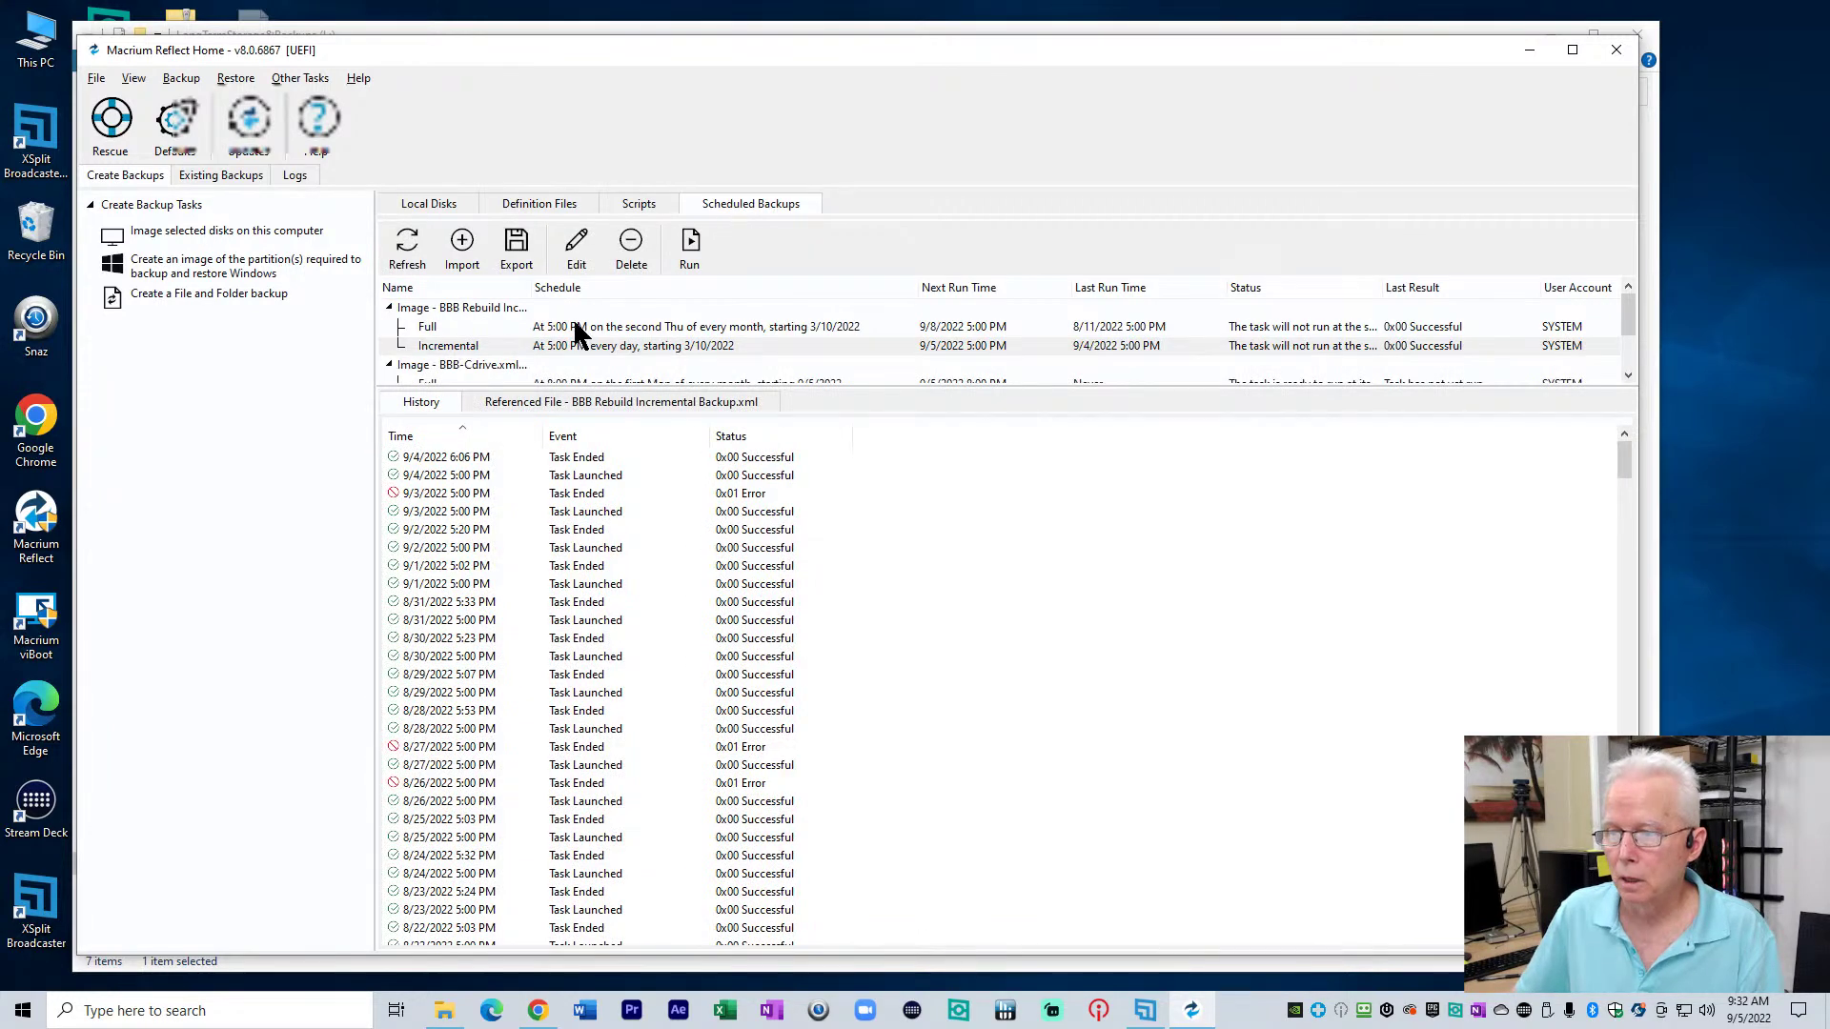
{"action": "left_click_drag", "start_coordinate": [1064, 388], "coordinate": [964, 541]}
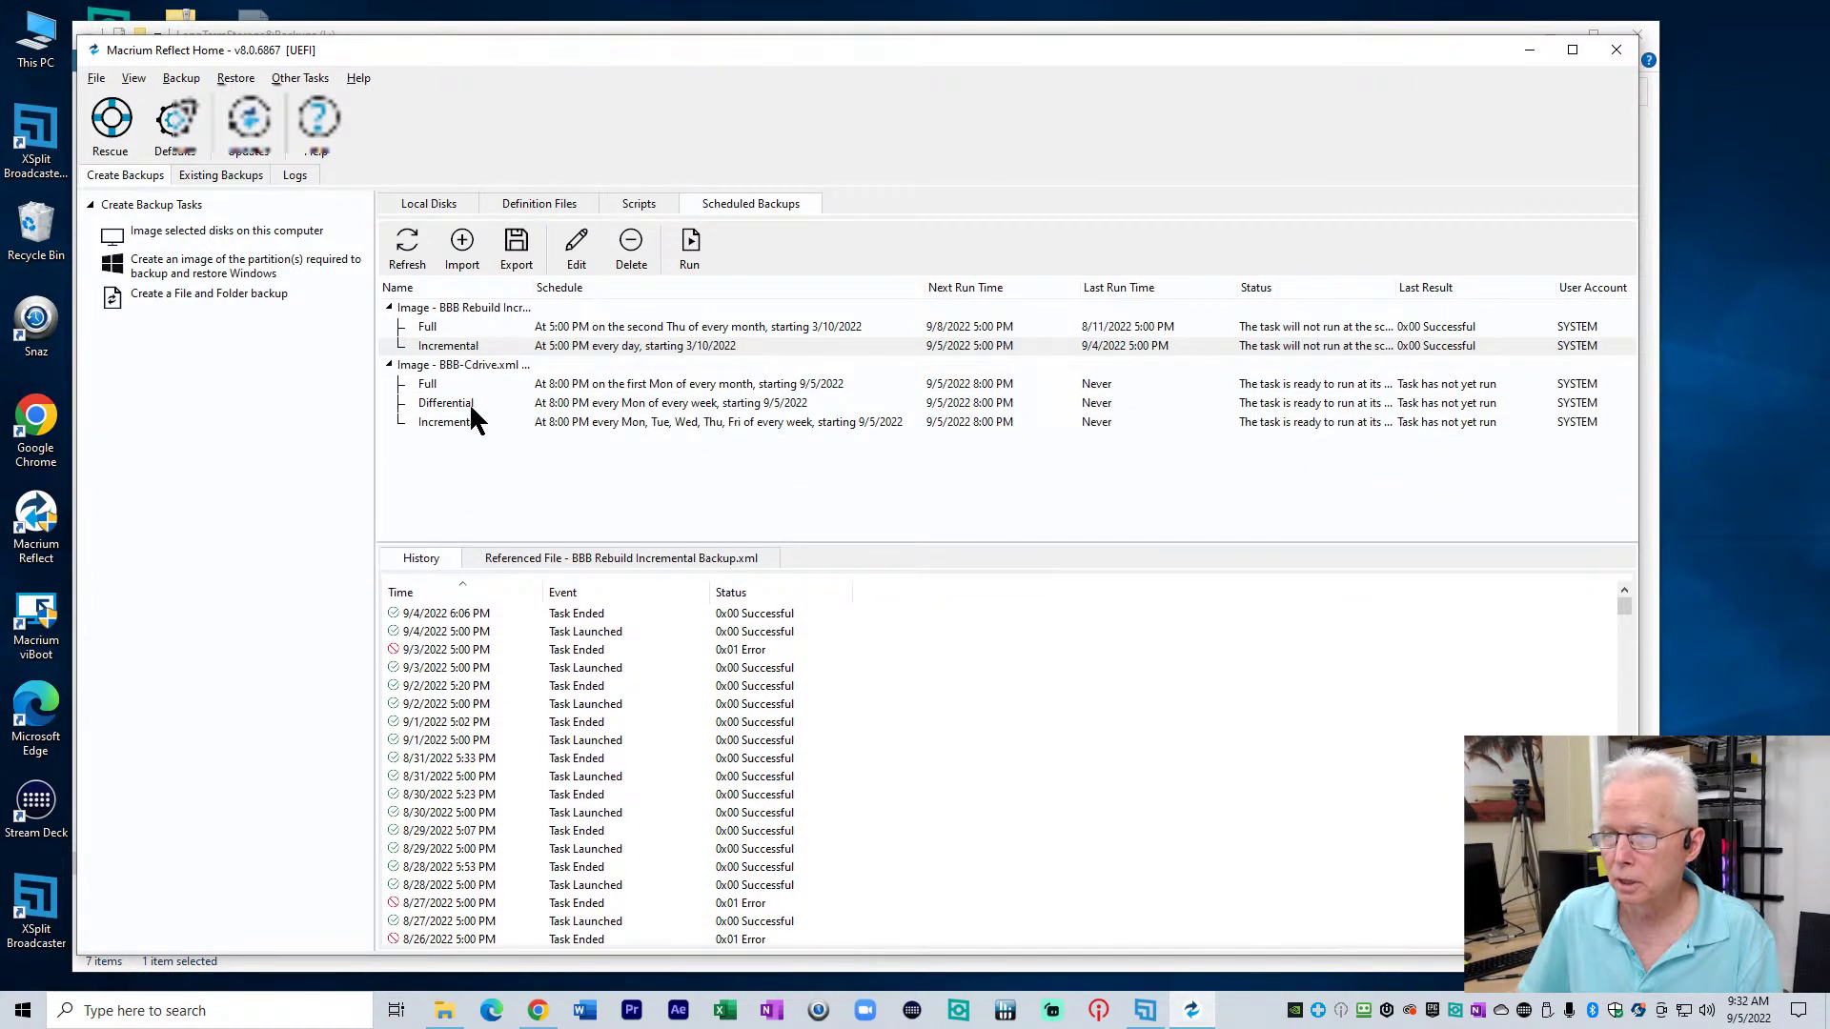
{"action": "left_click", "coordinate": [434, 386]}
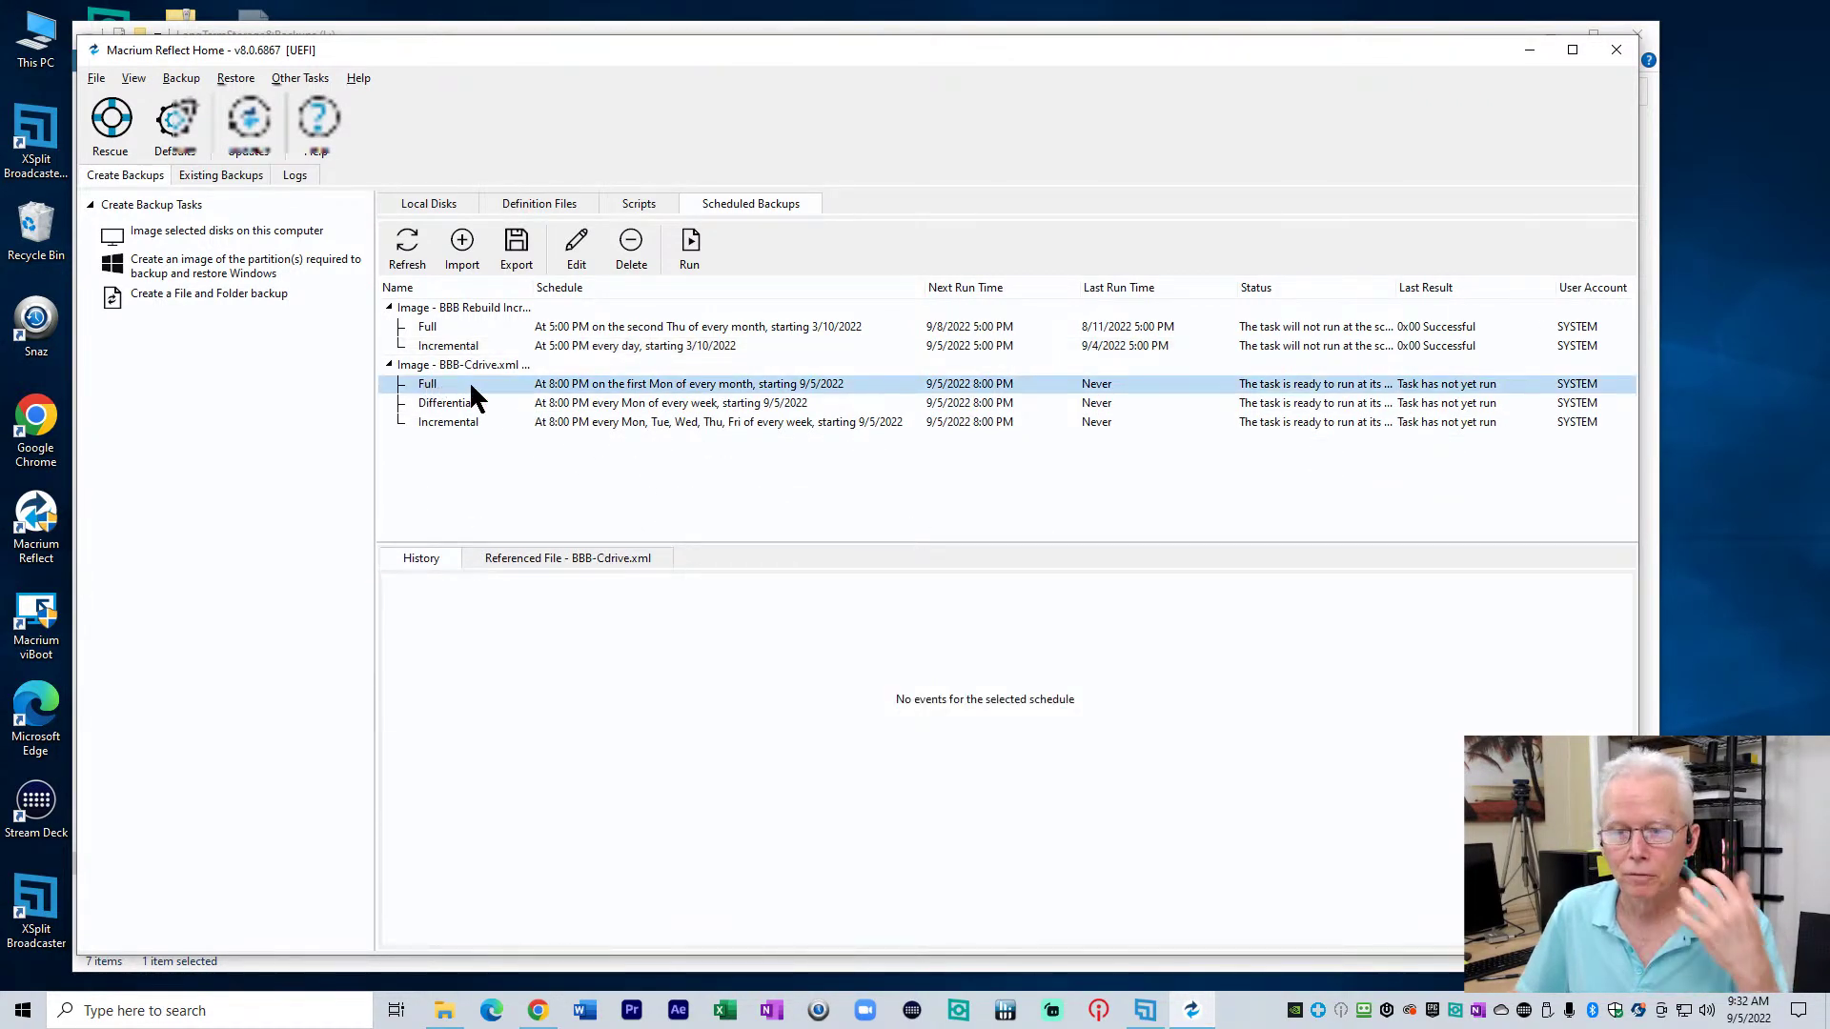
{"action": "left_click", "coordinate": [522, 402]}
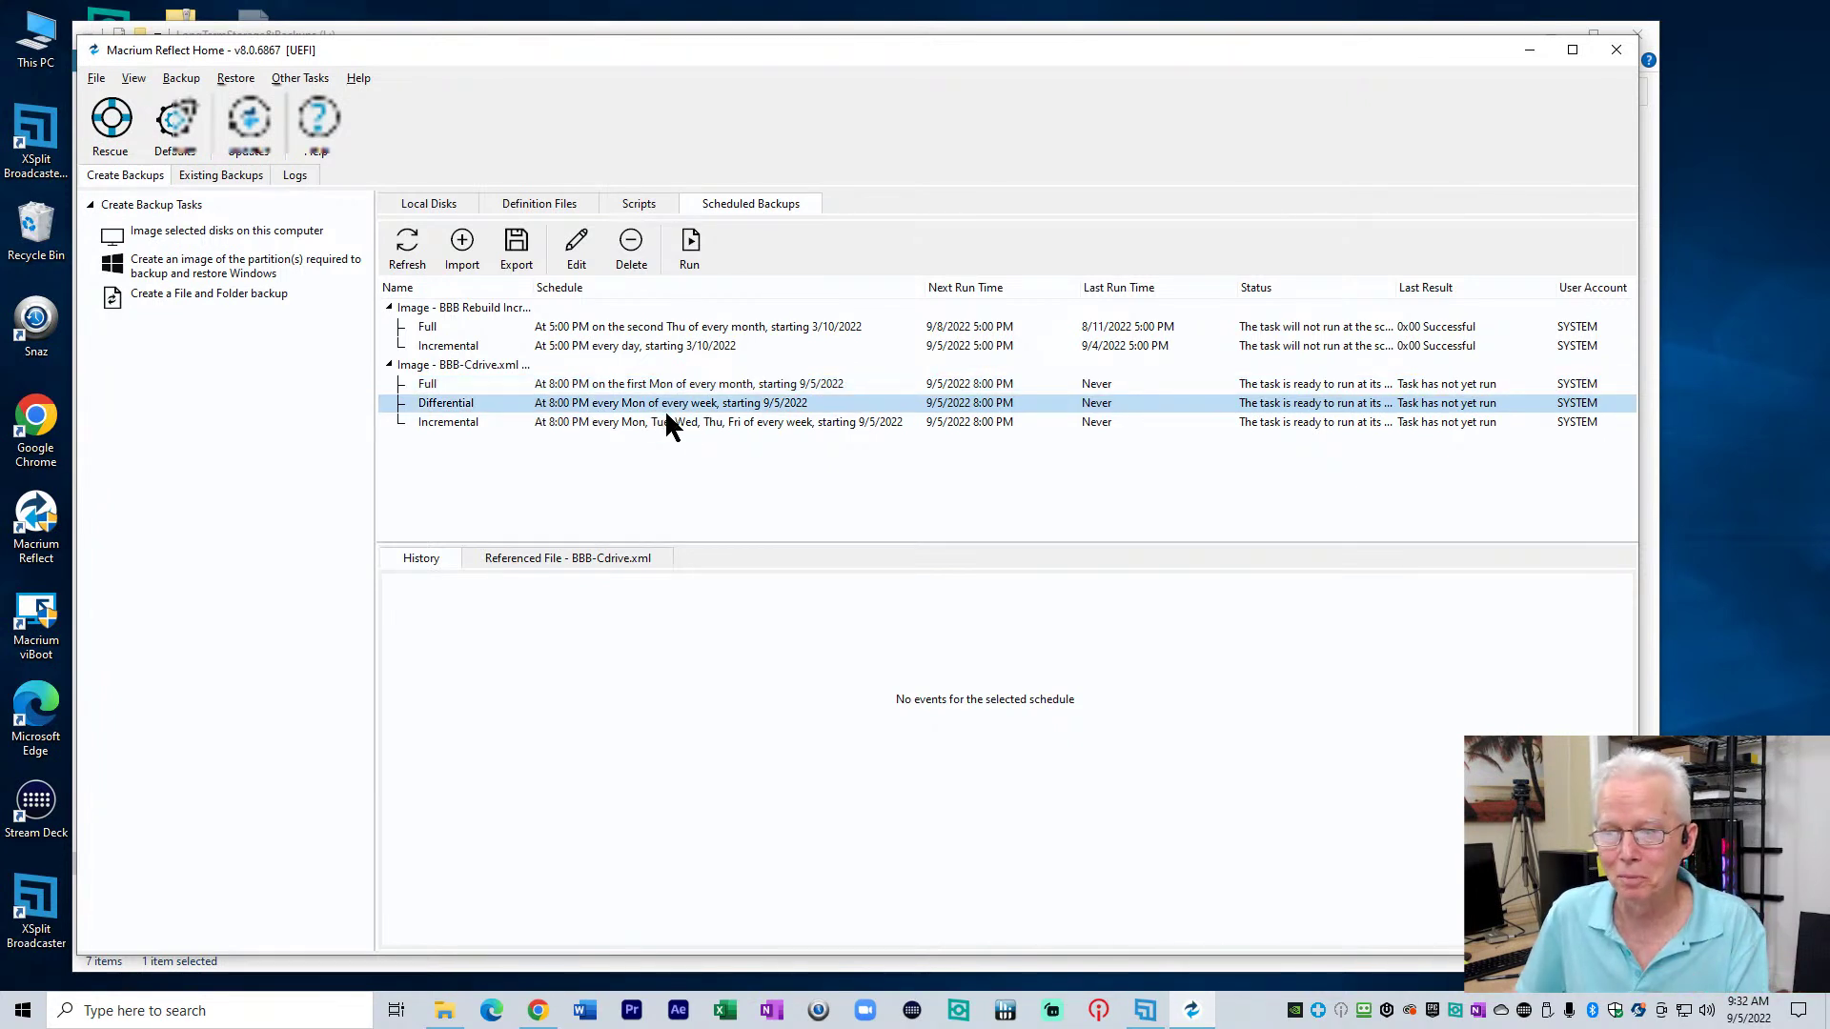
{"action": "left_click", "coordinate": [472, 421]}
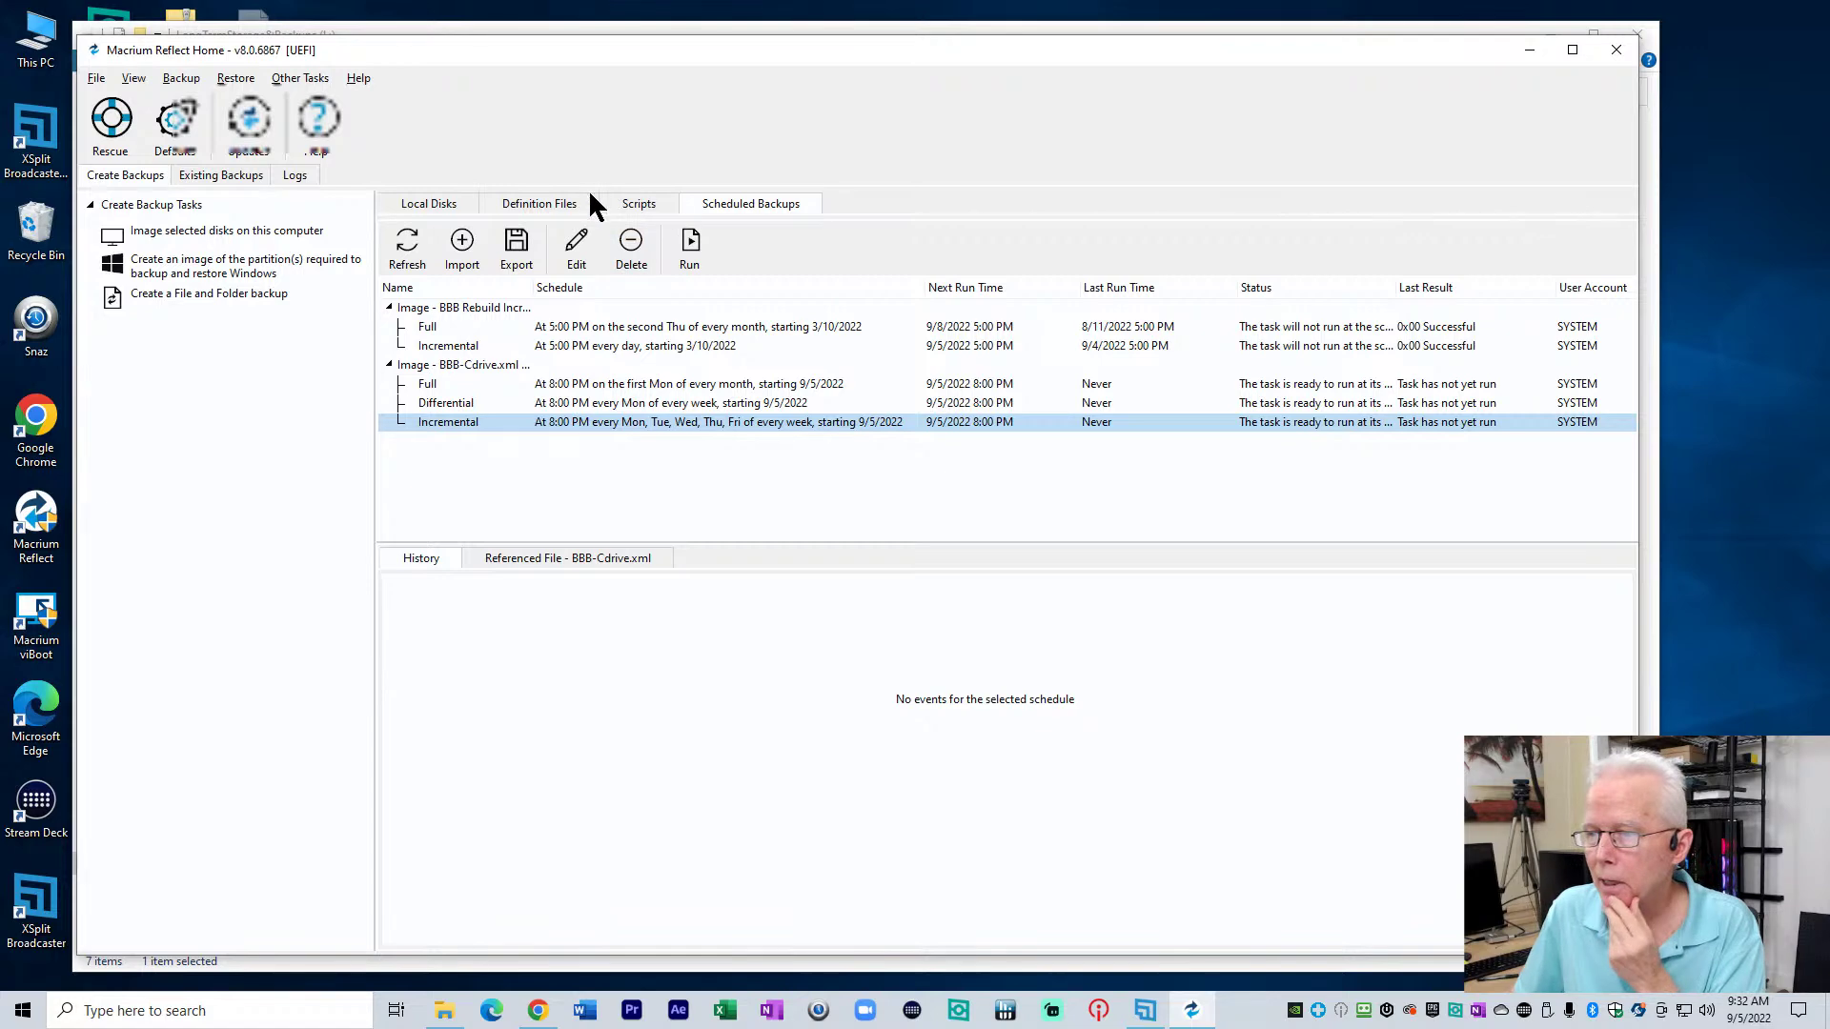
{"action": "left_click", "coordinate": [549, 215]}
{"action": "left_click", "coordinate": [720, 204]}
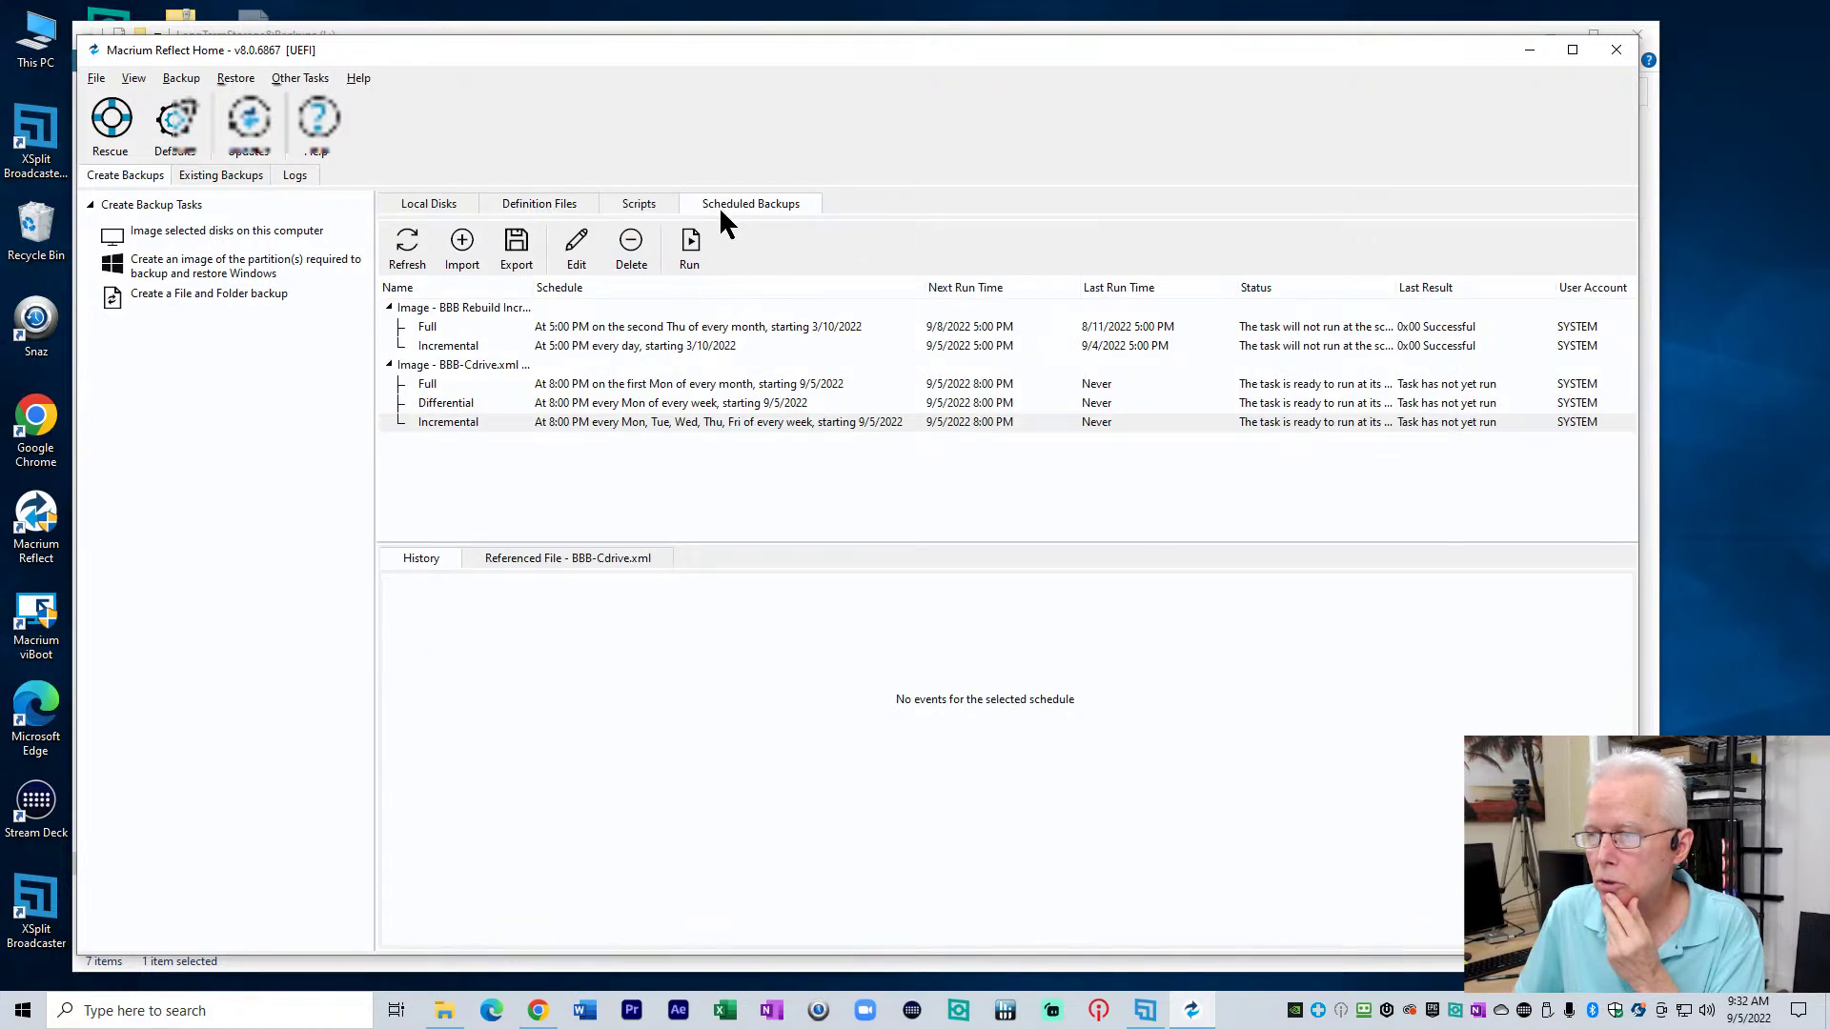
Add Saturday and Sunday to the BBB-Cdrive Incremental schedule so that it runs every day of the week
{"action": "left_click", "coordinate": [611, 425]}
{"action": "right_click", "coordinate": [611, 427]}
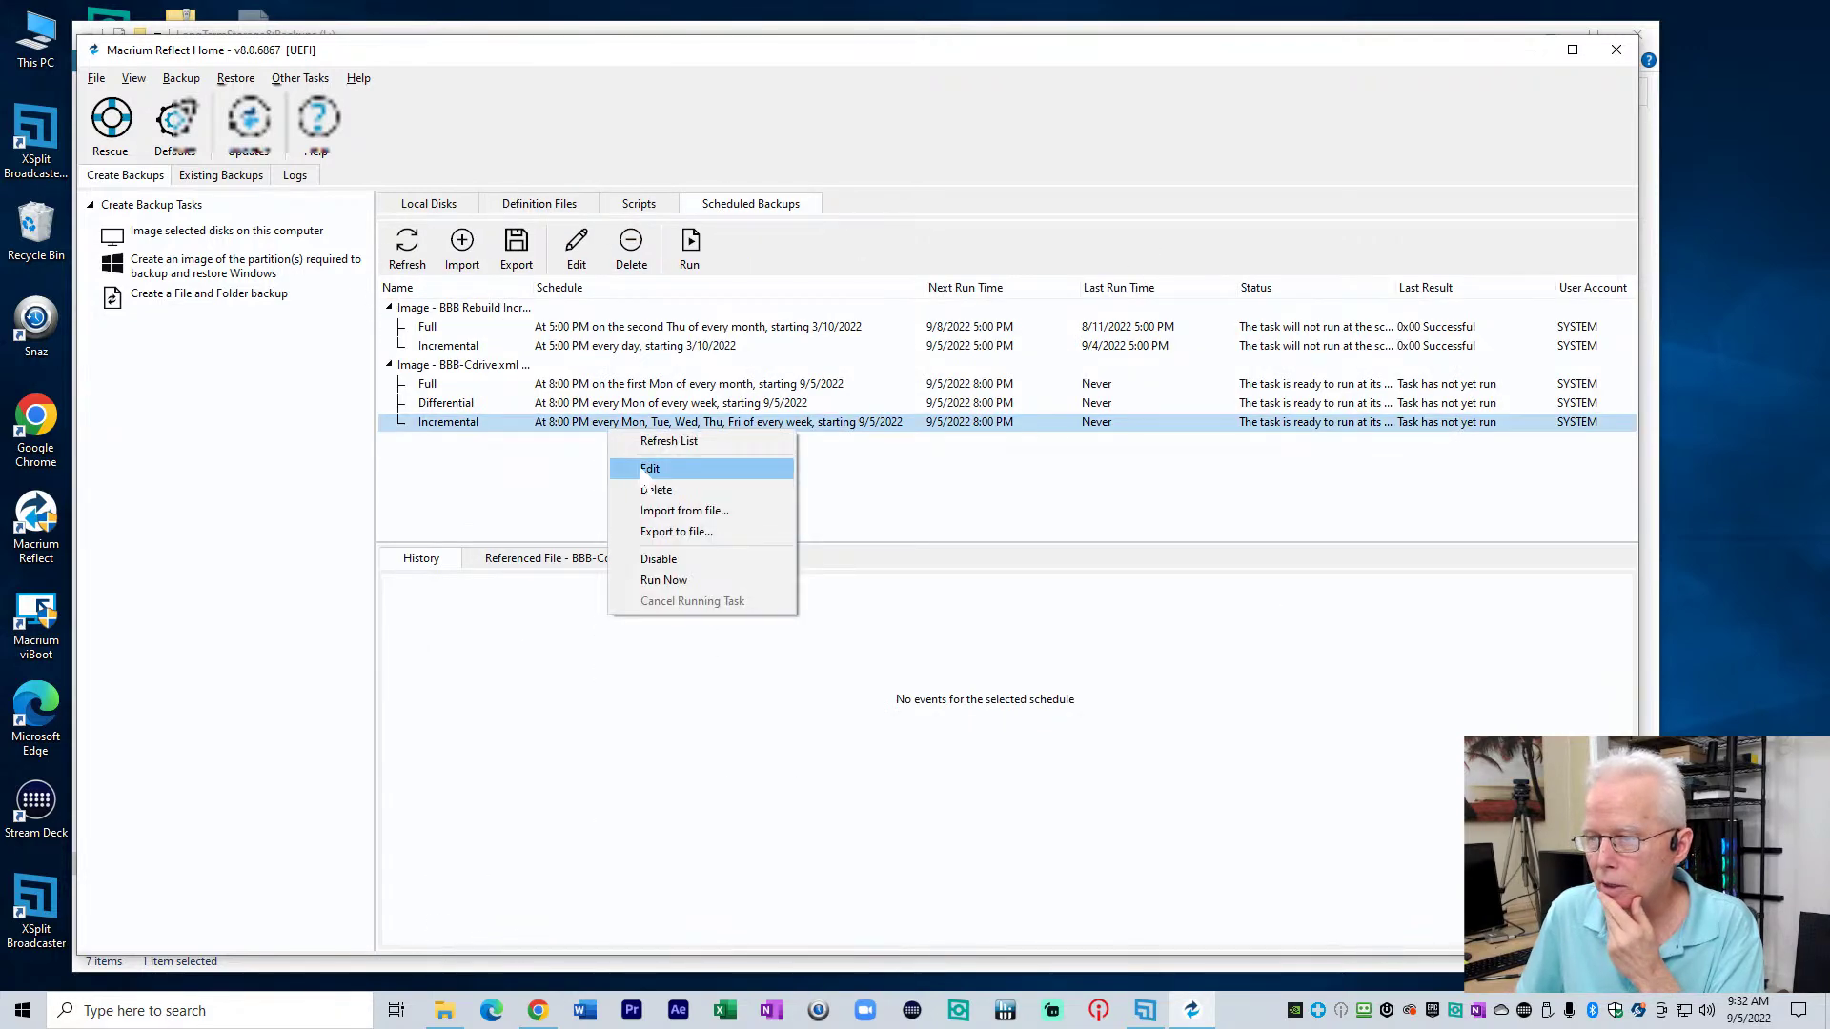
{"action": "left_click", "coordinate": [646, 468]}
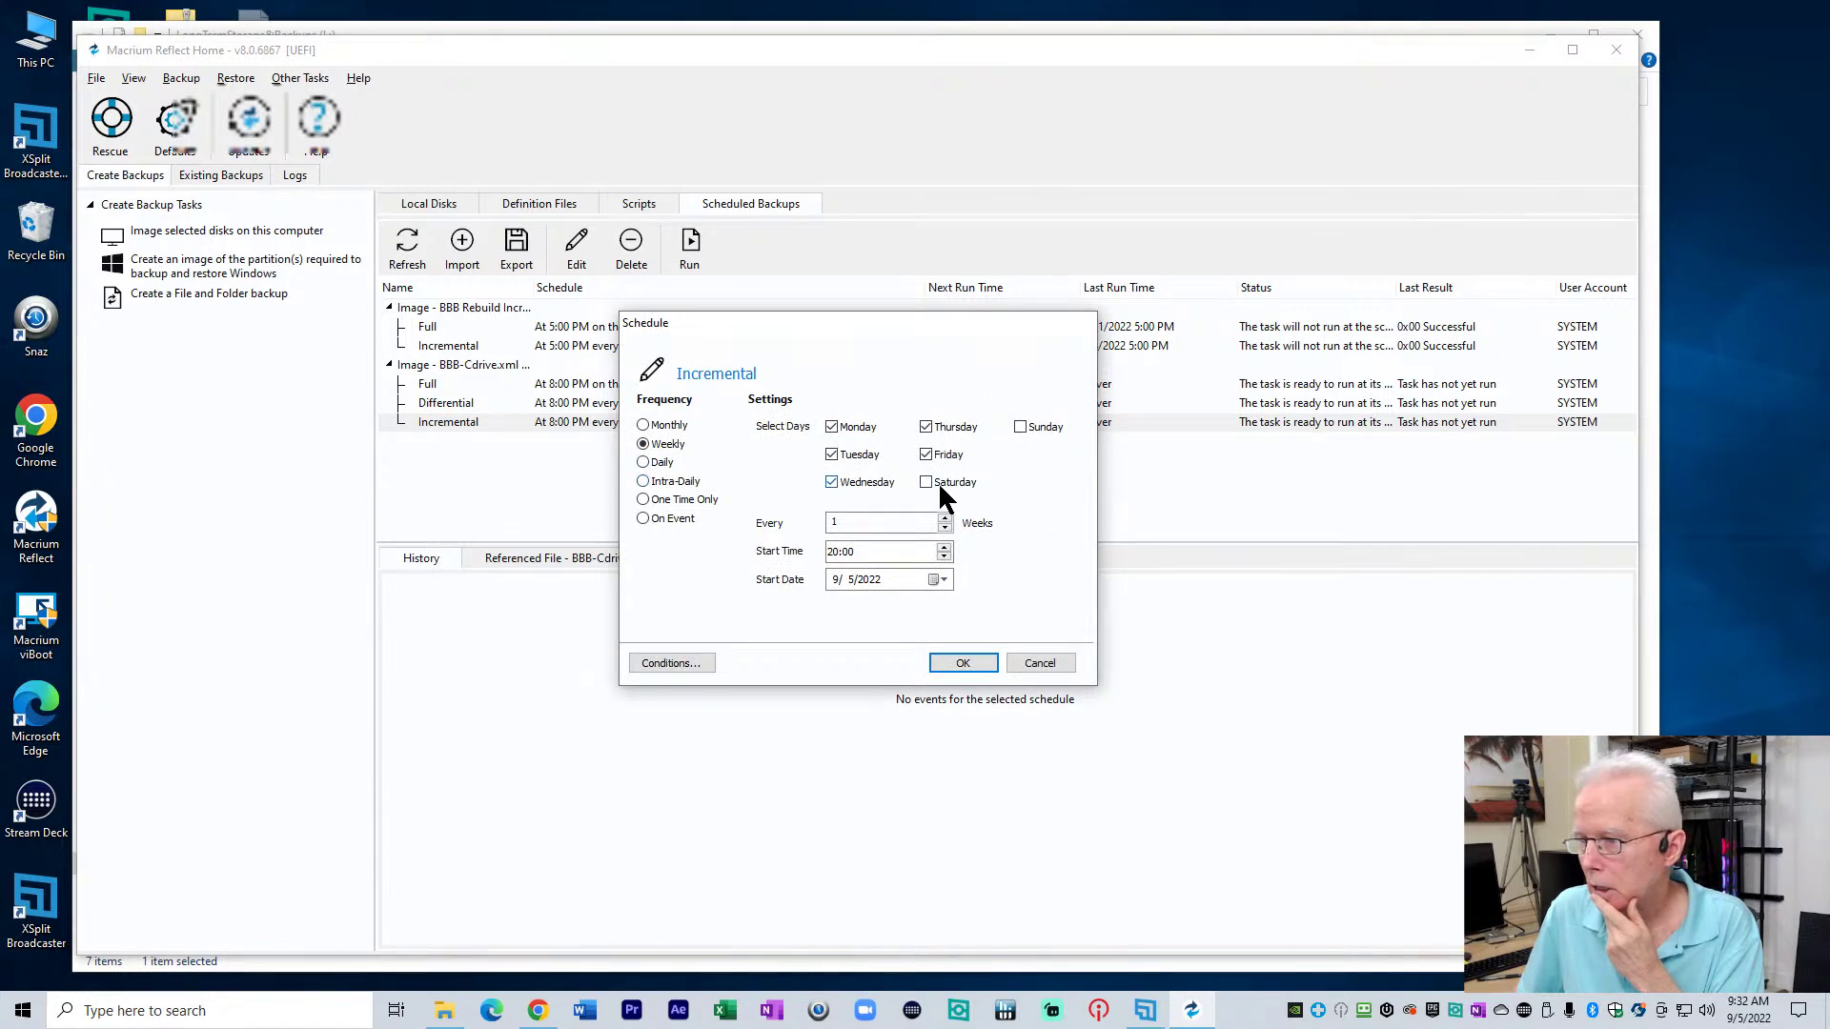
{"action": "left_click", "coordinate": [1020, 429]}
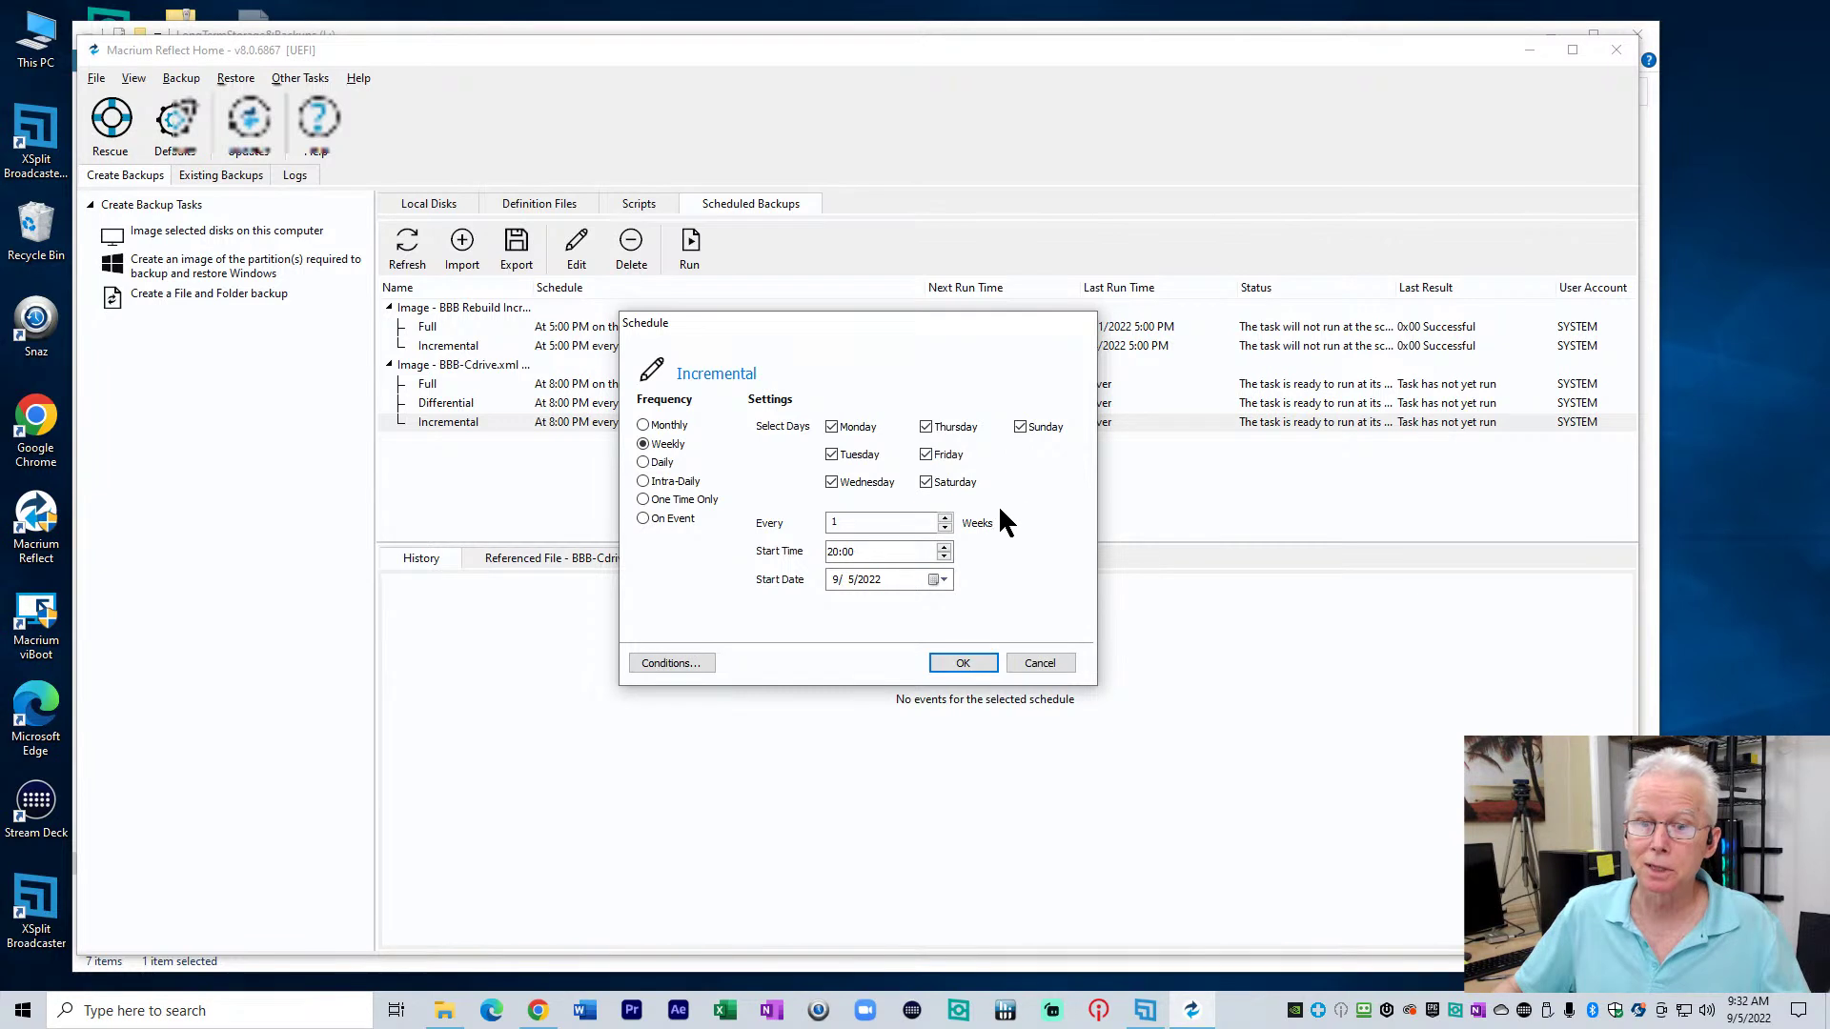
{"action": "left_click", "coordinate": [963, 663]}
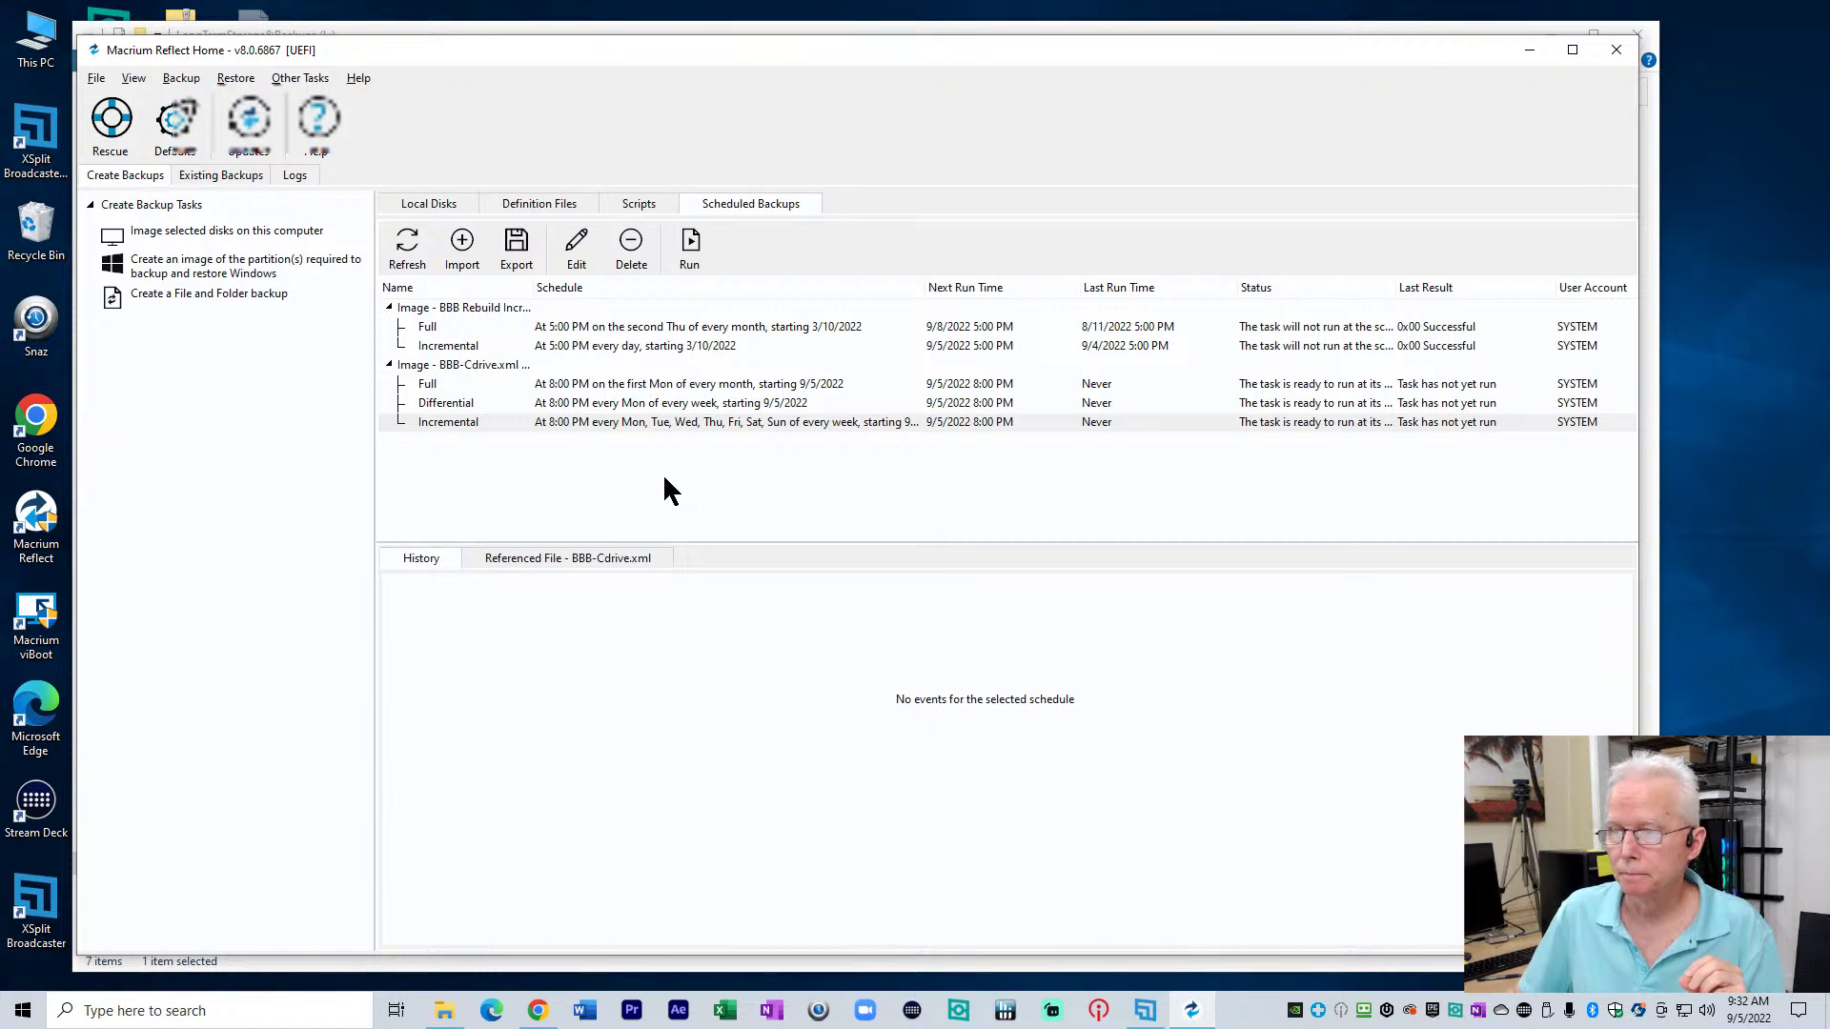
Switch to the YouTube live stream in Chrome, pause the video and go back through the live chat to its earliest messages
{"action": "key", "text": "alt+Tab"}
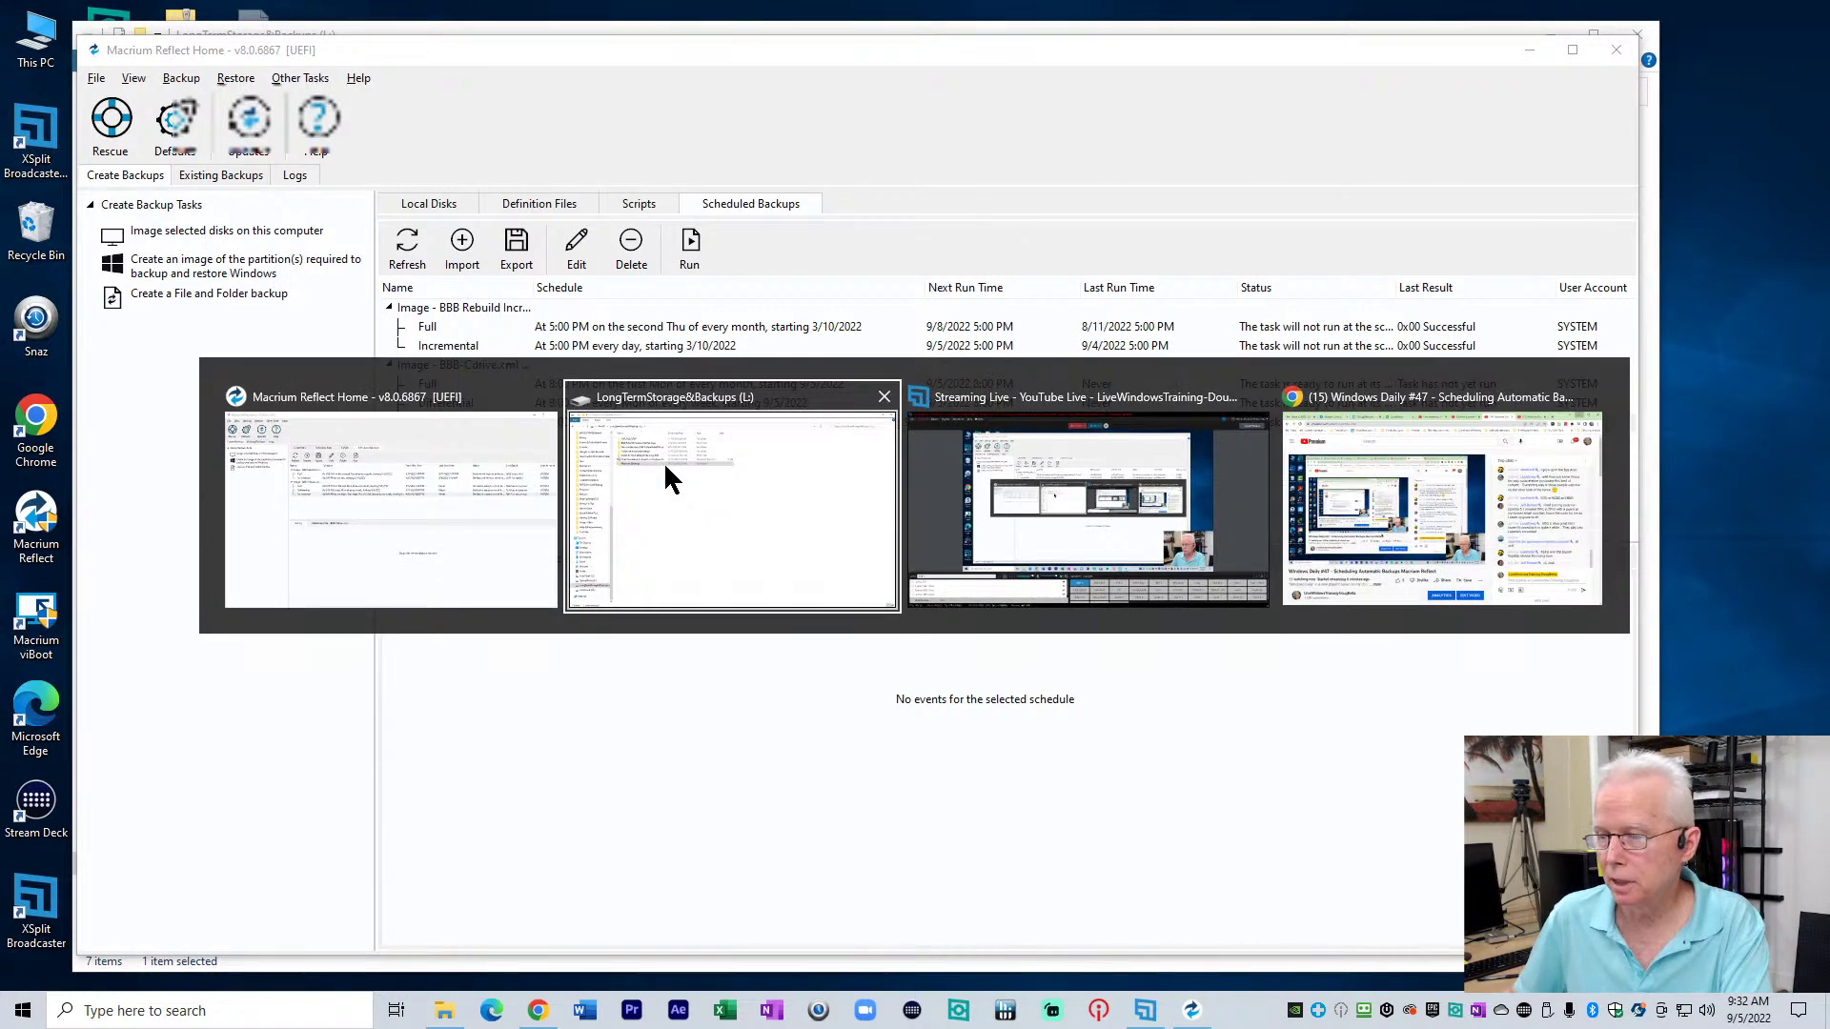
{"action": "key", "text": "alt+Tab"}
{"action": "key", "text": "alt+Tab"}
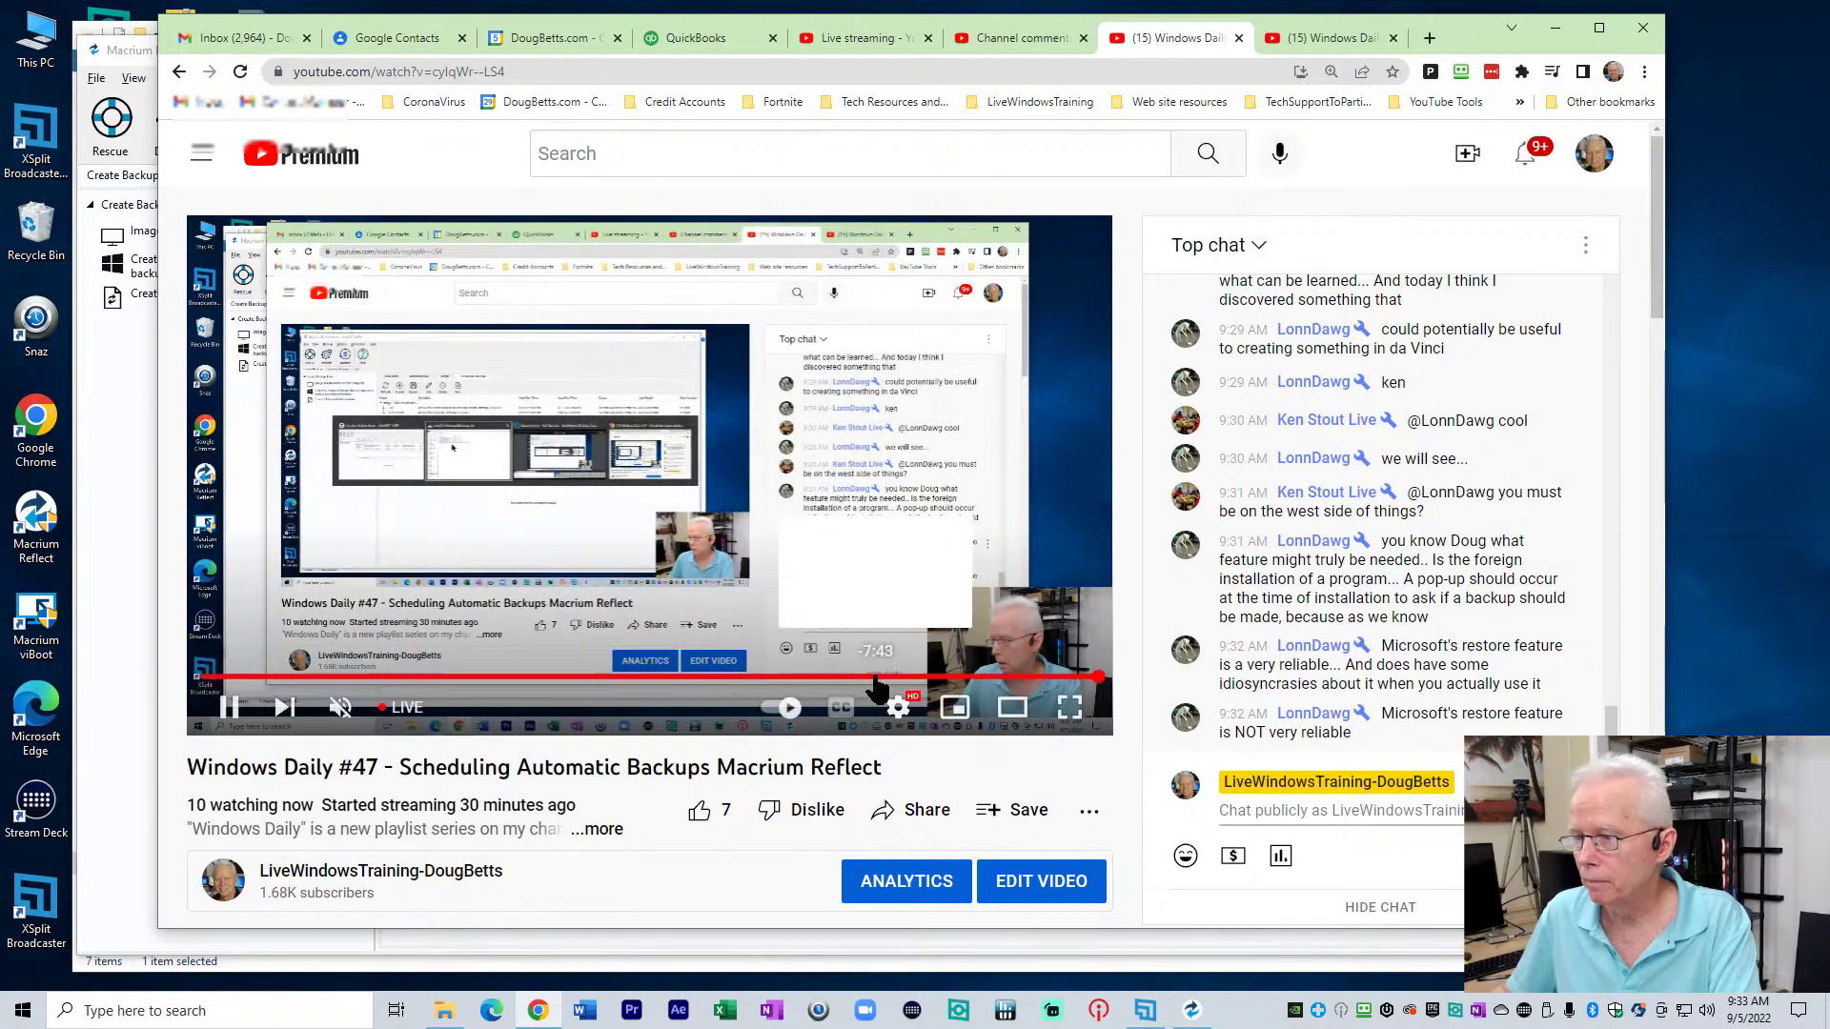
{"action": "left_click", "coordinate": [229, 706]}
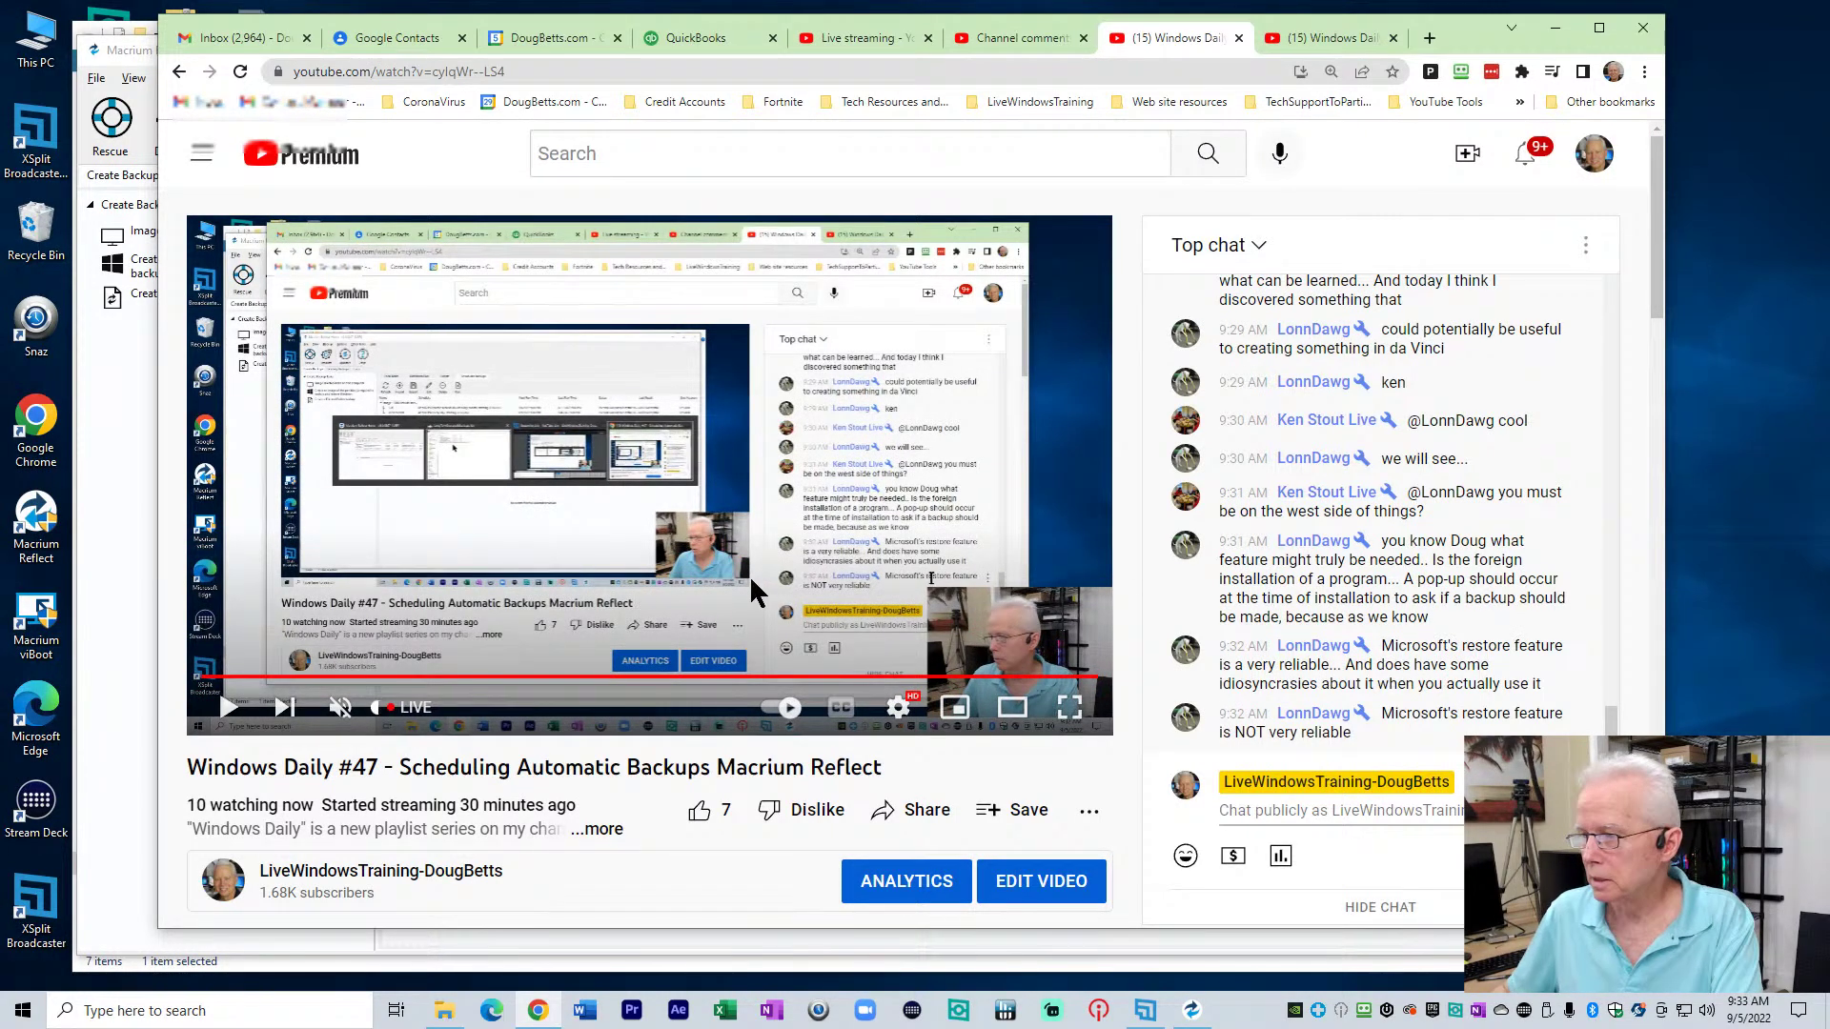
{"action": "scroll", "coordinate": [1411, 610], "scroll_direction": "up", "scroll_amount": 3}
{"action": "scroll", "coordinate": [1411, 609], "scroll_direction": "up", "scroll_amount": 5}
{"action": "scroll", "coordinate": [1395, 606], "scroll_direction": "up", "scroll_amount": 12}
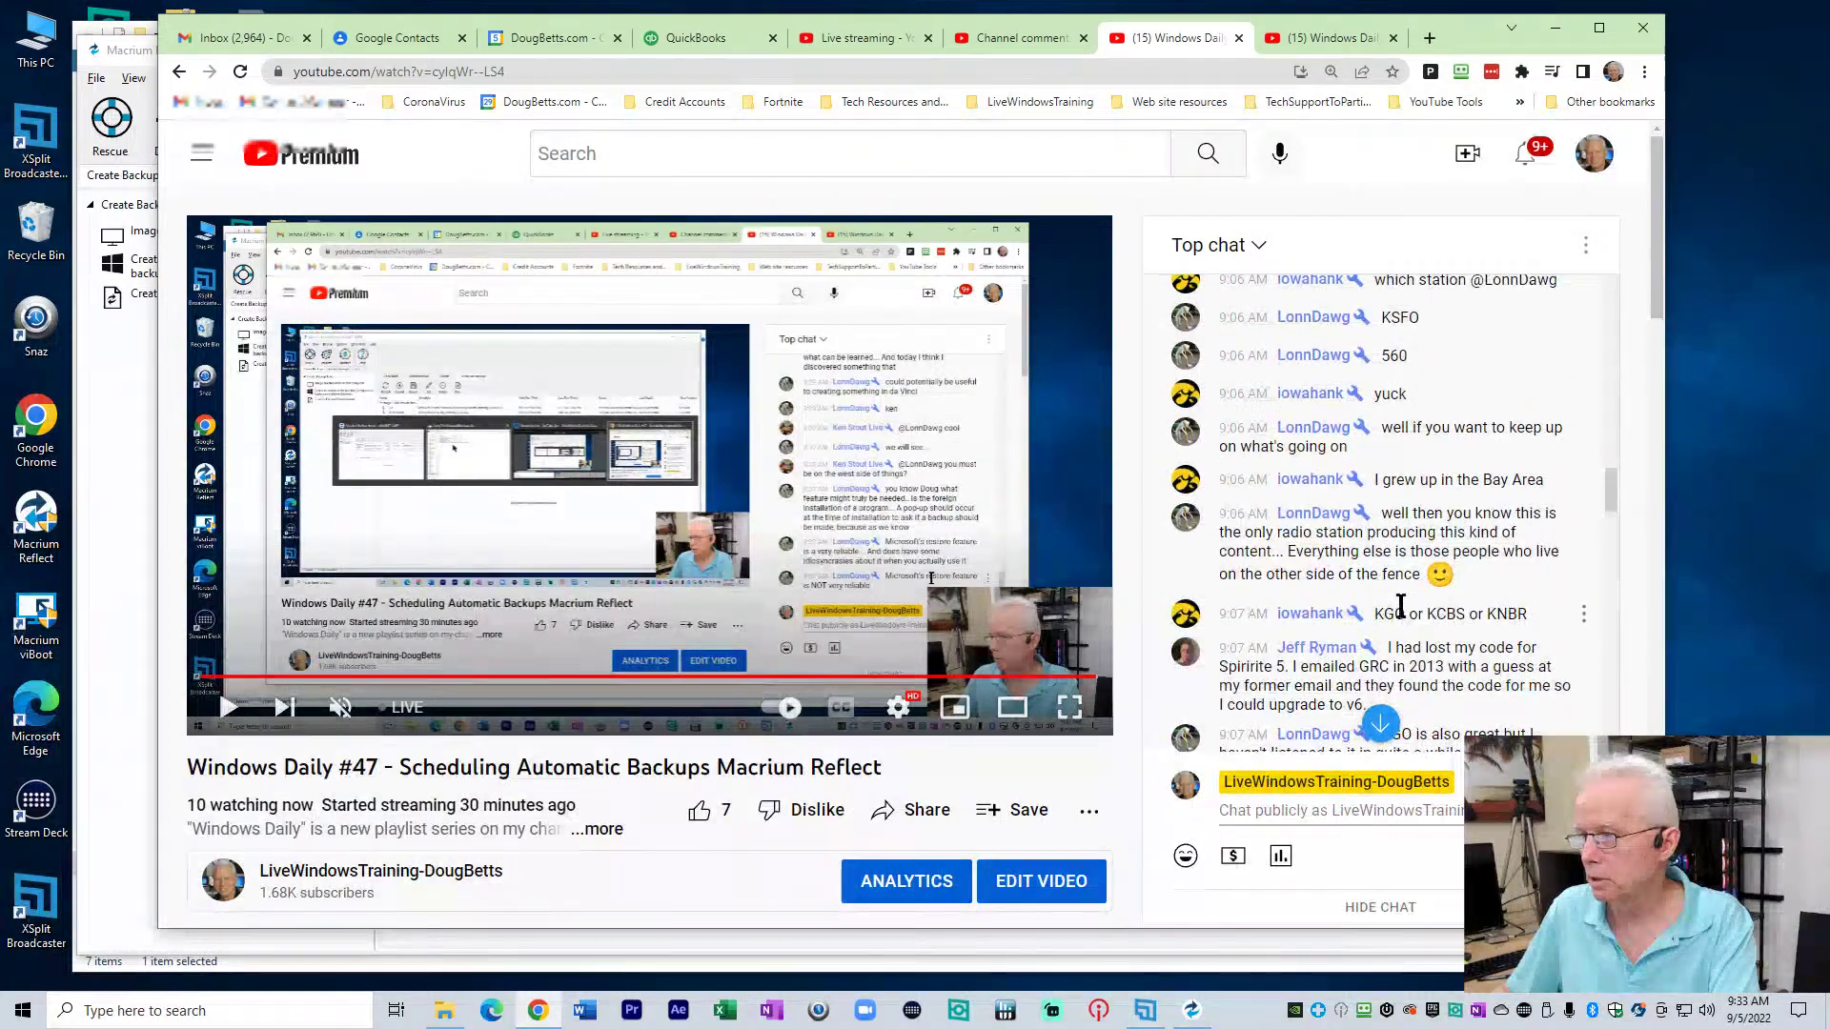
{"action": "scroll", "coordinate": [1403, 608], "scroll_direction": "up", "scroll_amount": 3}
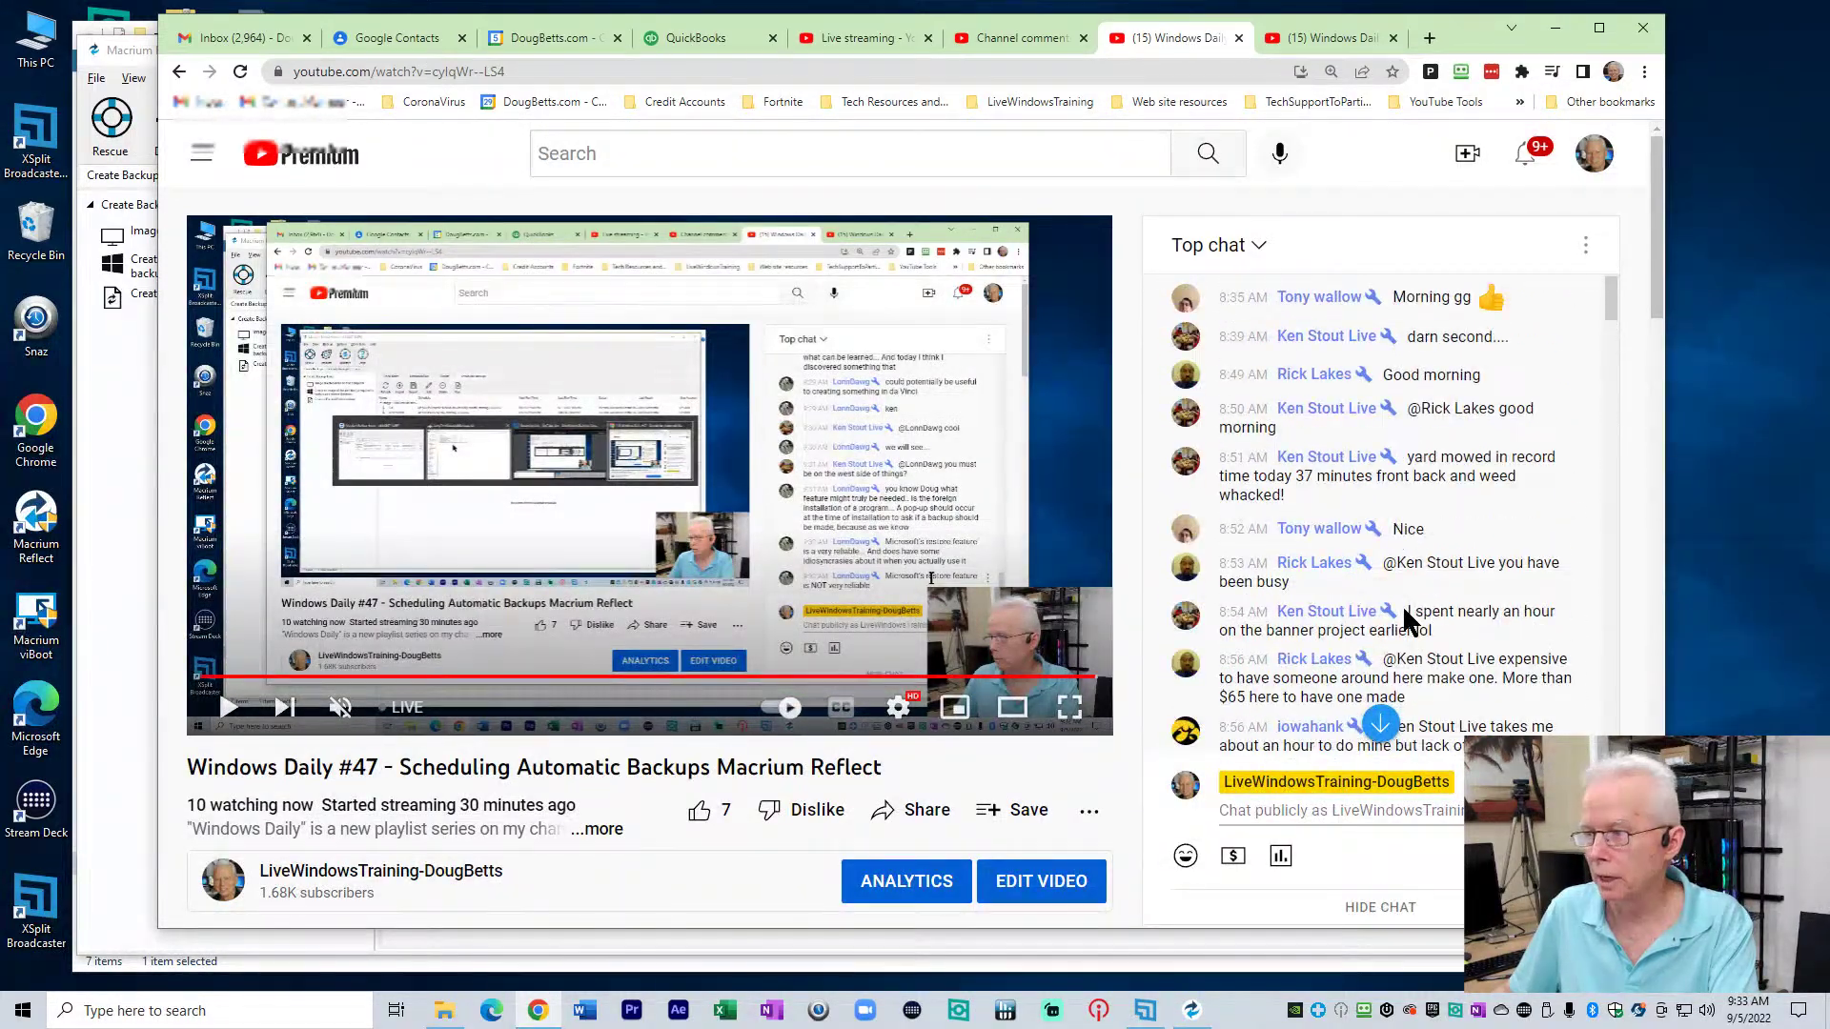